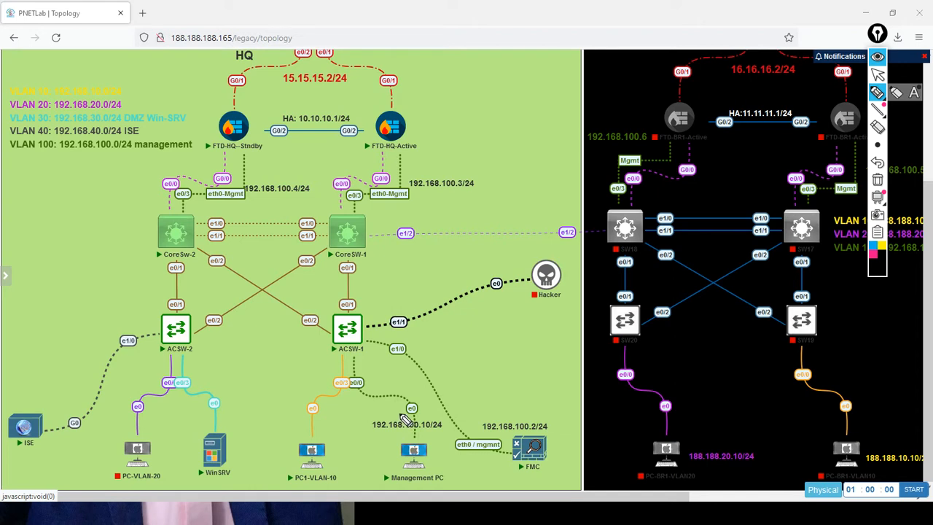
Sketch trial marks on the Management PC, PC1-VLAN-10 and WinSRV links, then erase them.
{"action": "left_click_drag", "start_coordinate": [412, 411], "coordinate": [401, 428]}
{"action": "left_click_drag", "start_coordinate": [314, 413], "coordinate": [312, 431]}
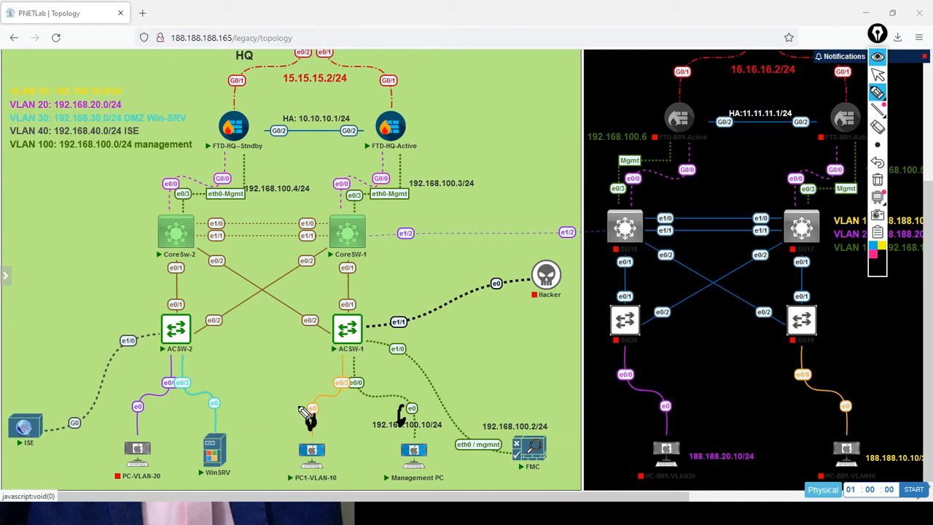
{"action": "left_click_drag", "start_coordinate": [221, 436], "coordinate": [293, 421]}
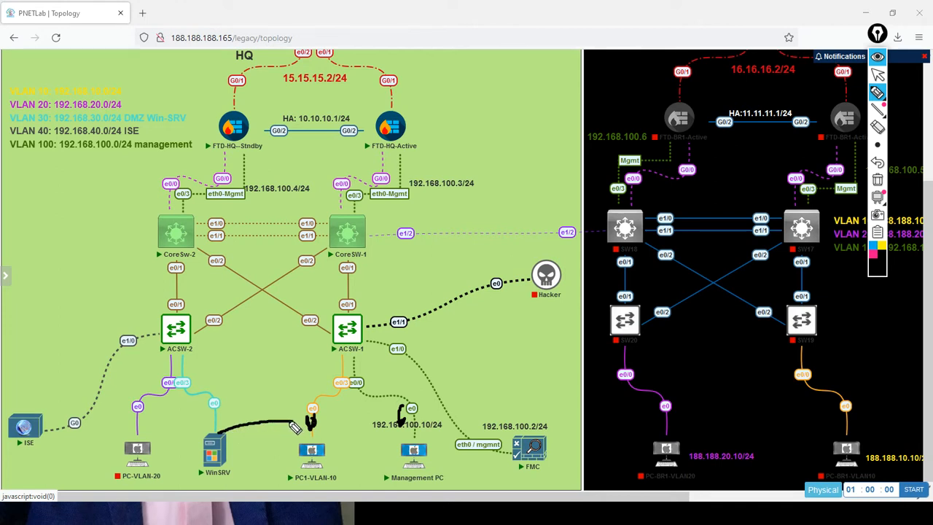
{"action": "mouse_move", "coordinate": [373, 425]}
{"action": "left_mouse_down"}
{"action": "mouse_move", "coordinate": [462, 413]}
{"action": "mouse_move", "coordinate": [509, 421]}
{"action": "mouse_move", "coordinate": [497, 429]}
{"action": "left_mouse_up"}
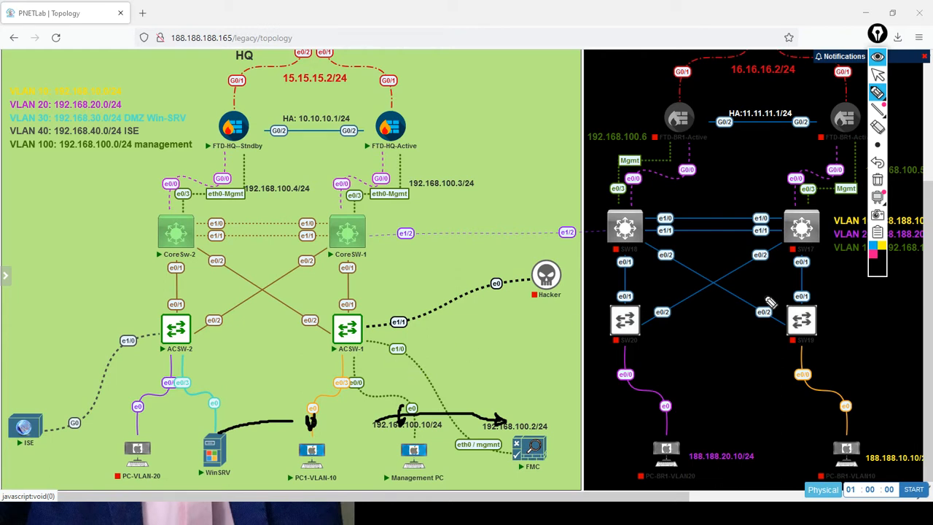
{"action": "left_click", "coordinate": [883, 185]}
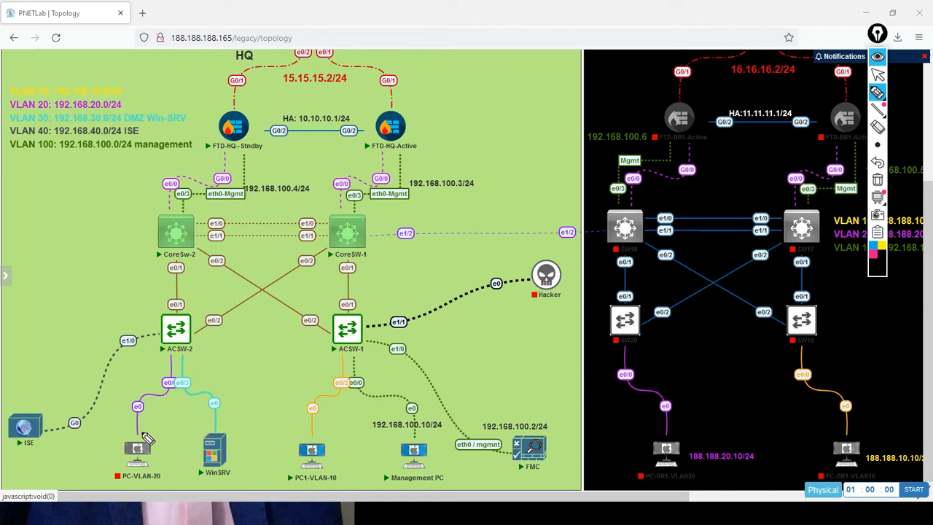
Underline ISE, circle WinSRV with a CA label, and draw an arc joining WinSRV to ISE.
{"action": "mouse_move", "coordinate": [32, 451]}
{"action": "left_mouse_down"}
{"action": "mouse_move", "coordinate": [14, 453]}
{"action": "mouse_move", "coordinate": [46, 455]}
{"action": "left_mouse_up"}
{"action": "mouse_move", "coordinate": [233, 429]}
{"action": "left_mouse_down"}
{"action": "mouse_move", "coordinate": [194, 448]}
{"action": "mouse_move", "coordinate": [232, 483]}
{"action": "mouse_move", "coordinate": [248, 442]}
{"action": "mouse_move", "coordinate": [232, 424]}
{"action": "left_mouse_up"}
{"action": "mouse_move", "coordinate": [239, 388]}
{"action": "left_mouse_down"}
{"action": "mouse_move", "coordinate": [234, 409]}
{"action": "mouse_move", "coordinate": [251, 385]}
{"action": "mouse_move", "coordinate": [259, 408]}
{"action": "mouse_move", "coordinate": [257, 398]}
{"action": "left_mouse_up"}
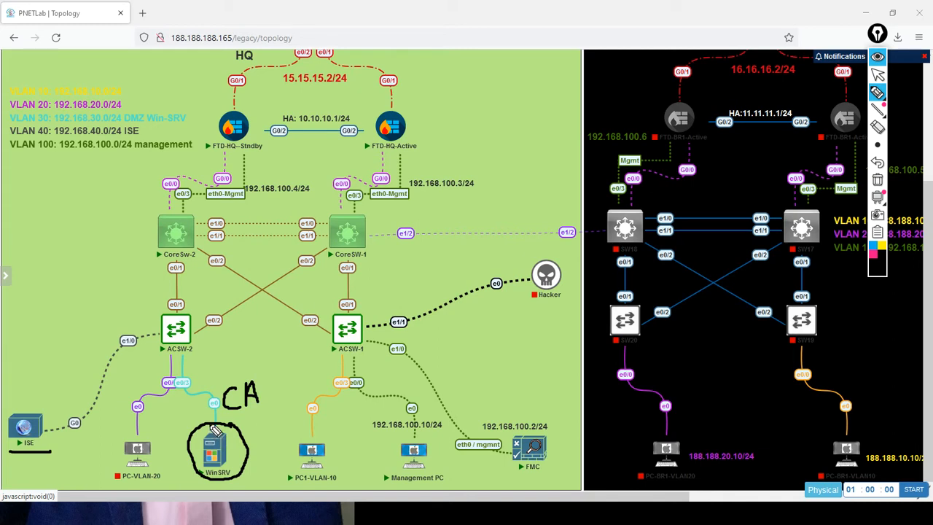
{"action": "mouse_move", "coordinate": [211, 423]}
{"action": "left_mouse_down"}
{"action": "mouse_move", "coordinate": [179, 403]}
{"action": "mouse_move", "coordinate": [115, 394]}
{"action": "mouse_move", "coordinate": [31, 410]}
{"action": "mouse_move", "coordinate": [39, 410]}
{"action": "left_mouse_up"}
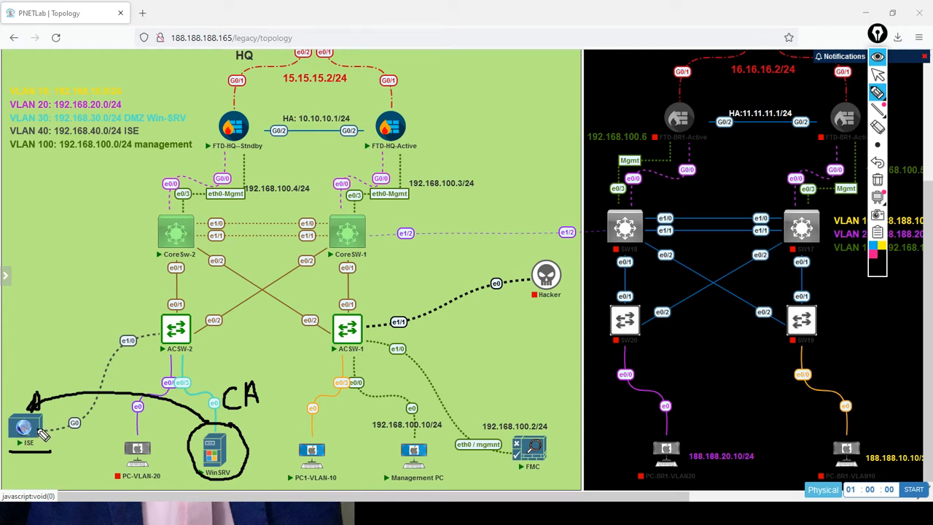
{"action": "left_click_drag", "start_coordinate": [38, 427], "coordinate": [64, 440]}
{"action": "mouse_move", "coordinate": [71, 445]}
{"action": "left_mouse_down"}
{"action": "mouse_move", "coordinate": [106, 426]}
{"action": "mouse_move", "coordinate": [116, 399]}
{"action": "left_mouse_up"}
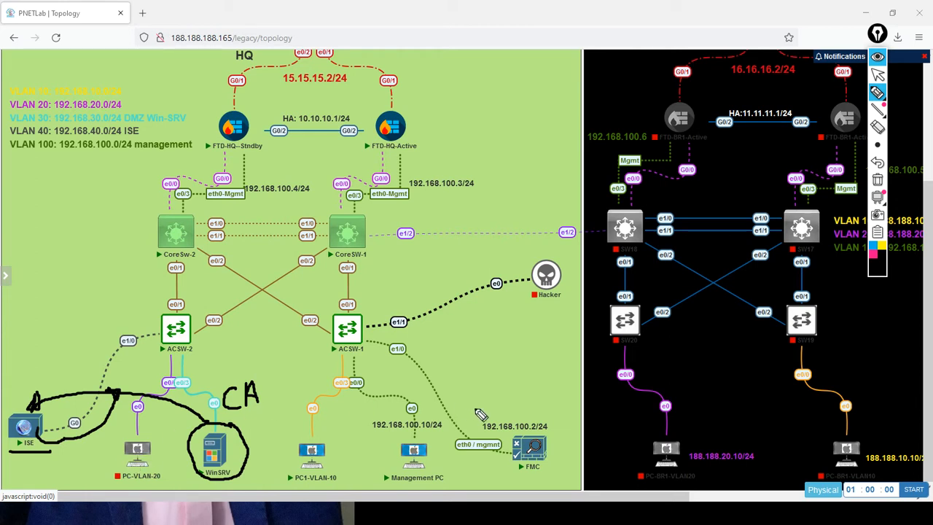
Draw an arc from FMC to the WinSRV circle, circle the ISE label, and link WinSRV to CA.
{"action": "mouse_move", "coordinate": [537, 444]}
{"action": "left_mouse_down"}
{"action": "mouse_move", "coordinate": [524, 423]}
{"action": "mouse_move", "coordinate": [350, 398]}
{"action": "mouse_move", "coordinate": [263, 436]}
{"action": "left_mouse_up"}
{"action": "mouse_move", "coordinate": [290, 406]}
{"action": "left_mouse_down"}
{"action": "mouse_move", "coordinate": [261, 424]}
{"action": "mouse_move", "coordinate": [232, 425]}
{"action": "left_mouse_up"}
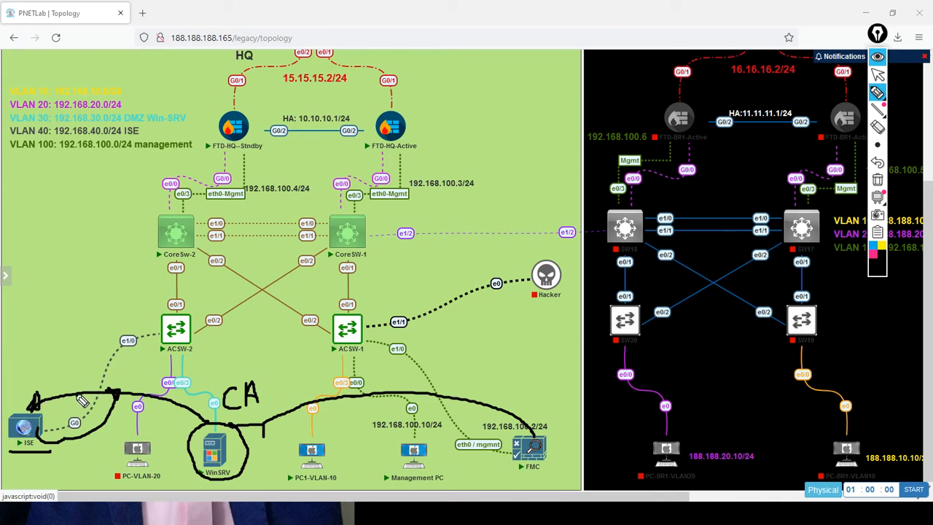
{"action": "mouse_move", "coordinate": [28, 437]}
{"action": "left_mouse_down"}
{"action": "mouse_move", "coordinate": [19, 448]}
{"action": "mouse_move", "coordinate": [33, 440]}
{"action": "left_mouse_up"}
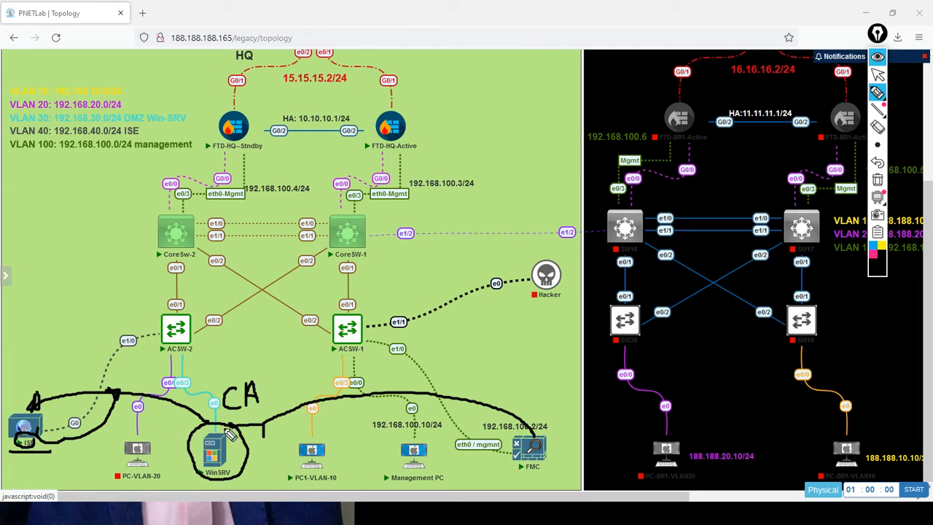
{"action": "mouse_move", "coordinate": [217, 424]}
{"action": "left_mouse_down"}
{"action": "mouse_move", "coordinate": [230, 383]}
{"action": "mouse_move", "coordinate": [234, 391]}
{"action": "left_mouse_up"}
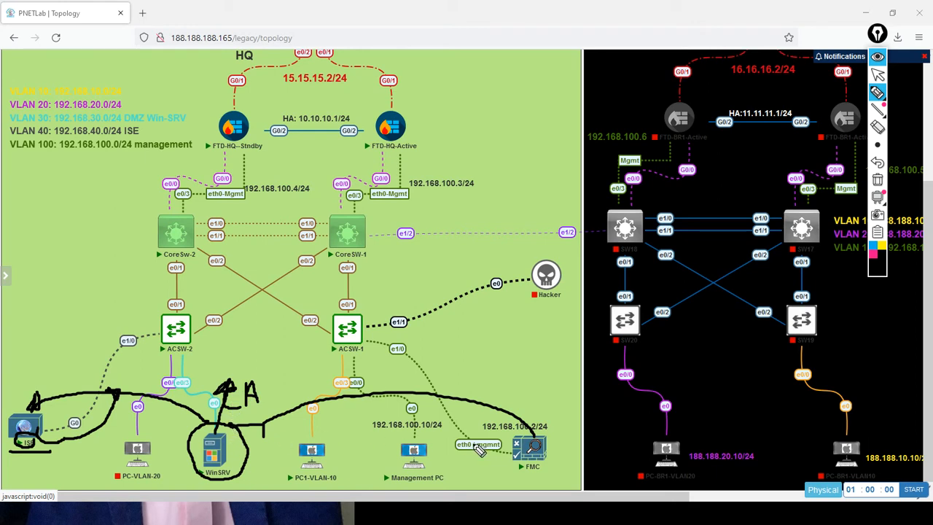
{"action": "mouse_move", "coordinate": [525, 444]}
{"action": "left_mouse_down"}
{"action": "mouse_move", "coordinate": [500, 425]}
{"action": "mouse_move", "coordinate": [457, 420]}
{"action": "mouse_move", "coordinate": [469, 419]}
{"action": "mouse_move", "coordinate": [455, 431]}
{"action": "left_mouse_up"}
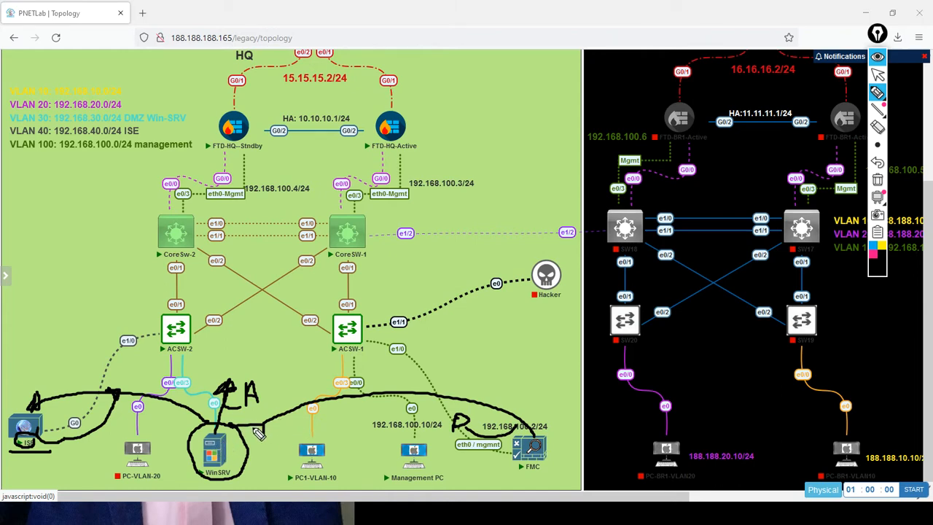
Clear all drawn markings and tuck the annotation toolbar out of the way.
{"action": "left_click", "coordinate": [878, 180]}
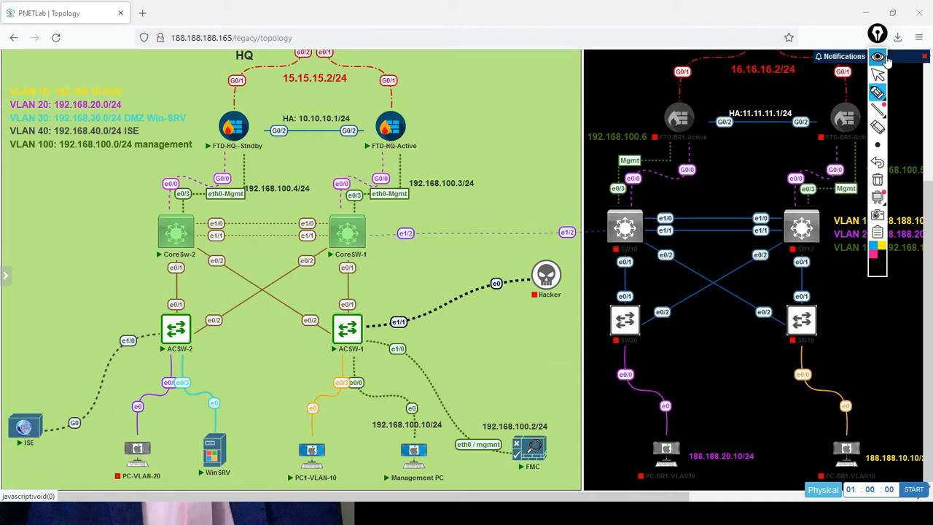
{"action": "mouse_move", "coordinate": [883, 95]}
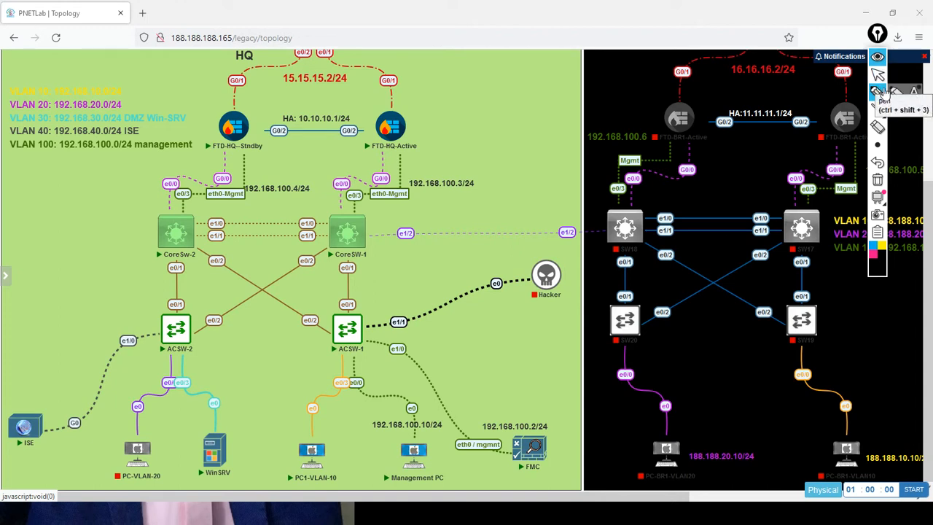
{"action": "left_click", "coordinate": [878, 57]}
{"action": "left_click_drag", "start_coordinate": [878, 34], "coordinate": [926, 70]}
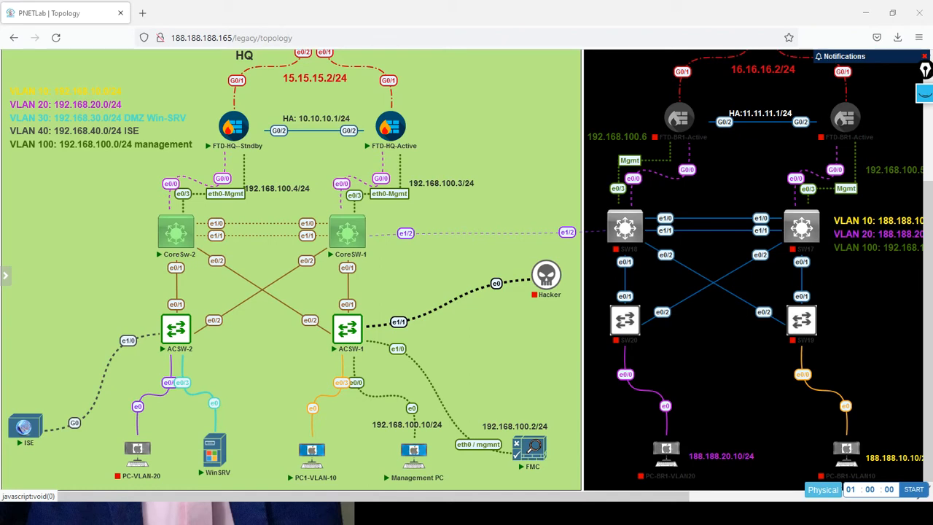
Open the ISE node's telnet console through the chosen application.
{"action": "mouse_move", "coordinate": [41, 438]}
{"action": "left_click", "coordinate": [37, 431]}
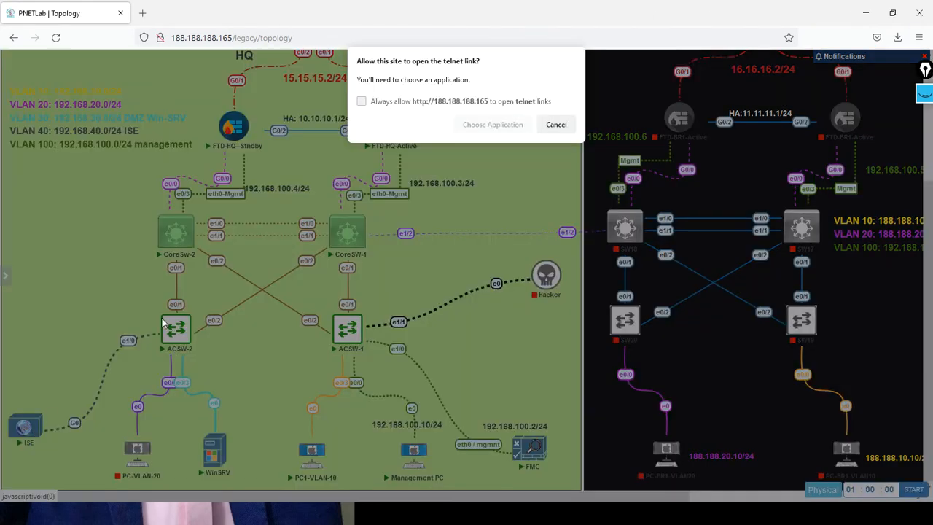
{"action": "left_click", "coordinate": [474, 130]}
{"action": "left_click", "coordinate": [503, 190]}
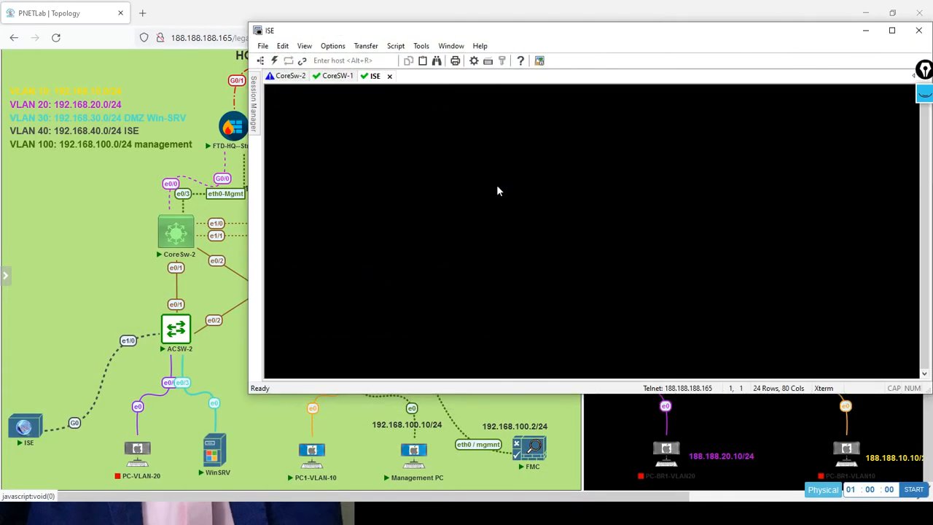
Disconnect the CoreSW-1 and CoreSw-2 sessions, then run setup at the ISE login prompt.
{"action": "left_click", "coordinate": [347, 77]}
{"action": "left_click", "coordinate": [366, 76]}
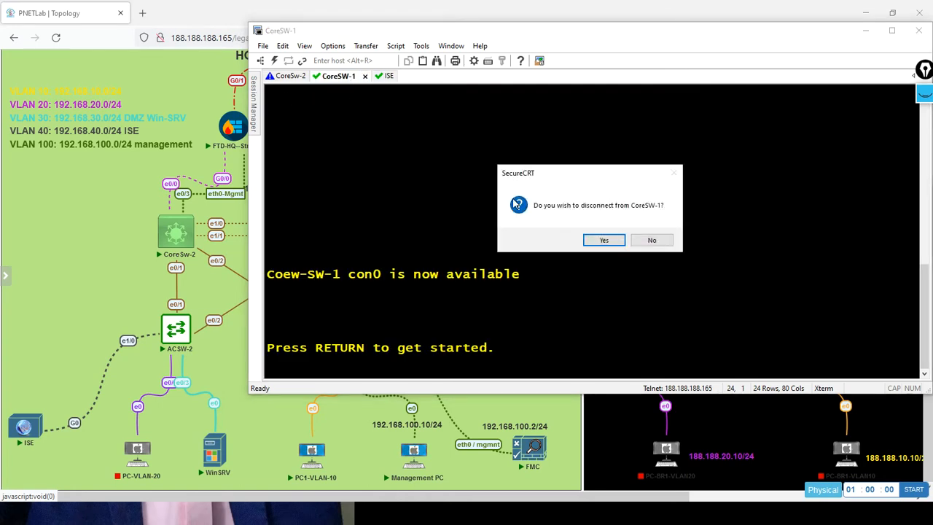
{"action": "left_click", "coordinate": [602, 239]}
{"action": "left_click", "coordinate": [284, 78]}
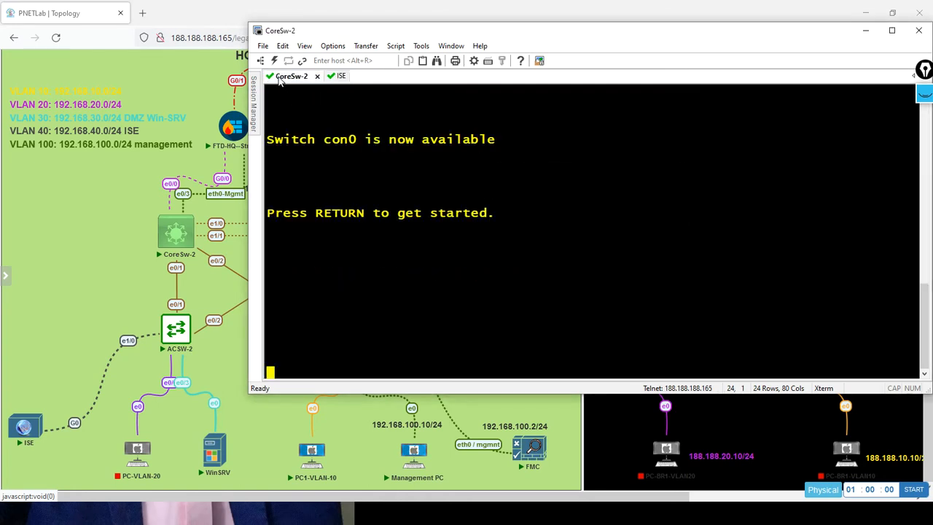
{"action": "left_click", "coordinate": [317, 76]}
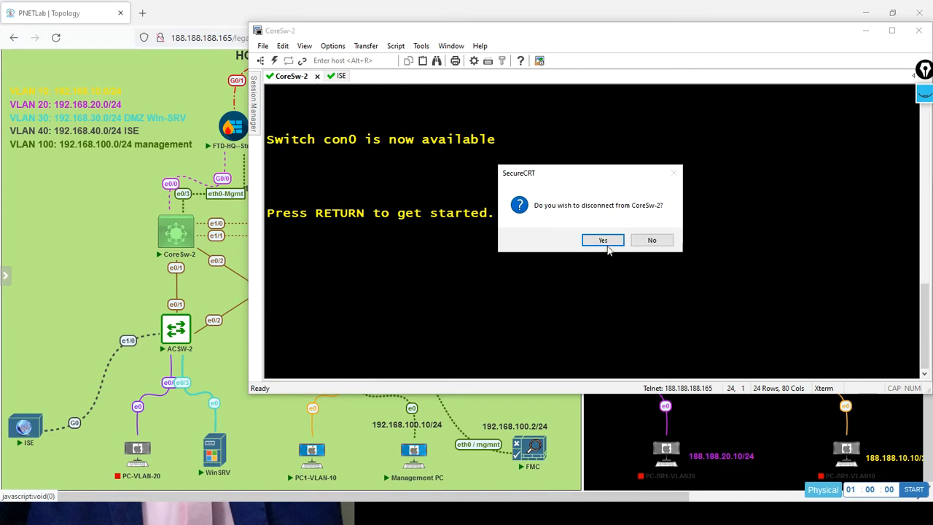
{"action": "left_click", "coordinate": [602, 242]}
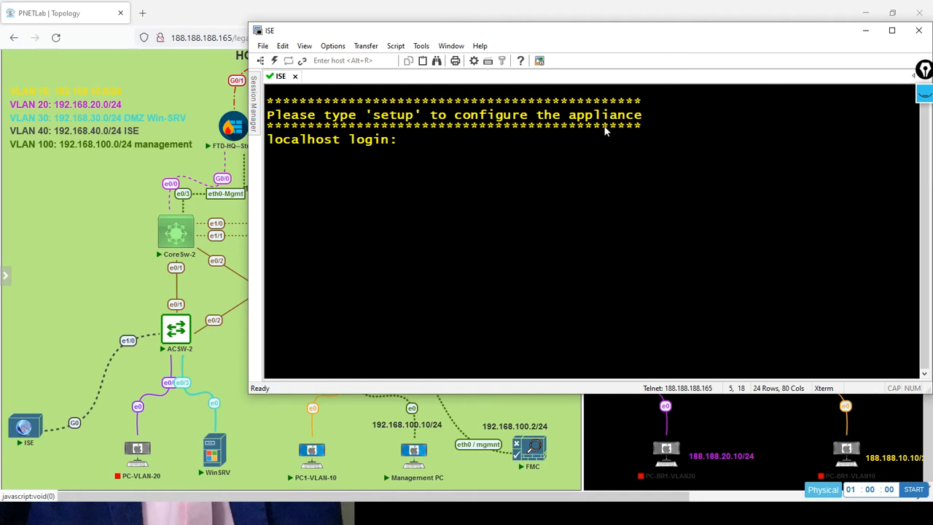
{"action": "type", "text": "setup"}
{"action": "key", "text": "Return"}
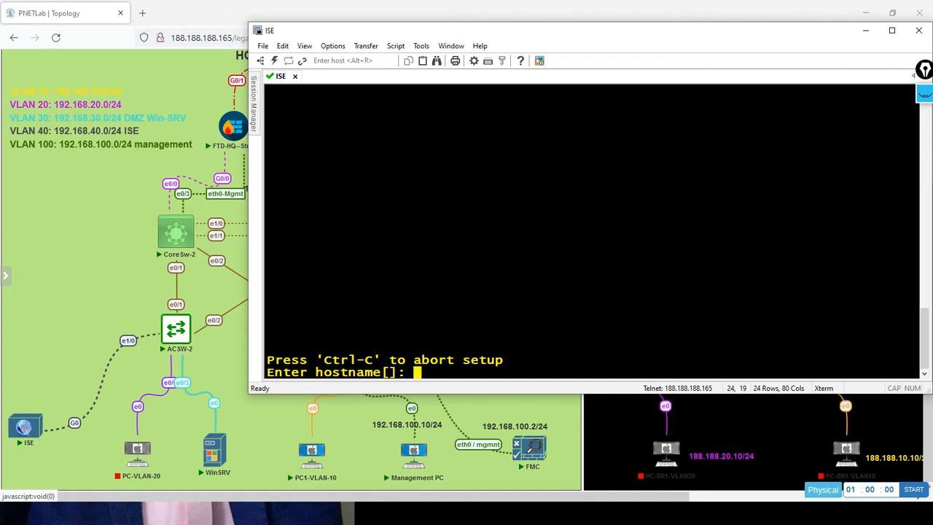
Answer the setup prompts with hostname ISE, 192.168.40.200/255.255.255.0 and gateway 192.168.40.1.
{"action": "type", "text": "ISE"}
{"action": "key", "text": "Return"}
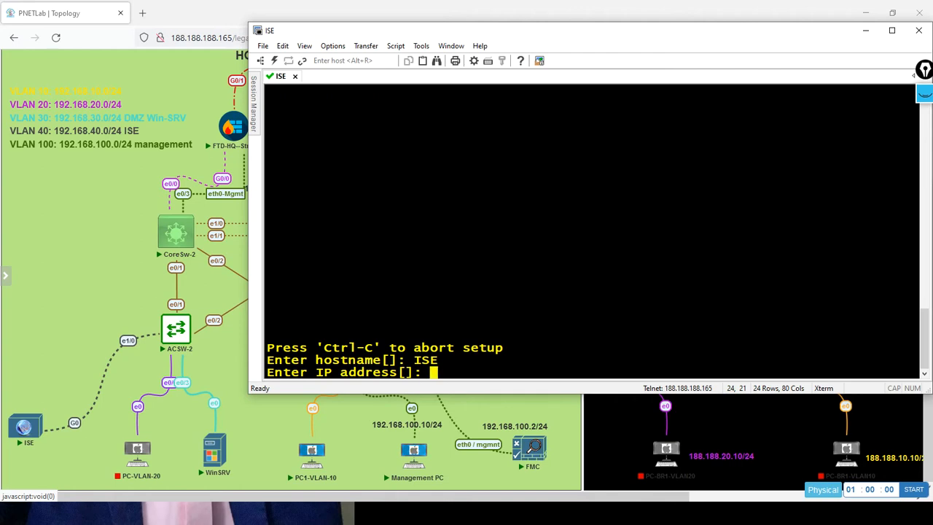
{"action": "type", "text": "192.168.40"}
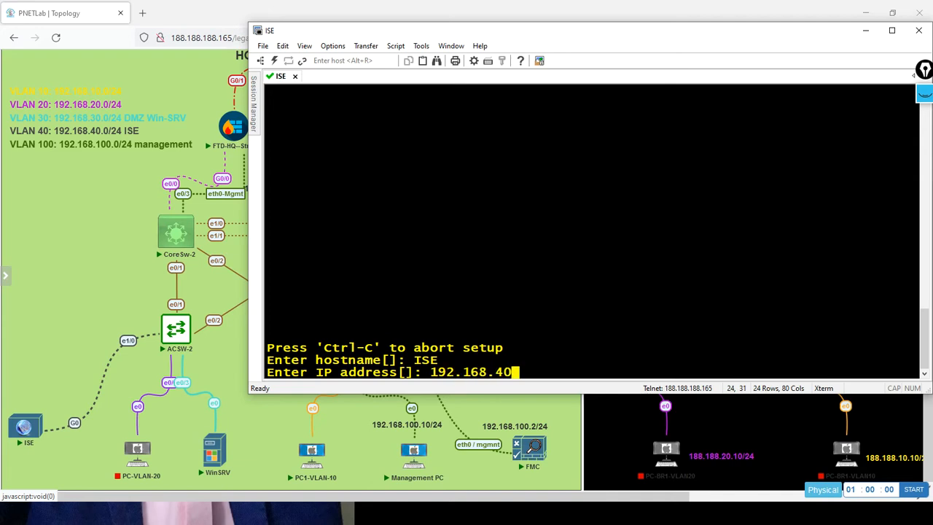
{"action": "type", "text": ".200"}
{"action": "key", "text": "Return"}
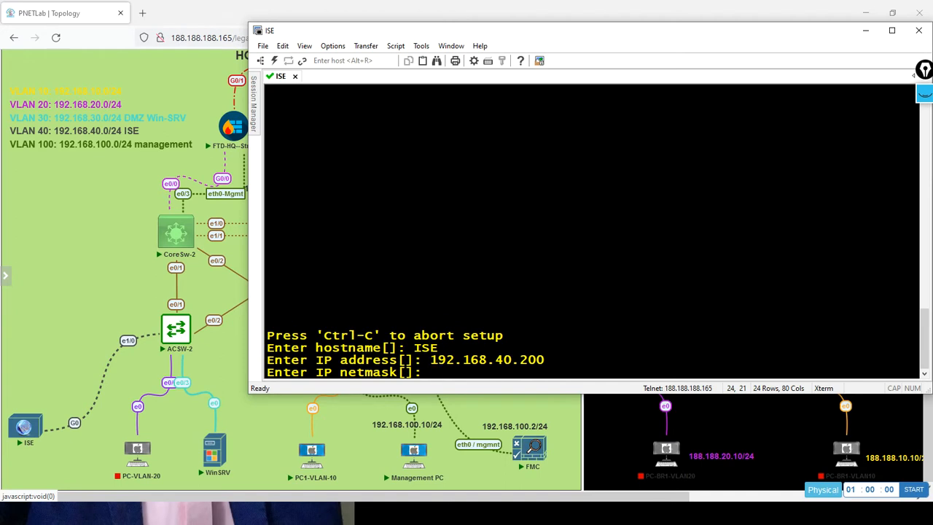
{"action": "type", "text": "2"}
{"action": "type", "text": ".255.255.0"}
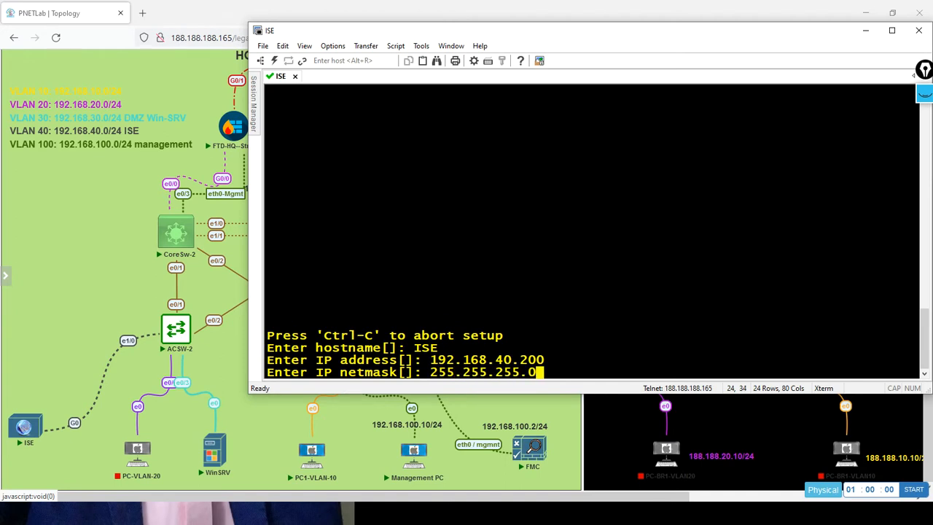
{"action": "key", "text": "Return"}
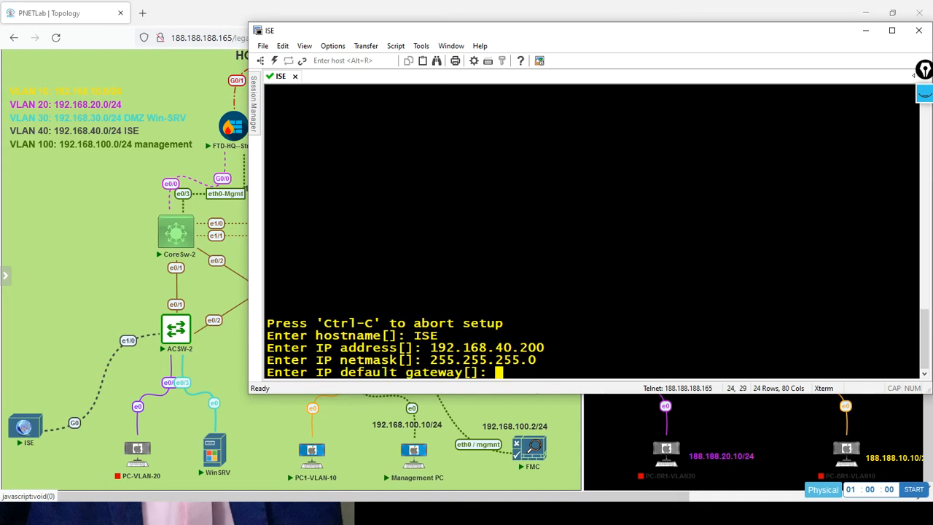
{"action": "type", "text": "192.168.40.1"}
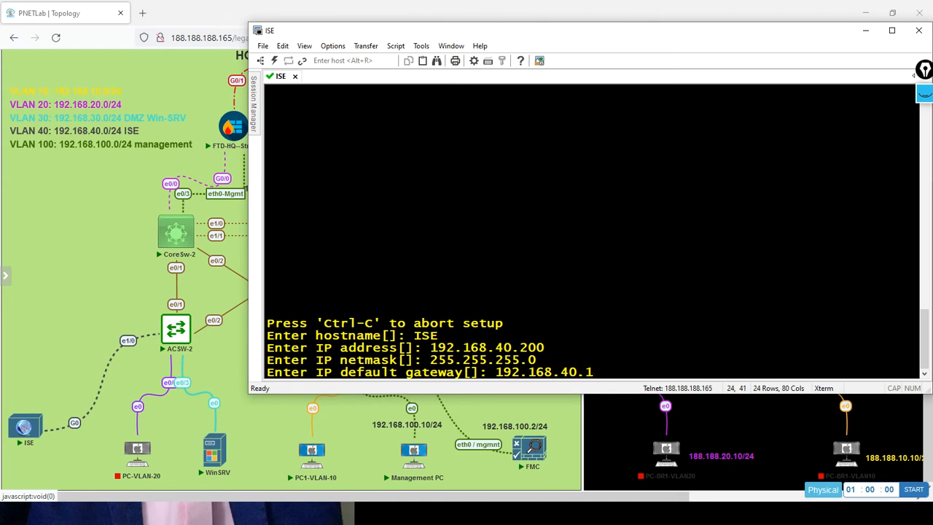
{"action": "key", "text": "Return"}
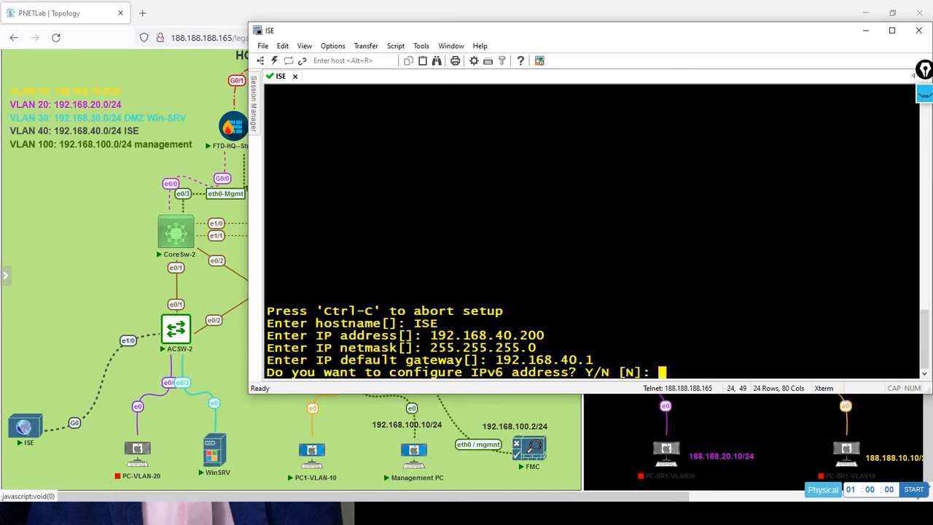
Decline IPv6 and set the DNS domain to CCIE.LOCAL.
{"action": "type", "text": "N"}
{"action": "key", "text": "Return"}
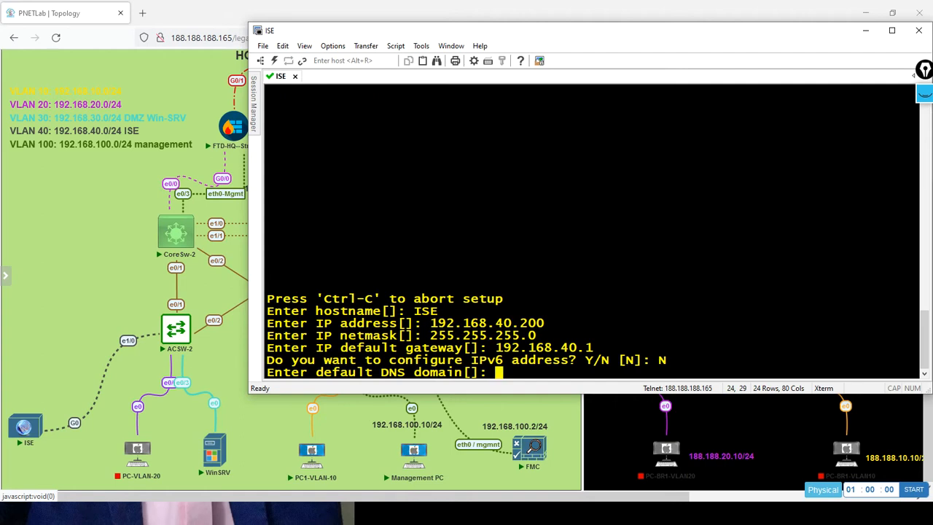
{"action": "type", "text": "192.168.30.200"}
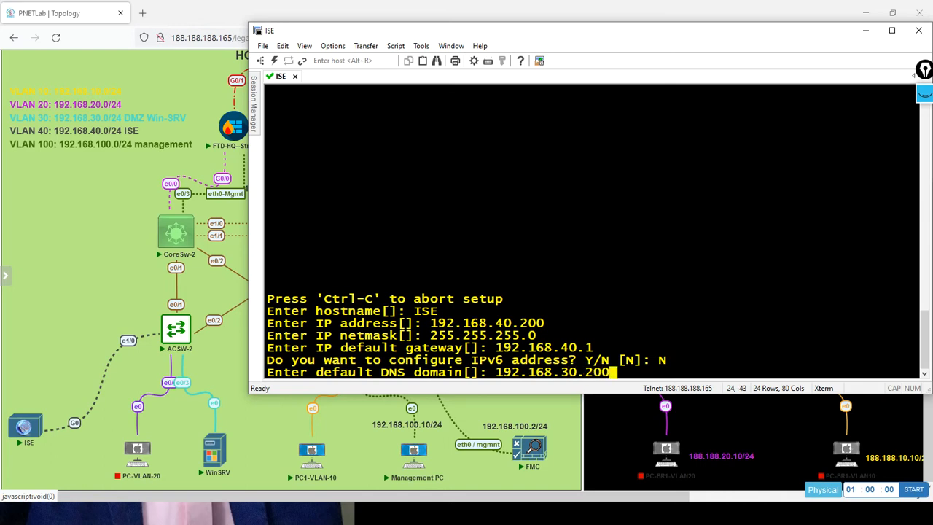
{"action": "key", "text": "Return"}
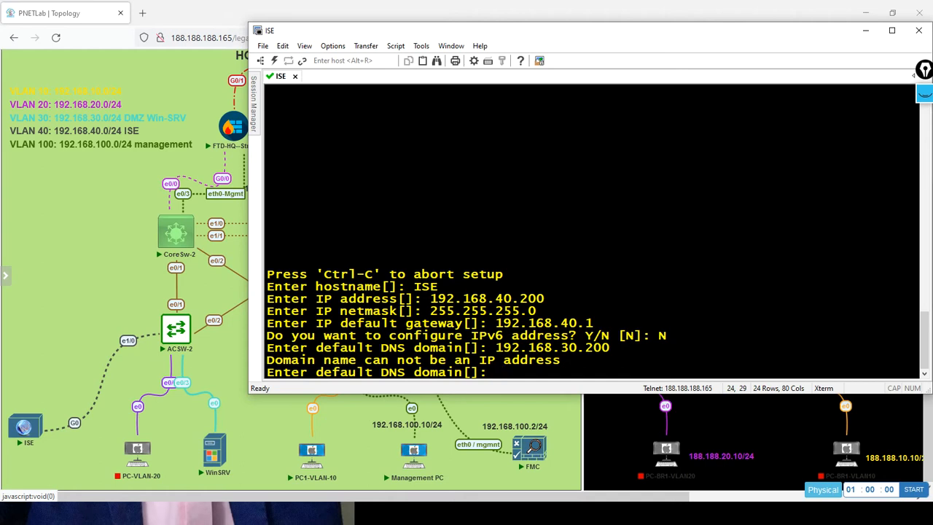
{"action": "type", "text": "CCIE.LOCAL"}
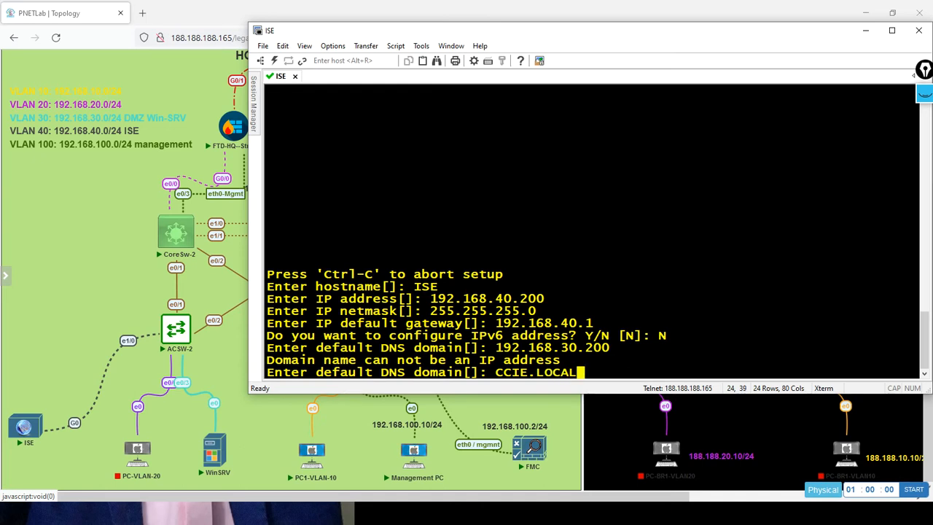
{"action": "key", "text": "Return"}
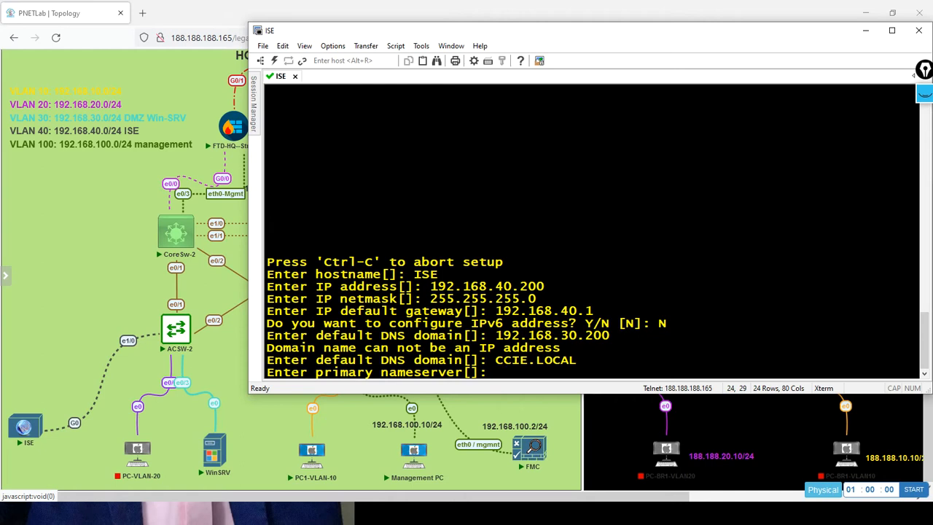
Add nameservers 192.168.30.200 and 8.8.8.8, declining a tertiary one.
{"action": "type", "text": "192.168.30.200"}
{"action": "key", "text": "Return"}
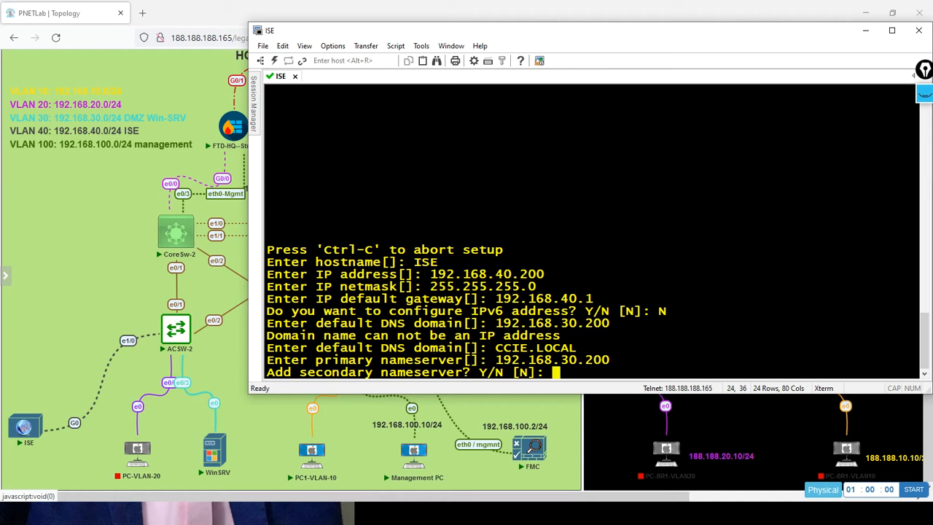
{"action": "type", "text": "Y"}
{"action": "key", "text": "Return"}
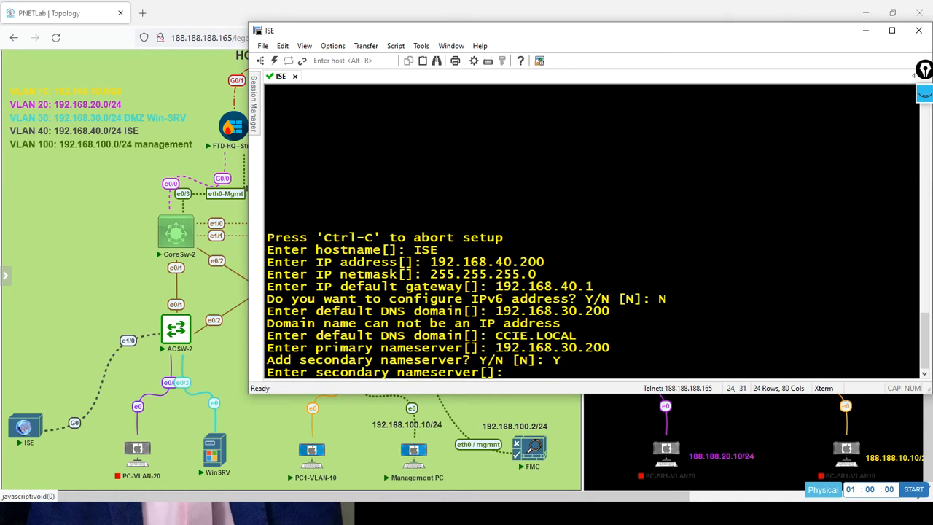
{"action": "type", "text": "8.8.8.8"}
{"action": "key", "text": "Return"}
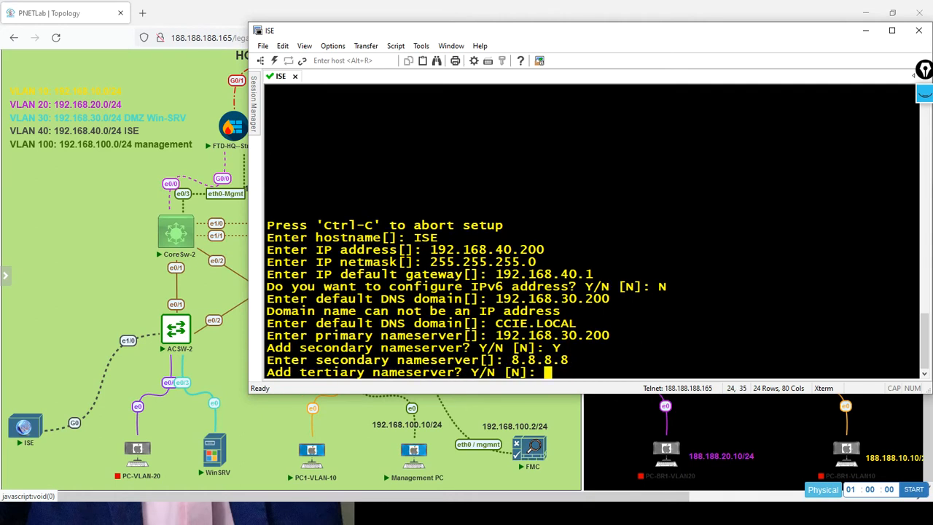
{"action": "type", "text": "N"}
{"action": "key", "text": "Return"}
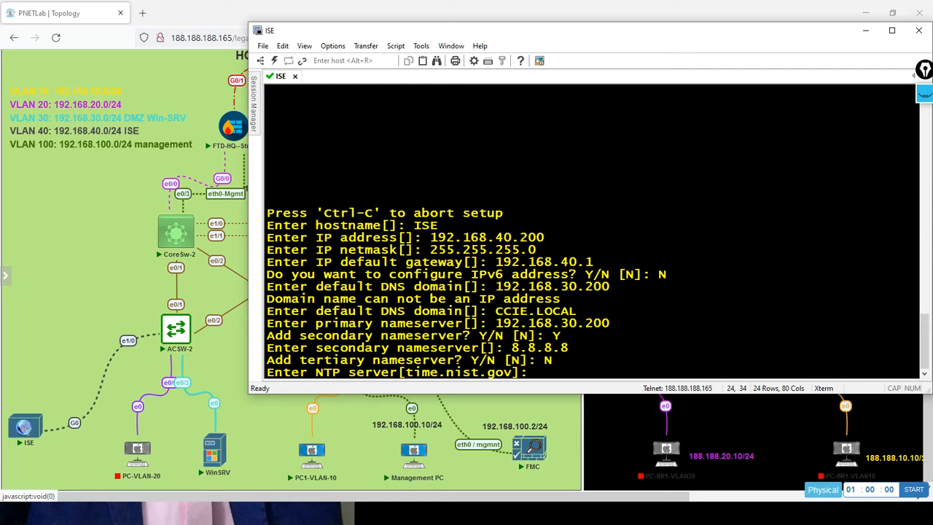
Set NTP server 192.168.30.200 with no additional server and timezone Asia/Dubai.
{"action": "type", "text": "192"}
{"action": "type", "text": ".168.30.200"}
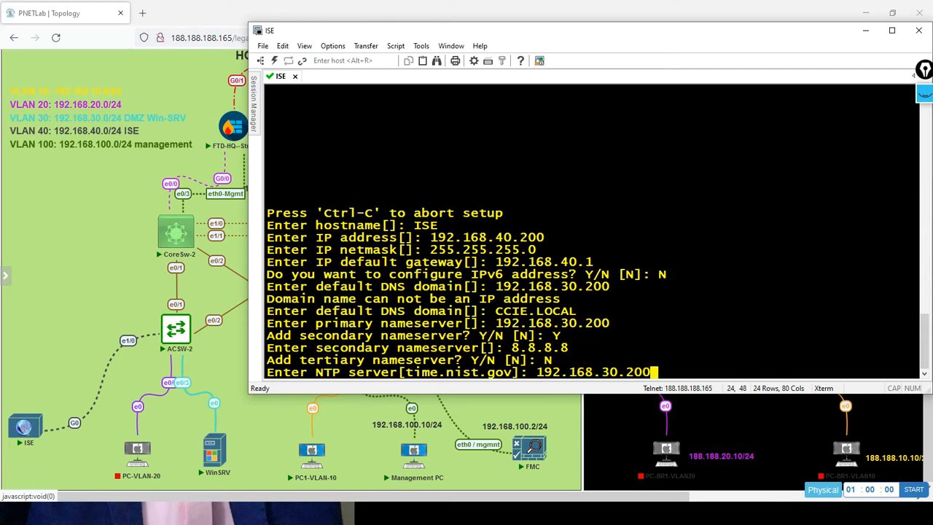
{"action": "key", "text": "Return"}
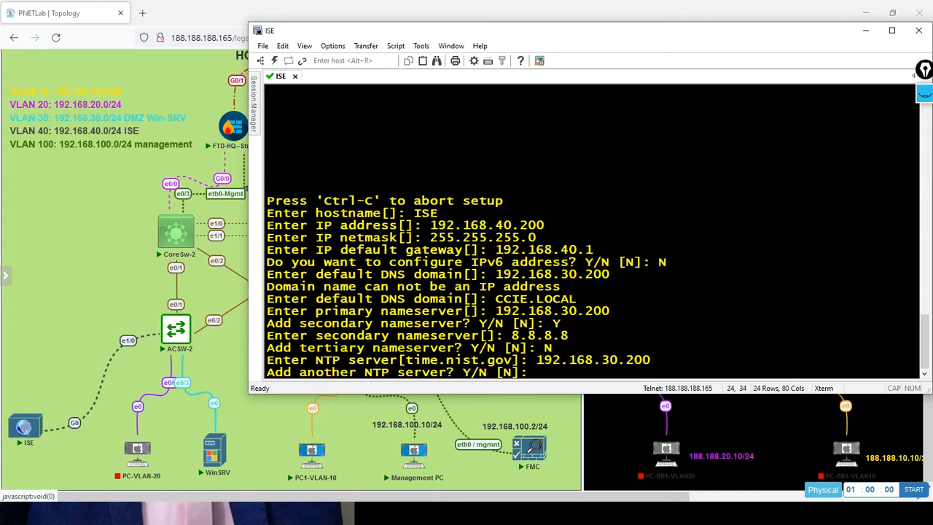
{"action": "type", "text": "N"}
{"action": "key", "text": "Return"}
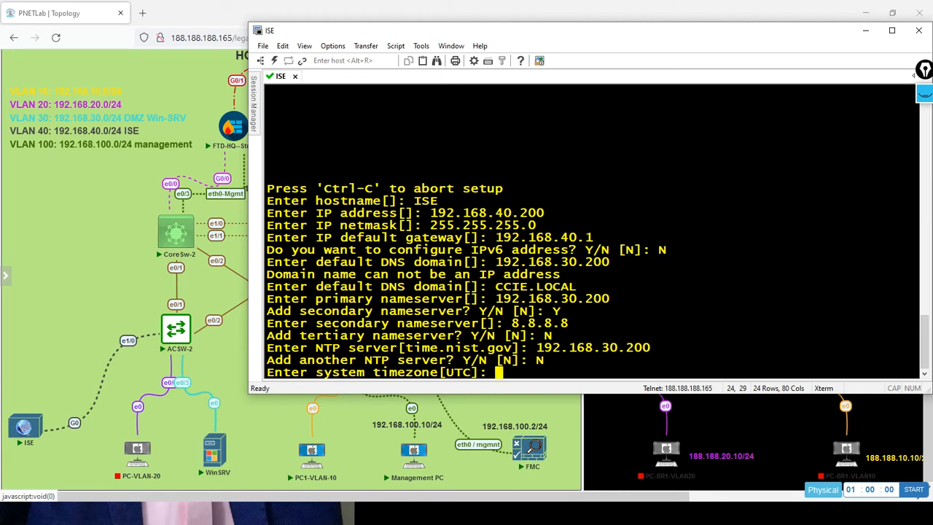
{"action": "type", "text": "Asia/Dubai"}
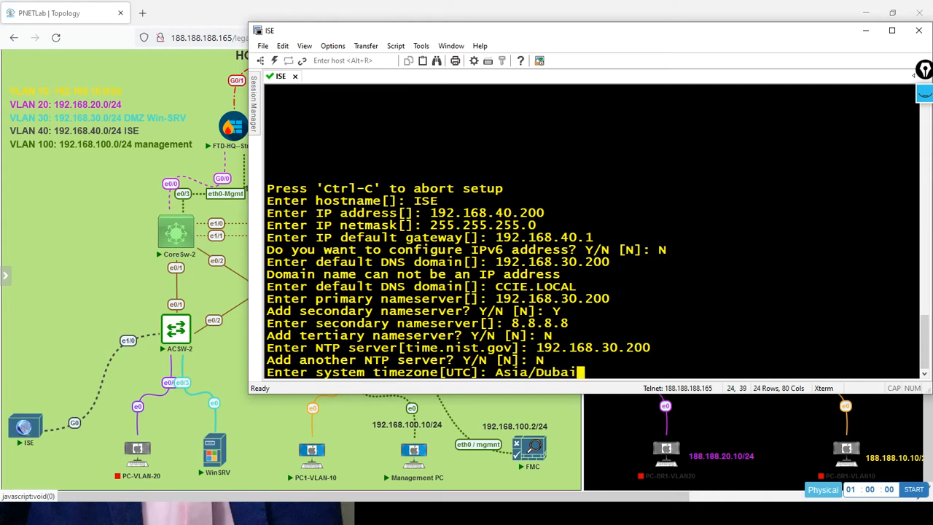
{"action": "key", "text": "Return"}
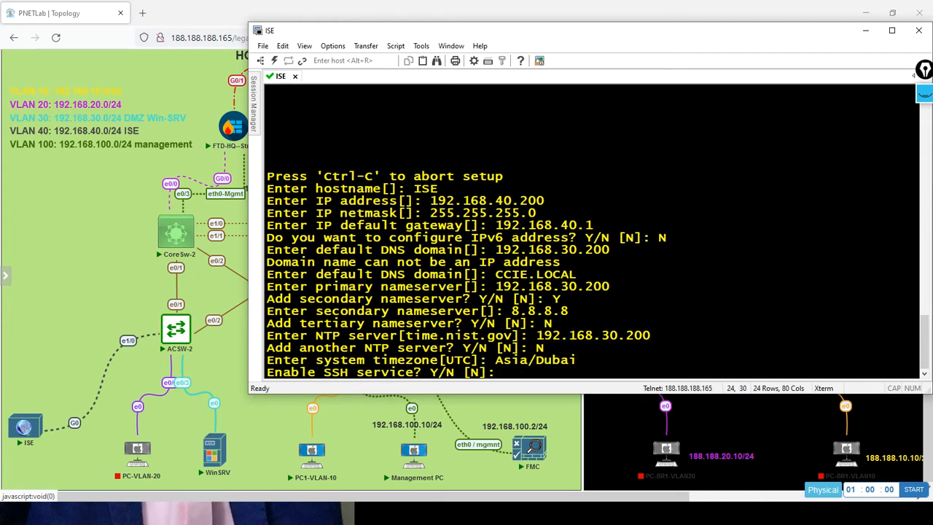
Enable SSH and create the admin user, entering and confirming its password.
{"action": "type", "text": "U"}
{"action": "type", "text": "Y"}
{"action": "key", "text": "Return"}
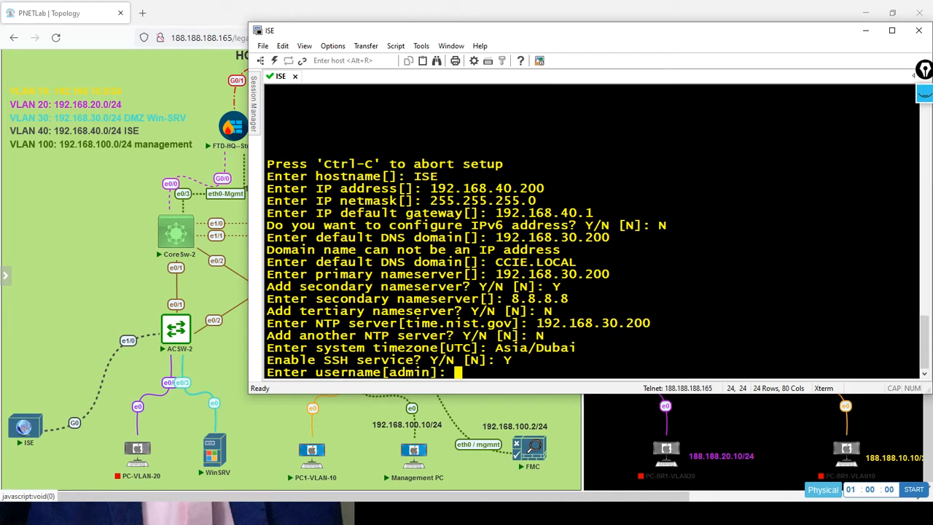
{"action": "type", "text": "admin"}
{"action": "key", "text": "Return"}
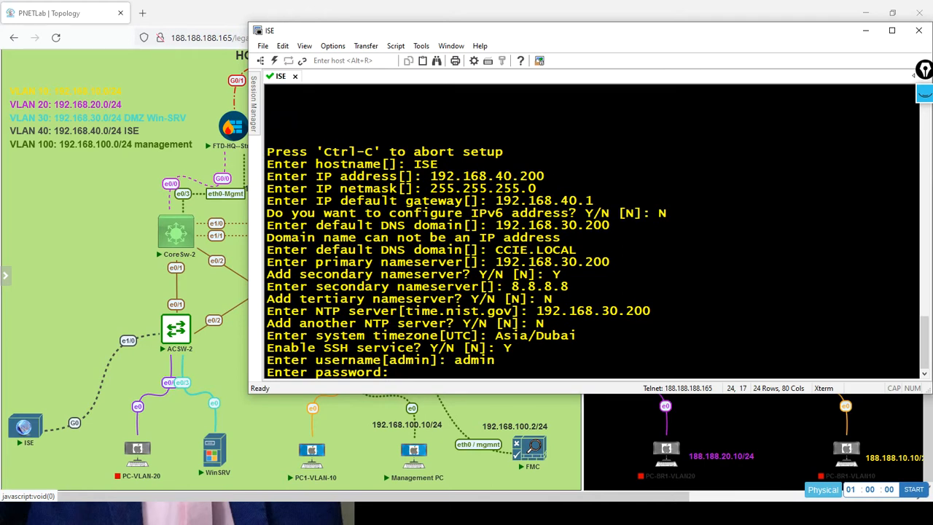
{"action": "key", "text": "Return"}
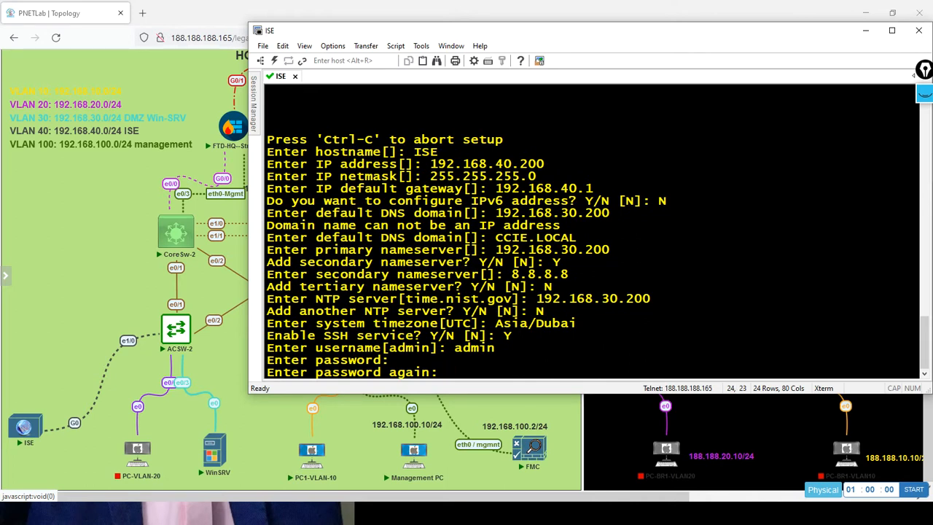
{"action": "key", "text": "Return"}
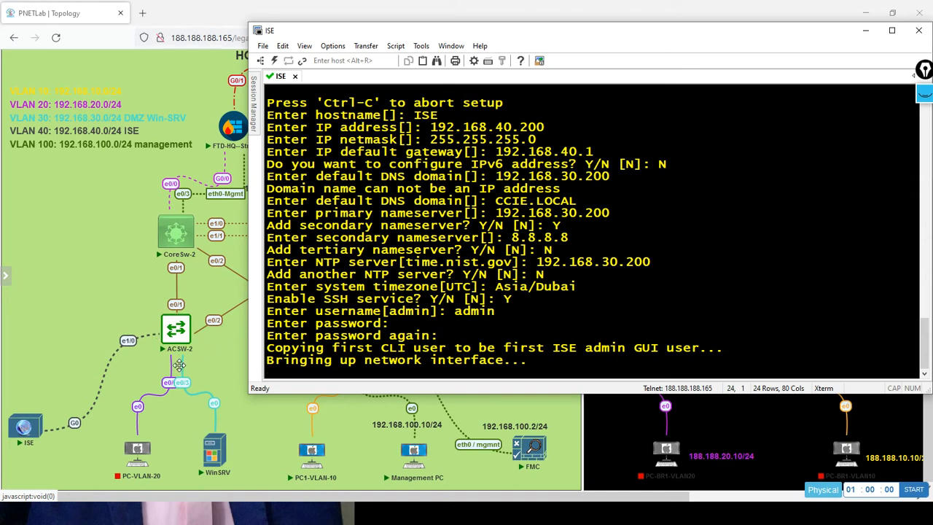
Open the WinSRV node's VNC console from the PNETLab topology.
{"action": "left_click", "coordinate": [225, 370]}
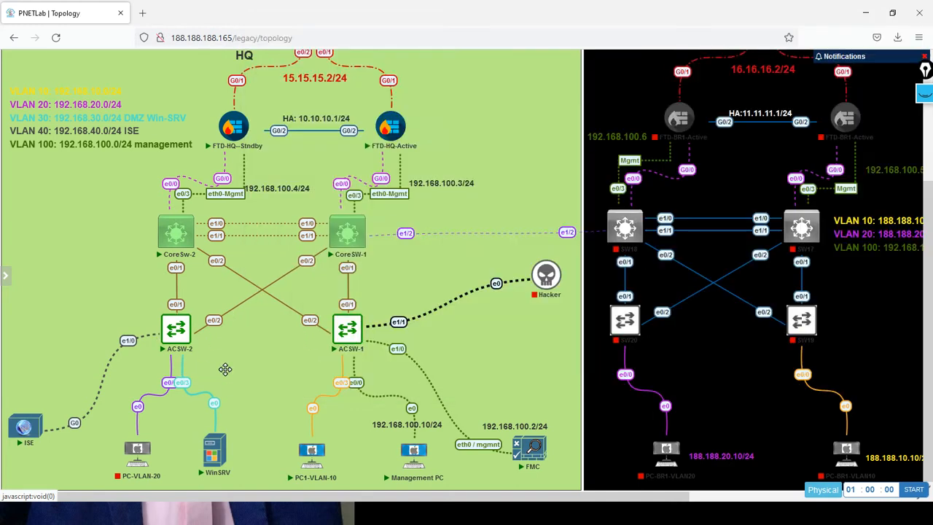
{"action": "left_click", "coordinate": [219, 454]}
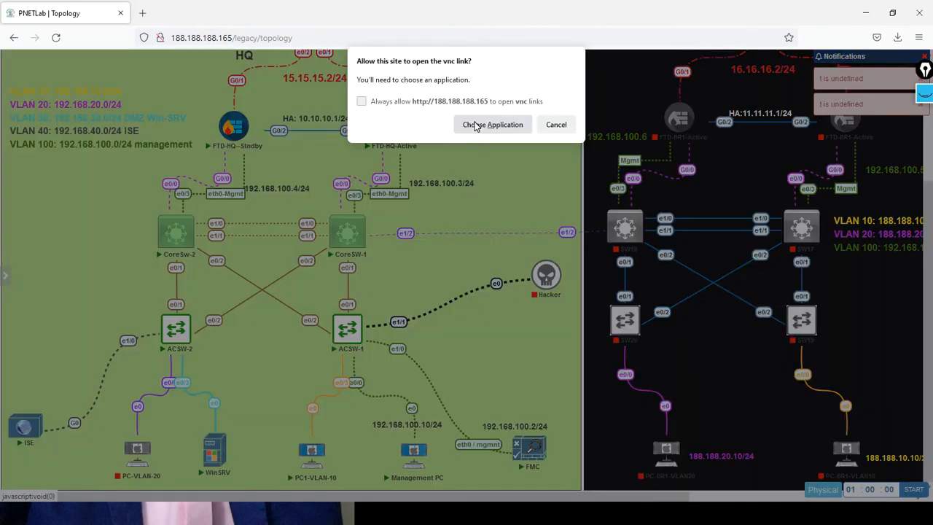
{"action": "left_click", "coordinate": [477, 125]}
{"action": "left_click", "coordinate": [507, 188]}
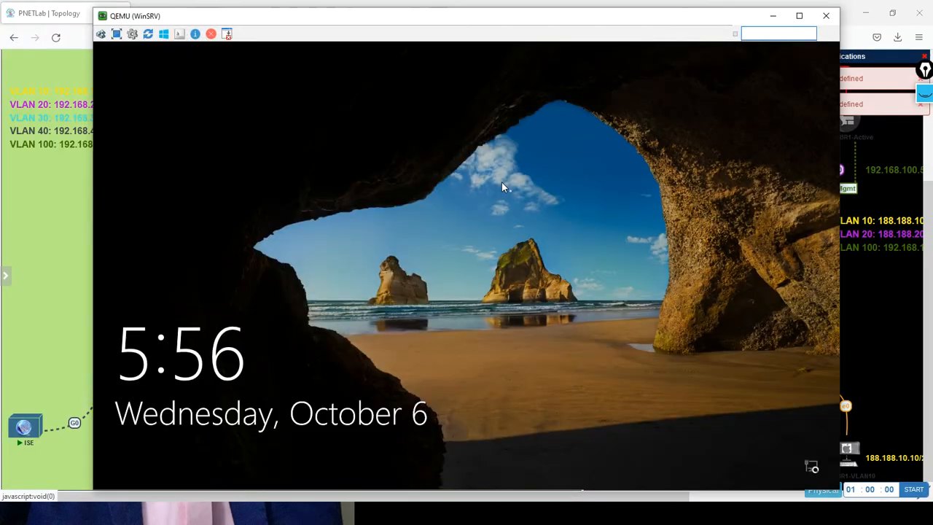
Sign in with the administrator password, refresh the desktop, and launch Server Manager.
{"action": "left_click", "coordinate": [501, 183]}
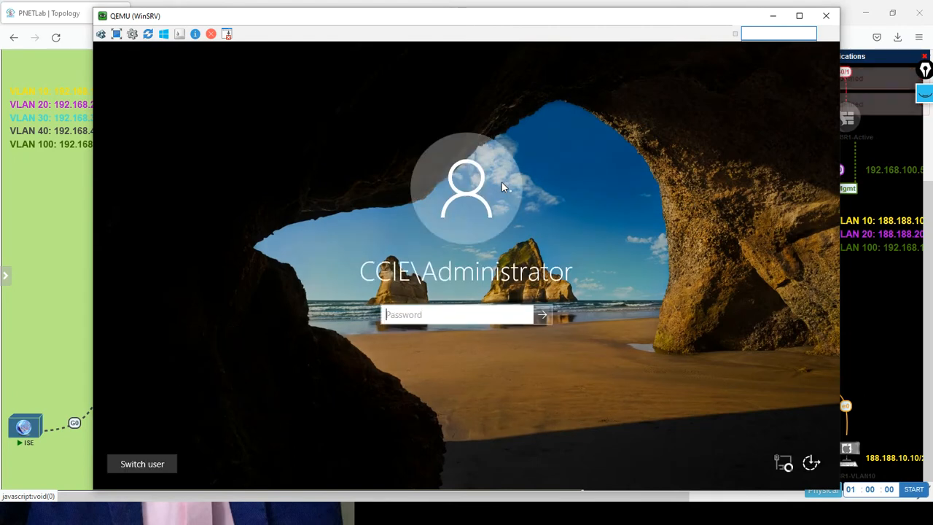
{"action": "type", "text": "Cis"}
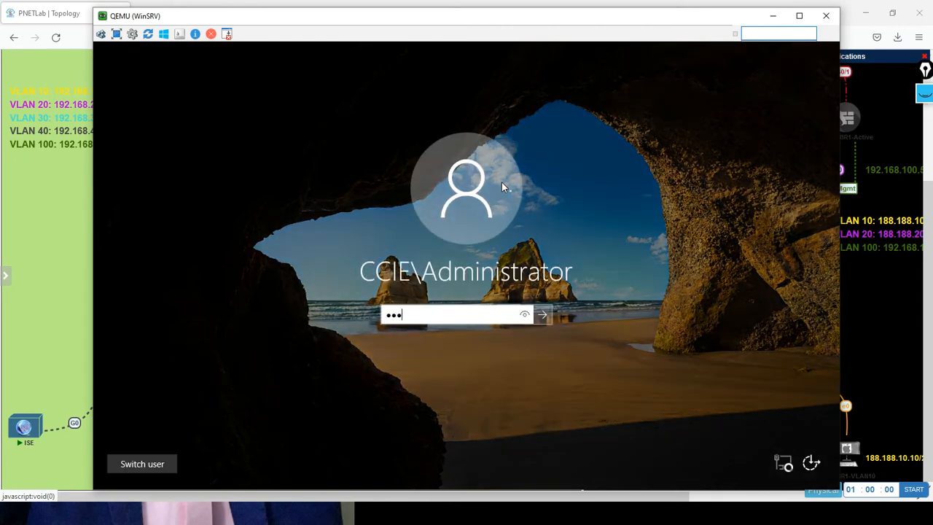
{"action": "type", "text": "co123"}
{"action": "key", "text": "Return"}
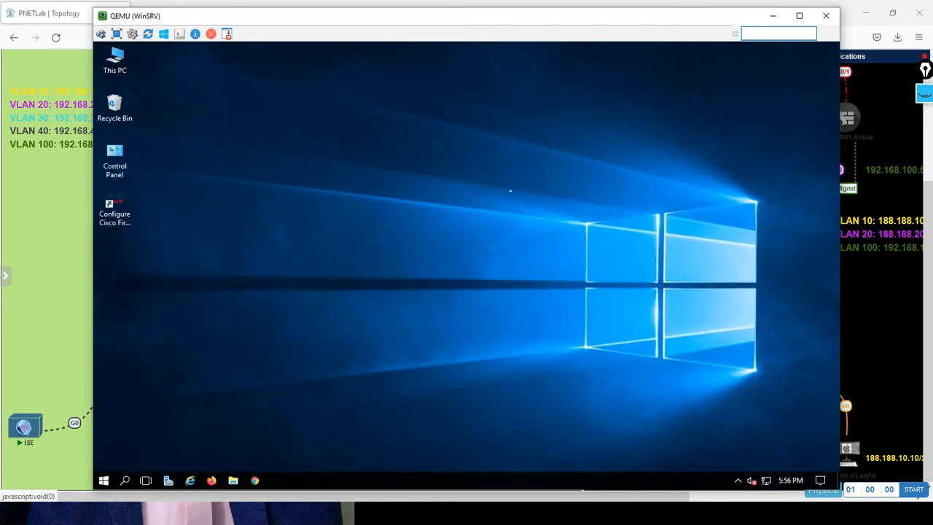
{"action": "right_click", "coordinate": [390, 127]}
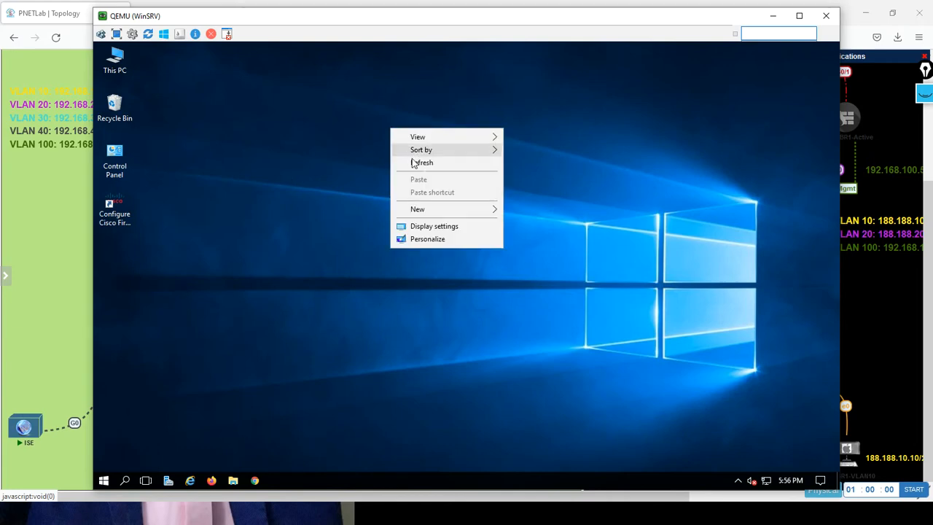
{"action": "left_click", "coordinate": [421, 162]}
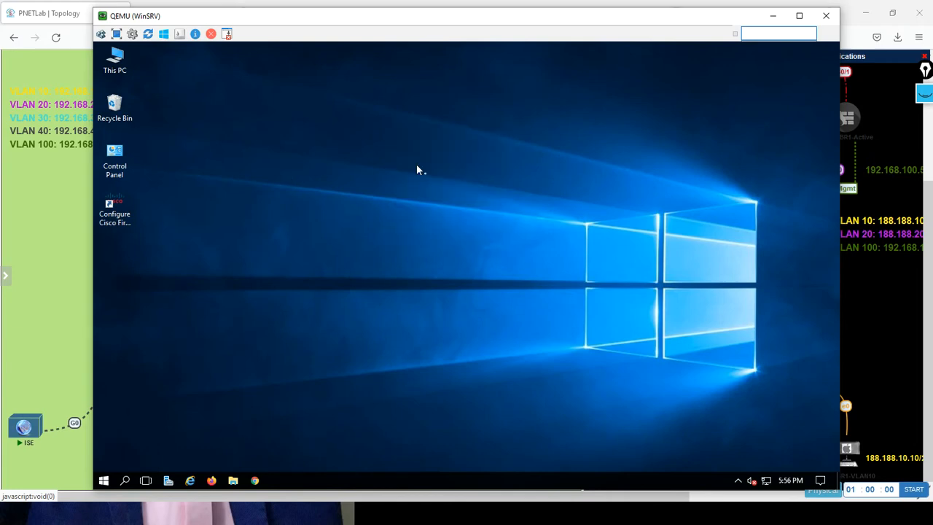
{"action": "left_click", "coordinate": [168, 480]}
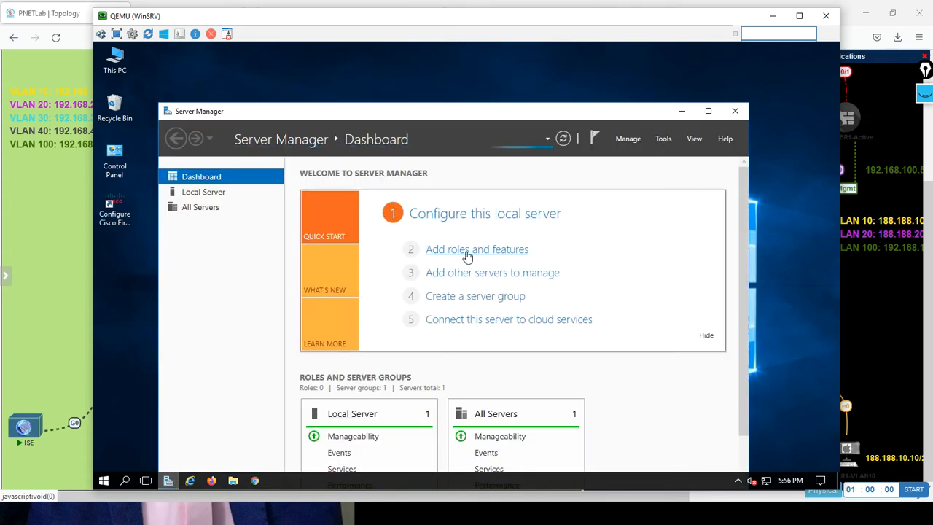
Start the Add Roles and Features Wizard and advance to the Server Roles page.
{"action": "left_click", "coordinate": [626, 141]}
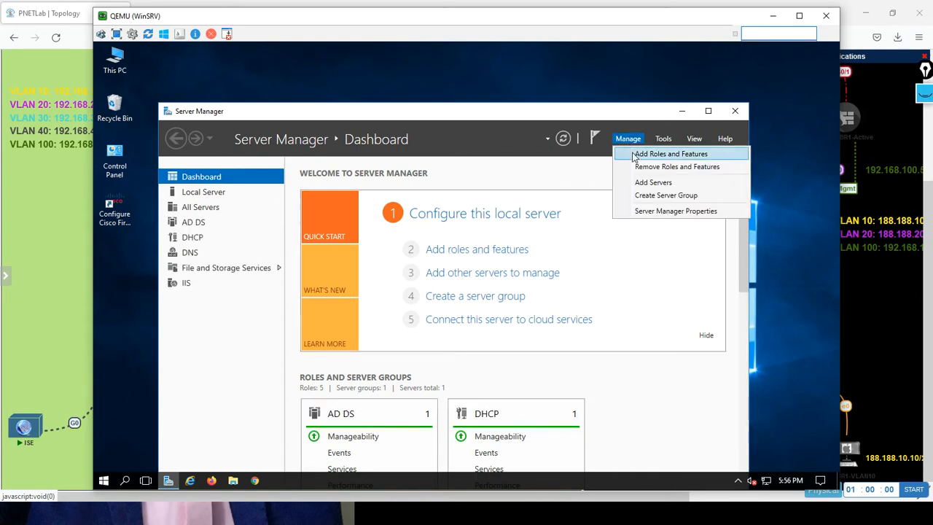
{"action": "left_click", "coordinate": [634, 155]}
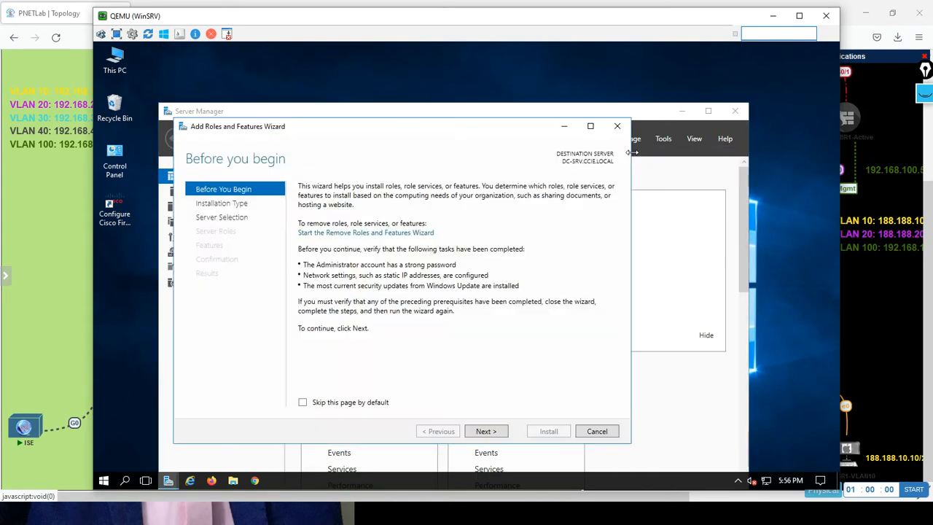
{"action": "left_click", "coordinate": [472, 433]}
{"action": "left_click", "coordinate": [479, 432]}
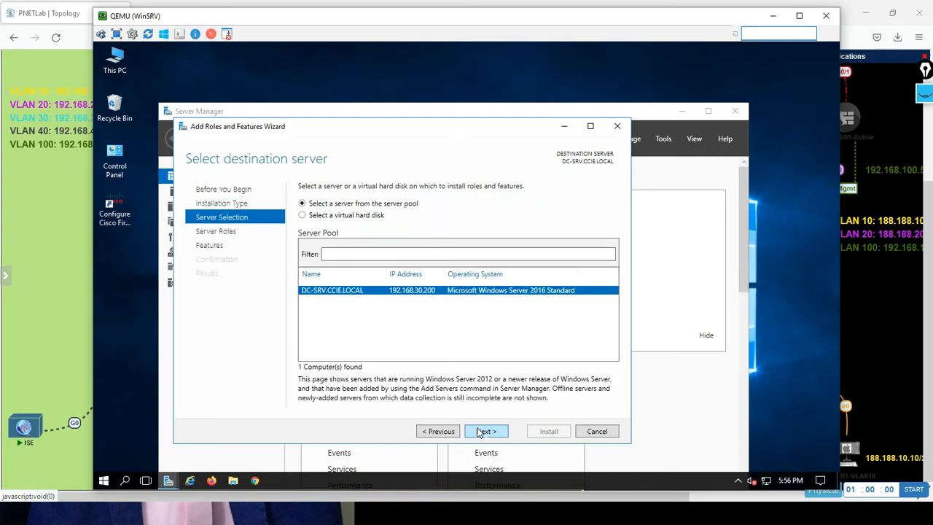
{"action": "left_click", "coordinate": [479, 431]}
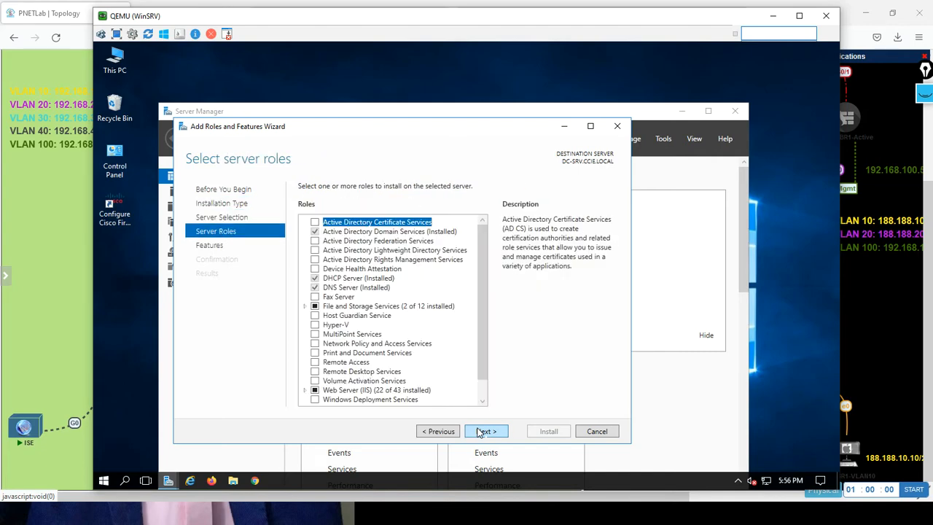
Tick Active Directory Certificate Services with its management tools and continue past Features.
{"action": "left_click", "coordinate": [315, 222]}
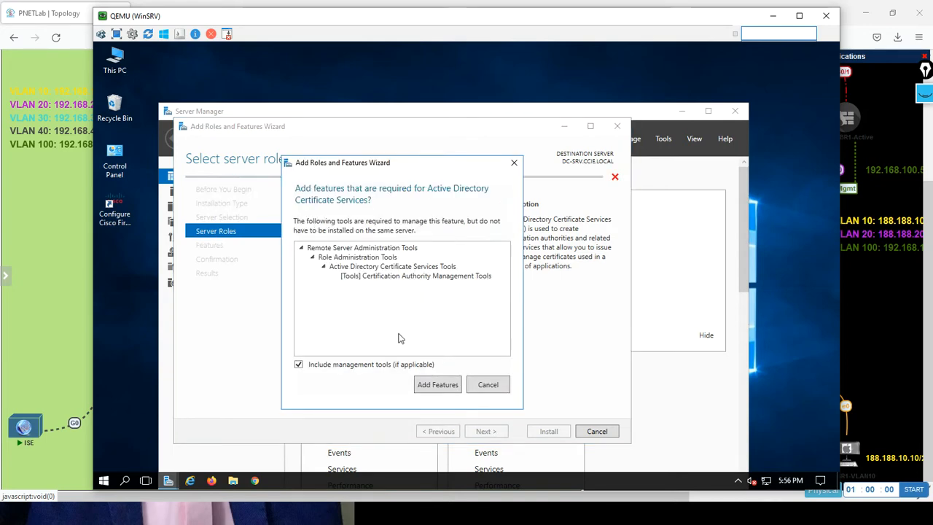
{"action": "left_click", "coordinate": [437, 385]}
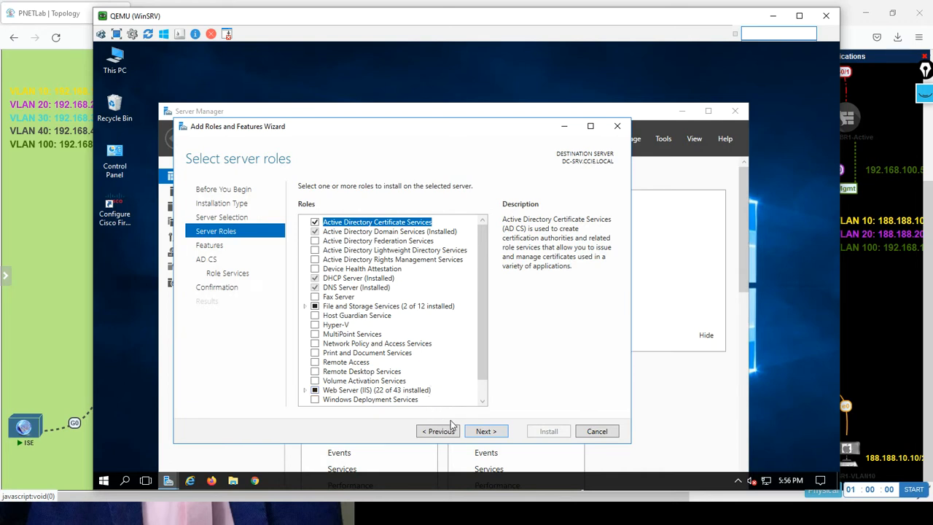
{"action": "left_click", "coordinate": [482, 432]}
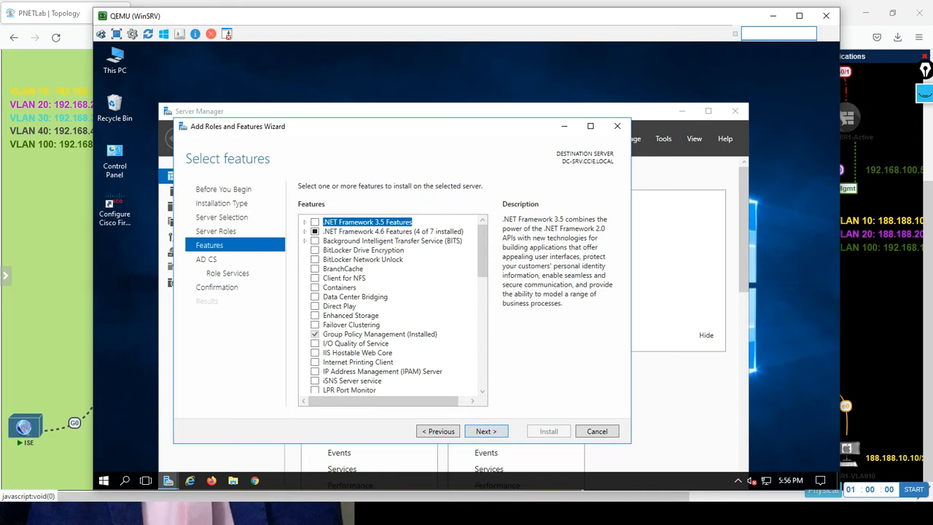
{"action": "left_click", "coordinate": [451, 431]}
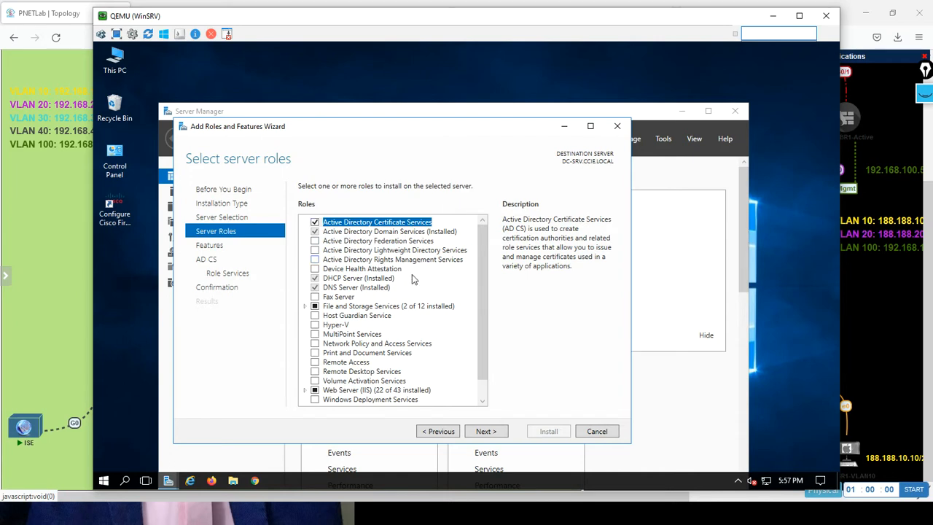
{"action": "left_click", "coordinate": [479, 432]}
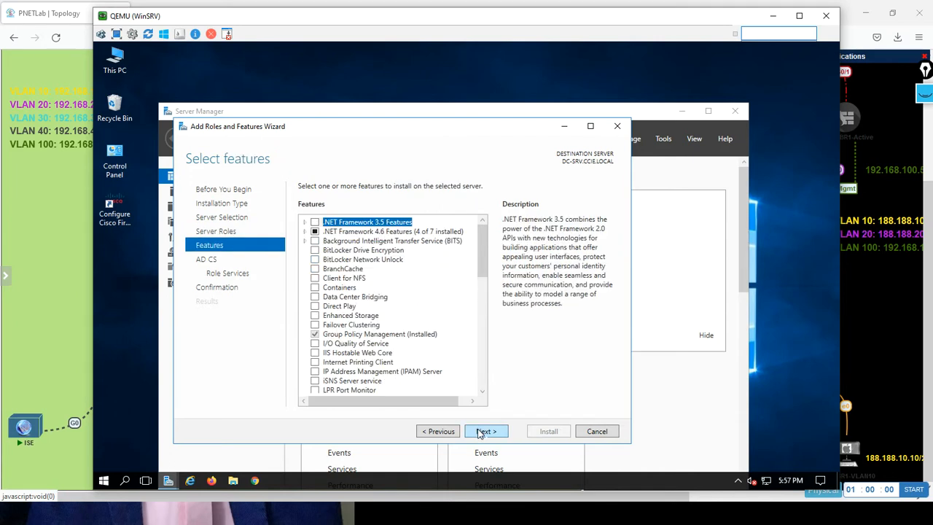
{"action": "left_click_drag", "start_coordinate": [480, 255], "coordinate": [473, 231]}
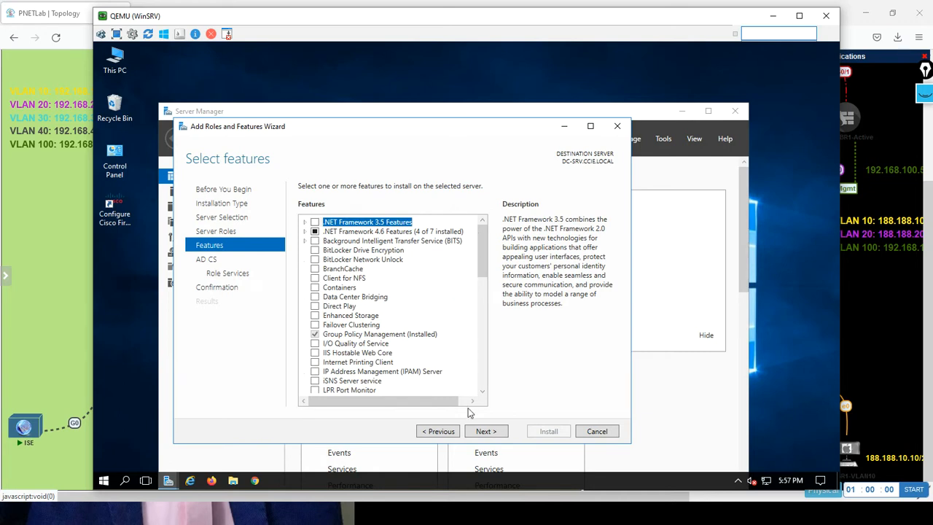
Select Certification Authority Web Enrollment (not Certificate Enrollment Web Service), confirm, and start installing.
{"action": "left_click", "coordinate": [499, 436]}
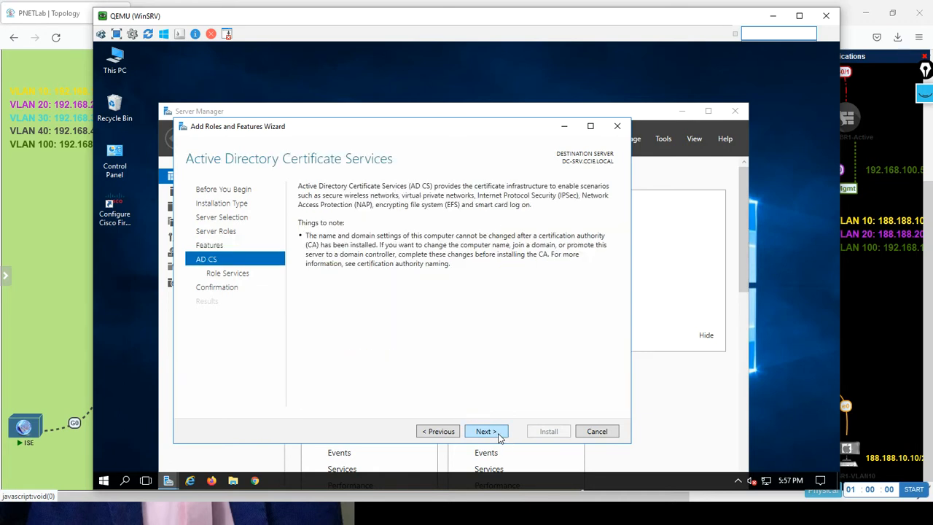
{"action": "left_click", "coordinate": [500, 436]}
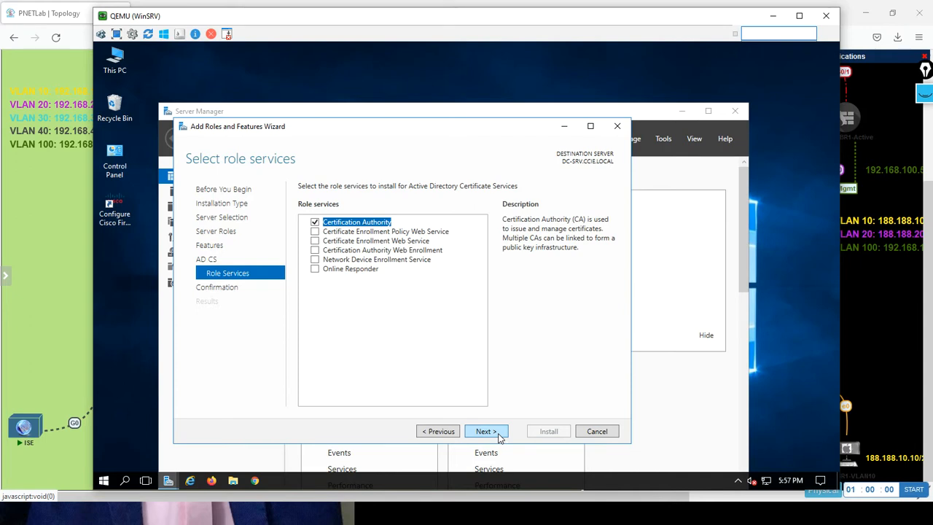
{"action": "left_click", "coordinate": [315, 242]}
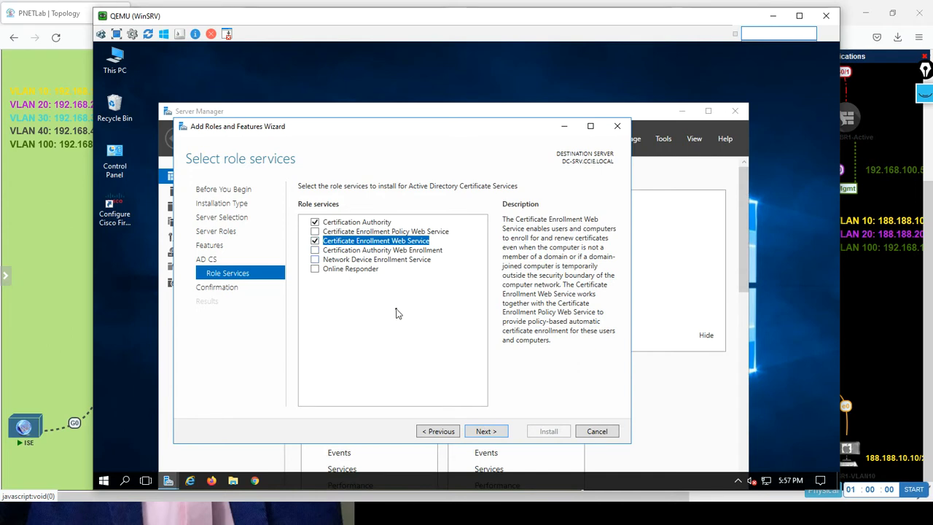
{"action": "left_click", "coordinate": [315, 241]}
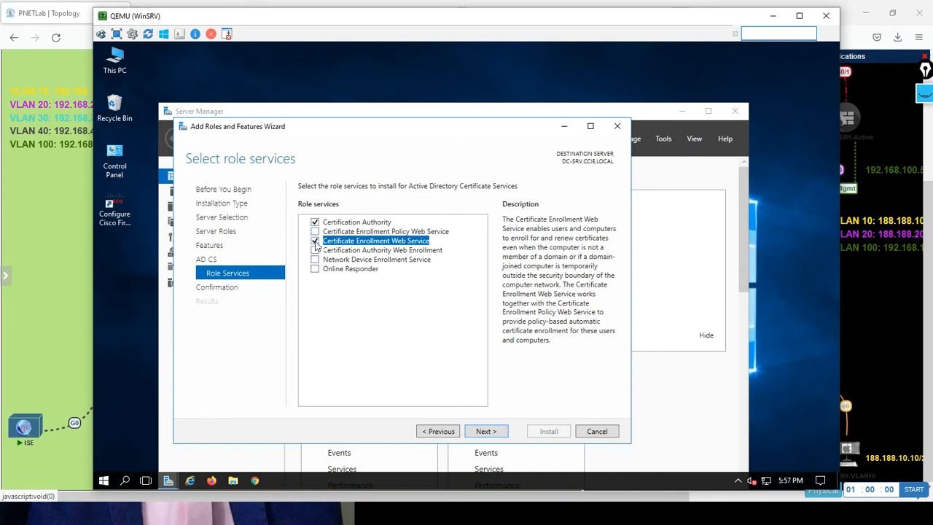
{"action": "left_click", "coordinate": [315, 250]}
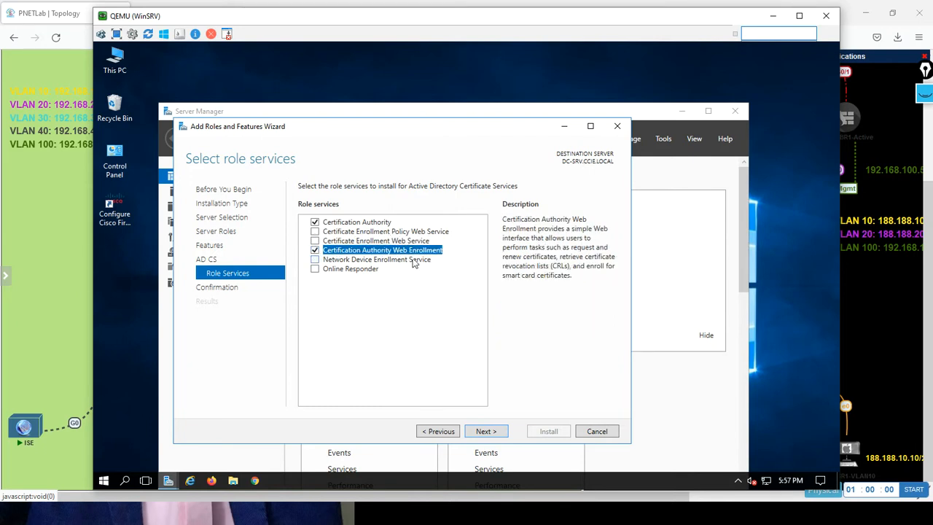
{"action": "left_click", "coordinate": [483, 432]}
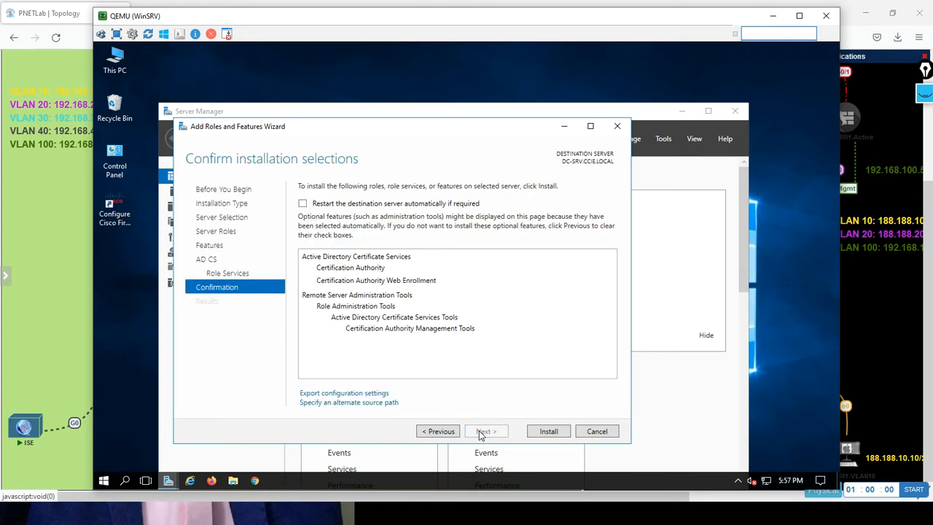
{"action": "left_click", "coordinate": [547, 433]}
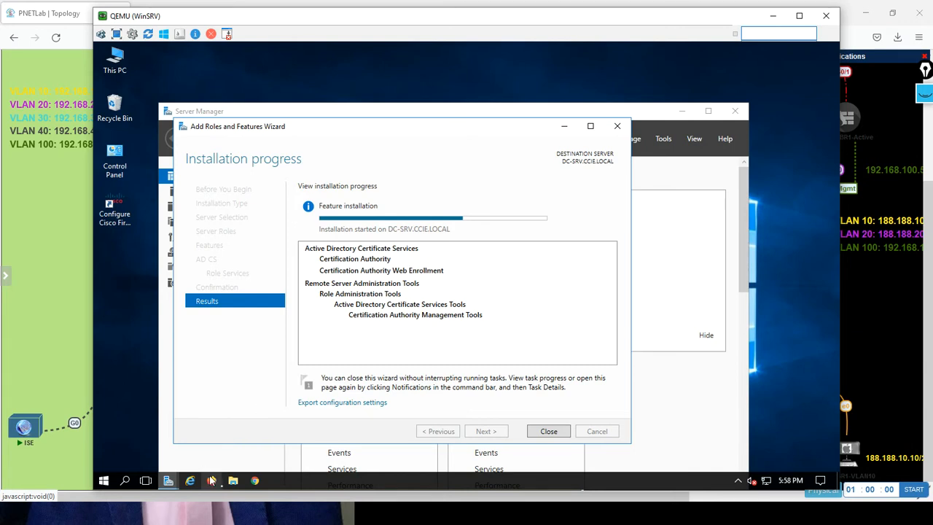
Switch to Chrome on the server while the AD CS installation runs.
{"action": "left_click", "coordinate": [255, 480]}
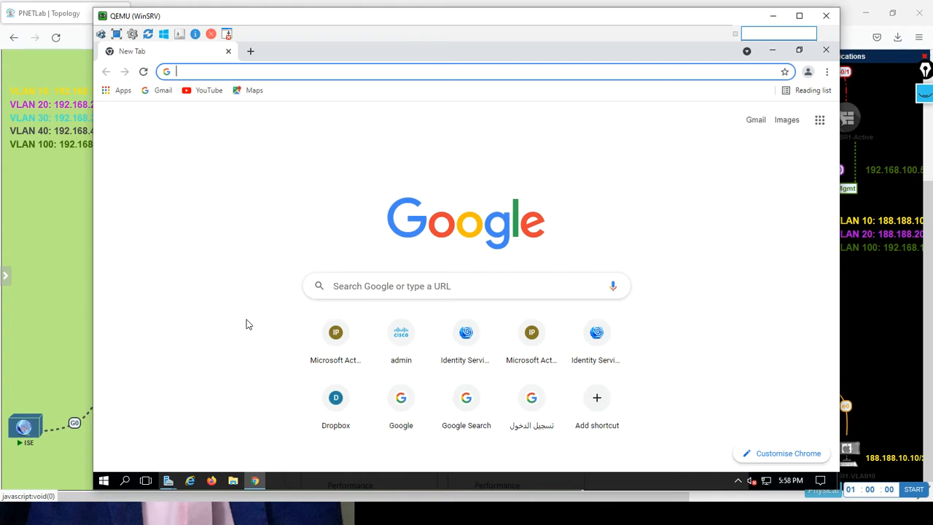
Log in to Firepower Management Center as admin, accept the banner and end the existing session.
{"action": "left_click", "coordinate": [402, 335]}
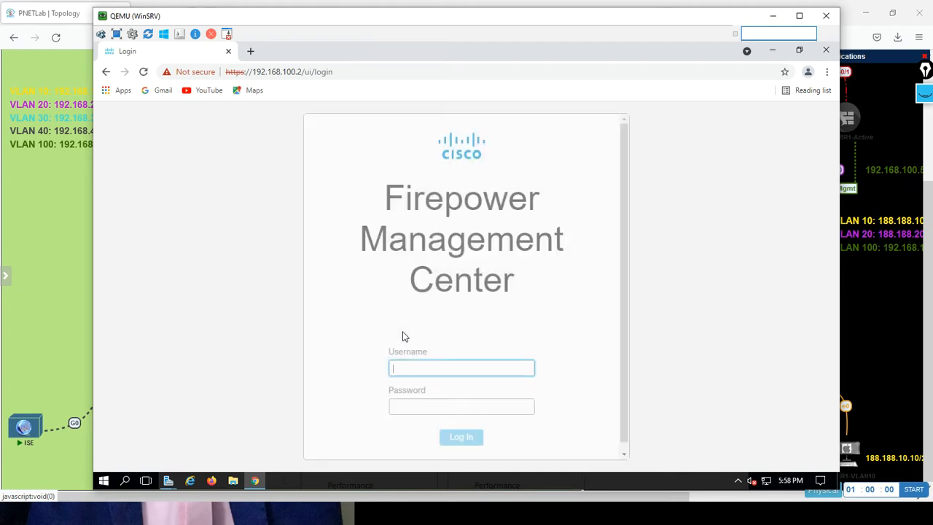
{"action": "type", "text": "admin"}
{"action": "key", "text": "Tab"}
{"action": "type", "text": "******"}
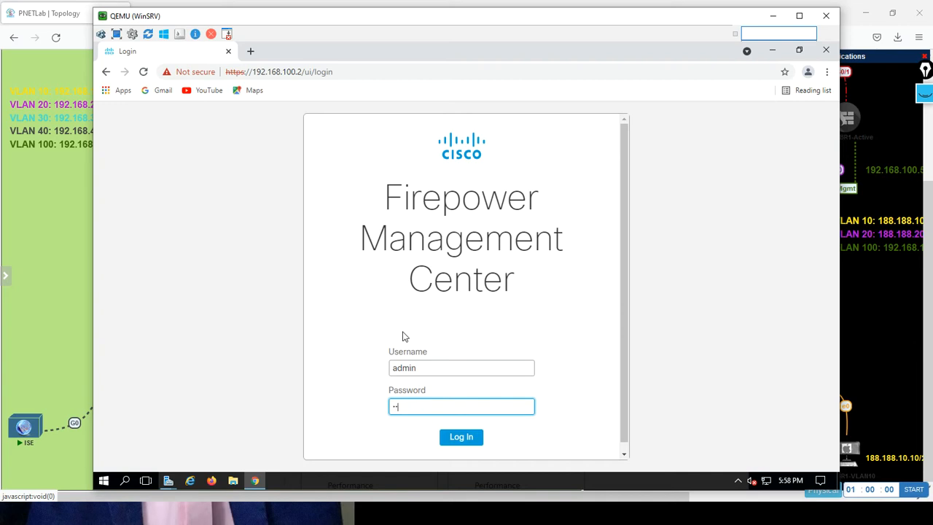
{"action": "type", "text": "**"}
{"action": "key", "text": "Return"}
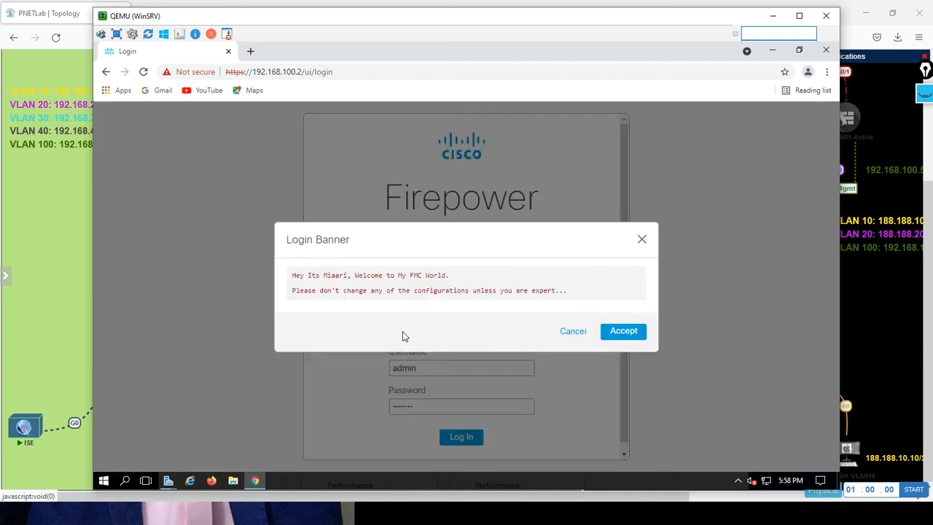
{"action": "left_click", "coordinate": [611, 334]}
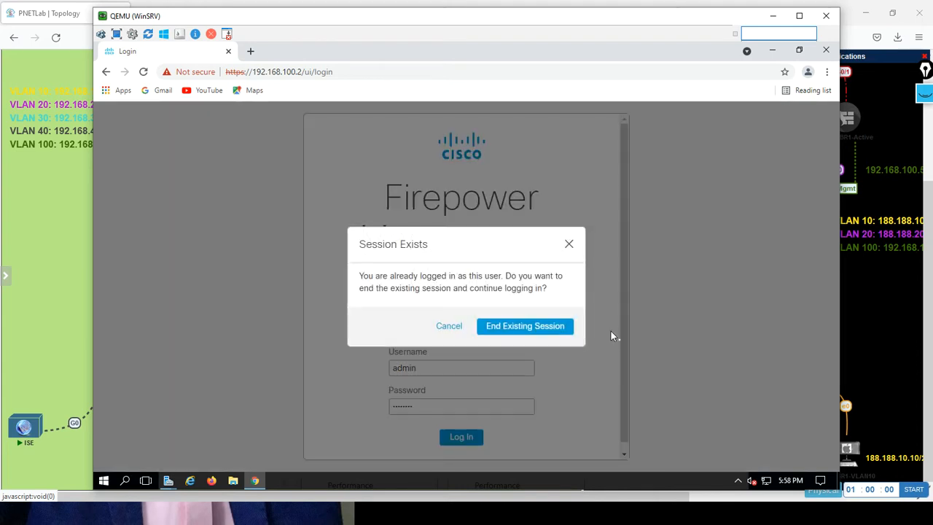
{"action": "left_click", "coordinate": [524, 328]}
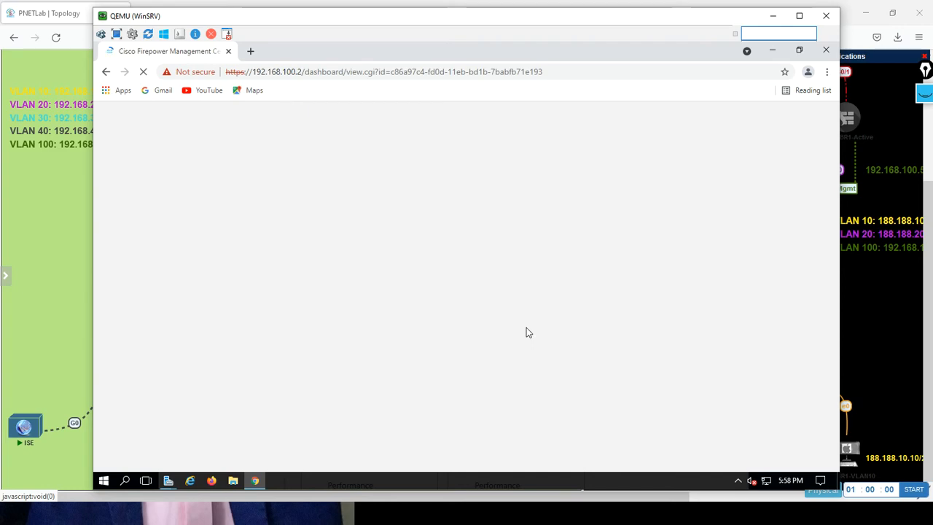
{"action": "key", "text": "alt+Tab"}
{"action": "key", "text": "alt+Tab"}
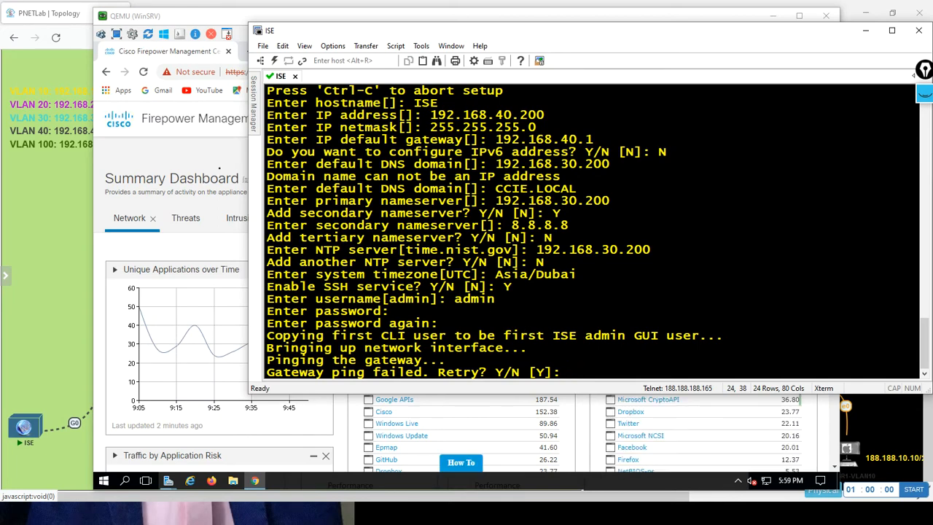
Go to Firepower's Devices > Device Management page and reload it.
{"action": "left_click", "coordinate": [219, 168]}
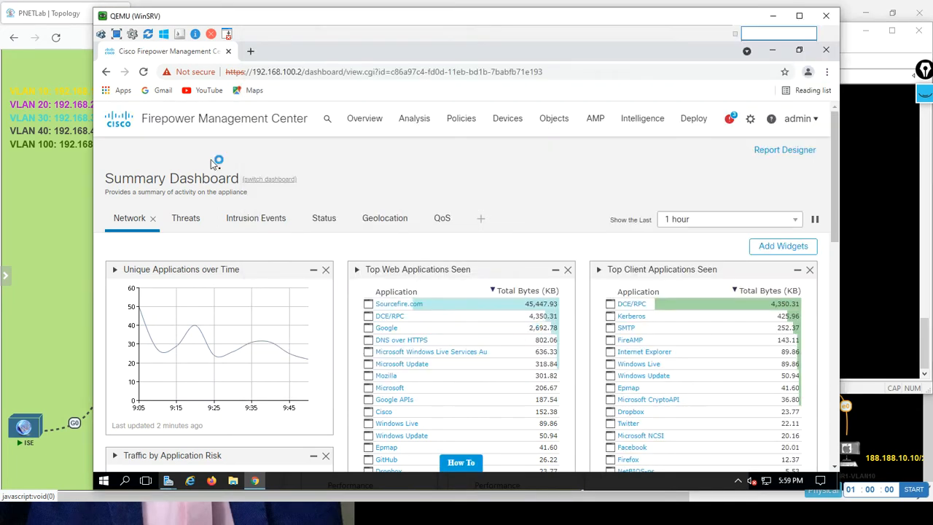
{"action": "left_click", "coordinate": [507, 123]}
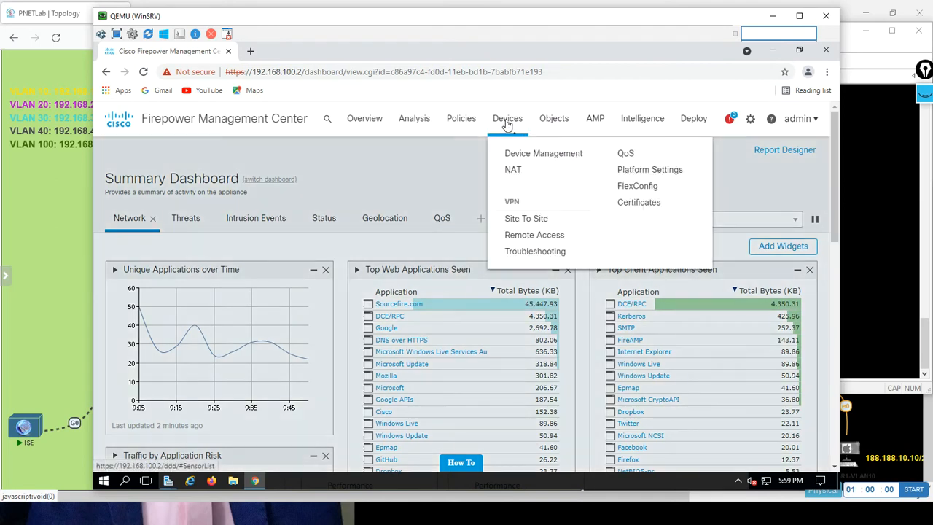
{"action": "left_click", "coordinate": [519, 154]}
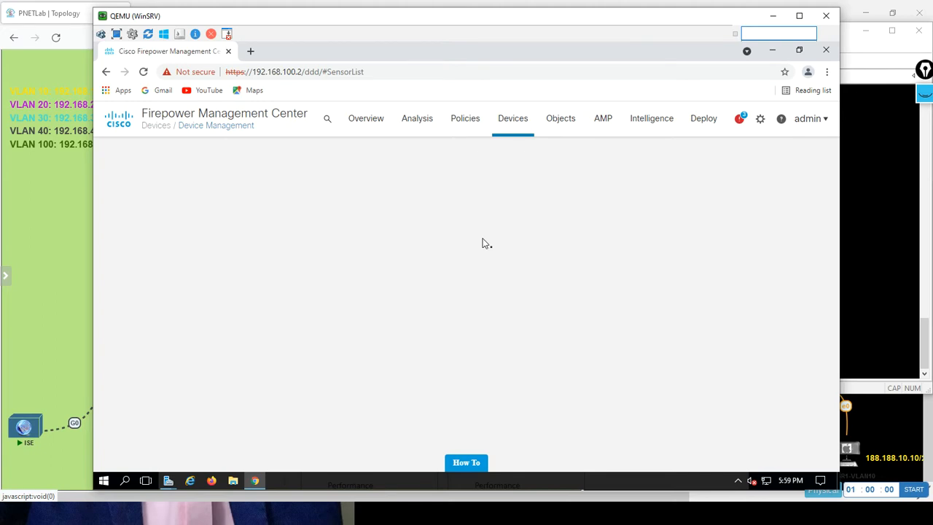
{"action": "left_click", "coordinate": [377, 72]}
{"action": "key", "text": "Return"}
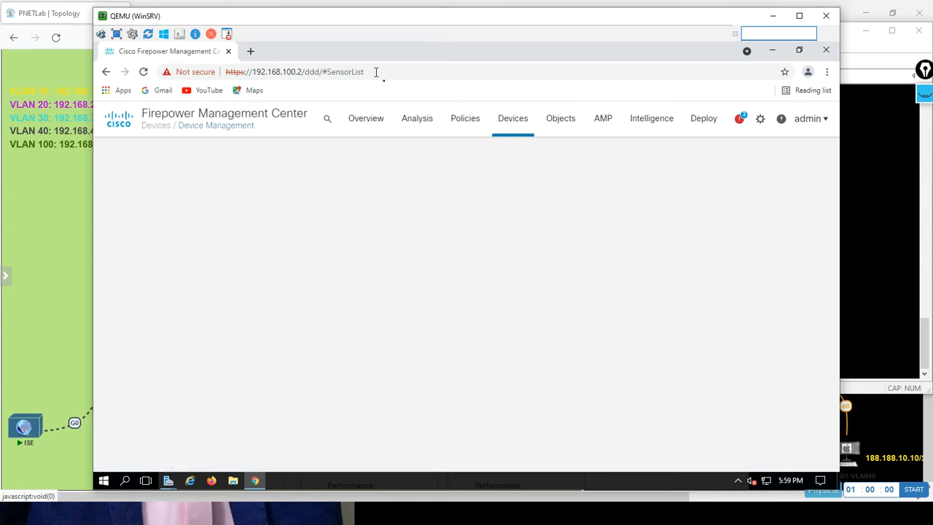
Open the interface list of the HQ-HA high availability pair.
{"action": "key", "text": "alt+Tab"}
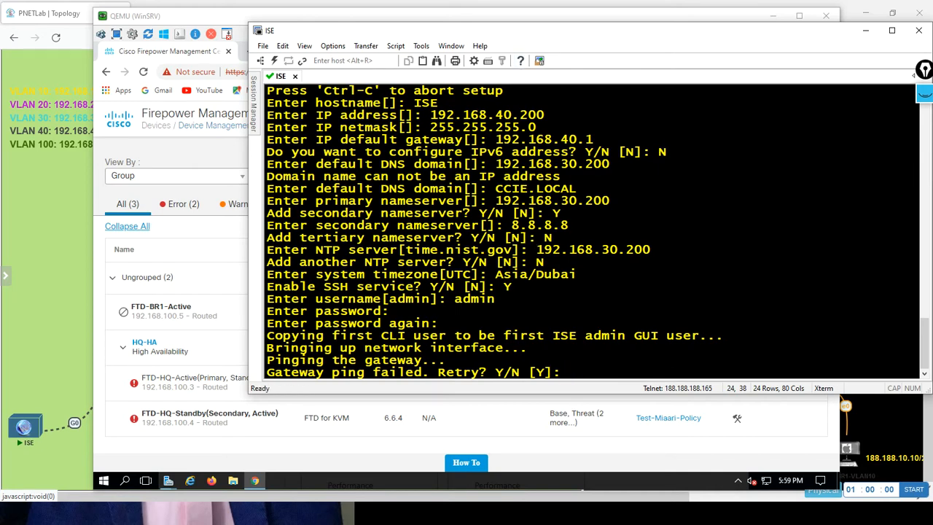
{"action": "key", "text": "alt+Tab"}
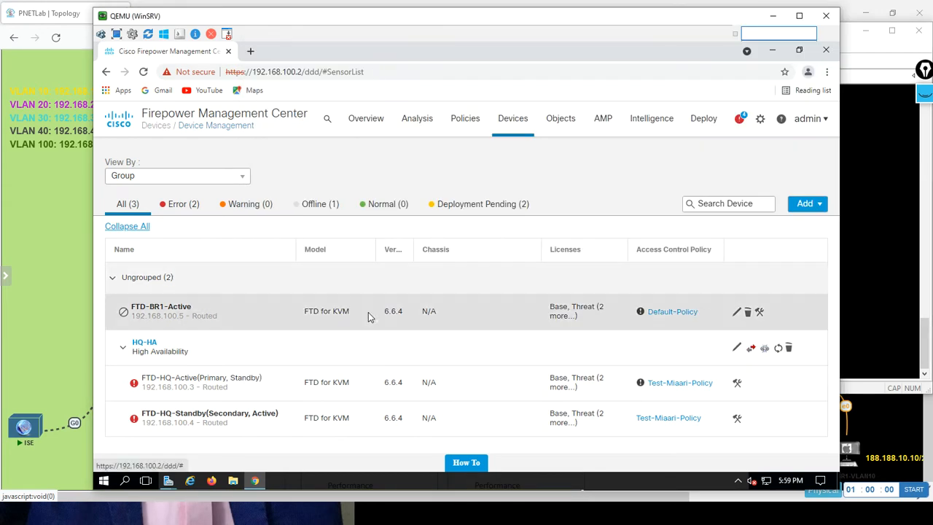
{"action": "left_click", "coordinate": [737, 349]}
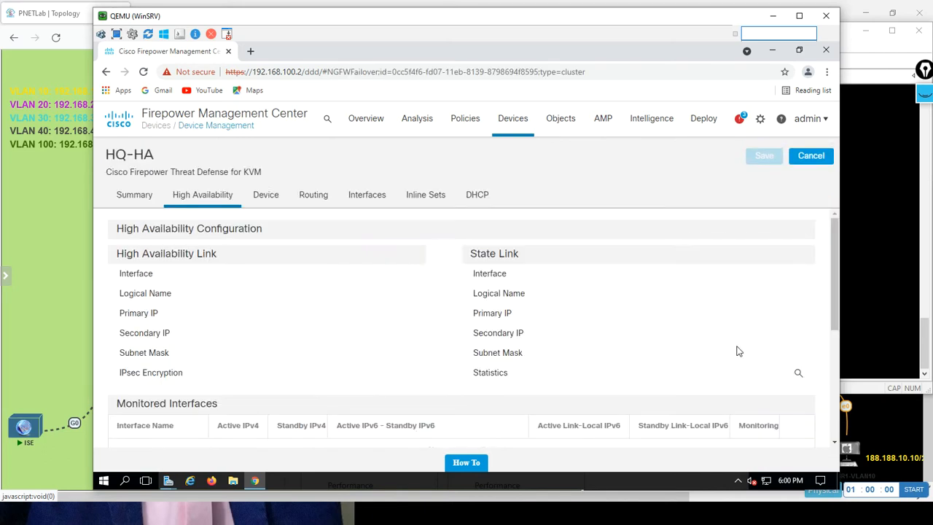
{"action": "left_click", "coordinate": [363, 199]}
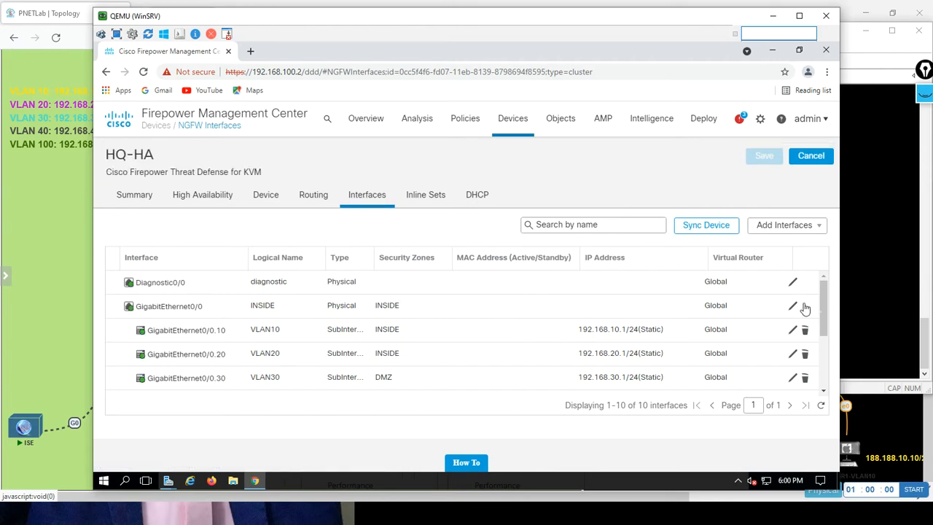
{"action": "left_click_drag", "start_coordinate": [822, 303], "coordinate": [819, 332]}
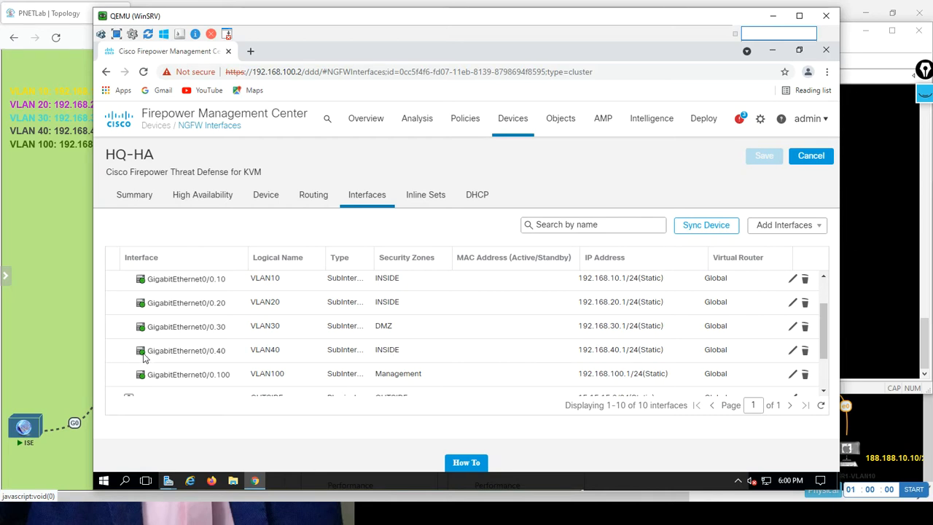
From the PNETLab topology, open a SecureCRT telnet console to the ACSW-2 switch.
{"action": "mouse_move", "coordinate": [144, 356]}
{"action": "left_click", "coordinate": [94, 373]}
{"action": "mouse_move", "coordinate": [173, 343]}
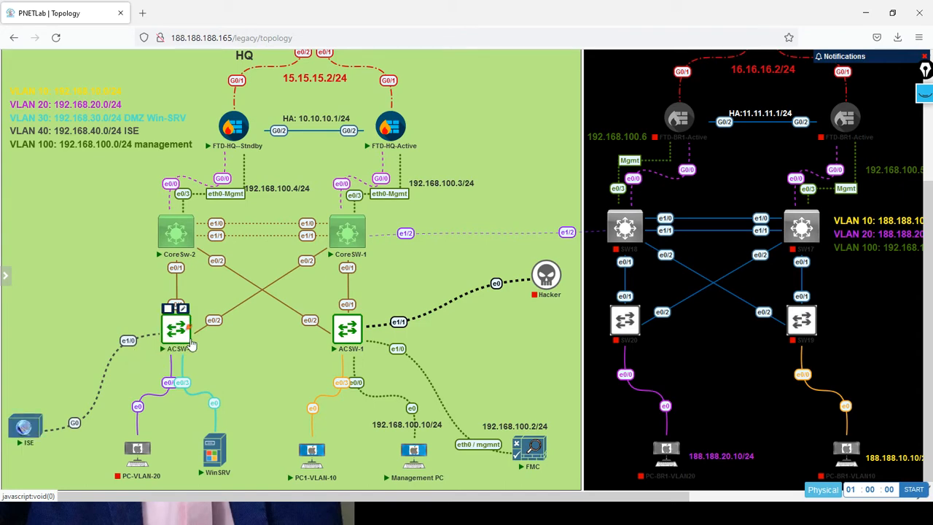
{"action": "left_click", "coordinate": [177, 336]}
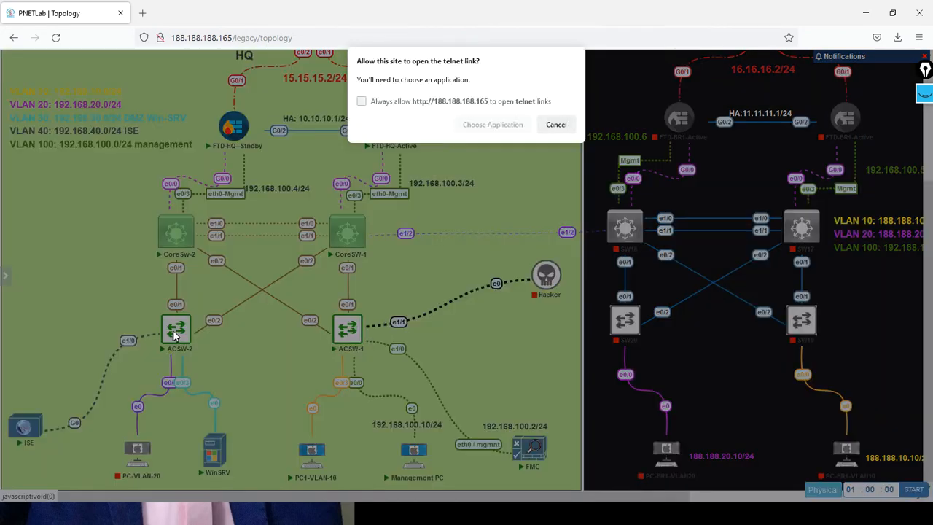
{"action": "left_click", "coordinate": [476, 131]}
{"action": "left_click", "coordinate": [507, 189]}
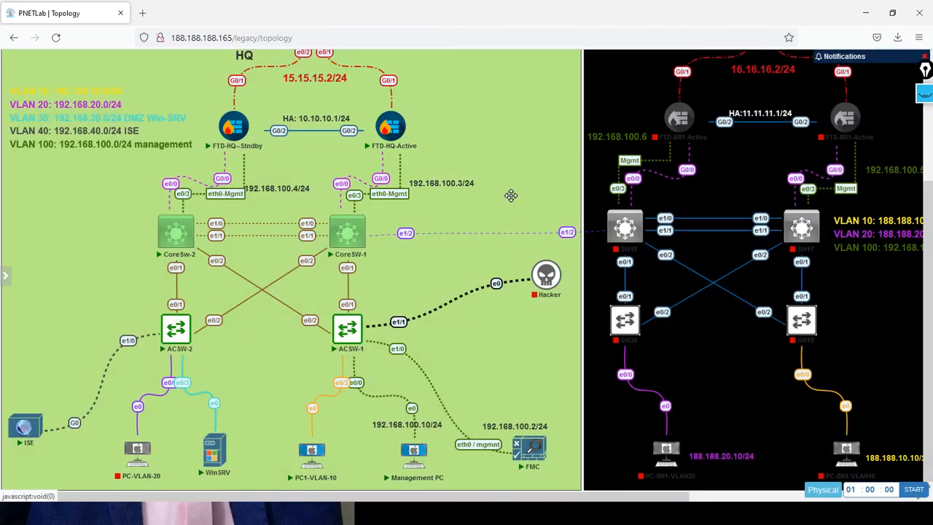
Make ACSW-2's Ethernet1/0 an access port in VLAN 40.
{"action": "key", "text": "Return"}
{"action": "type", "text": "en"}
{"action": "key", "text": "Return"}
{"action": "type", "text": "conf t"}
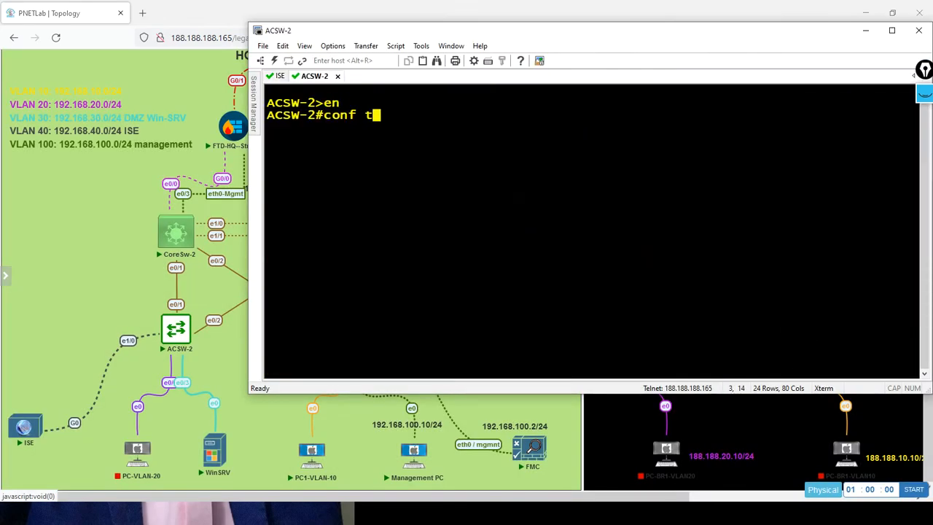
{"action": "key", "text": "Return"}
{"action": "key", "text": "Return"}
{"action": "key", "text": "Return"}
{"action": "key", "text": "Return"}
{"action": "type", "text": "int"}
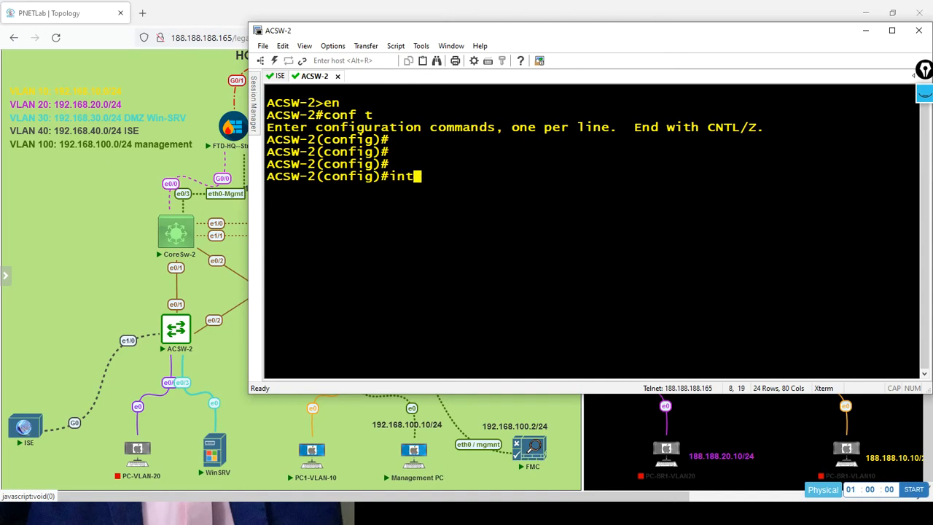
{"action": "type", "text": " e1/0"}
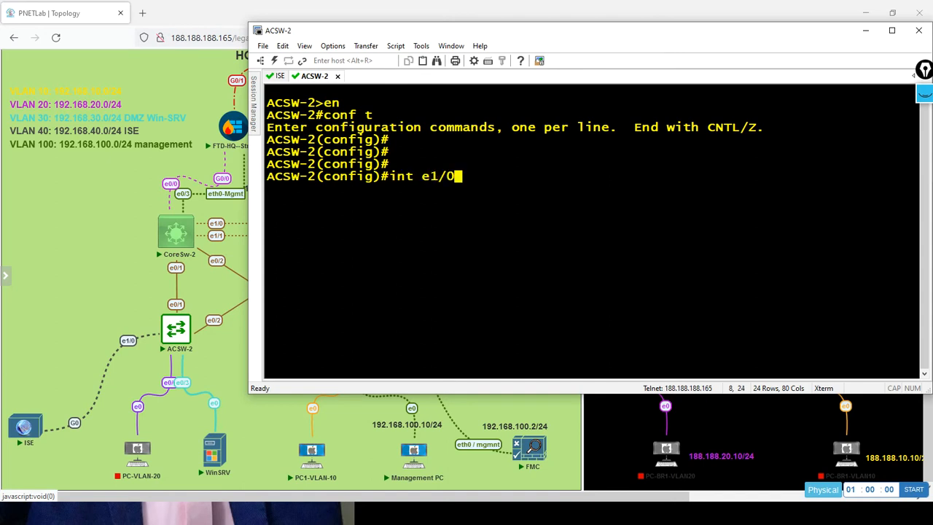
{"action": "key", "text": "Return"}
{"action": "type", "text": "sw mo"}
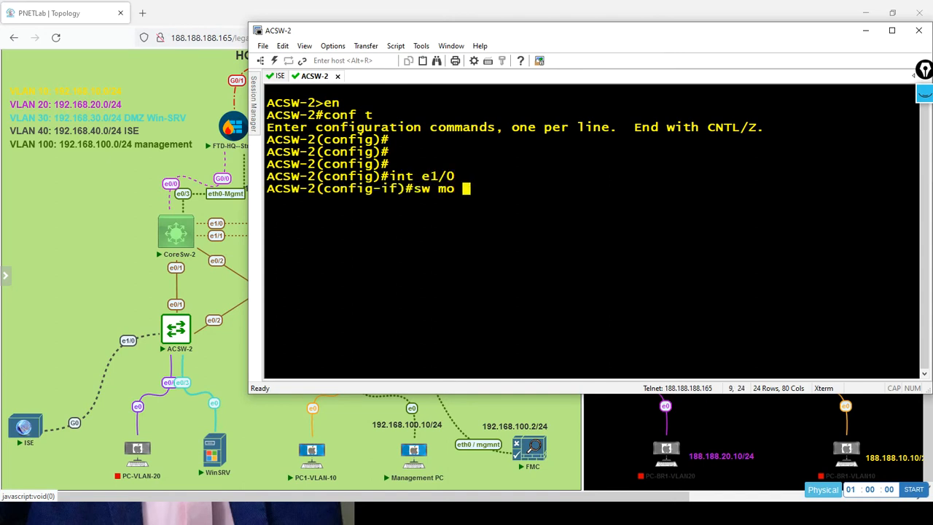
{"action": "type", "text": " tr"}
{"action": "key", "text": "BackSpace"}
{"action": "key", "text": "BackSpace"}
{"action": "type", "text": "acc"}
{"action": "key", "text": "Return"}
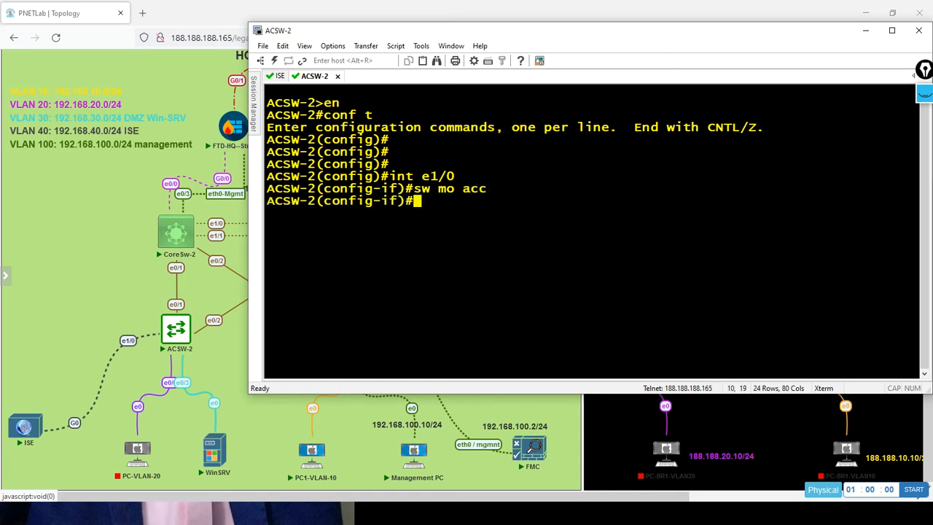
{"action": "type", "text": "sw acc v"}
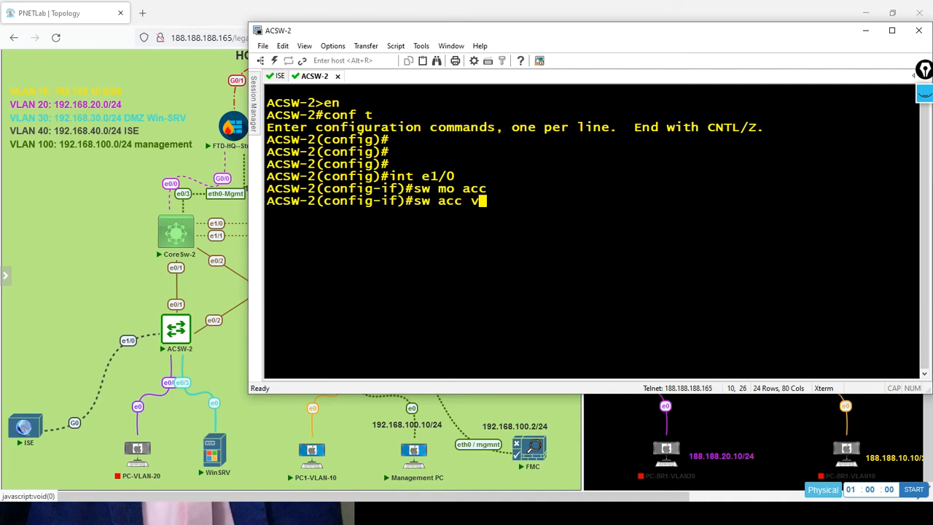
{"action": "type", "text": "lan 40"}
{"action": "key", "text": "Return"}
{"action": "key", "text": "Return"}
{"action": "key", "text": "Return"}
{"action": "key", "text": "Return"}
Check VLAN membership with 'do sh vlan br' and enable spanning-tree portfast on Ethernet1/0.
{"action": "type", "text": "do sh vlan br"}
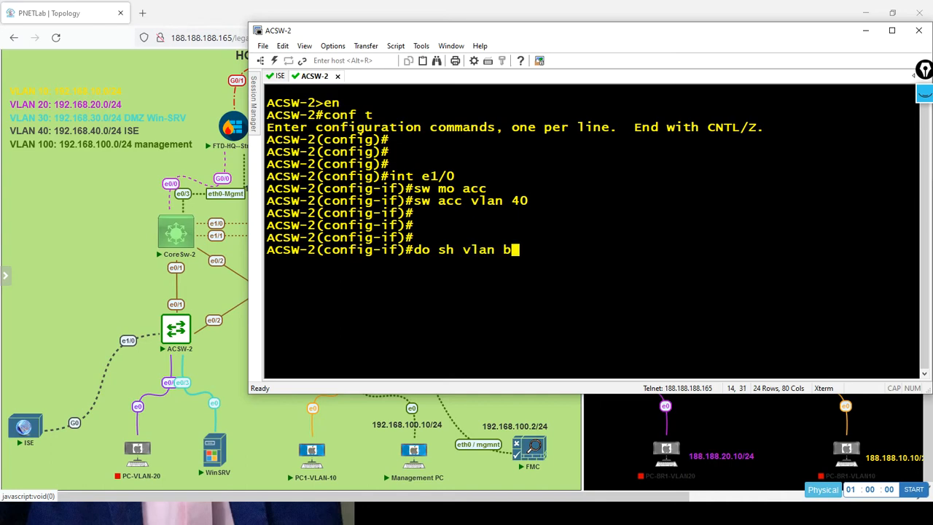
{"action": "key", "text": "Return"}
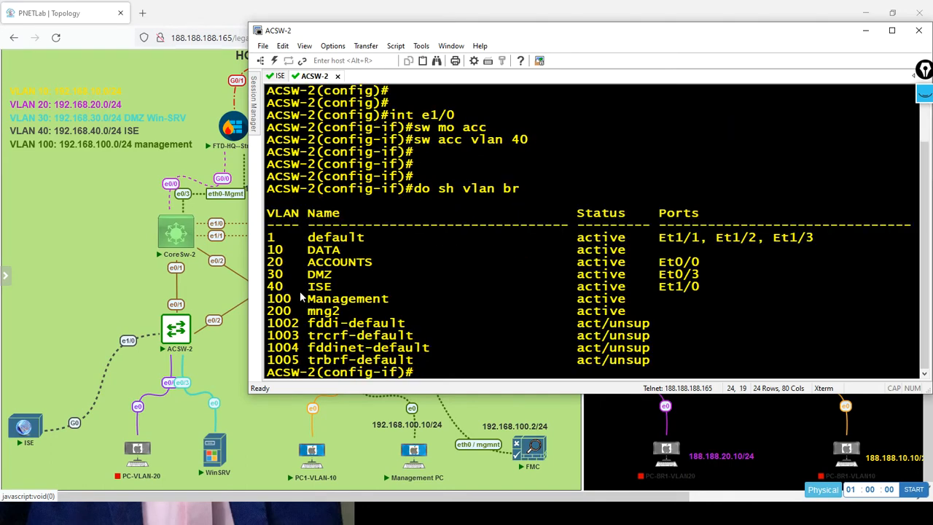
{"action": "key", "text": "Return"}
{"action": "key", "text": "Return"}
{"action": "key", "text": "Return"}
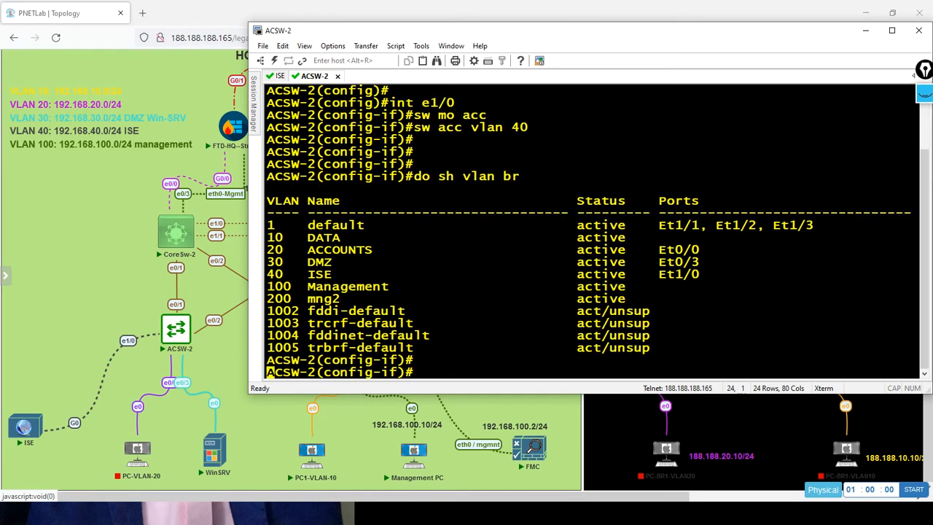
{"action": "type", "text": "spann"}
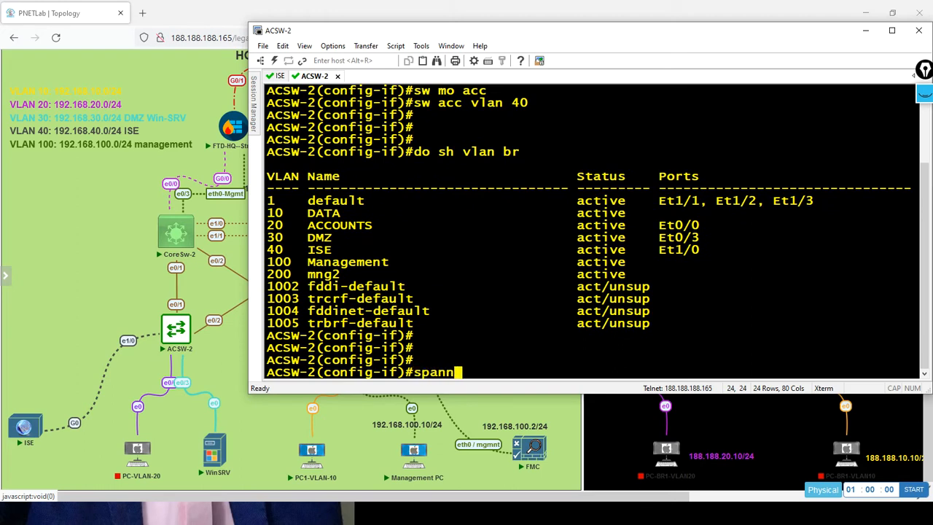
{"action": "key", "text": "Tab"}
{"action": "type", "text": "portf"}
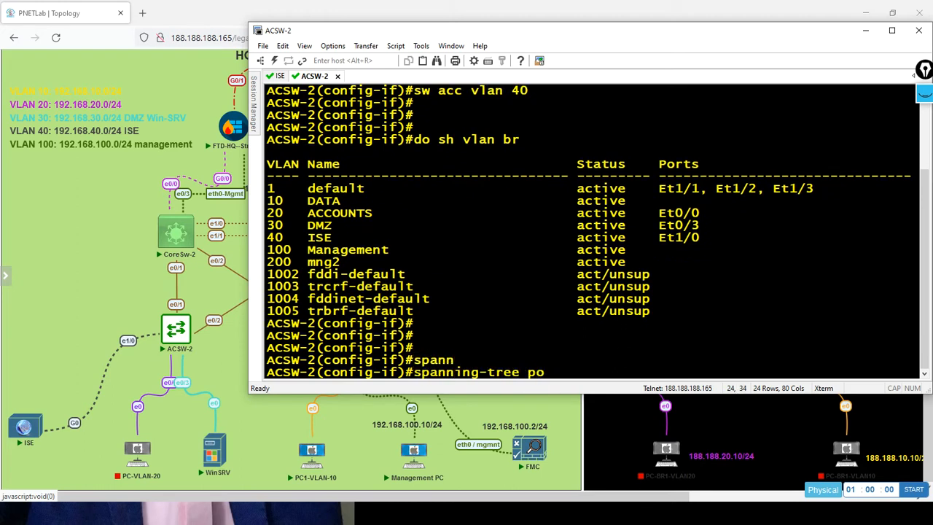
{"action": "key", "text": "Tab"}
{"action": "key", "text": "Return"}
{"action": "key", "text": "Return"}
{"action": "key", "text": "Return"}
{"action": "key", "text": "Return"}
{"action": "key", "text": "Return"}
{"action": "key", "text": "Return"}
{"action": "key", "text": "Return"}
{"action": "key", "text": "Return"}
{"action": "key", "text": "Return"}
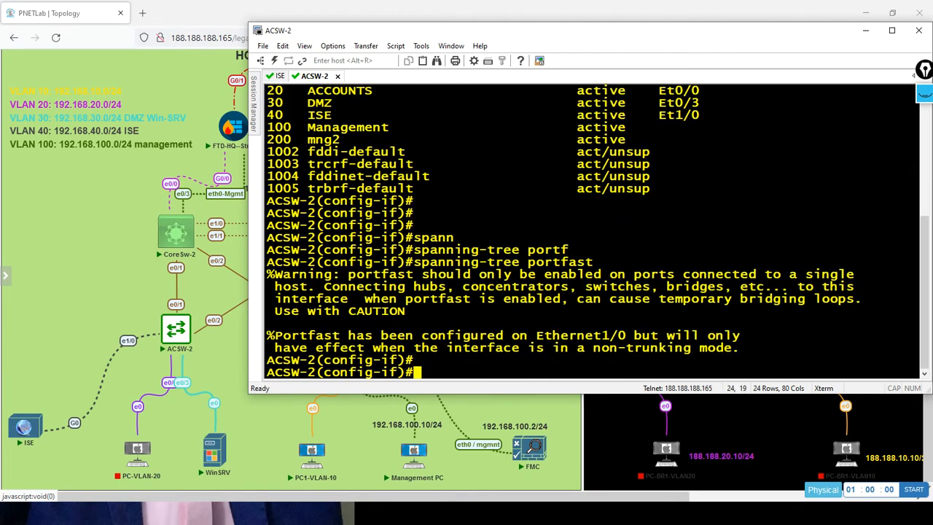
Save the switch configuration and verify Ethernet1/0 with 'show run int e1/0'.
{"action": "type", "text": "do wr"}
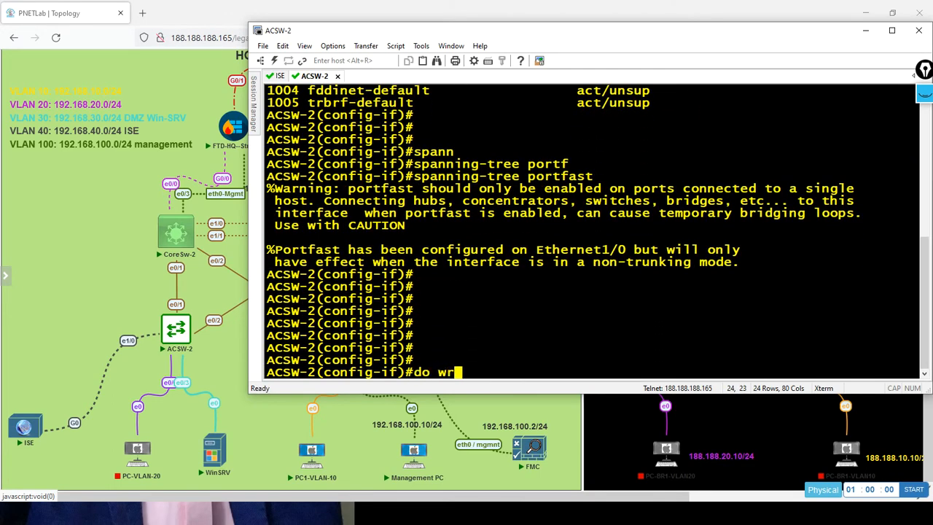
{"action": "key", "text": "Return"}
{"action": "key", "text": "Return"}
{"action": "key", "text": "Return"}
{"action": "key", "text": "Return"}
{"action": "key", "text": "Return"}
{"action": "key", "text": "Return"}
{"action": "key", "text": "Return"}
{"action": "key", "text": "Return"}
{"action": "key", "text": "Return"}
{"action": "key", "text": "Return"}
{"action": "key", "text": "Return"}
{"action": "key", "text": "Return"}
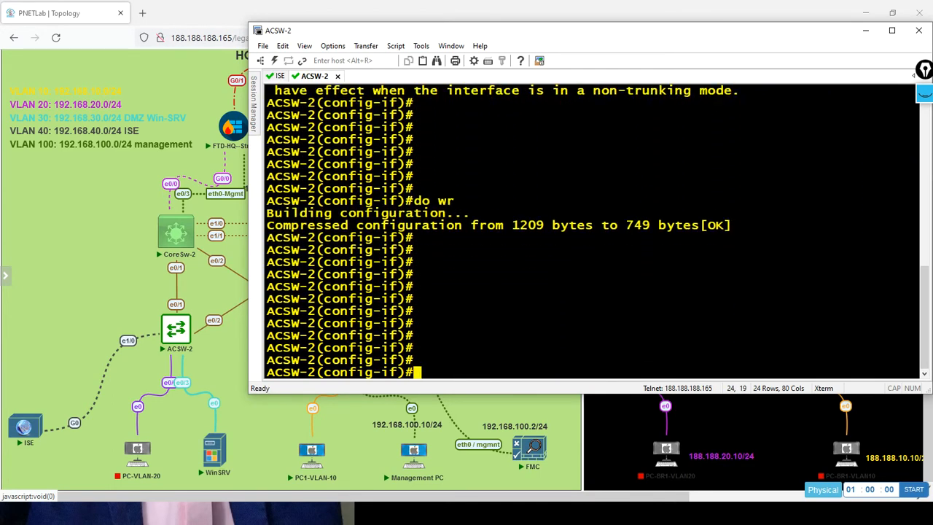
{"action": "type", "text": "end"}
{"action": "key", "text": "Return"}
{"action": "key", "text": "Return"}
{"action": "key", "text": "Return"}
{"action": "key", "text": "Return"}
{"action": "key", "text": "Return"}
{"action": "key", "text": "Return"}
{"action": "key", "text": "Return"}
{"action": "key", "text": "Return"}
{"action": "key", "text": "Return"}
{"action": "key", "text": "Return"}
{"action": "key", "text": "Return"}
{"action": "key", "text": "Return"}
{"action": "key", "text": "Return"}
{"action": "key", "text": "Return"}
{"action": "key", "text": "Return"}
{"action": "key", "text": "Return"}
{"action": "key", "text": "Return"}
{"action": "key", "text": "Return"}
{"action": "key", "text": "Return"}
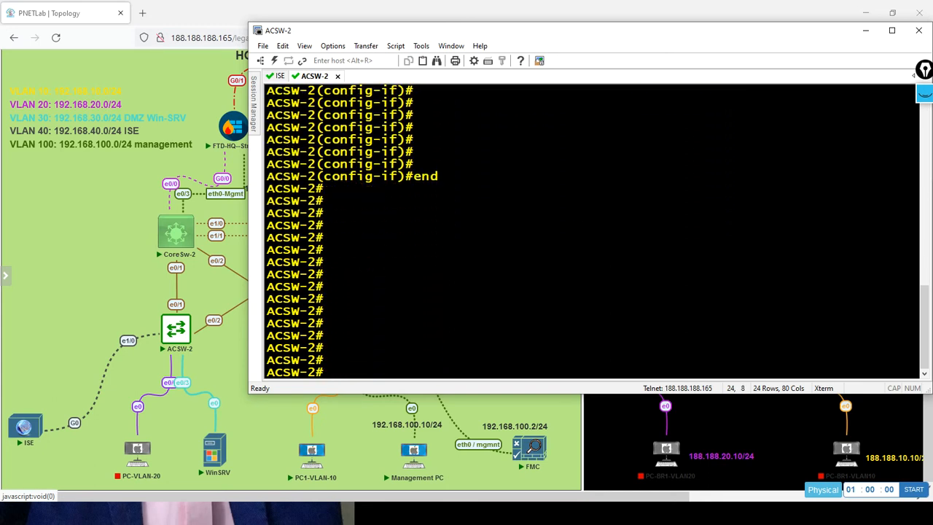
{"action": "type", "text": "sho"}
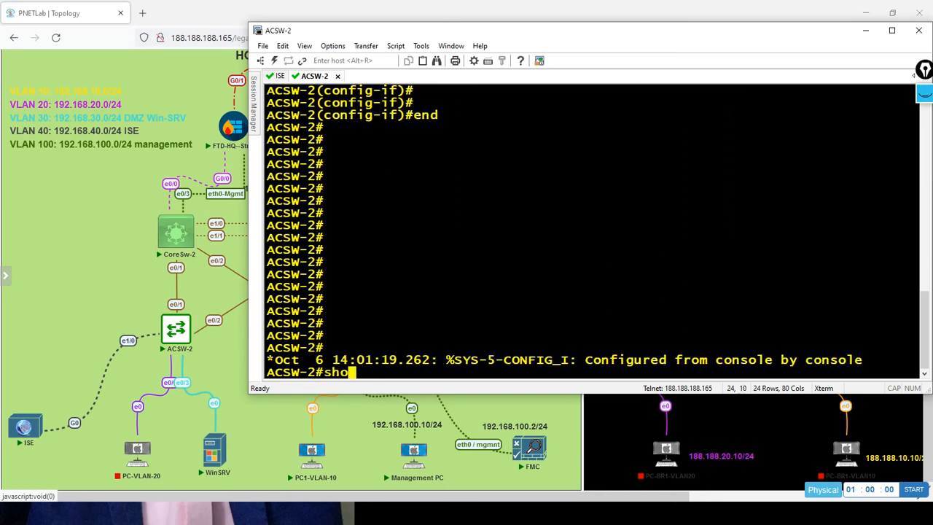
{"action": "type", "text": "w run int e1/0"}
{"action": "key", "text": "Return"}
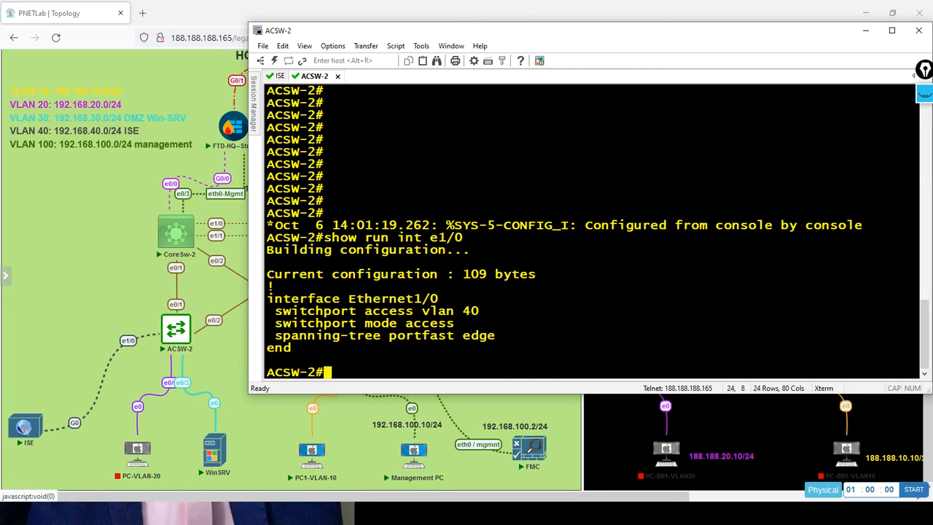
{"action": "key", "text": "alt+Tab"}
{"action": "key", "text": "alt+Tab"}
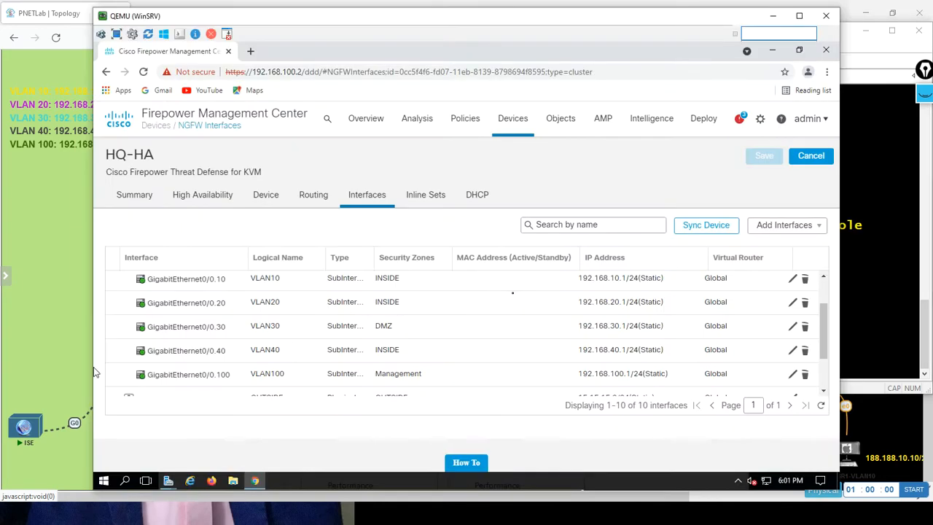
{"action": "key", "text": "alt+Tab"}
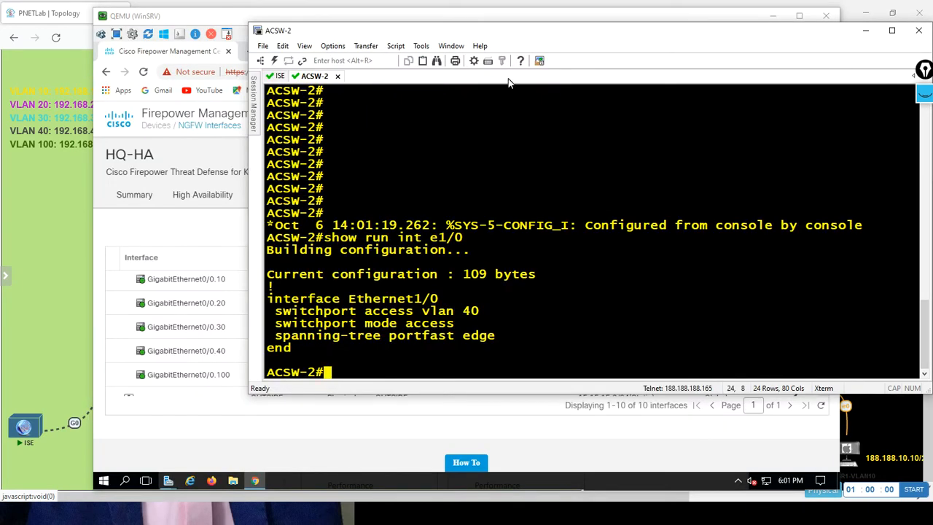
{"action": "left_click", "coordinate": [279, 76]}
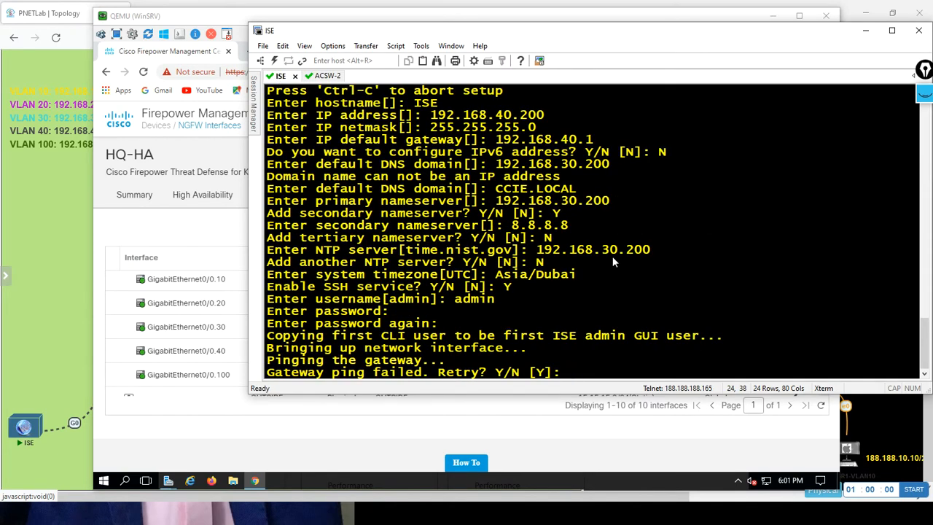
Retry ISE setup keeping IP 192.168.40.200, netmask 255.255.255.0 and gateway 192.168.40.1.
{"action": "type", "text": "Y"}
{"action": "key", "text": "Return"}
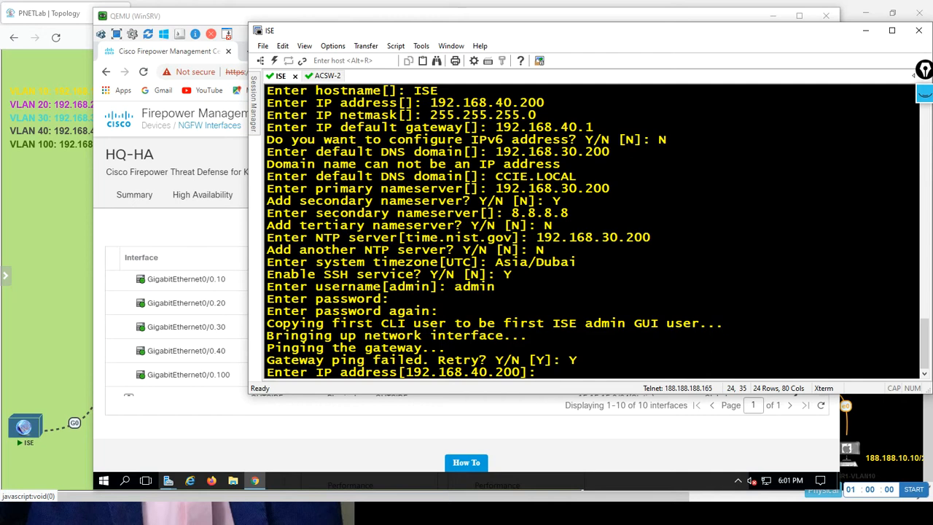
{"action": "type", "text": "192.168"}
{"action": "key", "text": "BackSpace"}
{"action": "key", "text": "BackSpace"}
{"action": "key", "text": "BackSpace"}
{"action": "key", "text": "BackSpace"}
{"action": "key", "text": "BackSpace"}
{"action": "key", "text": "BackSpace"}
{"action": "key", "text": "BackSpace"}
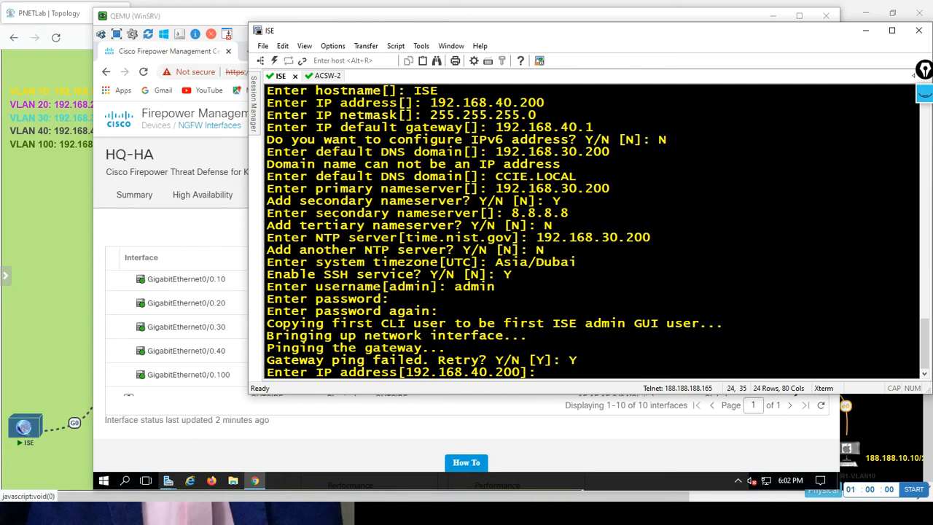
{"action": "key", "text": "Return"}
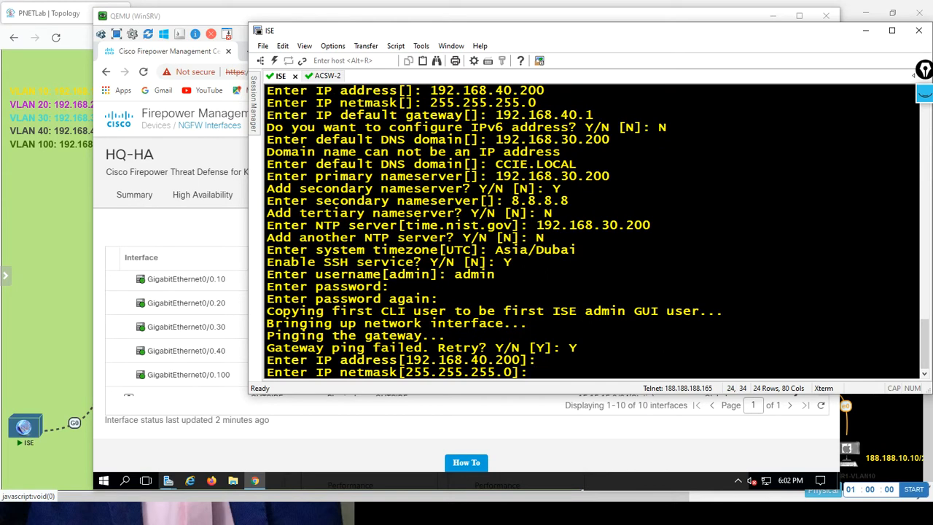
{"action": "key", "text": "Return"}
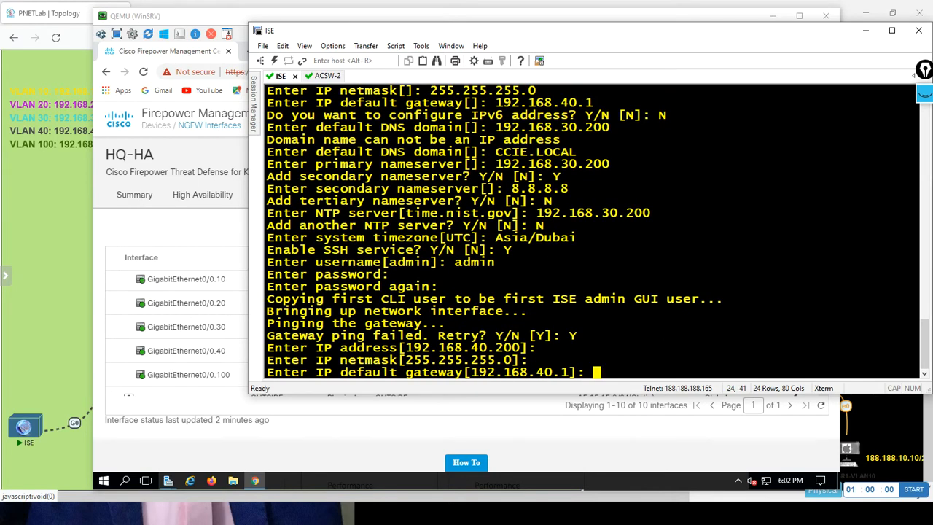
{"action": "key", "text": "Return"}
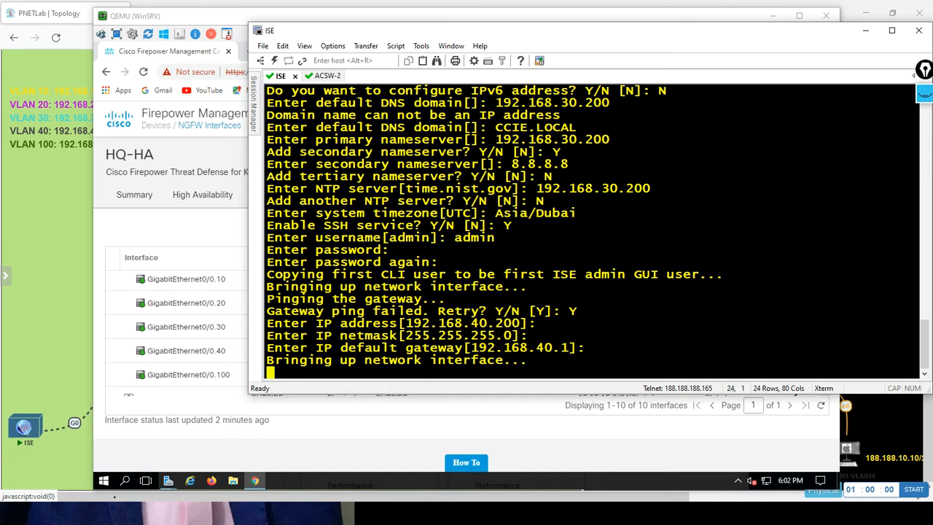
{"action": "left_click", "coordinate": [104, 483]}
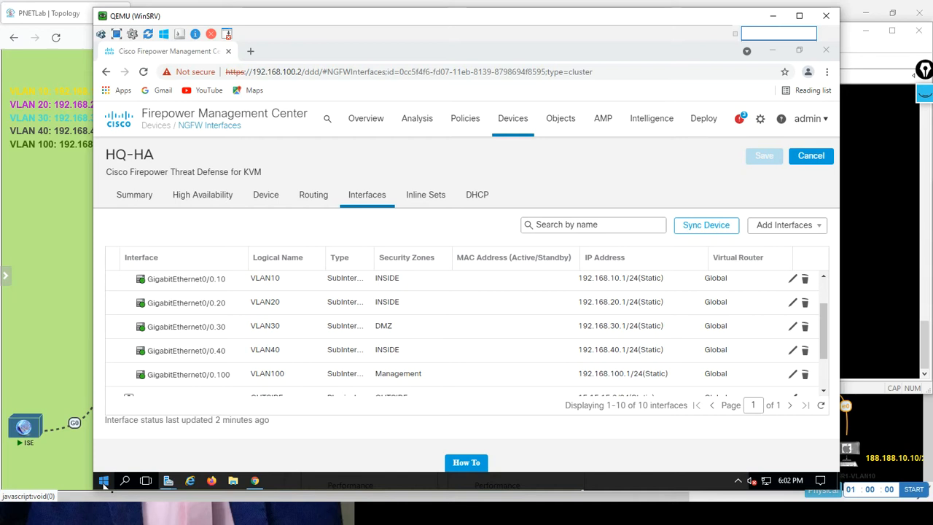
Open Command Prompt on WinSRV and ping 192.168.40.200.
{"action": "left_click", "coordinate": [104, 482]}
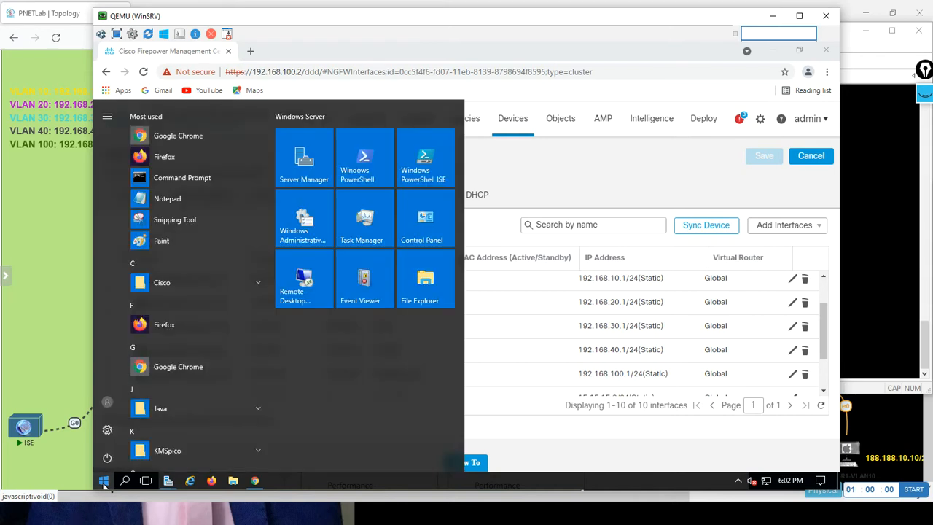
{"action": "left_click", "coordinate": [104, 481]}
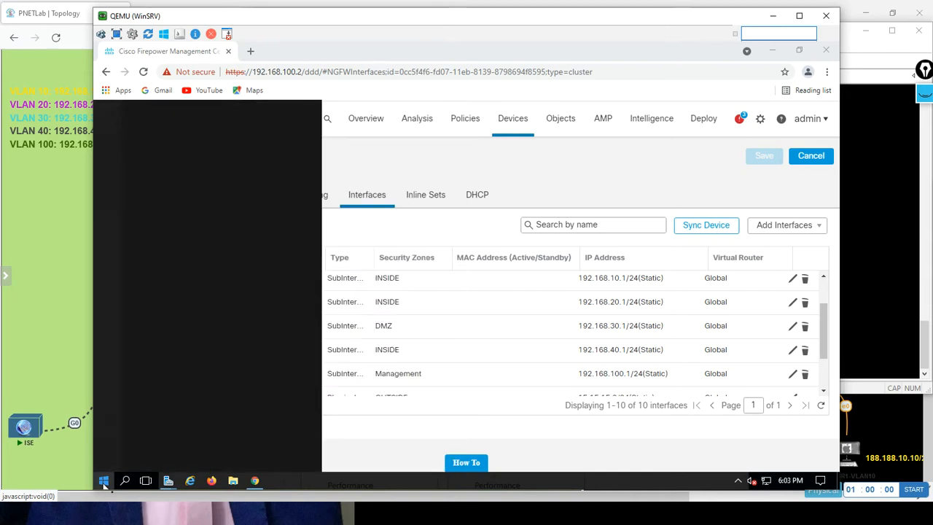
{"action": "type", "text": "cm"}
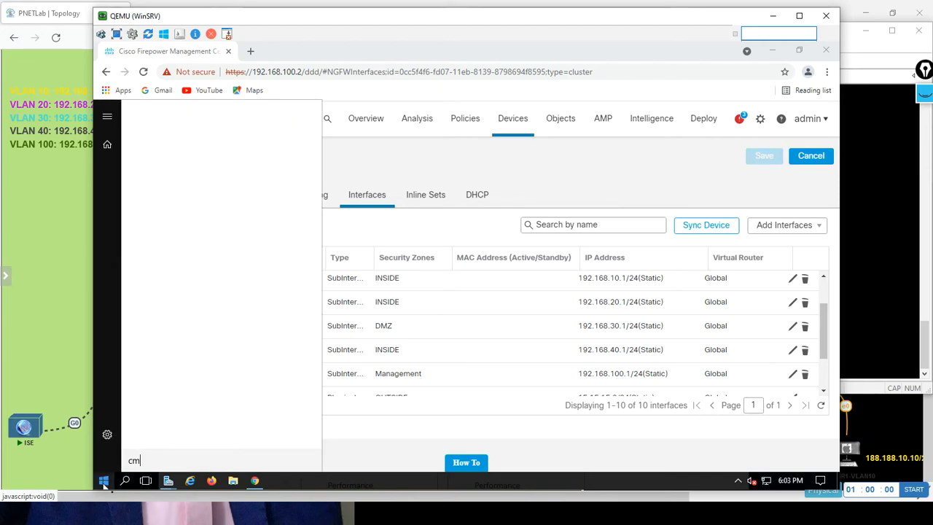
{"action": "type", "text": "d"}
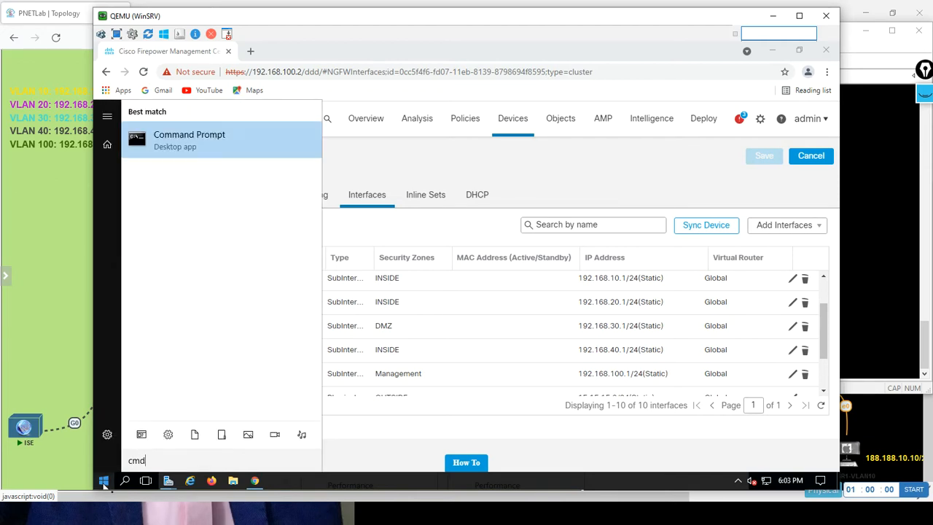
{"action": "key", "text": "Return"}
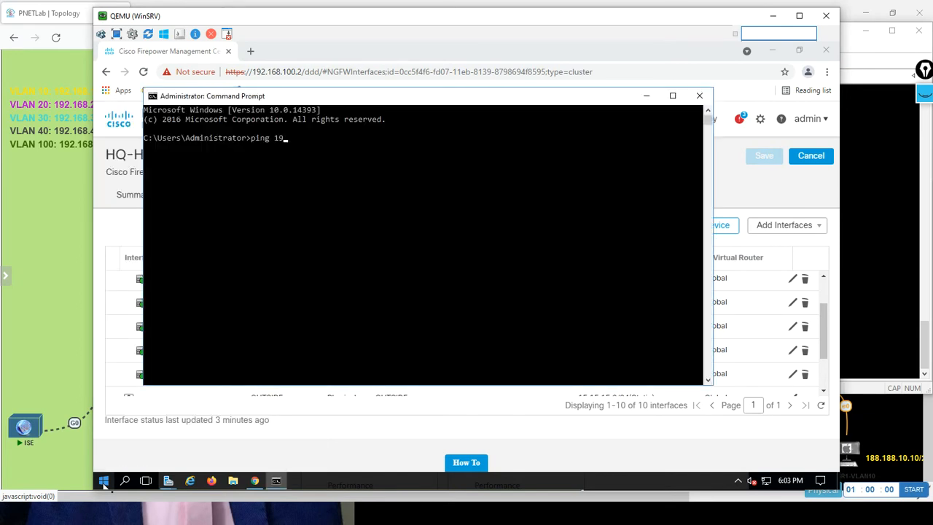
{"action": "type", "text": "ping 192.168.40.200"}
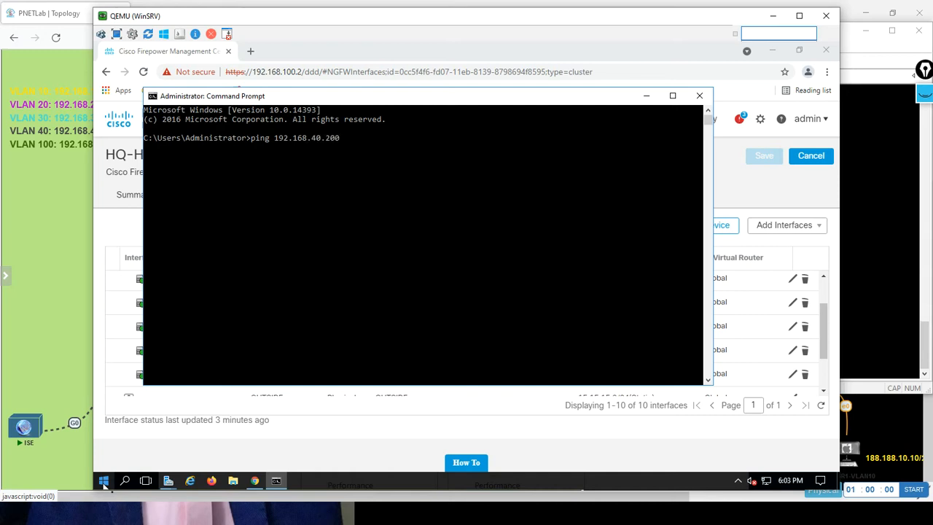
{"action": "key", "text": "Return"}
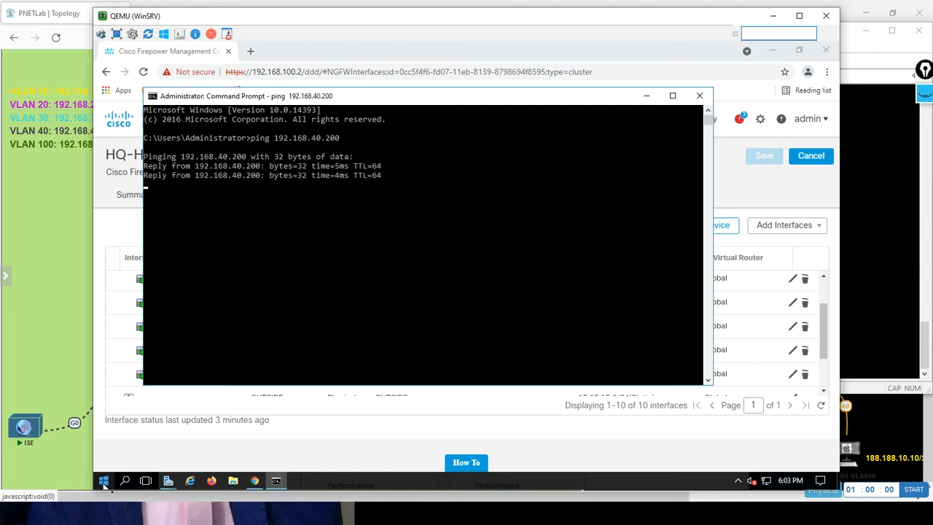
{"action": "key", "text": "alt+Tab"}
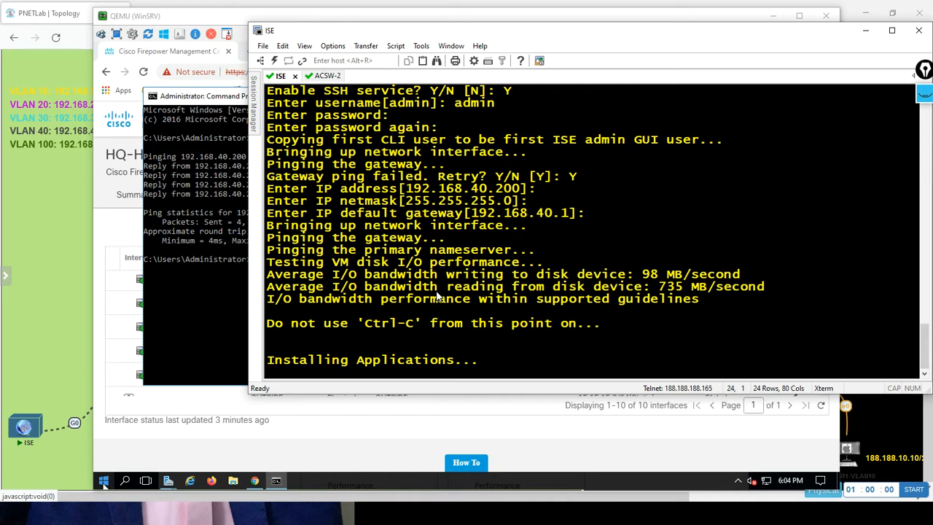
Return to WinSRV's Command Prompt to check the 4-of-4 ping replies from 192.168.40.200.
{"action": "key", "text": "alt+Tab"}
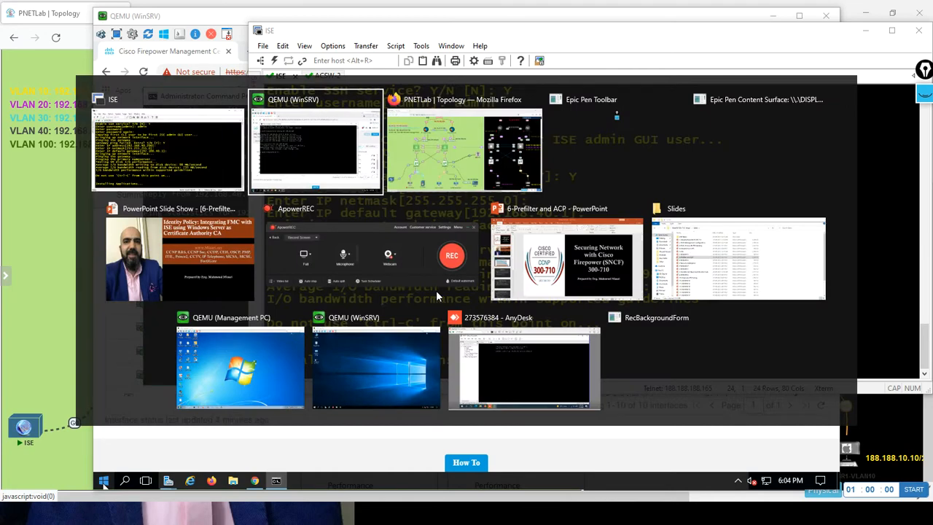
{"action": "key", "text": "alt+Tab"}
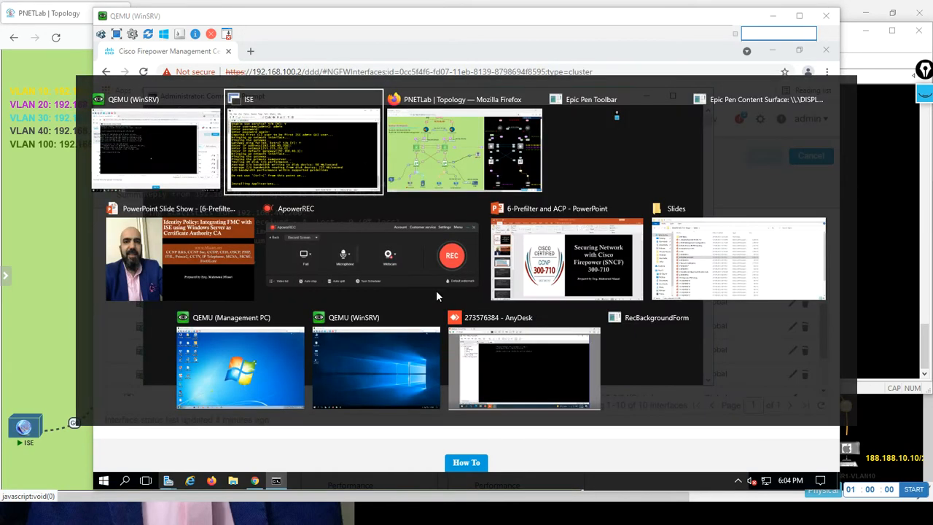
{"action": "key", "text": "alt+Tab"}
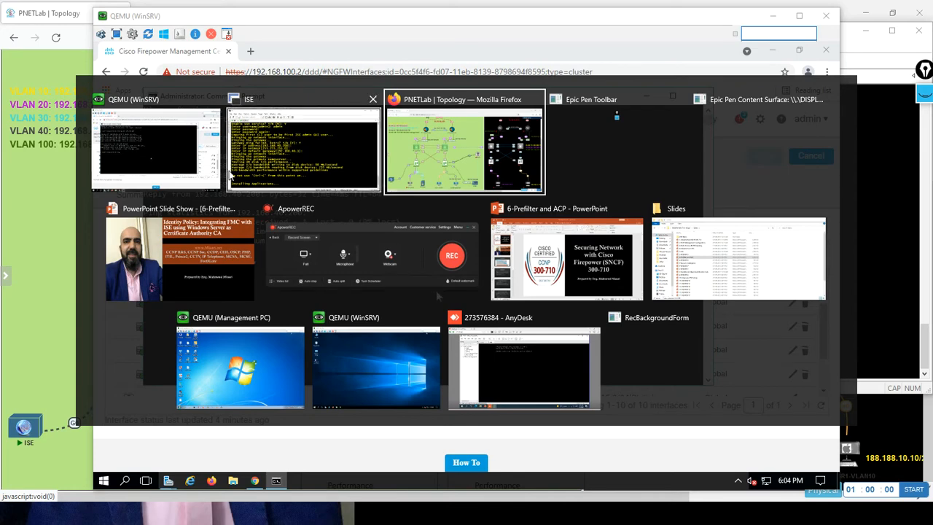
{"action": "left_click", "coordinate": [191, 166]}
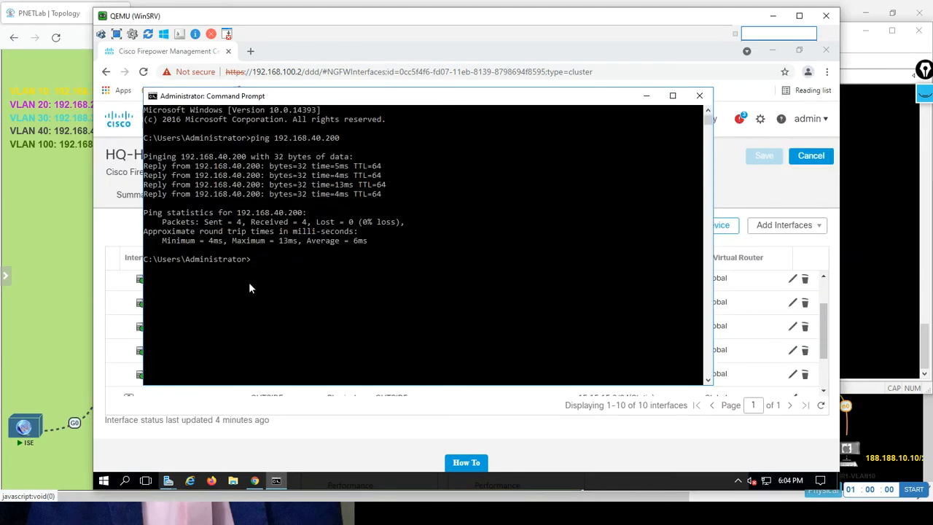
Minimize Command Prompt and close the Add Roles wizard after the successful AD CS installation.
{"action": "left_click", "coordinate": [645, 96]}
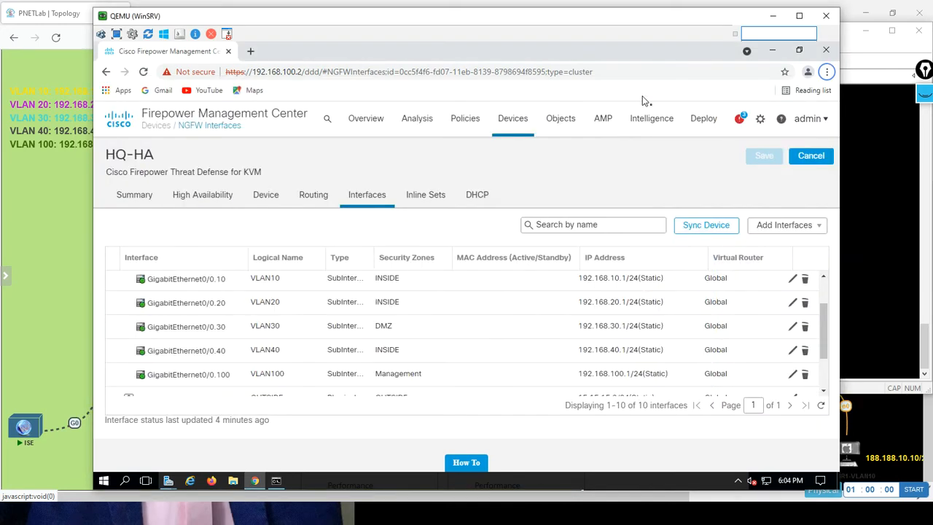
{"action": "left_click", "coordinate": [169, 482]}
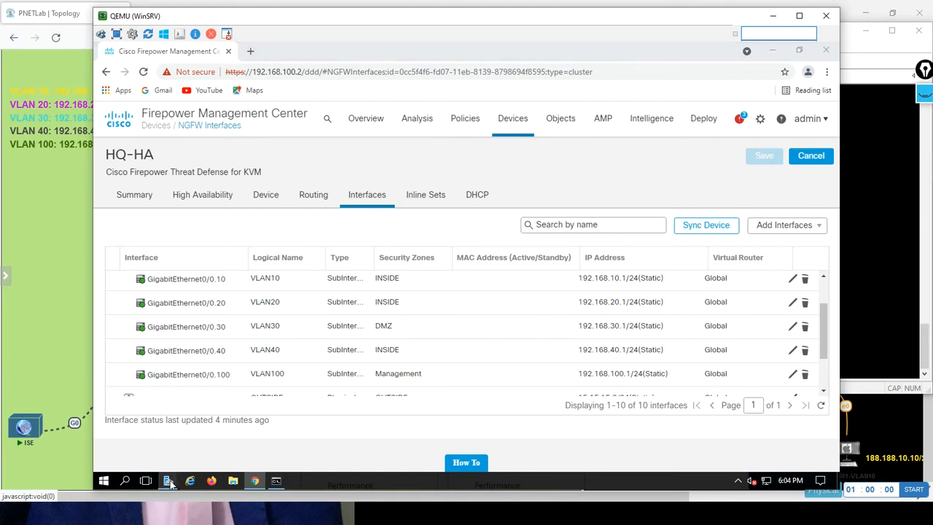
{"action": "left_click", "coordinate": [247, 421]}
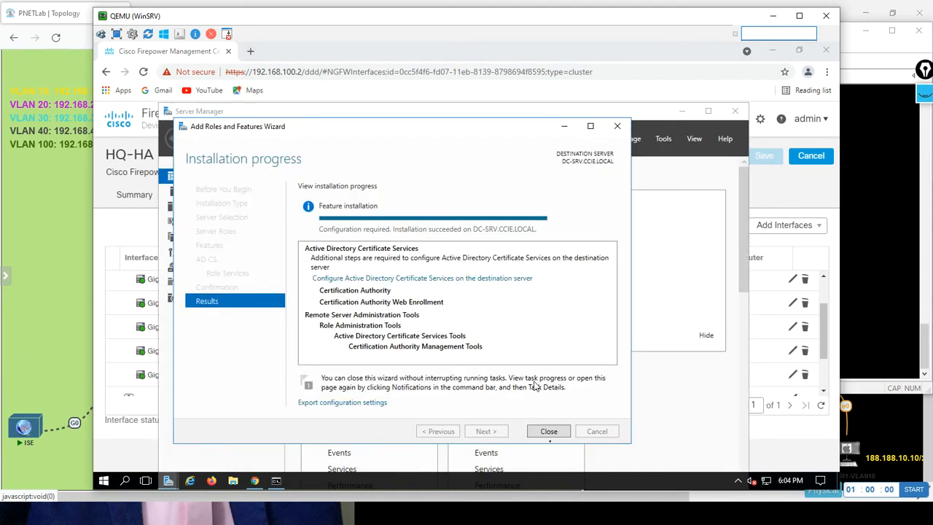
{"action": "left_click", "coordinate": [547, 432]}
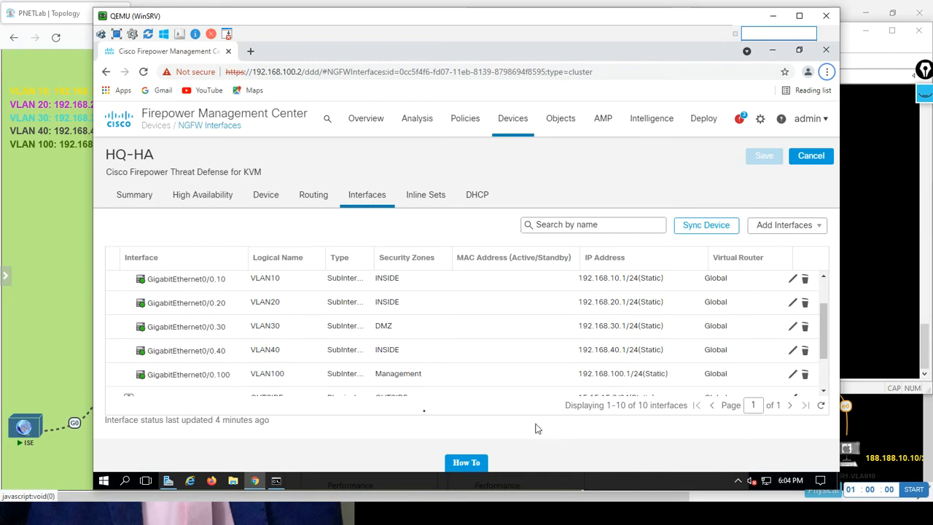
Launch the Active Directory Certificate Services post-deployment configuration from Server Manager's notifications.
{"action": "left_click", "coordinate": [168, 482]}
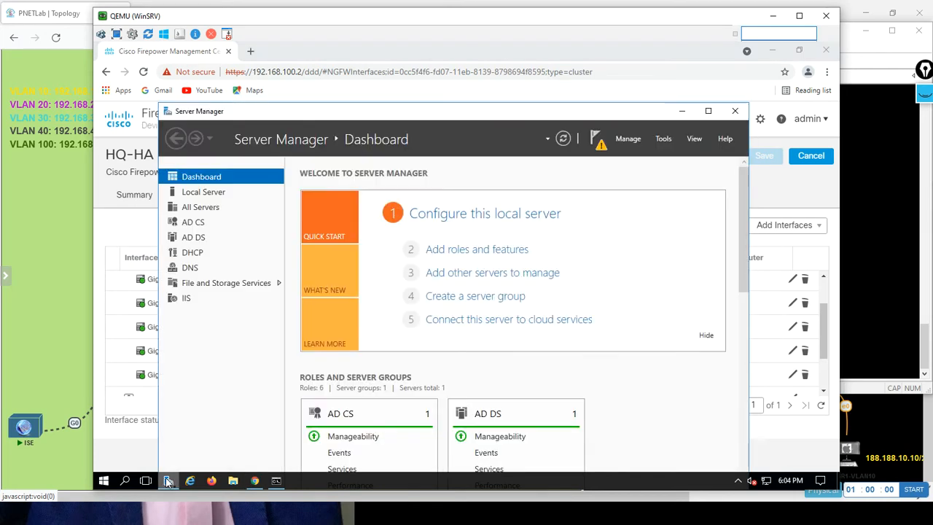
{"action": "left_click", "coordinate": [600, 144]}
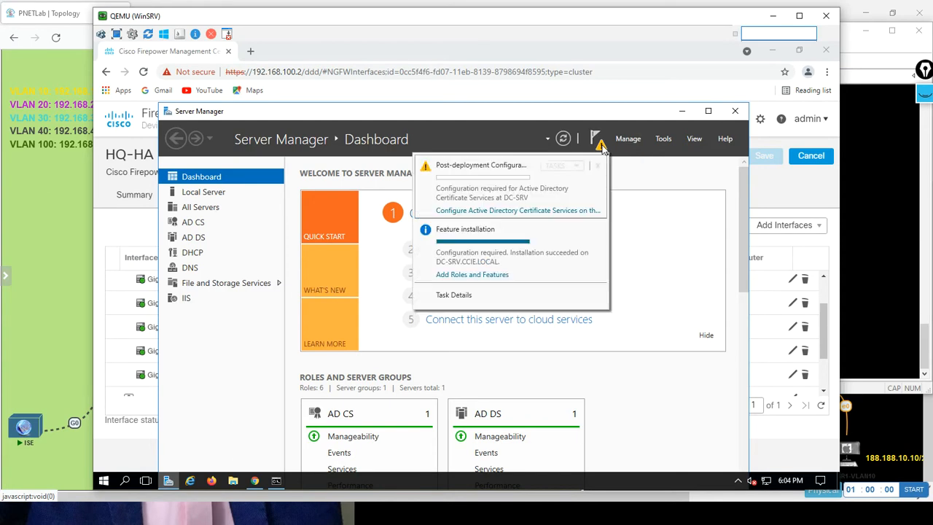
{"action": "left_click", "coordinate": [504, 216]}
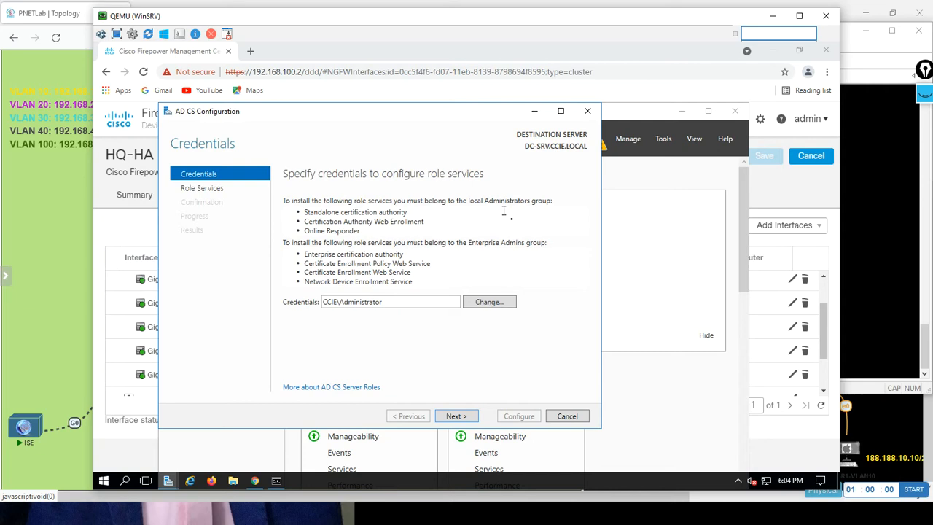
Accept the administrator credentials and select Certification Authority plus Web Enrollment role services.
{"action": "left_click", "coordinate": [455, 416]}
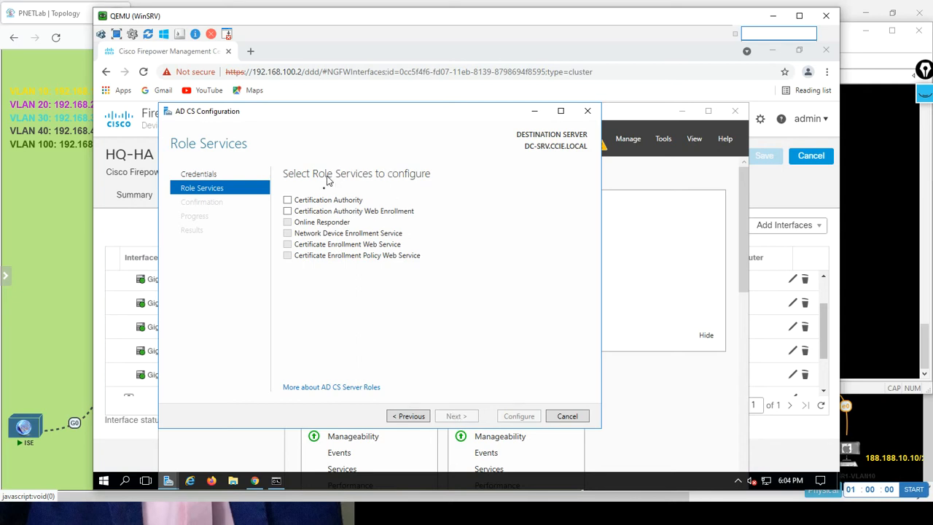
{"action": "left_click", "coordinate": [286, 203]}
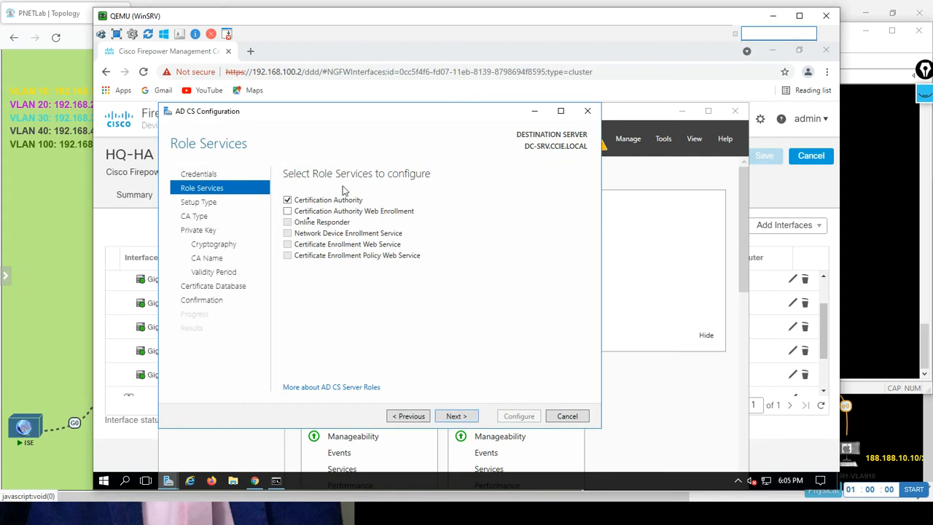
{"action": "left_click", "coordinate": [288, 211]}
{"action": "left_click", "coordinate": [455, 417]}
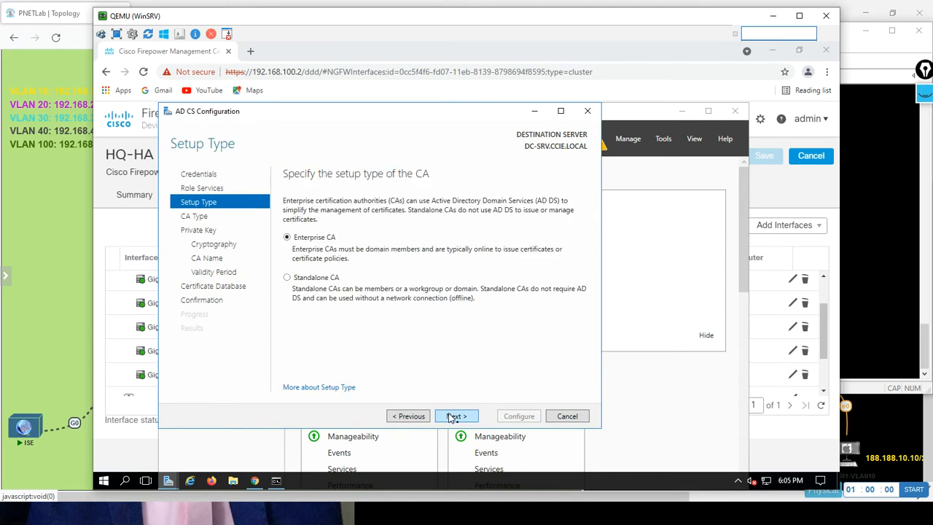
Choose Enterprise Root CA with a new private key, CA name CCIE-DC-SRV-CA-1 and 5-year validity.
{"action": "left_click", "coordinate": [455, 416]}
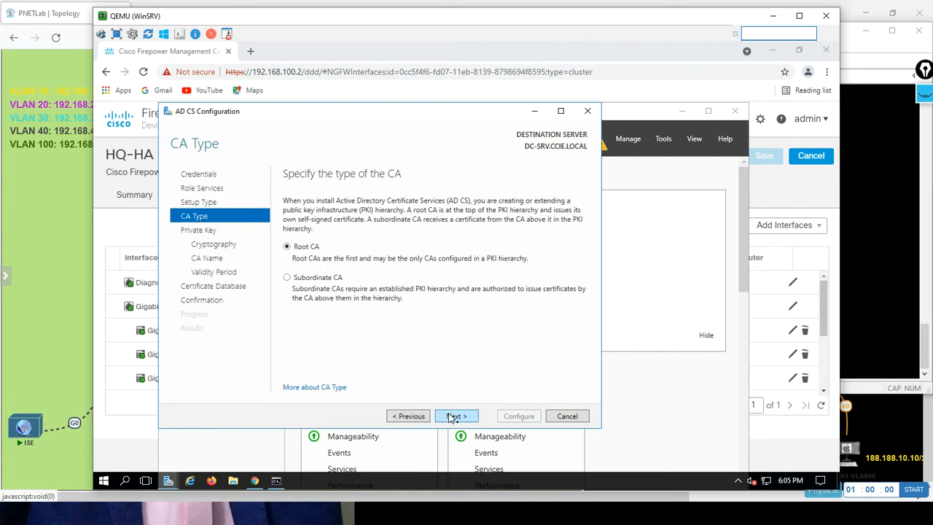
{"action": "left_click", "coordinate": [455, 416]}
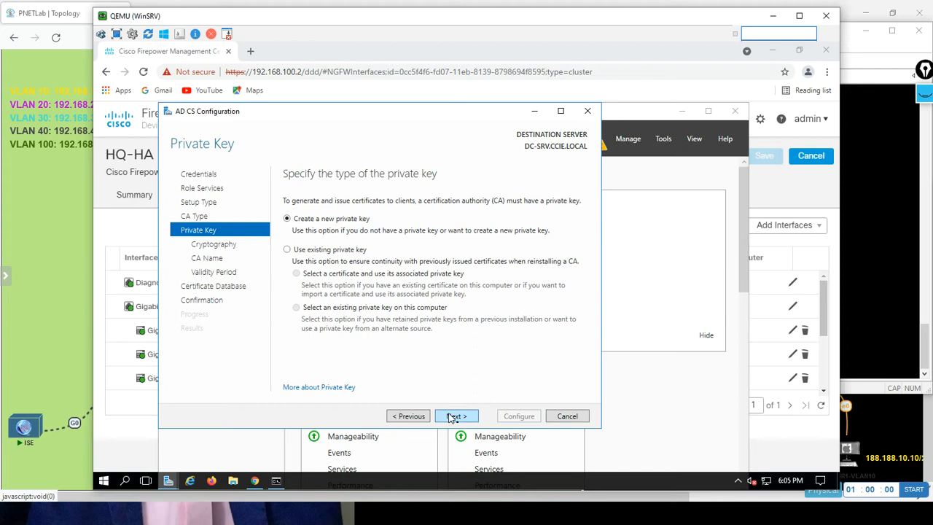
{"action": "left_click", "coordinate": [455, 416]}
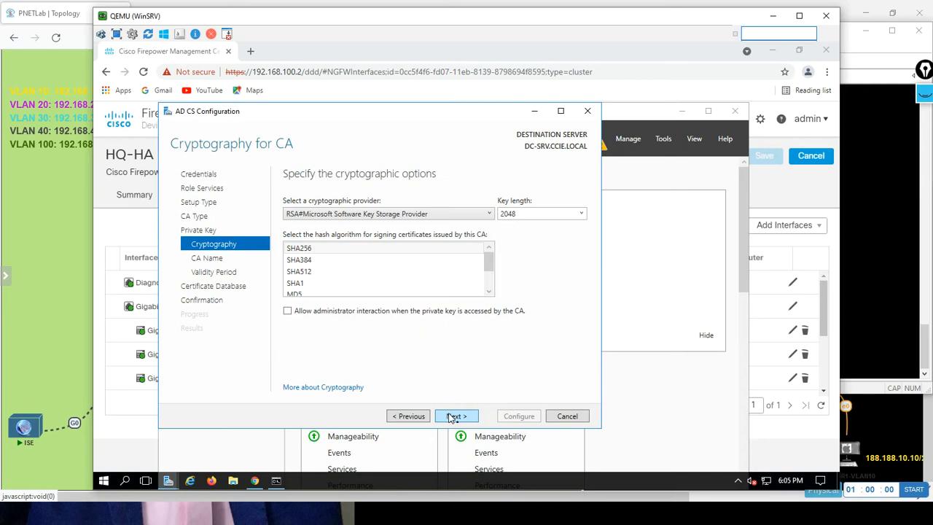
{"action": "left_click", "coordinate": [453, 417]}
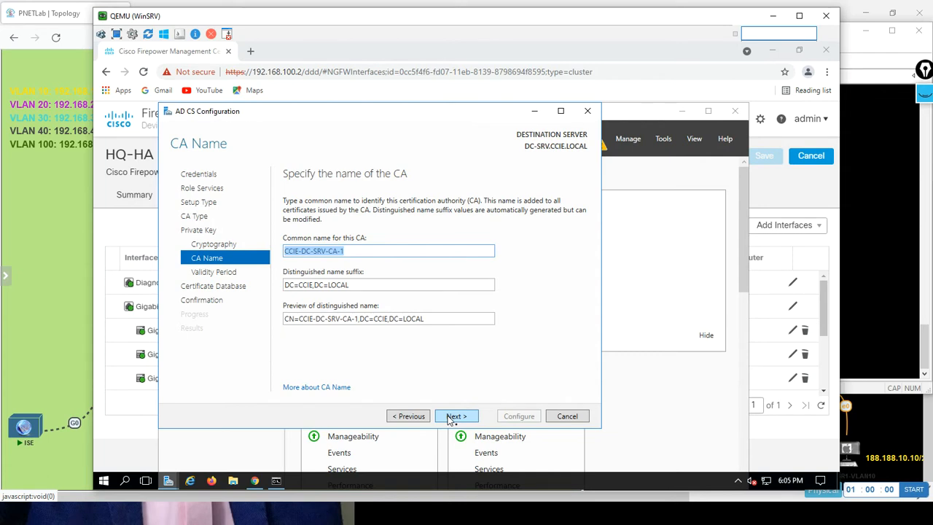
{"action": "left_click", "coordinate": [450, 420]}
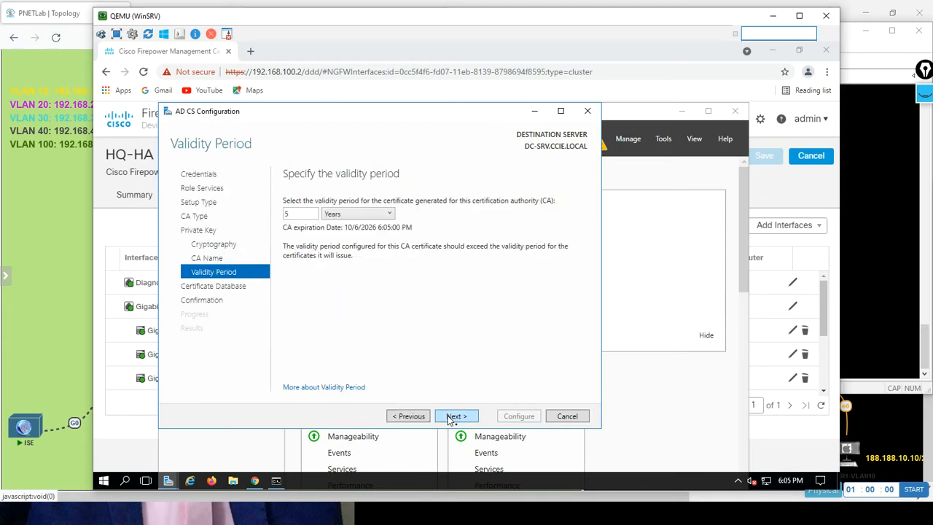
{"action": "left_click", "coordinate": [453, 417]}
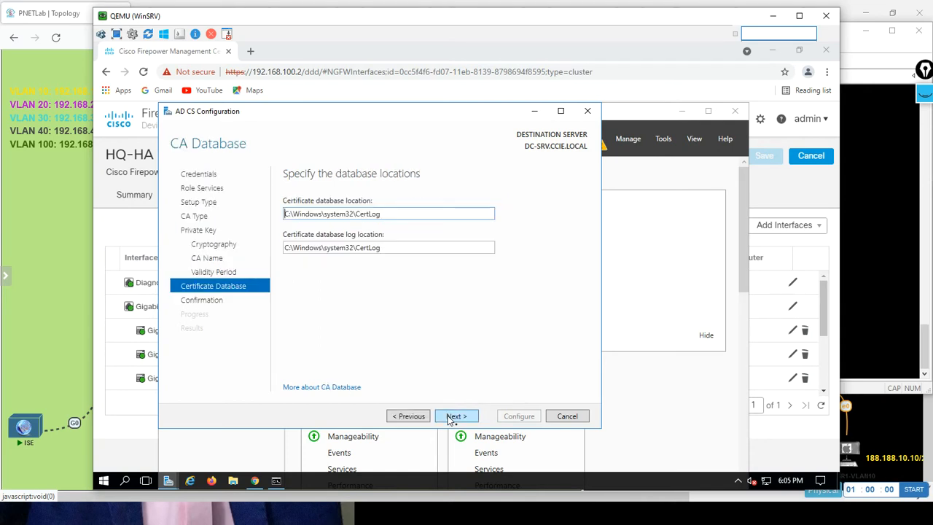
{"action": "left_click", "coordinate": [453, 417]}
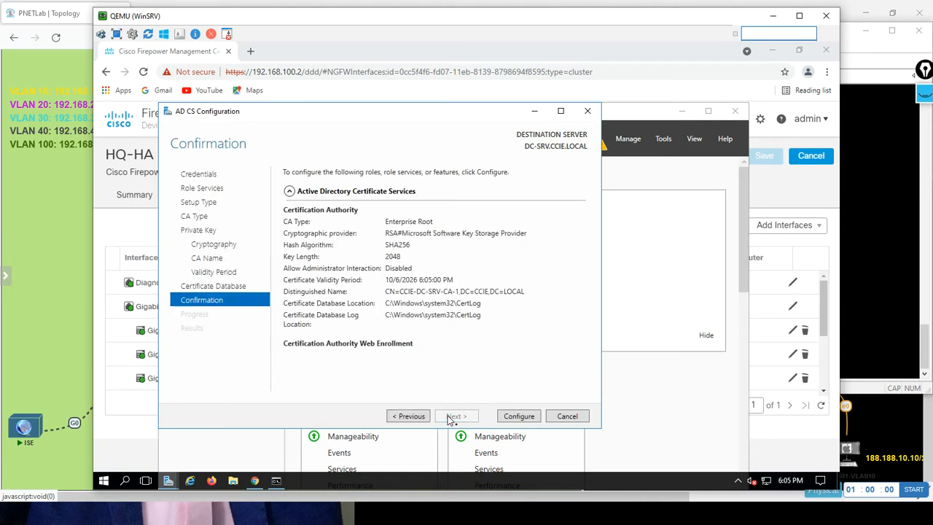
Apply the AD CS configuration so both Certification Authority and Web Enrollment report success.
{"action": "left_click", "coordinate": [511, 417]}
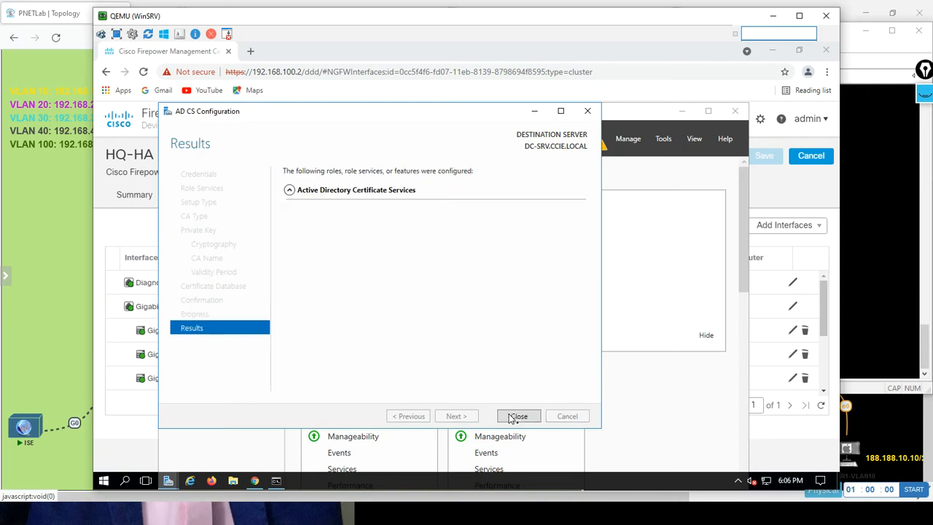
{"action": "key", "text": "alt+Tab"}
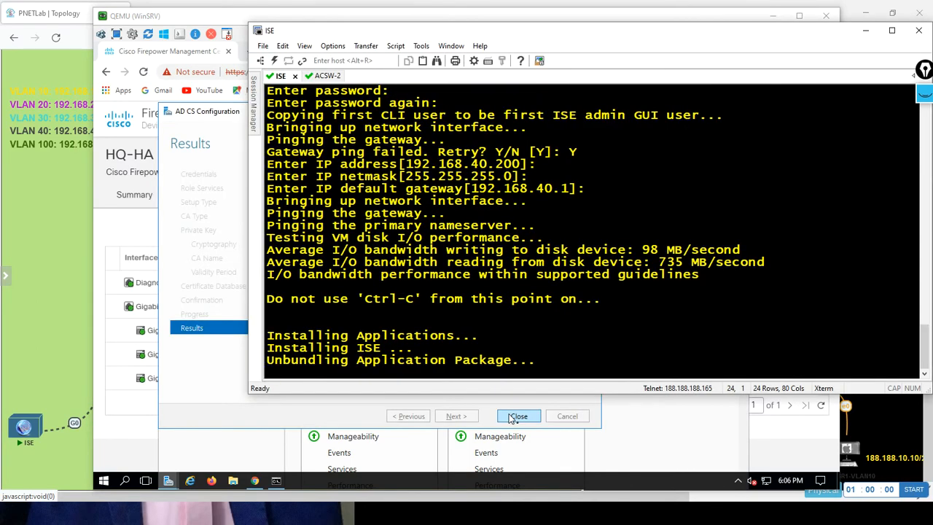
{"action": "key", "text": "alt+Tab"}
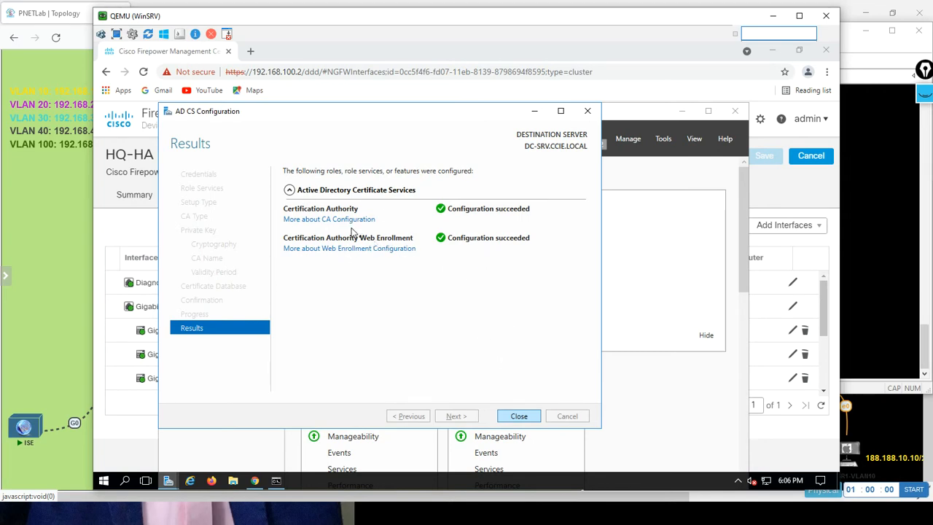
Load 192.168.30.200/certsrv in a new Chrome tab and sign in as Administrator with the account password.
{"action": "left_click", "coordinate": [251, 53]}
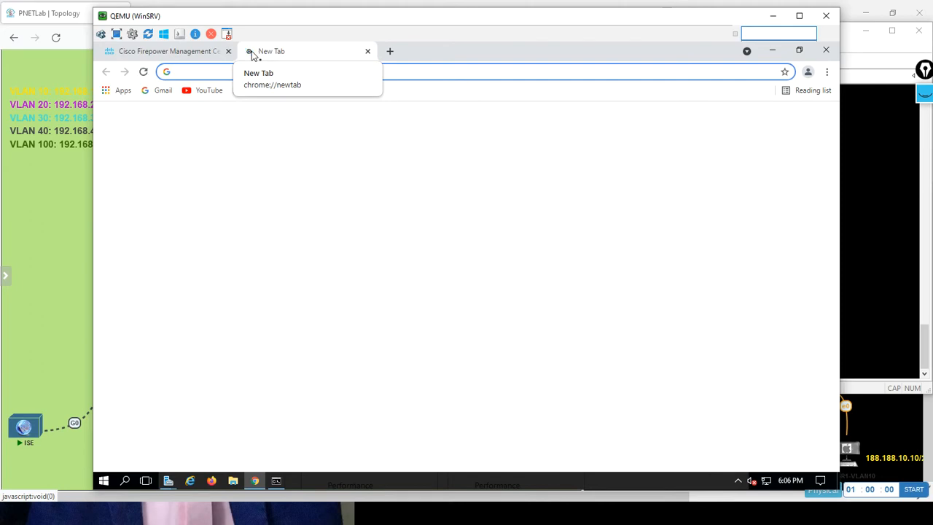
{"action": "type", "text": "192.168.30.200/certsrv"}
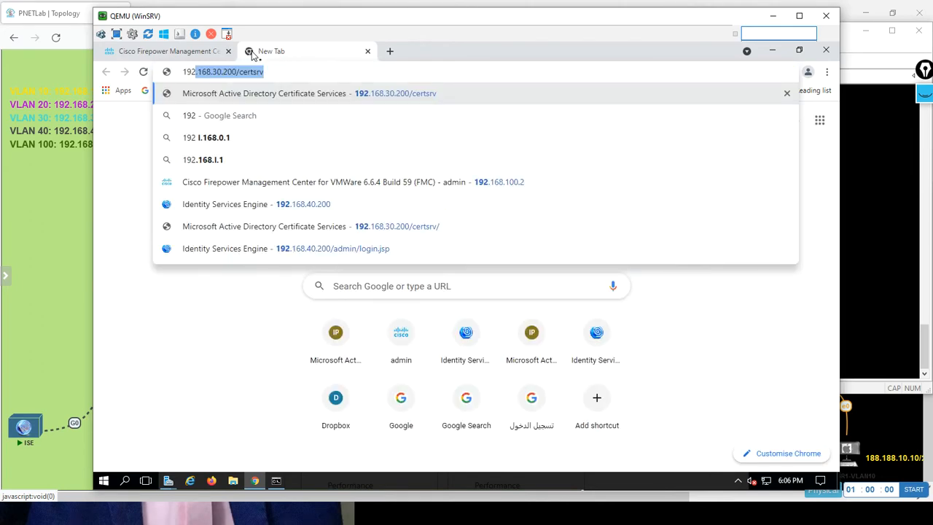
{"action": "key", "text": "Right"}
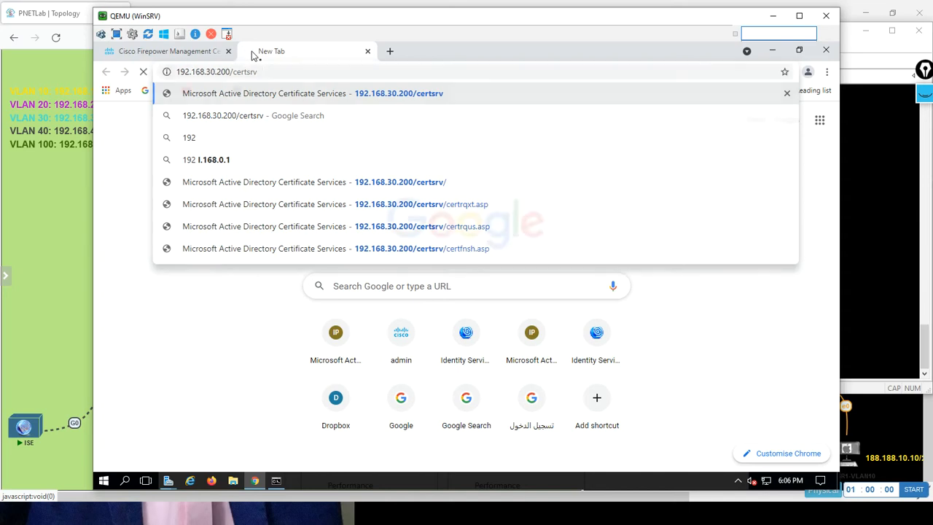
{"action": "key", "text": "Return"}
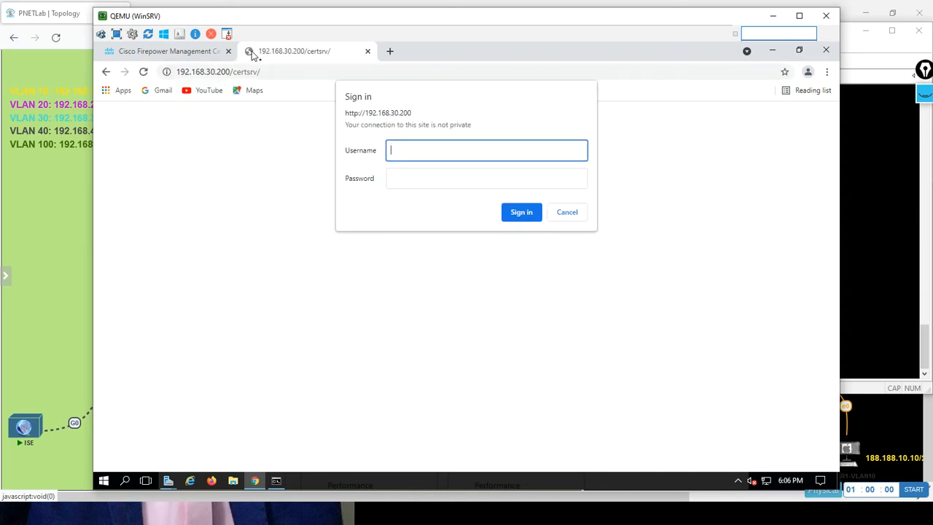
{"action": "type", "text": "Administrator"}
{"action": "key", "text": "Tab"}
{"action": "type", "text": "********"}
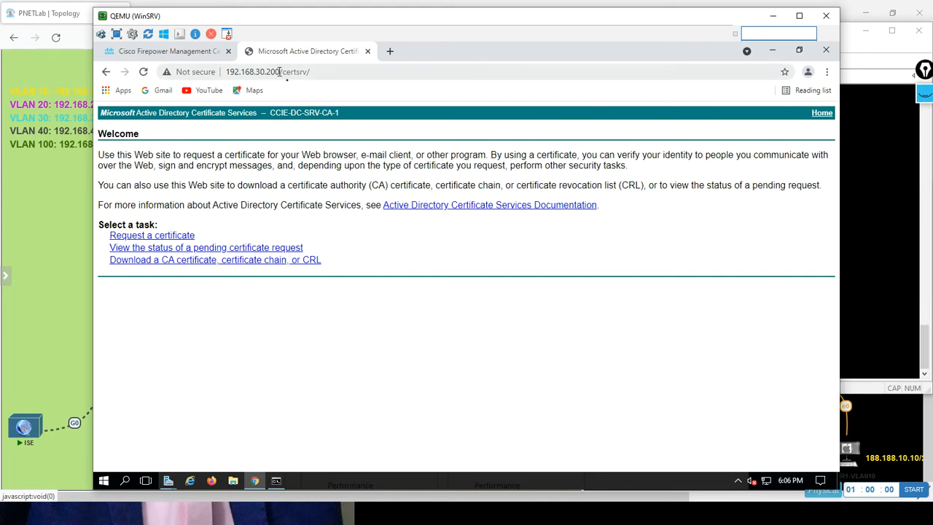
Glance at the FMC tab, then minimize Chrome, close the AD CS results, and hide Server Manager and the console.
{"action": "left_click", "coordinate": [155, 52]}
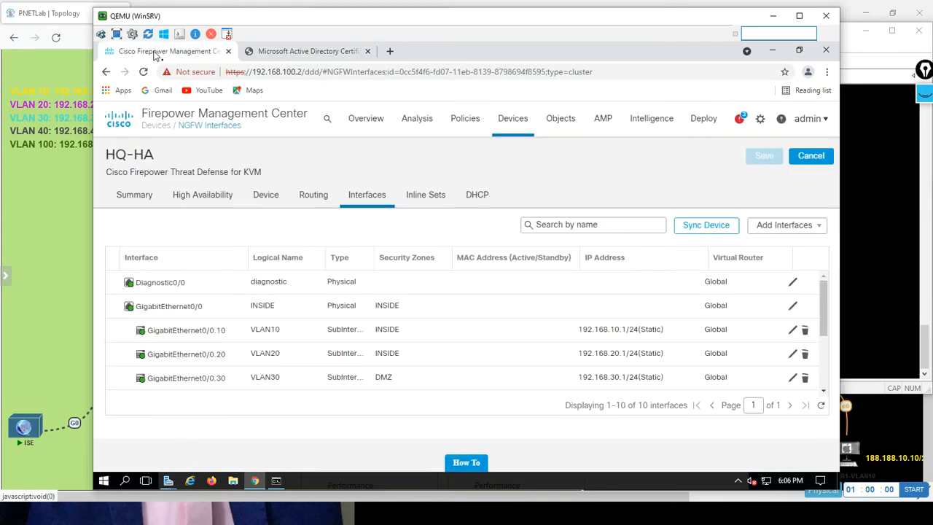
{"action": "left_click", "coordinate": [312, 53]}
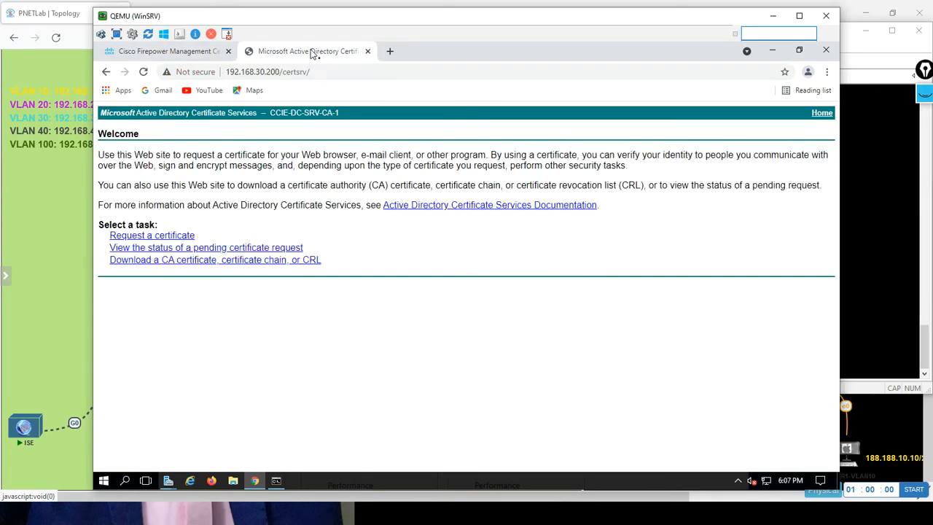
{"action": "left_click", "coordinate": [774, 52]}
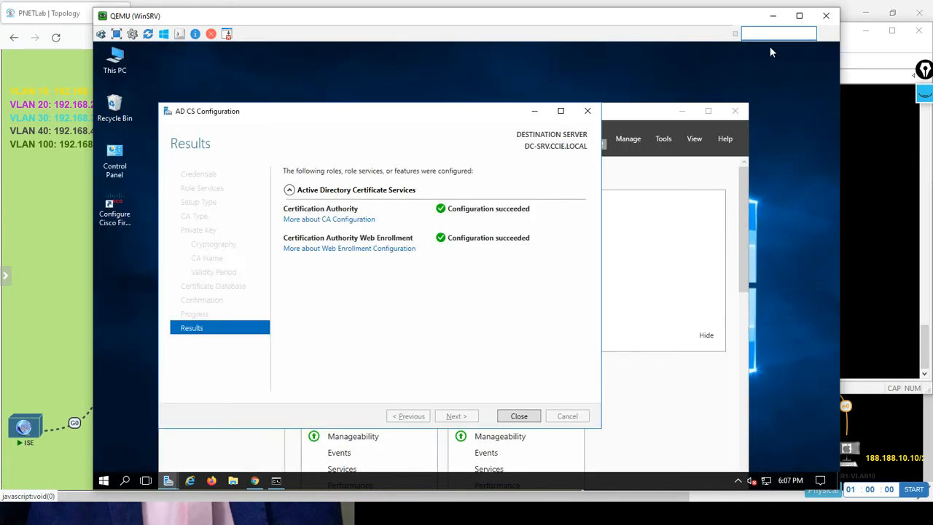
{"action": "left_click", "coordinate": [587, 111]}
{"action": "left_click", "coordinate": [685, 112]}
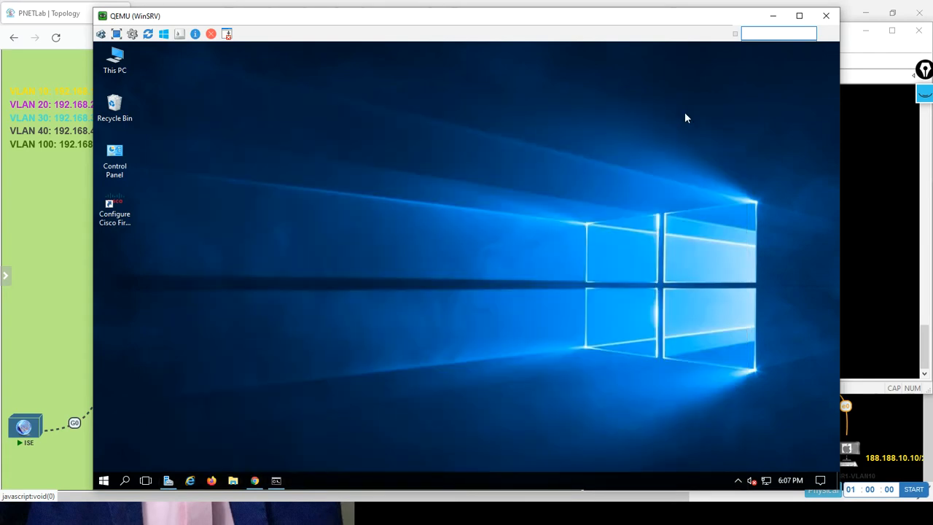
{"action": "left_click", "coordinate": [770, 17]}
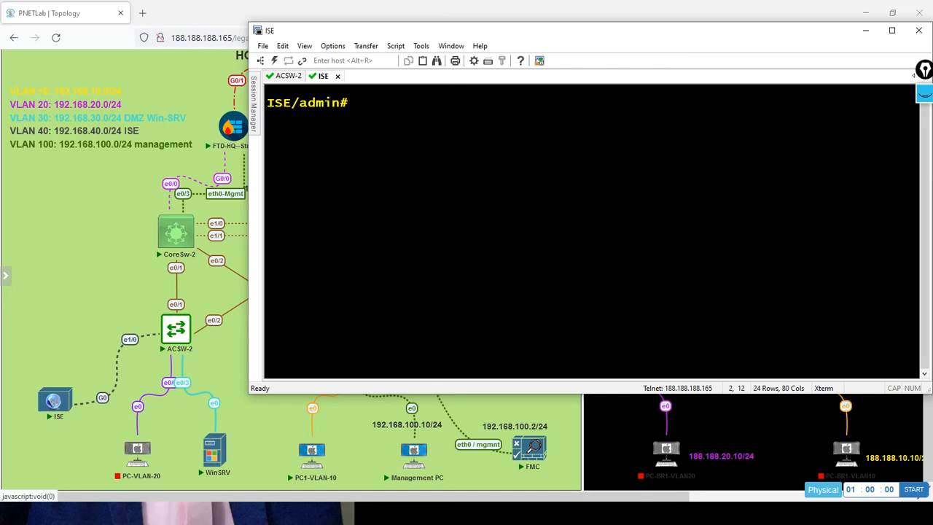
Run 'show application status ise' twice in the ISE session, paging through the full process list.
{"action": "key", "text": "Return"}
{"action": "key", "text": "Return"}
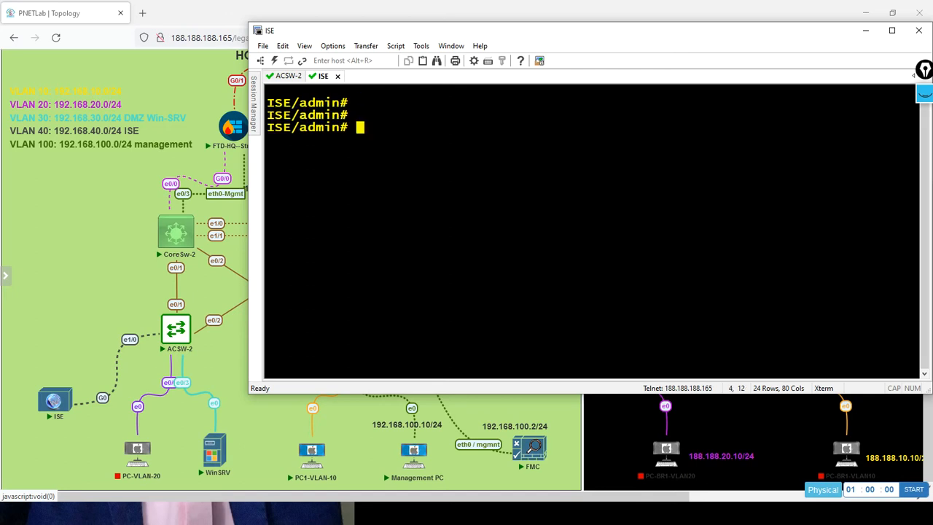
{"action": "type", "text": "show application "}
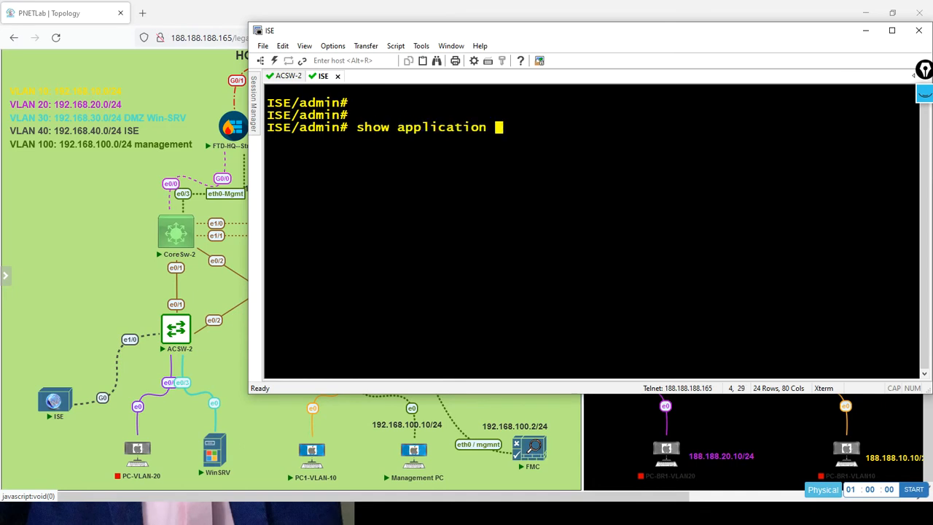
{"action": "type", "text": "status ise"}
{"action": "key", "text": "Return"}
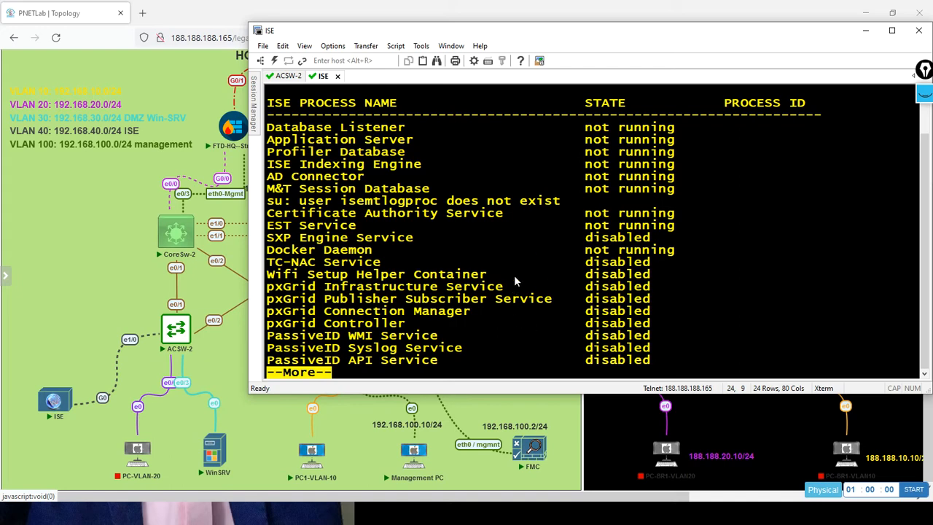
{"action": "key", "text": "space"}
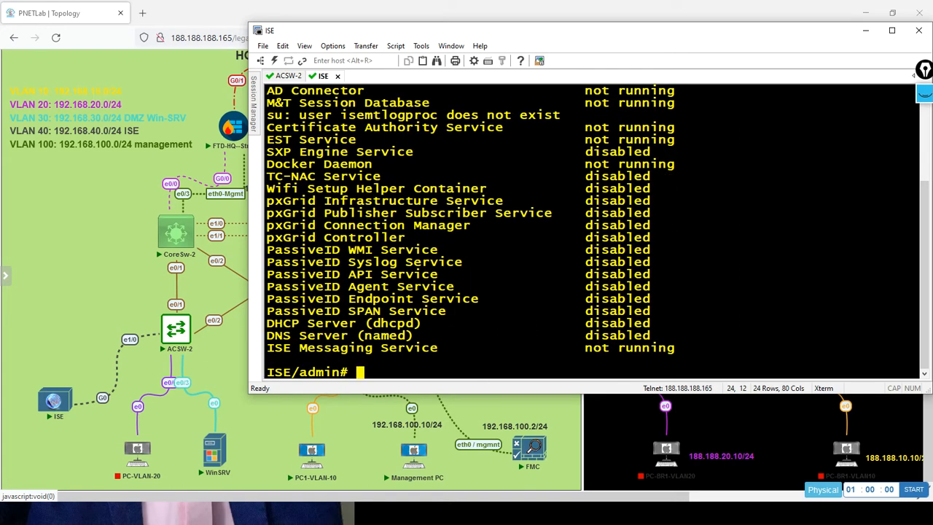
{"action": "left_click_drag", "start_coordinate": [920, 226], "coordinate": [916, 143]}
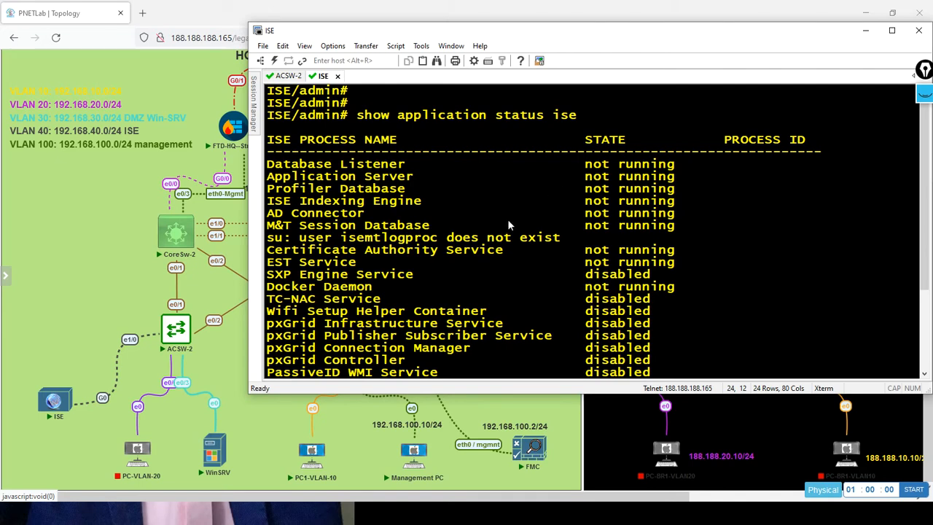
{"action": "key", "text": "Return"}
{"action": "key", "text": "Up"}
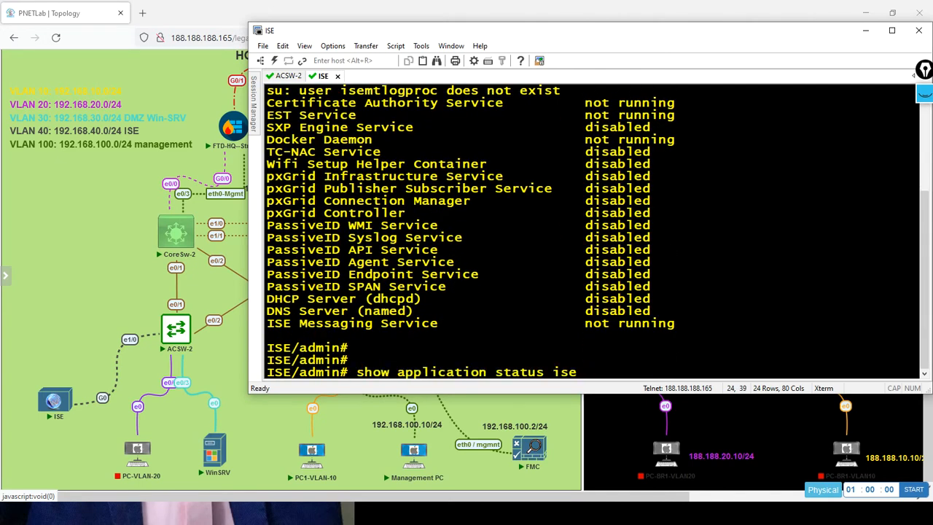
{"action": "key", "text": "Return"}
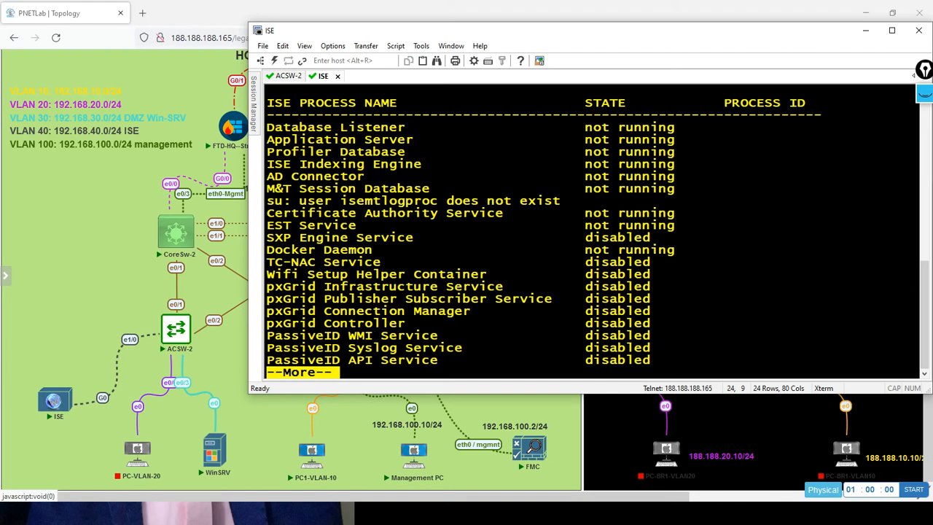
{"action": "key", "text": "space"}
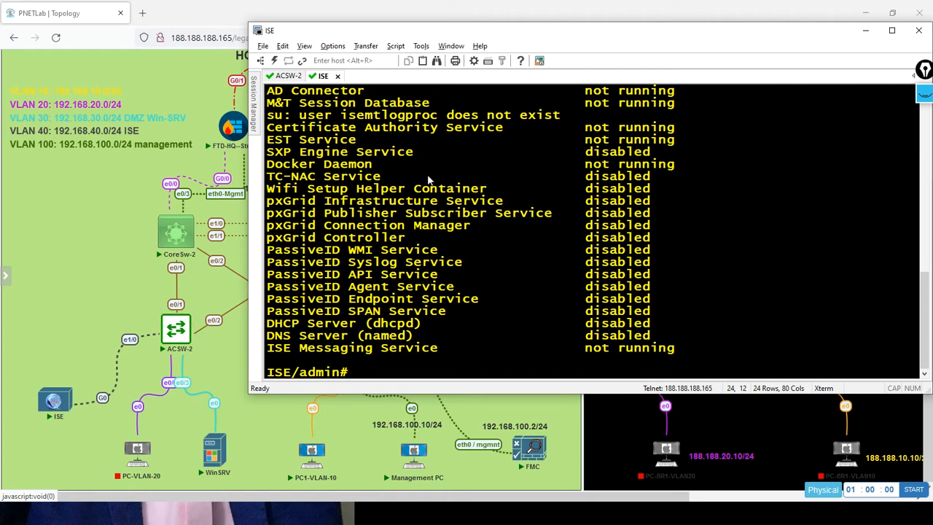
{"action": "key", "text": "alt+Tab"}
{"action": "key", "text": "alt+Tab"}
{"action": "key", "text": "alt+Tab"}
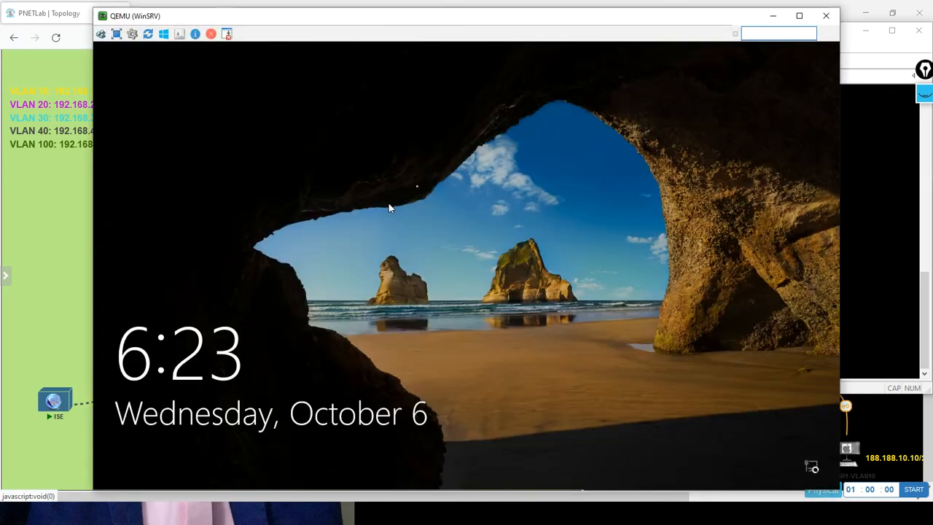
Unlock WinSRV with the Administrator password, refresh the desktop, and bring up Server Manager.
{"action": "left_click", "coordinate": [410, 182]}
{"action": "type", "text": "••••••••"}
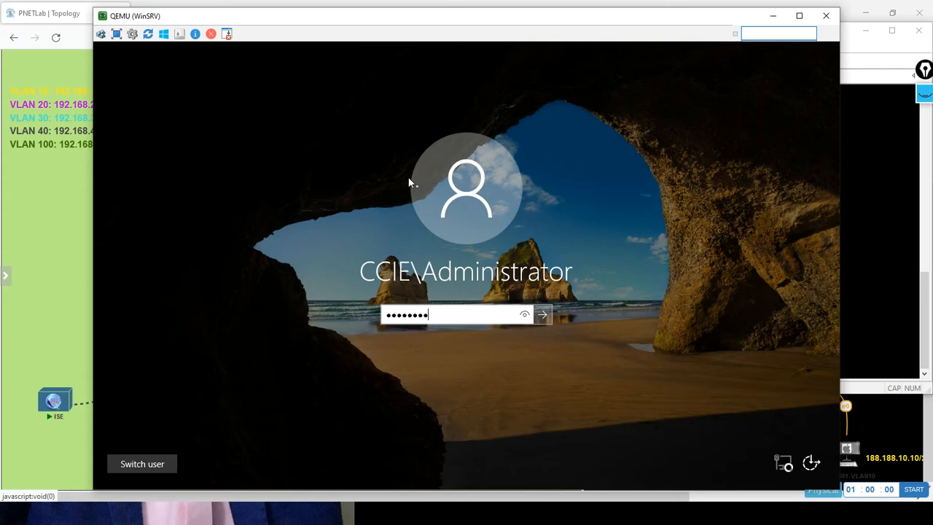
{"action": "key", "text": "Return"}
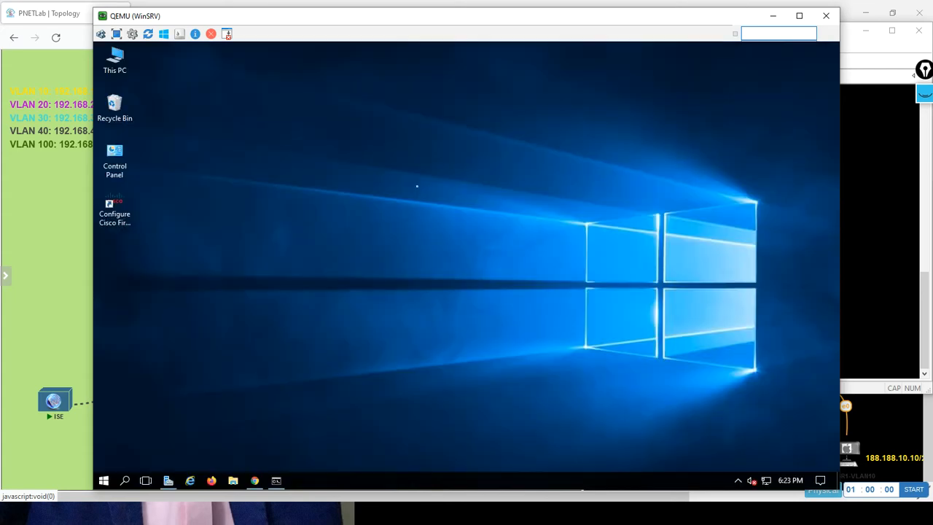
{"action": "right_click", "coordinate": [292, 151]}
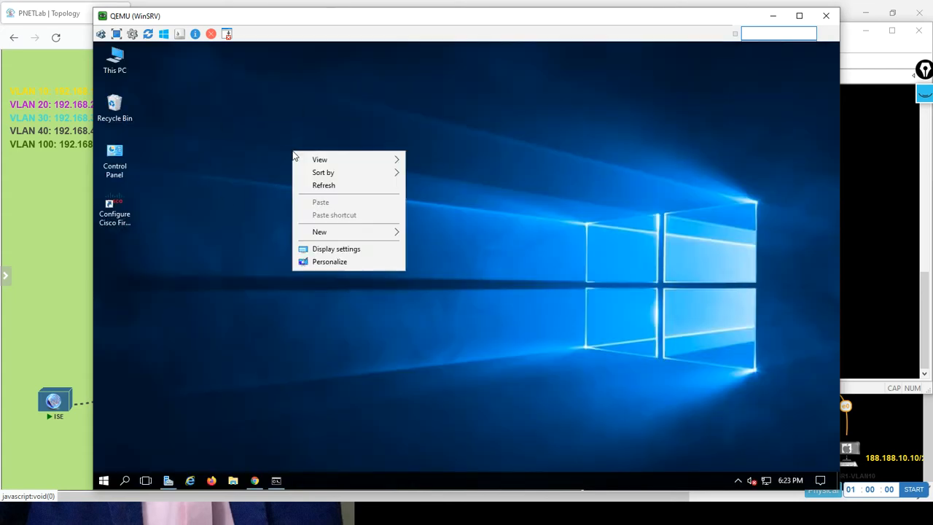
{"action": "left_click", "coordinate": [325, 186]}
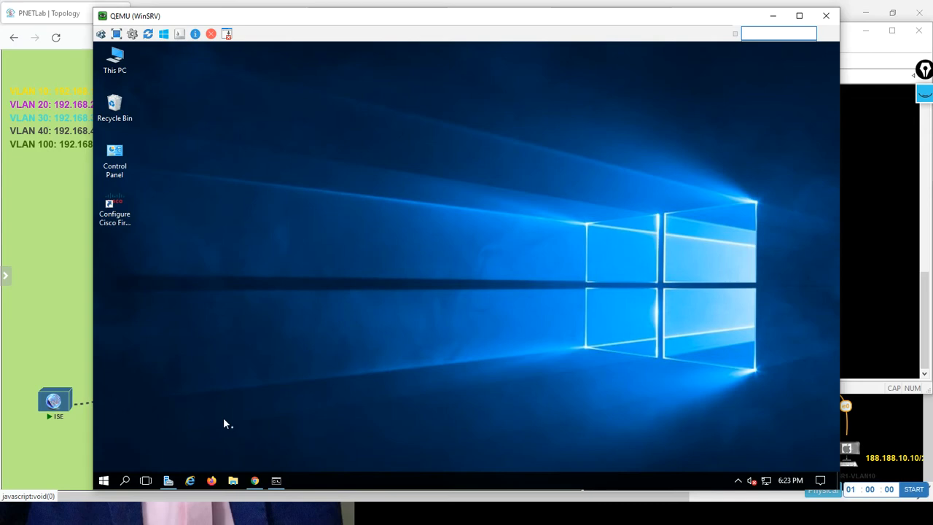
{"action": "left_click", "coordinate": [168, 482]}
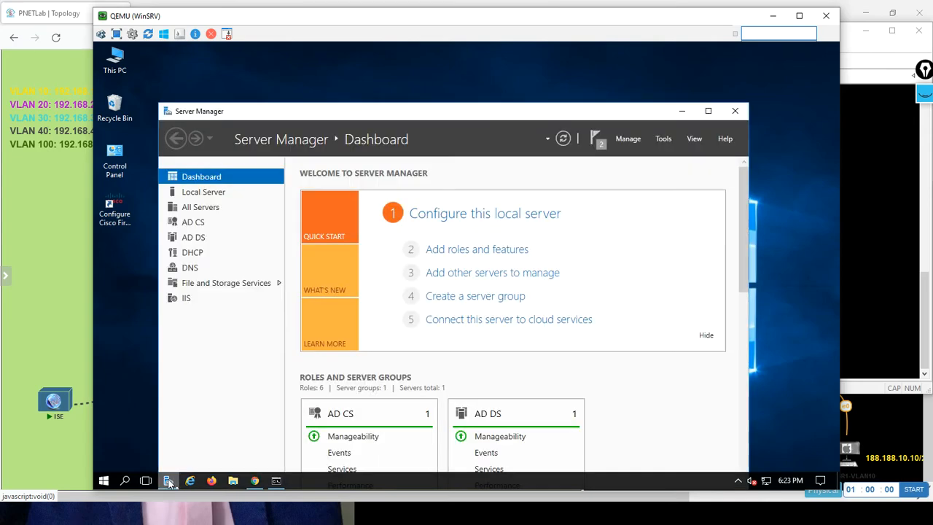
Launch the Certification Authority console from Tools and select CCIE-DC-SRV-CA-1's Certificate Templates folder.
{"action": "left_click", "coordinate": [664, 140]}
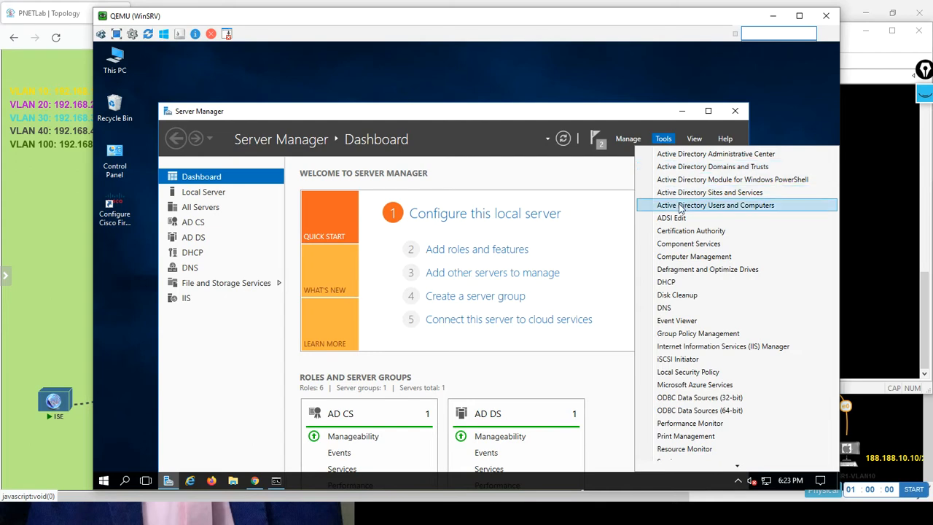
{"action": "left_click", "coordinate": [686, 230]}
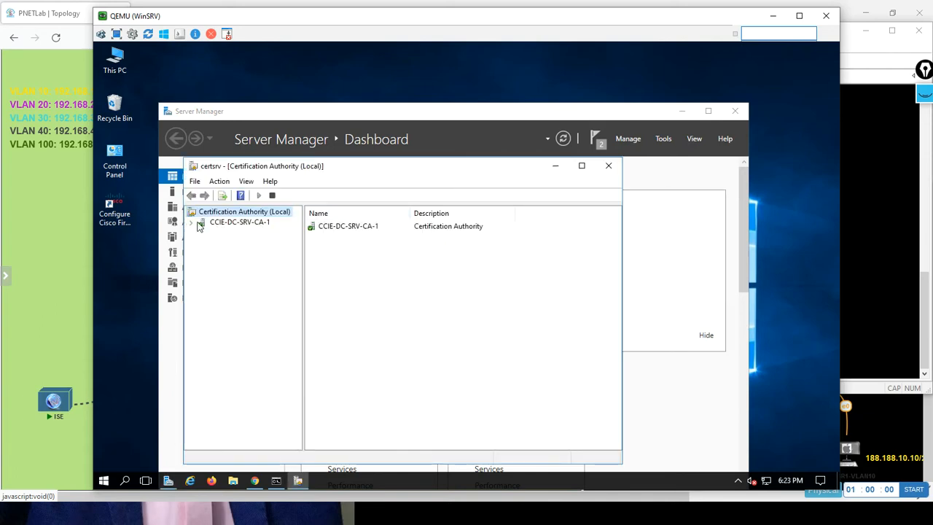
{"action": "left_click", "coordinate": [194, 224]}
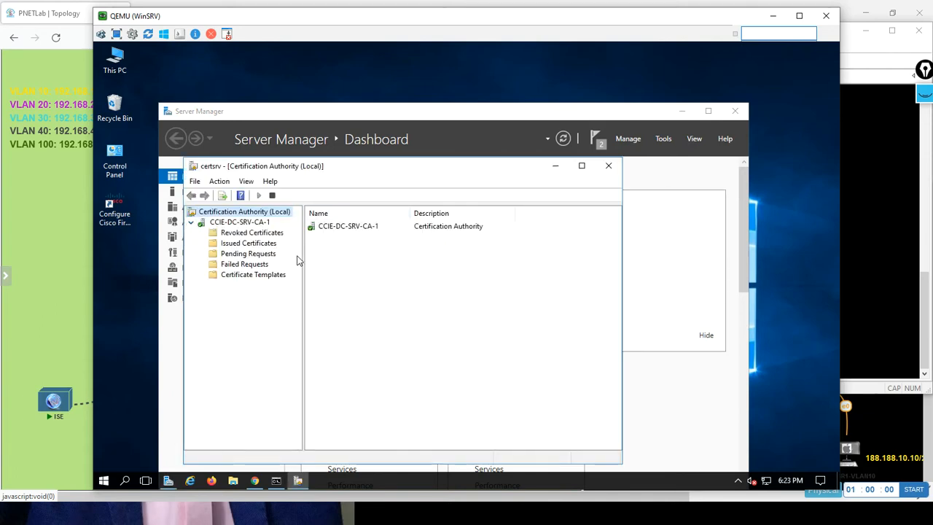
{"action": "left_click", "coordinate": [247, 244]}
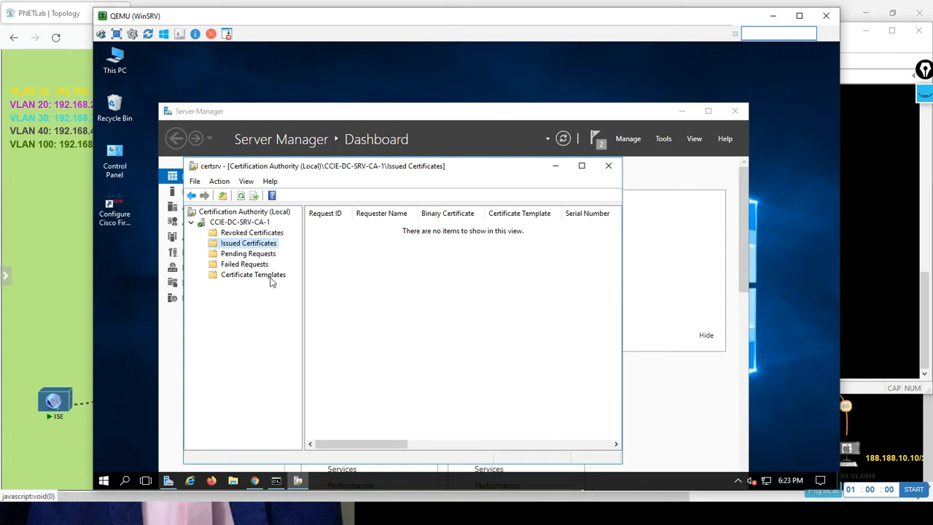
{"action": "left_click", "coordinate": [246, 275]}
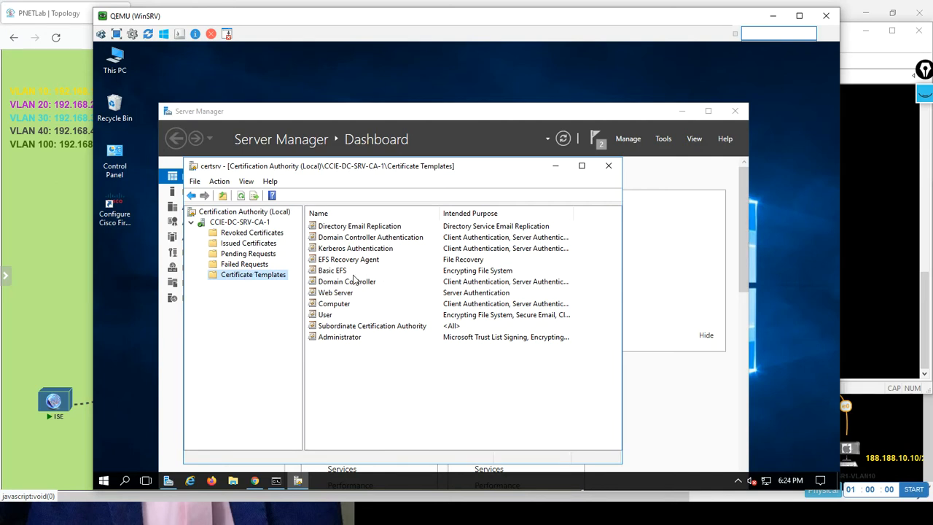
Open the Certificate Templates Console via Manage and duplicate the Web Server template.
{"action": "right_click", "coordinate": [411, 377]}
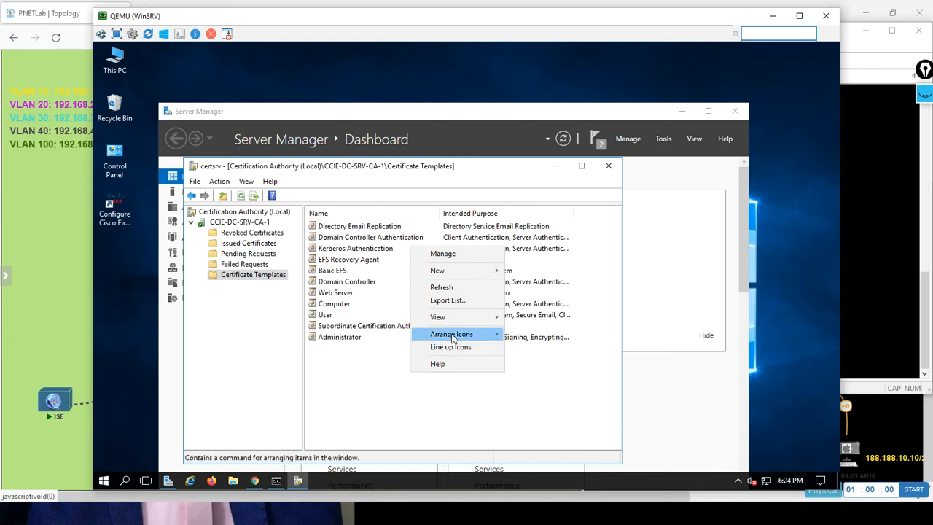
{"action": "mouse_move", "coordinate": [453, 335]}
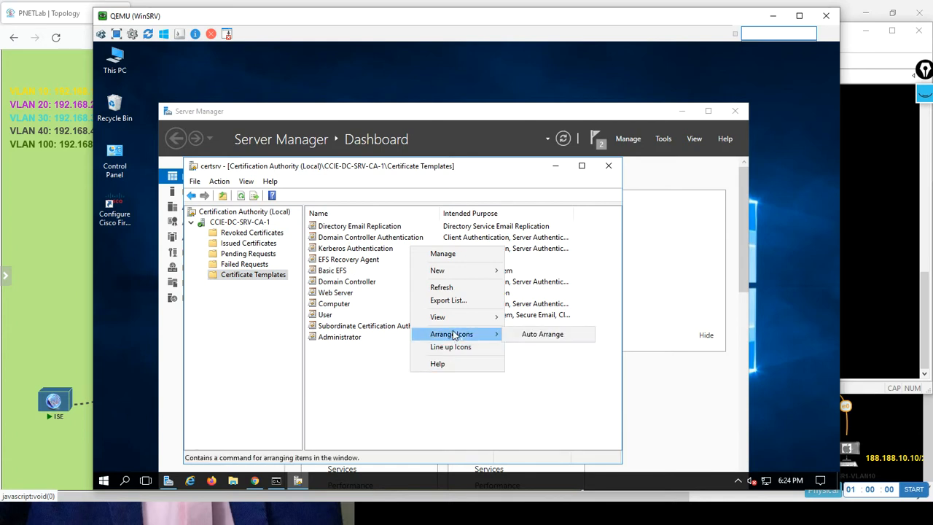
{"action": "left_click", "coordinate": [459, 255]}
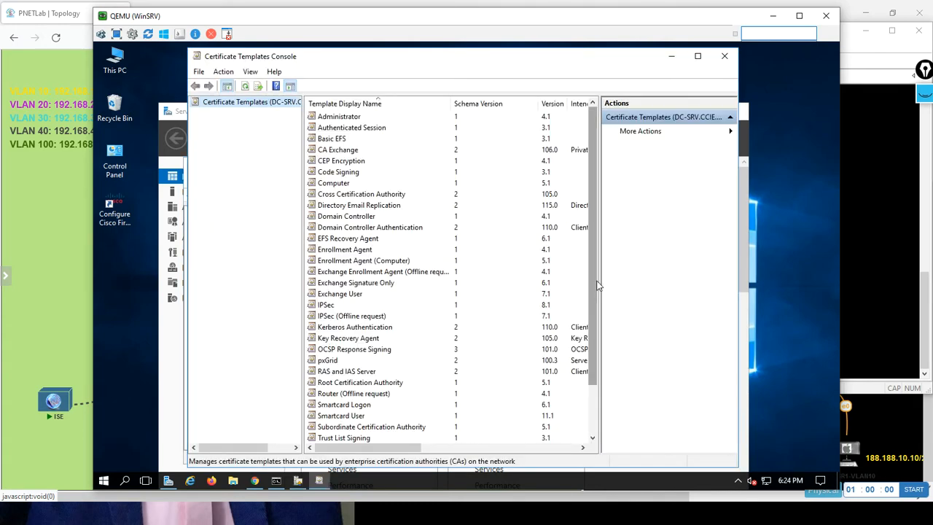
{"action": "left_click_drag", "start_coordinate": [596, 284], "coordinate": [589, 359]}
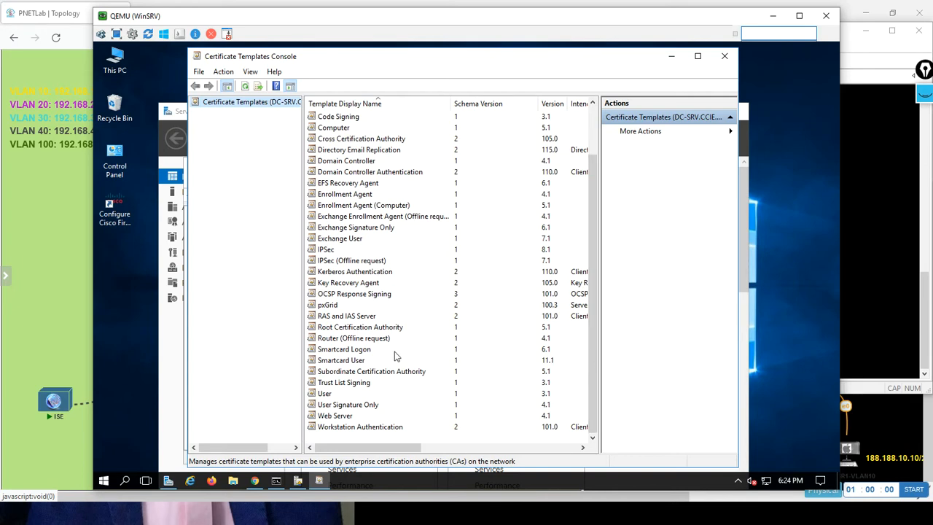
{"action": "left_click", "coordinate": [335, 416]}
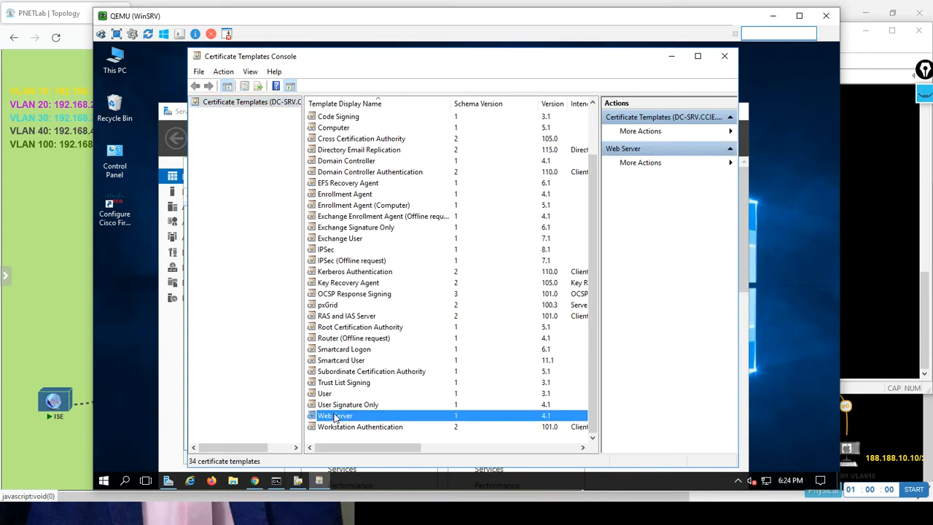
{"action": "right_click", "coordinate": [335, 417]}
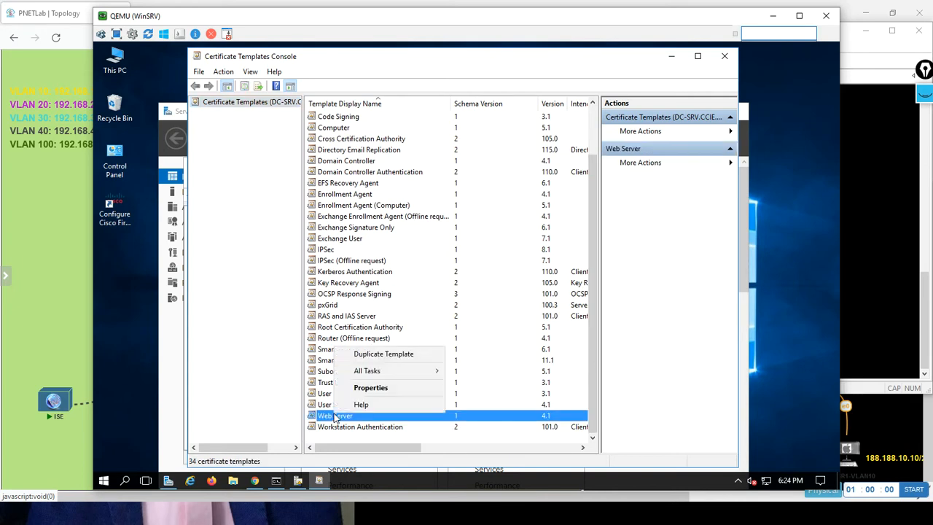
{"action": "left_click", "coordinate": [380, 354]}
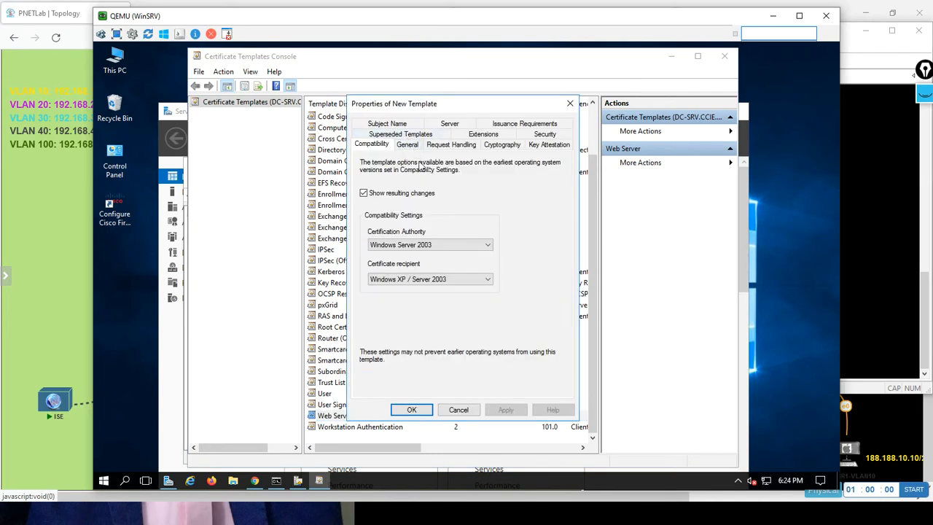
Review the Subject Name and Request Handling tabs, then set display name ISE-pxGrid and apply.
{"action": "left_click", "coordinate": [411, 126]}
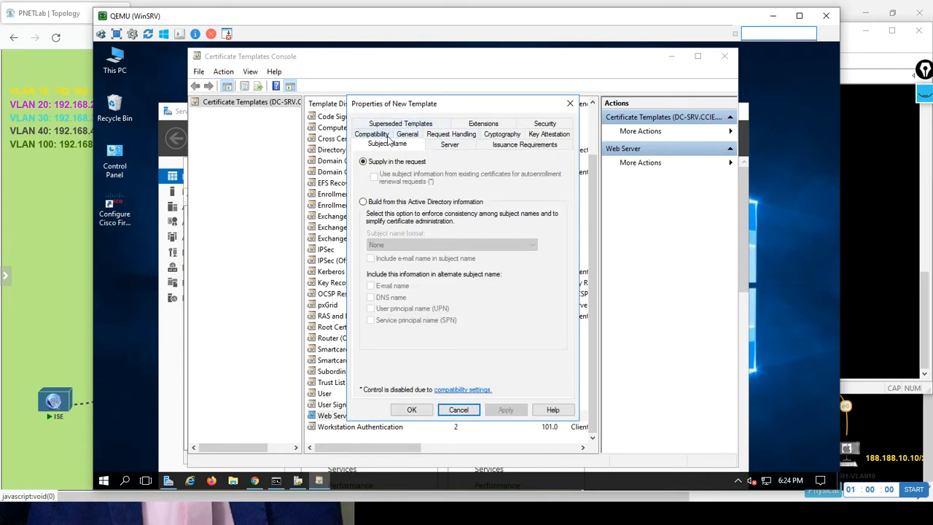
{"action": "left_click", "coordinate": [452, 135]}
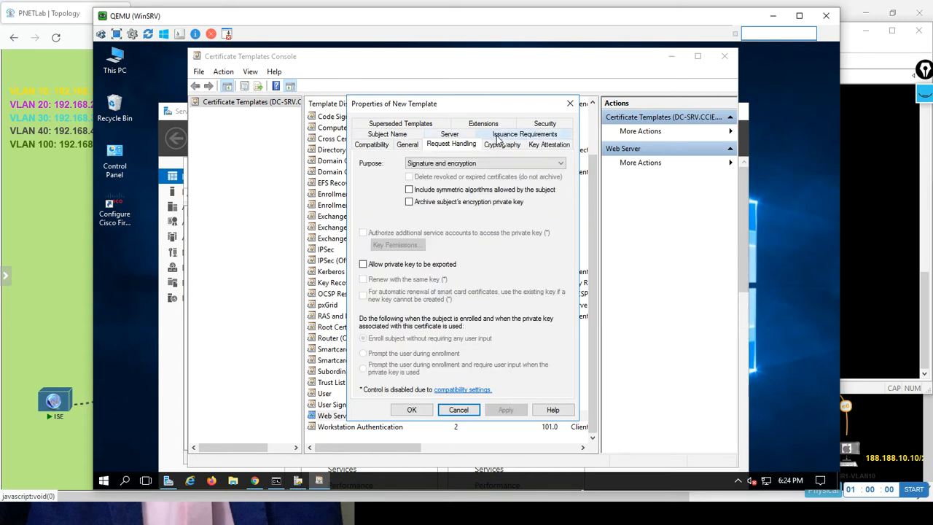
{"action": "left_click", "coordinate": [403, 146]}
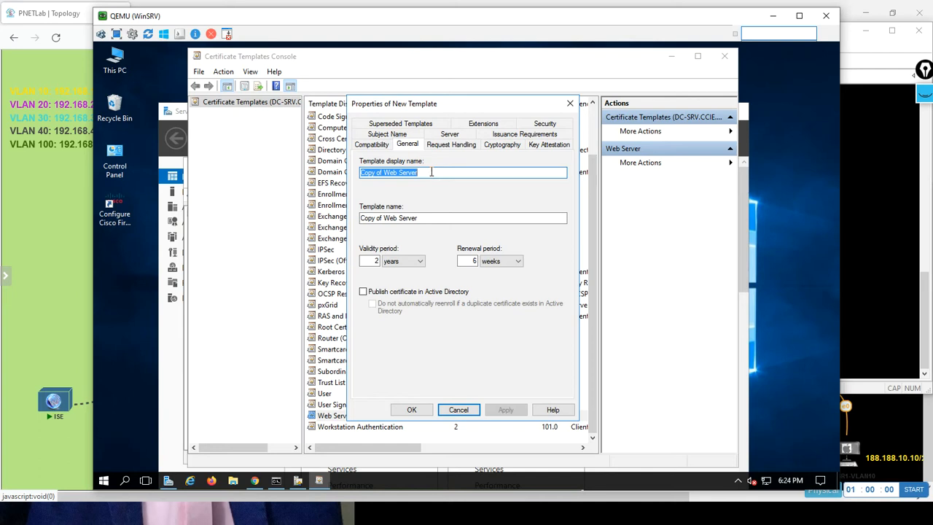
{"action": "type", "text": "ISE-pxGrid"}
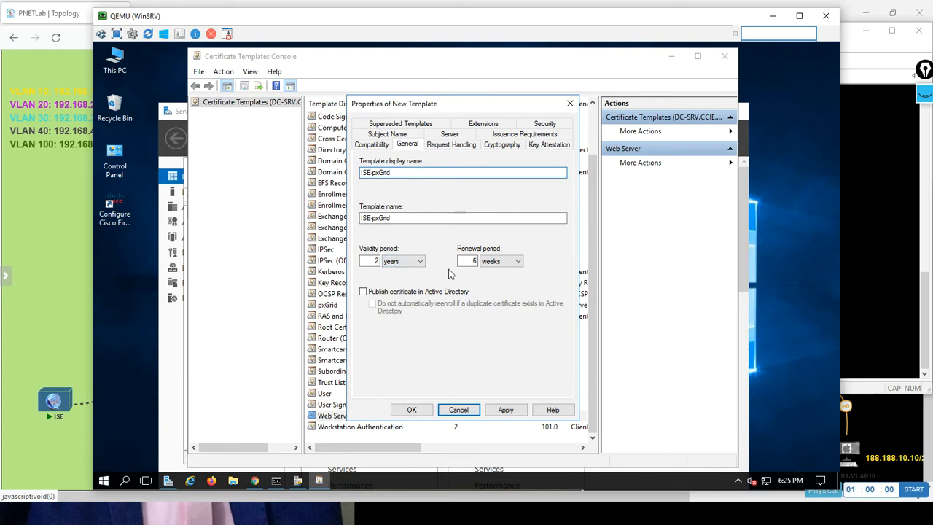
{"action": "left_click", "coordinate": [503, 409]}
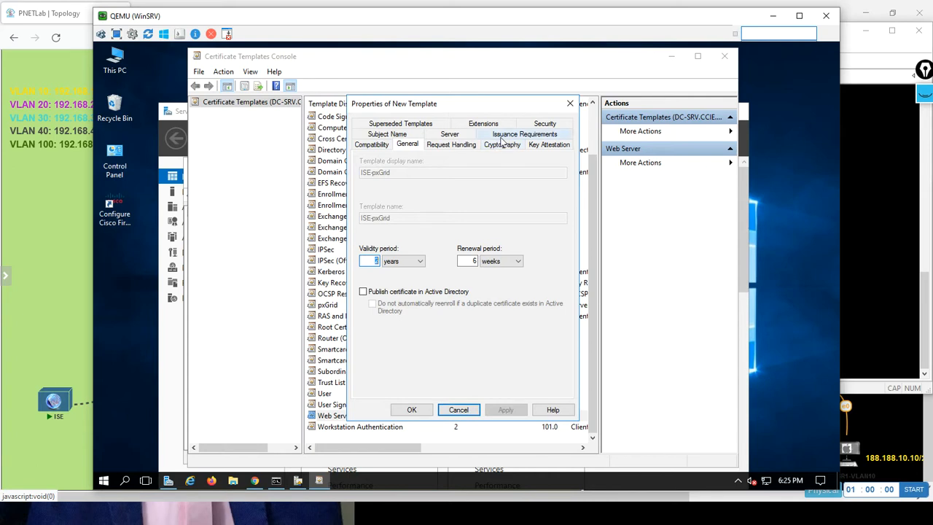
Review the template's Request Handling, Server, Compatibility, Cryptography, Key Attestation and Issuance tabs, ending on Extensions.
{"action": "left_click", "coordinate": [465, 146]}
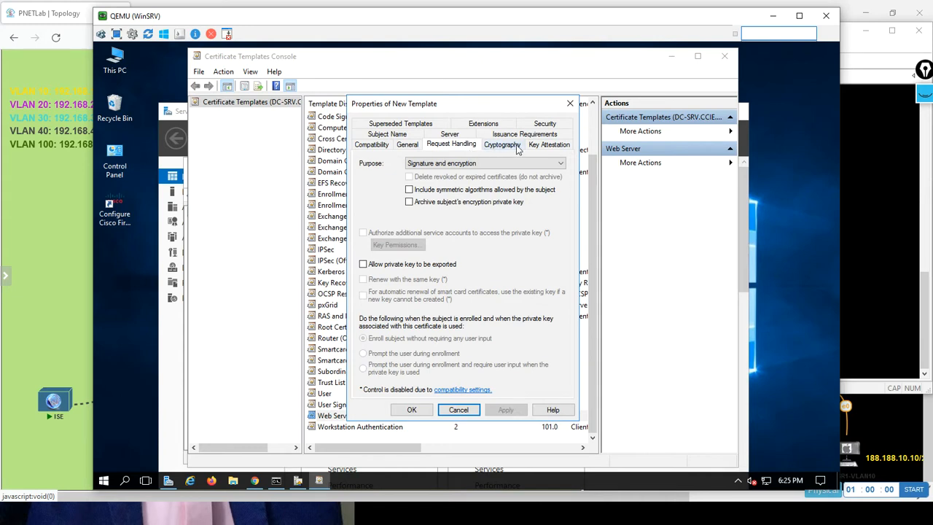
{"action": "left_click", "coordinate": [460, 136]}
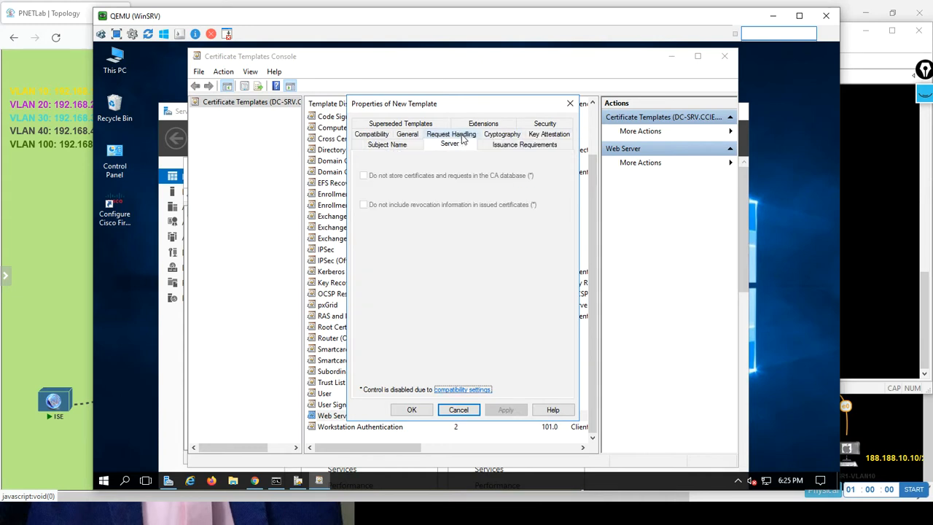
{"action": "left_click", "coordinate": [373, 136]}
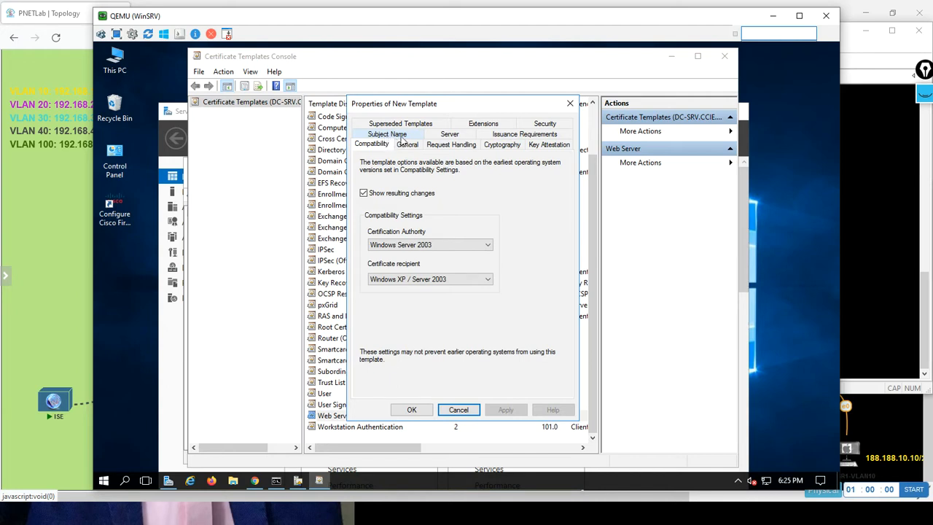
{"action": "left_click", "coordinate": [408, 146]}
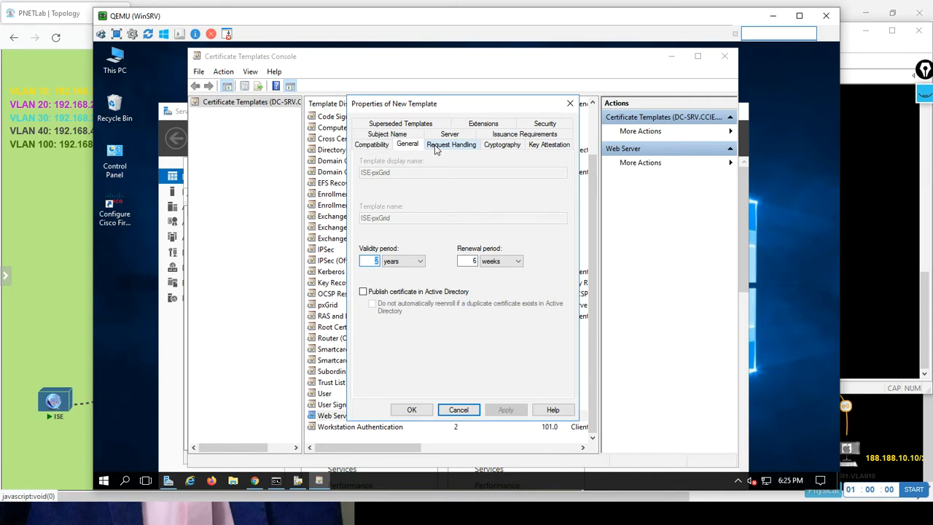
{"action": "left_click", "coordinate": [436, 147]}
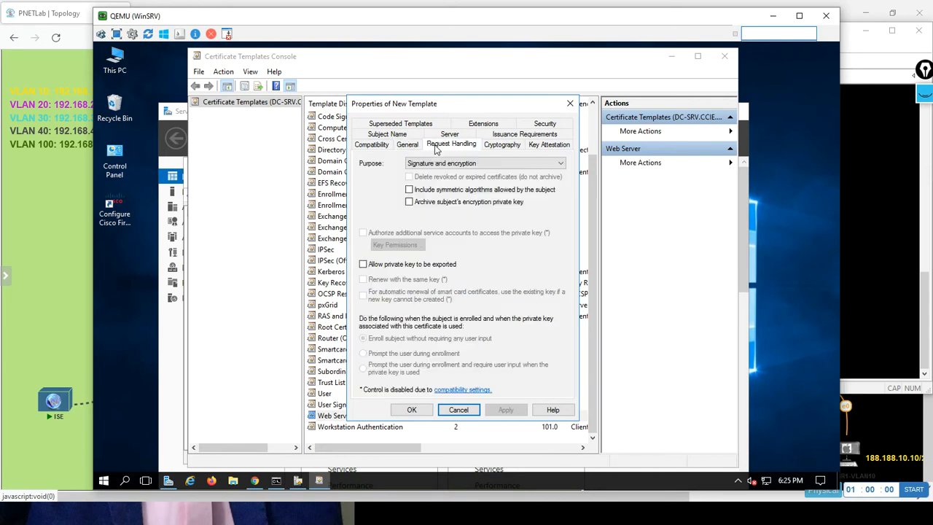
{"action": "left_click", "coordinate": [489, 148]}
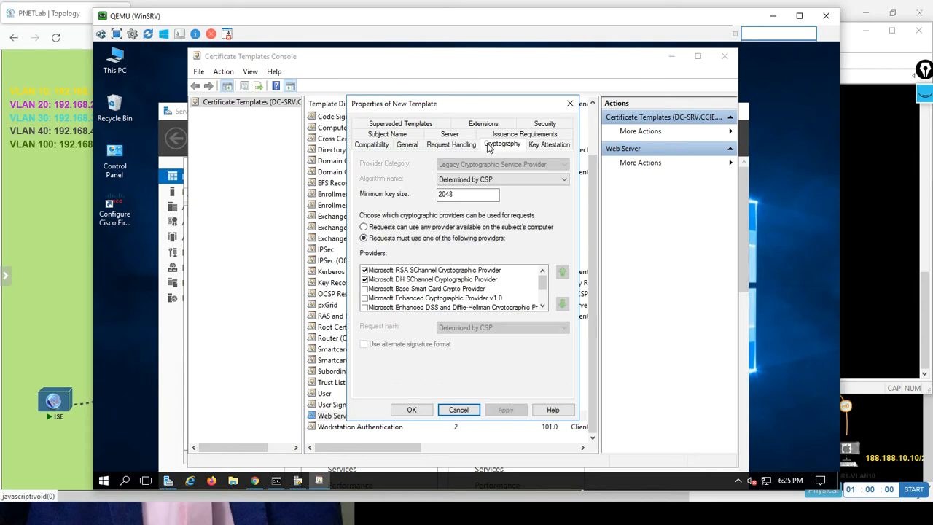
{"action": "left_click", "coordinate": [542, 148]}
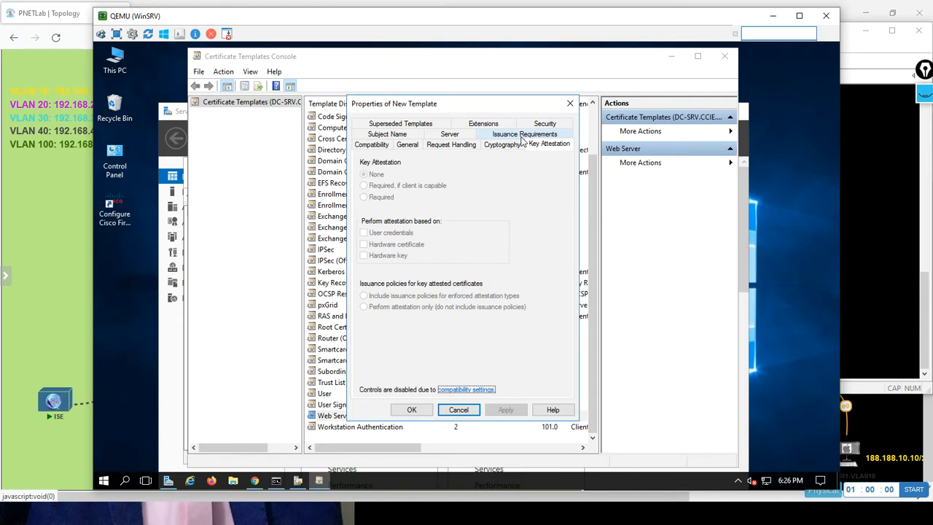
{"action": "left_click", "coordinate": [522, 137]}
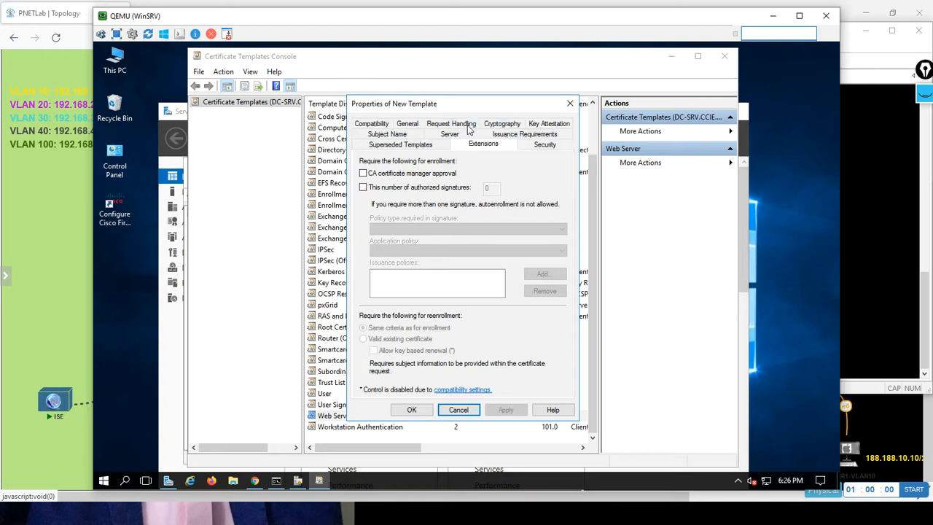
{"action": "left_click", "coordinate": [481, 124]}
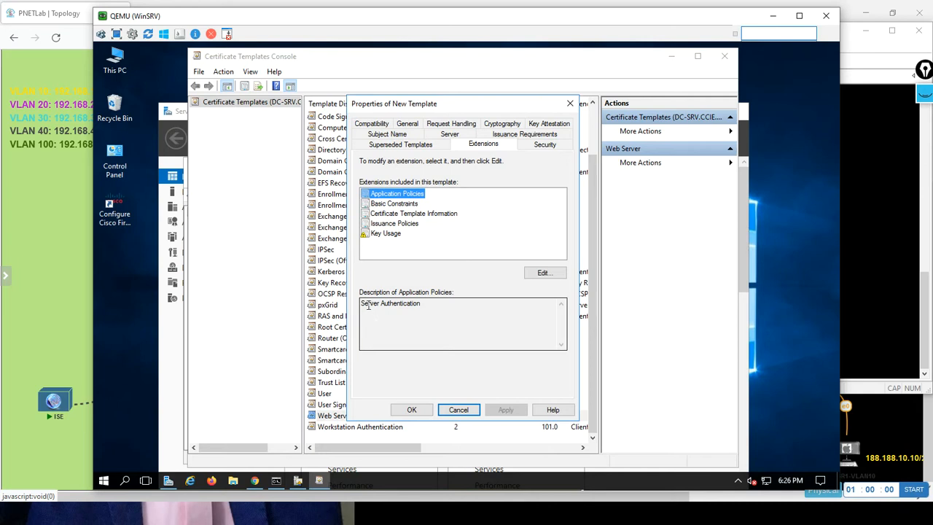
Inspect the Application Policies extension and its list of available policies, closing without changes.
{"action": "left_click_drag", "start_coordinate": [362, 303], "coordinate": [421, 302]}
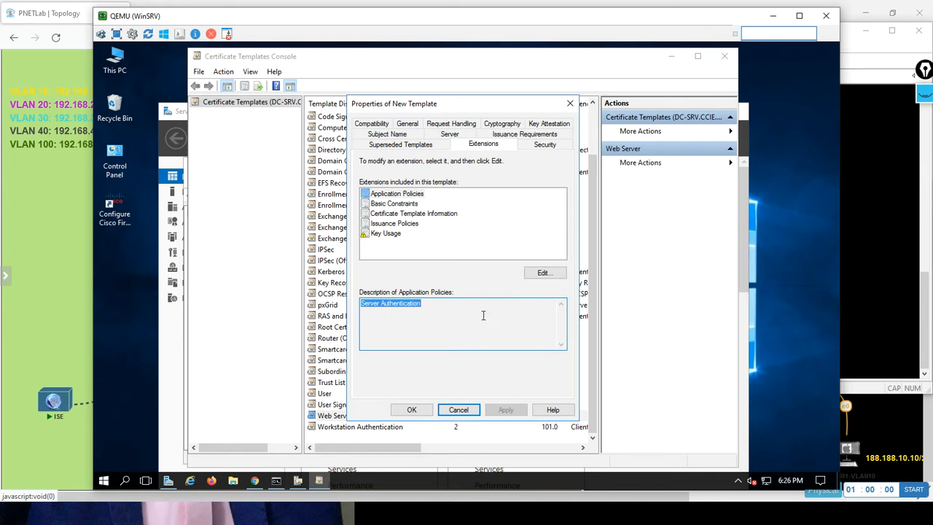
{"action": "left_click", "coordinate": [544, 274]}
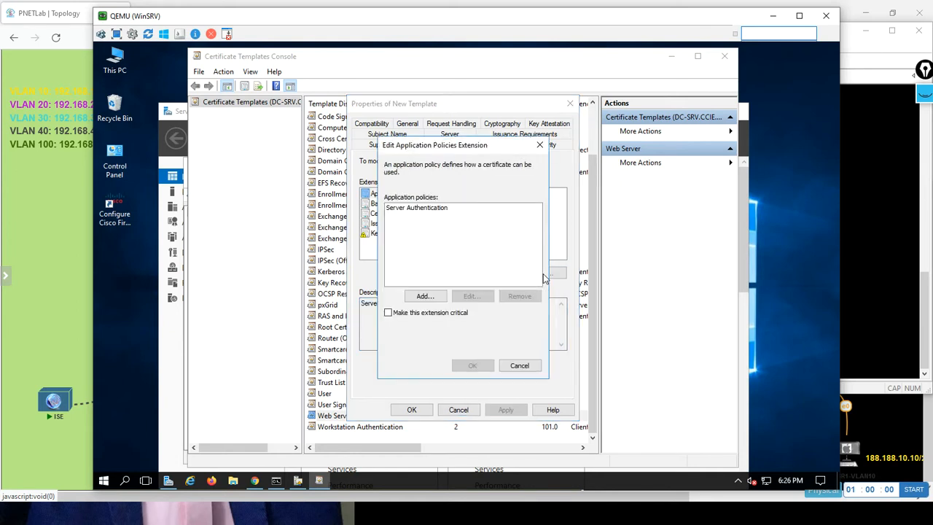
{"action": "left_click", "coordinate": [435, 297]}
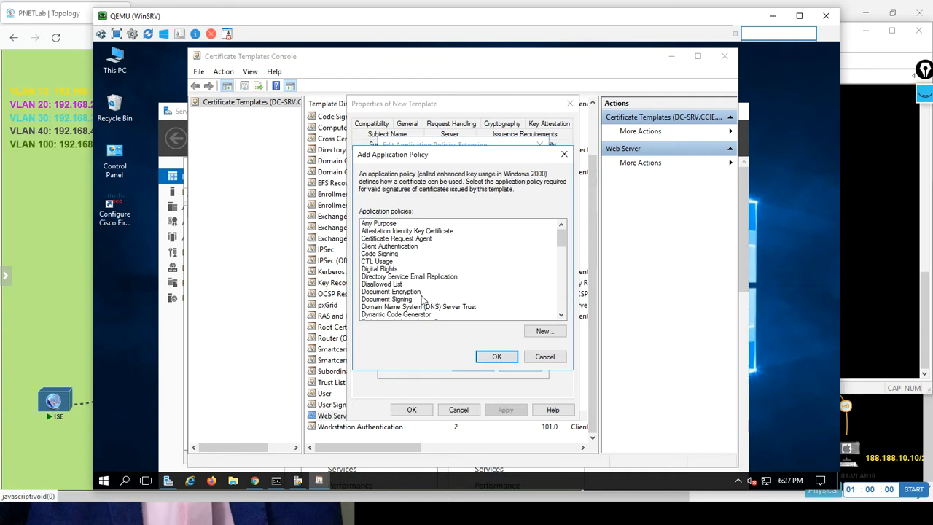
{"action": "left_click_drag", "start_coordinate": [561, 245], "coordinate": [554, 298]}
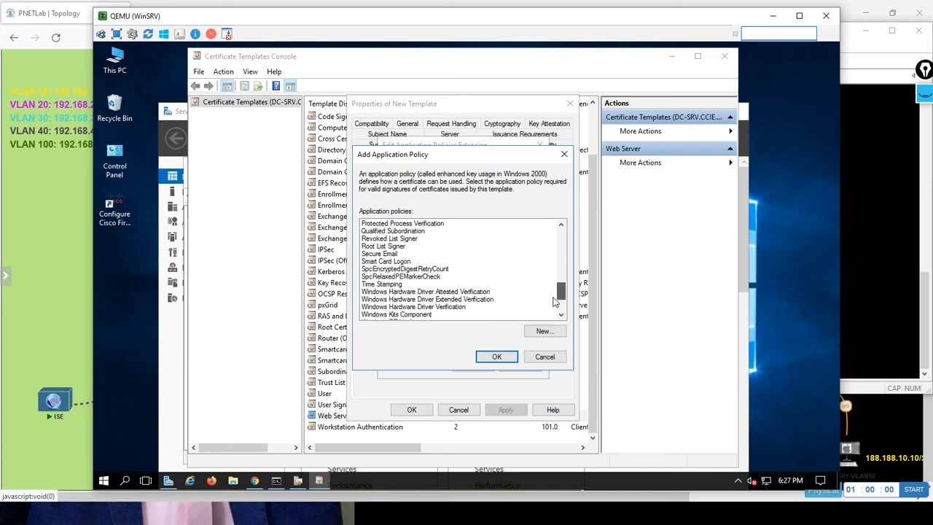
{"action": "left_click", "coordinate": [542, 357]}
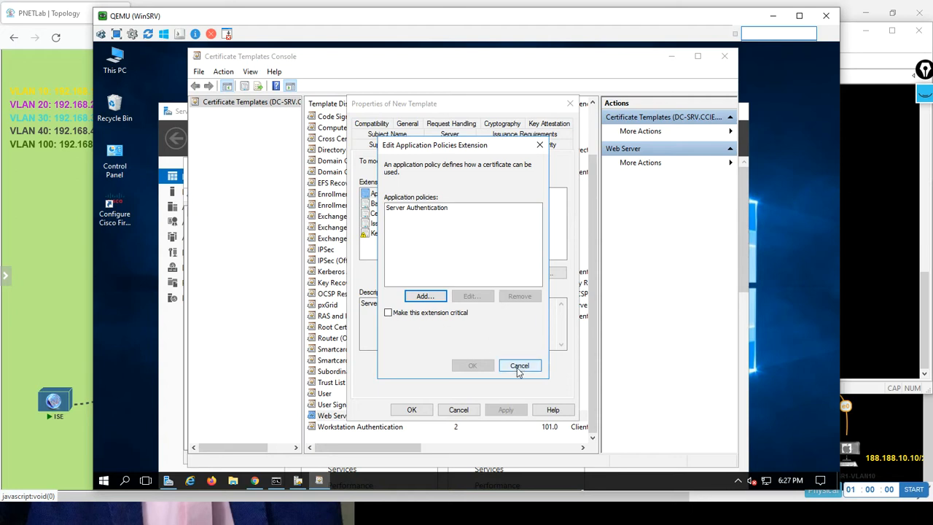
{"action": "left_click", "coordinate": [519, 368]}
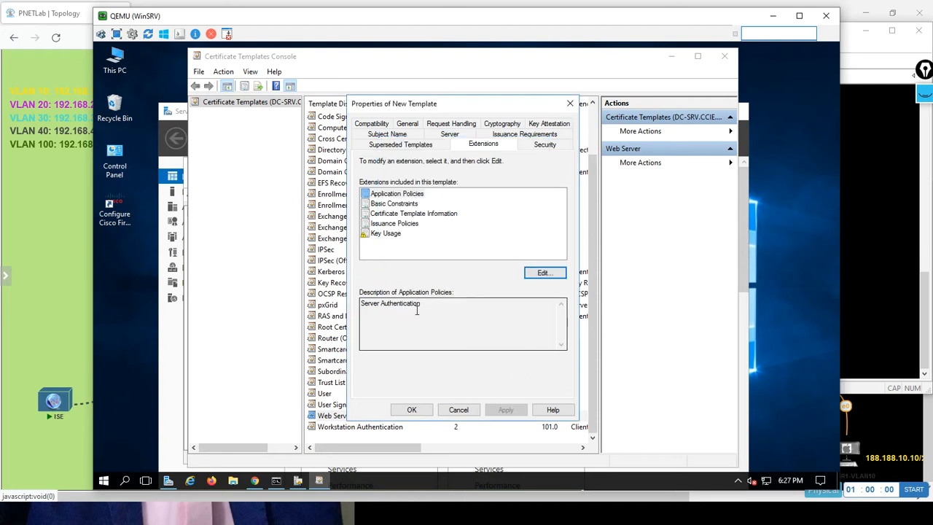
{"action": "left_click", "coordinate": [404, 194]}
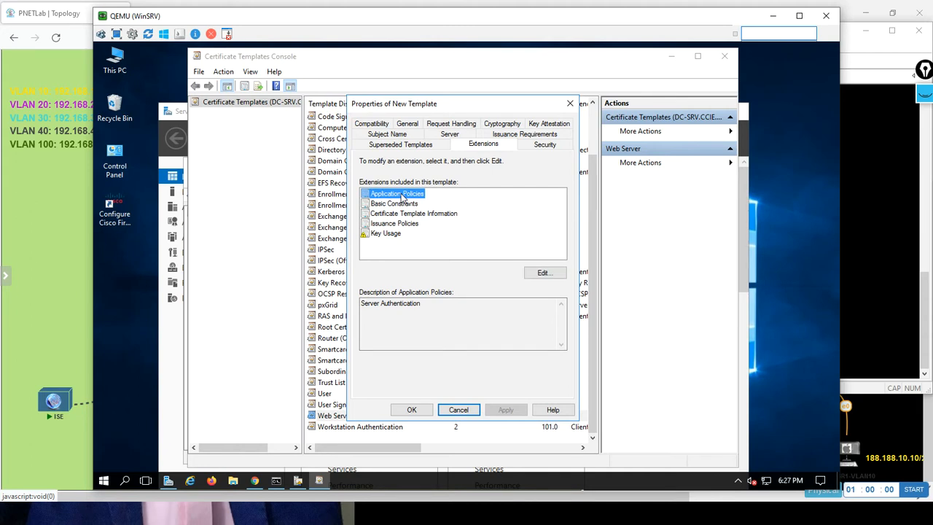
Add Client Authentication to the application policies, then apply and save the ISE-pxGrid template.
{"action": "left_click", "coordinate": [542, 274]}
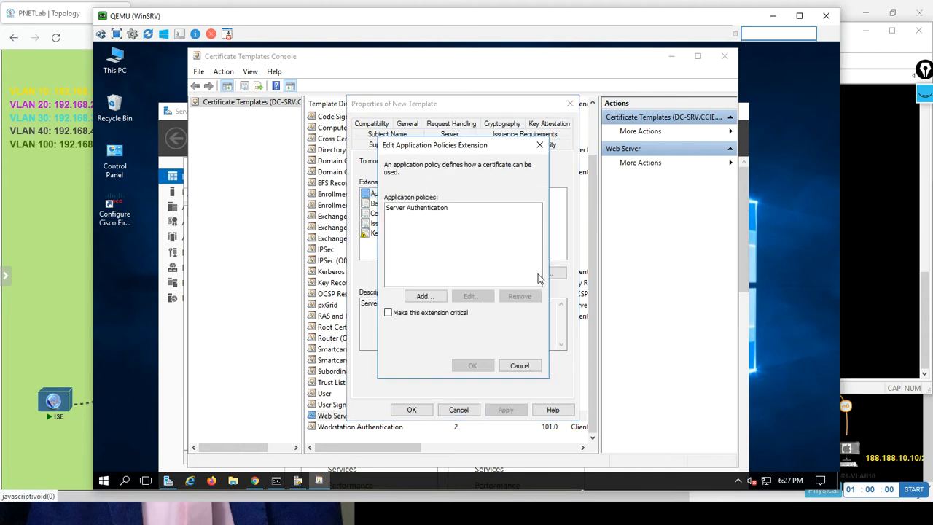
{"action": "left_click", "coordinate": [424, 296]}
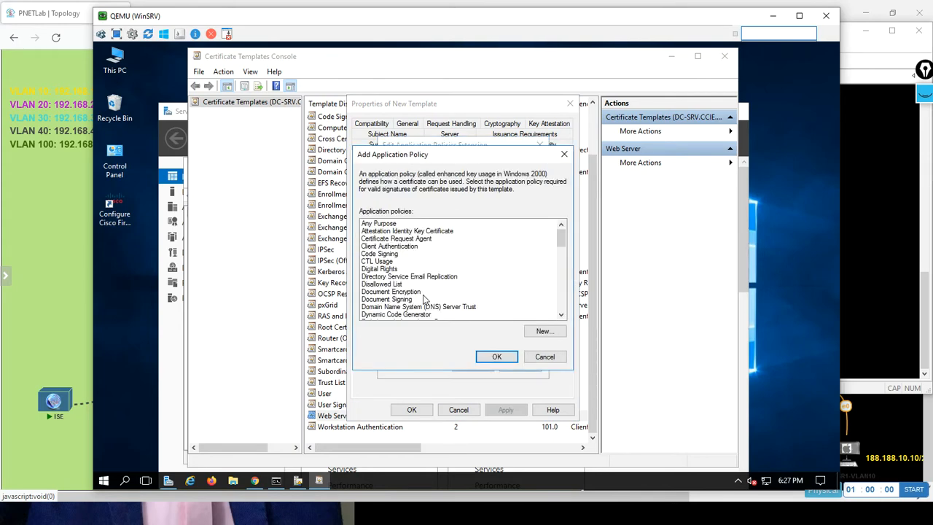
{"action": "left_click", "coordinate": [403, 248]}
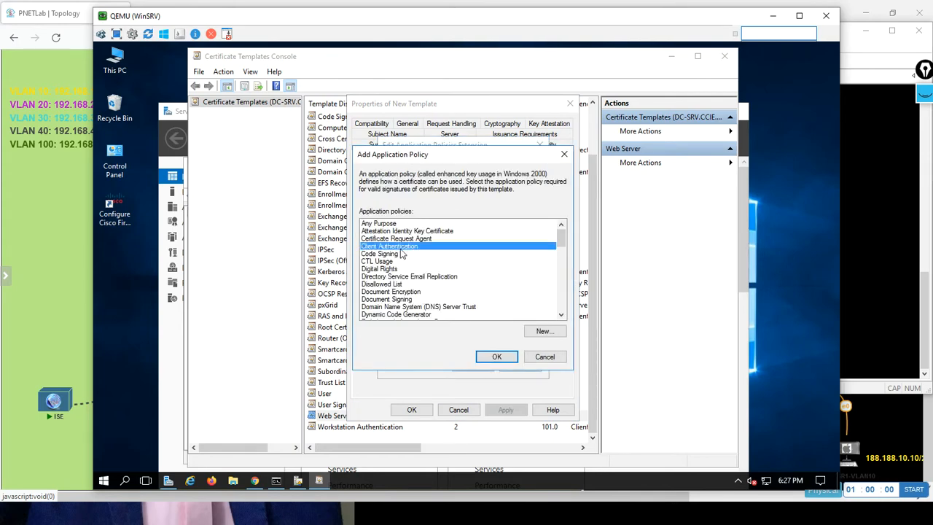
{"action": "left_click", "coordinate": [494, 357]}
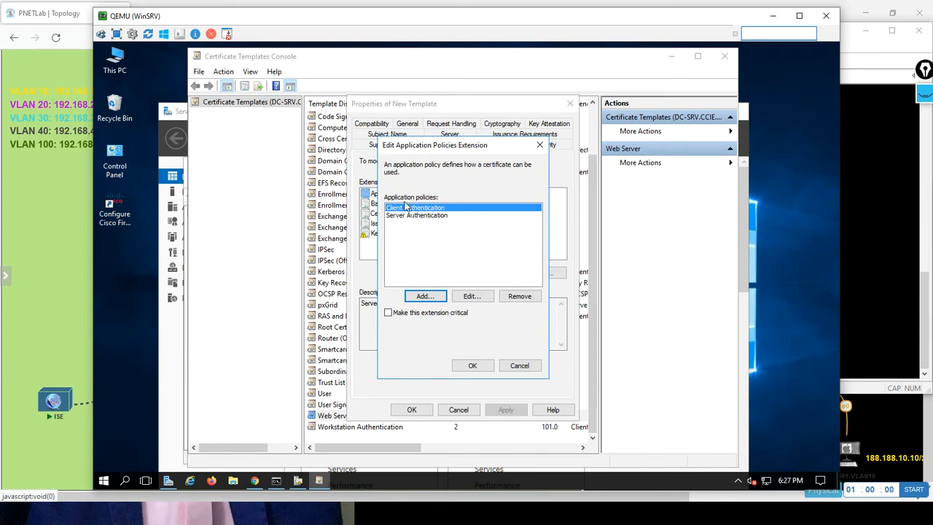
{"action": "left_click", "coordinate": [470, 365]}
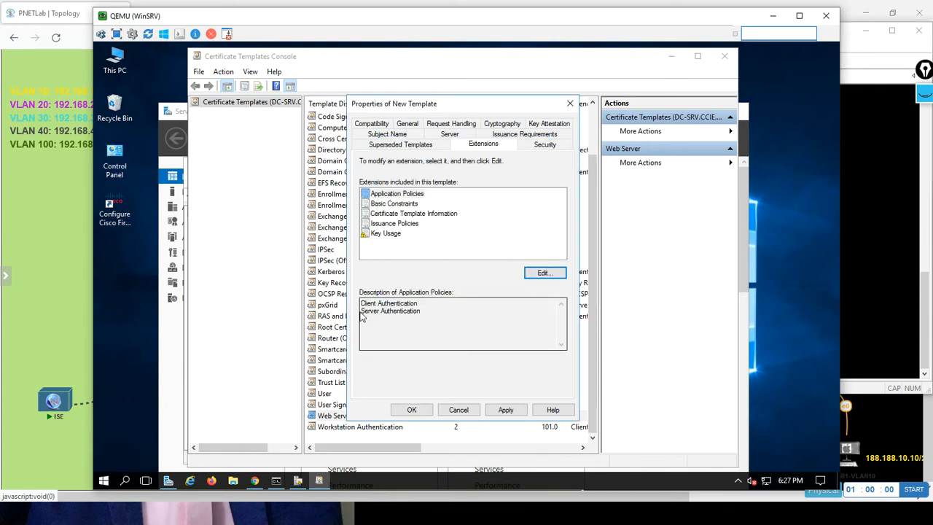
{"action": "left_click", "coordinate": [506, 410]}
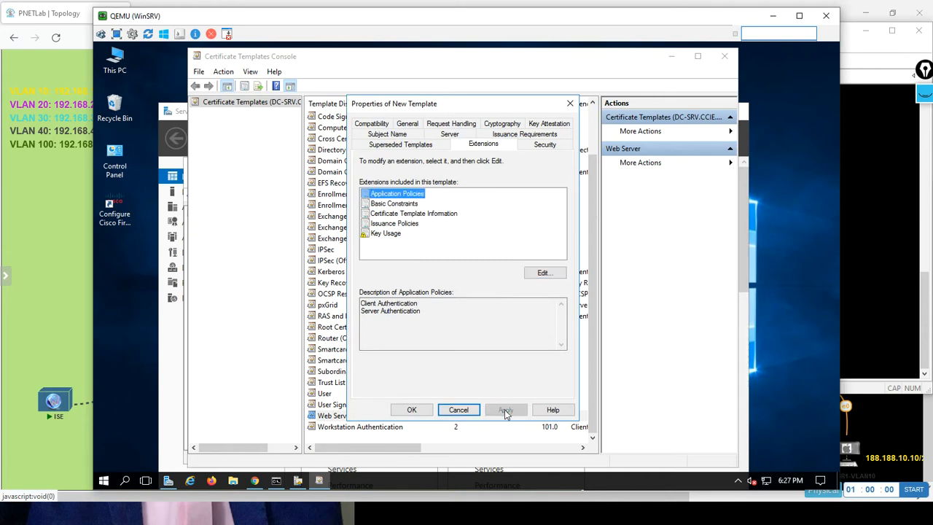
{"action": "left_click", "coordinate": [412, 410]}
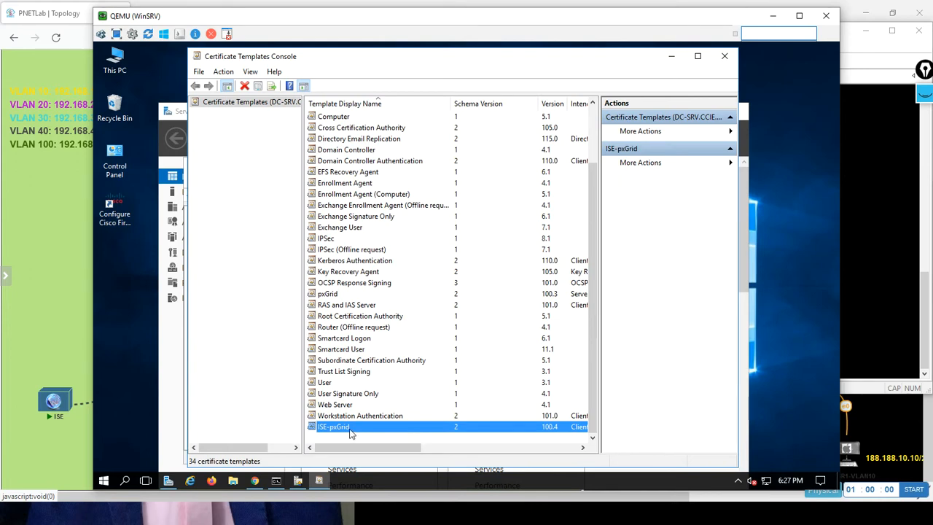
Close the Certificate Templates Console and bring up the Certificate Templates folder's New menu in certsrv.
{"action": "left_click", "coordinate": [725, 57]}
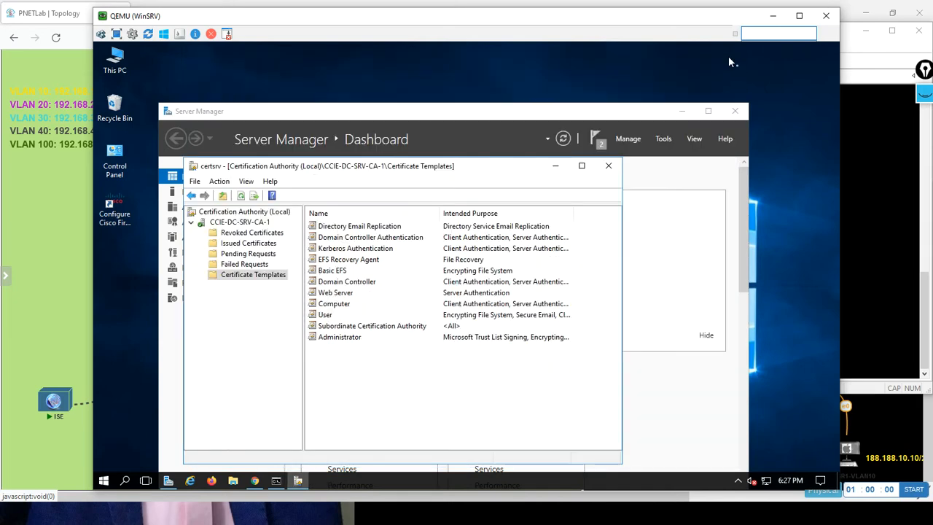
{"action": "right_click", "coordinate": [355, 356]}
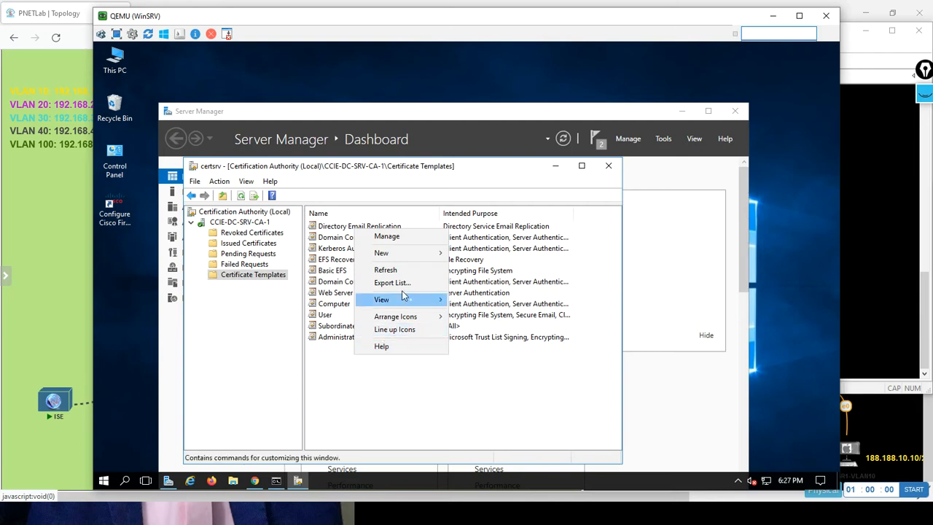
{"action": "right_click", "coordinate": [270, 278]}
{"action": "mouse_move", "coordinate": [306, 298]}
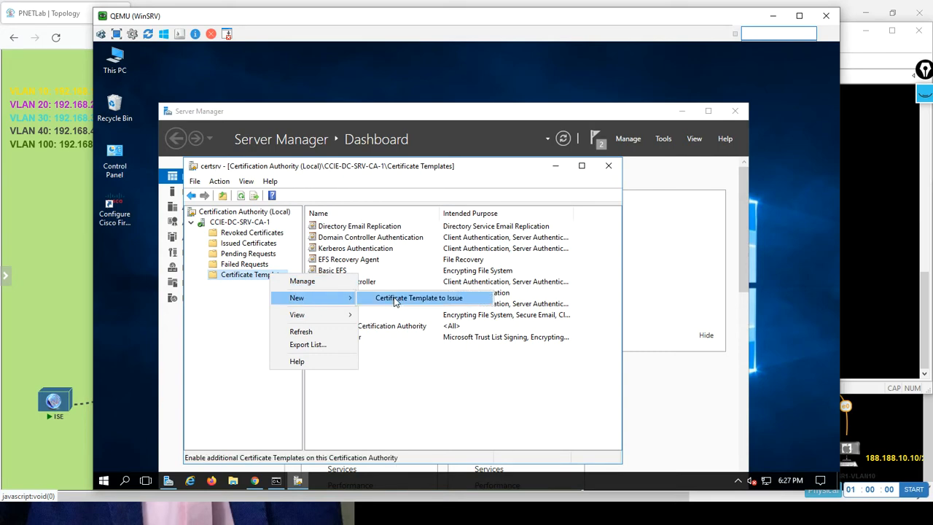
Enable the ISE-pxGrid certificate template for issuing on CCIE-DC-SRV-CA-1 and refresh the template list.
{"action": "left_click", "coordinate": [395, 302]}
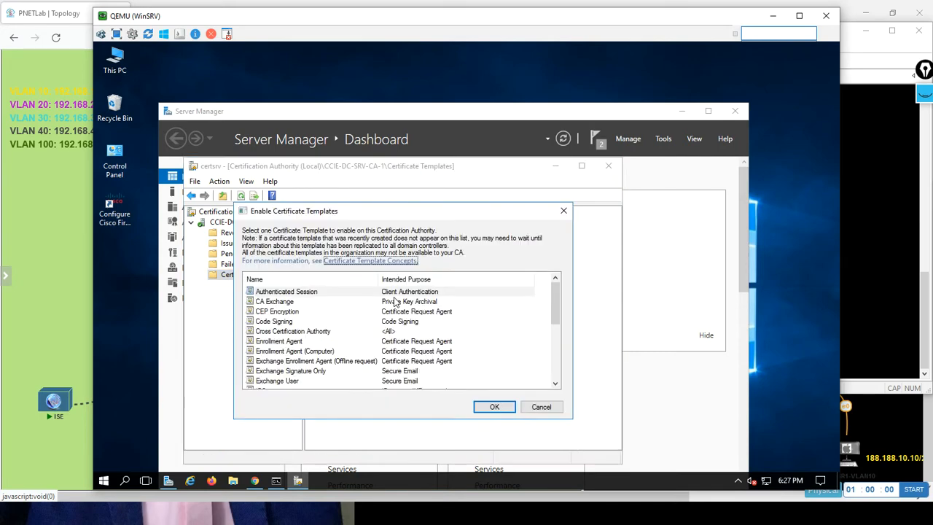
{"action": "left_click", "coordinate": [289, 322]}
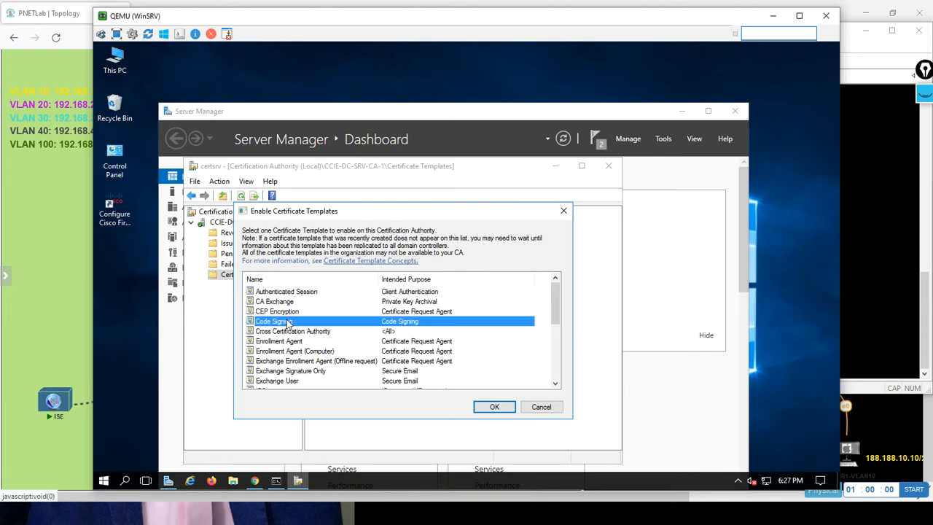
{"action": "type", "text": "ise"}
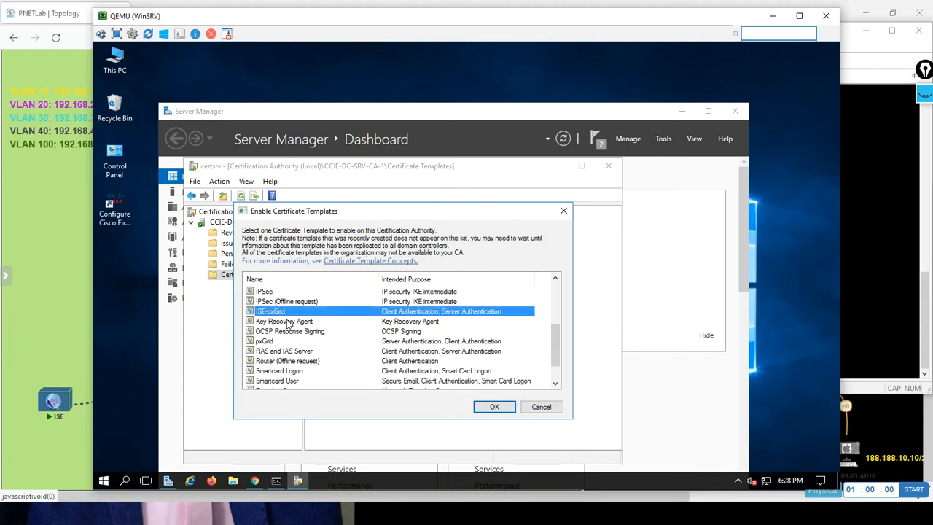
{"action": "left_click", "coordinate": [500, 410]}
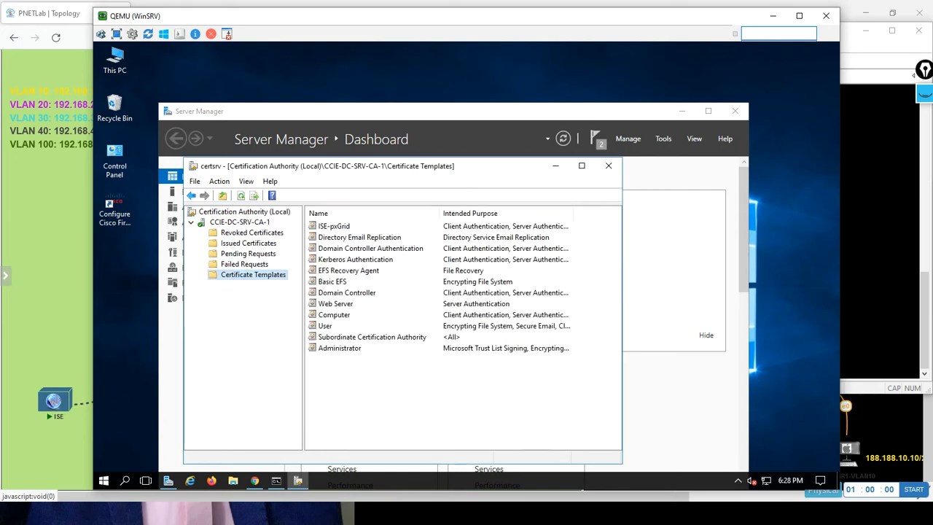
{"action": "right_click", "coordinate": [382, 377]}
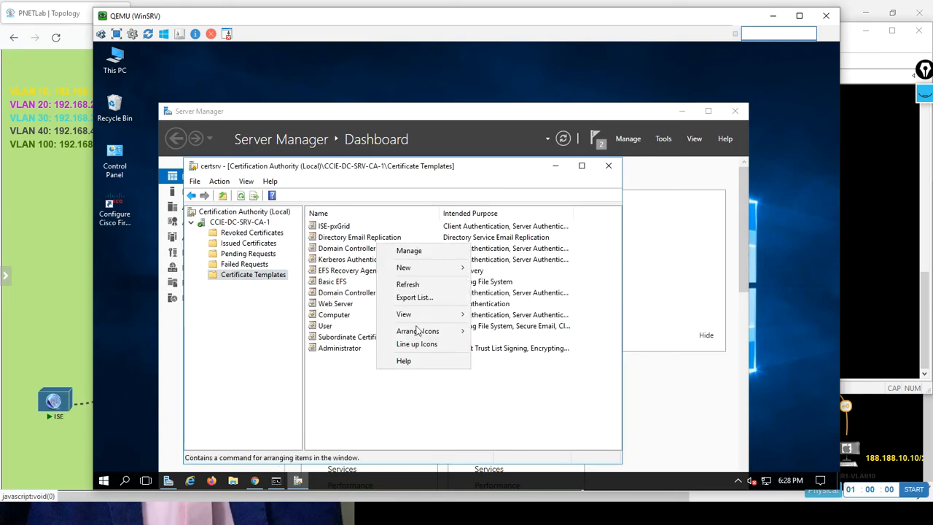
{"action": "left_click", "coordinate": [427, 287]}
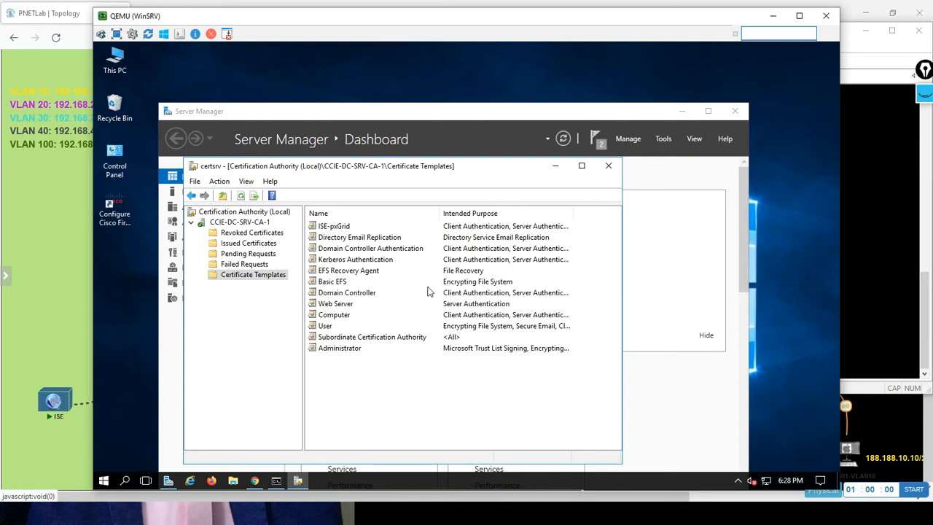
{"action": "key", "text": "alt+Tab"}
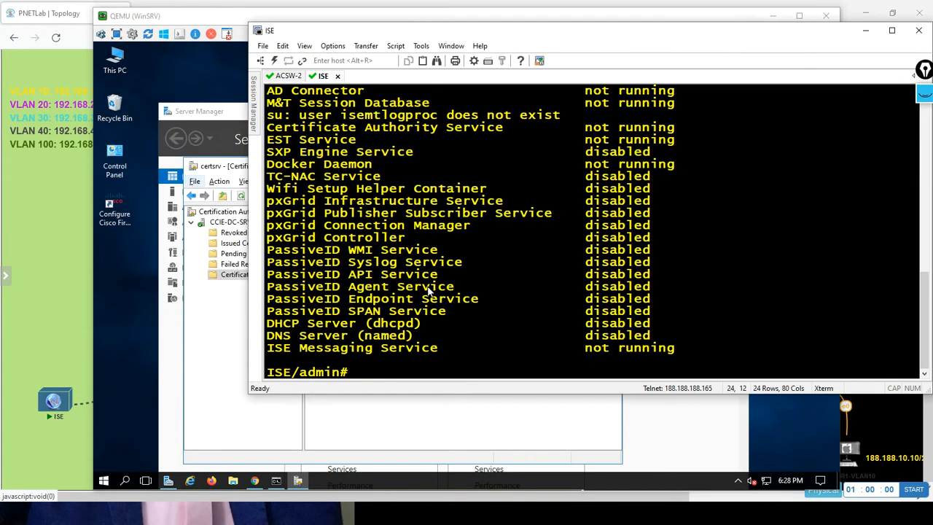
Rerun 'show application status ise' until Application Server, databases and Certificate Authority Service show running.
{"action": "type", "text": "show application status ise"}
{"action": "key", "text": "Return"}
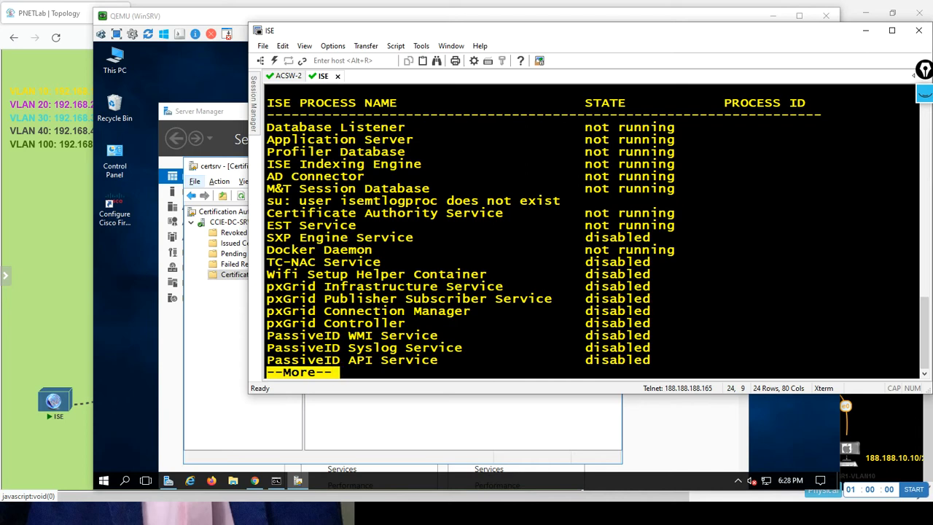
{"action": "key", "text": "space"}
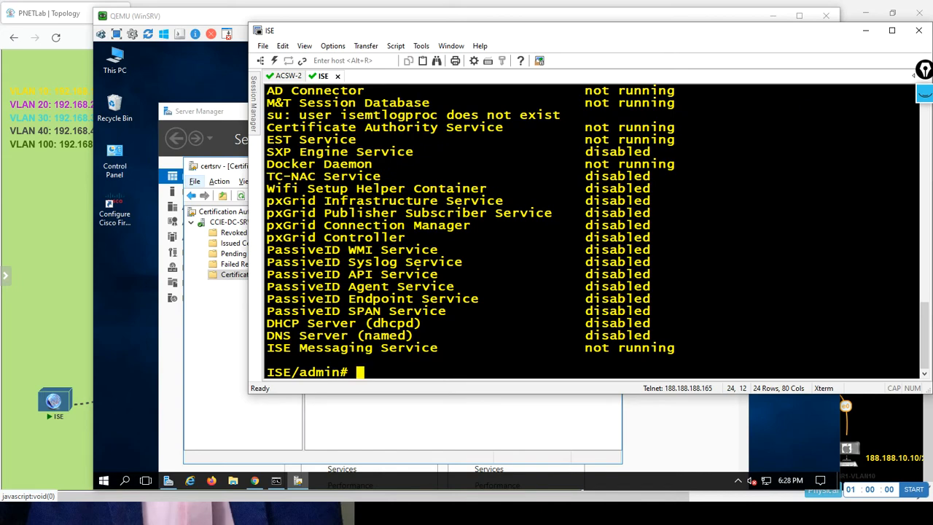
{"action": "key", "text": "Up"}
{"action": "key", "text": "Return"}
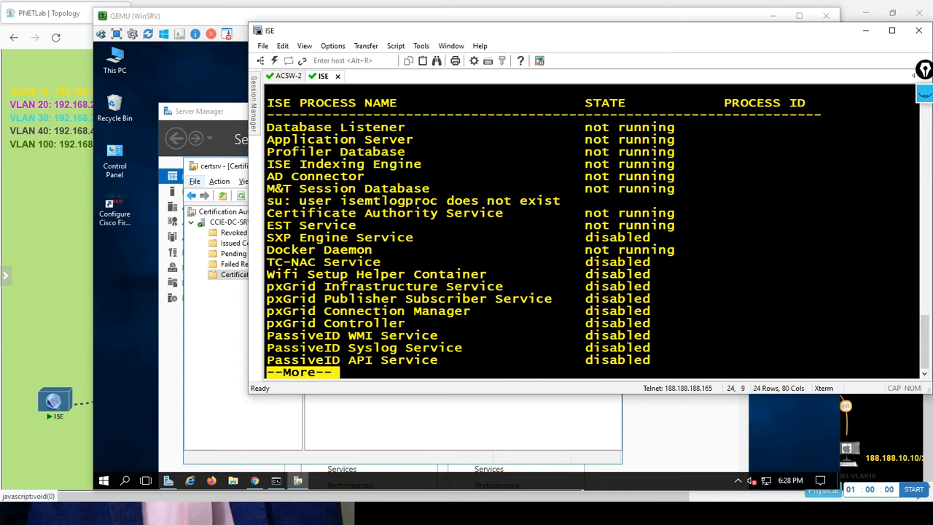
{"action": "key", "text": "space"}
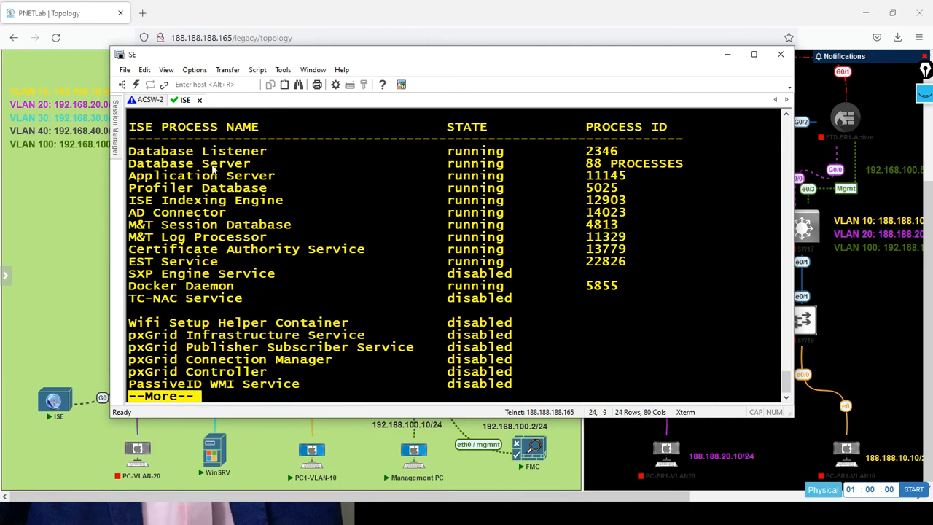
{"action": "left_click_drag", "start_coordinate": [131, 179], "coordinate": [284, 184]}
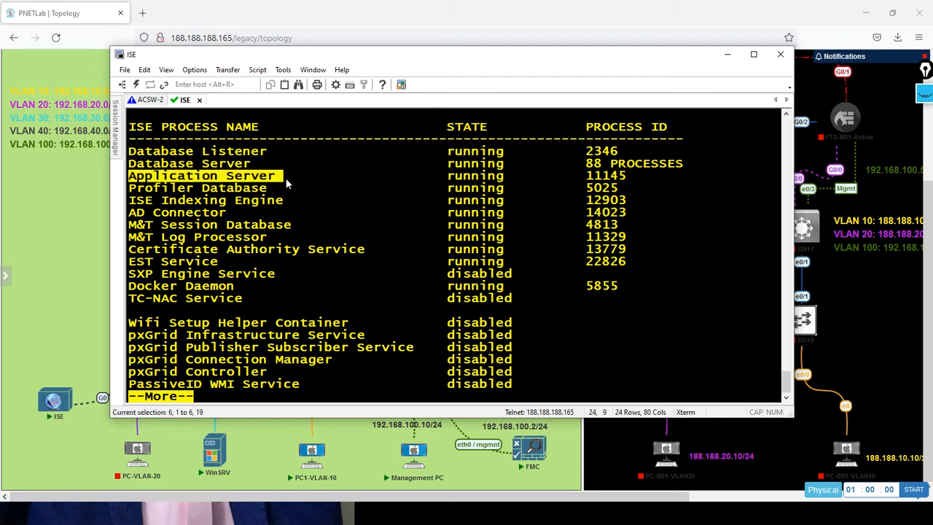
{"action": "triple_click", "coordinate": [472, 180]}
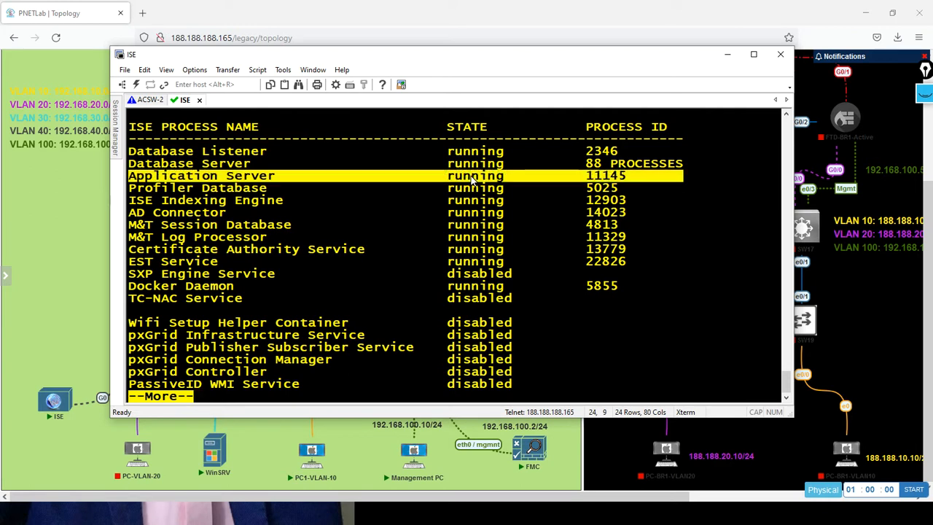
{"action": "left_click", "coordinate": [472, 181]}
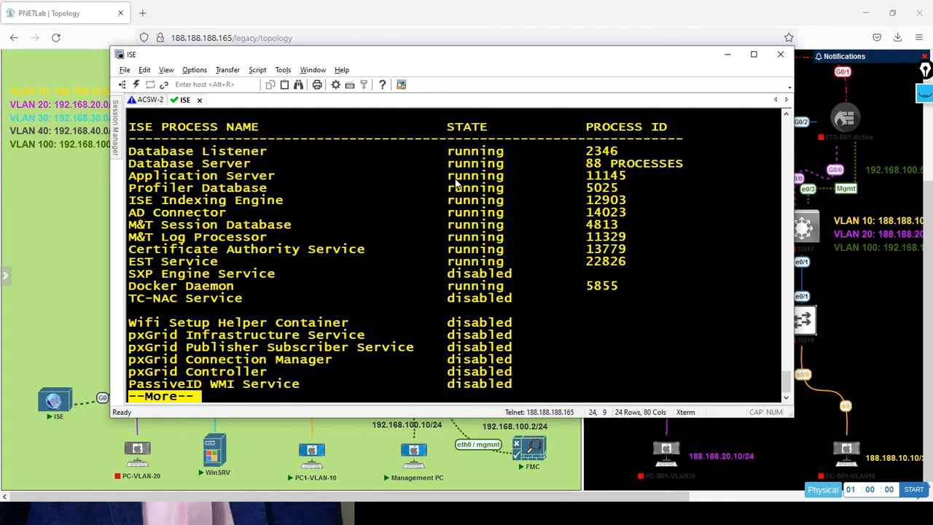
{"action": "key", "text": "alt+Tab"}
{"action": "key", "text": "alt+Tab"}
{"action": "key", "text": "alt+Tab"}
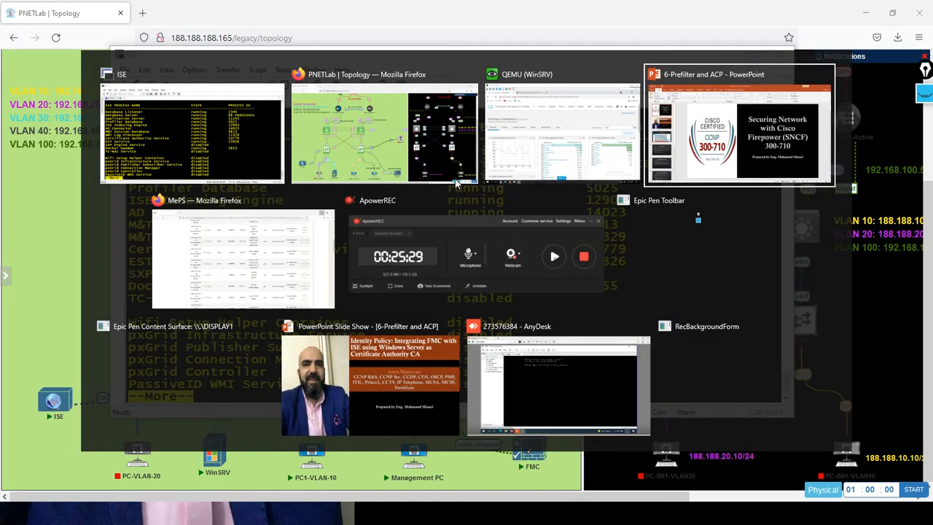
Open the ISE admin login page at 192.168.40.200 in Firefox on WinSRV.
{"action": "left_click", "coordinate": [511, 113]}
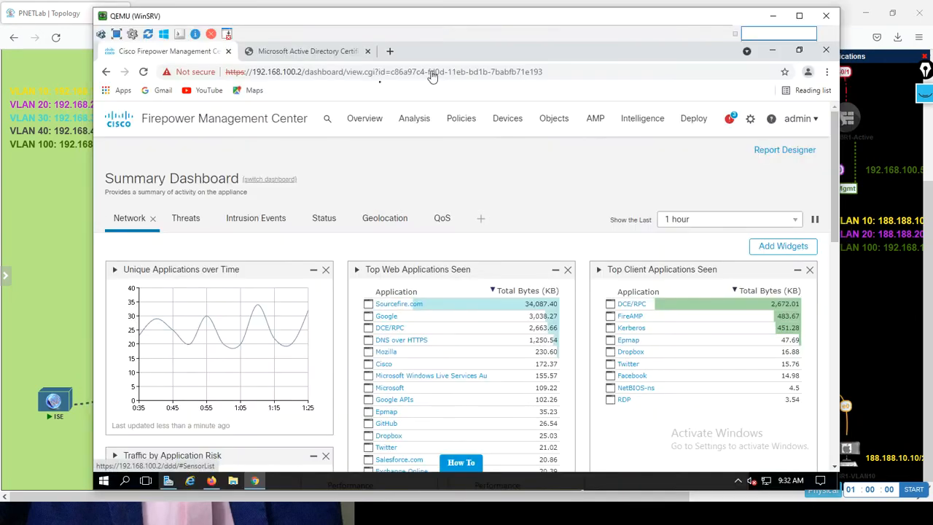
{"action": "left_click", "coordinate": [211, 481]}
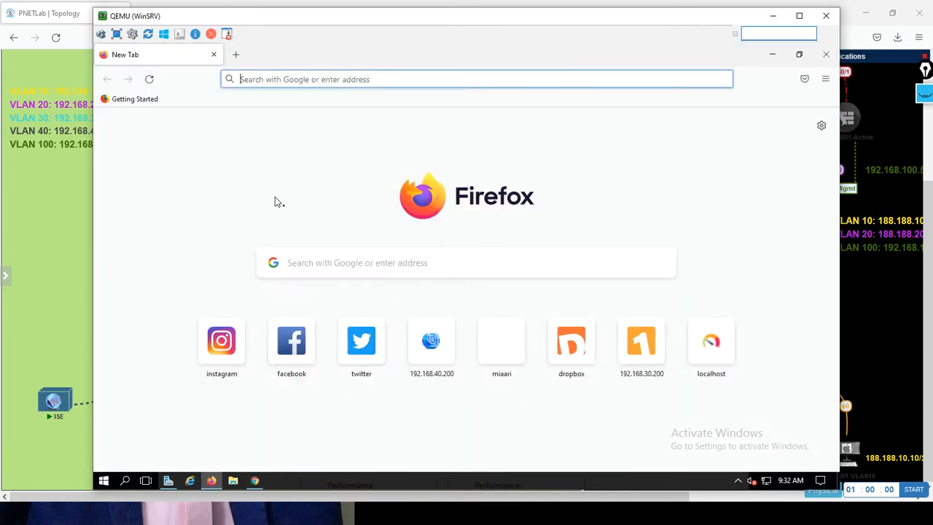
{"action": "type", "text": "192.168"}
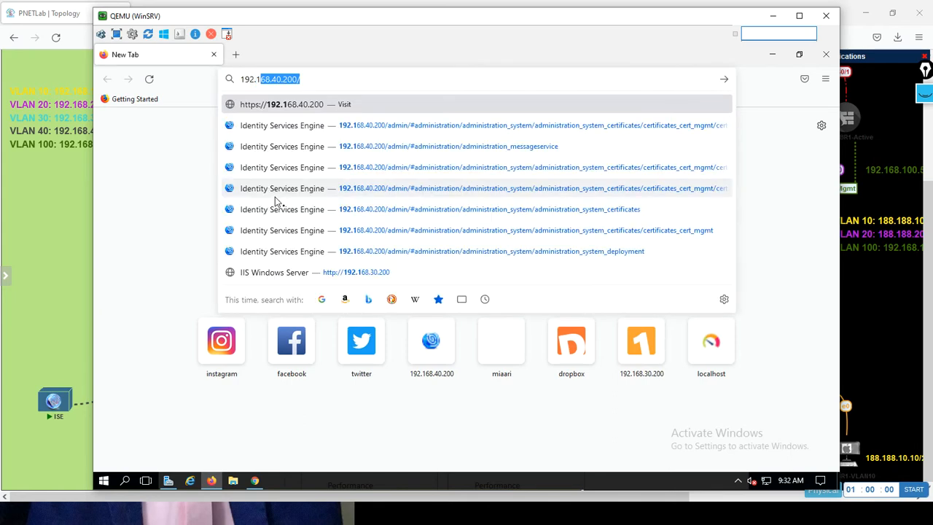
{"action": "type", "text": ".40.200"}
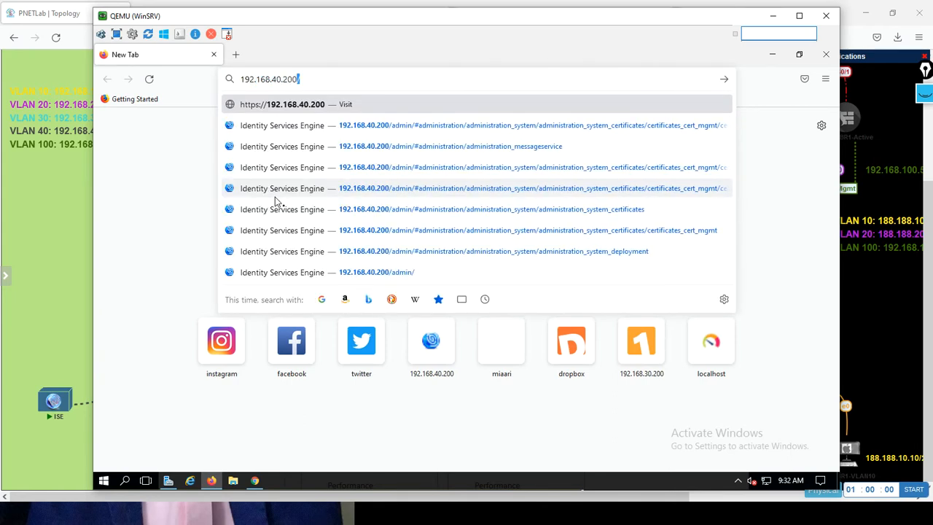
{"action": "key", "text": "Return"}
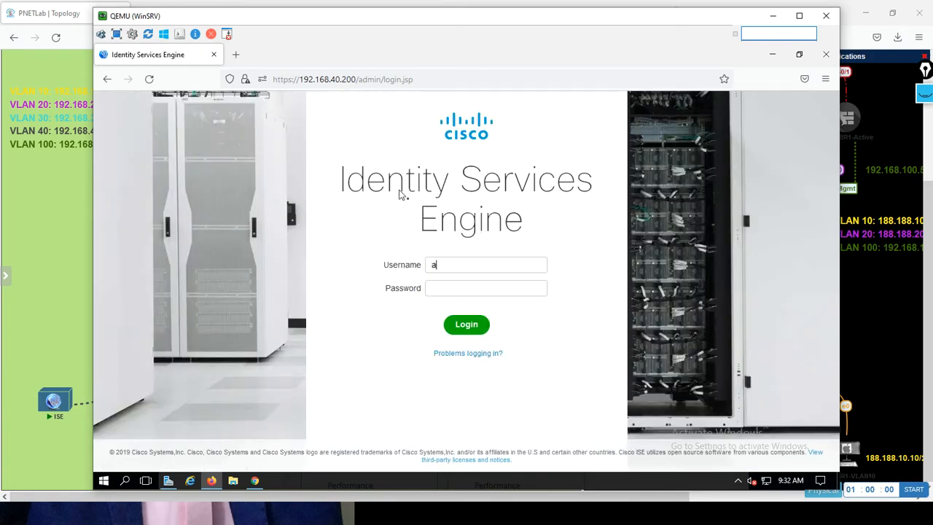
Log in as admin with the account password and decline saving the login.
{"action": "key", "text": "Tab"}
{"action": "type", "text": "C"}
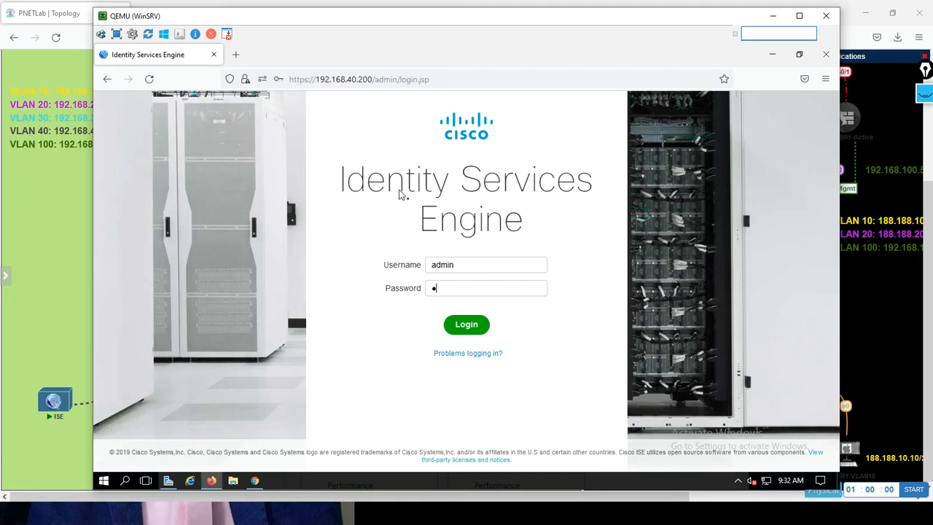
{"action": "type", "text": "●●●●●●"}
{"action": "key", "text": "Return"}
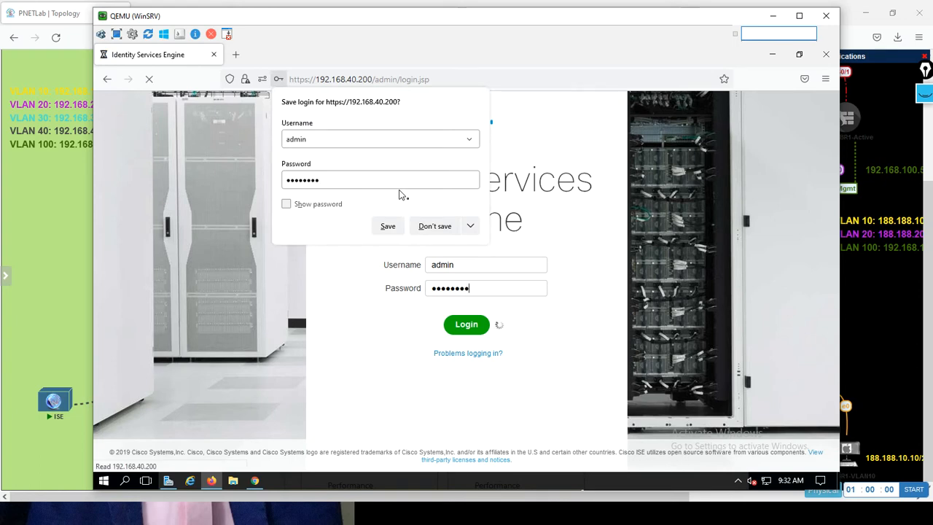
{"action": "left_click", "coordinate": [427, 226]}
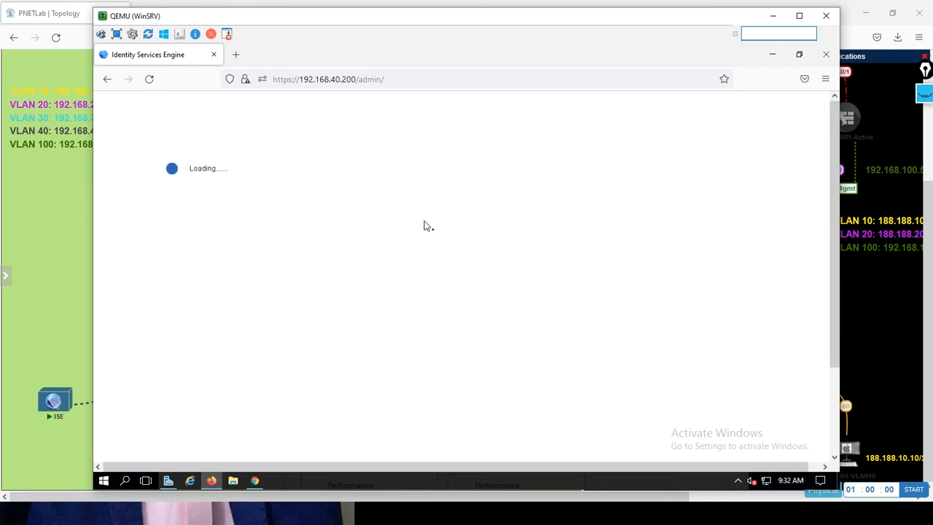
{"action": "key", "text": "alt+Tab"}
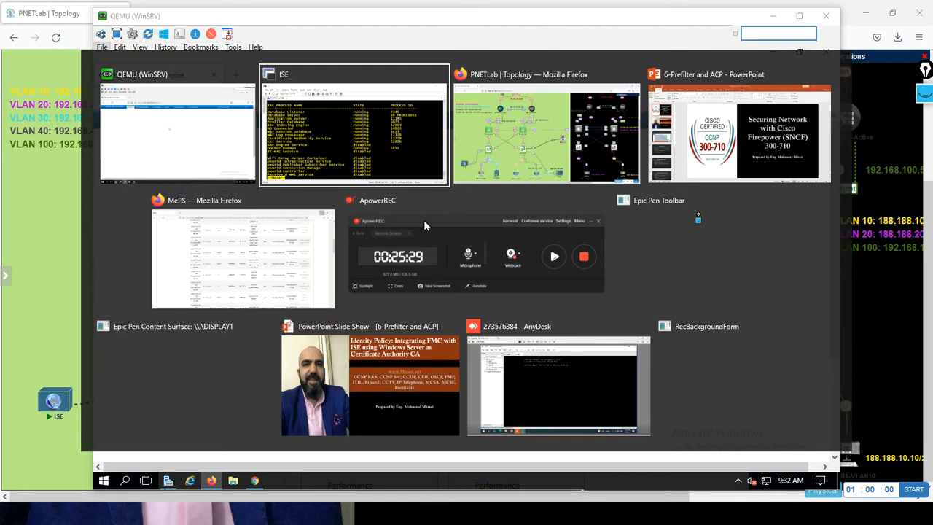
{"action": "key", "text": "alt+Tab"}
{"action": "key", "text": "alt+Tab"}
{"action": "key", "text": "alt+Tab"}
{"action": "key", "text": "alt+Tab"}
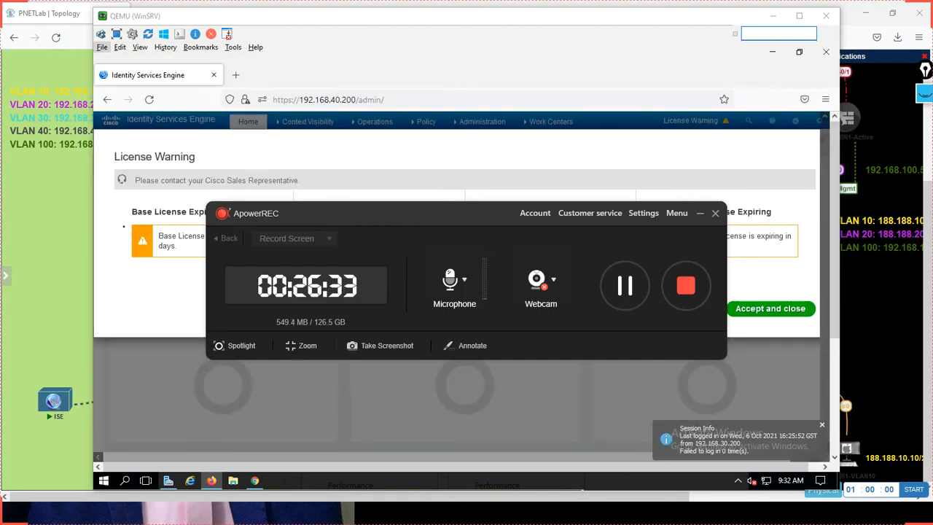
Hide the recorder window and accept the ISE license warning about licenses expiring in 89 days.
{"action": "left_click", "coordinate": [118, 222]}
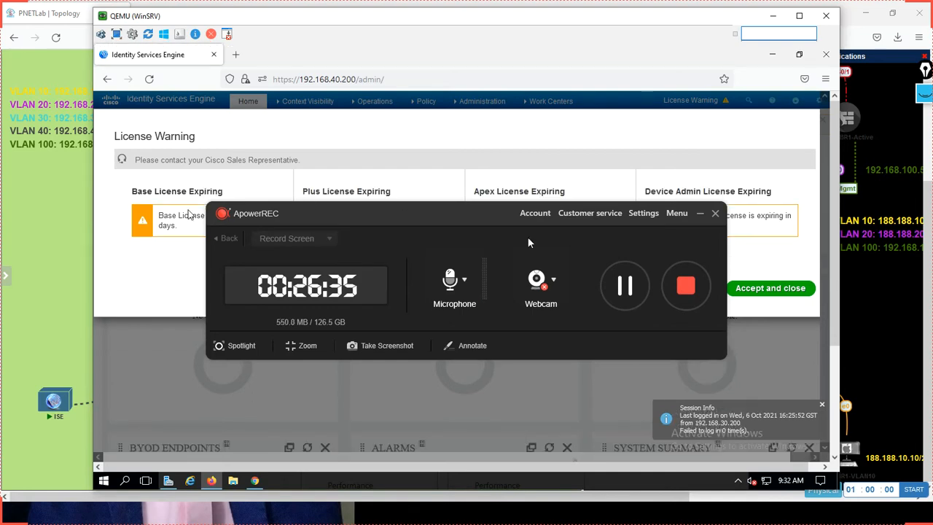
{"action": "left_click", "coordinate": [700, 212]}
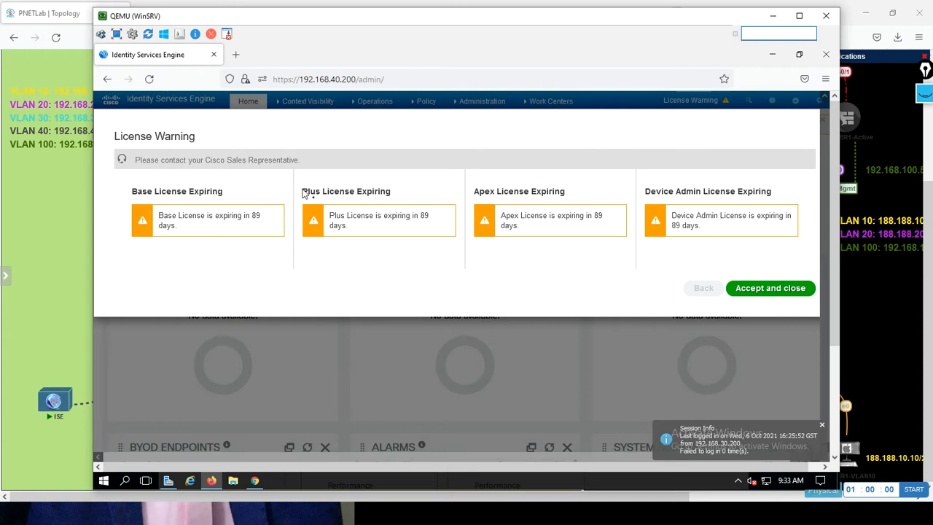
{"action": "left_click_drag", "start_coordinate": [384, 187], "coordinate": [390, 188]}
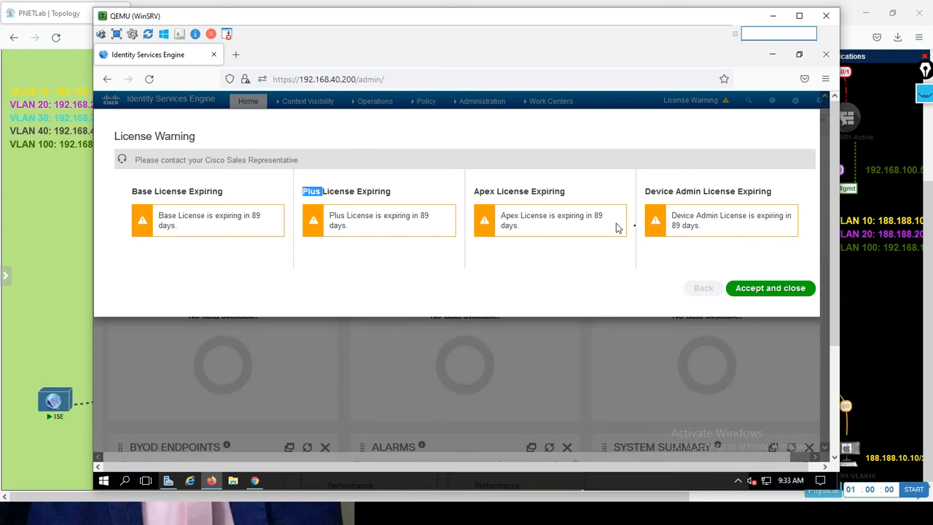
{"action": "left_click", "coordinate": [749, 292]}
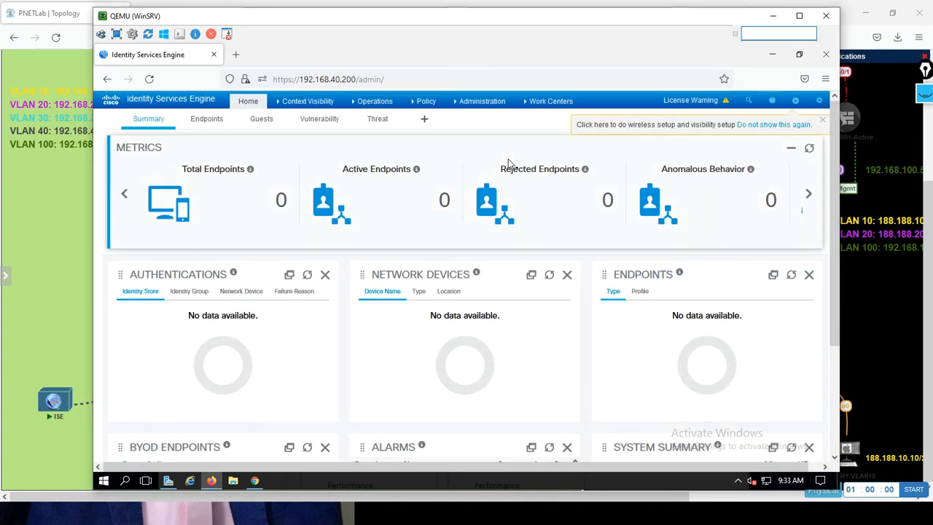
Expand the Policy and Administration menus to reveal System deployment and pxGrid Services options.
{"action": "left_click", "coordinate": [427, 100]}
{"action": "left_click", "coordinate": [464, 102]}
{"action": "left_click", "coordinate": [75, 230]}
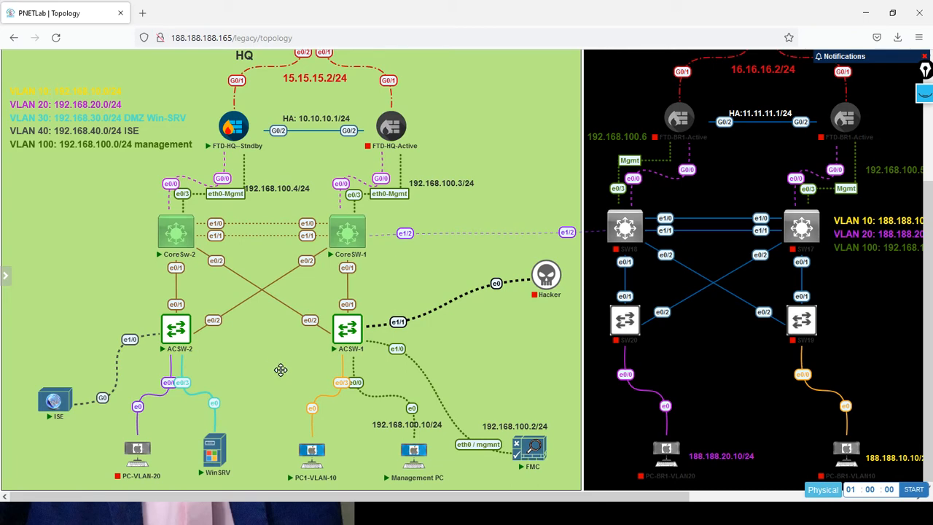
{"action": "key", "text": "alt+Tab"}
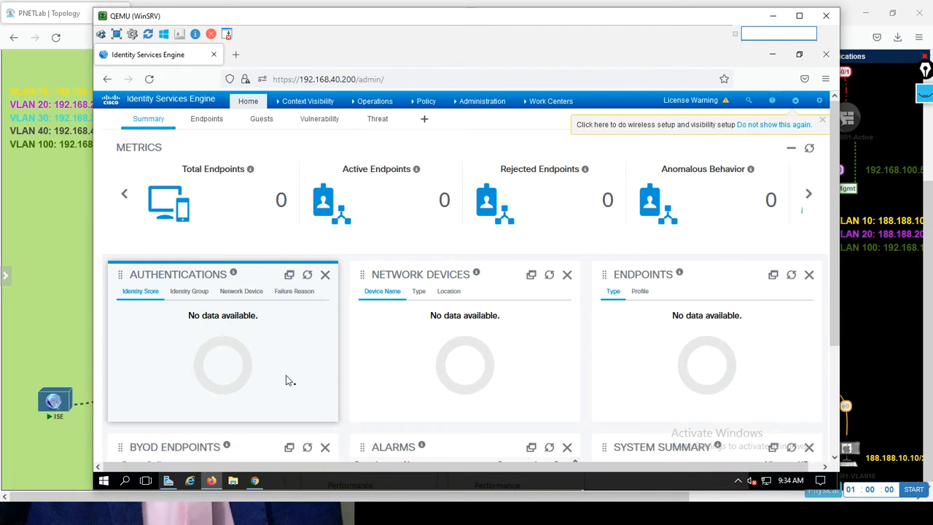
{"action": "mouse_move", "coordinate": [457, 108]}
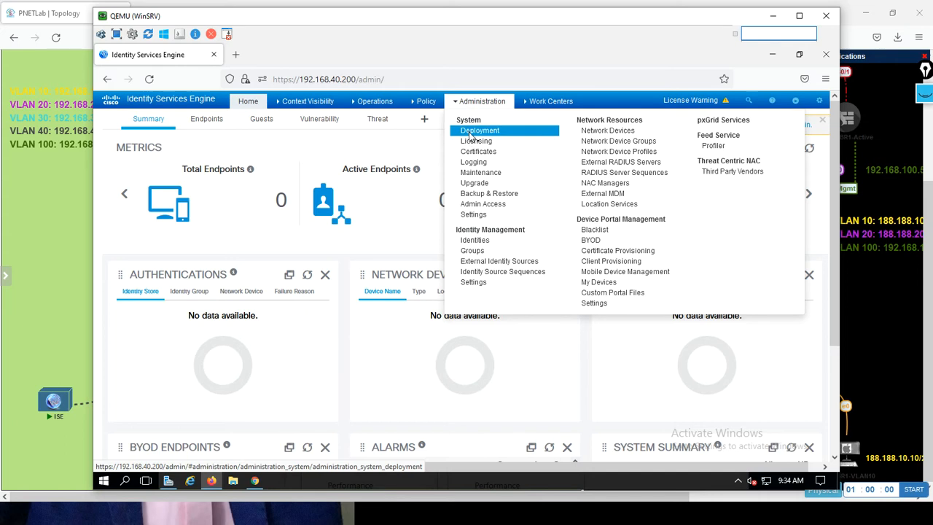
Go to Administration > System > Deployment and dismiss the standalone-mode notice for node ISE.
{"action": "left_click", "coordinate": [470, 132]}
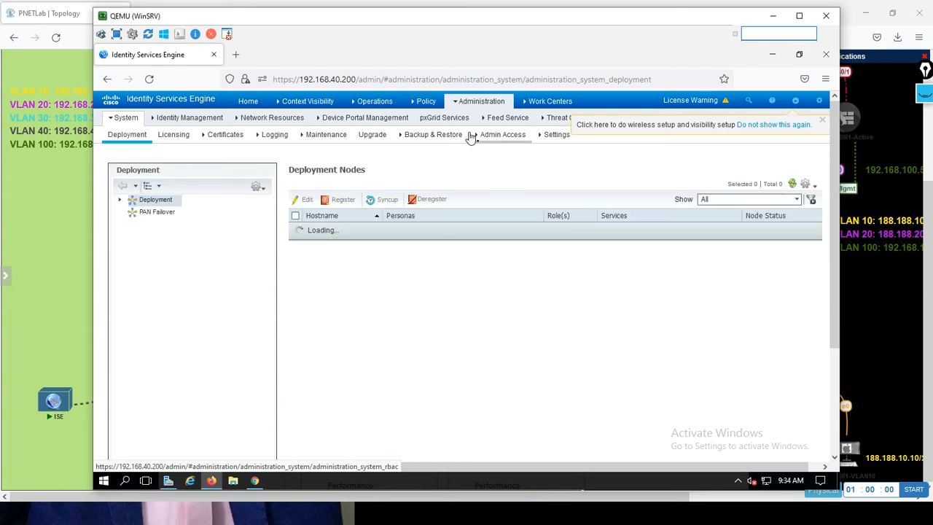
{"action": "left_click", "coordinate": [473, 137]}
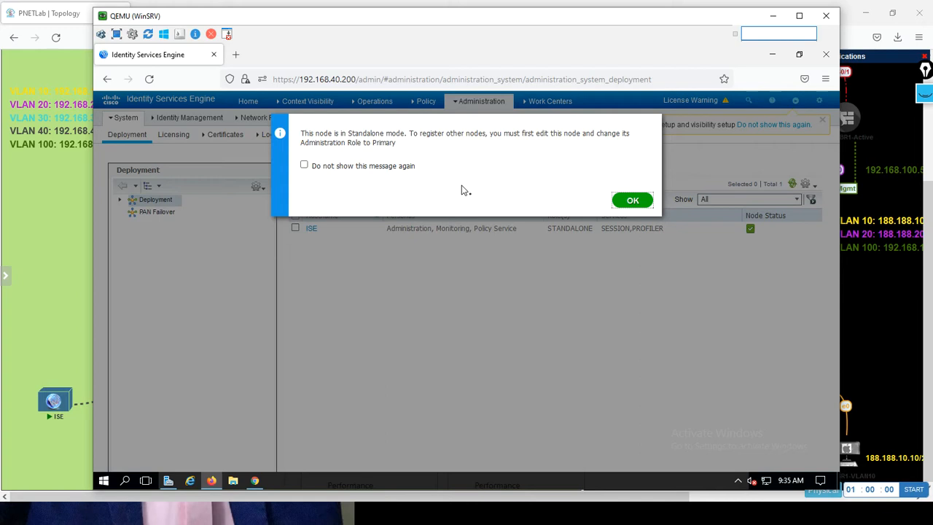
{"action": "left_click", "coordinate": [635, 201]}
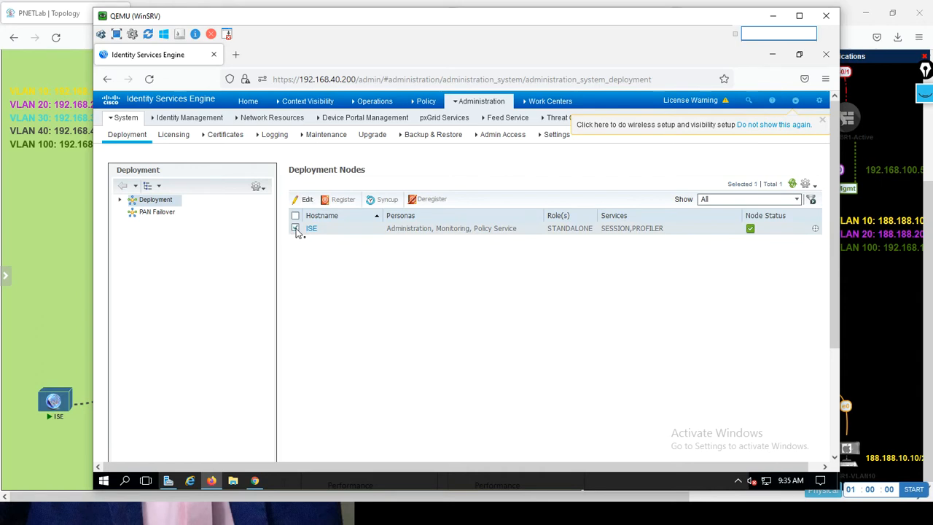
Edit node ISE to enable the pxGrid persona, make it Primary, and save.
{"action": "left_click", "coordinate": [306, 200]}
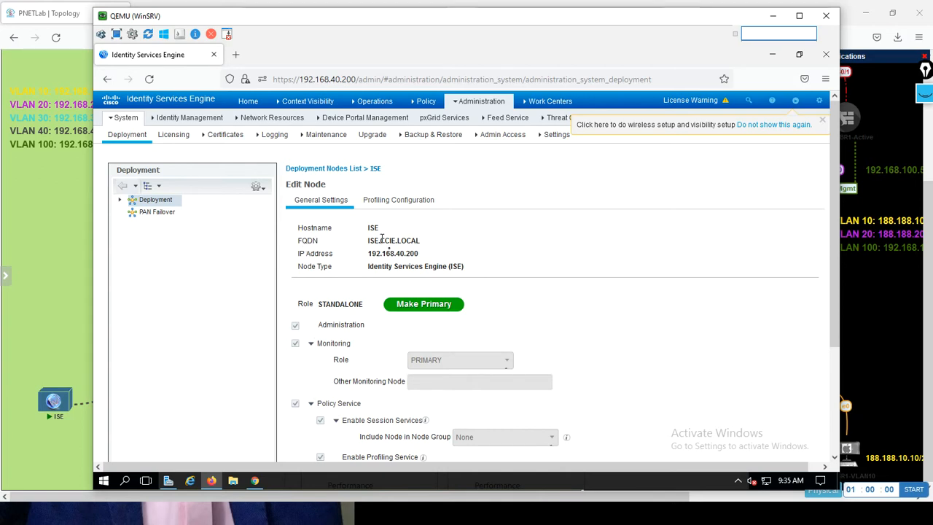
{"action": "double_click", "coordinate": [405, 240]}
{"action": "left_click", "coordinate": [540, 231]}
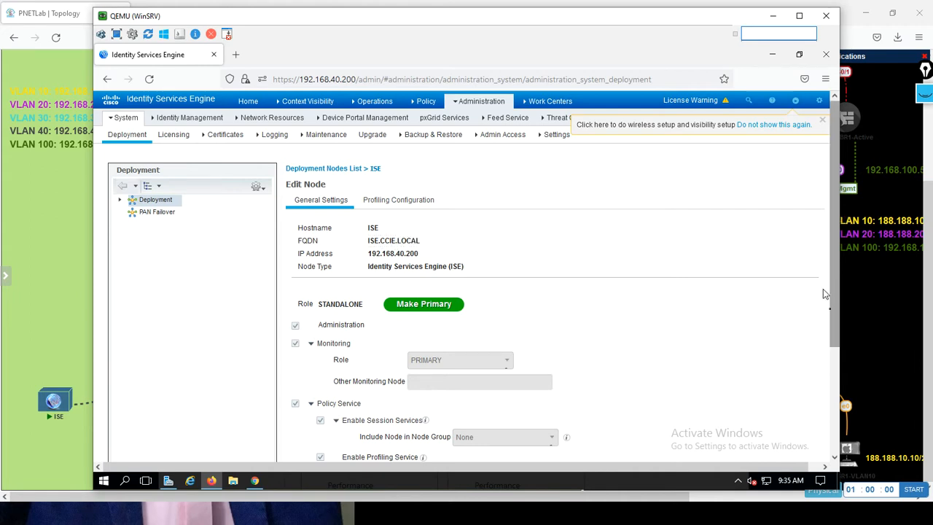
{"action": "scroll", "coordinate": [830, 285], "scroll_direction": "down", "scroll_amount": 3}
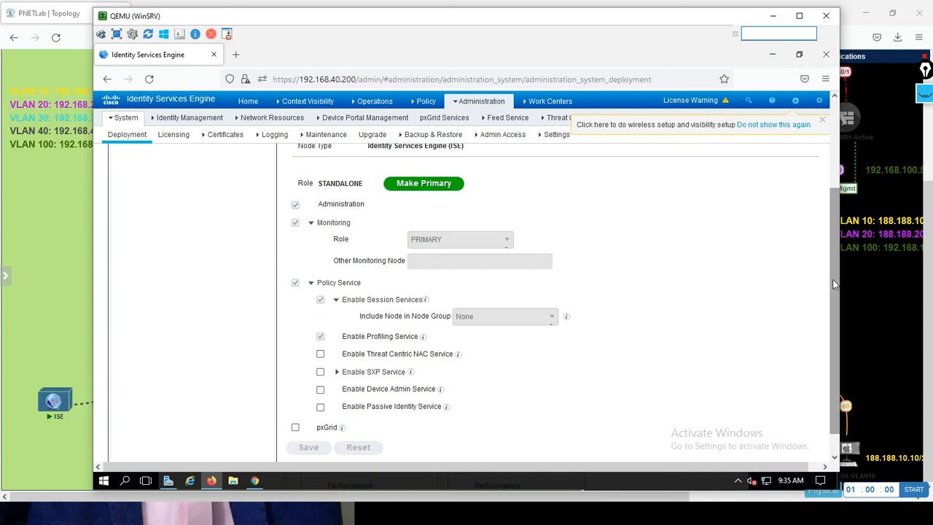
{"action": "left_click", "coordinate": [295, 429]}
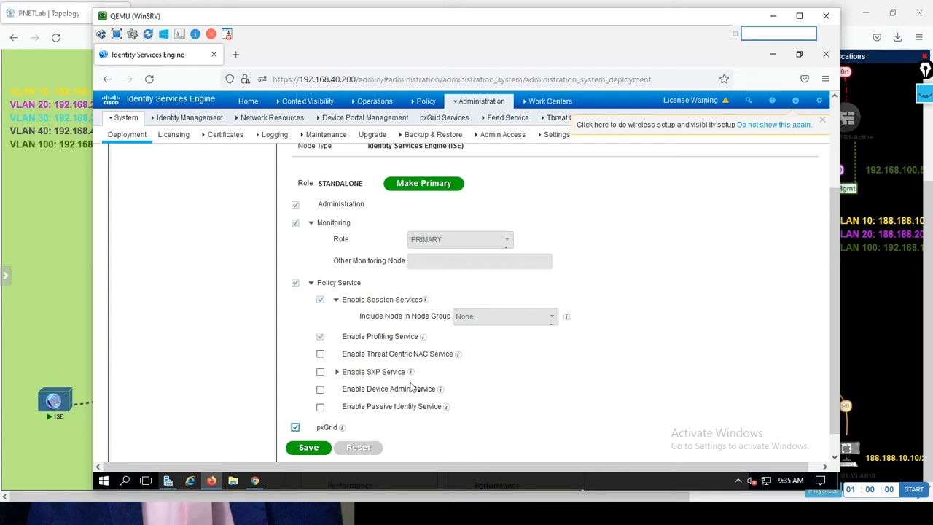
{"action": "left_click", "coordinate": [408, 187]}
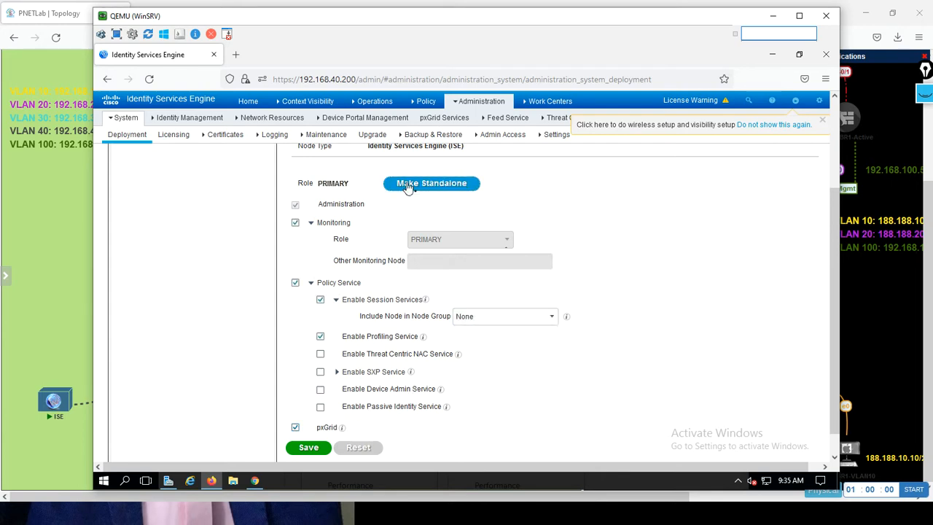
{"action": "left_click", "coordinate": [309, 448]}
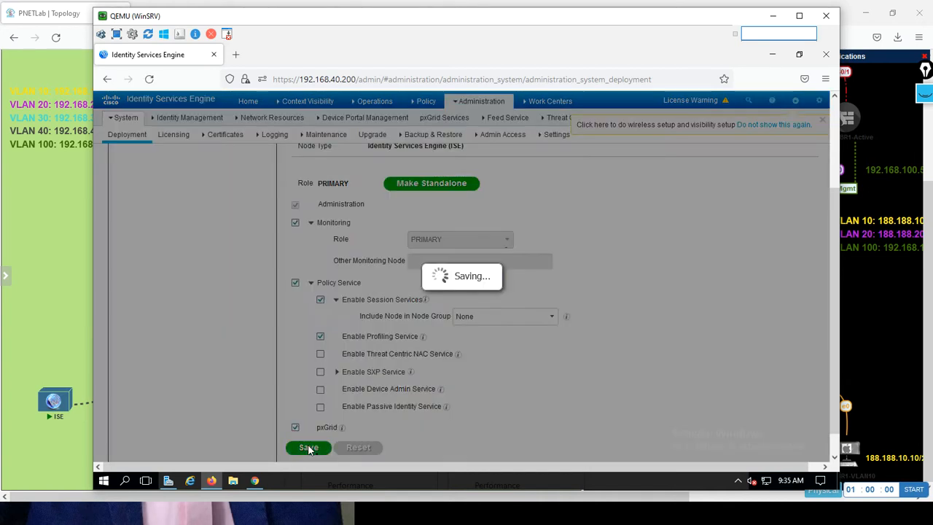
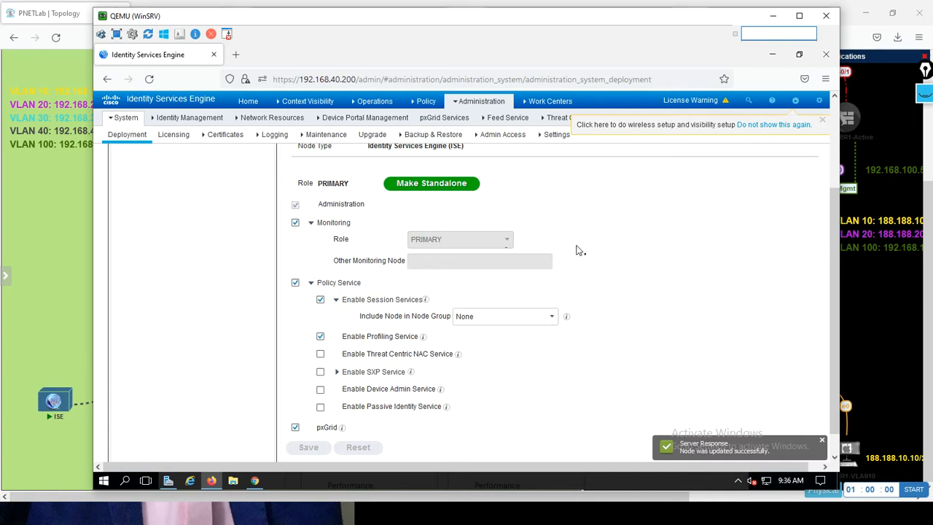
Open the pxGrid Services client list from the top of the Edit Node page.
{"action": "scroll", "coordinate": [835, 168], "scroll_direction": "up", "scroll_amount": 3}
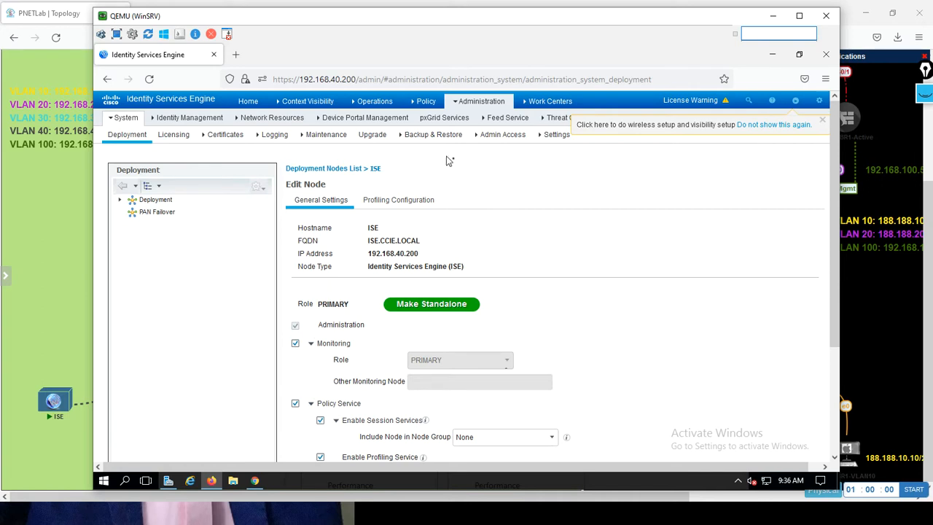
{"action": "left_click", "coordinate": [447, 124]}
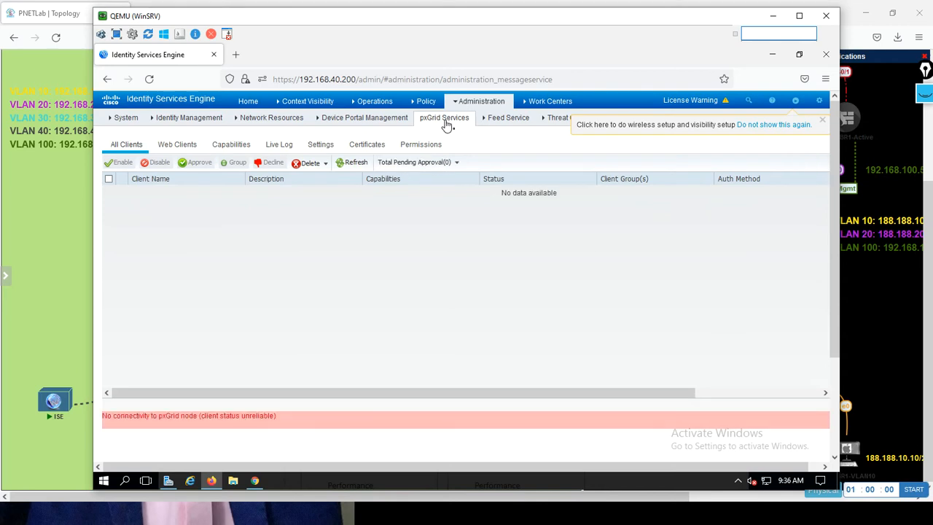
Highlight the 'No connectivity to pxGrid node' warning and bring up the Administration menu.
{"action": "left_click_drag", "start_coordinate": [160, 387], "coordinate": [204, 426]}
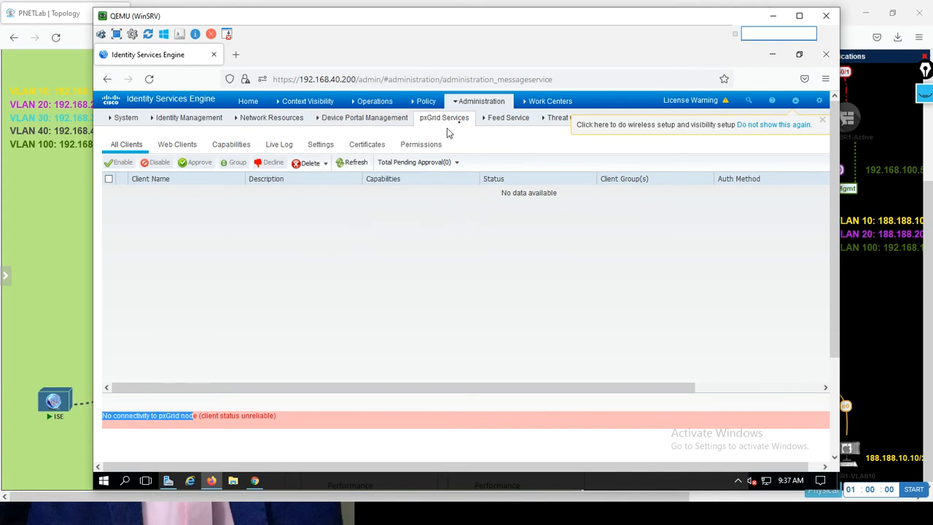
{"action": "mouse_move", "coordinate": [455, 107]}
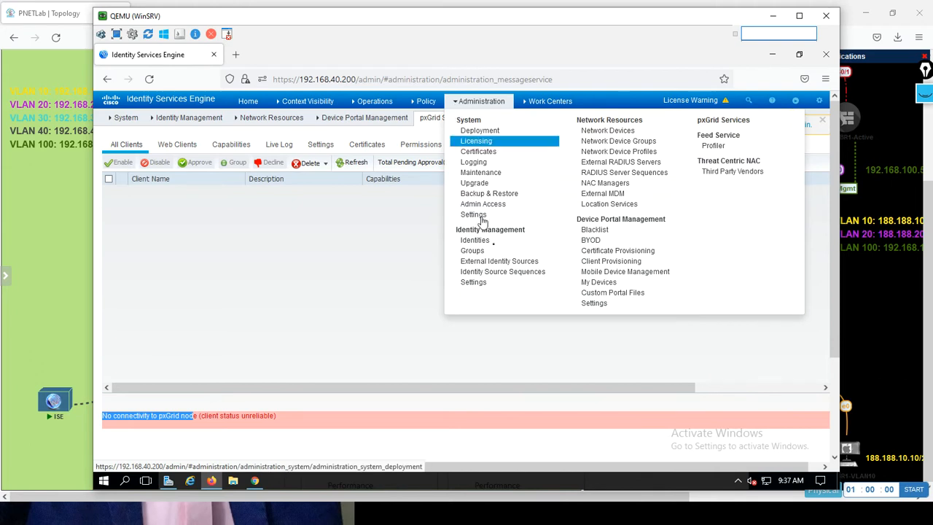
Add an Active Directory join point named AD for domain CCIE.LOCAL under External Identity Sources.
{"action": "left_click", "coordinate": [487, 264]}
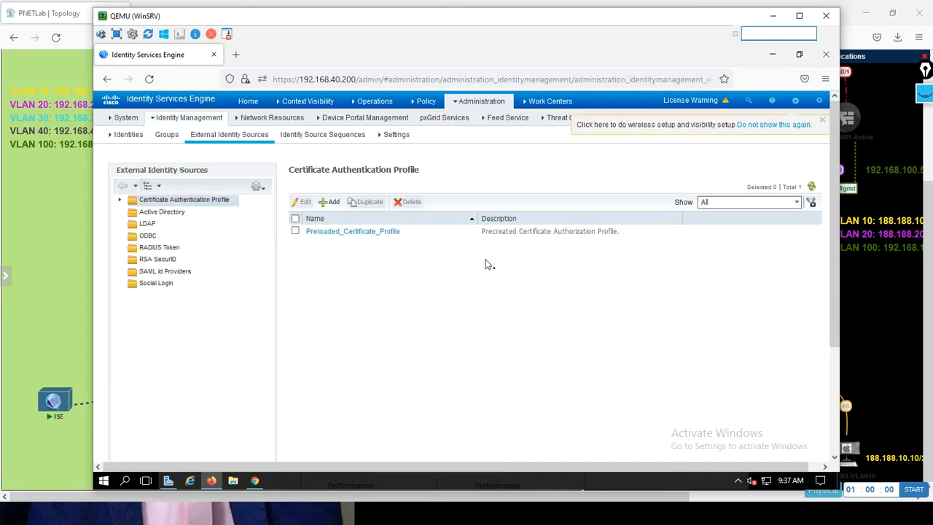
{"action": "left_click", "coordinate": [162, 212]}
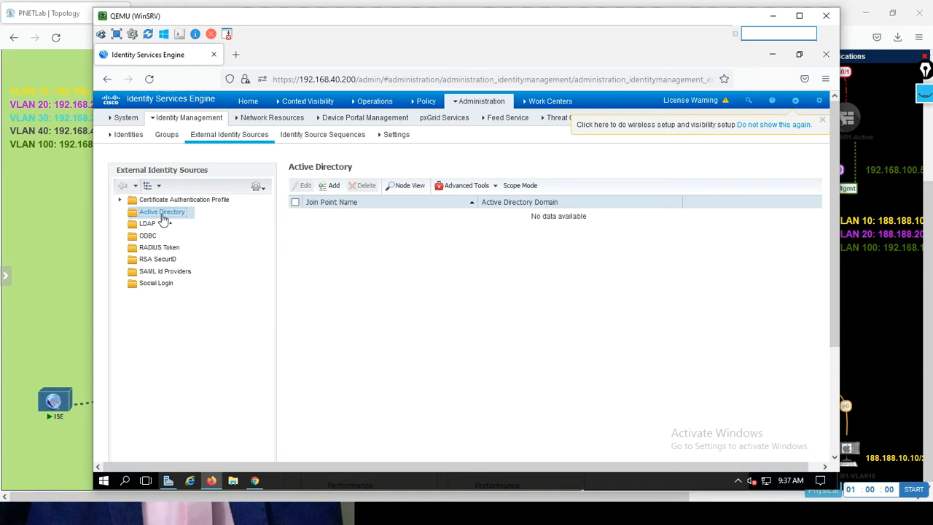
{"action": "left_click", "coordinate": [329, 187]}
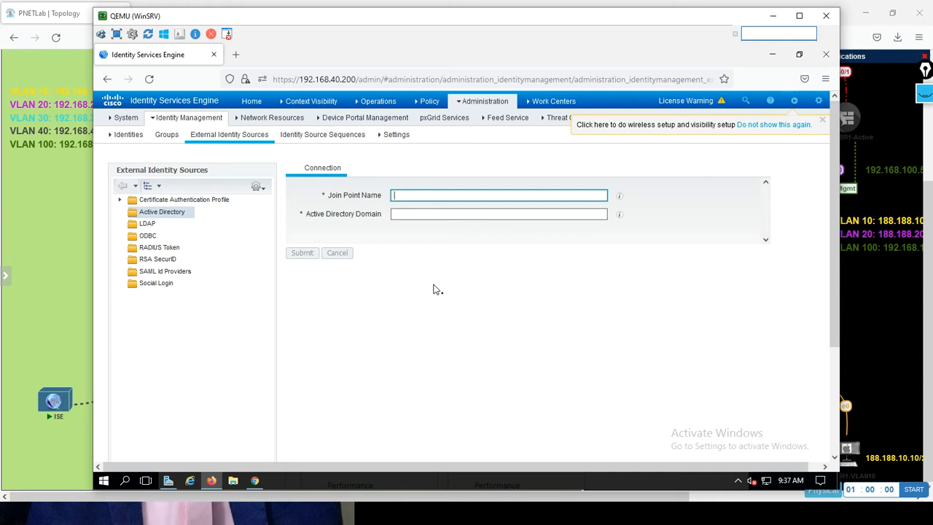
{"action": "type", "text": "D"}
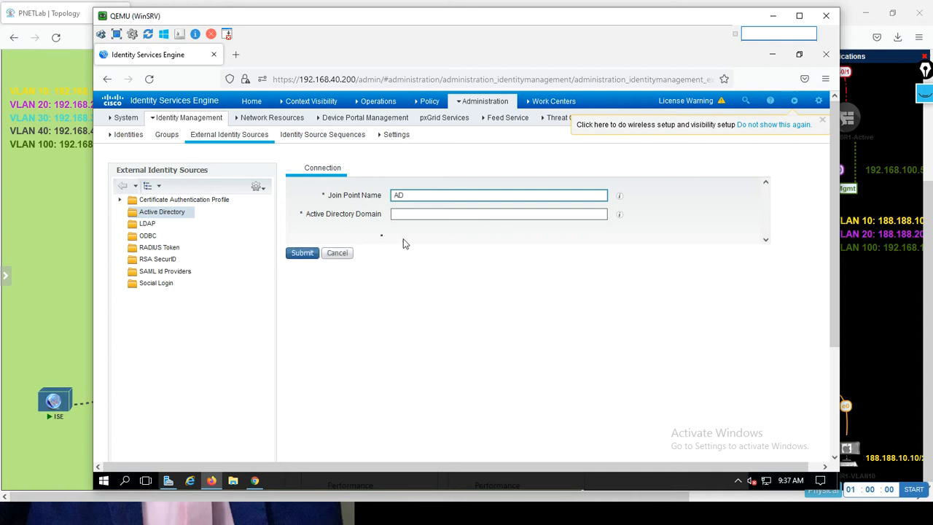
{"action": "left_click", "coordinate": [415, 215]}
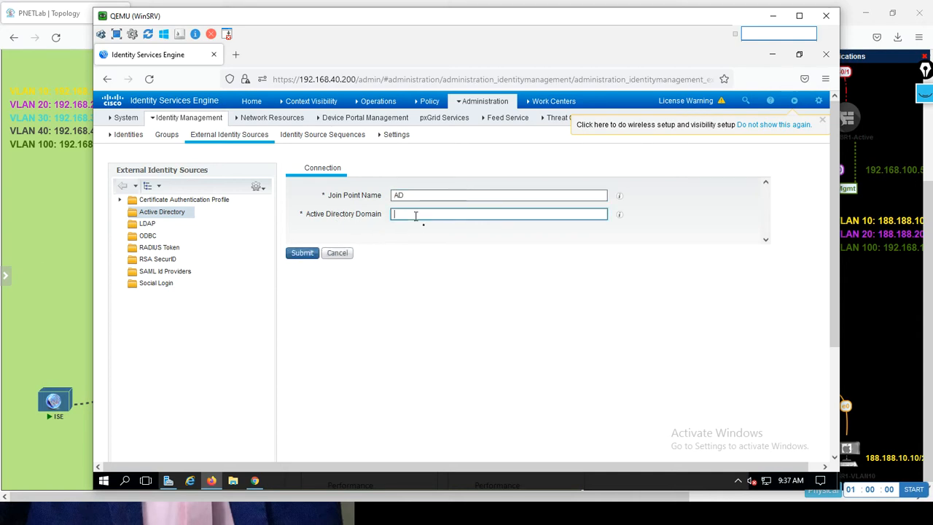
{"action": "type", "text": "CCIE.LOCAL"}
{"action": "left_click", "coordinate": [303, 254]}
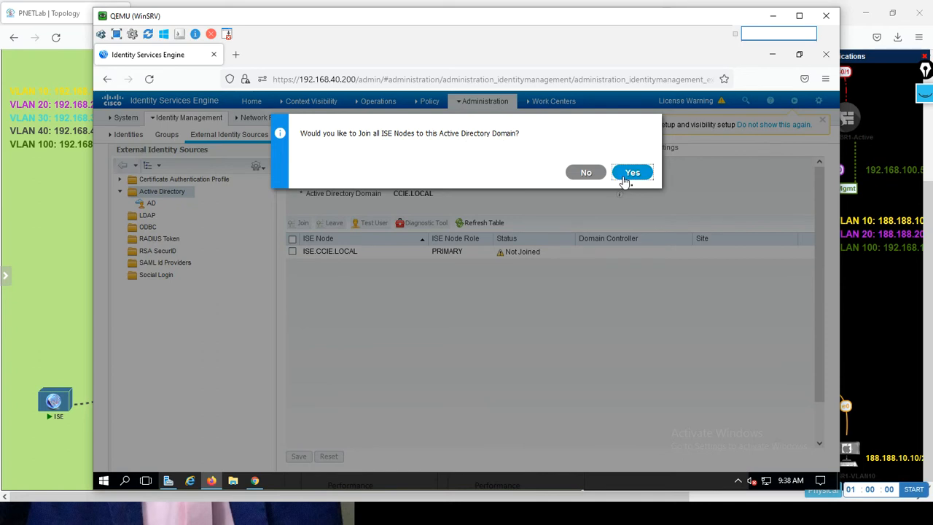
Decline joining all nodes, then start a domain join for node ISE.CCIE.LOCAL.
{"action": "left_click", "coordinate": [586, 175]}
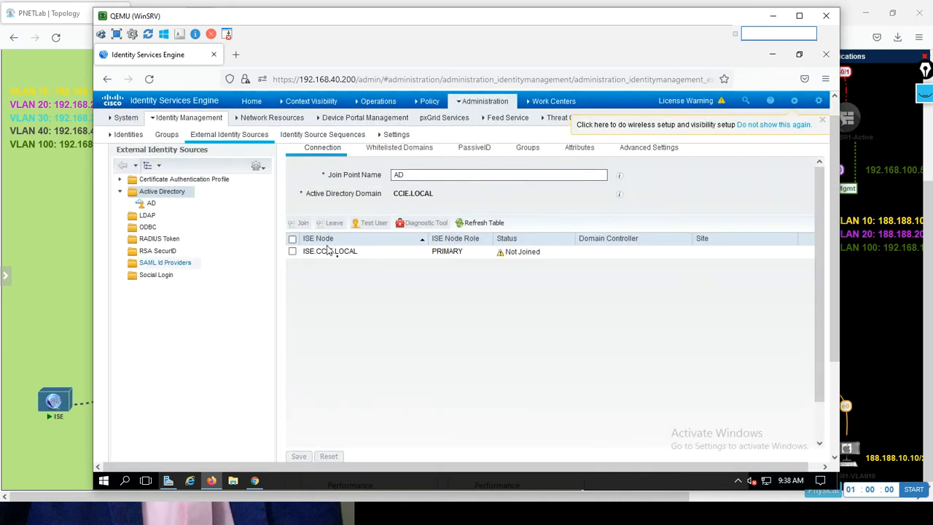
{"action": "left_click", "coordinate": [292, 252]}
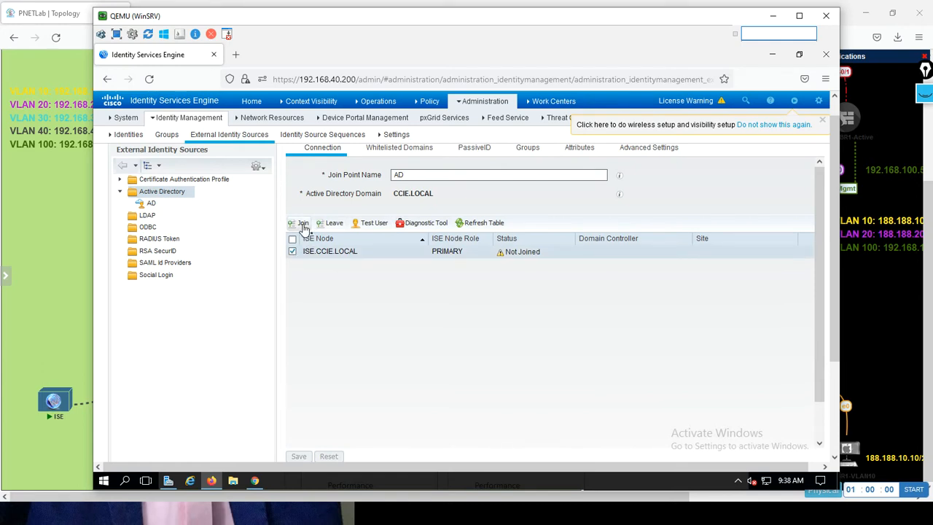
{"action": "left_click", "coordinate": [303, 225]}
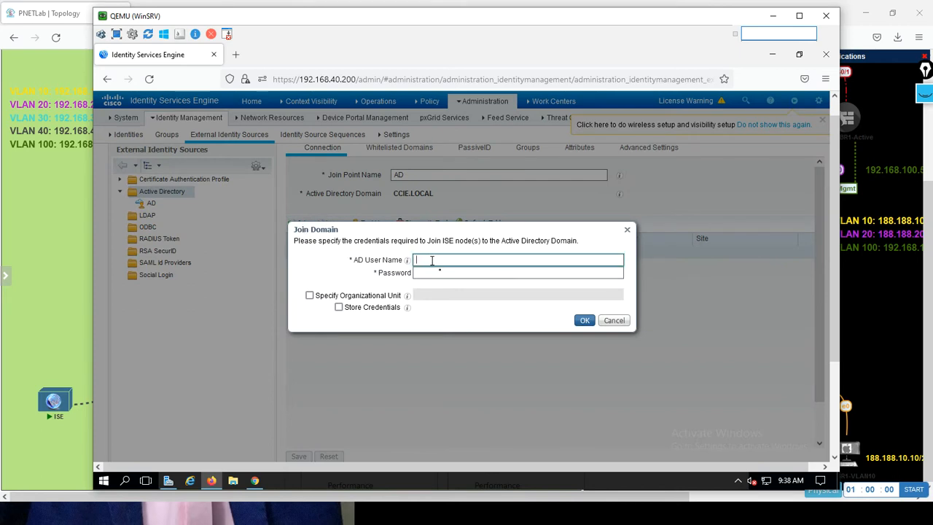
Submit the join with Administrator credentials and Store Credentials enabled; the join fails.
{"action": "type", "text": "Administrator"}
{"action": "key", "text": "Tab"}
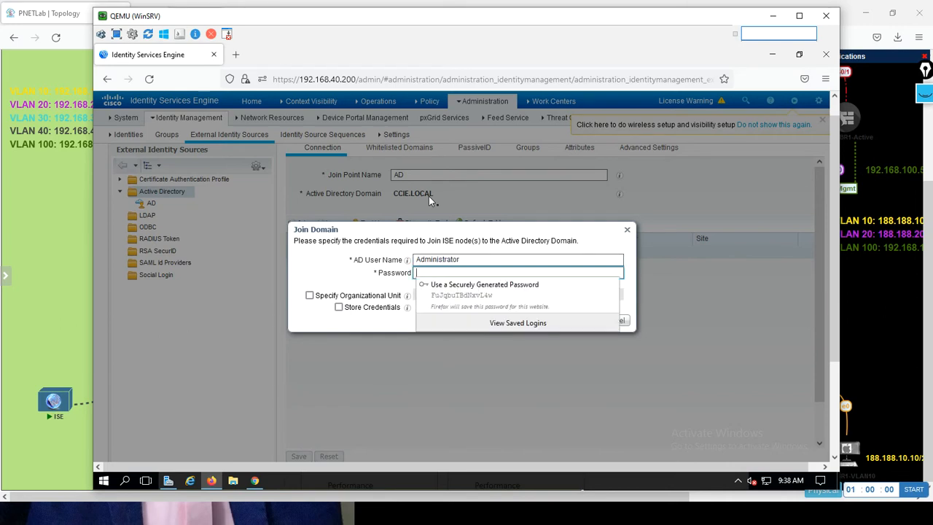
{"action": "type", "text": "•••"}
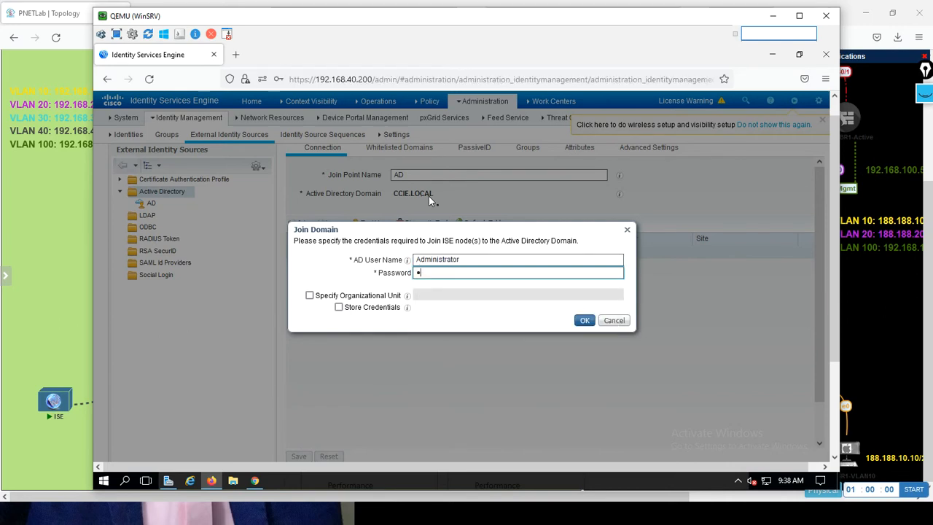
{"action": "type", "text": "•••••"}
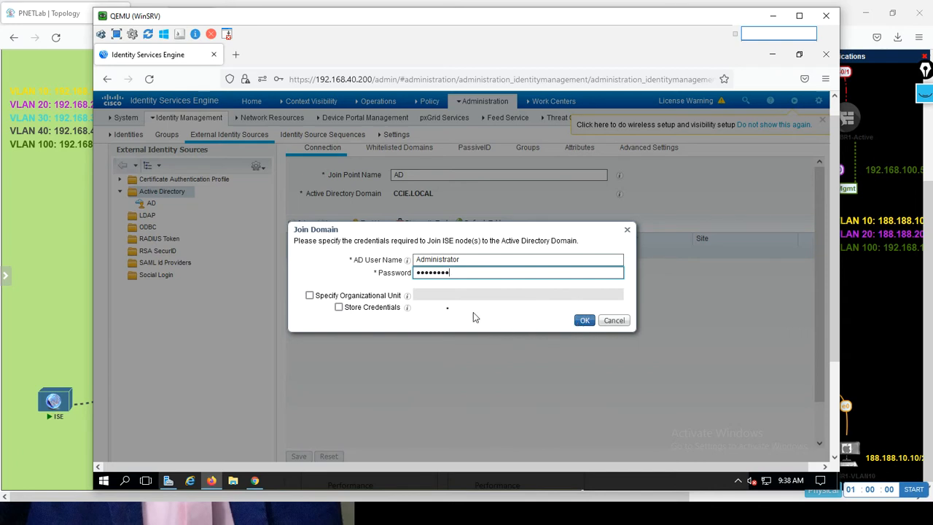
{"action": "mouse_move", "coordinate": [406, 307]}
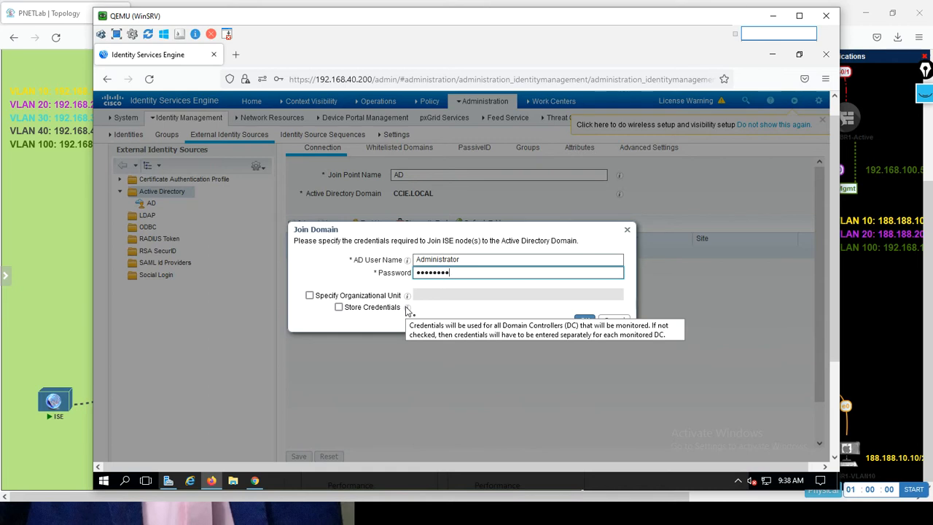
{"action": "left_click", "coordinate": [338, 307]}
{"action": "left_click", "coordinate": [585, 321]}
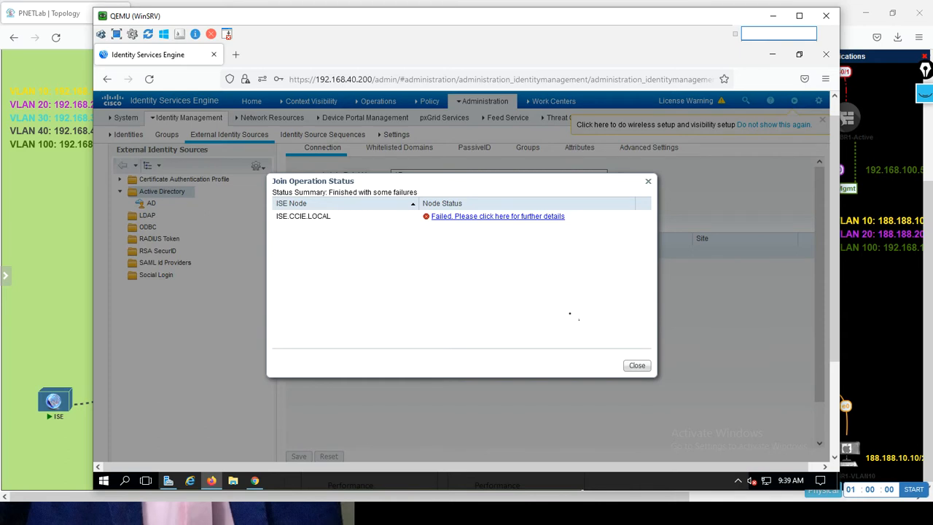
Read the failed-join details showing clock skew with the AD server, then close both dialogs.
{"action": "left_click", "coordinate": [464, 219]}
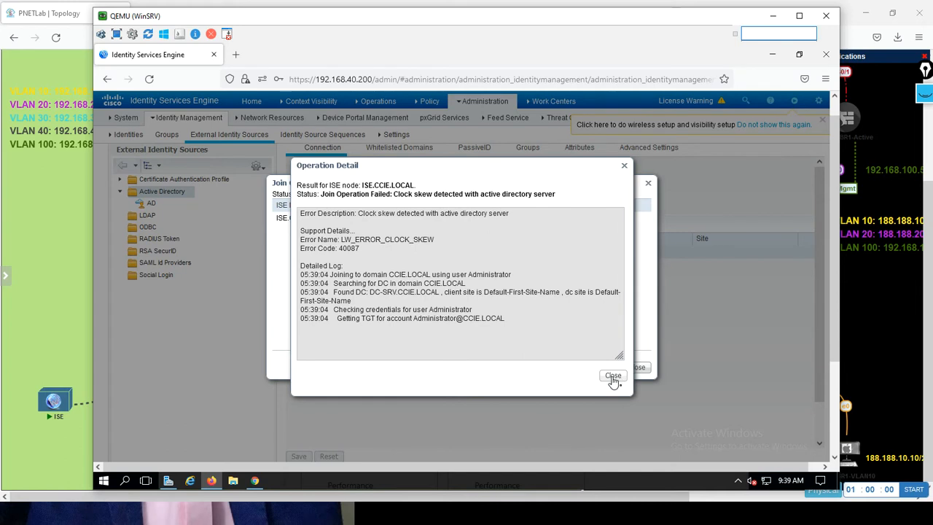
{"action": "left_click", "coordinate": [613, 376]}
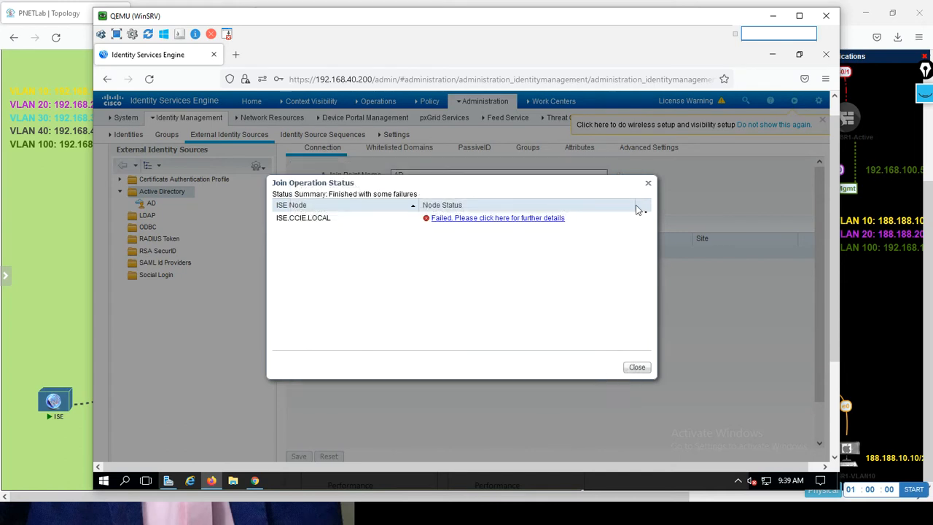
{"action": "left_click", "coordinate": [648, 184]}
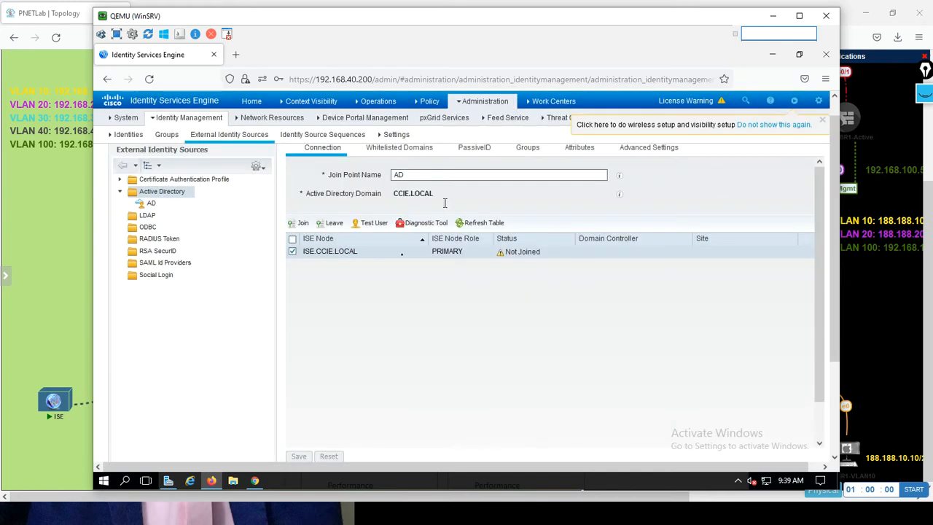
{"action": "left_click", "coordinate": [299, 223]}
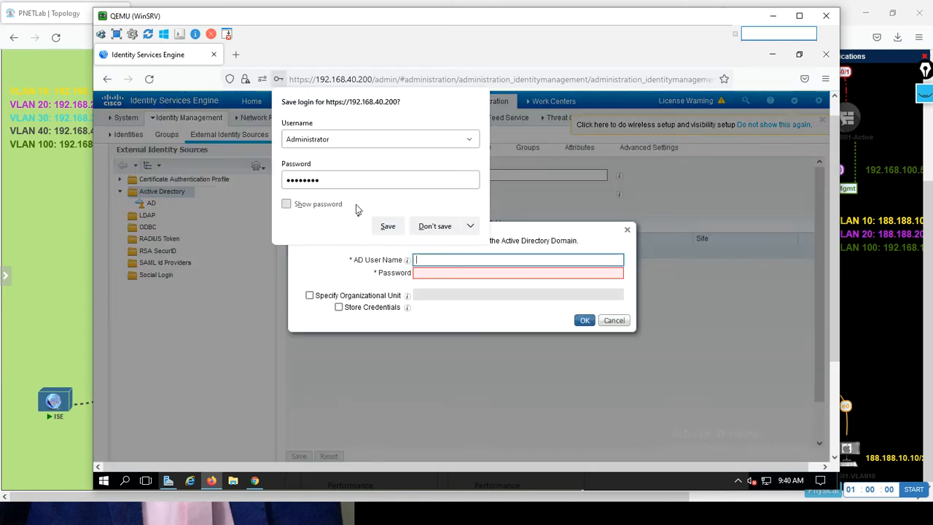
{"action": "left_click", "coordinate": [435, 226]}
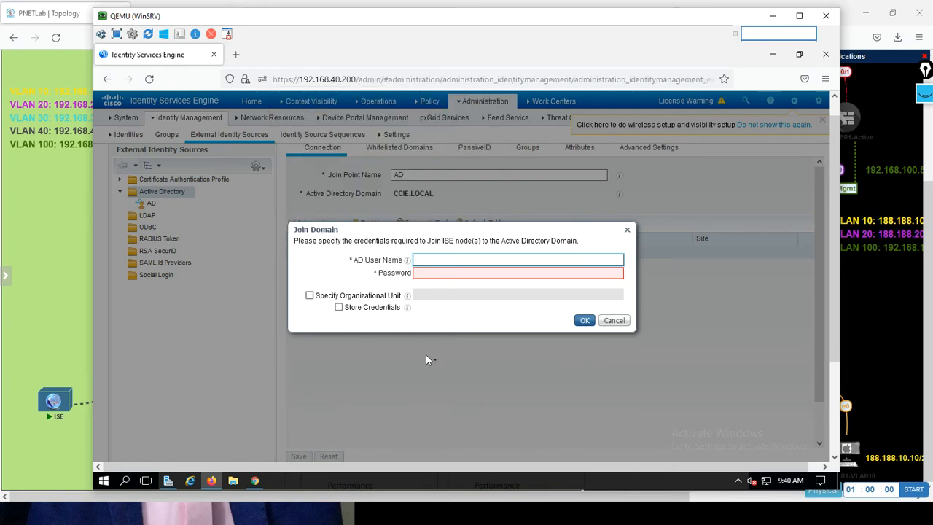
{"action": "type", "text": "Administrator@CCIE.LOCAL"}
{"action": "key", "text": "Tab"}
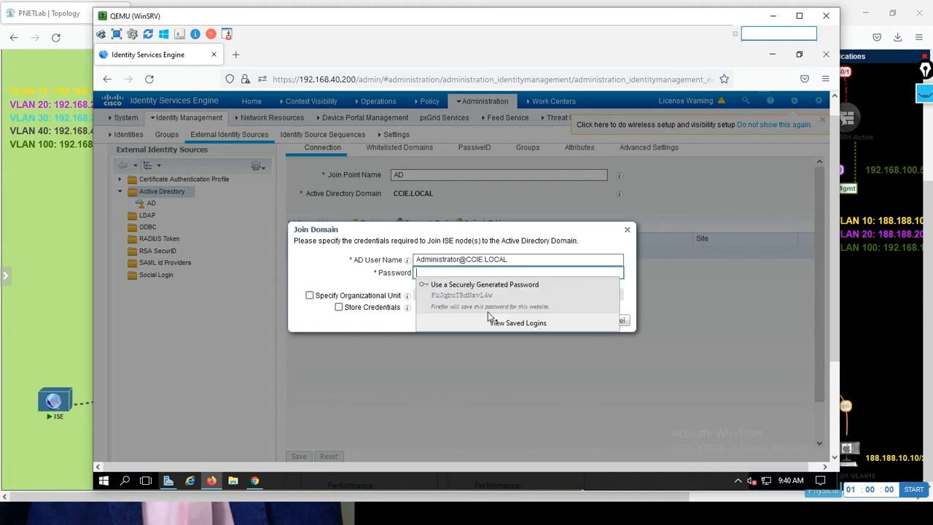
{"action": "type", "text": "•"}
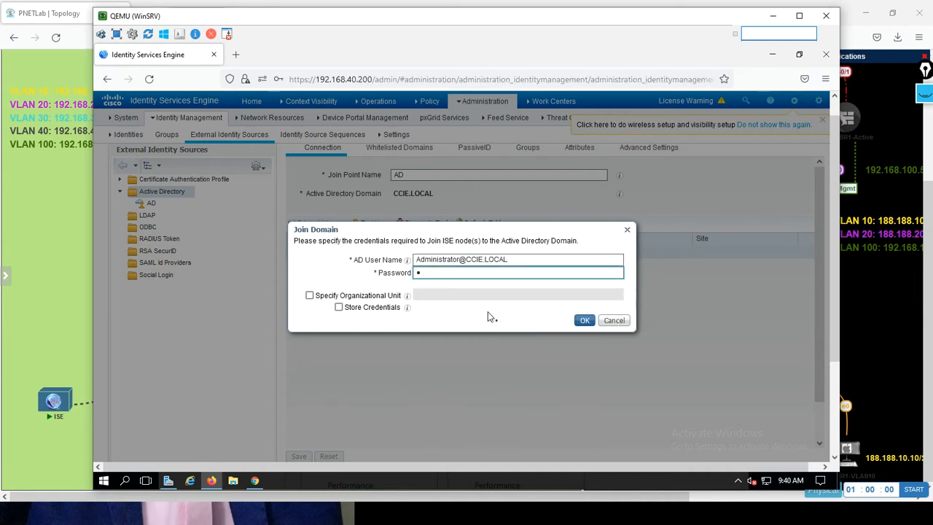
{"action": "type", "text": "•••••••"}
{"action": "left_click", "coordinate": [583, 320]}
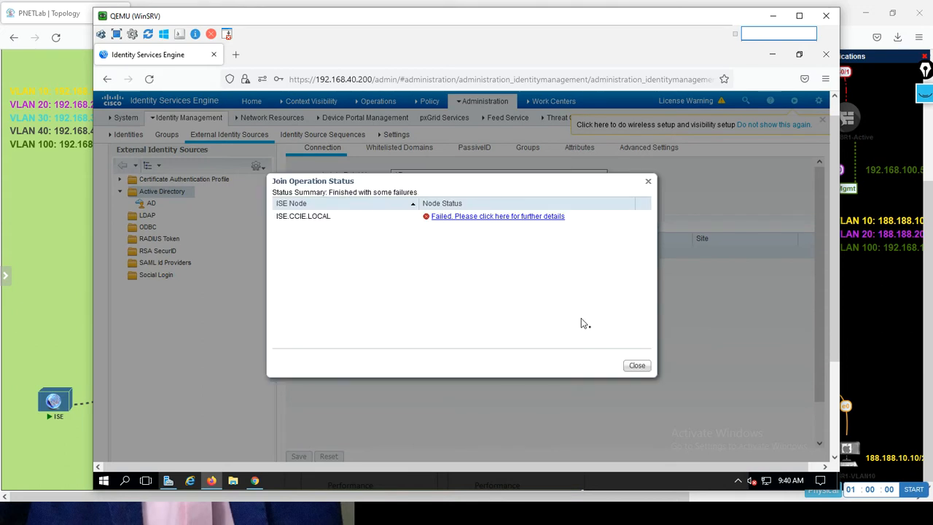
Review the LW_ERROR_CLOCK_SKEW (40087) failure details and close both dialogs.
{"action": "left_click", "coordinate": [449, 219]}
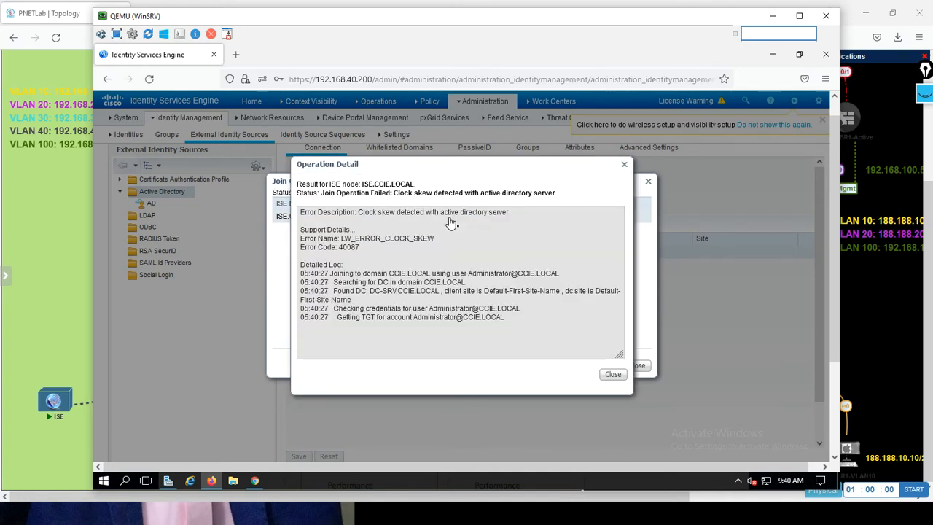
{"action": "left_click", "coordinate": [611, 375]}
{"action": "left_click", "coordinate": [636, 366]}
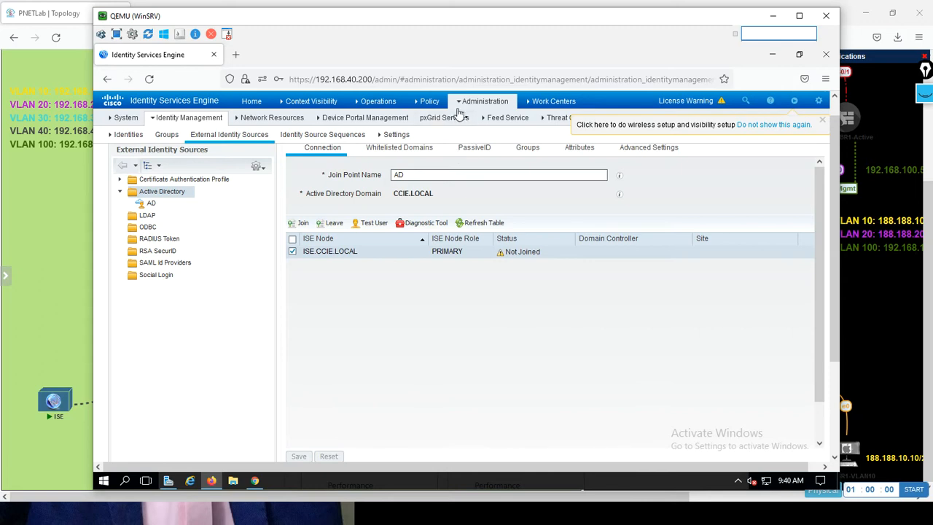
Replace NTP Server 1 time.nist.gov with 192.168.30.200 under System Time and save.
{"action": "mouse_move", "coordinate": [460, 113]}
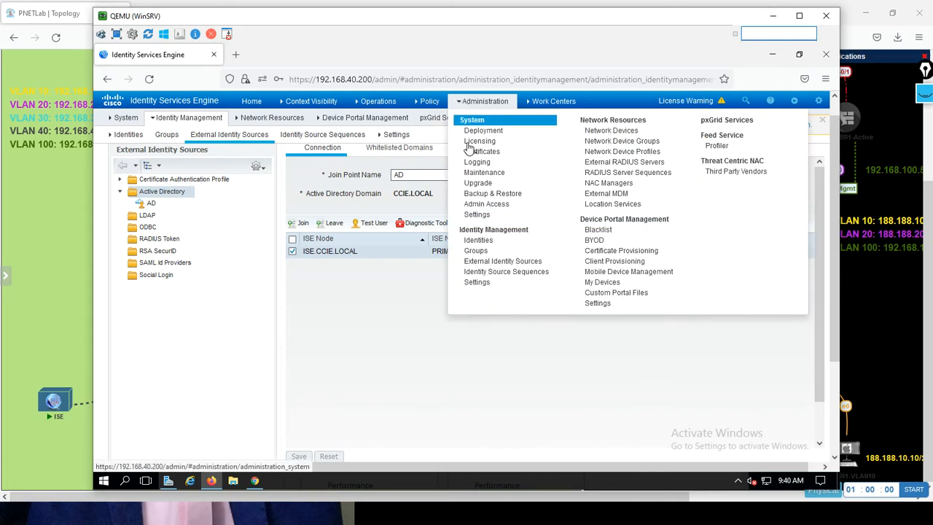
{"action": "left_click", "coordinate": [477, 286]}
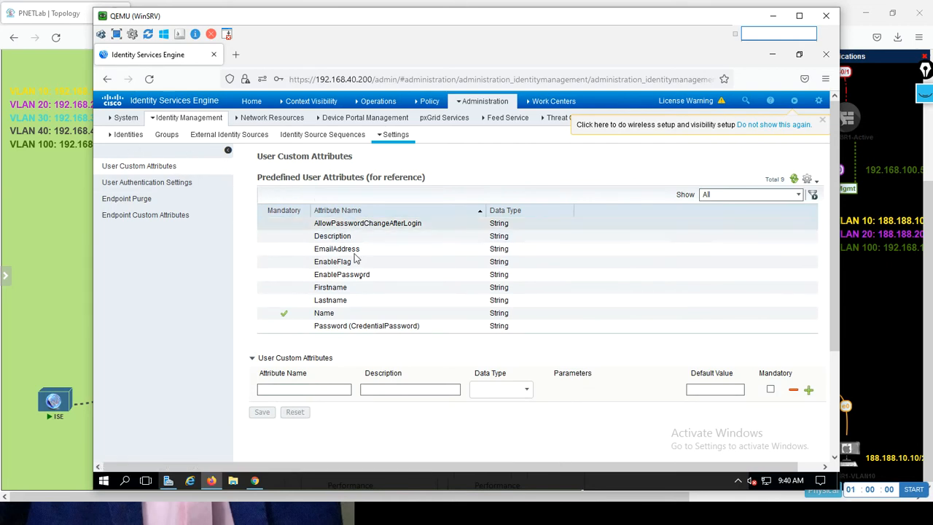
{"action": "left_click", "coordinate": [467, 102]}
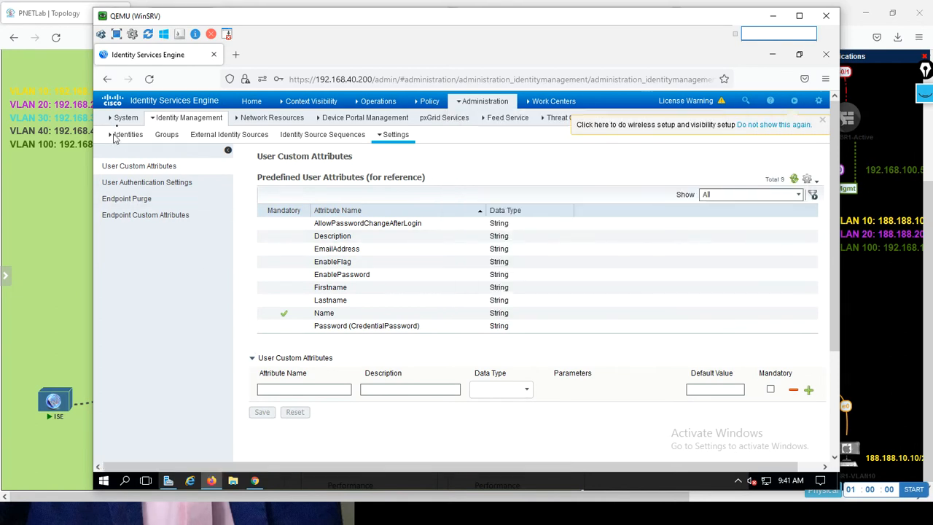
{"action": "mouse_move", "coordinate": [114, 121]}
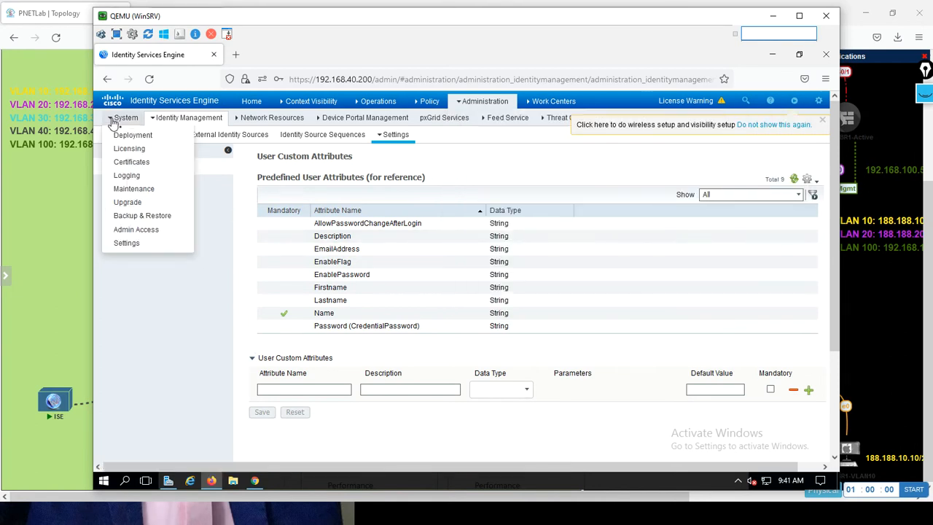
{"action": "left_click", "coordinate": [124, 246]}
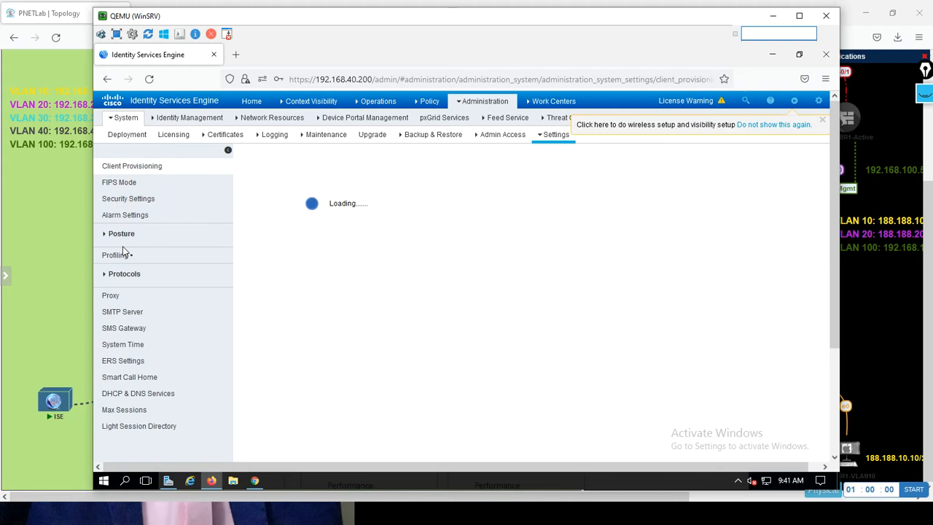
{"action": "left_click", "coordinate": [139, 346]}
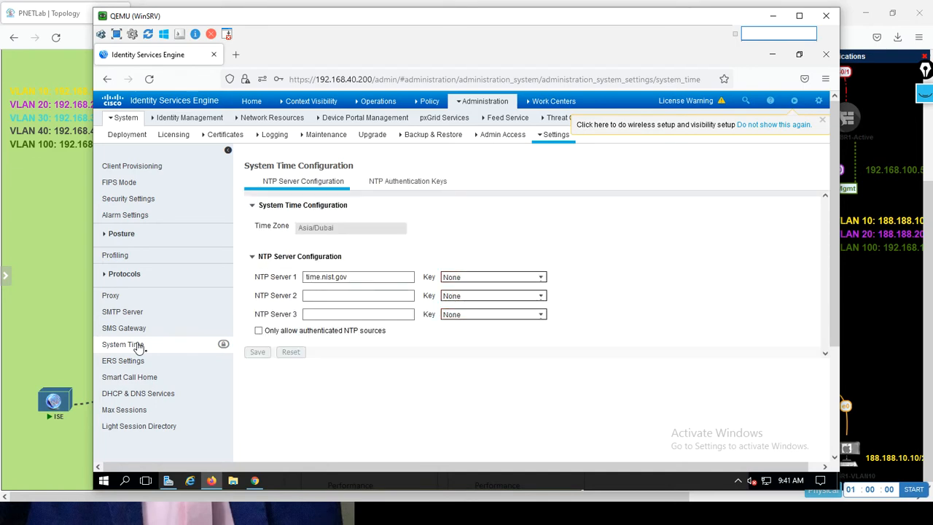
{"action": "triple_click", "coordinate": [301, 277]}
{"action": "type", "text": "192.168.30.200"}
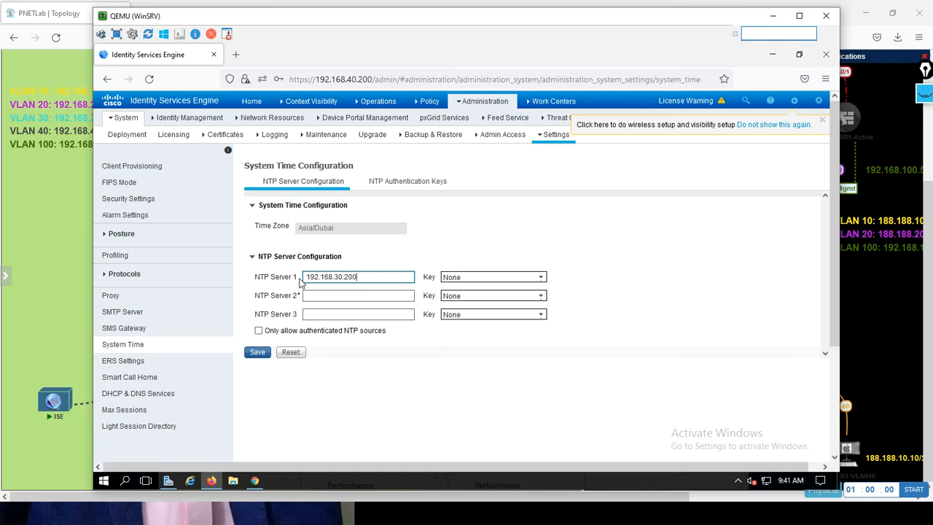
{"action": "left_click", "coordinate": [258, 353]}
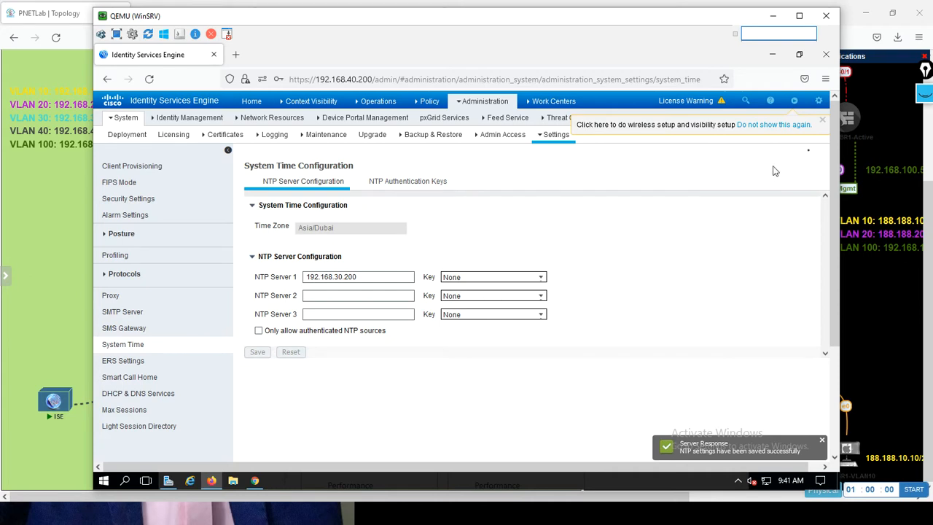
{"action": "left_click", "coordinate": [822, 122]}
In the ISE SecureCRT session, quit the pager and run show clock, marking the reported time.
{"action": "key", "text": "alt+Tab"}
{"action": "key", "text": "alt+Tab"}
{"action": "key", "text": "alt+Tab"}
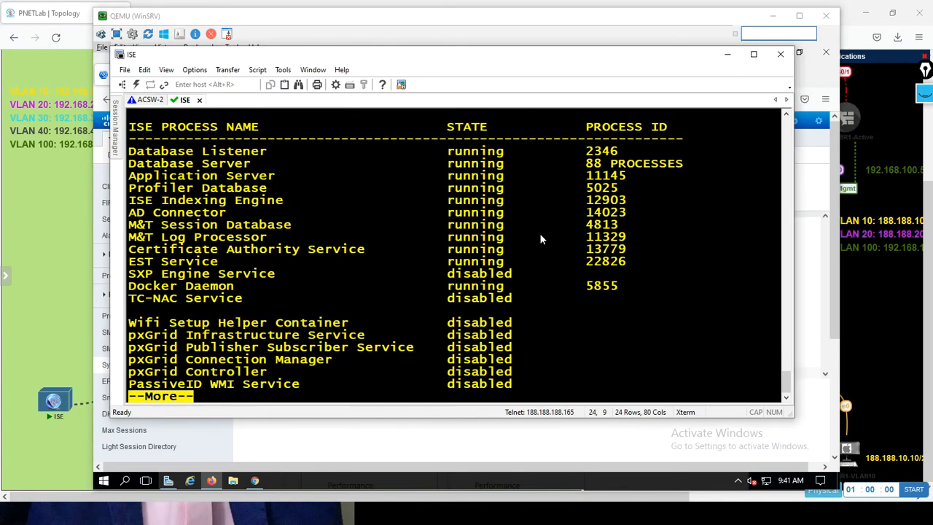
{"action": "key", "text": "q"}
{"action": "key", "text": "Return"}
{"action": "key", "text": "Return"}
{"action": "type", "text": "show clock"}
{"action": "key", "text": "Return"}
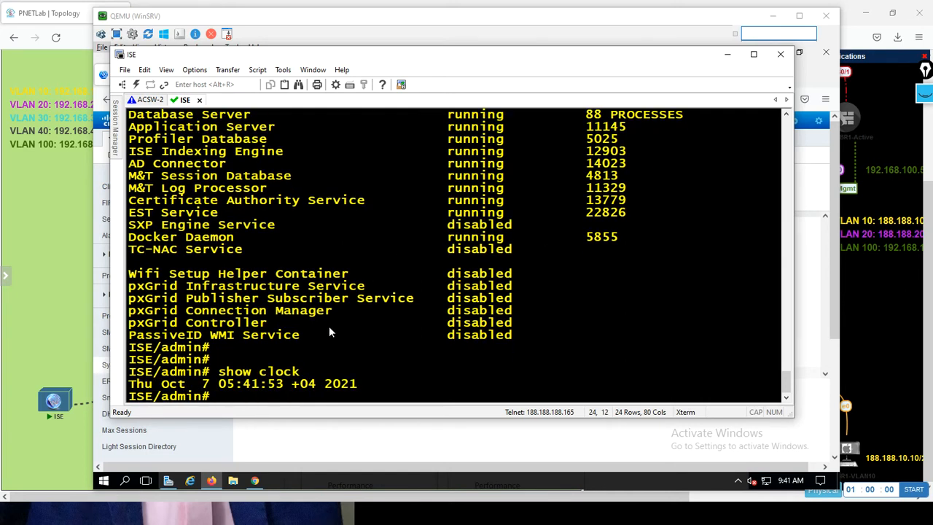
{"action": "double_click", "coordinate": [228, 386]}
{"action": "left_click_drag", "start_coordinate": [228, 388], "coordinate": [359, 384]}
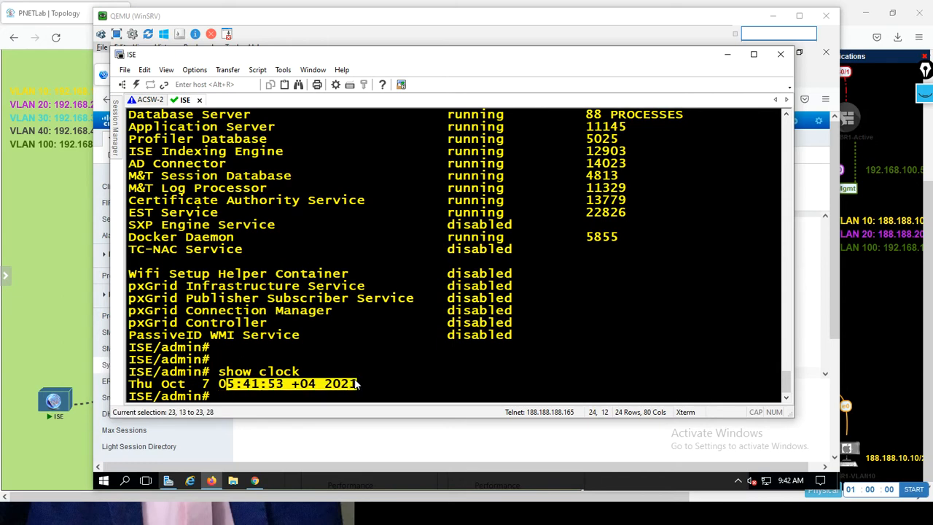
Rerun show clock twice; the latest reading is 05:42:38 +04 2021.
{"action": "type", "text": "show clock"}
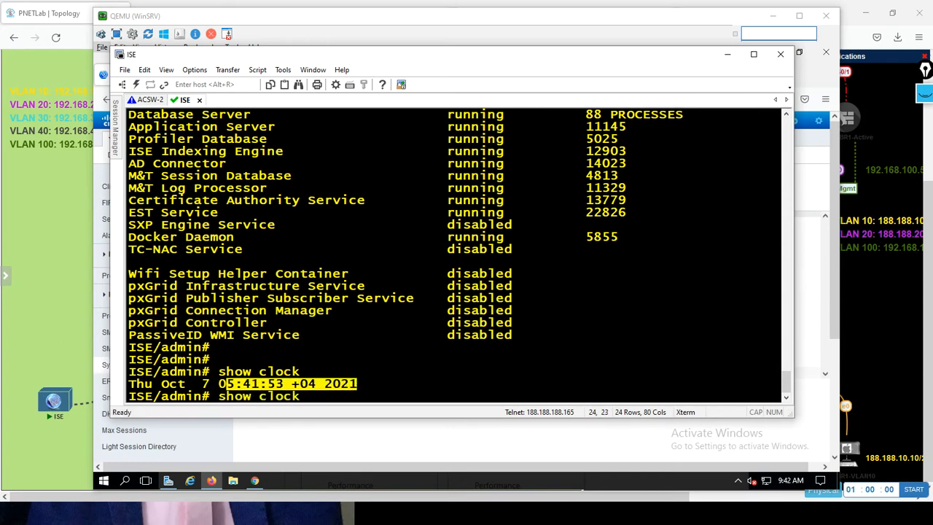
{"action": "key", "text": "Return"}
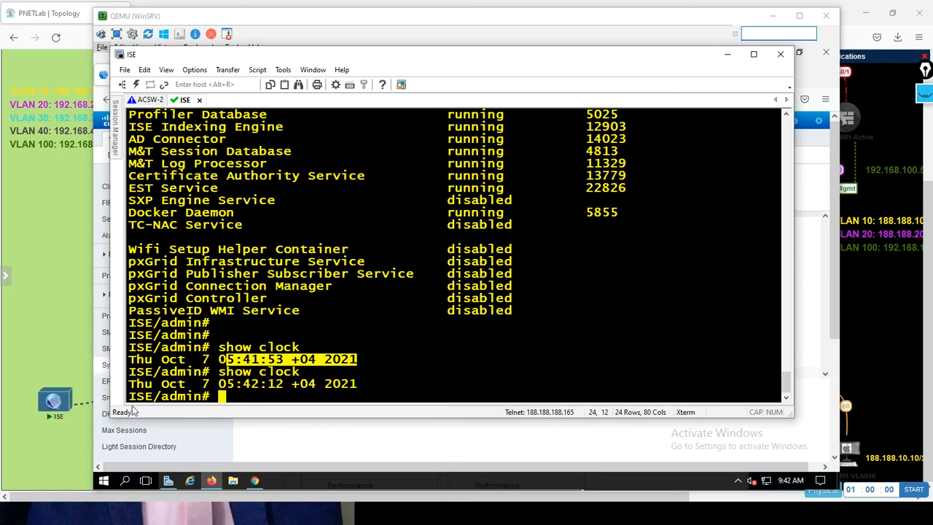
{"action": "left_click_drag", "start_coordinate": [218, 385], "coordinate": [406, 386]}
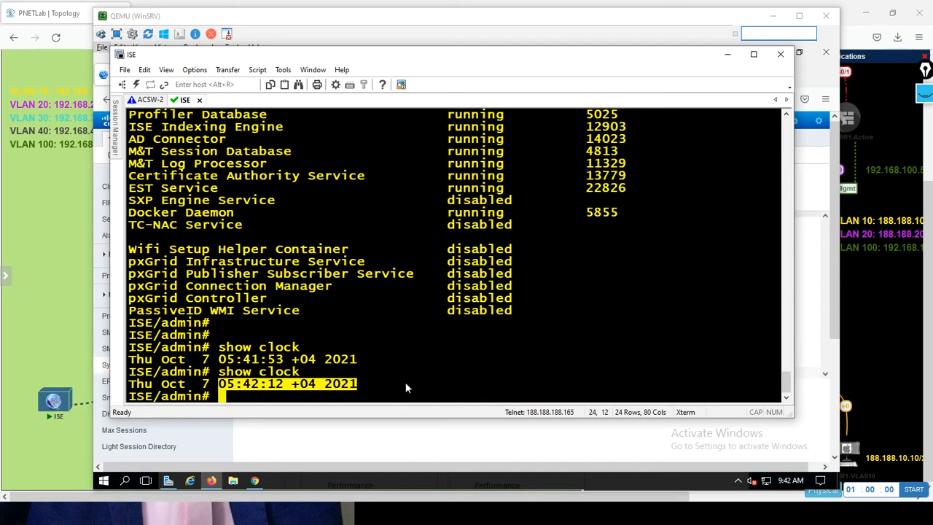
{"action": "left_click", "coordinate": [280, 372]}
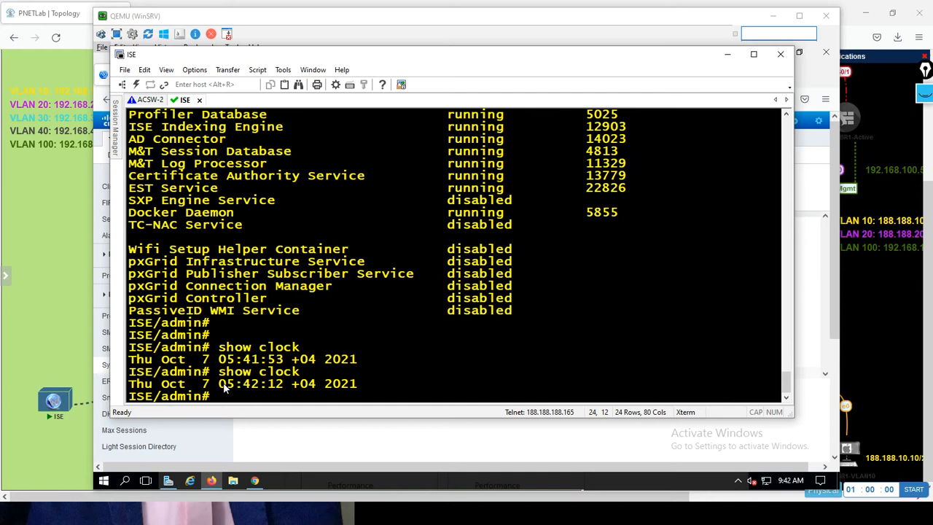
{"action": "left_click_drag", "start_coordinate": [219, 385], "coordinate": [227, 386]}
{"action": "left_click", "coordinate": [329, 385]}
{"action": "type", "text": "show clock"}
{"action": "key", "text": "Return"}
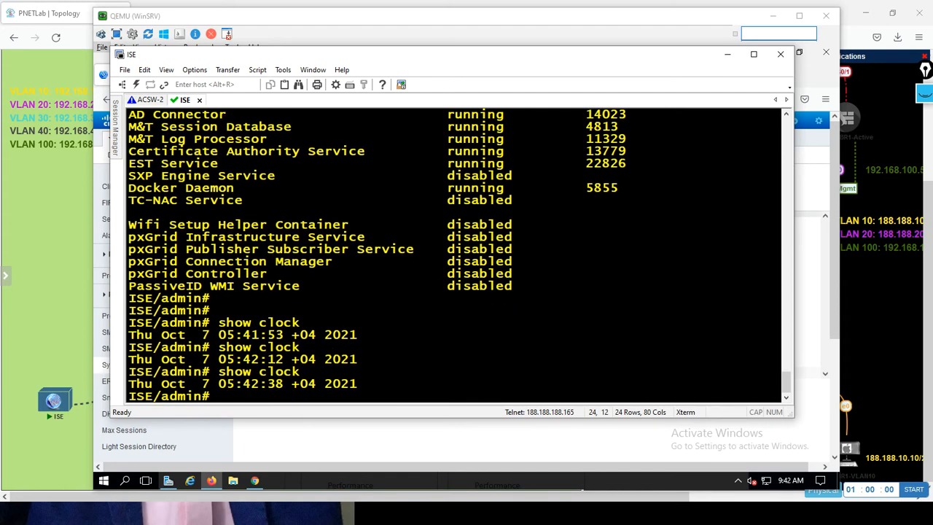
{"action": "key", "text": "Return"}
{"action": "key", "text": "Return"}
{"action": "key", "text": "Return"}
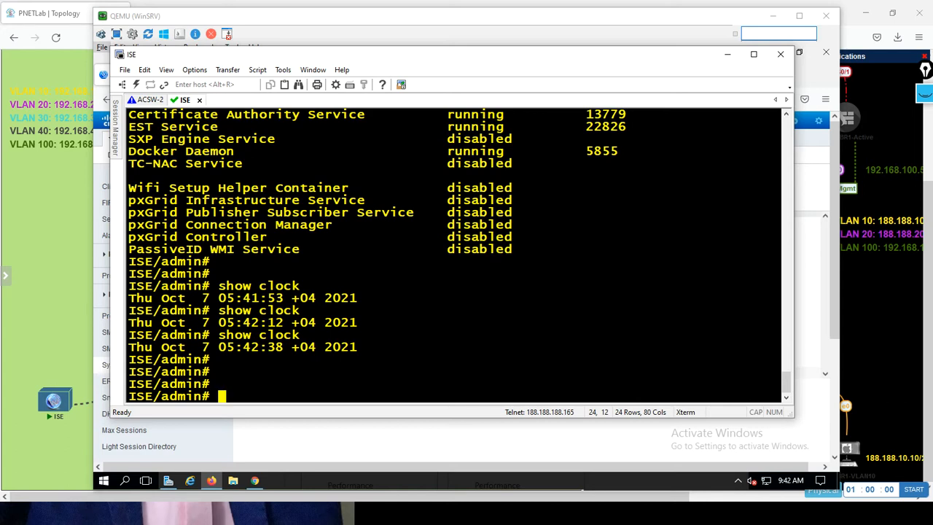
Enter configure terminal and list the available commands and clock options with '?'.
{"action": "type", "text": "configure "}
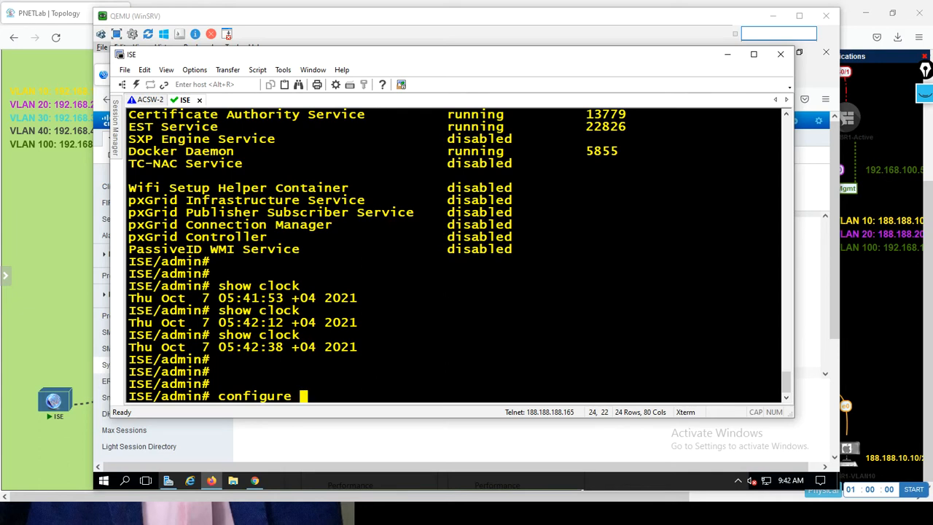
{"action": "type", "text": "t"}
{"action": "key", "text": "Return"}
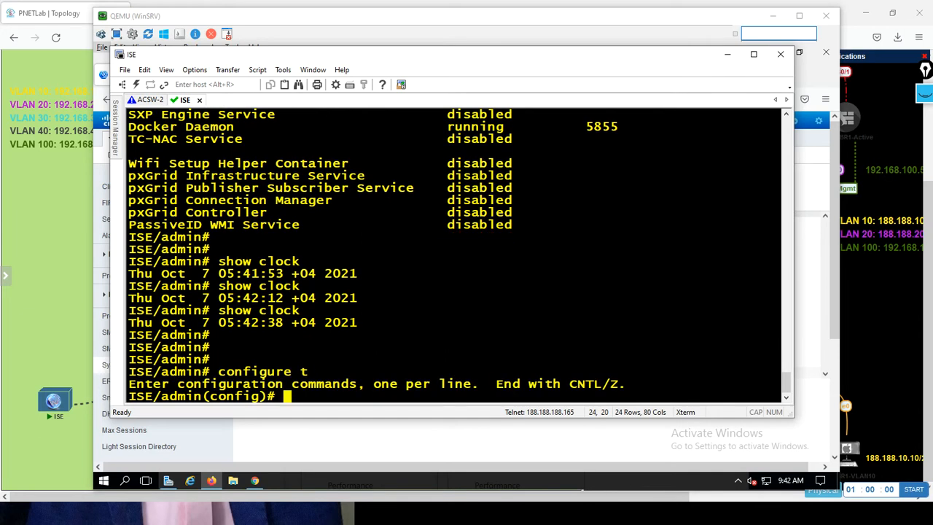
{"action": "key", "text": "Return"}
{"action": "key", "text": "Return"}
{"action": "key", "text": "Return"}
{"action": "key", "text": "Return"}
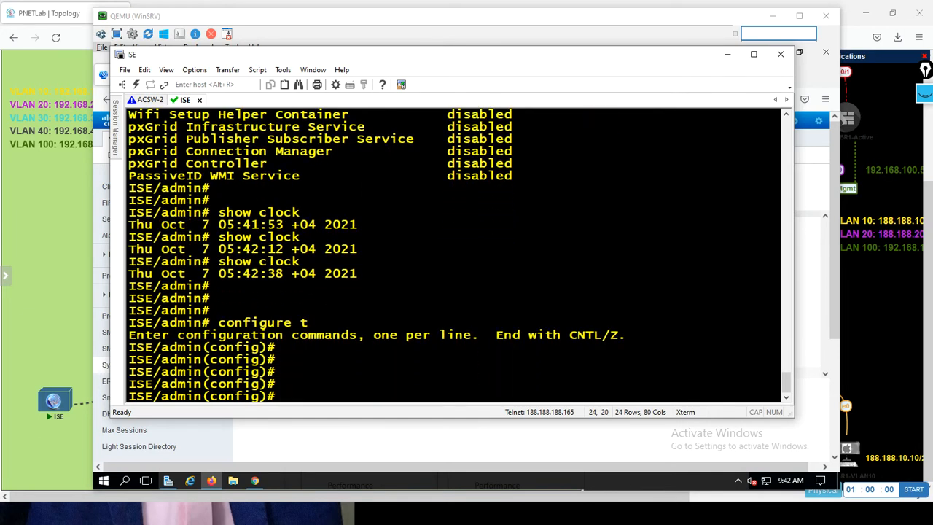
{"action": "type", "text": "?"}
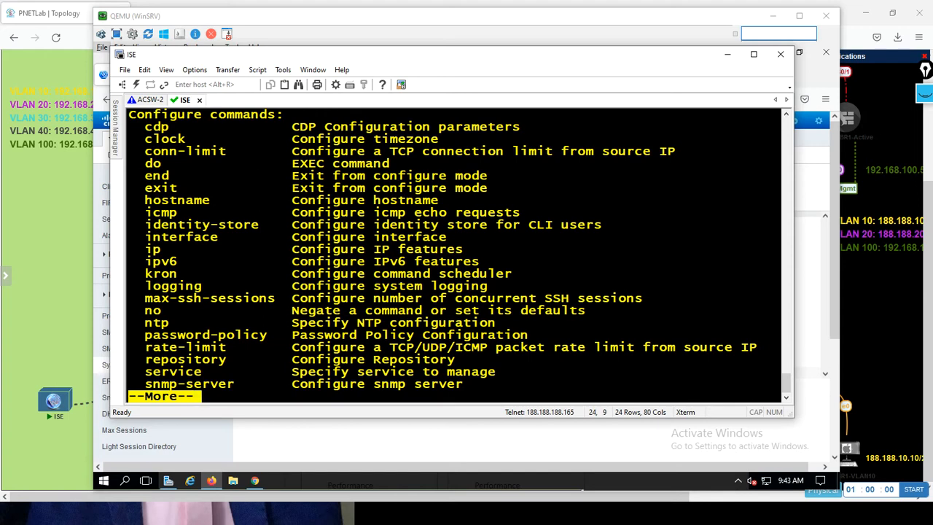
{"action": "key", "text": "space"}
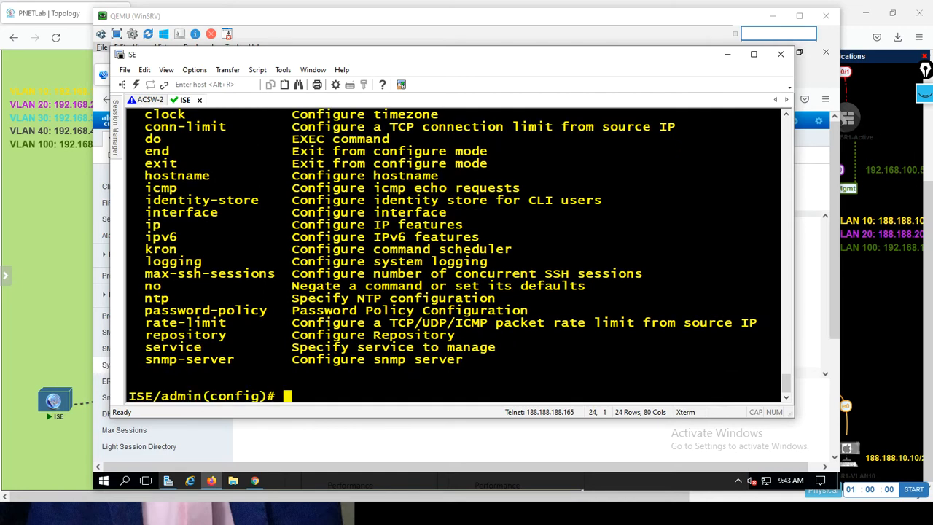
{"action": "type", "text": "clock ?"}
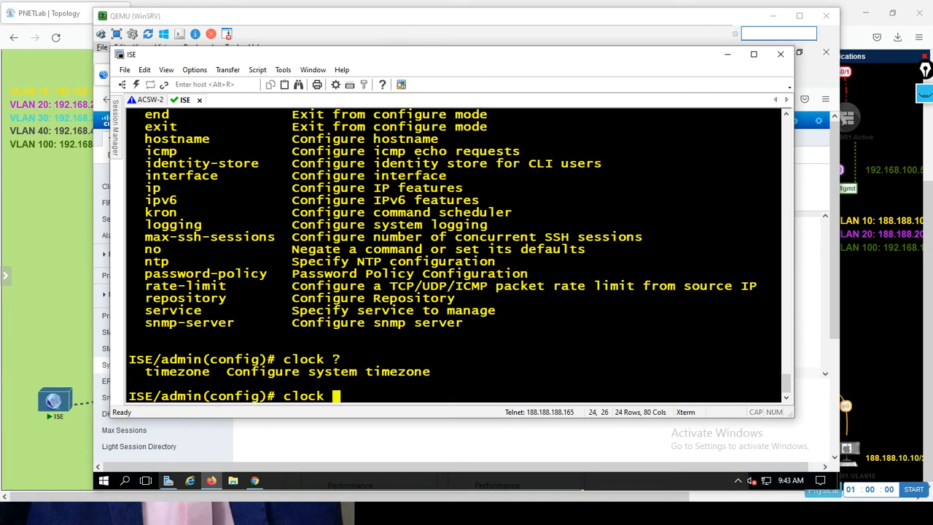
{"action": "key", "text": "BackSpace"}
{"action": "key", "text": "BackSpace"}
{"action": "key", "text": "BackSpace"}
{"action": "key", "text": "BackSpace"}
{"action": "key", "text": "BackSpace"}
{"action": "key", "text": "BackSpace"}
{"action": "key", "text": "Return"}
{"action": "key", "text": "Return"}
{"action": "key", "text": "Return"}
{"action": "key", "text": "Return"}
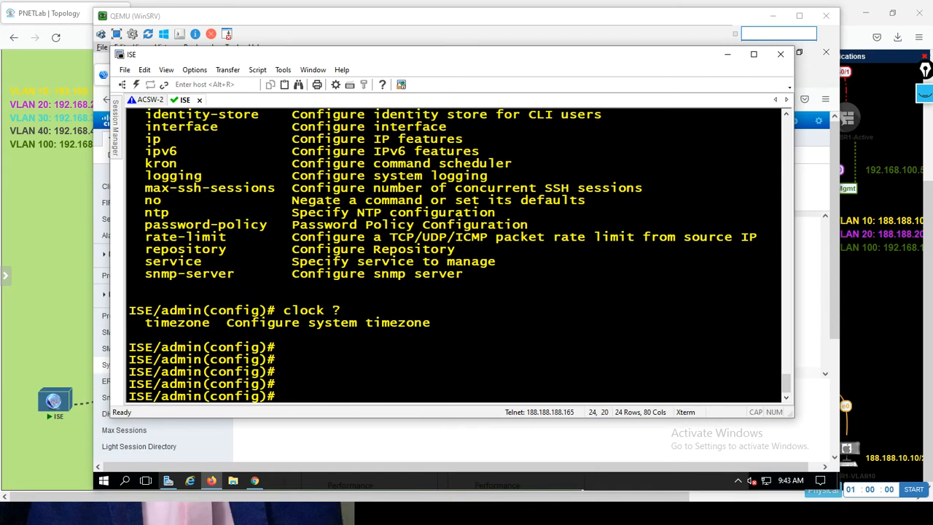
Exit configuration mode with end and enter ping 192.168.30.200 at the prompt.
{"action": "type", "text": "end"}
{"action": "key", "text": "Return"}
{"action": "key", "text": "Return"}
{"action": "key", "text": "Return"}
{"action": "key", "text": "Return"}
{"action": "key", "text": "Return"}
{"action": "type", "text": "ping 192.168.30.200"}
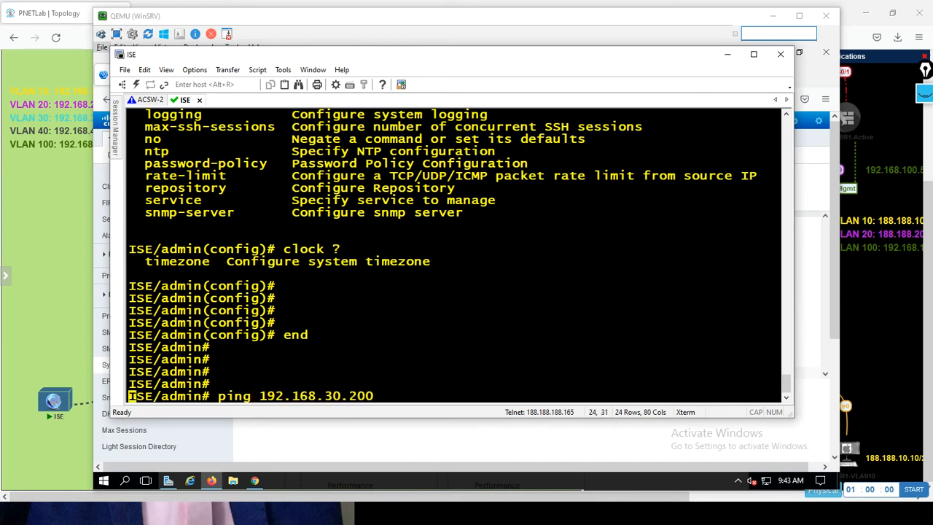
Ping 192.168.30.200 and 192.168.100.2 from ISE, both with 0% loss.
{"action": "key", "text": "Return"}
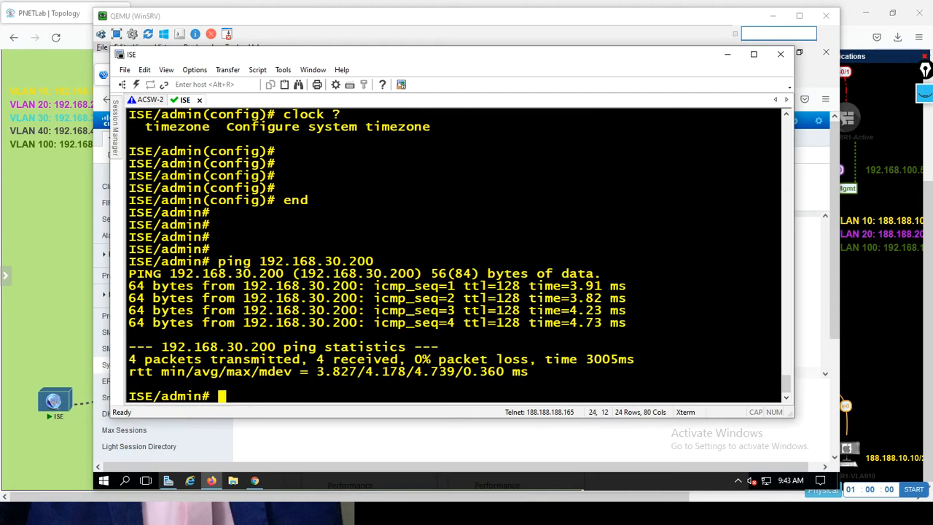
{"action": "key", "text": "Return"}
{"action": "key", "text": "Return"}
{"action": "key", "text": "Return"}
{"action": "key", "text": "Return"}
{"action": "type", "text": "p"}
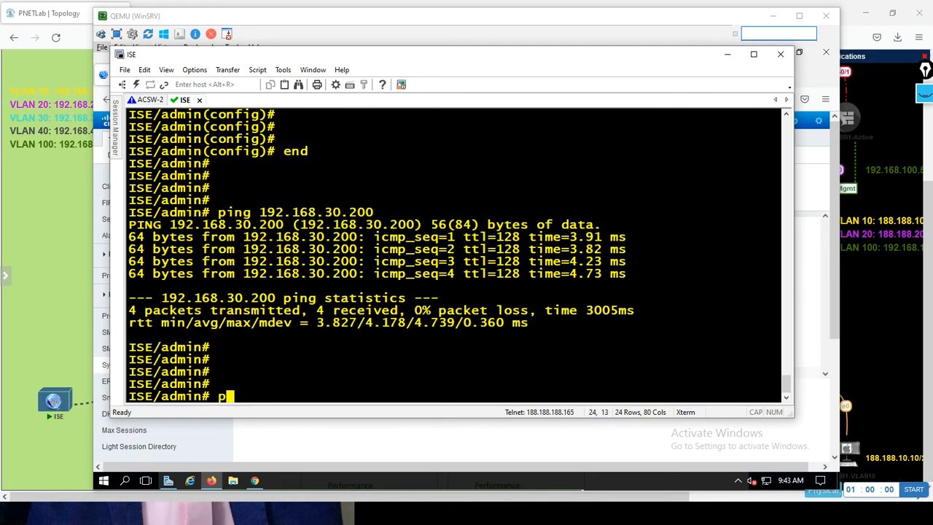
{"action": "type", "text": "ing 192.1"}
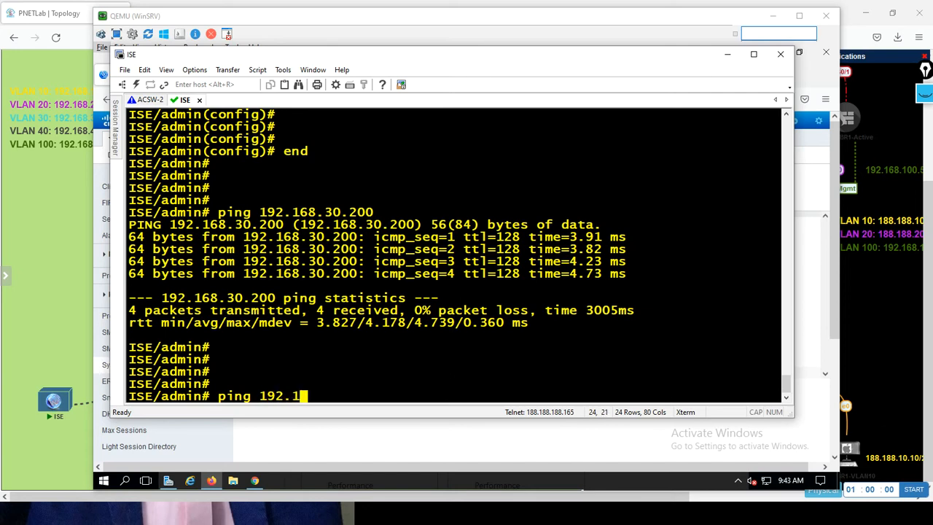
{"action": "type", "text": "68.100.2"}
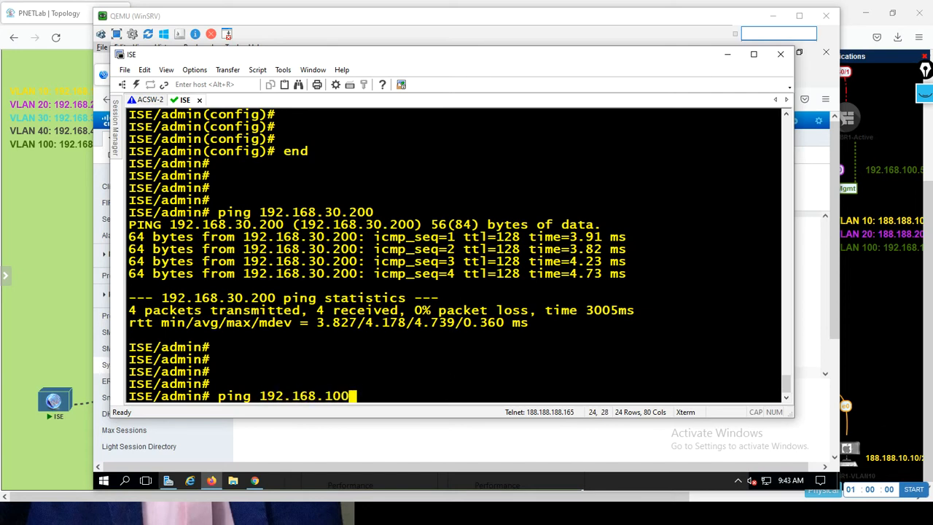
{"action": "key", "text": "Return"}
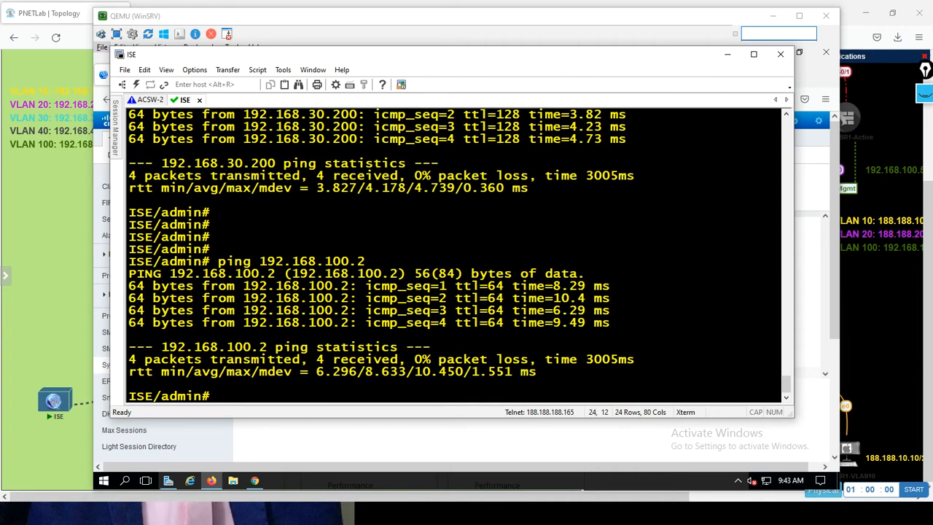
Run show clock, reading 05:43:59 +04, then return to the ISE System Time page.
{"action": "key", "text": "Return"}
{"action": "key", "text": "Return"}
{"action": "key", "text": "Return"}
{"action": "key", "text": "Return"}
{"action": "key", "text": "Return"}
{"action": "key", "text": "Return"}
{"action": "key", "text": "Return"}
{"action": "key", "text": "Return"}
{"action": "key", "text": "Return"}
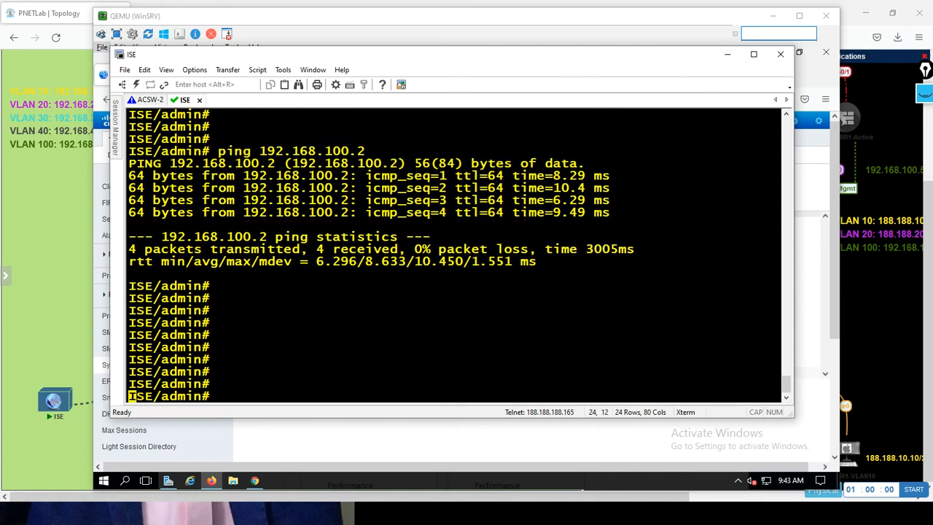
{"action": "key", "text": "Return"}
{"action": "key", "text": "Return"}
{"action": "key", "text": "Return"}
{"action": "key", "text": "Return"}
{"action": "key", "text": "Return"}
{"action": "key", "text": "Return"}
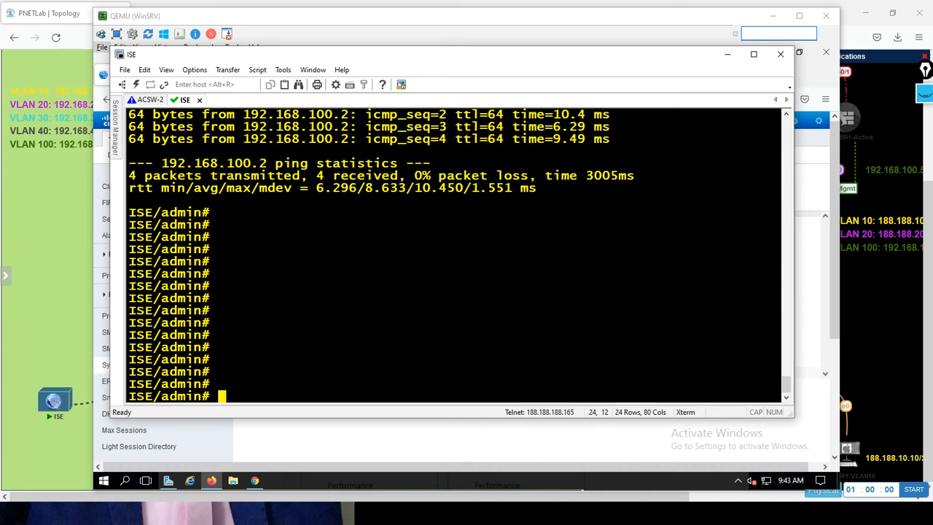
{"action": "key", "text": "Return"}
{"action": "type", "text": "show clock"}
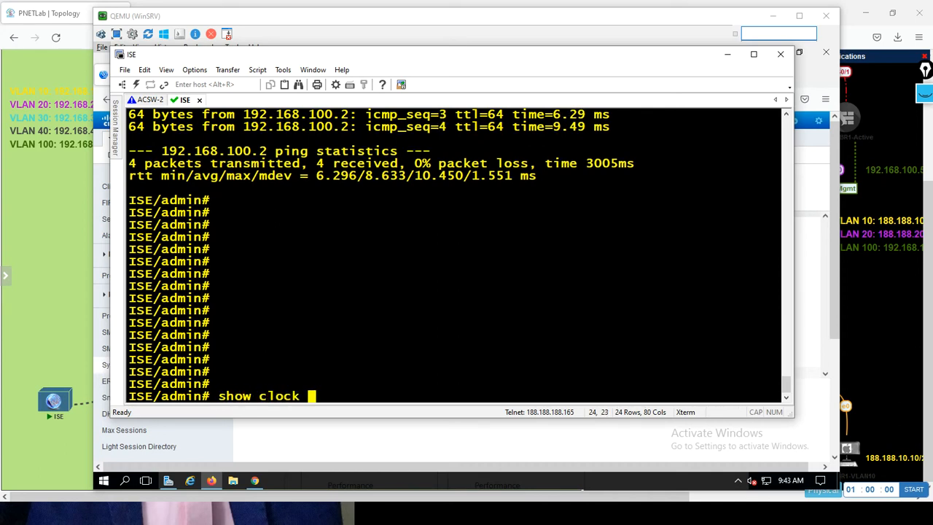
{"action": "key", "text": "Return"}
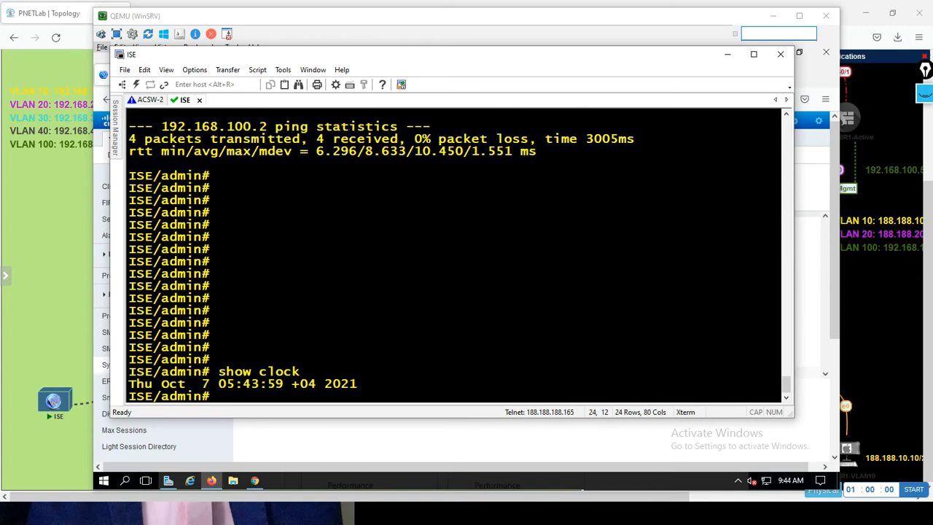
{"action": "key", "text": "Return"}
{"action": "key", "text": "Return"}
{"action": "key", "text": "Return"}
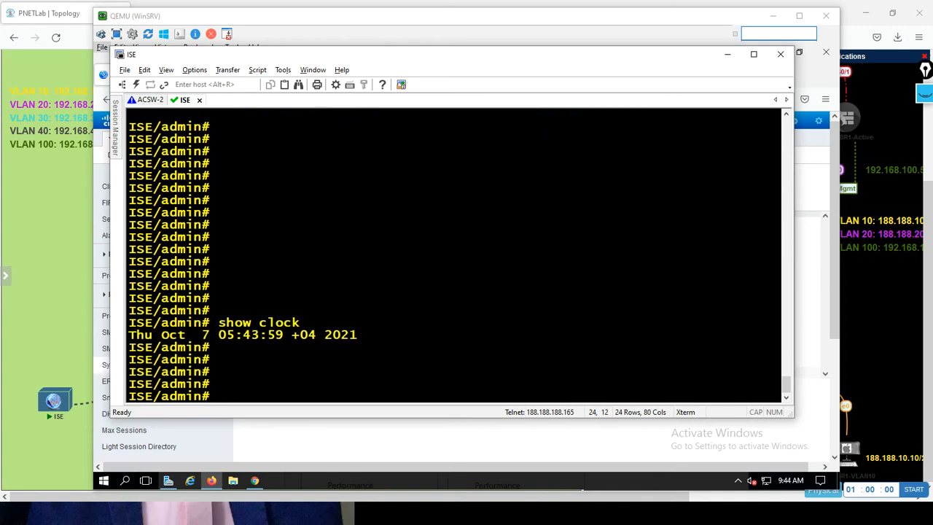
{"action": "key", "text": "alt+Tab"}
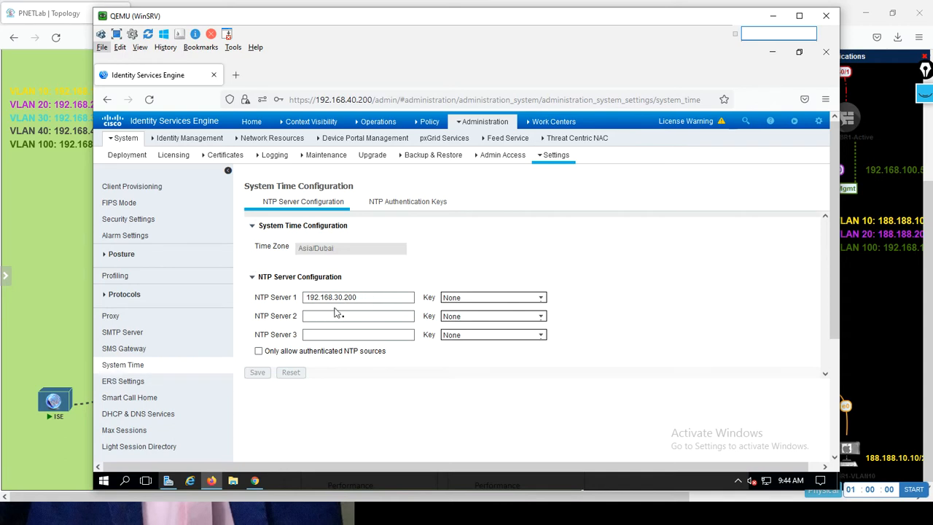
Review ISE's NTP keys and server 192.168.30.200, then confirm via show clock it reads 10:02:02.
{"action": "left_click", "coordinate": [402, 206]}
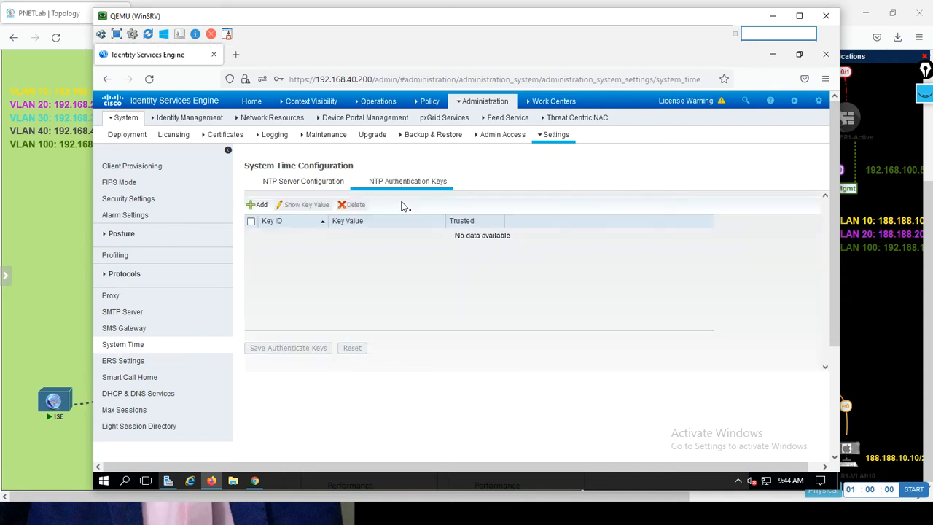
{"action": "left_click", "coordinate": [310, 186]}
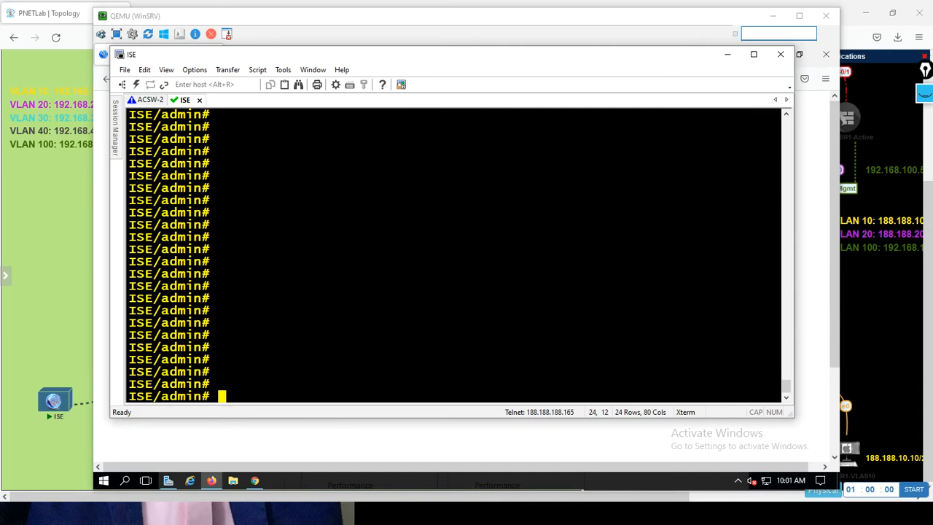
{"action": "type", "text": "clock set"}
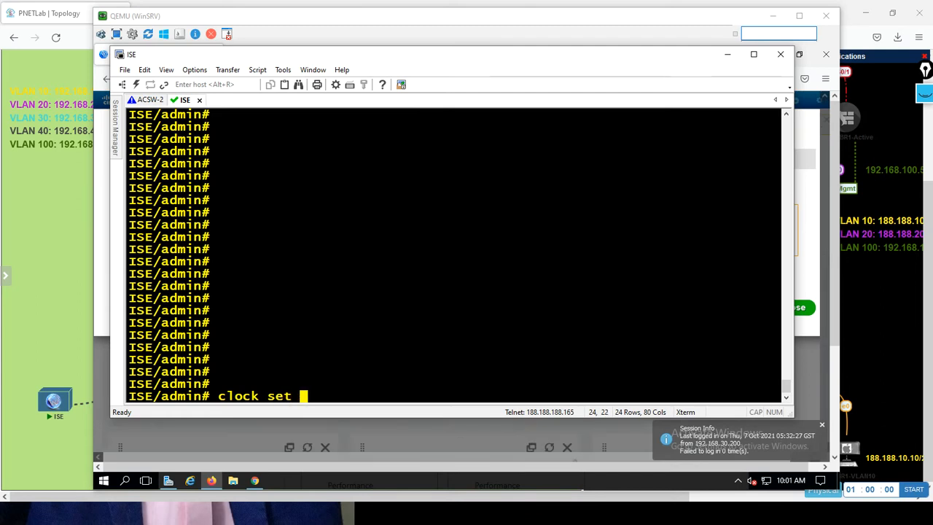
{"action": "key", "text": "BackSpace"}
{"action": "key", "text": "BackSpace"}
{"action": "key", "text": "BackSpace"}
{"action": "key", "text": "BackSpace"}
{"action": "key", "text": "BackSpace"}
{"action": "key", "text": "BackSpace"}
{"action": "key", "text": "BackSpace"}
{"action": "key", "text": "BackSpace"}
{"action": "key", "text": "BackSpace"}
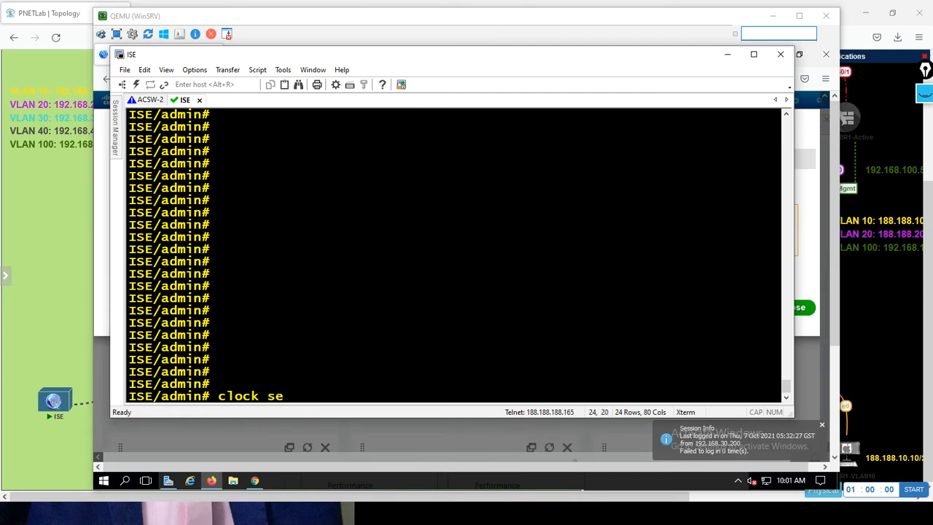
{"action": "type", "text": "show clock"}
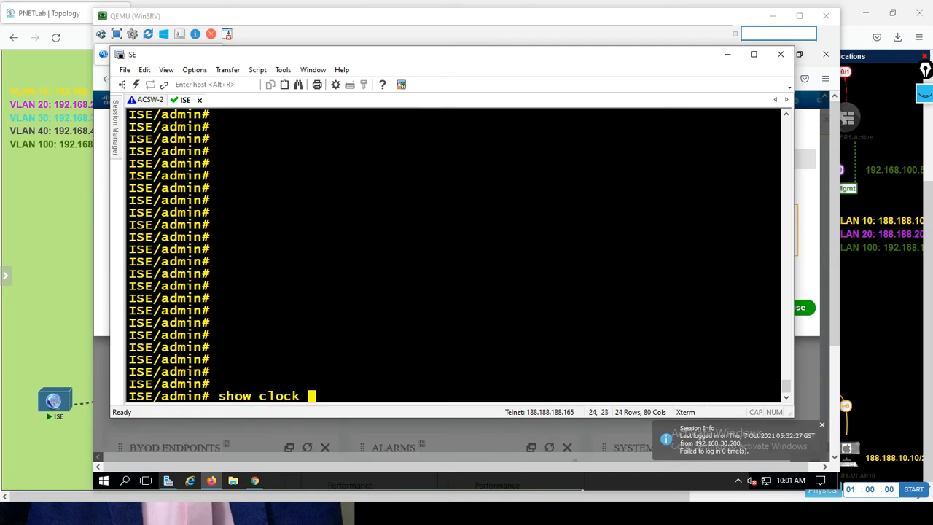
{"action": "key", "text": "Return"}
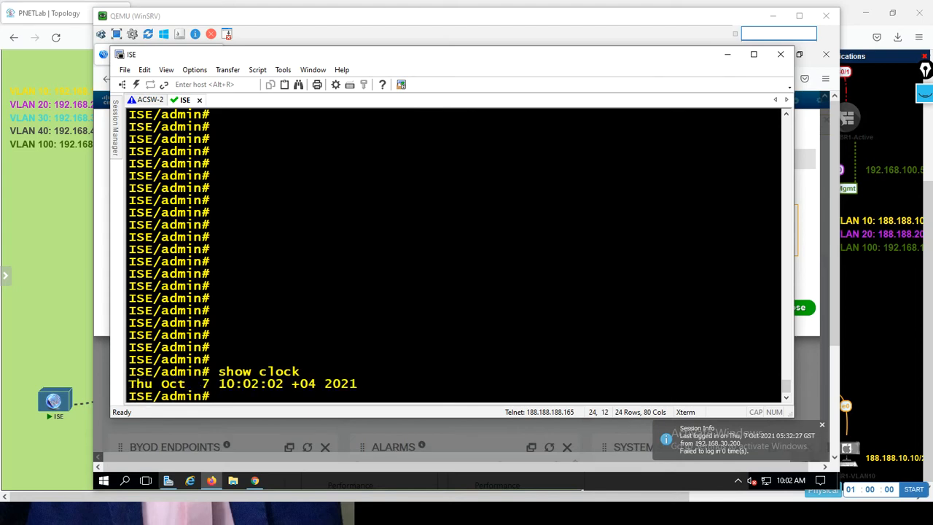
{"action": "key", "text": "alt+Tab"}
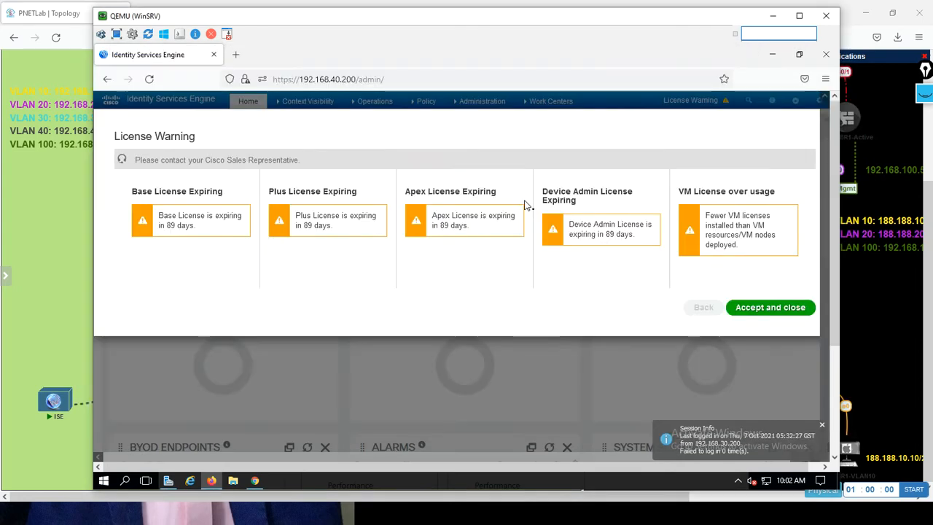
Dismiss the license warning and open the CCIE.LOCAL AD join point under External Identity Sources.
{"action": "left_click", "coordinate": [745, 309]}
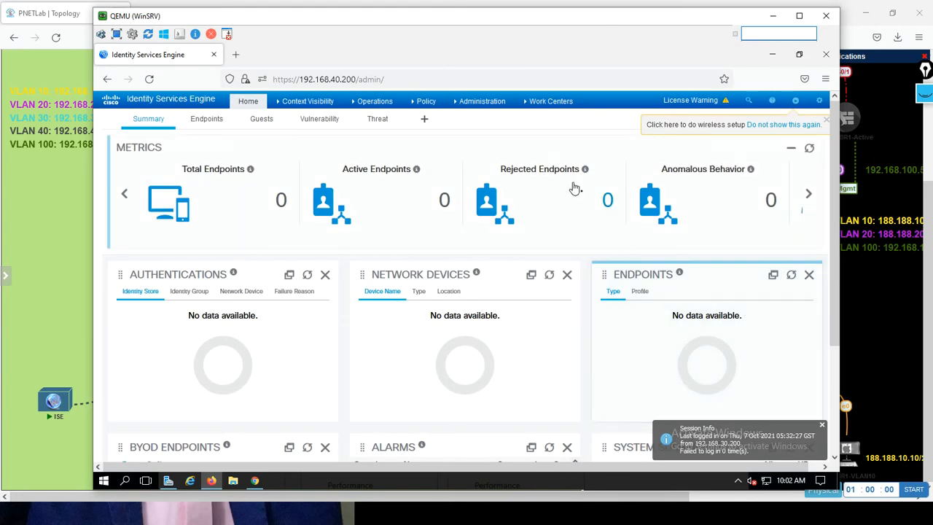
{"action": "left_click", "coordinate": [466, 102]}
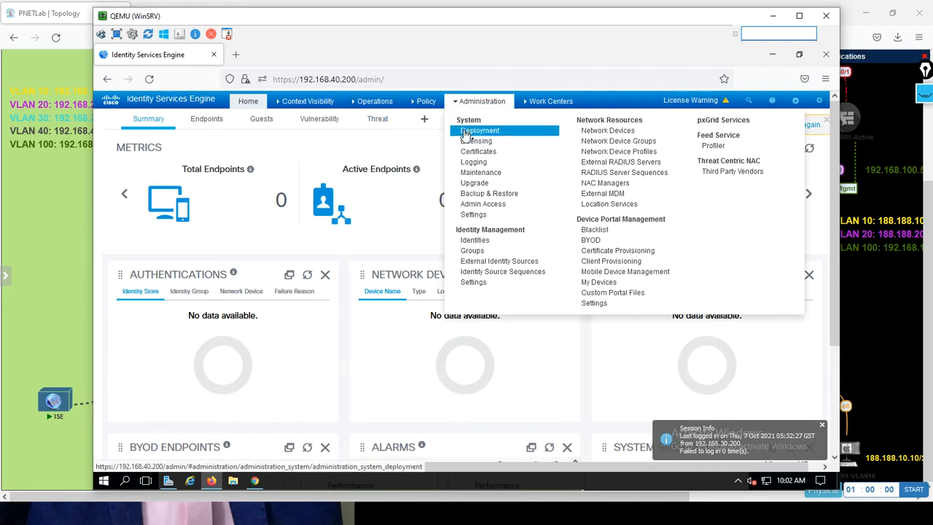
{"action": "left_click", "coordinate": [475, 263]}
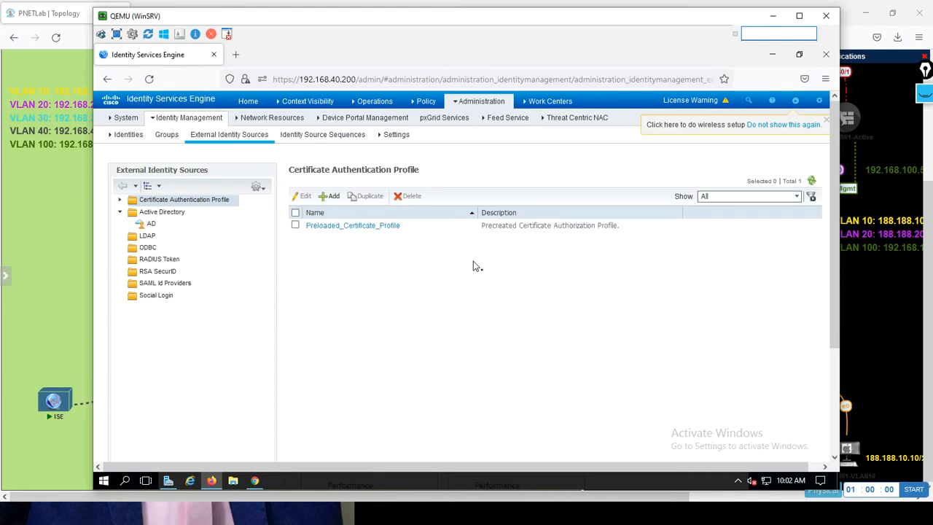
{"action": "left_click", "coordinate": [153, 224]}
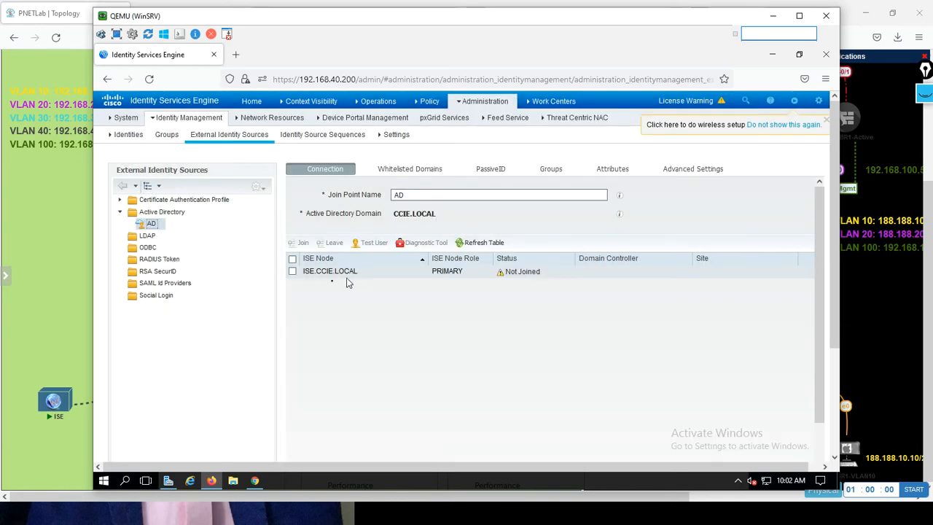
Join node ISE.CCIE.LOCAL to CCIE.LOCAL with the domain admin credentials and close the join status.
{"action": "left_click", "coordinate": [293, 271]}
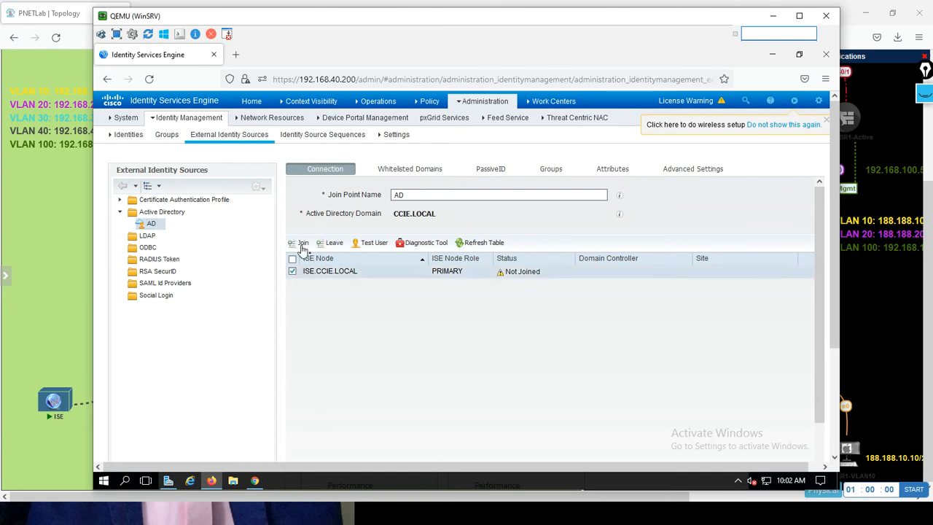
{"action": "left_click", "coordinate": [300, 242]}
{"action": "left_click", "coordinate": [427, 259]}
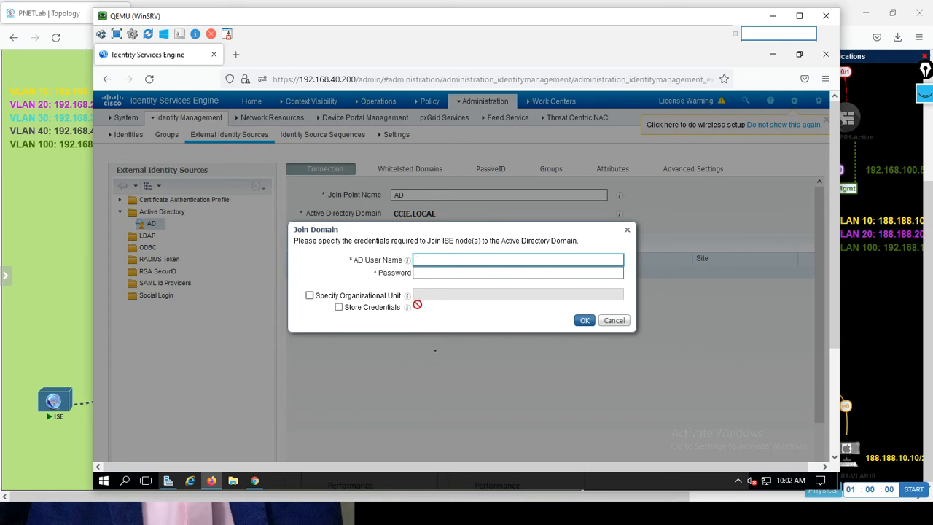
{"action": "type", "text": "Administrator"}
{"action": "key", "text": "Tab"}
{"action": "type", "text": "C1"}
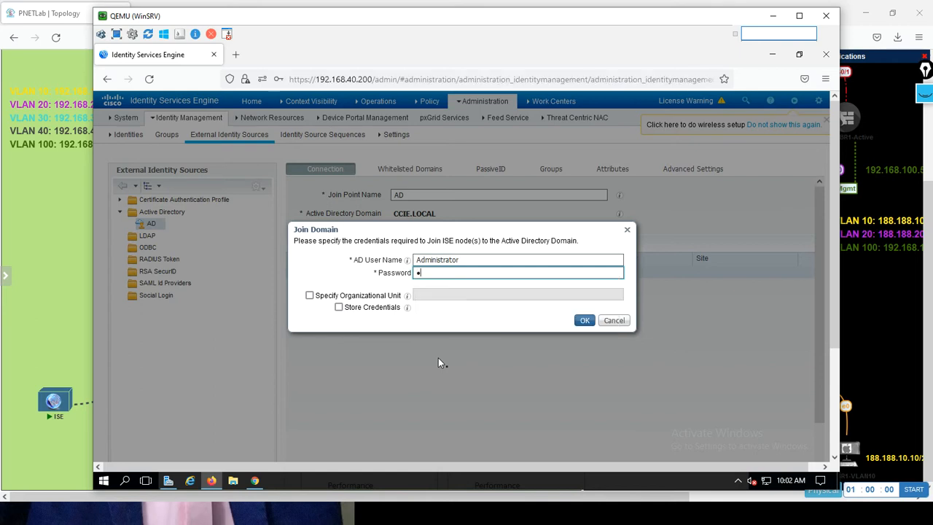
{"action": "type", "text": "sco123"}
{"action": "left_click", "coordinate": [584, 320]}
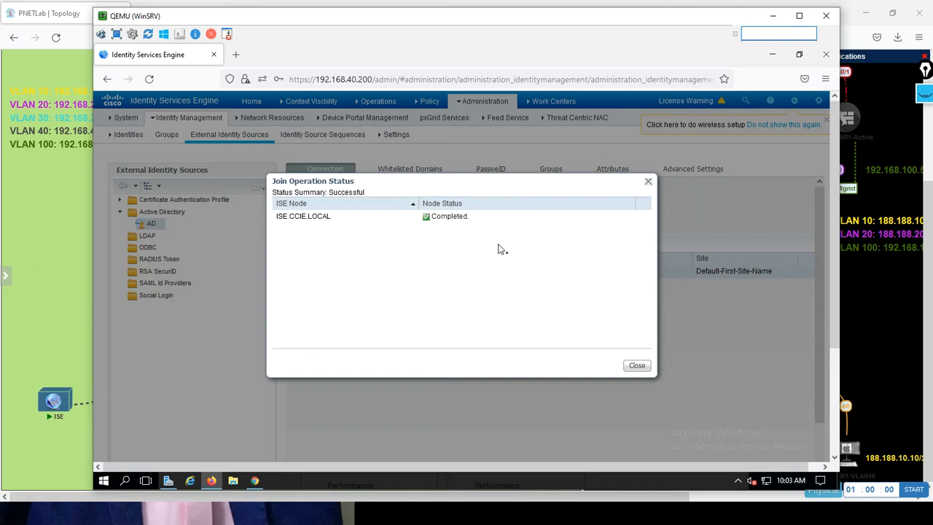
{"action": "left_click", "coordinate": [637, 365]}
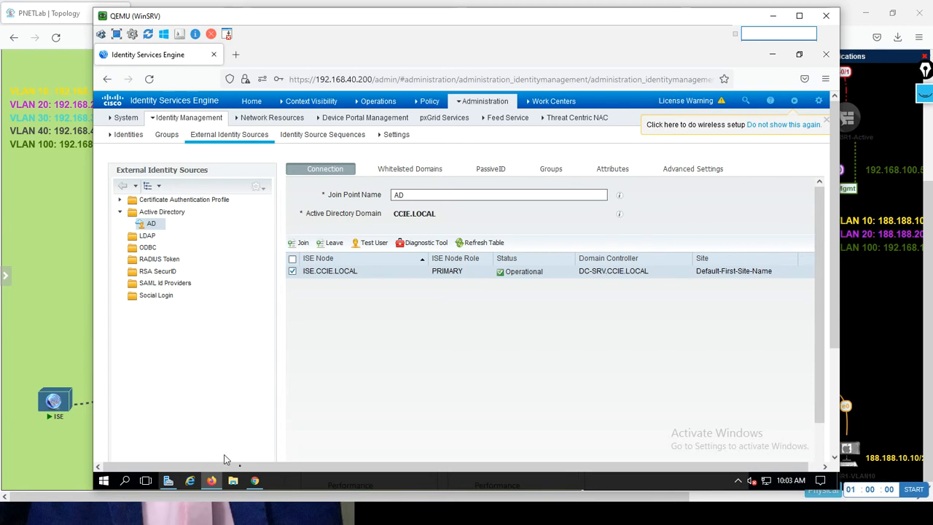
Inspect the ISE computer account's properties in Active Directory Users and Computers.
{"action": "left_click", "coordinate": [168, 481]}
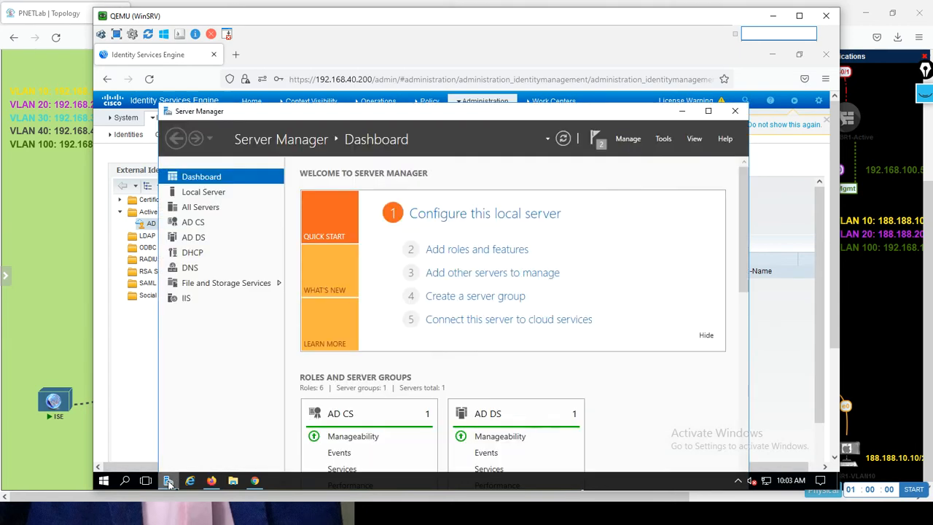
{"action": "left_click", "coordinate": [667, 140]}
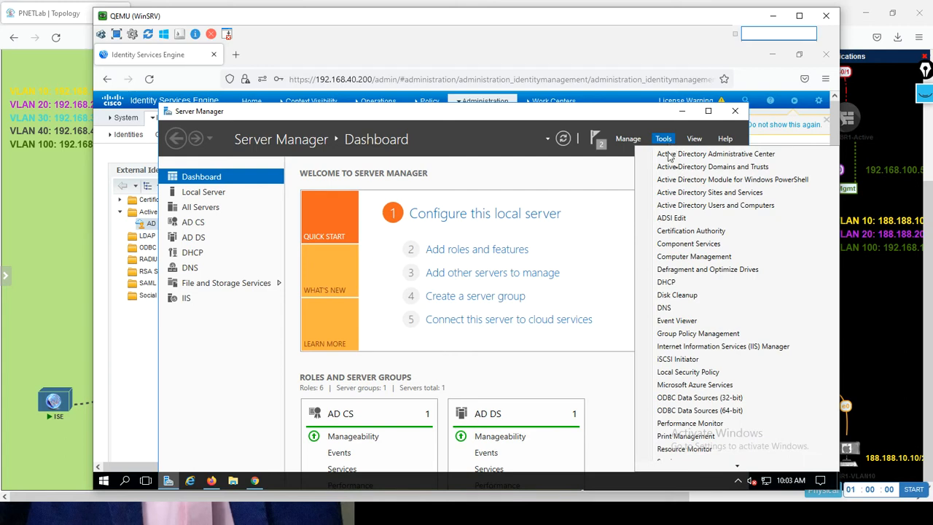
{"action": "left_click", "coordinate": [679, 207]}
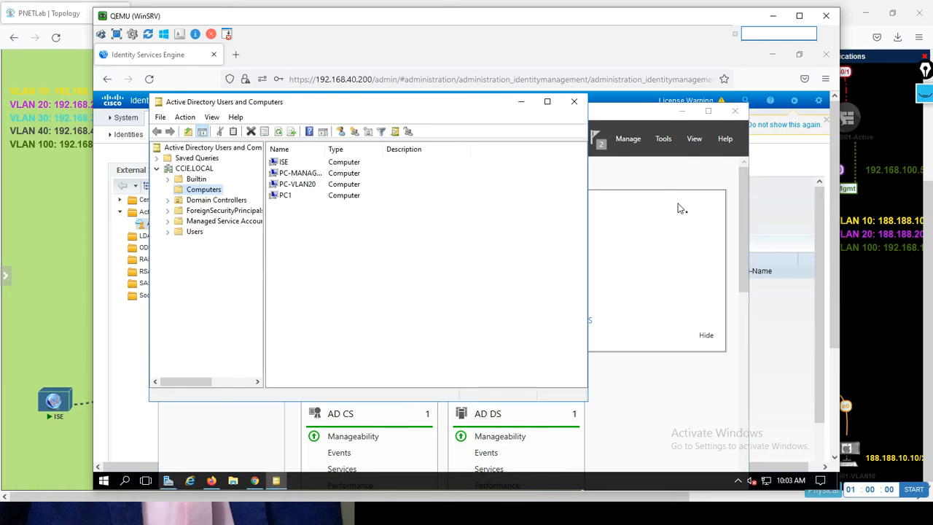
{"action": "double_click", "coordinate": [285, 164]}
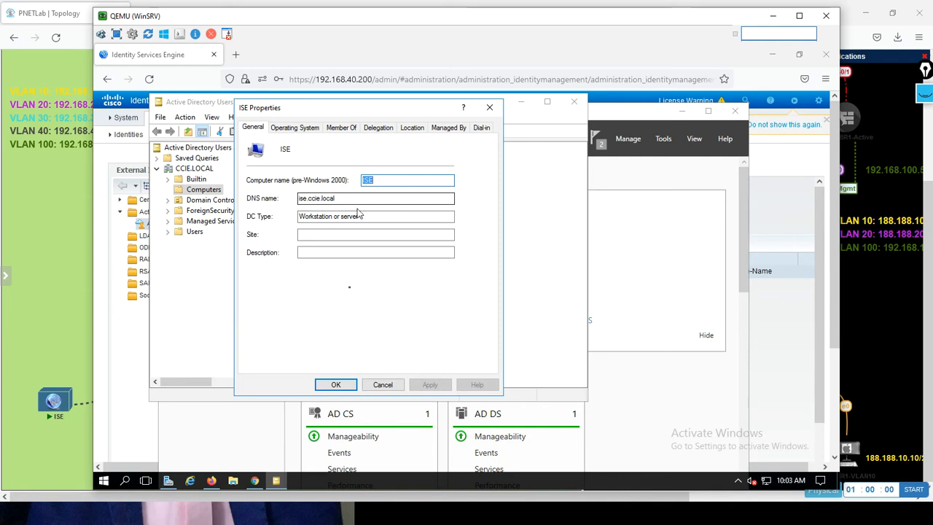
{"action": "left_click", "coordinate": [381, 385]}
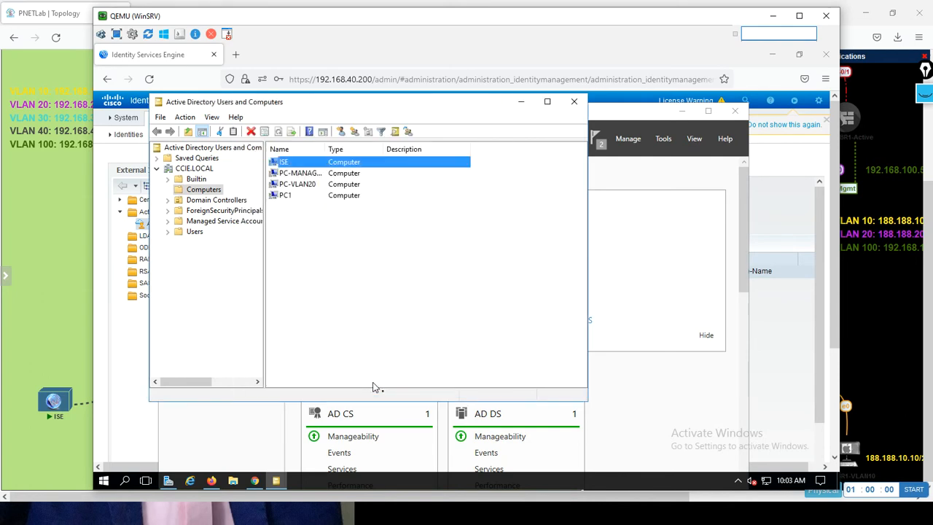
Minimize ADUC and Server Manager to bring the ISE AD join page into view.
{"action": "left_click", "coordinate": [520, 101]}
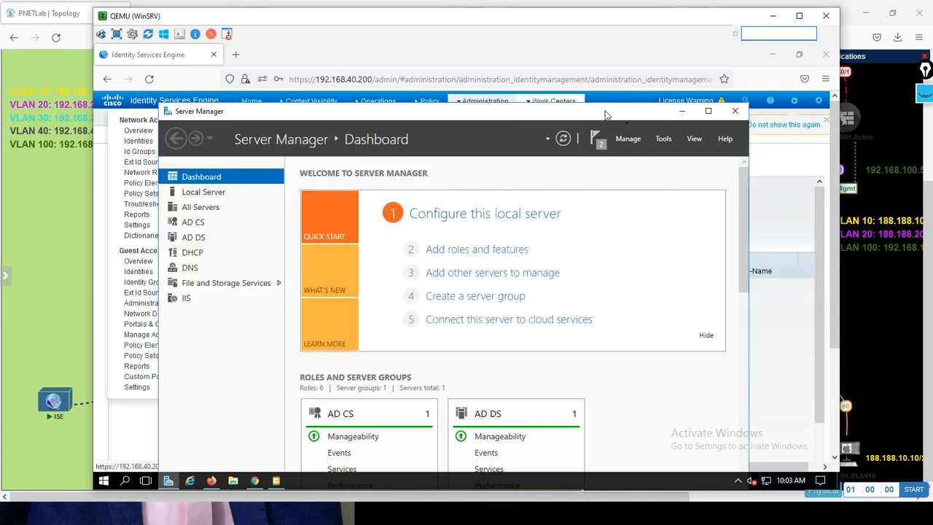
{"action": "left_click", "coordinate": [681, 116]}
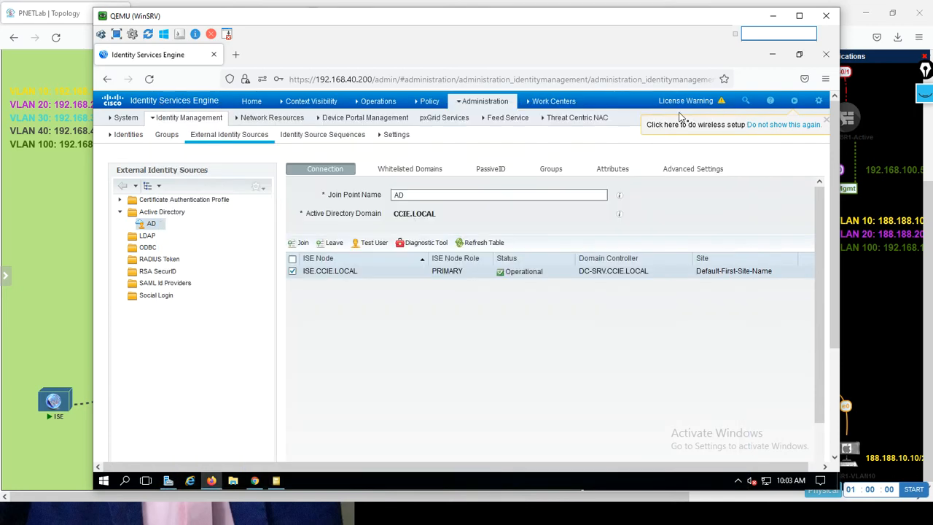
{"action": "left_click", "coordinate": [484, 100]}
Download the CCIE-DC-SRV-CA-1 CA certificate in Base 64 as certnew.cer and show it in Downloads.
{"action": "left_click", "coordinate": [255, 481]}
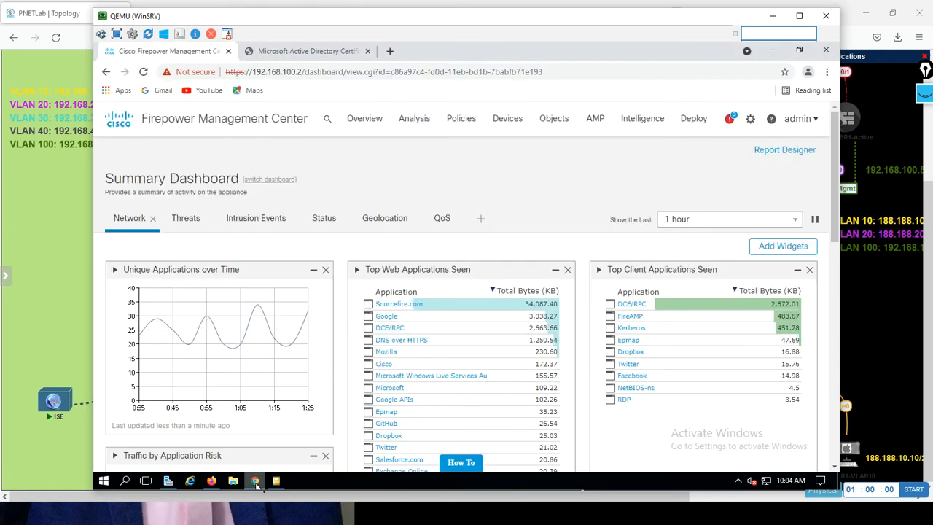
{"action": "left_click", "coordinate": [283, 53]}
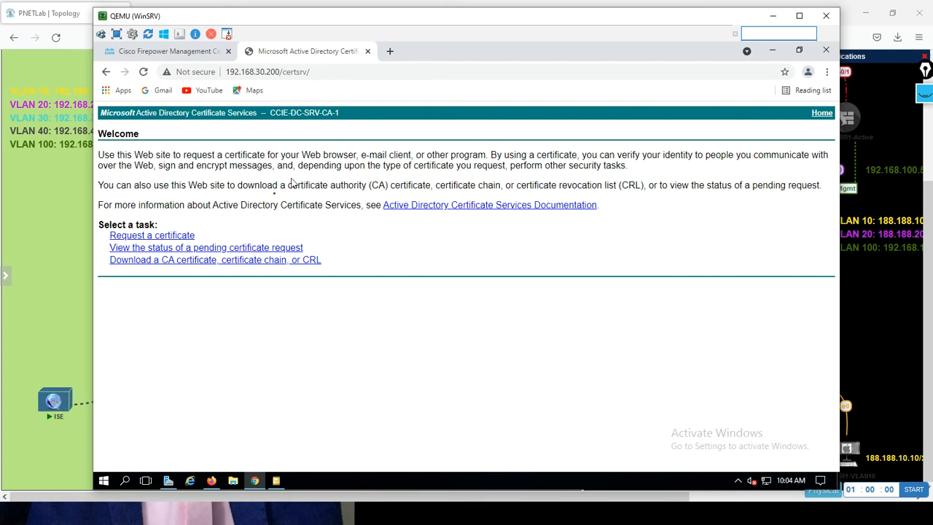
{"action": "left_click", "coordinate": [185, 261]}
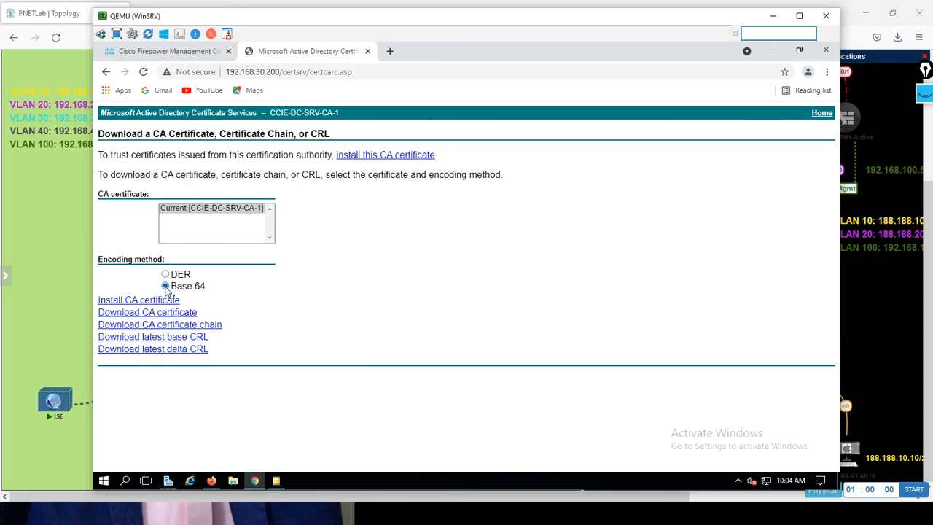
{"action": "left_click", "coordinate": [146, 314]}
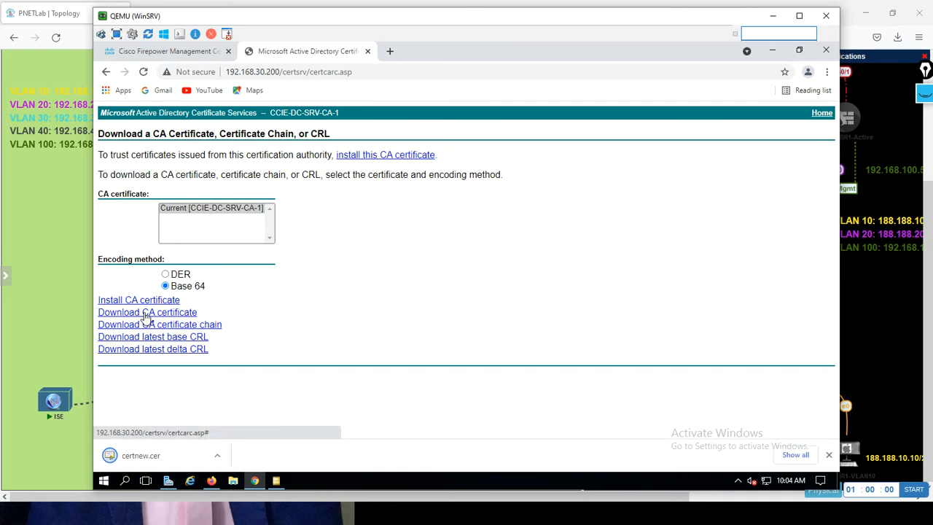
{"action": "left_click", "coordinate": [217, 460]}
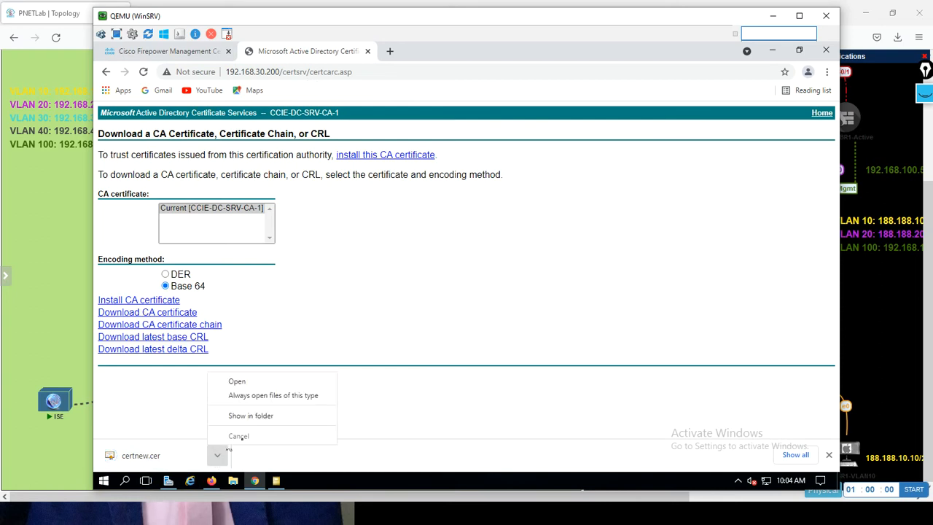
{"action": "left_click", "coordinate": [246, 422]}
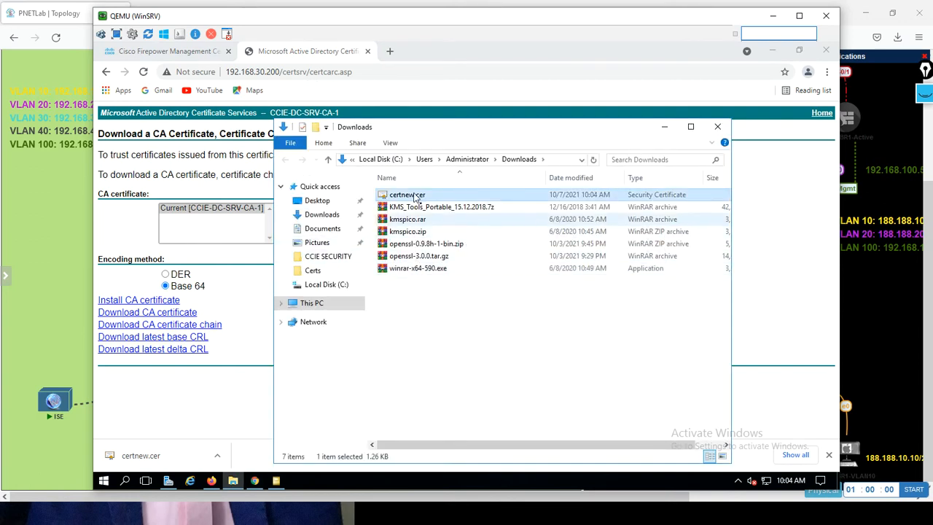
Rename certnew.cer to AD-CA.cer and return to the ISE browser window.
{"action": "right_click", "coordinate": [410, 200]}
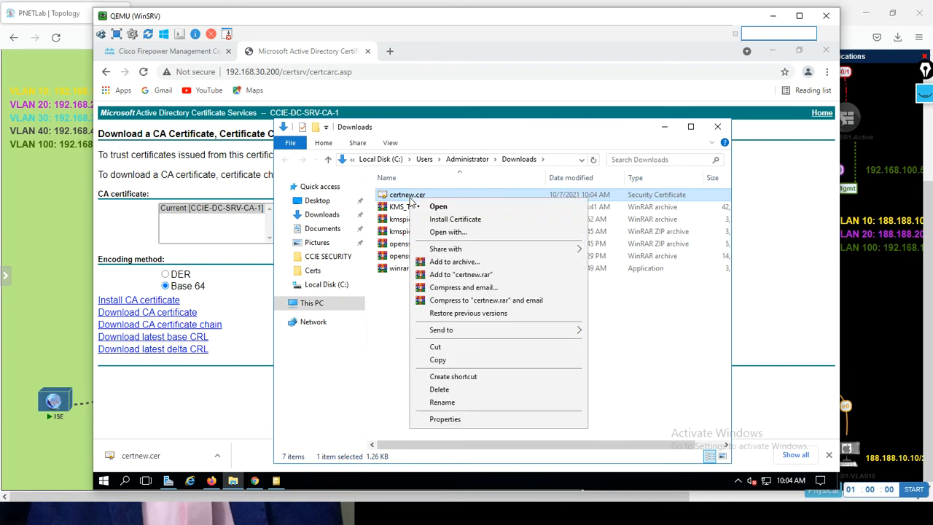
{"action": "left_click", "coordinate": [441, 403]}
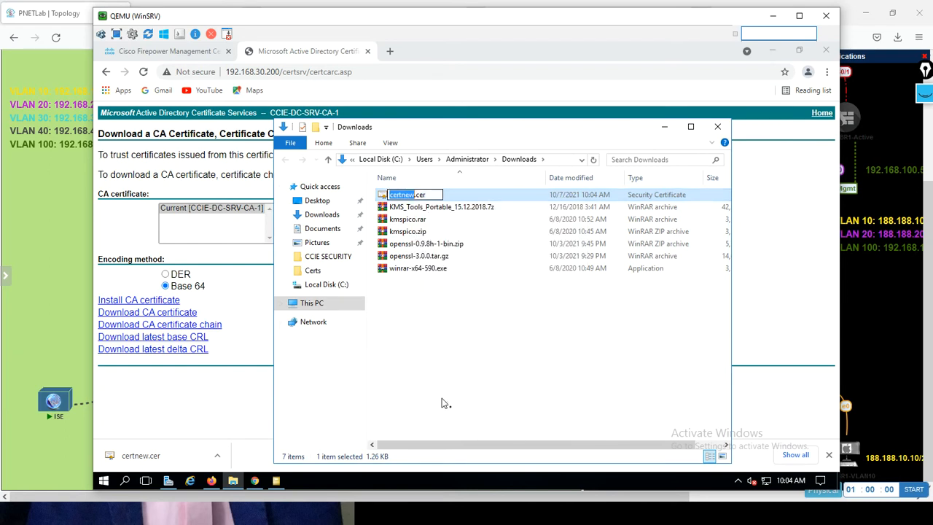
{"action": "type", "text": "AD-CA"}
{"action": "key", "text": "Return"}
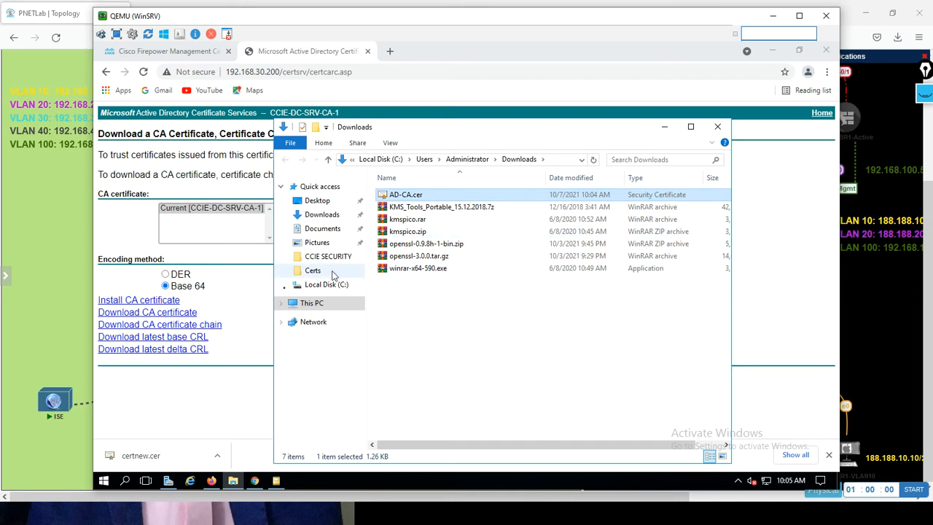
{"action": "left_click", "coordinate": [211, 480]}
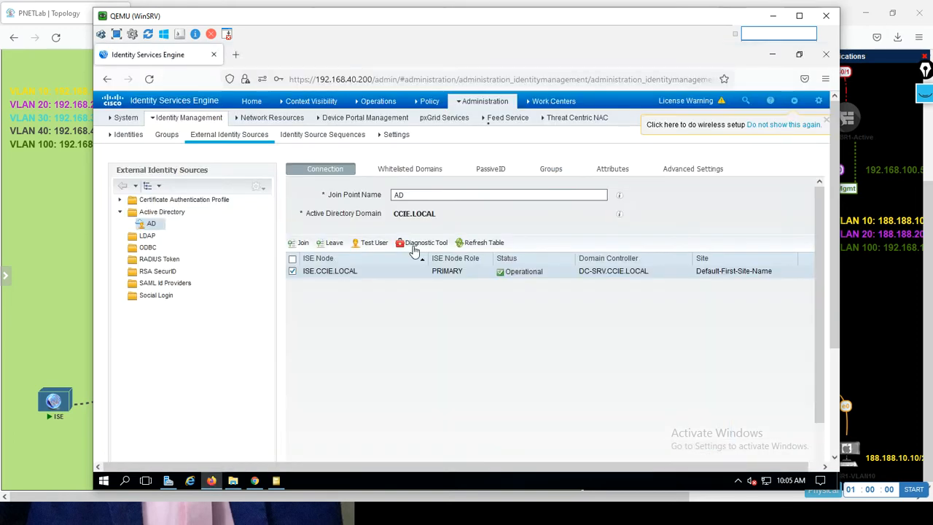
Open the Trusted Certificates list under Administration > System > Certificates.
{"action": "left_click", "coordinate": [460, 106]}
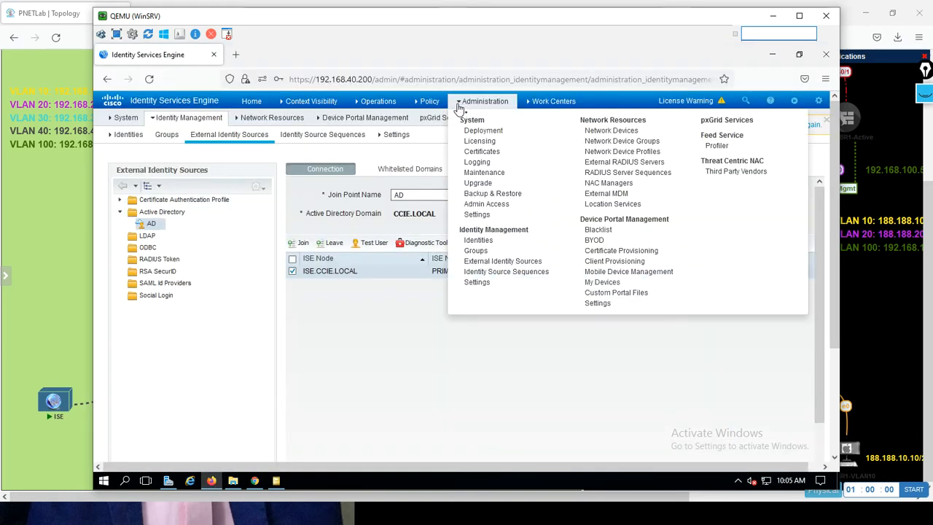
{"action": "left_click", "coordinate": [469, 153]}
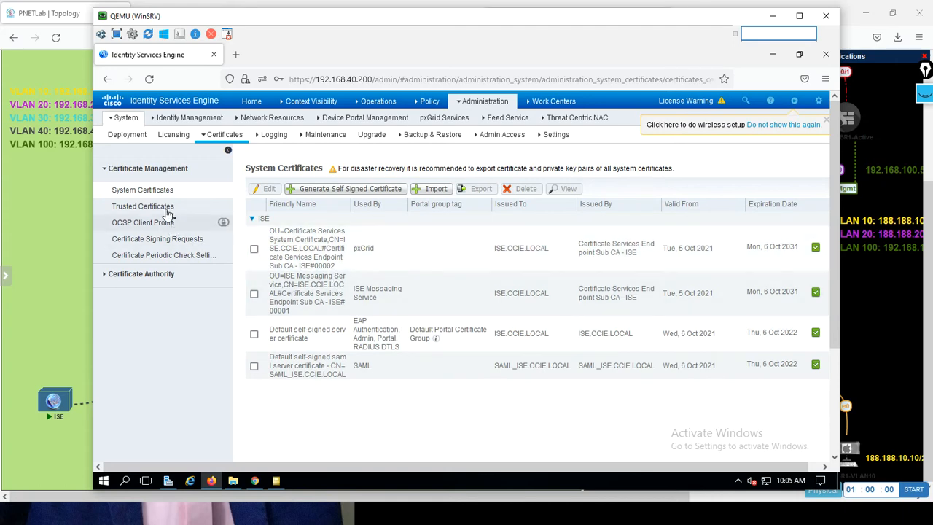
{"action": "left_click", "coordinate": [143, 207]}
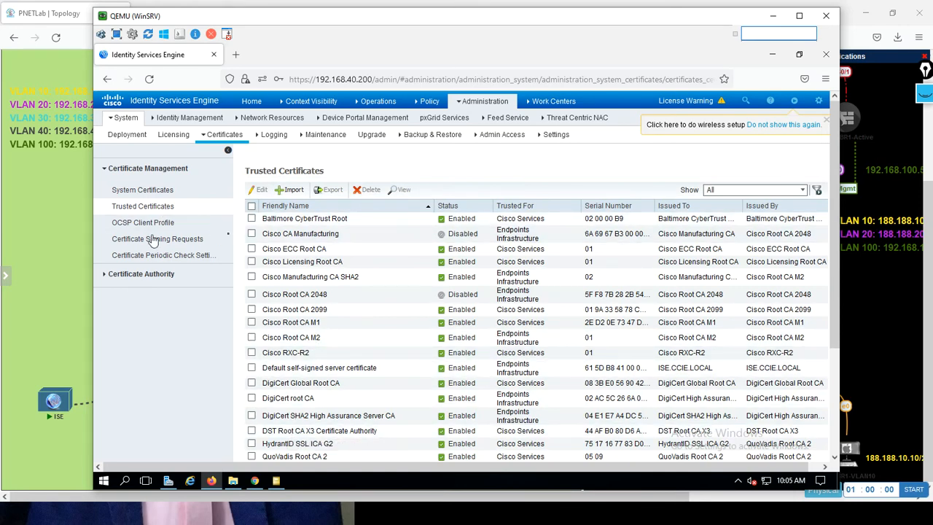
{"action": "left_click", "coordinate": [292, 191]}
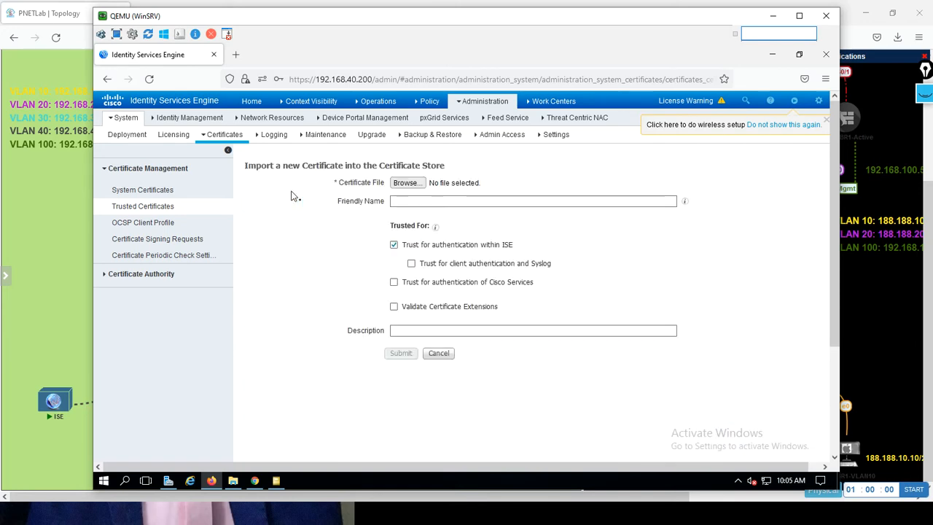
Import AD-CA.cer as trusted certificate AD-CA, also trusted for client authentication, Syslog and Cisco Services.
{"action": "left_click", "coordinate": [417, 184]}
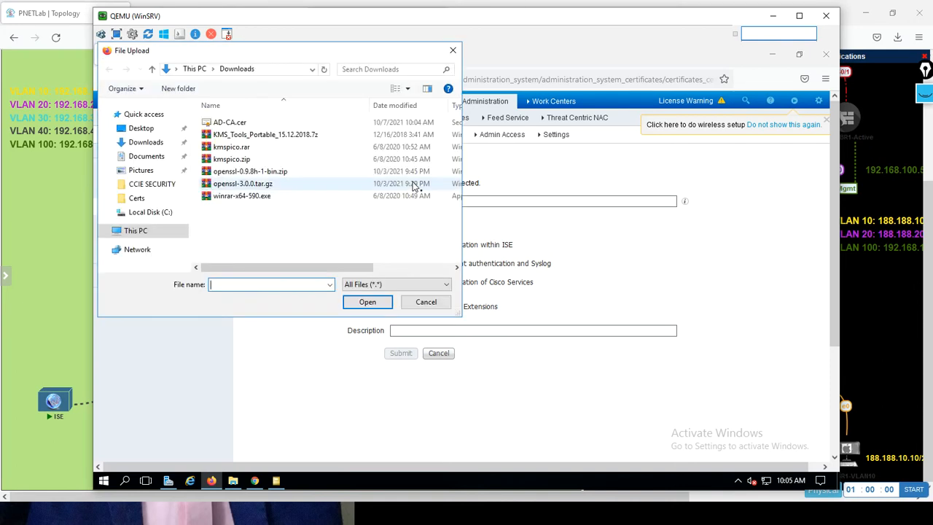
{"action": "left_click", "coordinate": [246, 125]}
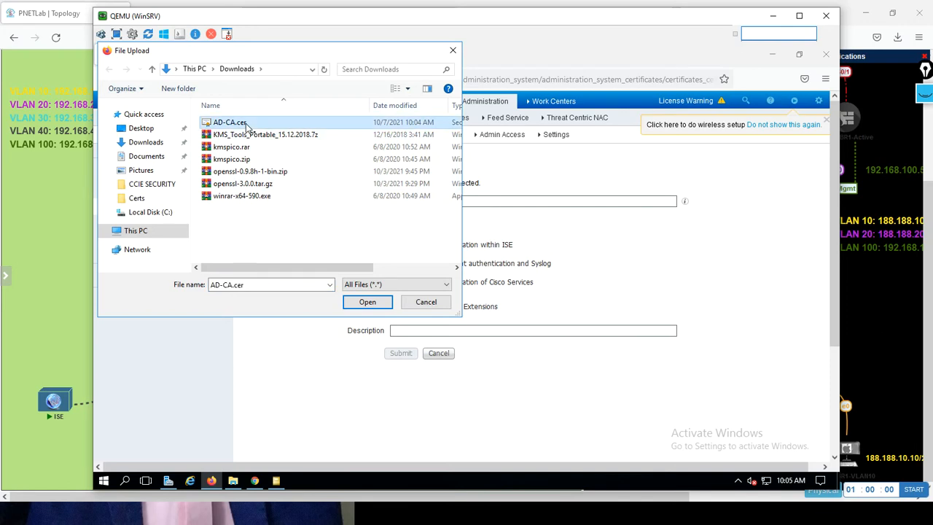
{"action": "left_click", "coordinate": [361, 303]}
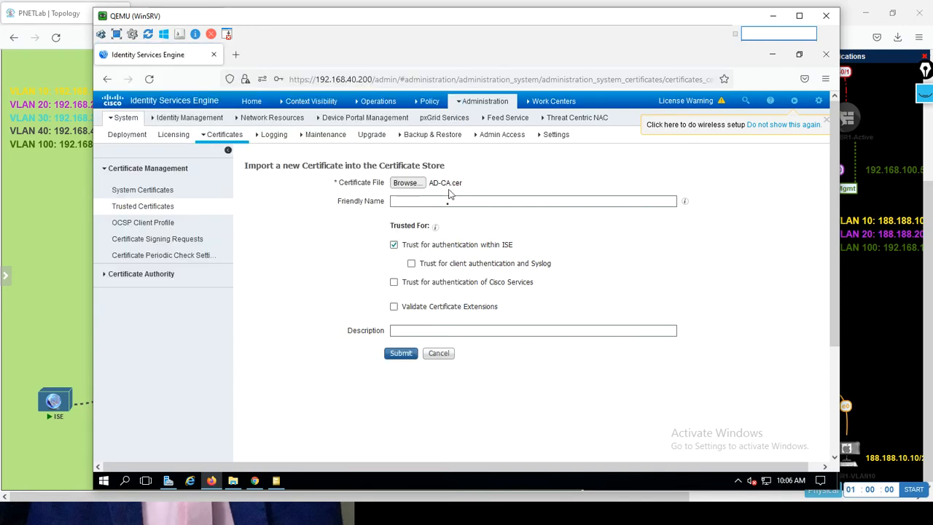
{"action": "left_click", "coordinate": [424, 201]}
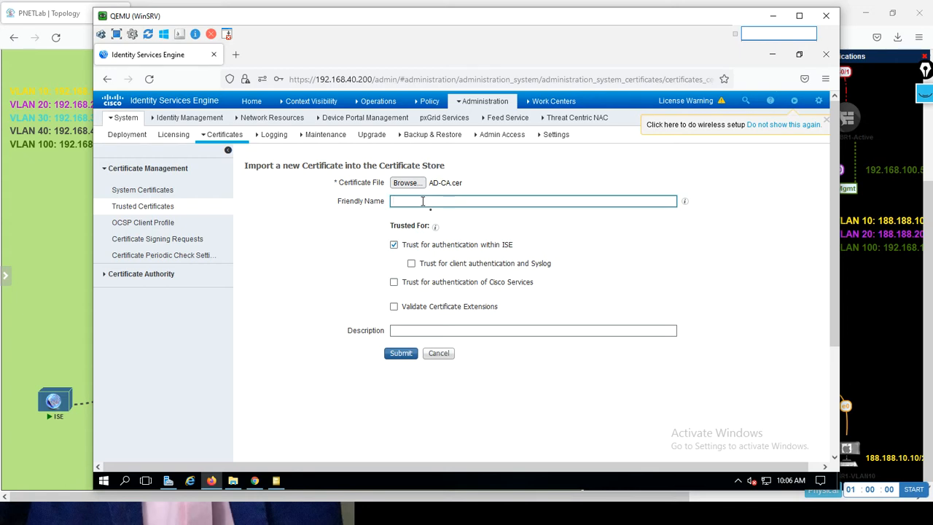
{"action": "type", "text": "AD-CA"}
{"action": "left_click", "coordinate": [412, 264]}
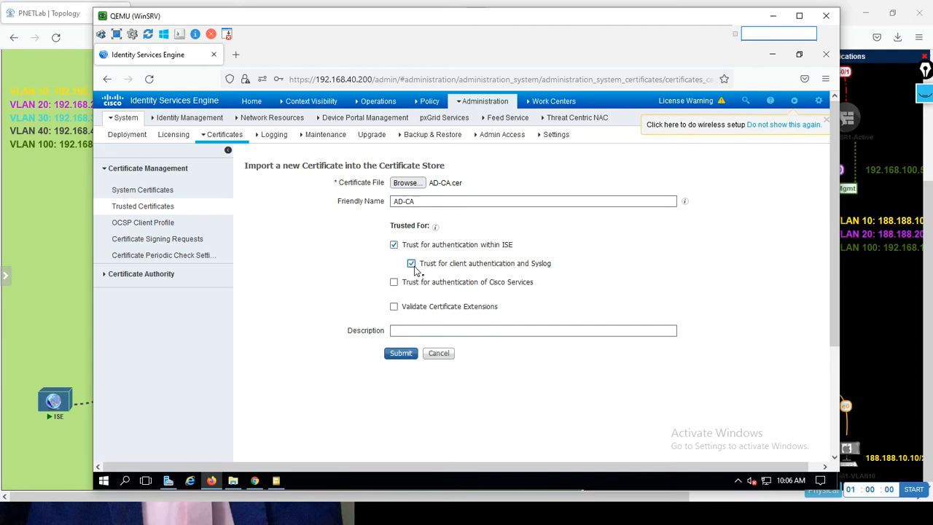
{"action": "left_click", "coordinate": [395, 283]}
{"action": "left_click", "coordinate": [397, 355]}
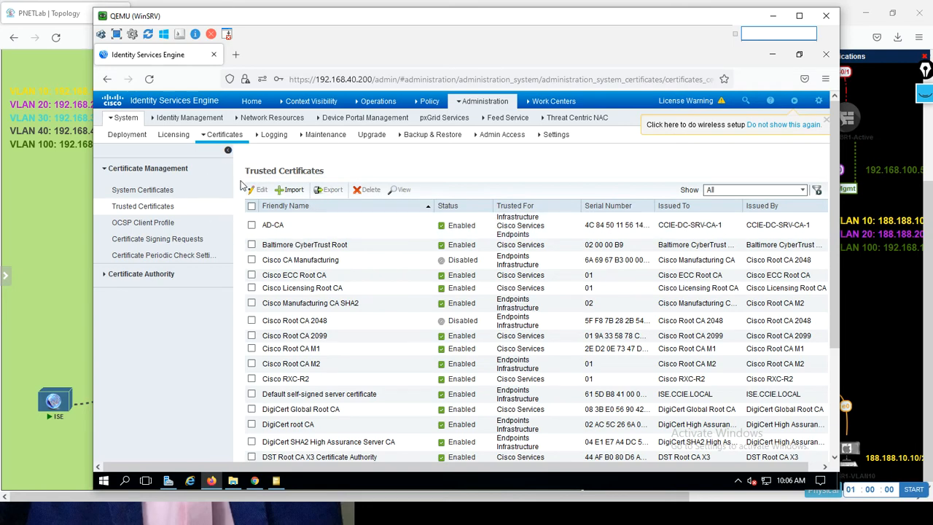
Start a Multi-Use certificate signing request for node ISE and scroll to its Subject fields.
{"action": "left_click", "coordinate": [168, 242]}
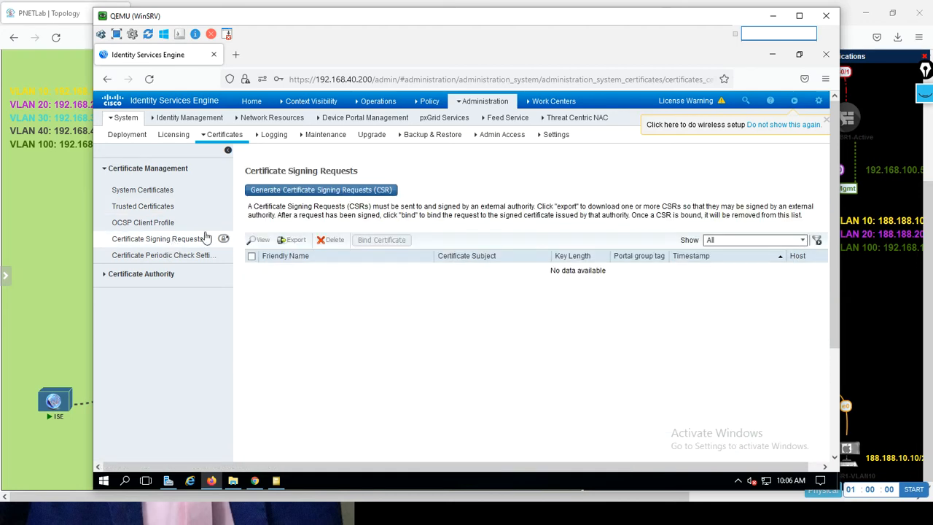
{"action": "left_click", "coordinate": [285, 191]}
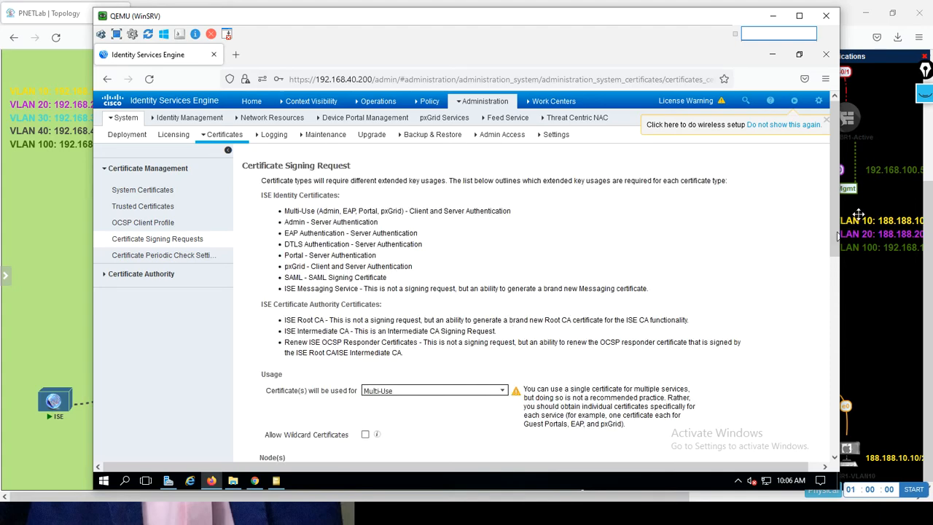
{"action": "left_click_drag", "start_coordinate": [834, 208], "coordinate": [826, 256]}
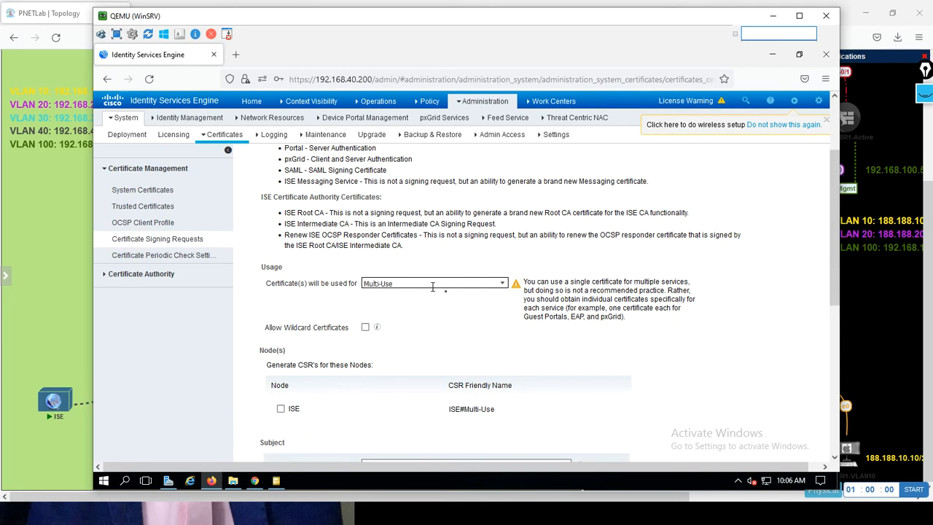
{"action": "left_click", "coordinate": [502, 284]}
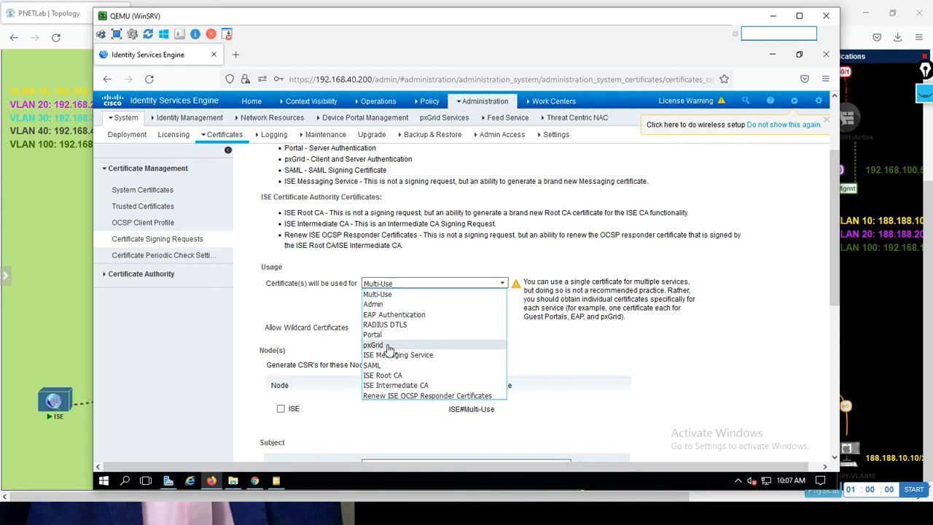
{"action": "left_click", "coordinate": [390, 296]}
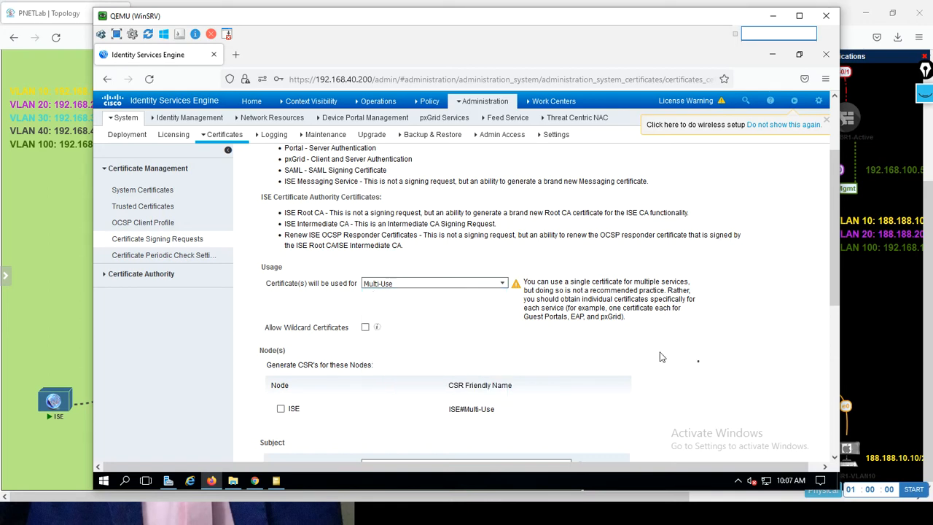
{"action": "scroll", "coordinate": [832, 271], "scroll_direction": "down", "scroll_amount": 2}
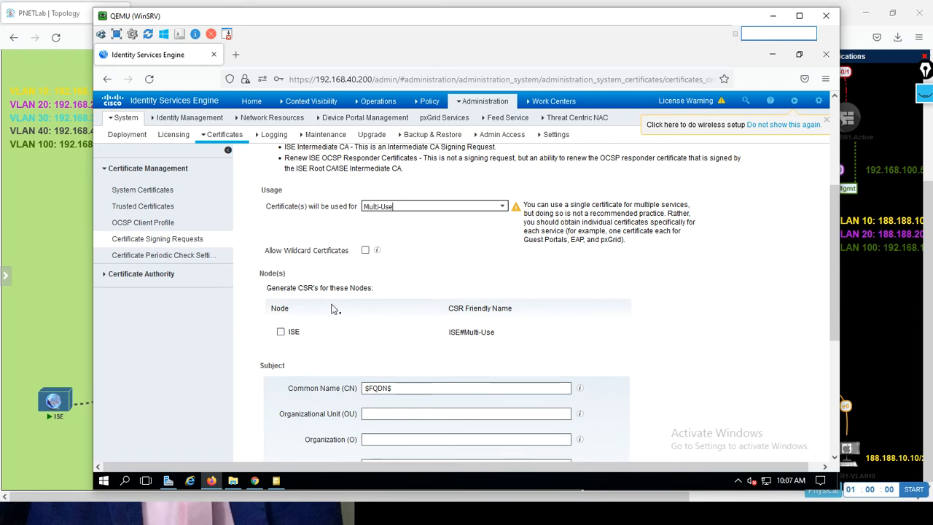
{"action": "left_click", "coordinate": [281, 332]}
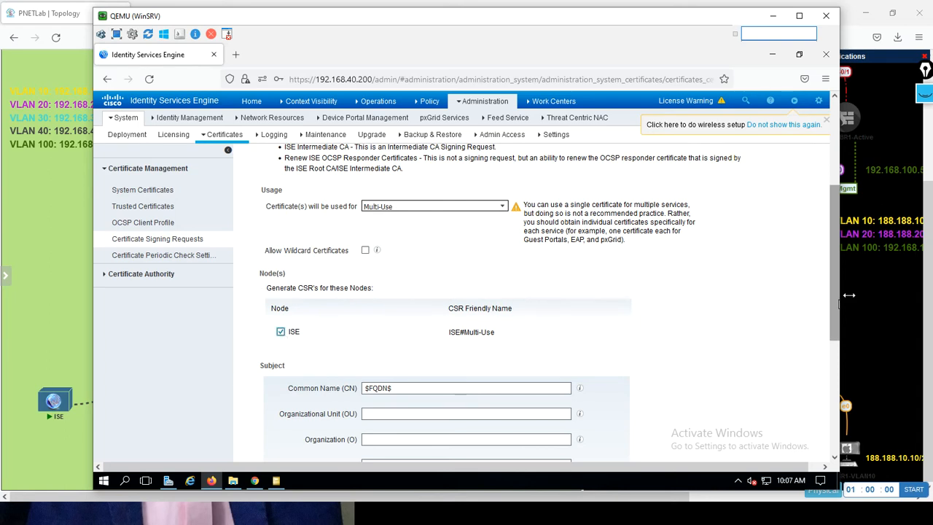
{"action": "left_click_drag", "start_coordinate": [837, 295], "coordinate": [836, 357]}
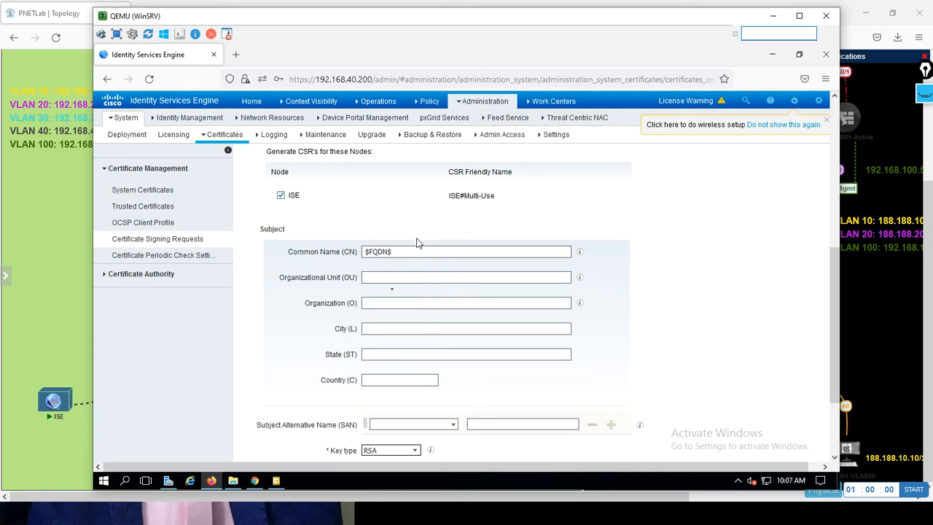
Fill the CSR subject: OU ICT, organization MEC, city Abu Dhabi, state AD.
{"action": "left_click", "coordinate": [394, 277]}
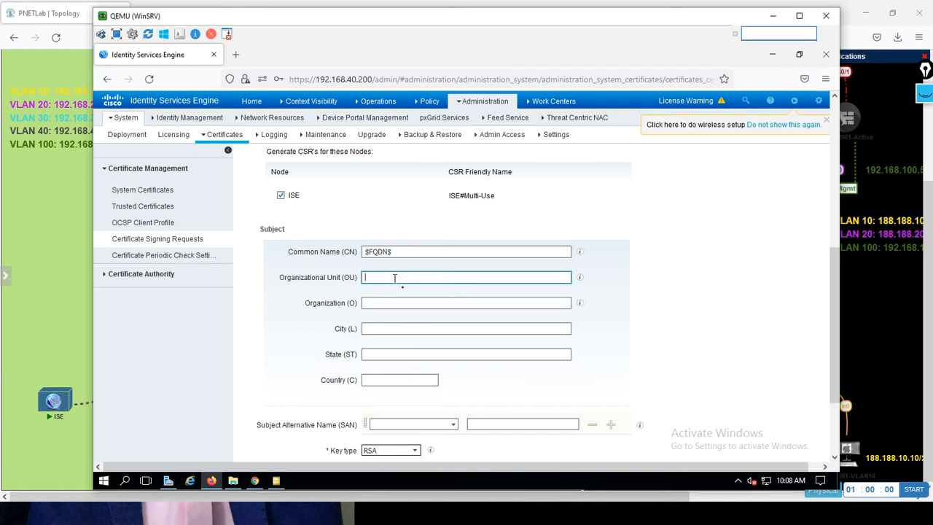
{"action": "type", "text": "CT"}
{"action": "key", "text": "Tab"}
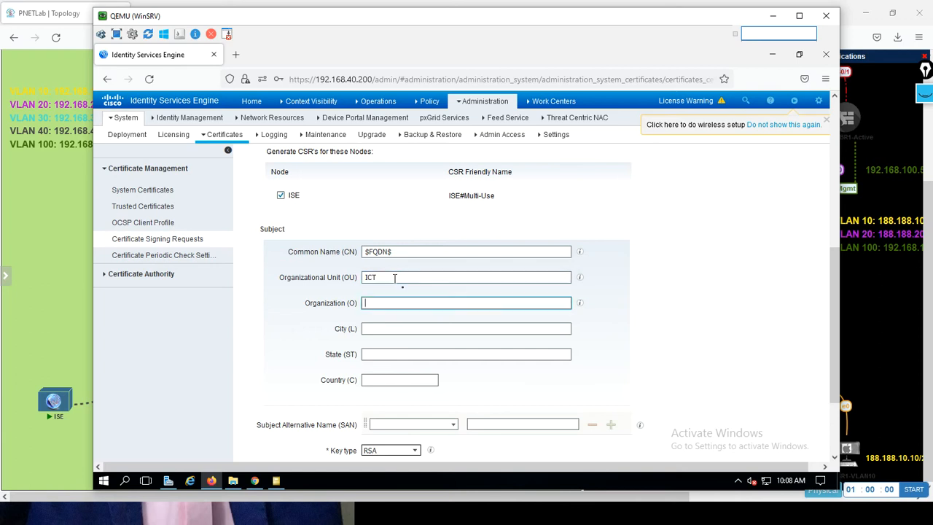
{"action": "type", "text": "MEC"}
{"action": "key", "text": "Tab"}
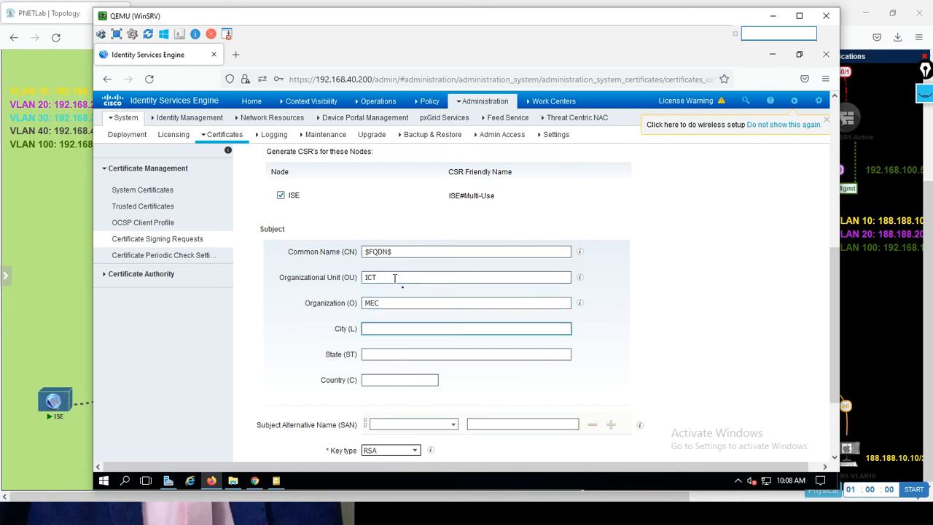
{"action": "type", "text": "Abu Dhabi"}
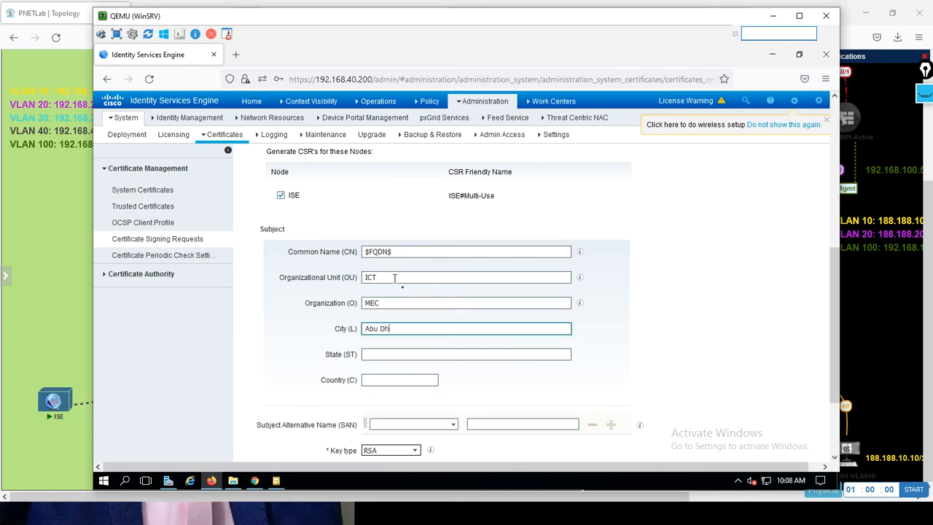
{"action": "key", "text": "Tab"}
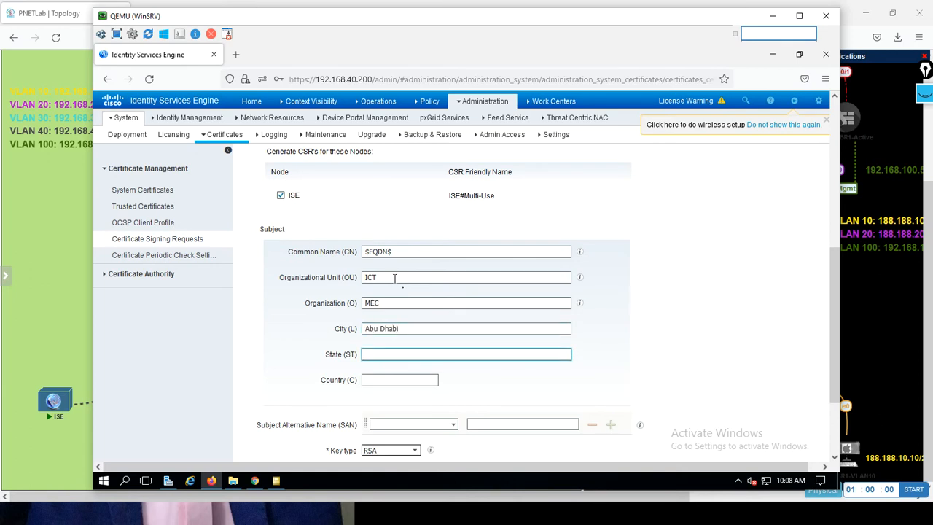
{"action": "type", "text": "AD"}
{"action": "key", "text": "Tab"}
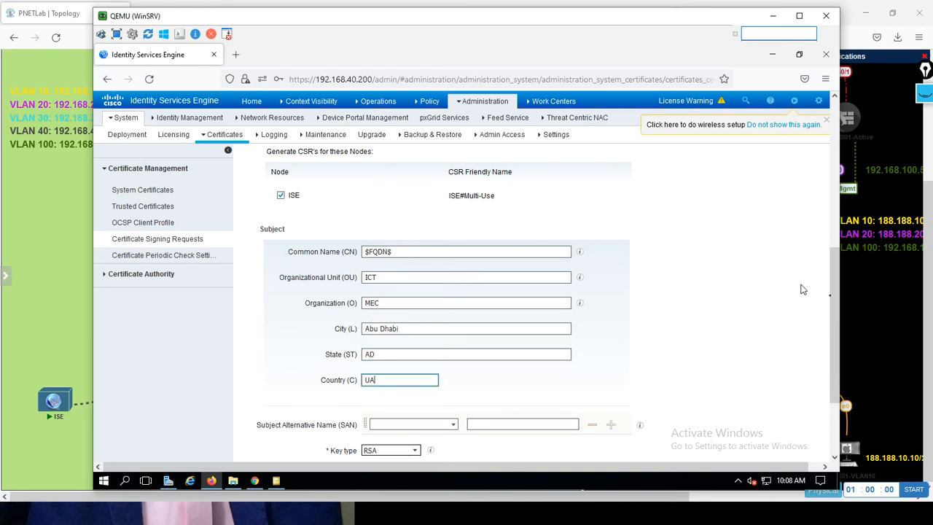
Keep the CSR's RSA key length at 2048 bits.
{"action": "scroll", "coordinate": [834, 283], "scroll_direction": "down", "scroll_amount": 3}
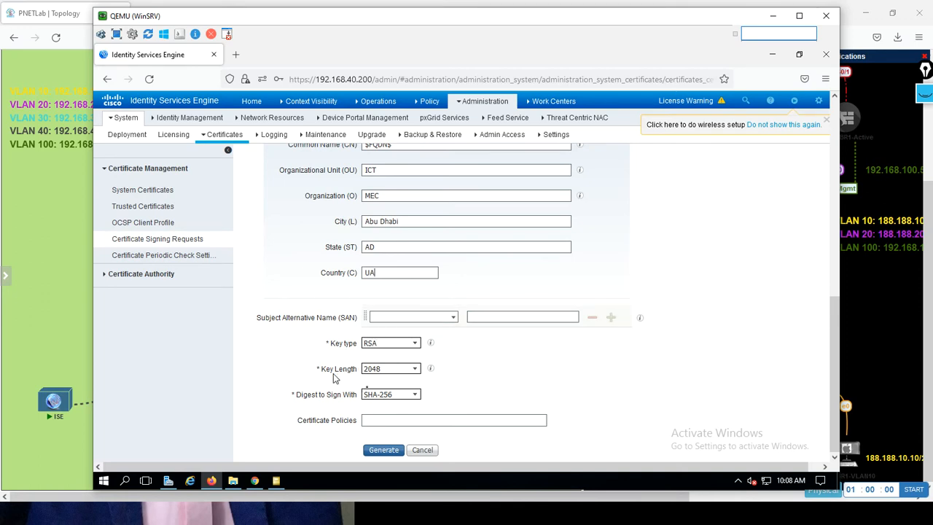
{"action": "left_click", "coordinate": [417, 371]}
{"action": "left_click", "coordinate": [416, 371]}
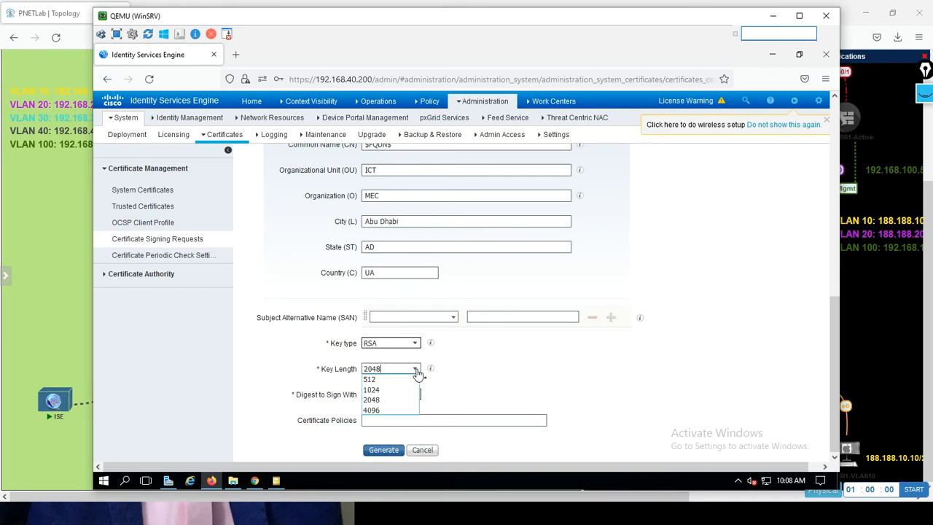
{"action": "left_click", "coordinate": [417, 372]}
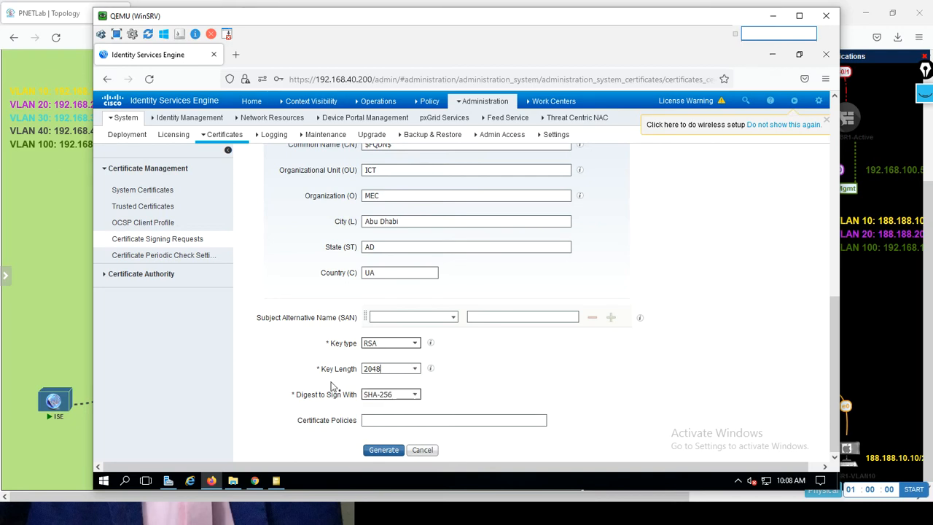
Generate the ISE certificate signing request and export it as ISEMultiUse.pem.
{"action": "left_click", "coordinate": [384, 449]}
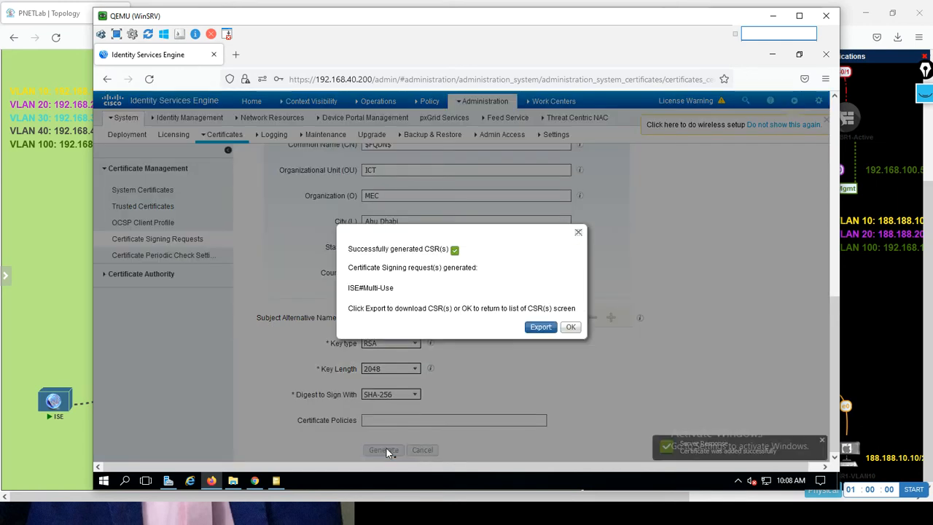
{"action": "left_click", "coordinate": [541, 328]}
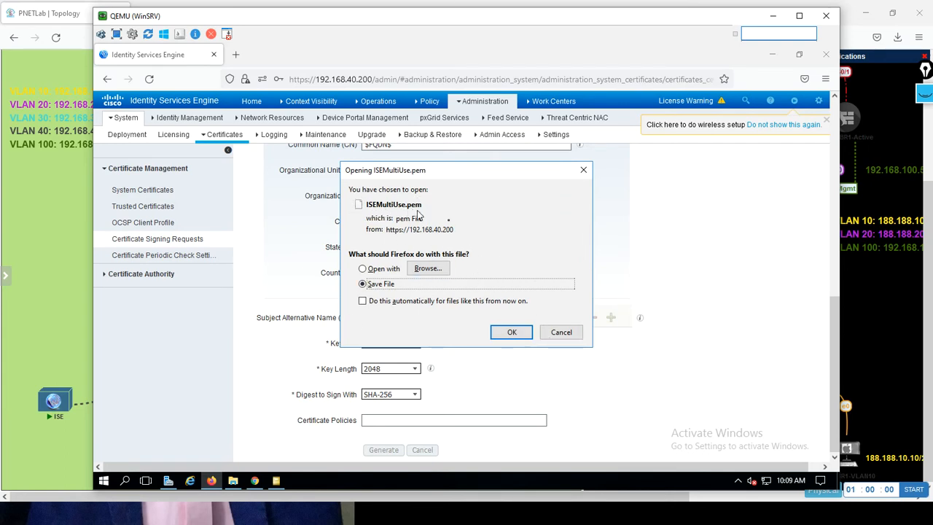
{"action": "left_click", "coordinate": [506, 333]}
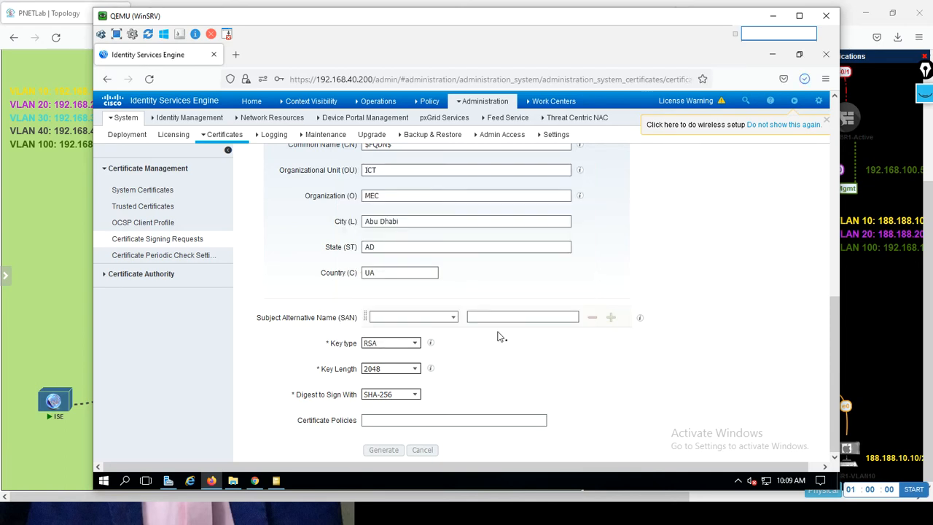
Open the downloaded ISEMultiUse.pem from its folder in Notepad.
{"action": "left_click", "coordinate": [805, 81]}
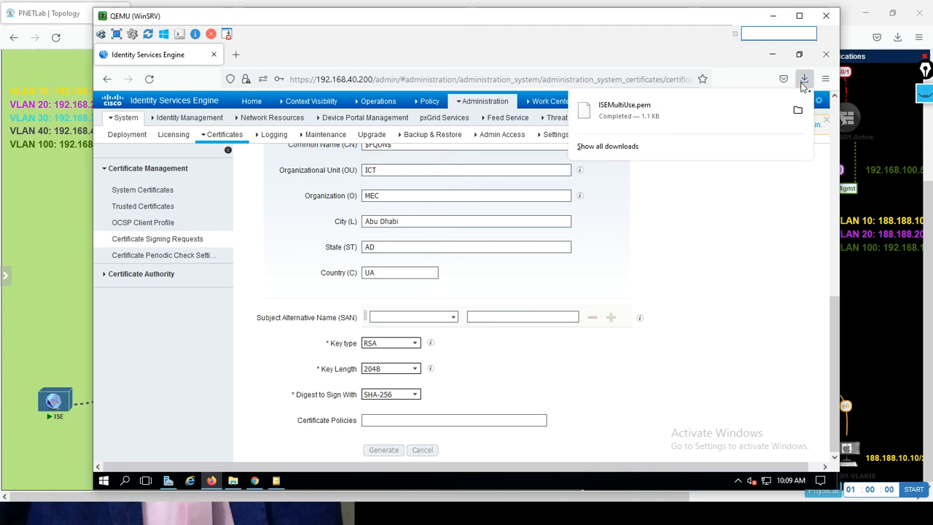
{"action": "right_click", "coordinate": [639, 117]}
{"action": "left_click", "coordinate": [653, 127]}
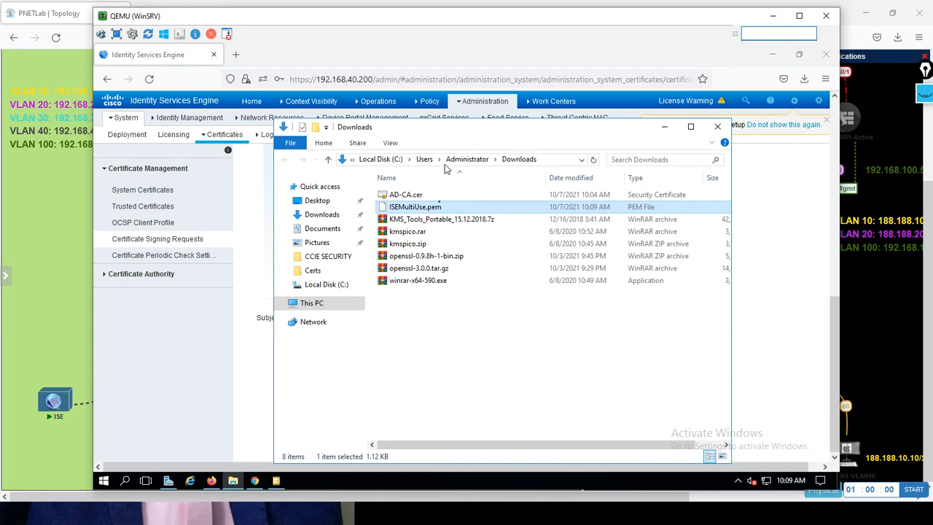
{"action": "right_click", "coordinate": [410, 208]}
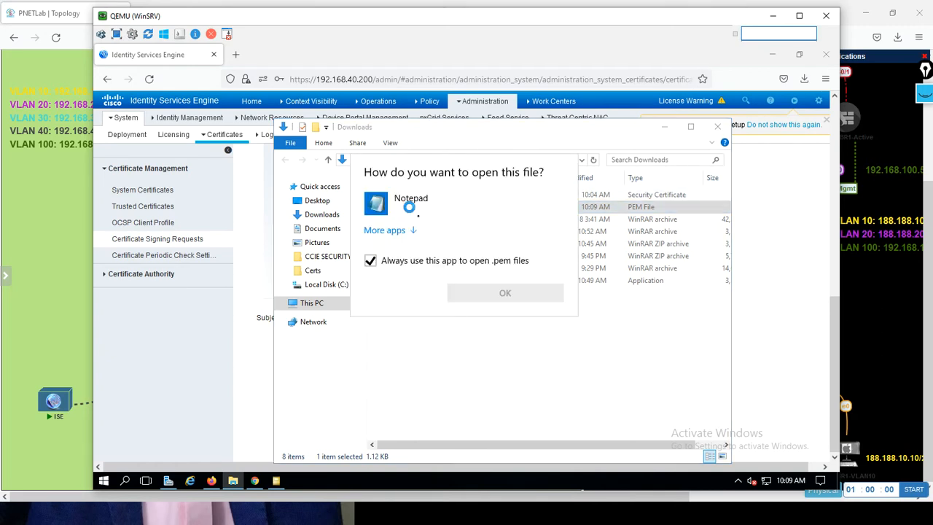
{"action": "left_click", "coordinate": [371, 262]}
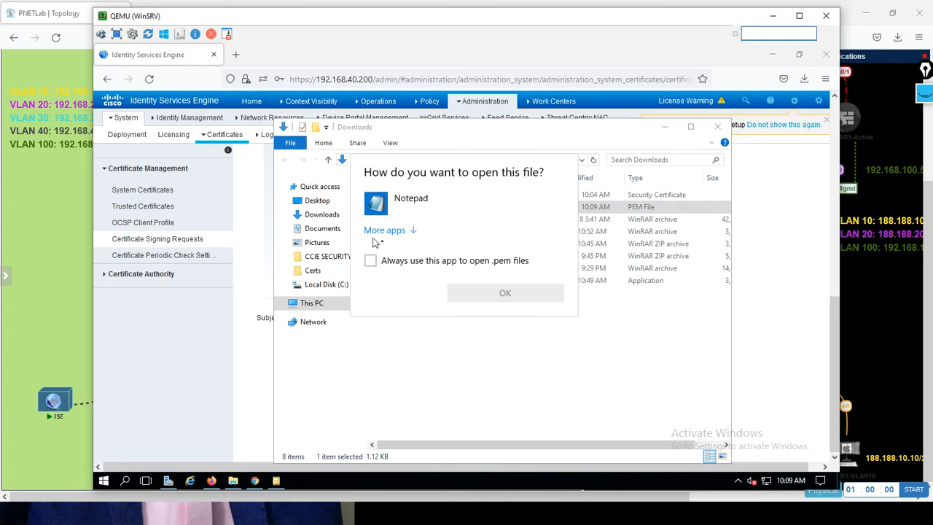
{"action": "left_click", "coordinate": [379, 208]}
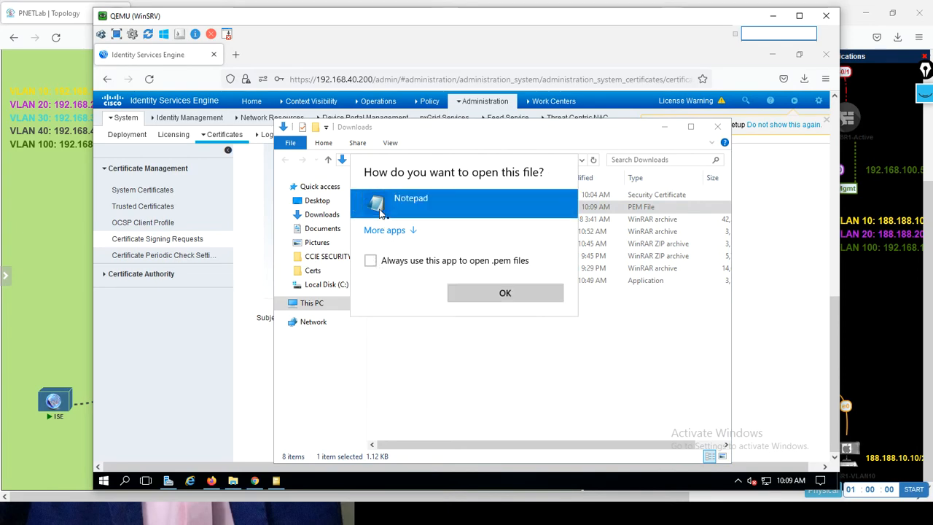
{"action": "left_click", "coordinate": [471, 294]}
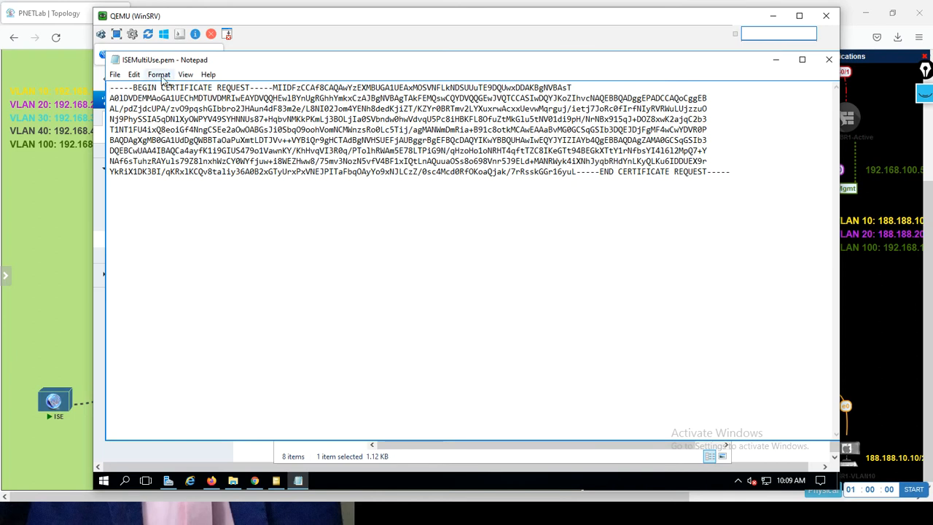
Copy the entire certificate request text from Notepad.
{"action": "left_click", "coordinate": [160, 75]}
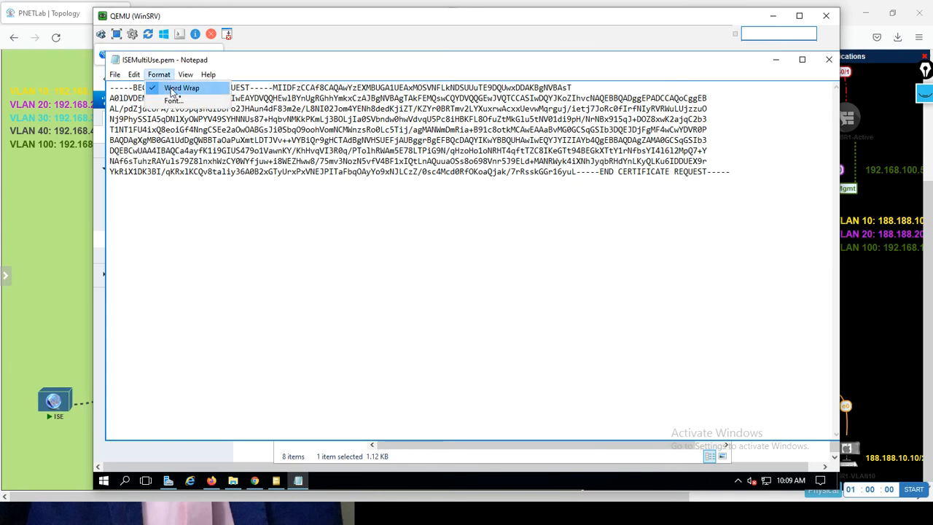
{"action": "left_click", "coordinate": [194, 152]}
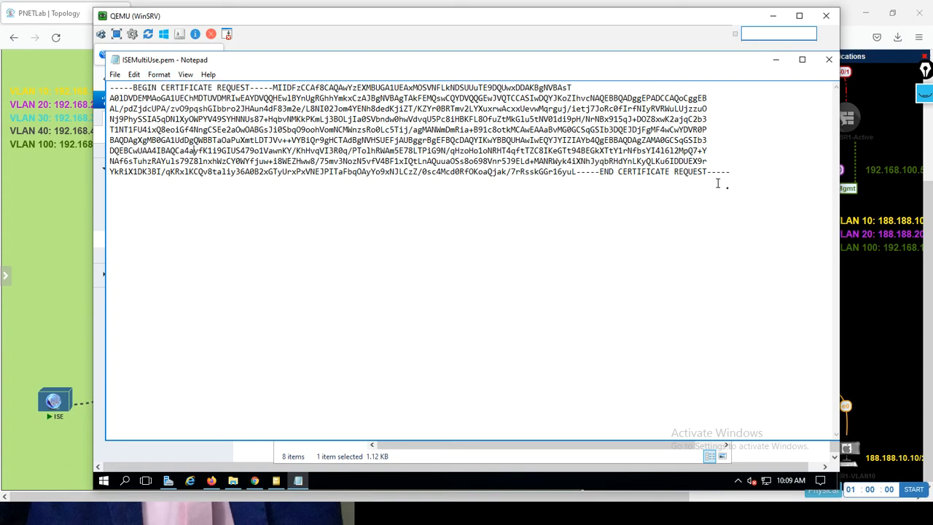
{"action": "left_click_drag", "start_coordinate": [744, 171], "coordinate": [108, 83]}
{"action": "right_click", "coordinate": [228, 108]}
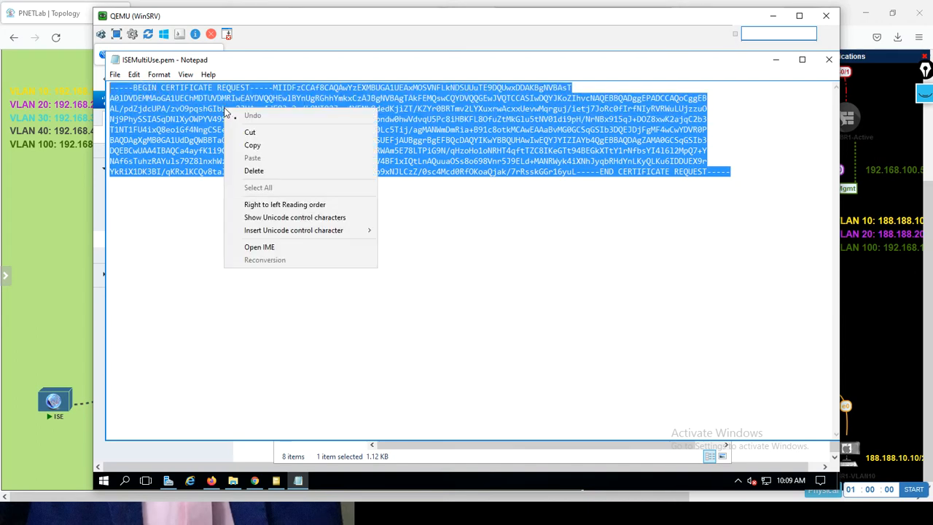
{"action": "left_click", "coordinate": [255, 151]}
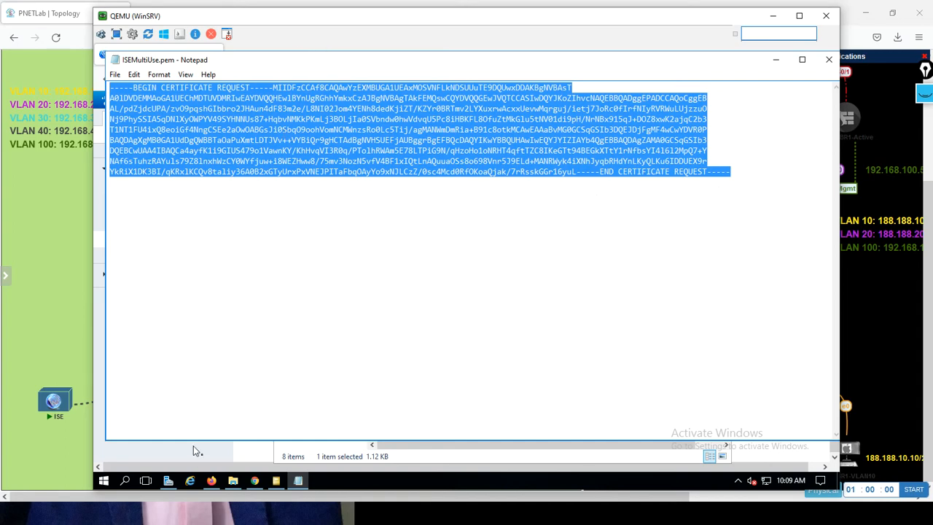
{"action": "left_click", "coordinate": [253, 481]}
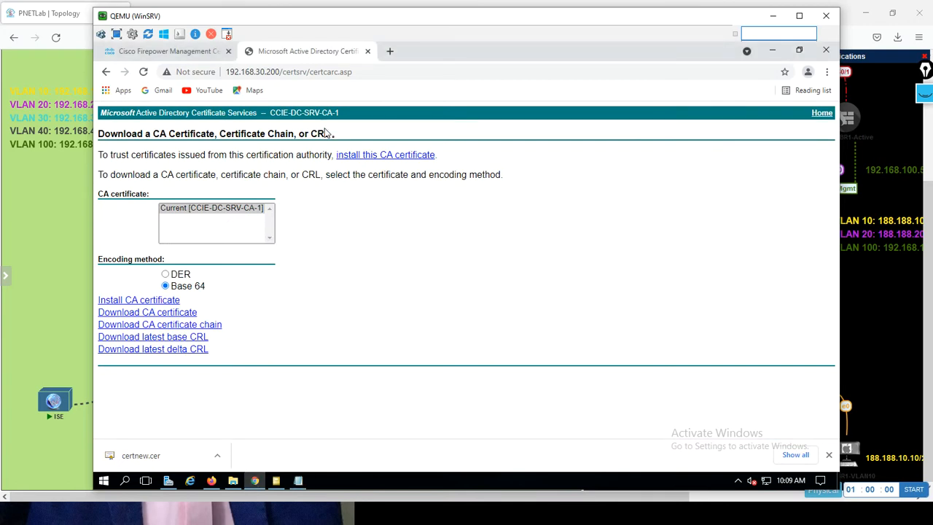
Go to the certificate services home page and open the advanced certificate request form.
{"action": "left_click", "coordinate": [379, 71]}
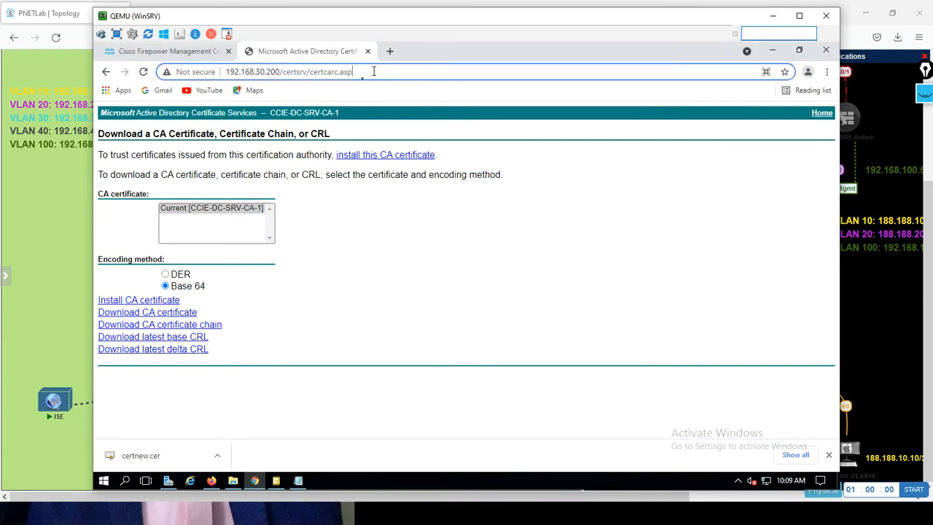
{"action": "left_click_drag", "start_coordinate": [374, 71], "coordinate": [315, 69]}
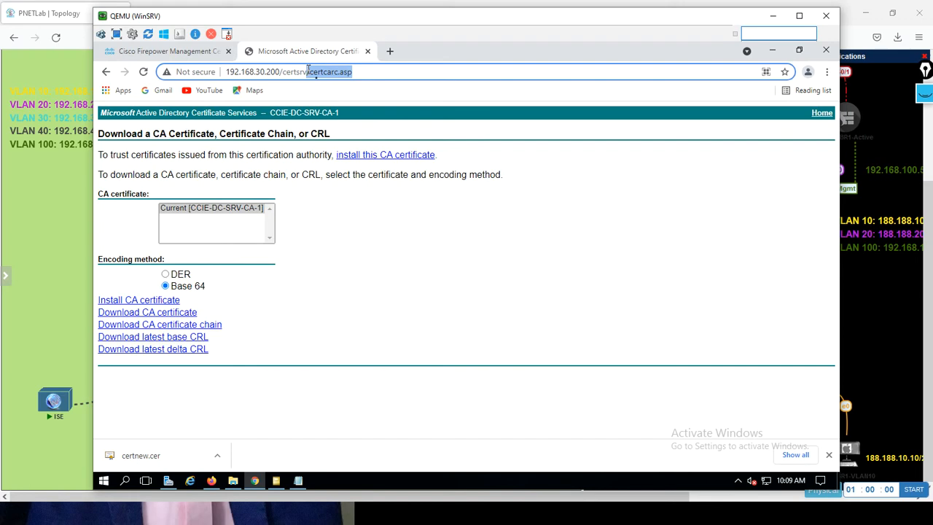
{"action": "key", "text": "BackSpace"}
{"action": "key", "text": "Return"}
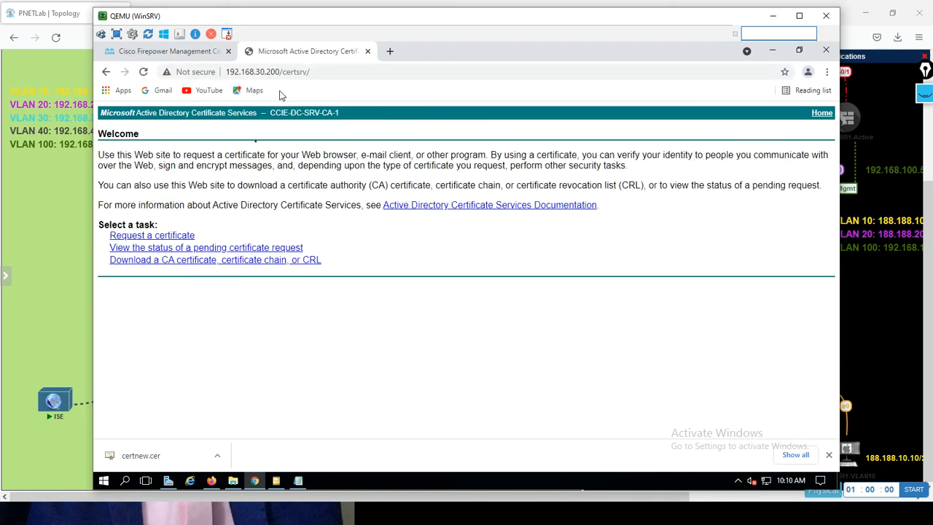
{"action": "left_click", "coordinate": [185, 236]}
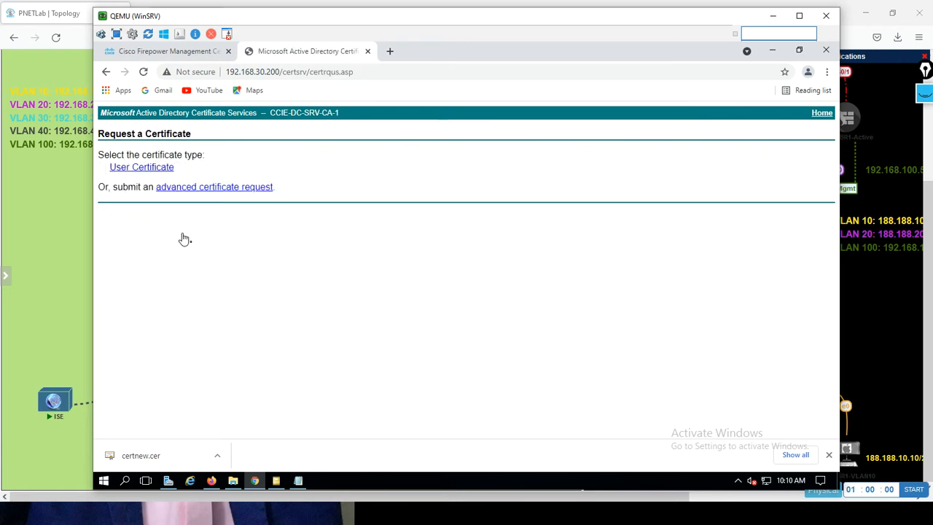
{"action": "left_click", "coordinate": [206, 190]}
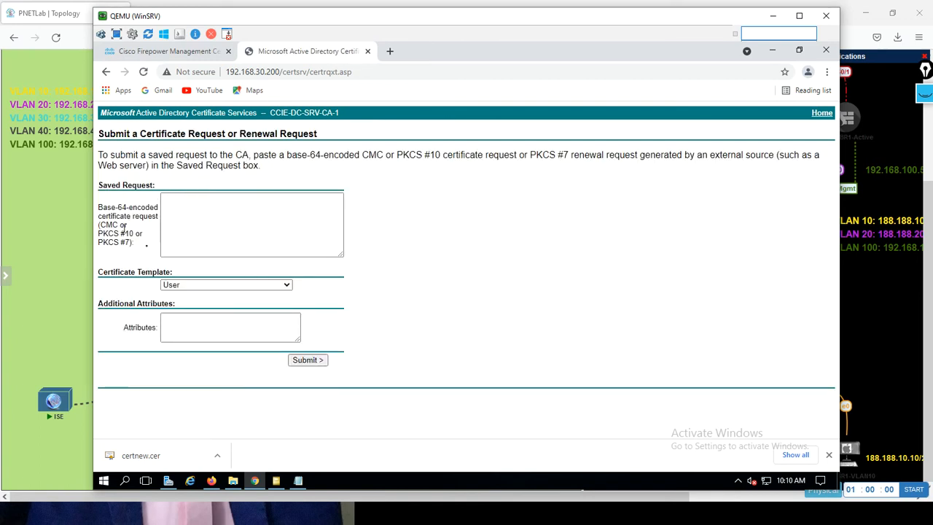
Paste the base-64 CSR, choose the ISE-pxGrid template, and submit the request.
{"action": "left_click", "coordinate": [207, 209]}
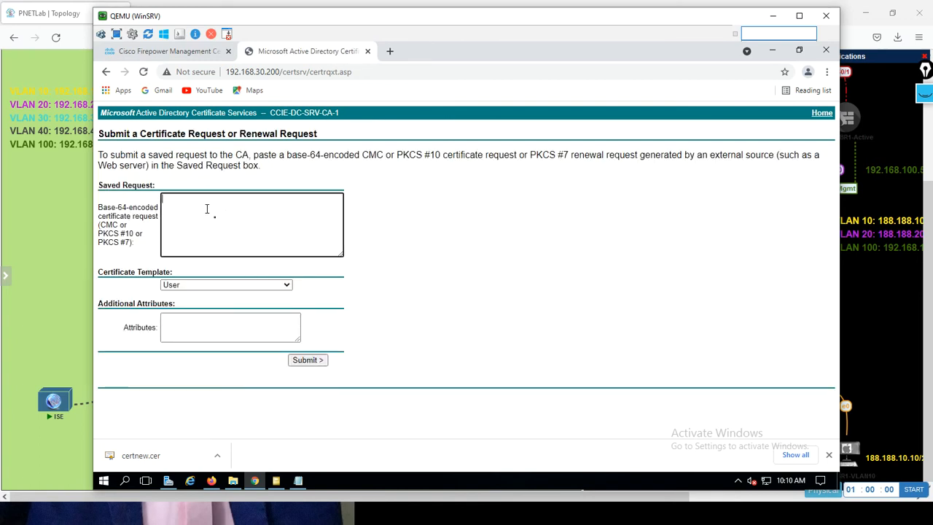
{"action": "key", "text": "ctrl+v"}
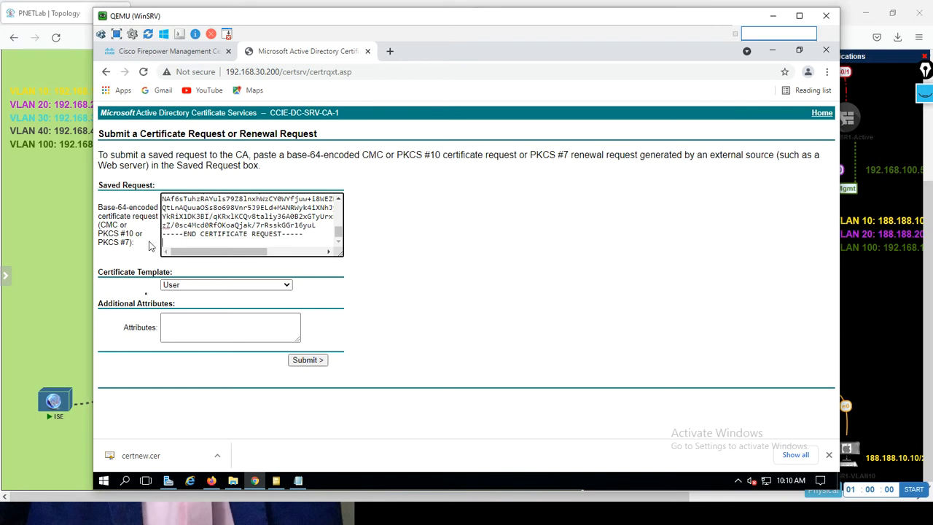
{"action": "left_click", "coordinate": [199, 286]}
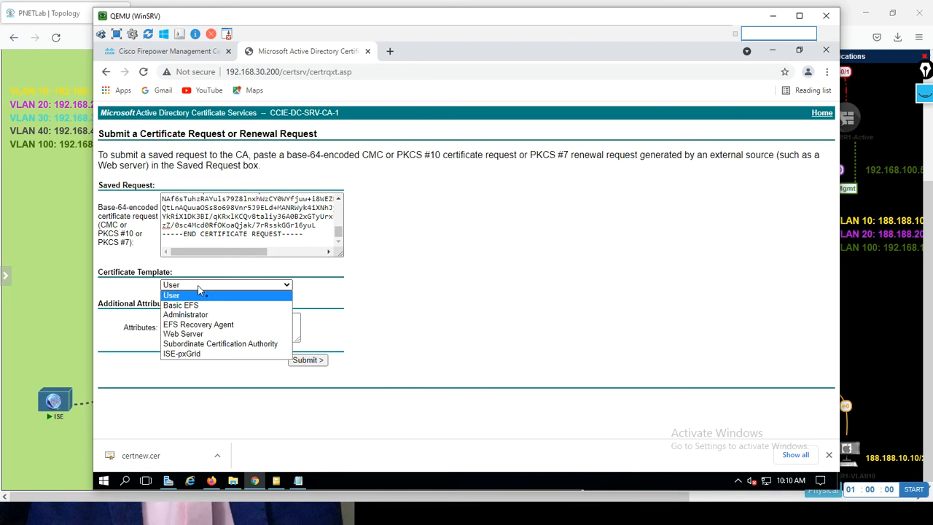
{"action": "left_click", "coordinate": [194, 354]}
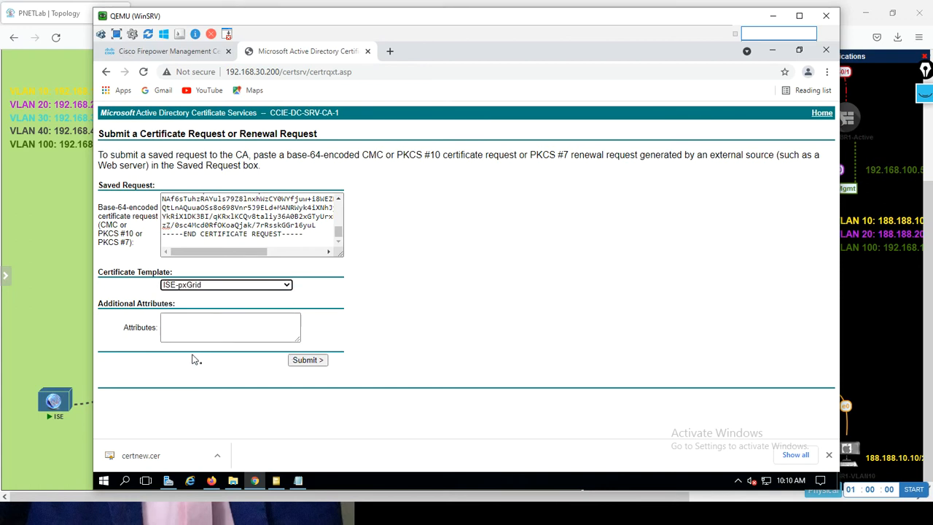
{"action": "left_click", "coordinate": [307, 361]}
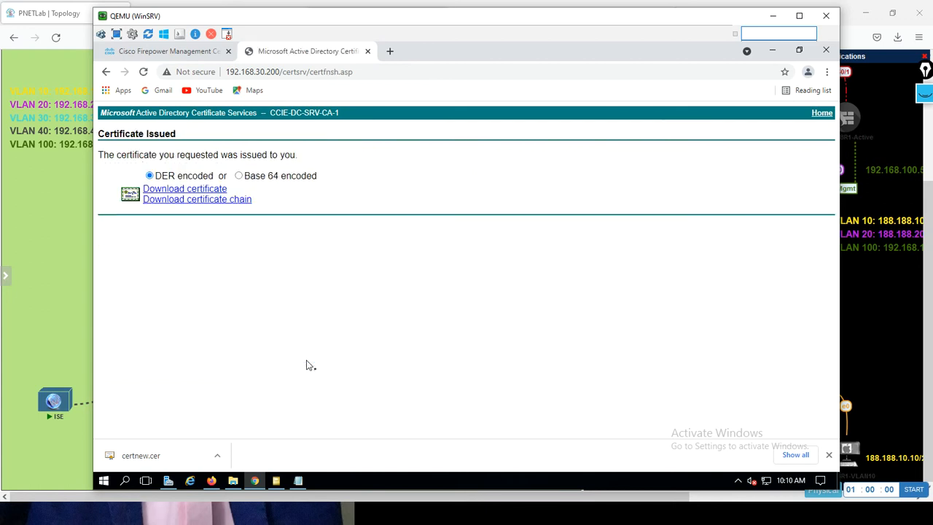
Download the issued certificate Base 64 encoded and show certnew.cer in its folder.
{"action": "left_click", "coordinate": [238, 175]}
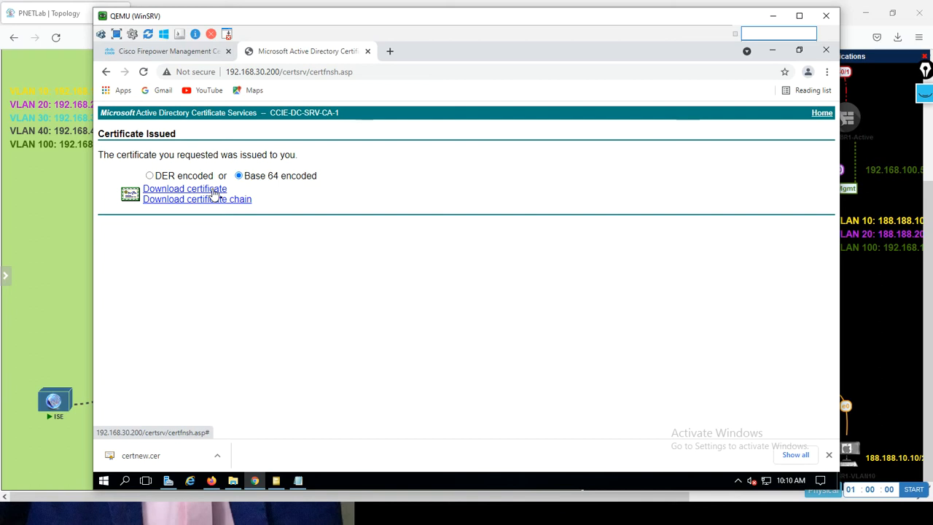
{"action": "left_click", "coordinate": [215, 191]}
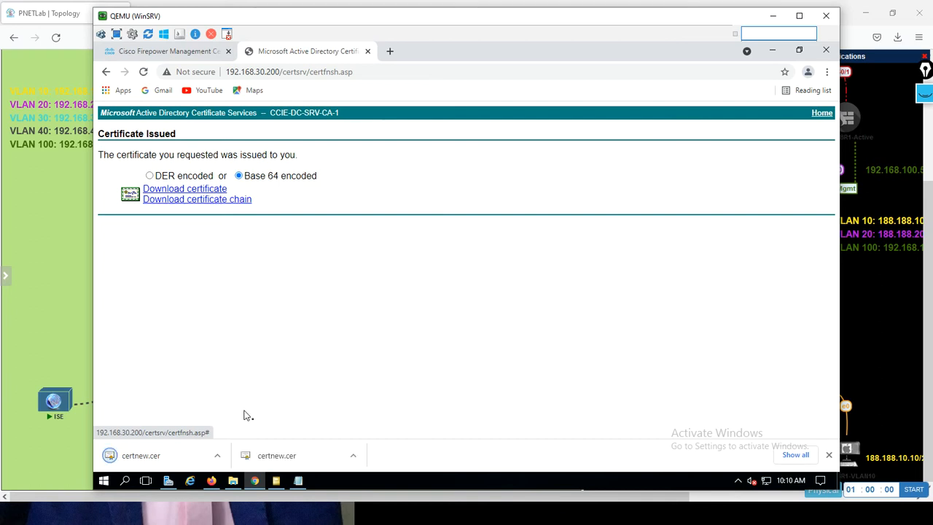
{"action": "left_click", "coordinate": [218, 456]}
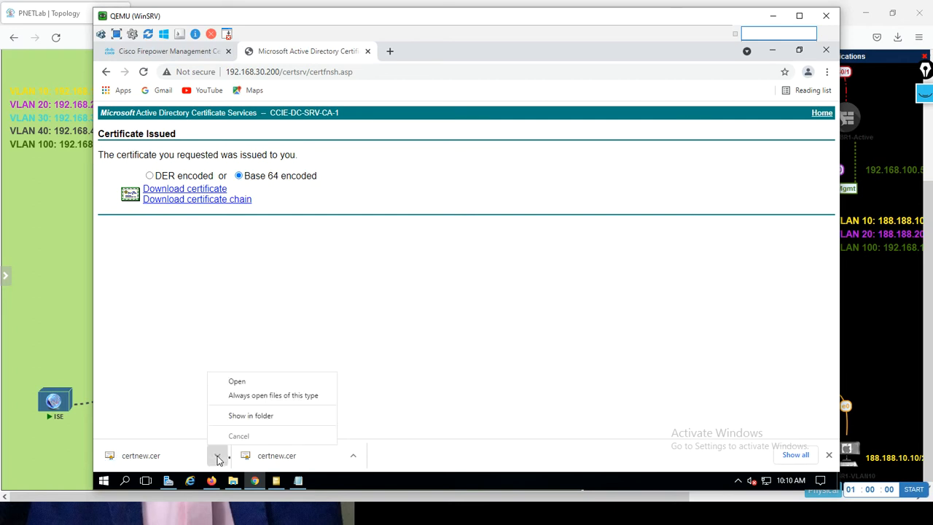
{"action": "left_click", "coordinate": [254, 416]}
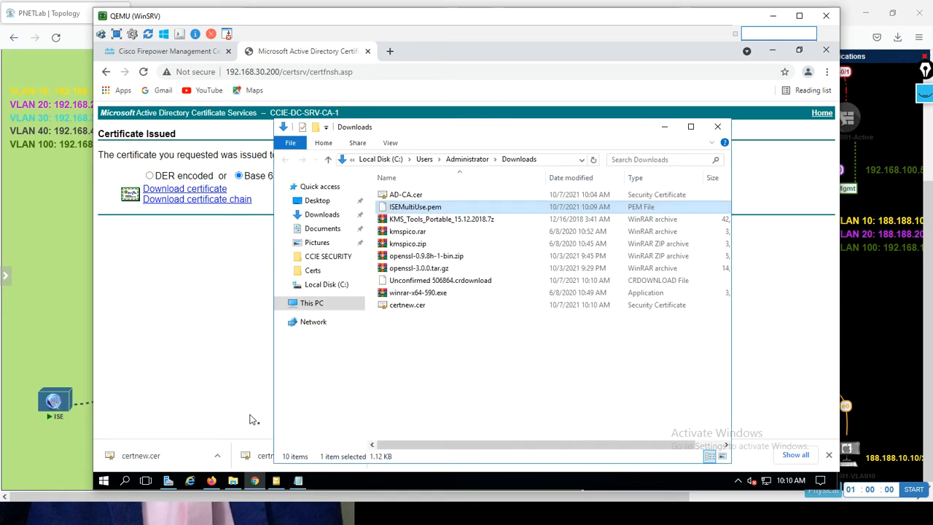
Rename certnew.cer to ISE-Cert.cer in the Downloads folder.
{"action": "right_click", "coordinate": [409, 309]}
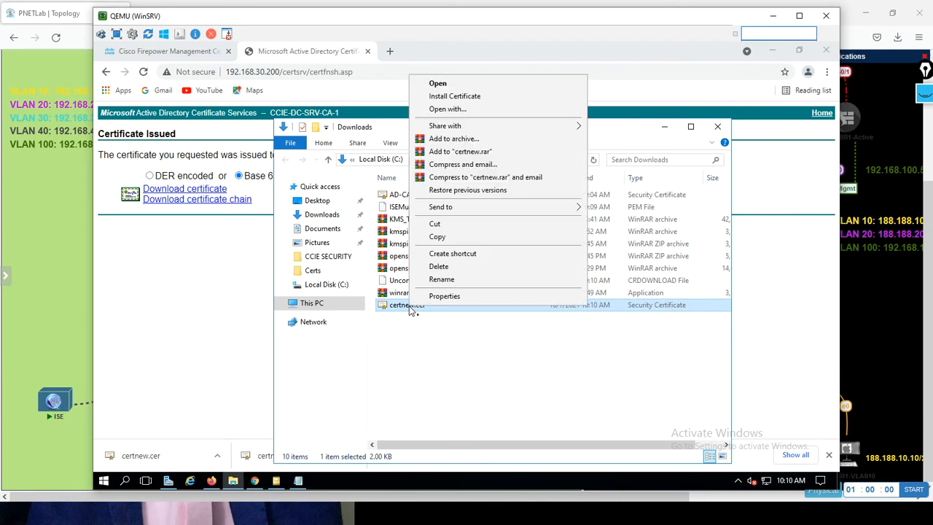
{"action": "left_click", "coordinate": [440, 280]}
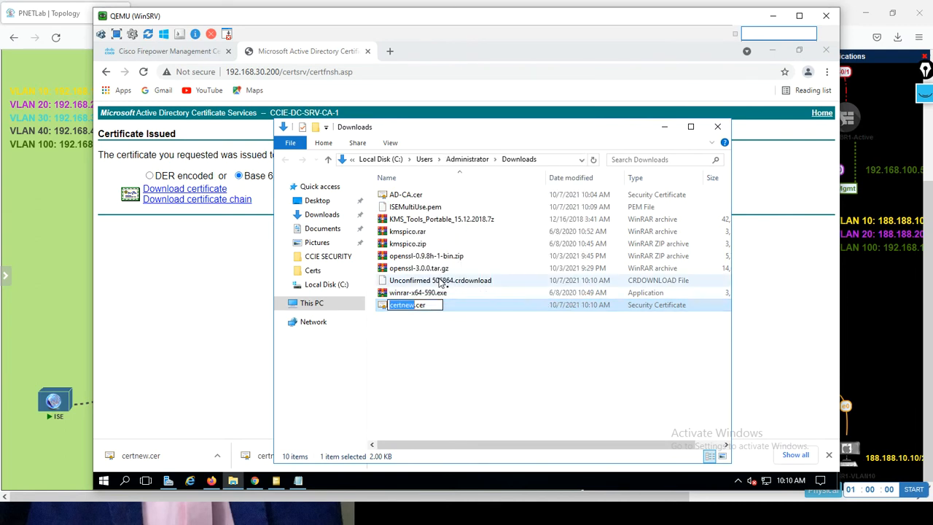
{"action": "type", "text": "ISE"}
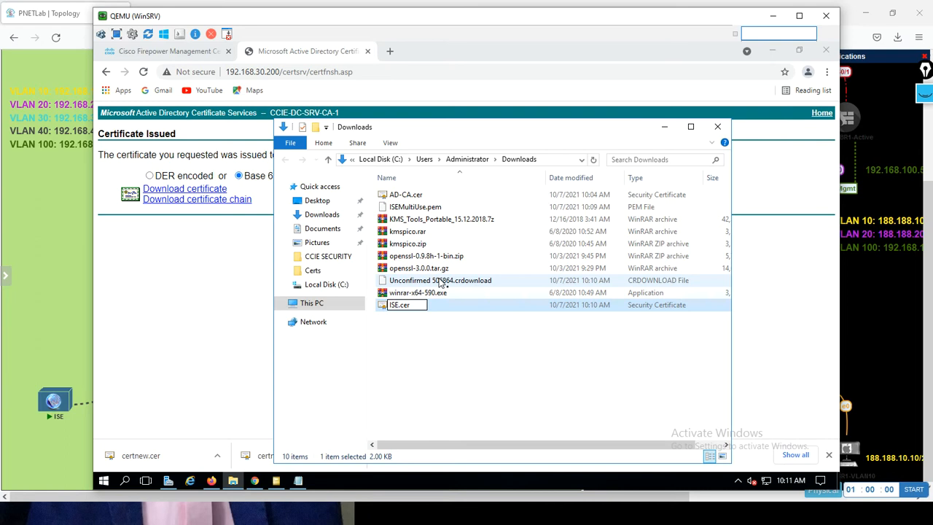
{"action": "type", "text": "-Cert"}
{"action": "key", "text": "Return"}
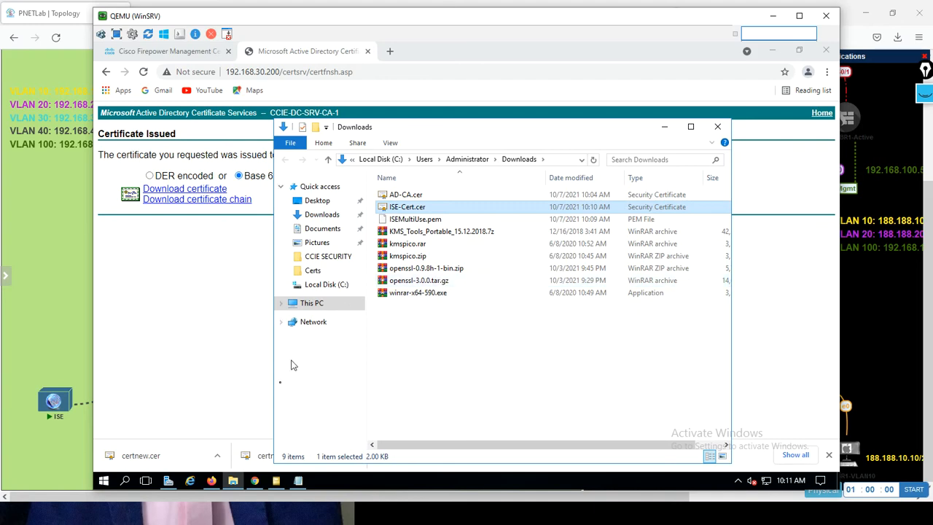
{"action": "left_click", "coordinate": [212, 480]}
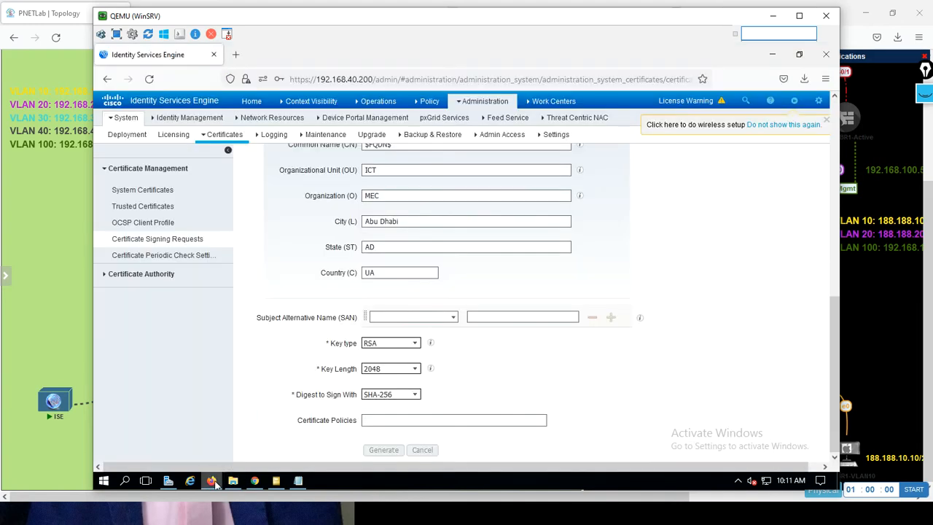
Start binding a certificate to the ISE#Multi-Use request and load ISE-Cert.cer.
{"action": "left_click", "coordinate": [143, 243]}
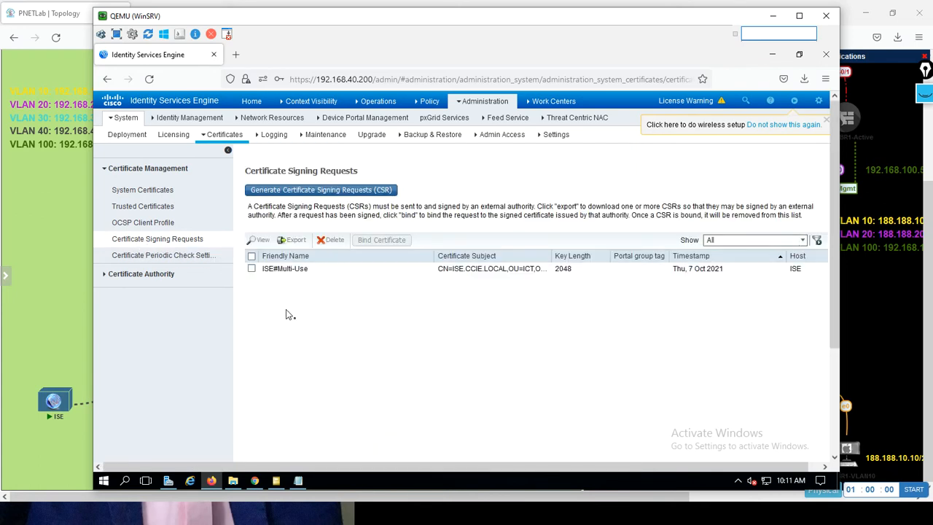
{"action": "left_click", "coordinate": [251, 269]}
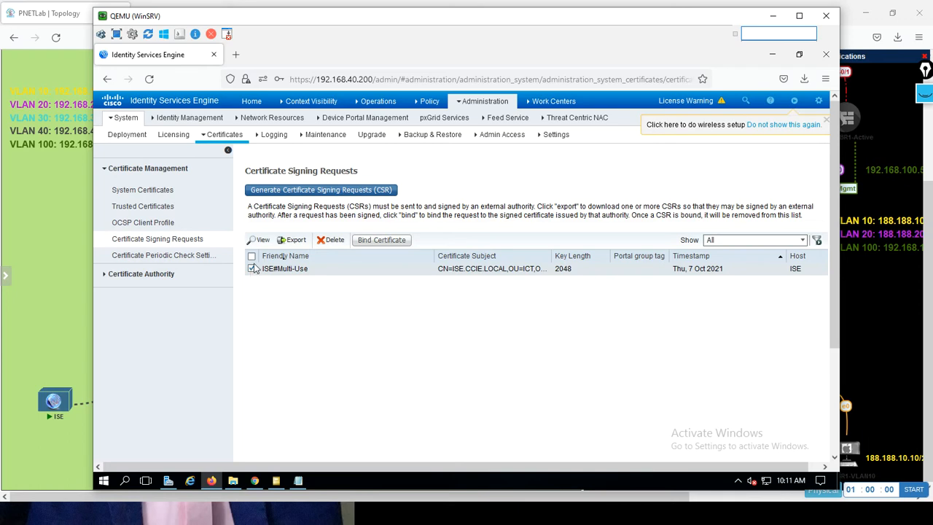
{"action": "left_click", "coordinate": [381, 241]}
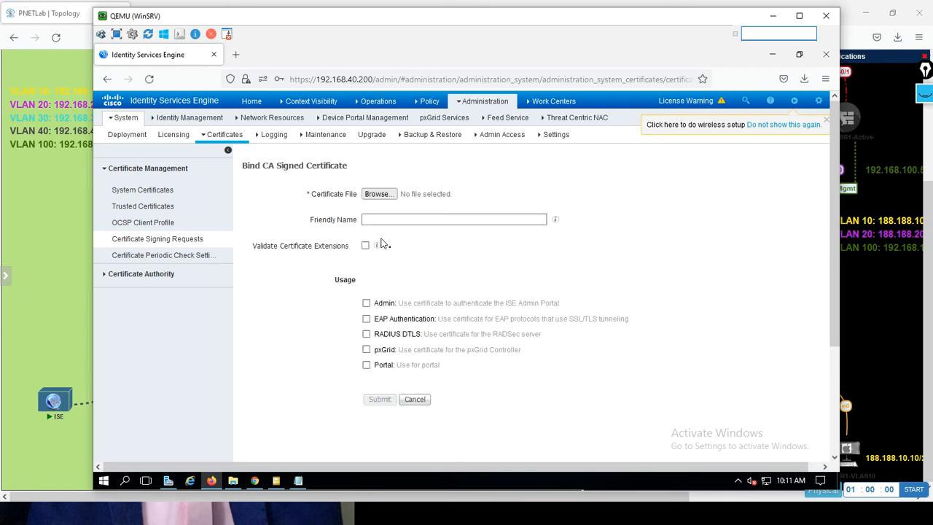
{"action": "left_click", "coordinate": [378, 194]}
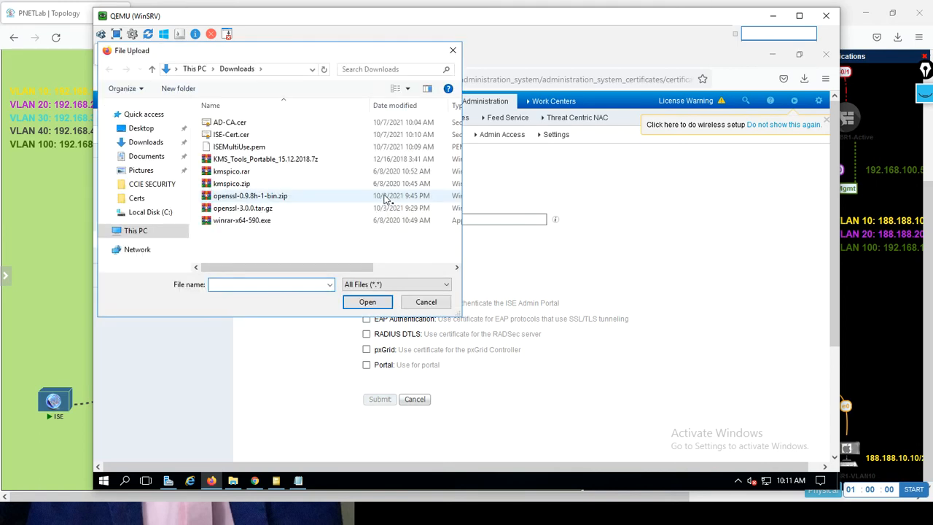
{"action": "left_click", "coordinate": [243, 137]}
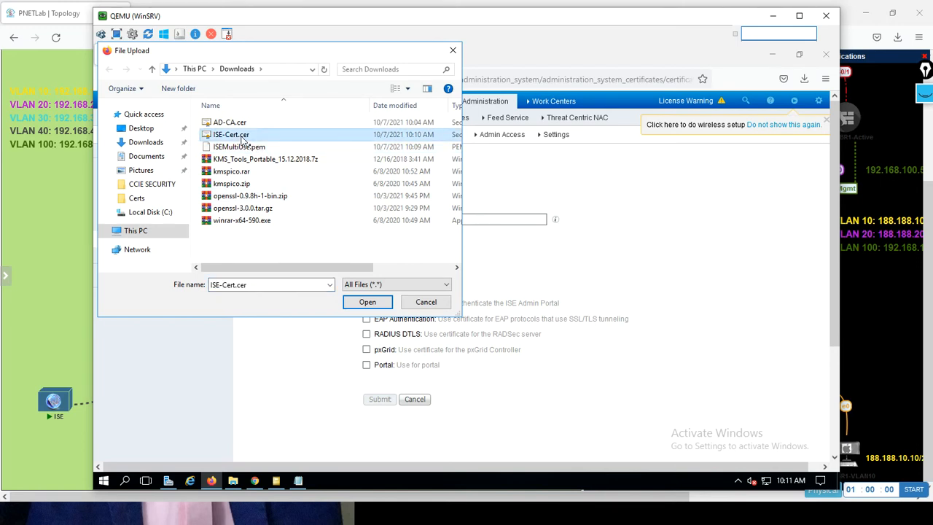
{"action": "double_click", "coordinate": [243, 138]}
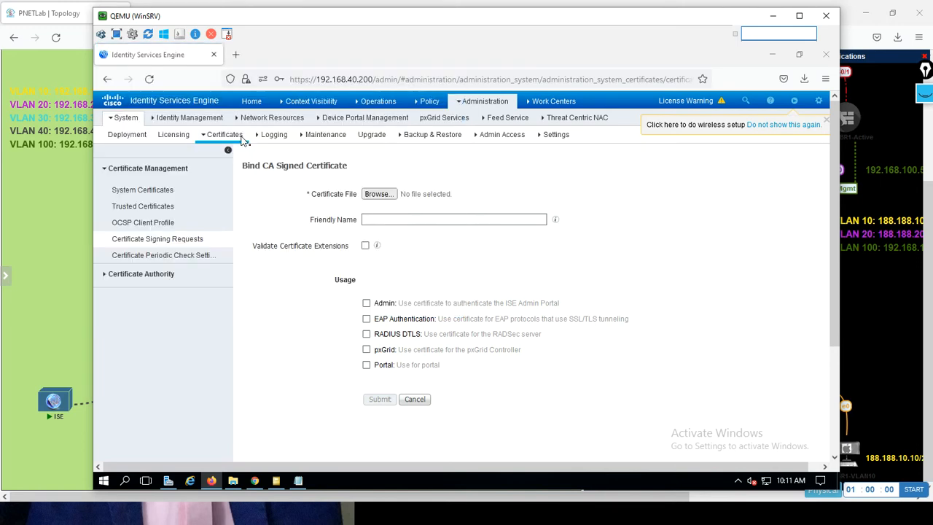
Set friendly name ISE-Cert, enable pxGrid usage, and submit the binding.
{"action": "left_click", "coordinate": [373, 219]}
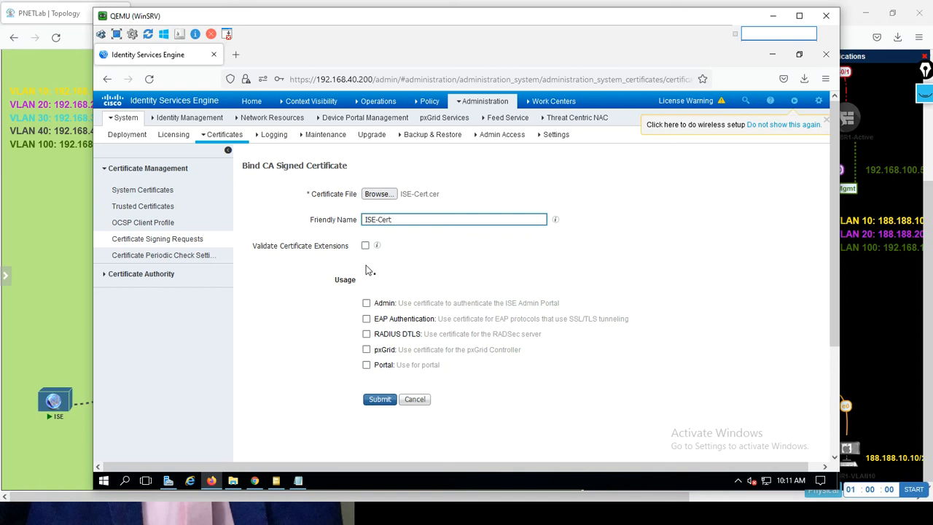
{"action": "left_click", "coordinate": [367, 350]}
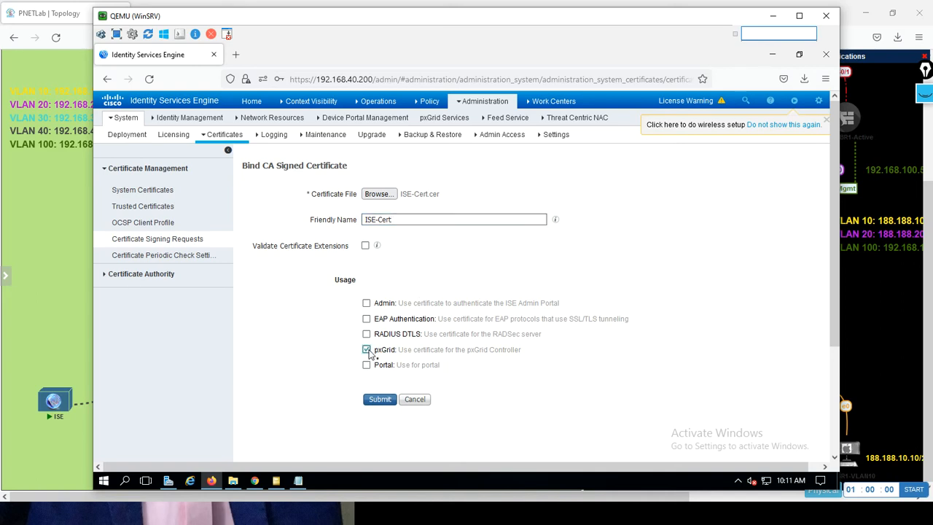
{"action": "left_click", "coordinate": [384, 401]}
{"action": "left_click", "coordinate": [384, 400]}
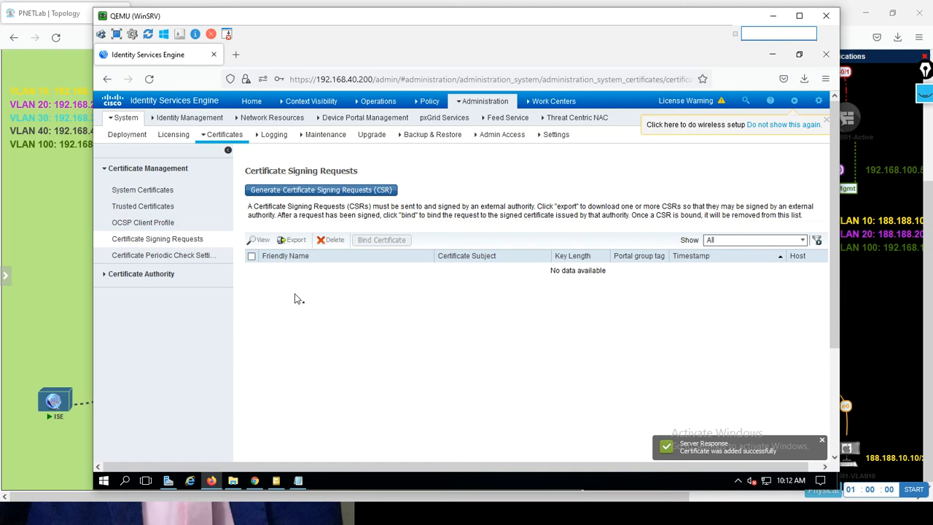
{"action": "left_click", "coordinate": [154, 193]}
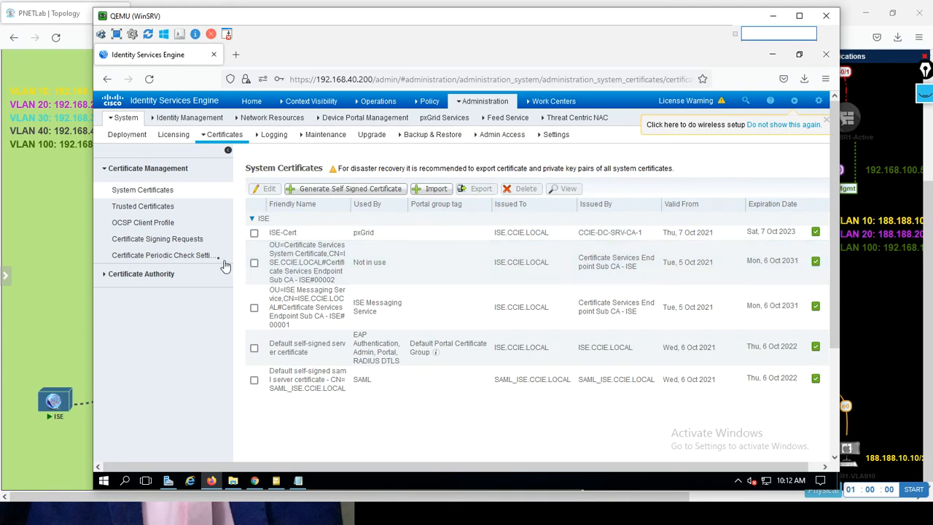
Import ISE-Cert.cer as trusted for client authentication, Syslog and Cisco Services.
{"action": "left_click", "coordinate": [166, 208]}
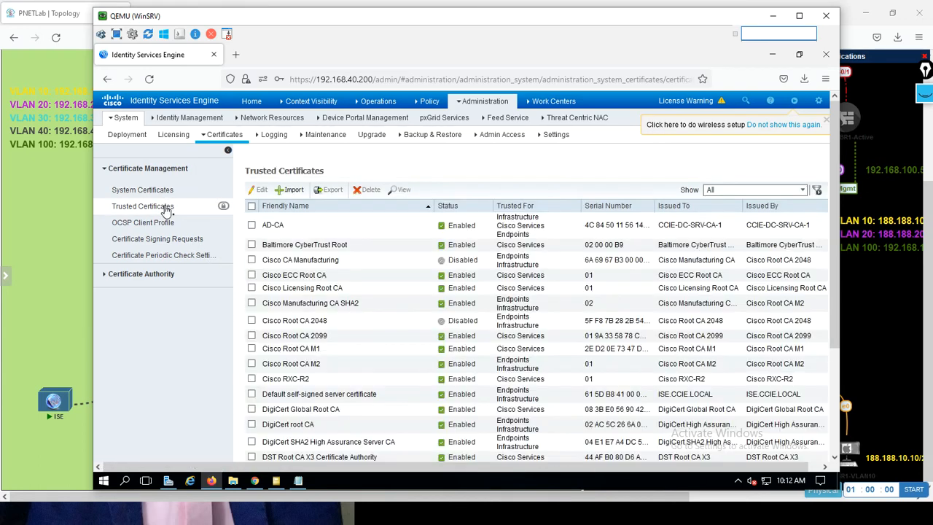
{"action": "left_click", "coordinate": [292, 190]}
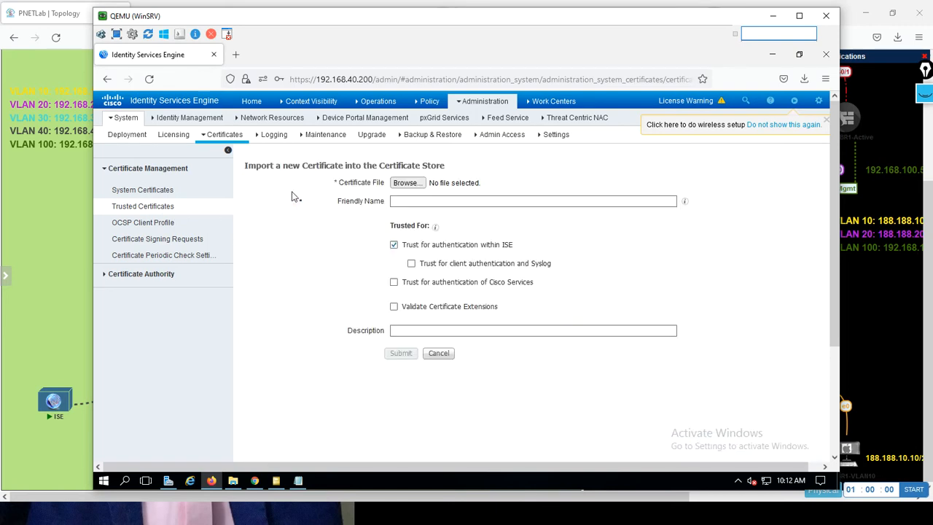
{"action": "left_click", "coordinate": [406, 183]}
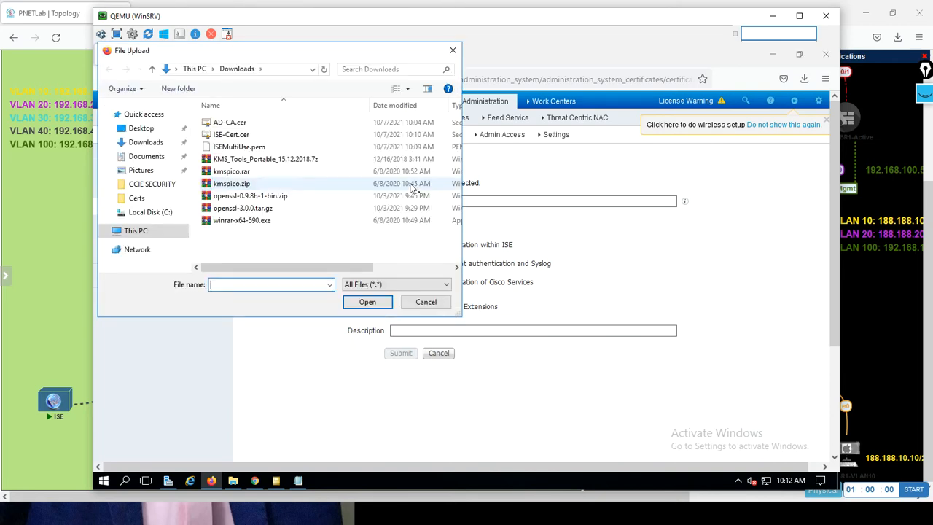
{"action": "double_click", "coordinate": [232, 135]}
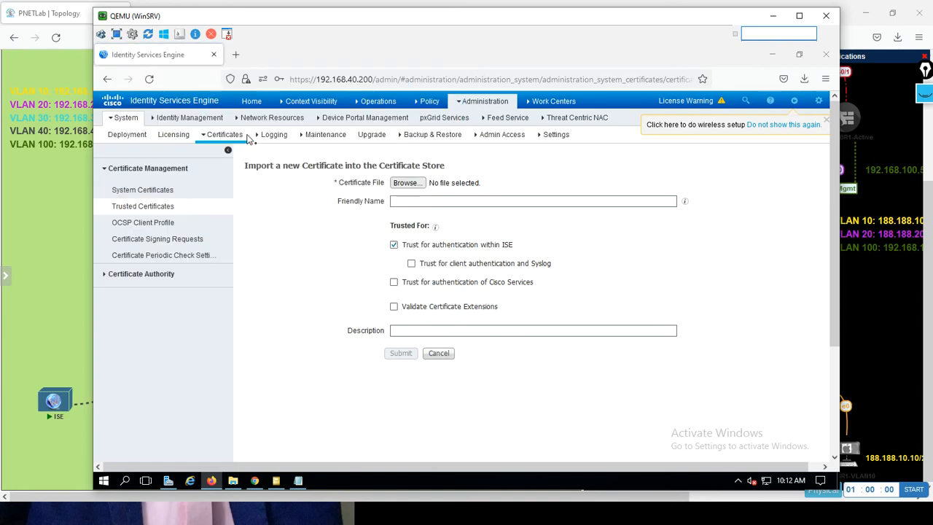
{"action": "left_click", "coordinate": [411, 264]}
{"action": "left_click", "coordinate": [394, 283]}
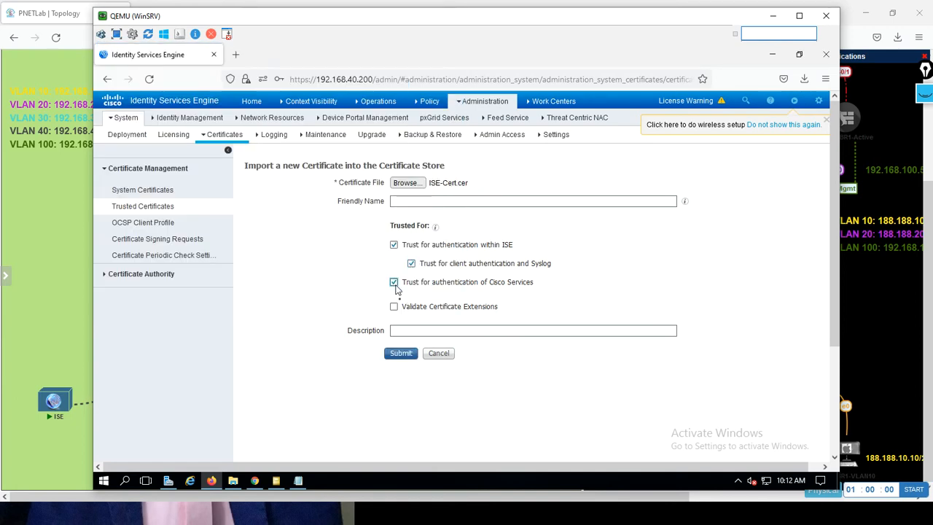
{"action": "left_click", "coordinate": [401, 354]}
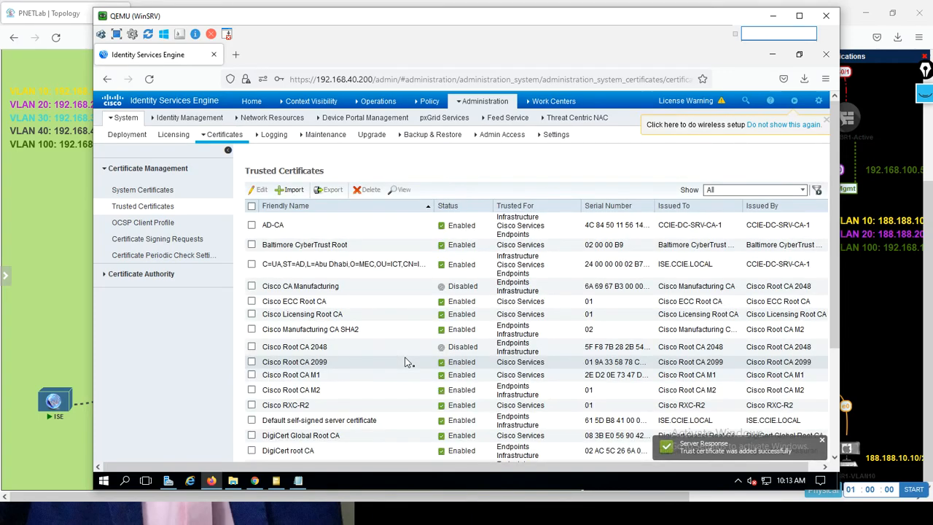
{"action": "mouse_move", "coordinate": [468, 104]}
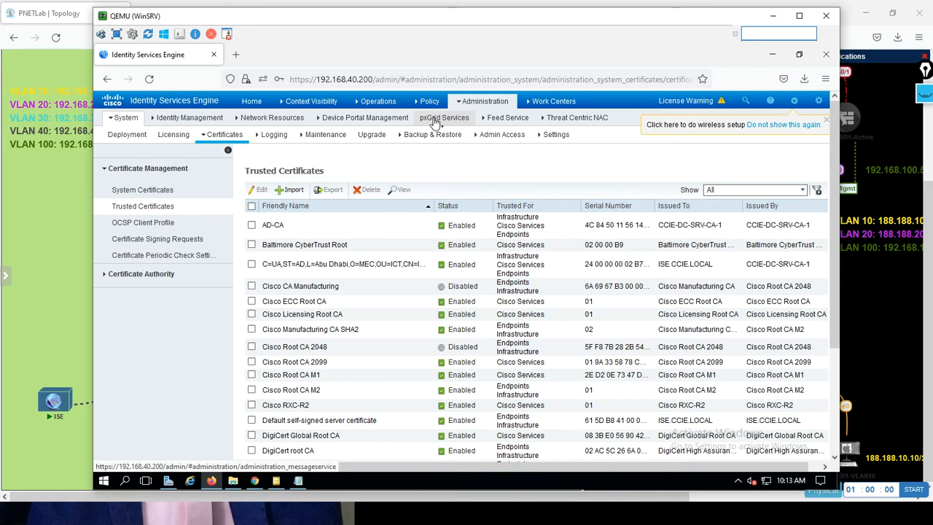
Check the pxGrid Services client list and its connectivity error message.
{"action": "left_click", "coordinate": [436, 121]}
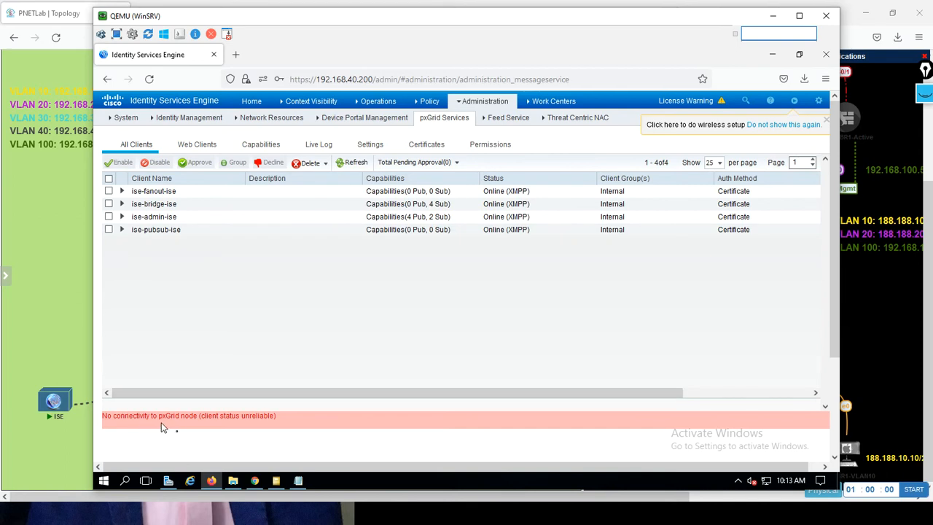
{"action": "triple_click", "coordinate": [245, 417]}
{"action": "left_click", "coordinate": [245, 417]}
Enable auto-approval of certificate-based accounts, attempt saving, and dismiss the no-connectivity error.
{"action": "left_click", "coordinate": [370, 146]}
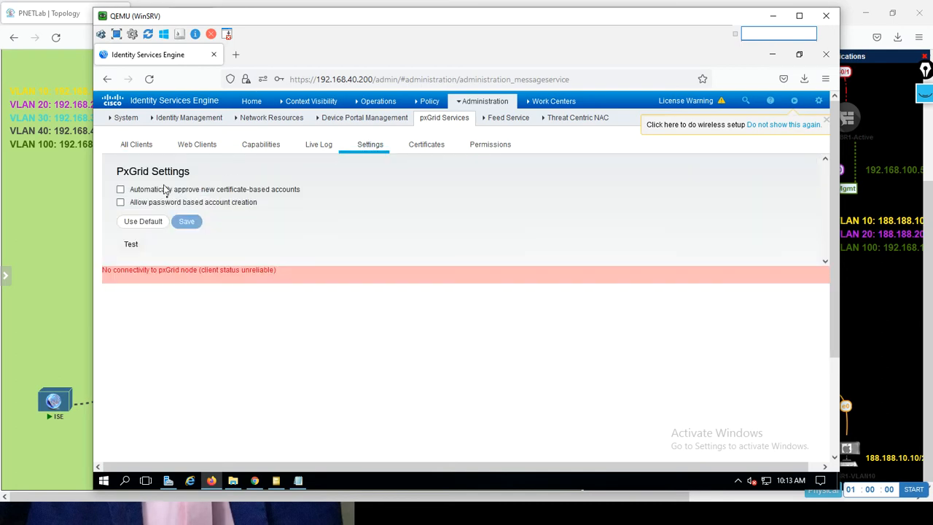
{"action": "left_click", "coordinate": [121, 190]}
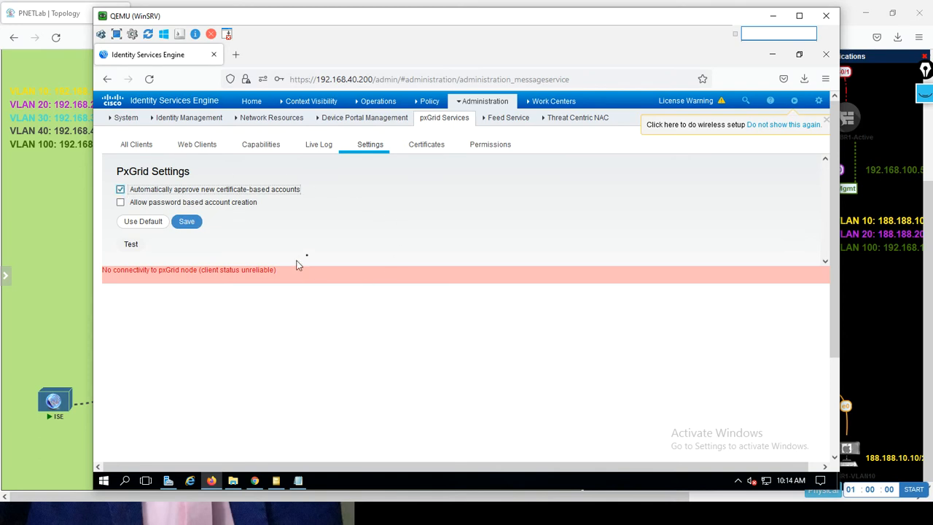
{"action": "left_click", "coordinate": [187, 222]}
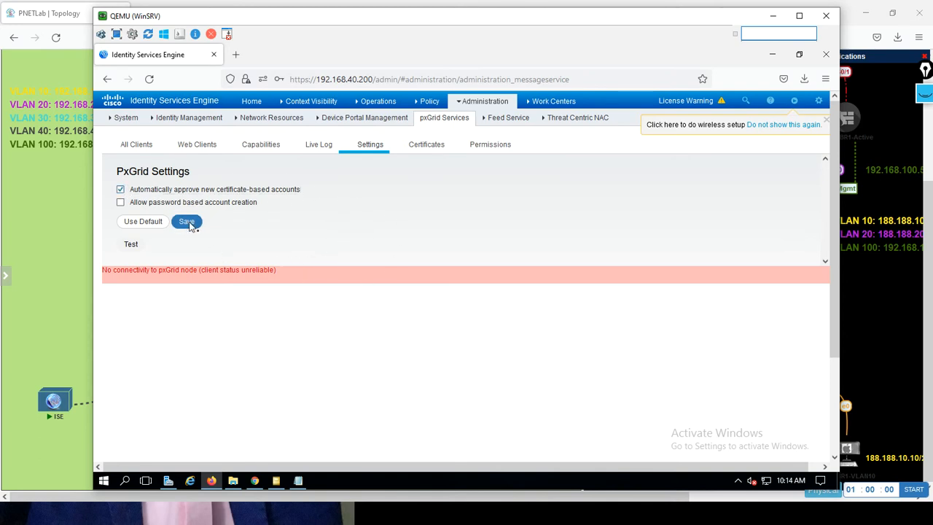
{"action": "left_click", "coordinate": [630, 180]}
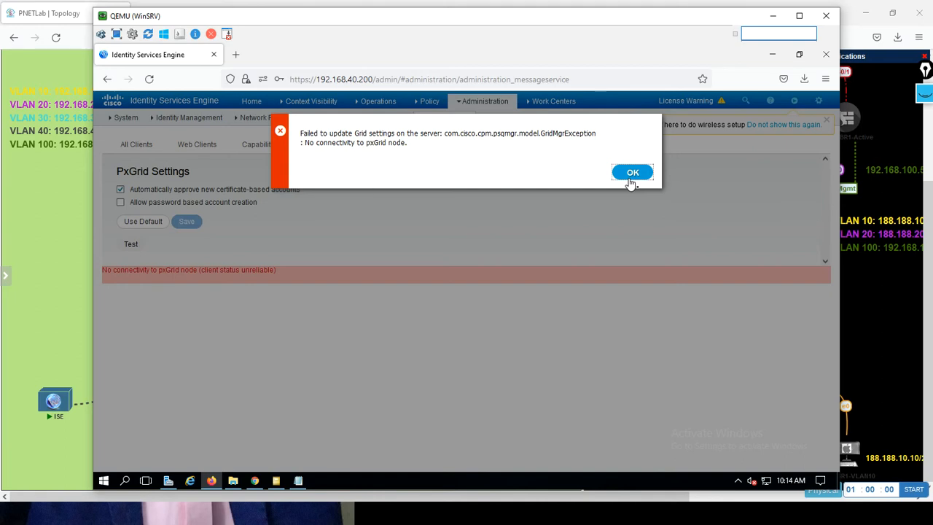
{"action": "left_click", "coordinate": [631, 176]}
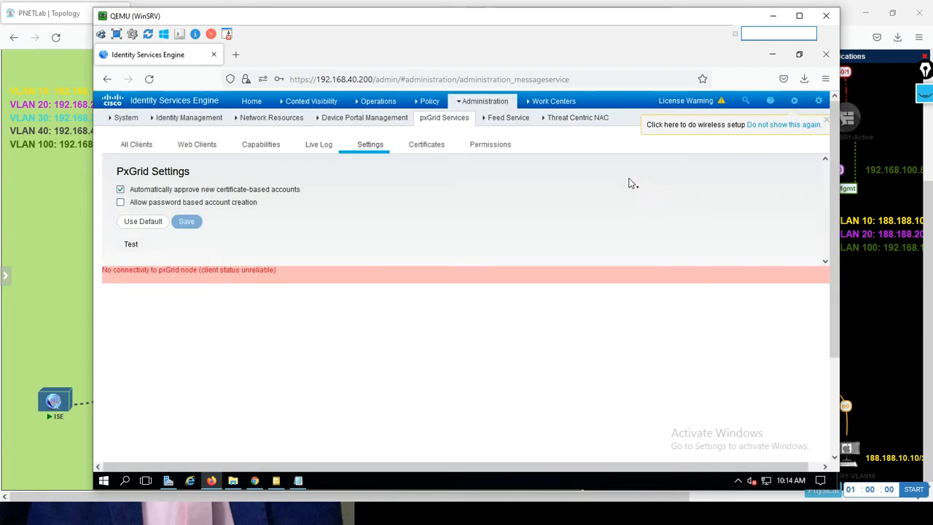
Review the license warning, then scroll the Licensing page to the EVALUATION.lic licenses.
{"action": "left_click", "coordinate": [697, 105]}
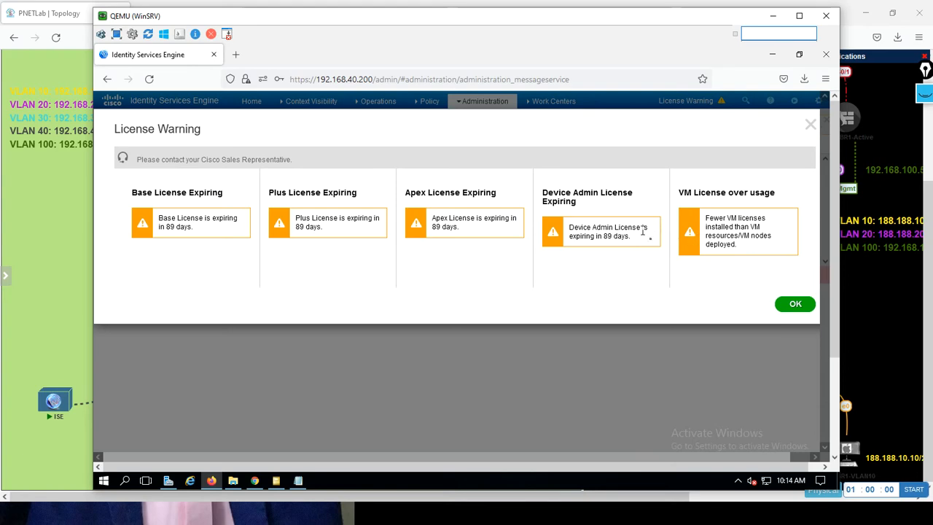
{"action": "left_click", "coordinate": [793, 305]}
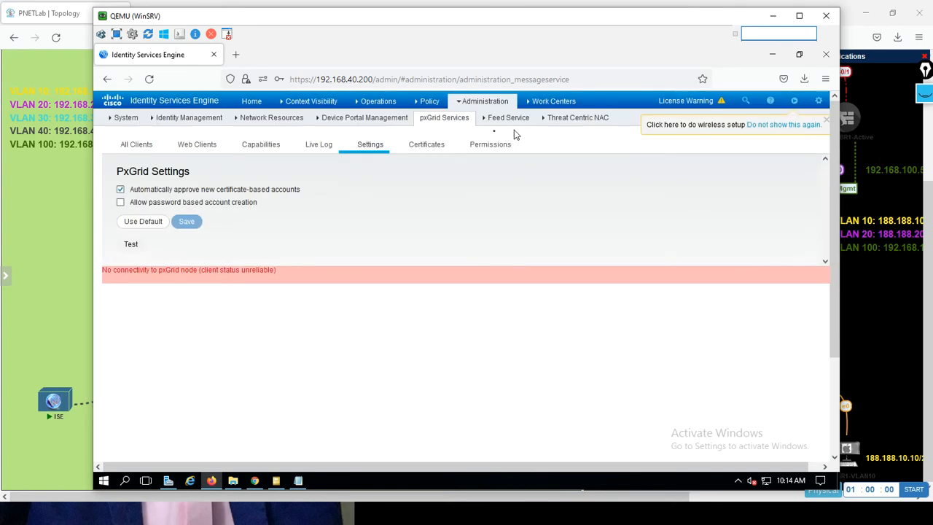
{"action": "mouse_move", "coordinate": [461, 106]}
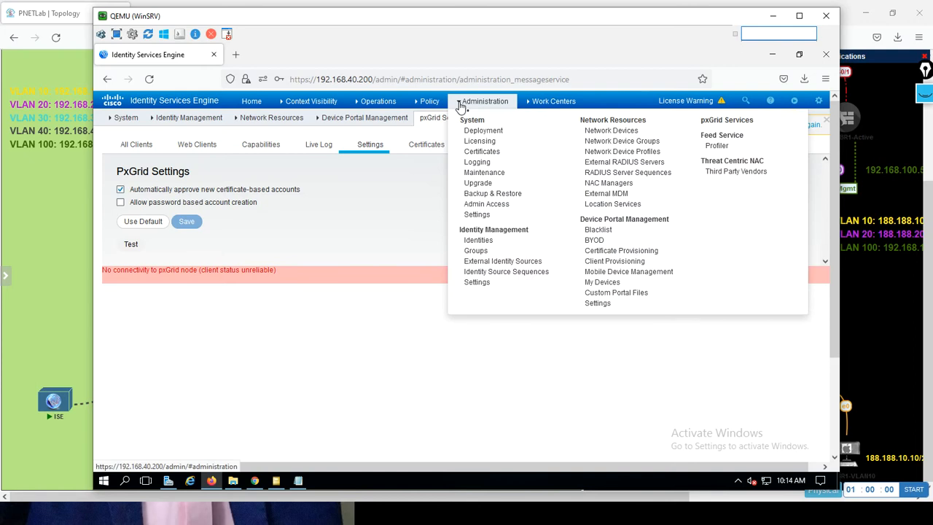
{"action": "left_click", "coordinate": [472, 143]}
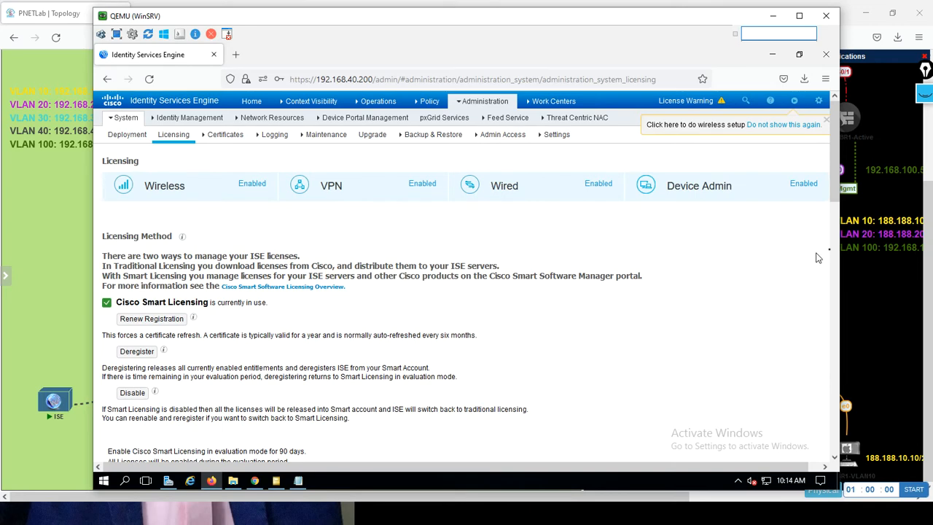
{"action": "scroll", "coordinate": [836, 203], "scroll_direction": "down", "scroll_amount": 3}
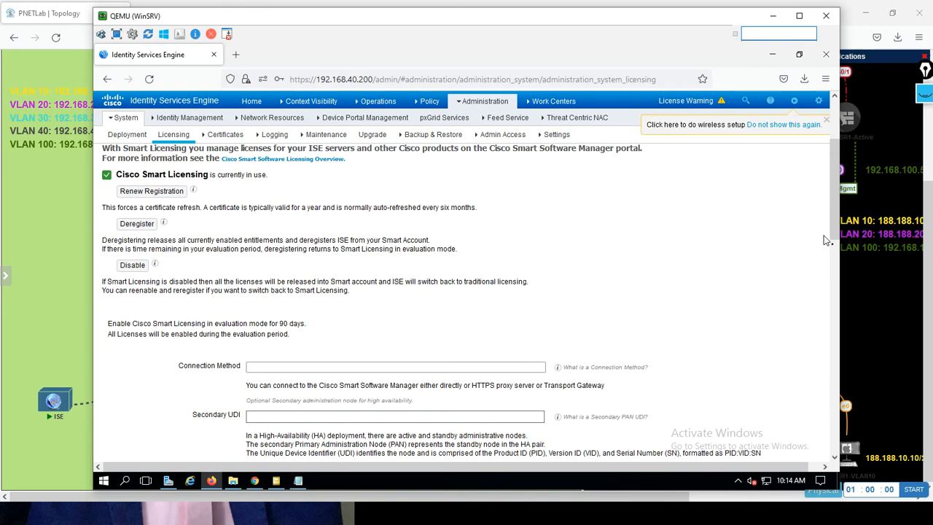
{"action": "scroll", "coordinate": [821, 251], "scroll_direction": "down", "scroll_amount": 1}
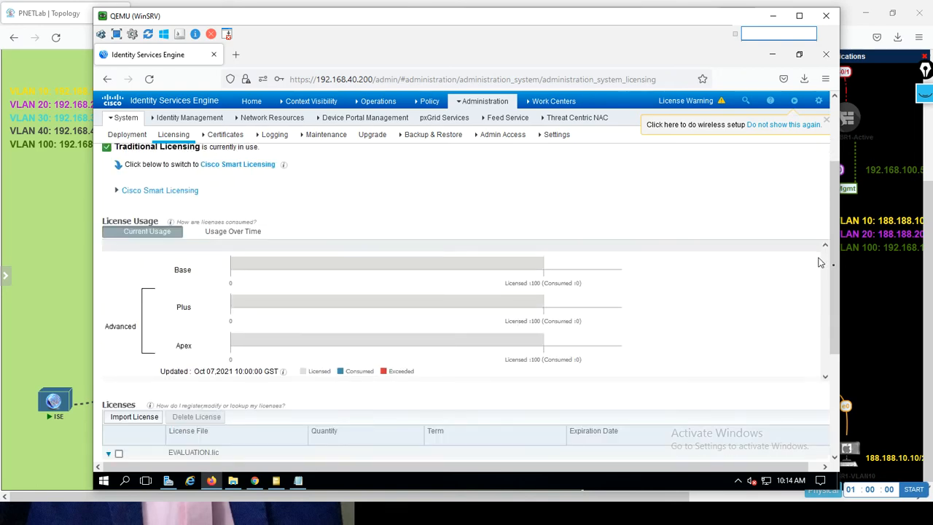
{"action": "left_click_drag", "start_coordinate": [837, 246], "coordinate": [826, 329]}
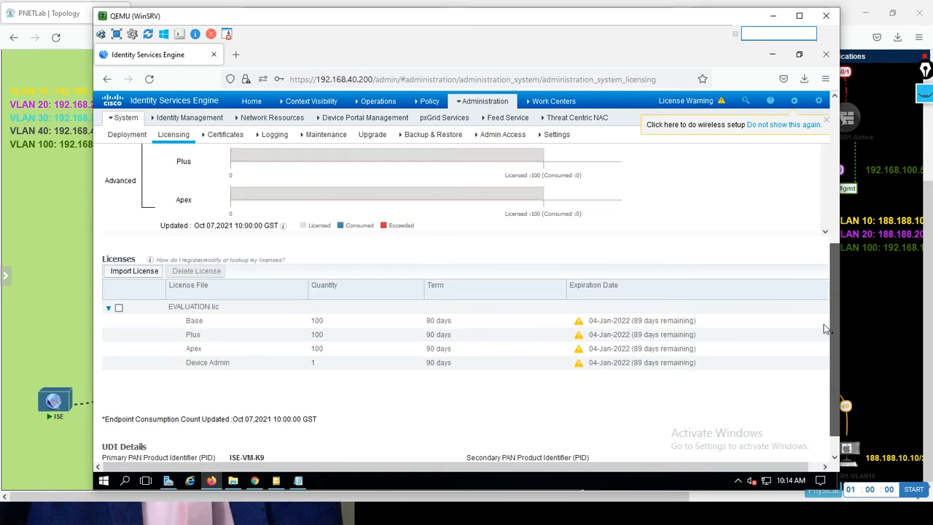
{"action": "left_click_drag", "start_coordinate": [826, 329], "coordinate": [812, 124]}
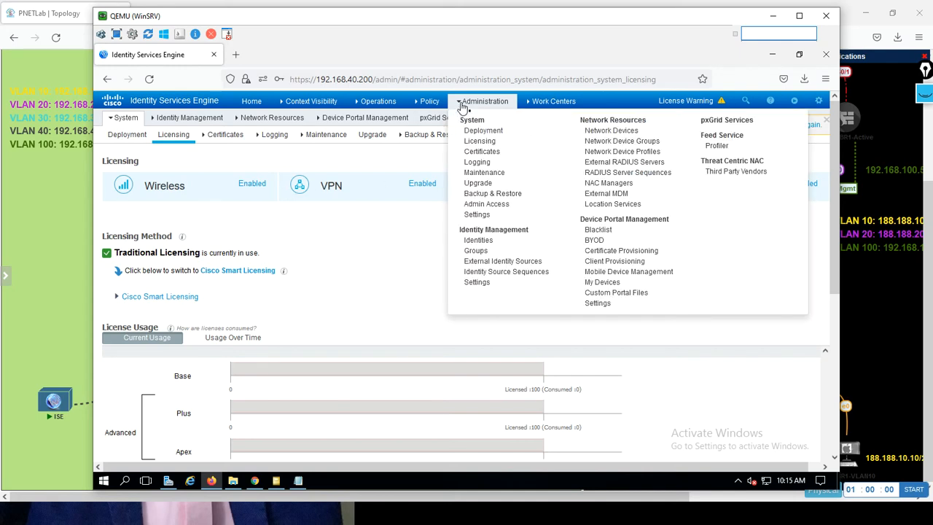
Reload Licensing, check the Plus license, then view the five online pxGrid clients.
{"action": "left_click", "coordinate": [472, 142]}
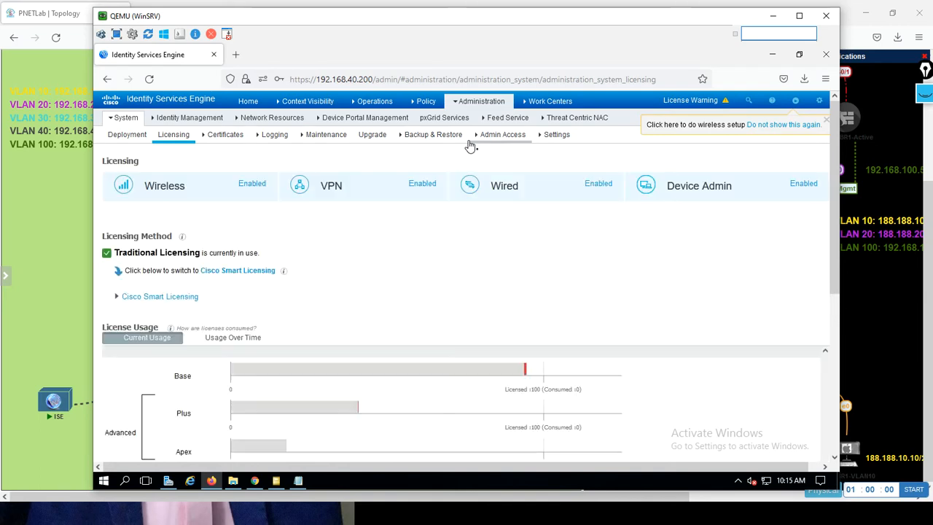
{"action": "double_click", "coordinate": [188, 413]}
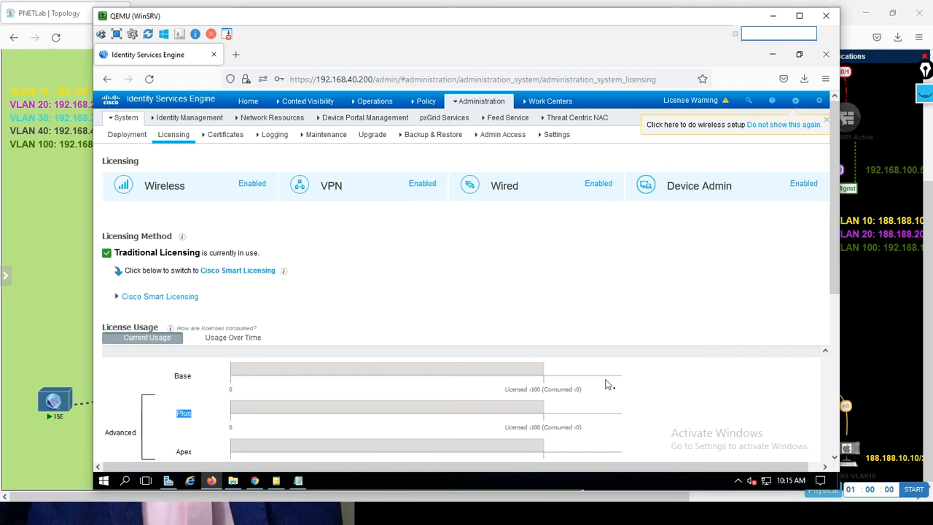
{"action": "scroll", "coordinate": [833, 248], "scroll_direction": "down", "scroll_amount": 3}
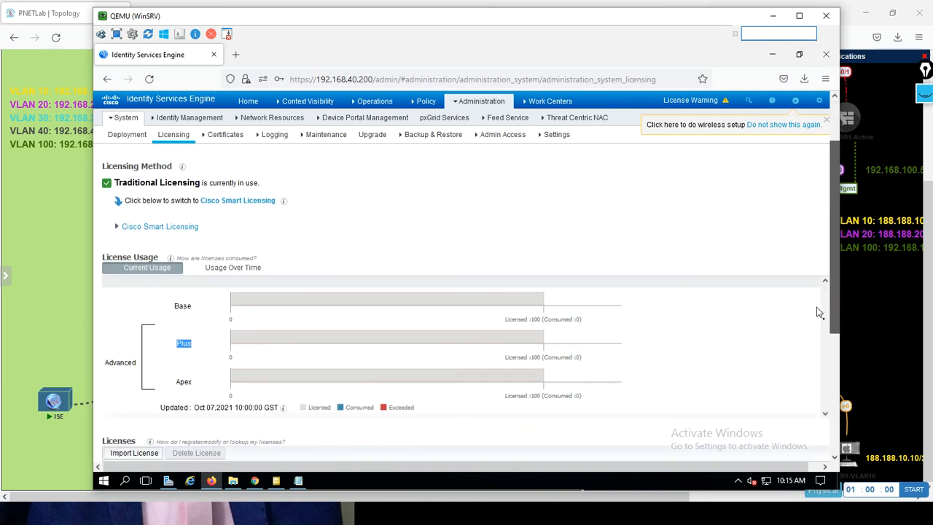
{"action": "scroll", "coordinate": [811, 342], "scroll_direction": "down", "scroll_amount": 3}
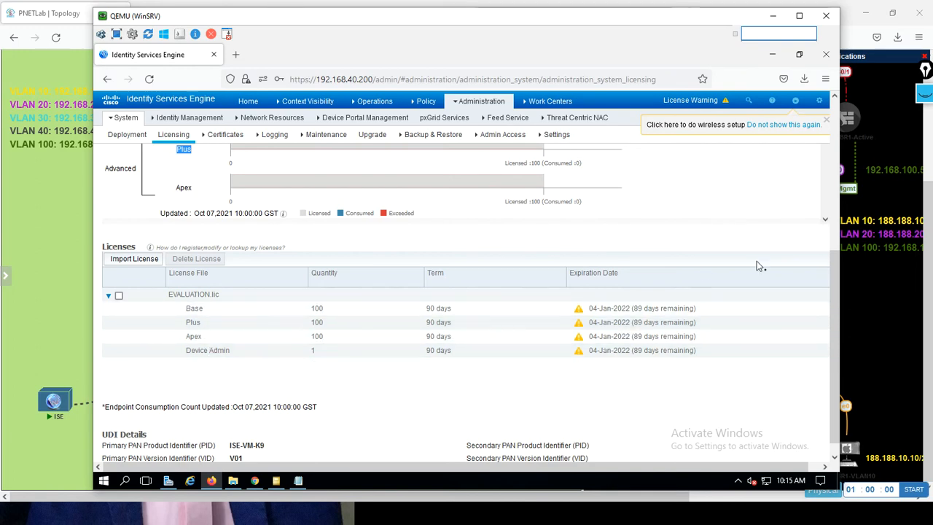
{"action": "left_click_drag", "start_coordinate": [836, 260], "coordinate": [826, 326]}
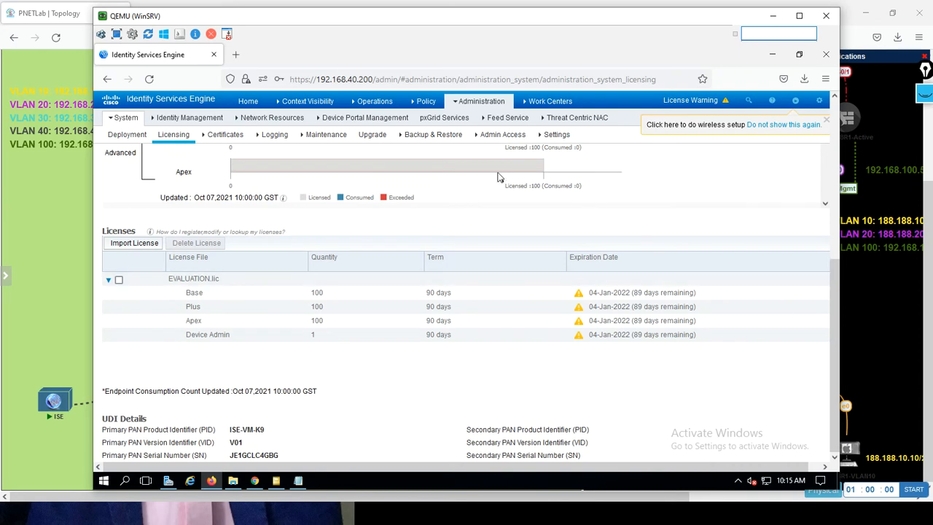
{"action": "left_click", "coordinate": [452, 120]}
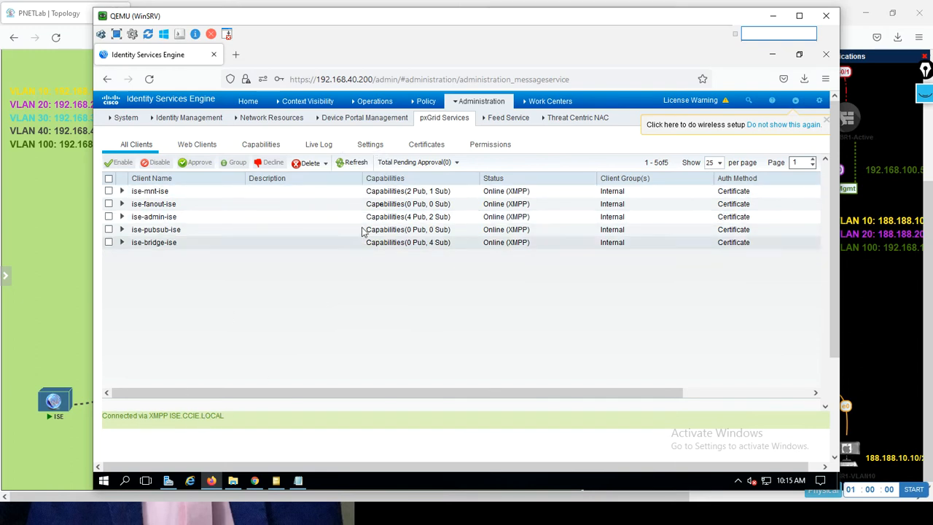
Enable and successfully save automatic approval of new certificate-based pxGrid accounts.
{"action": "left_click", "coordinate": [371, 145]}
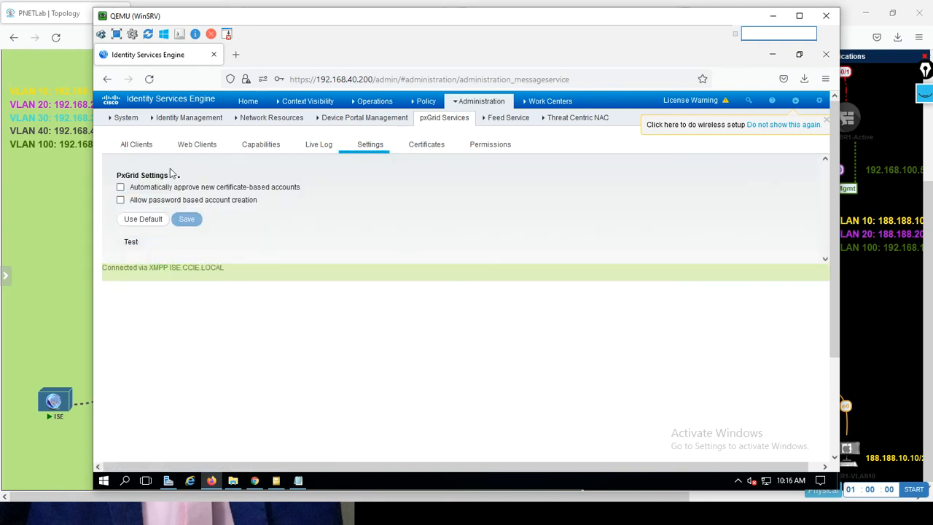
{"action": "left_click", "coordinate": [120, 188]}
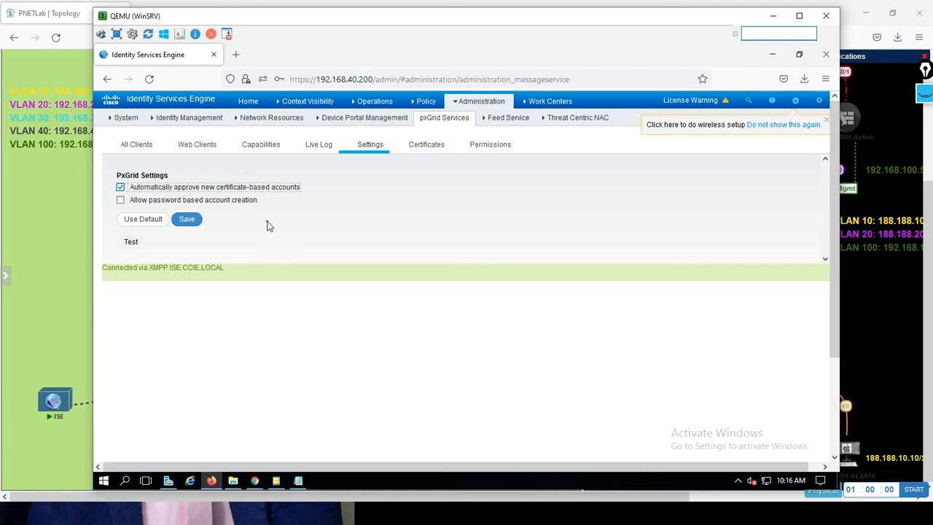
{"action": "left_click", "coordinate": [194, 223]}
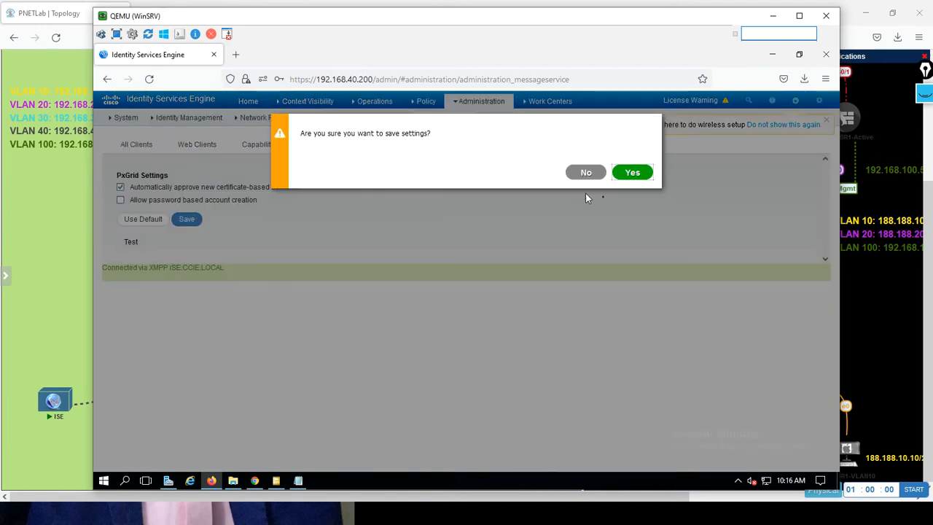
{"action": "left_click", "coordinate": [623, 177]}
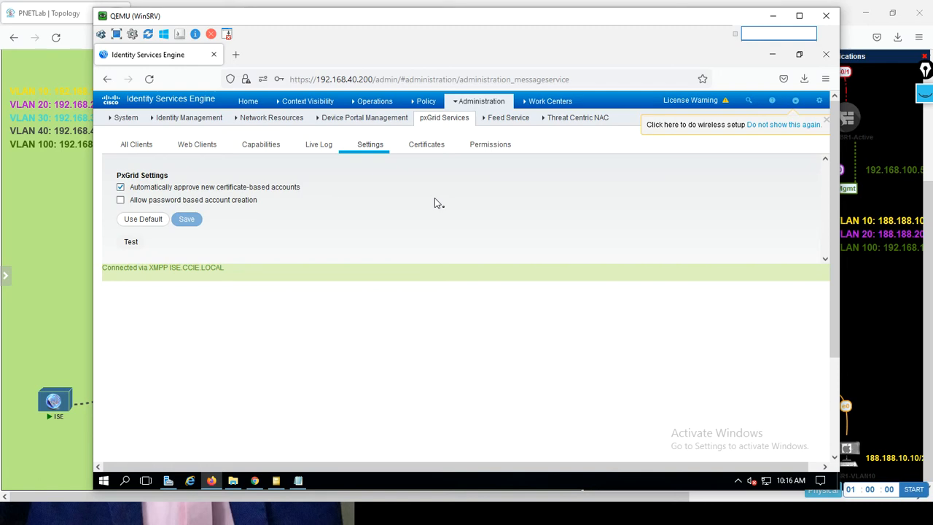
{"action": "left_click", "coordinate": [255, 481]}
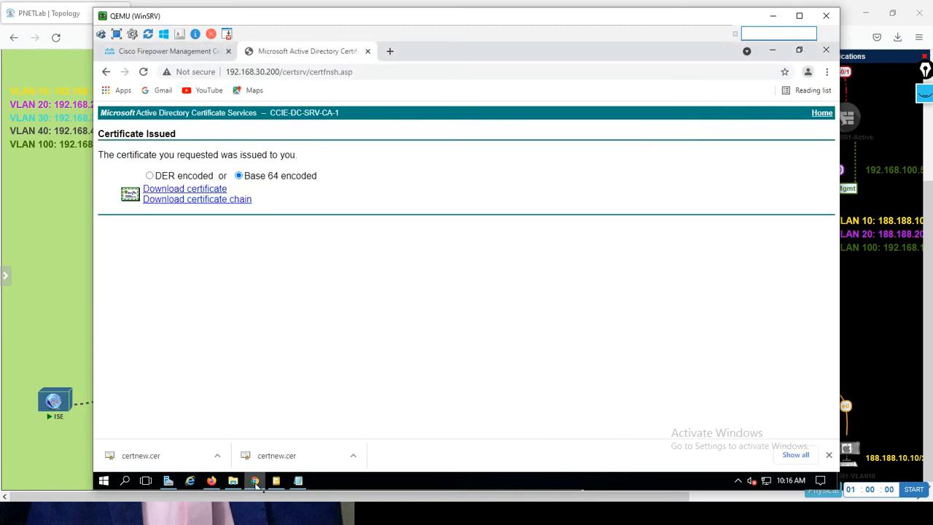
From the FMC dashboard, go to System > Integration > Realms and start a new realm named AD of type AD.
{"action": "left_click", "coordinate": [197, 57]}
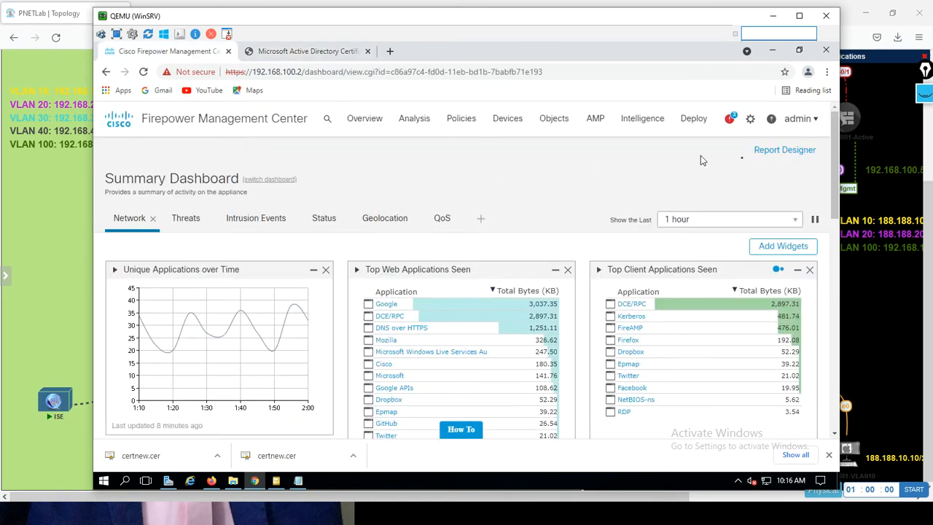
{"action": "left_click", "coordinate": [755, 128]}
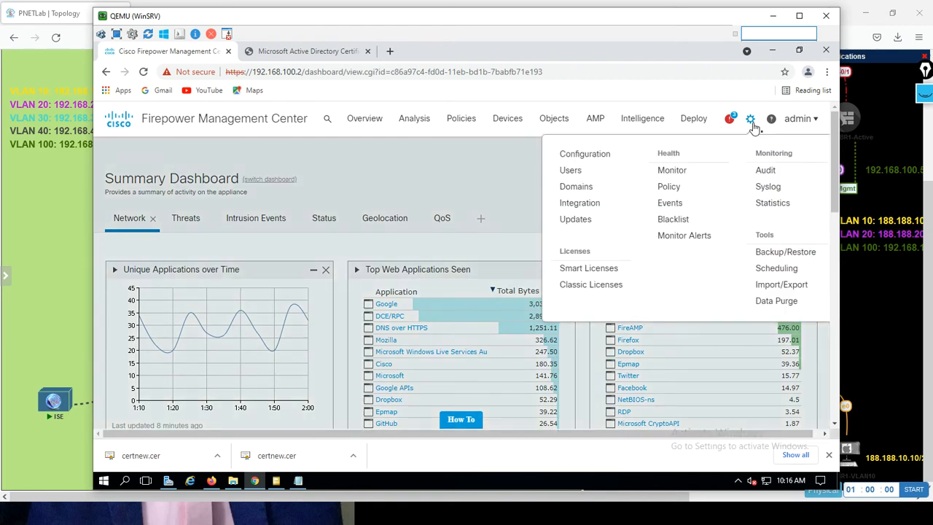
{"action": "left_click", "coordinate": [580, 205]}
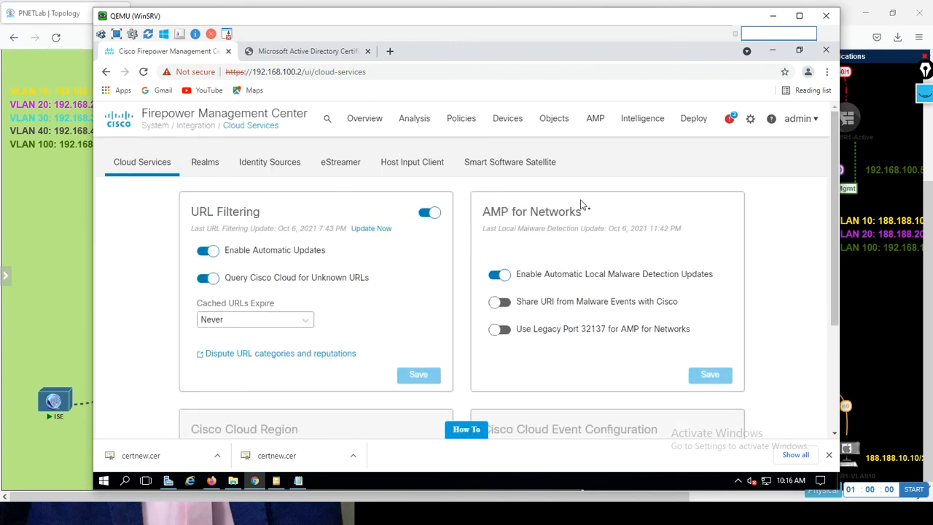
{"action": "left_click", "coordinate": [211, 167]}
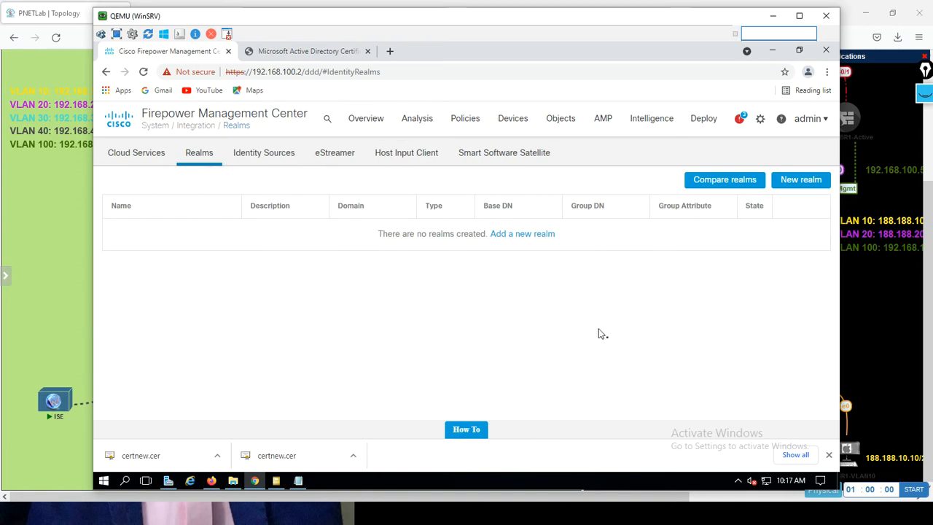
{"action": "left_click", "coordinate": [785, 186]}
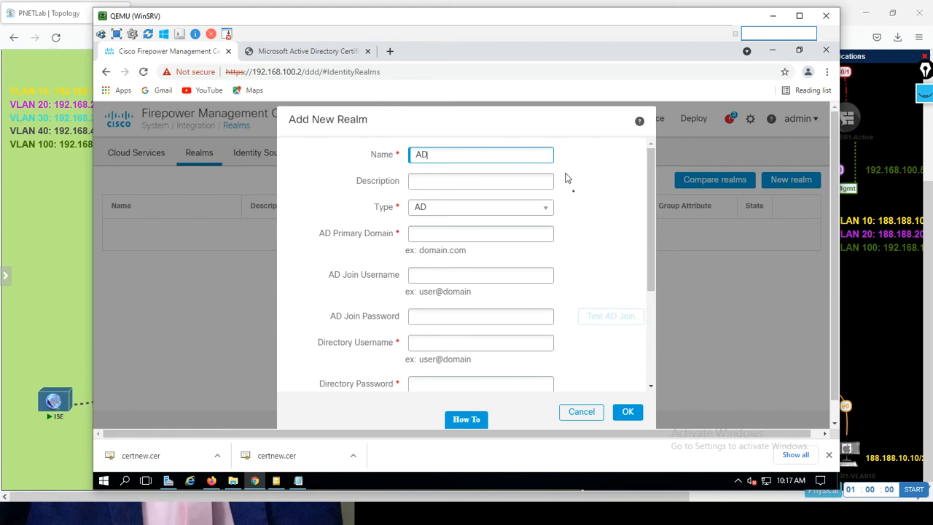
Enter AD primary domain CCIE.LOCAL and the administrator join credentials, reusing that username as the directory username.
{"action": "left_click", "coordinate": [420, 234]}
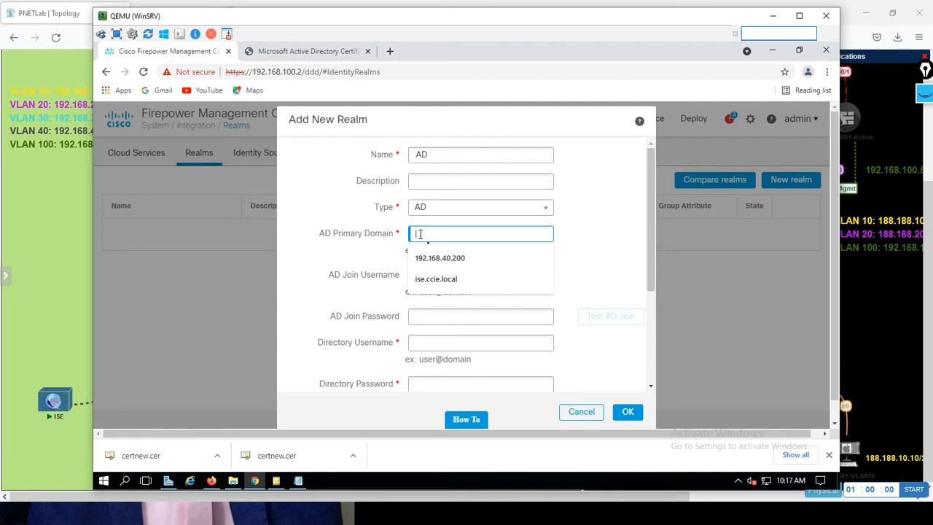
{"action": "type", "text": "CCIE.LOCAL"}
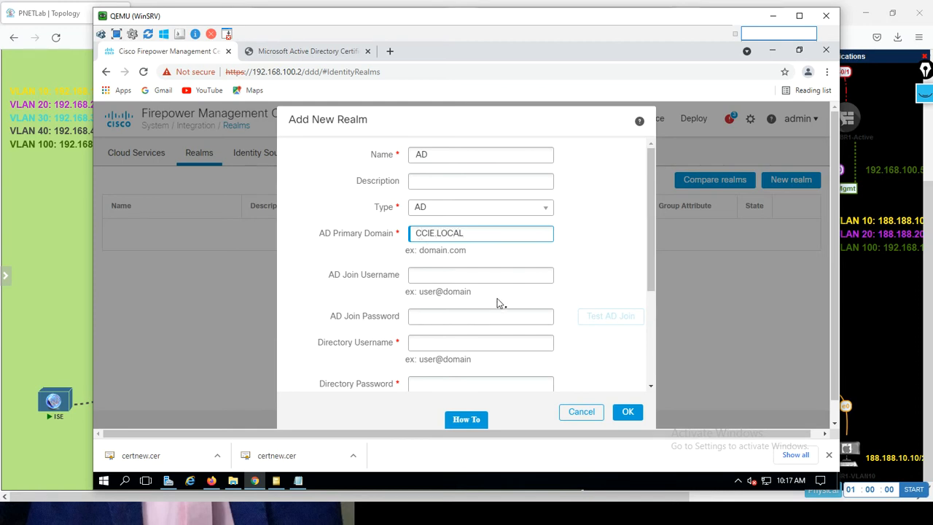
{"action": "left_click", "coordinate": [428, 275]}
{"action": "type", "text": "administrator"}
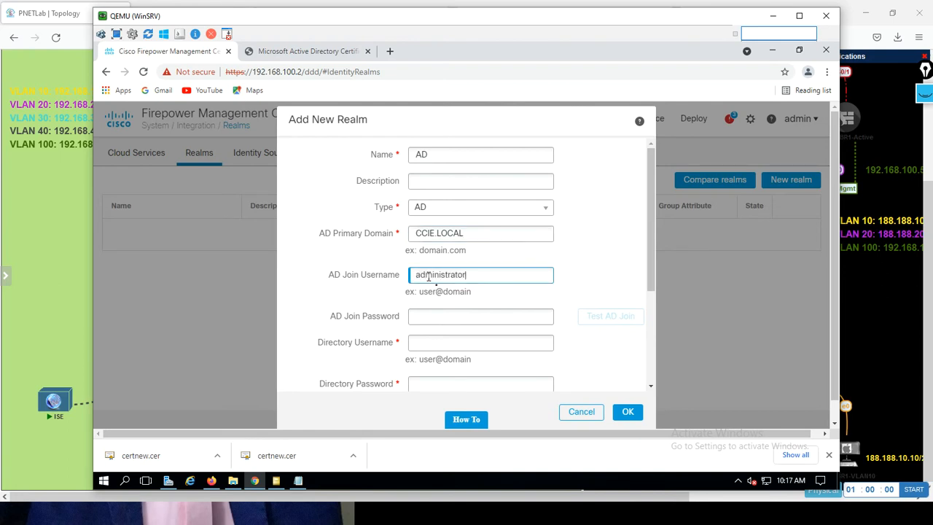
{"action": "type", "text": "@ccie.local"}
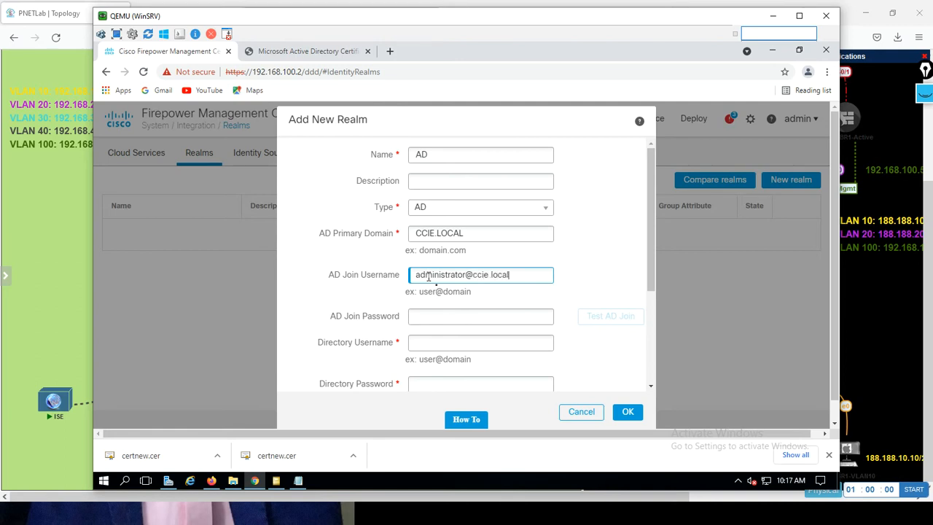
{"action": "key", "text": "Tab"}
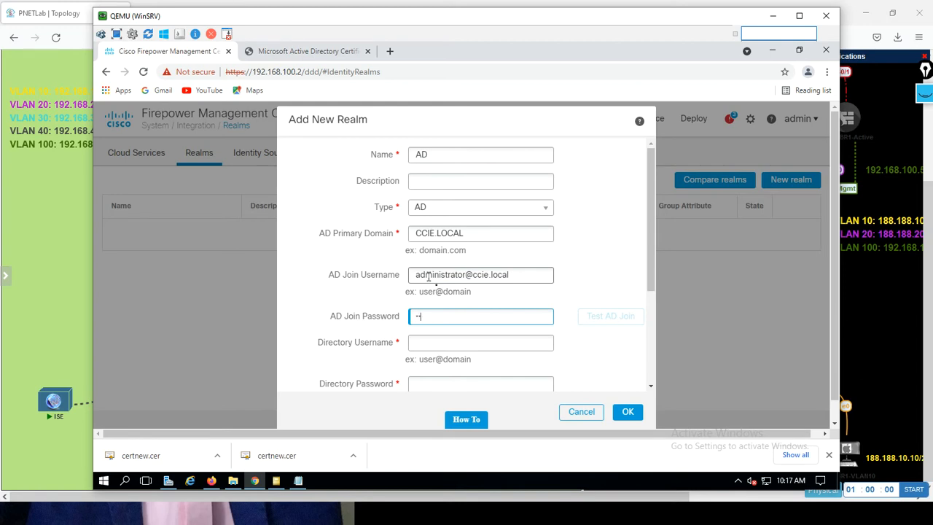
{"action": "type", "text": "•••••••"}
{"action": "key", "text": "Tab"}
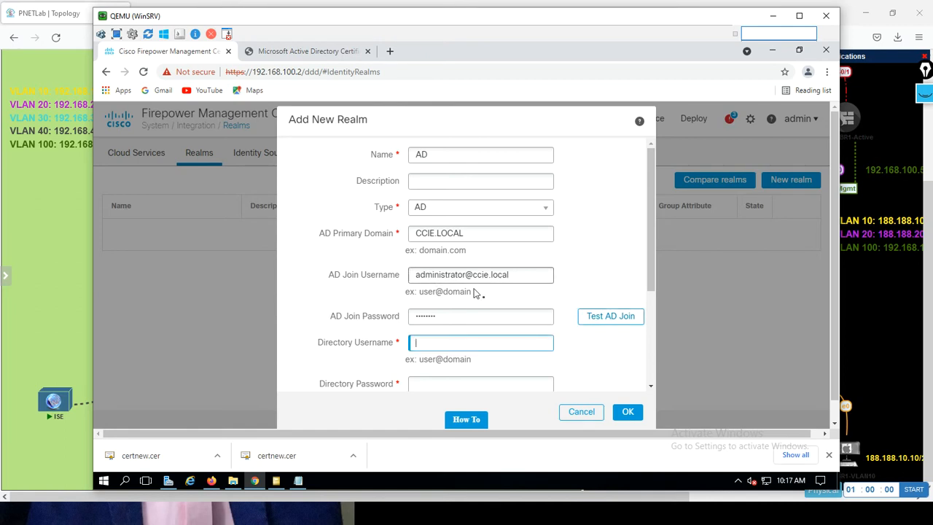
{"action": "left_click_drag", "start_coordinate": [518, 275], "coordinate": [367, 264]}
{"action": "key", "text": "ctrl+c"}
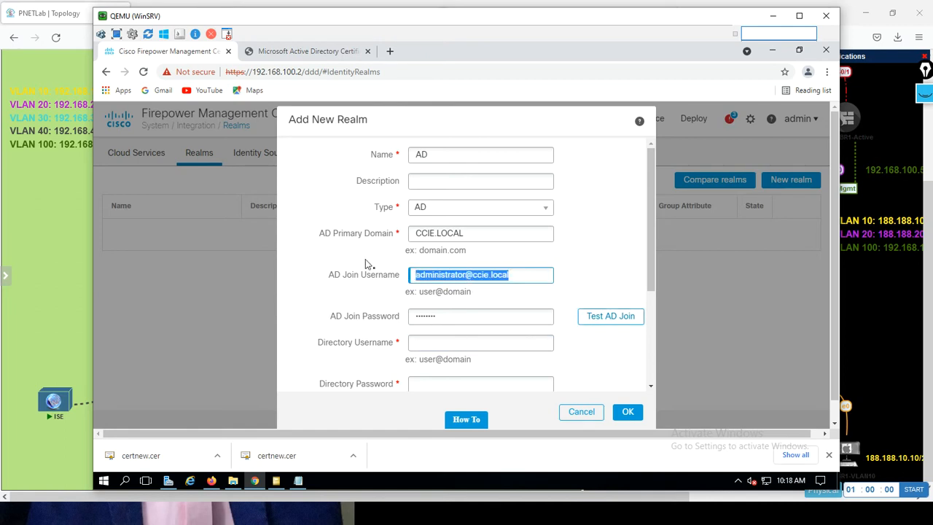
{"action": "left_click", "coordinate": [441, 343]}
{"action": "key", "text": "ctrl+v"}
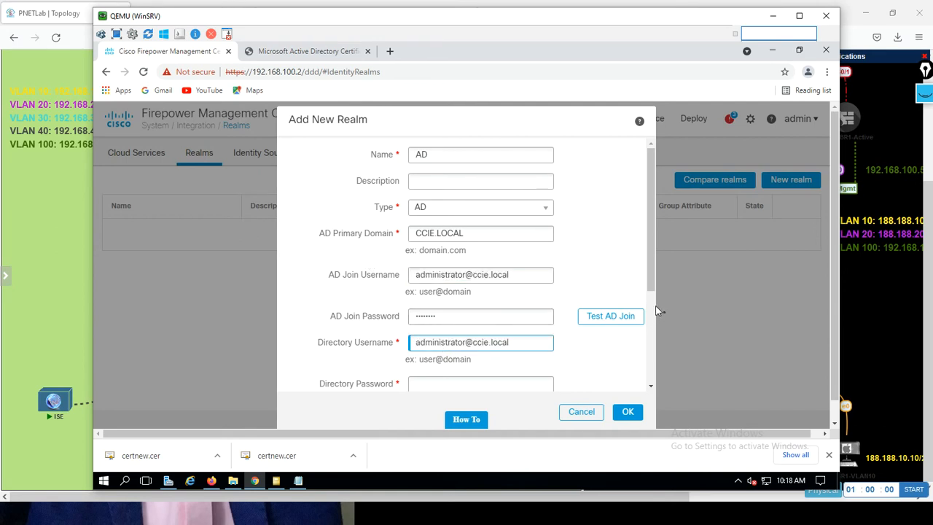
Enter the directory password, set Base DN and Group DN to dc=ccie,dc=local, and save the realm.
{"action": "scroll", "coordinate": [654, 295], "scroll_direction": "down", "scroll_amount": 1}
{"action": "scroll", "coordinate": [654, 295], "scroll_direction": "down", "scroll_amount": 2}
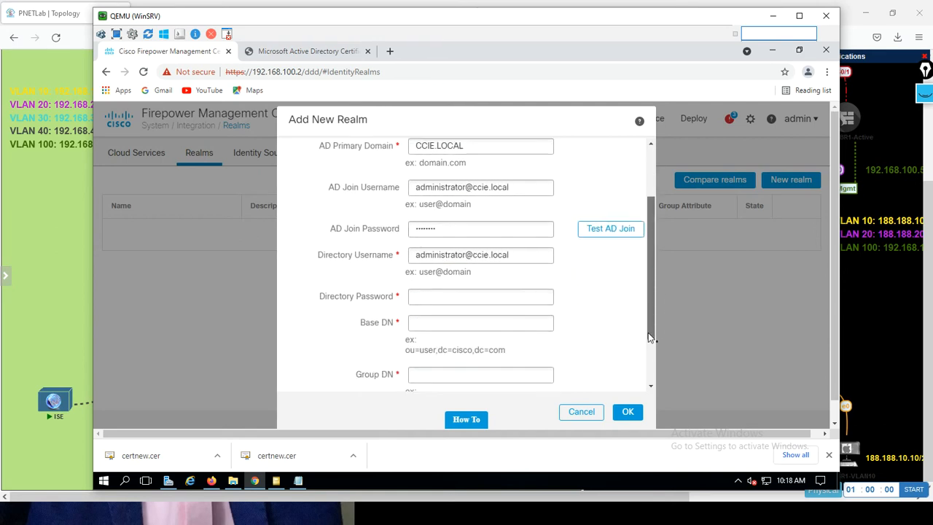
{"action": "left_click", "coordinate": [428, 297]}
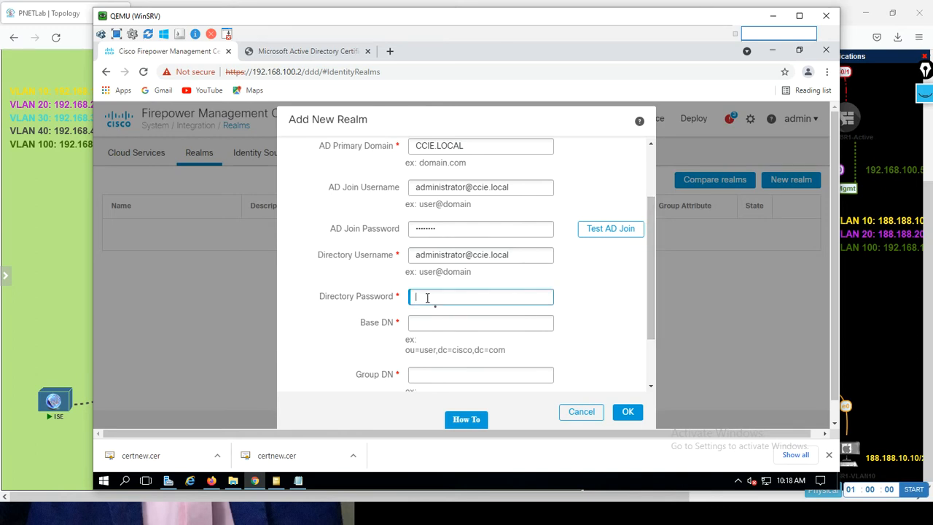
{"action": "type", "text": "Cisco123"}
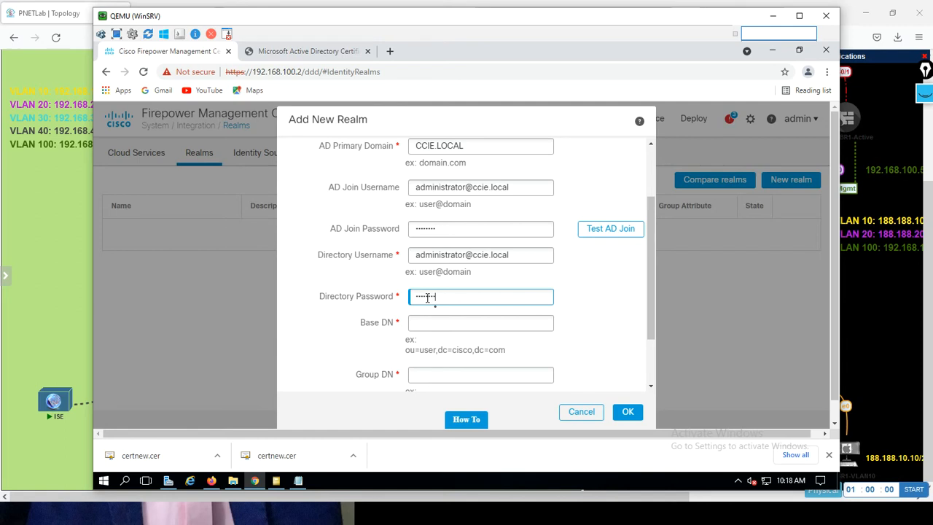
{"action": "left_click", "coordinate": [429, 327]}
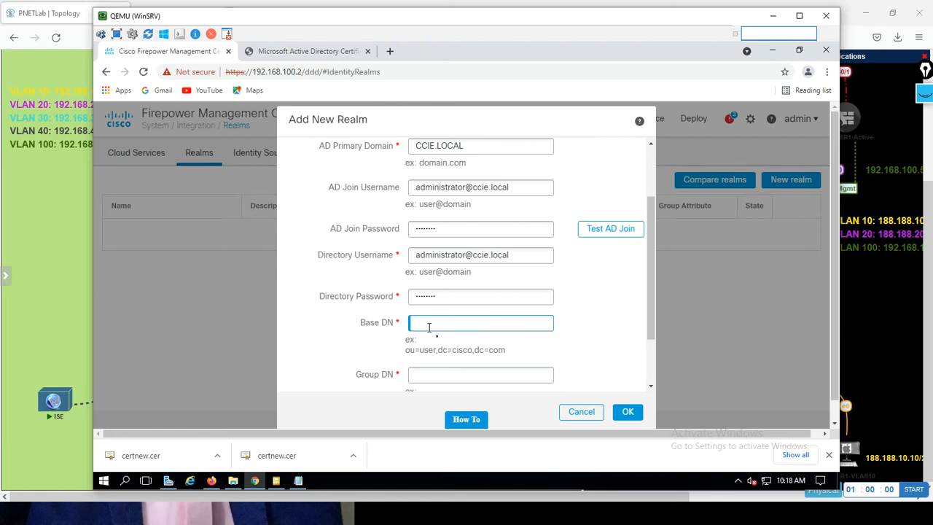
{"action": "type", "text": "dc=ccie,dc=local"}
{"action": "triple_click", "coordinate": [429, 328]}
{"action": "key", "text": "ctrl+c"}
{"action": "left_click", "coordinate": [453, 375]}
{"action": "key", "text": "ctrl+v"}
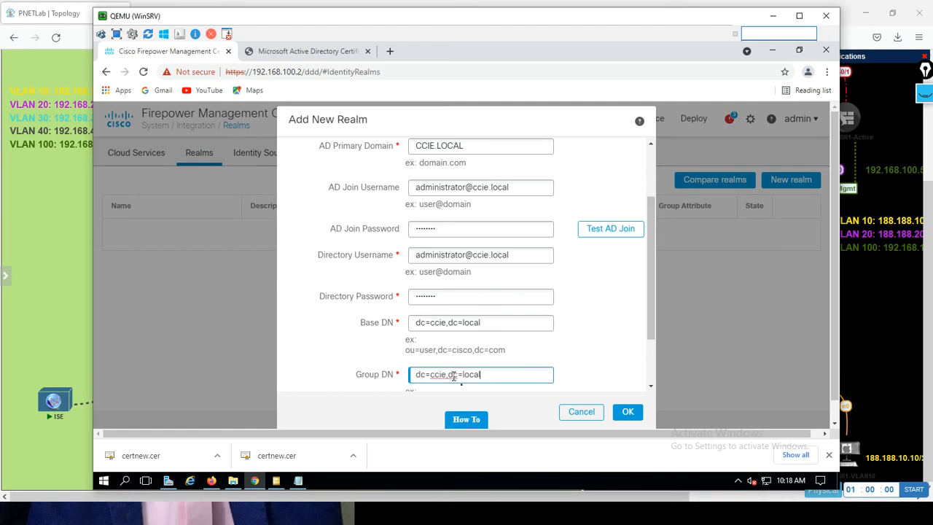
{"action": "left_click_drag", "start_coordinate": [651, 316], "coordinate": [649, 359]}
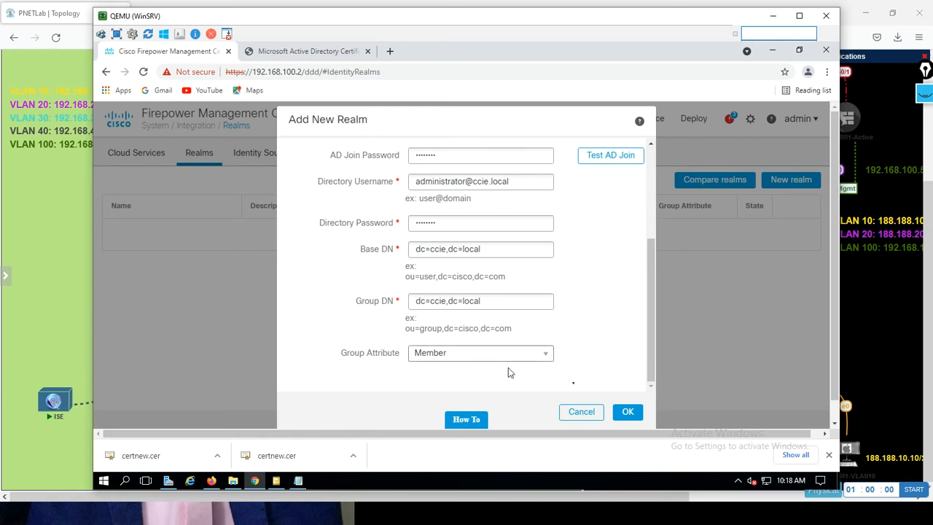
{"action": "left_click", "coordinate": [624, 413]}
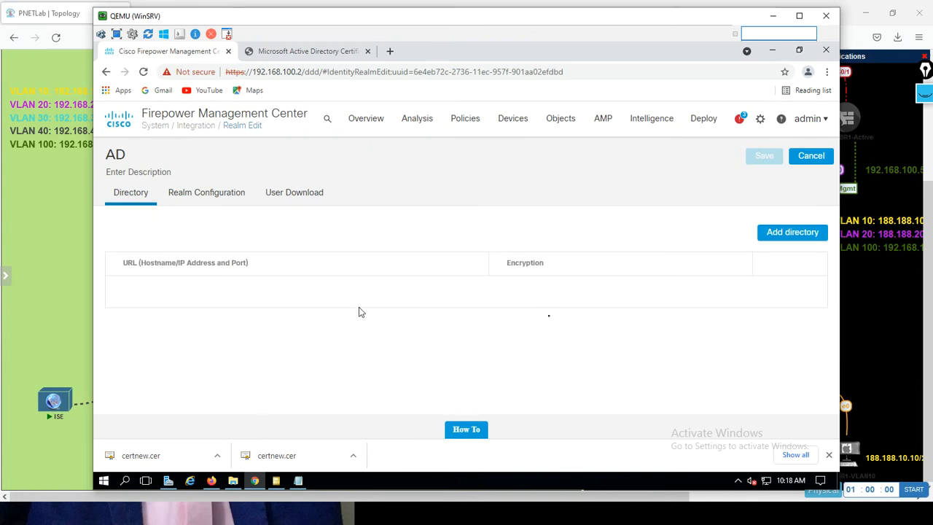
Add directory server 192.168.30.200 on port 389 with no encryption and save the realm.
{"action": "left_click", "coordinate": [787, 236]}
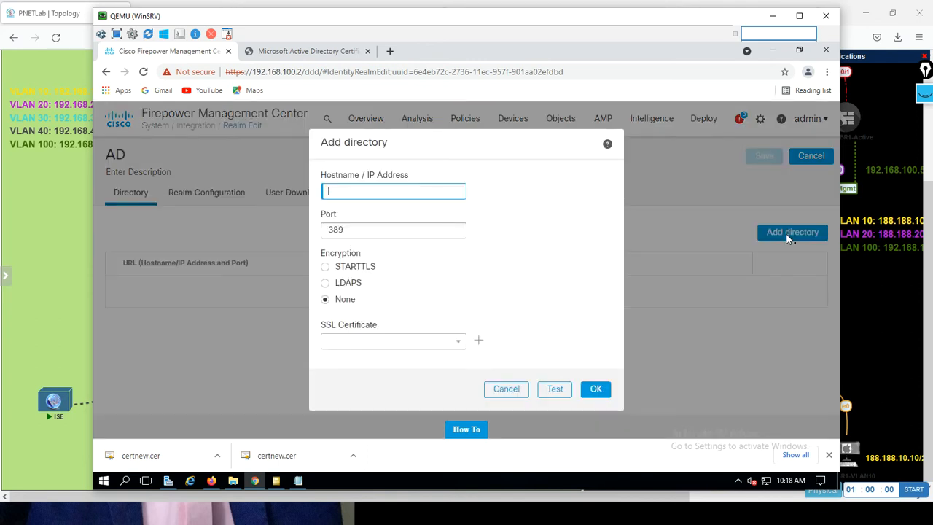
{"action": "type", "text": "192.168.30.200"}
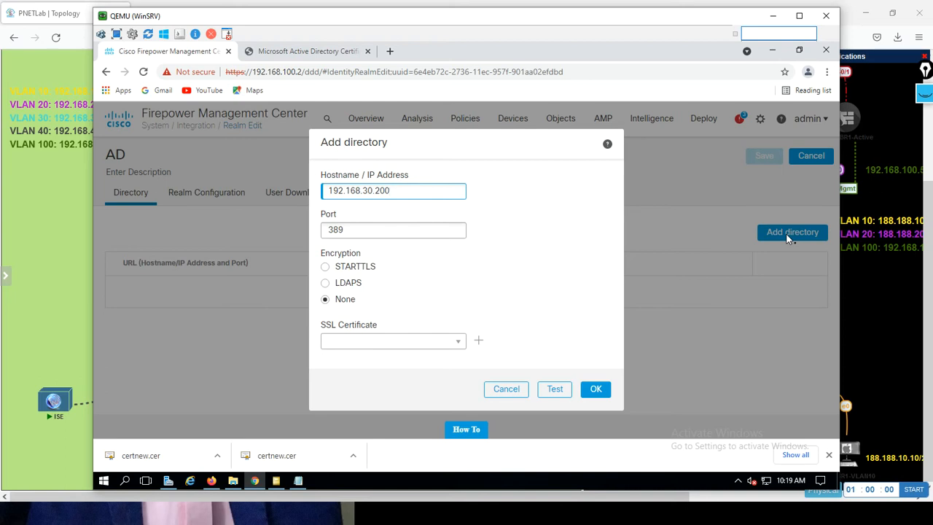
{"action": "left_click", "coordinate": [598, 390]}
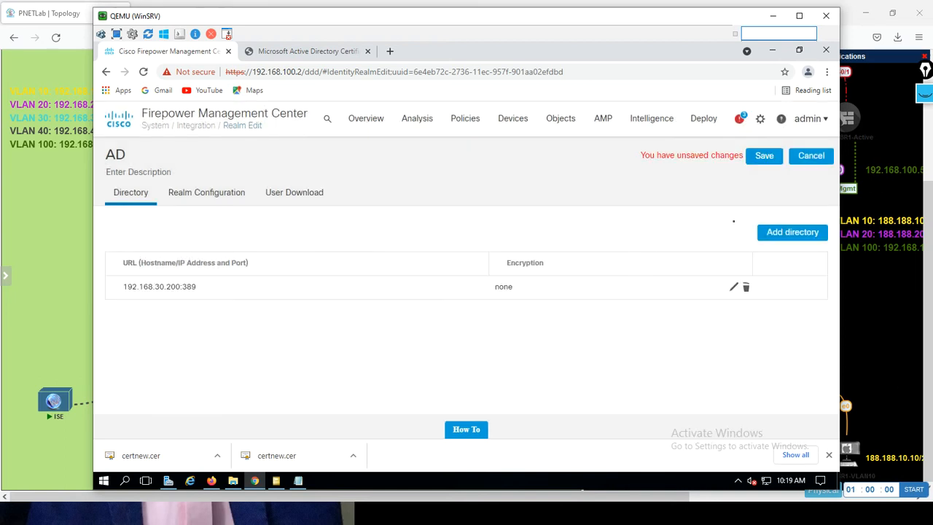
{"action": "left_click", "coordinate": [761, 161]}
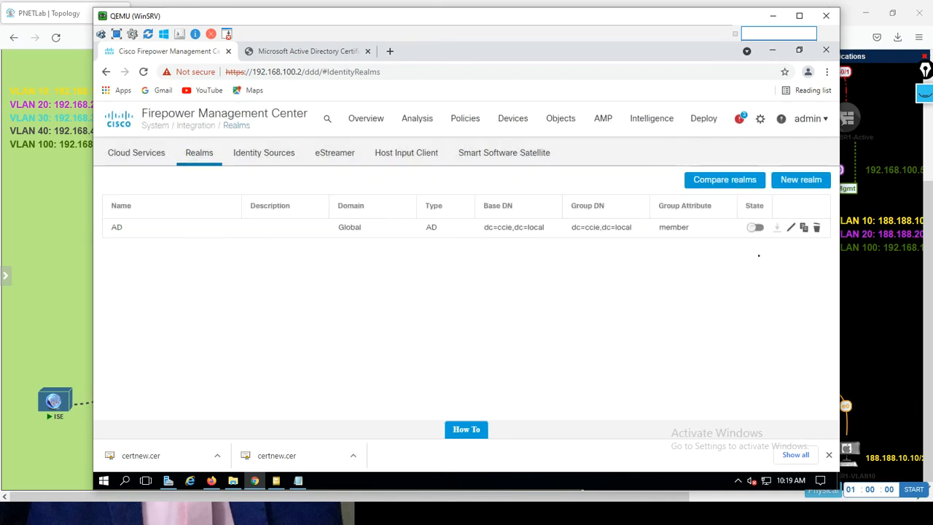
Turn on user and group download for the AD realm and save it.
{"action": "left_click", "coordinate": [791, 228]}
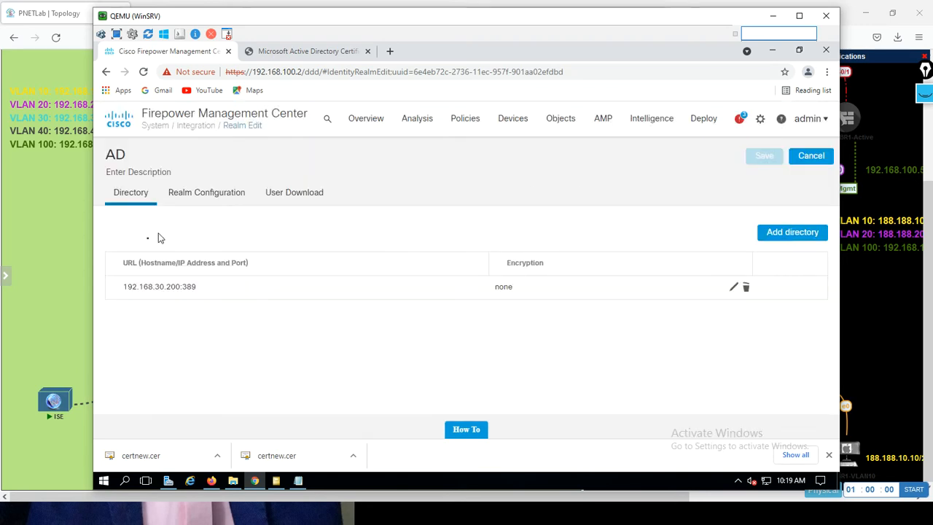
{"action": "left_click", "coordinate": [279, 198]}
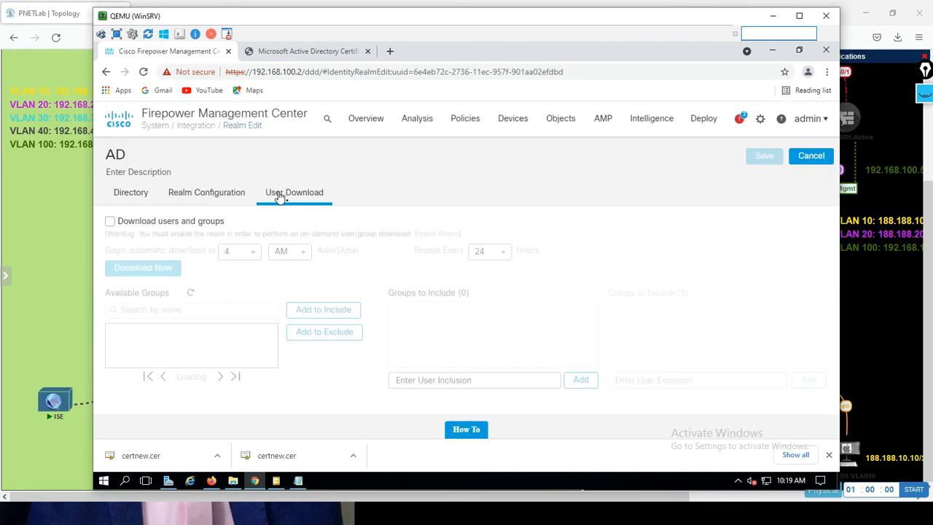
{"action": "left_click", "coordinate": [110, 221]}
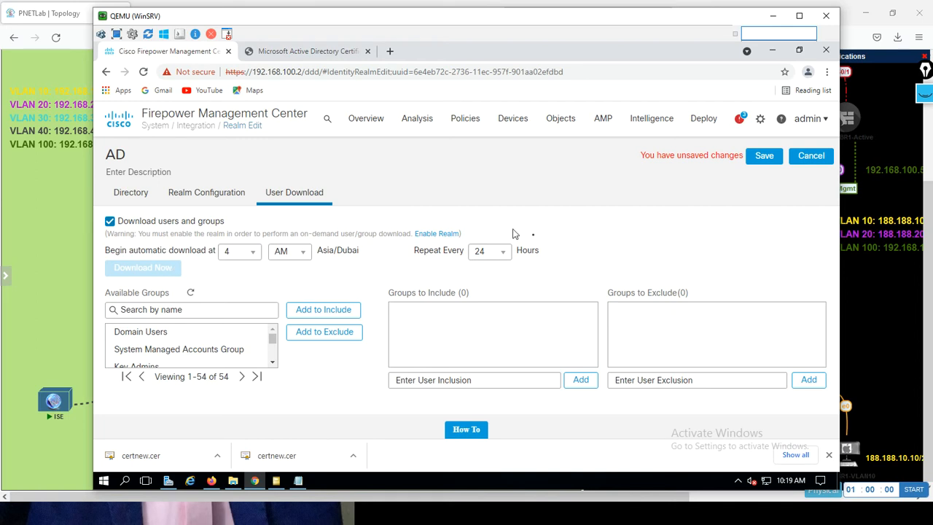
{"action": "left_click", "coordinate": [773, 159]}
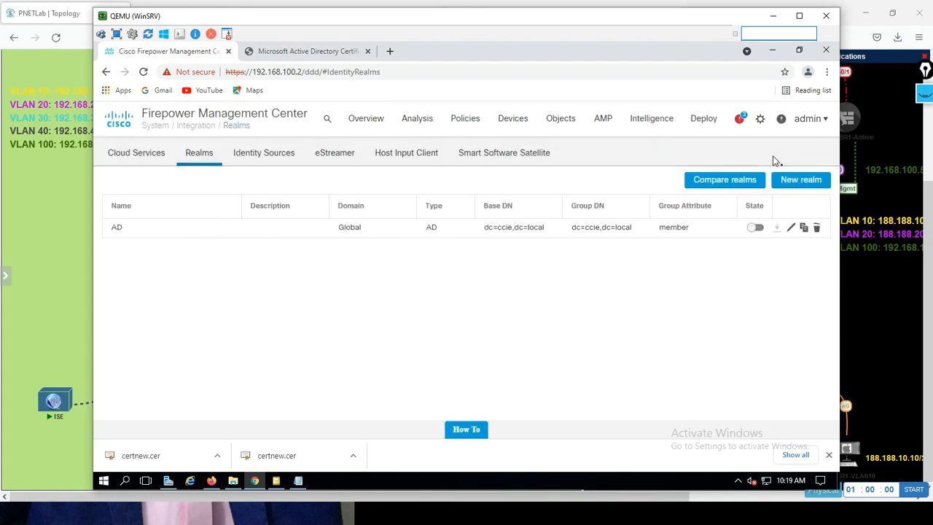
Verify the download setting was kept, enable the AD realm, and reopen it for editing.
{"action": "left_click", "coordinate": [792, 228]}
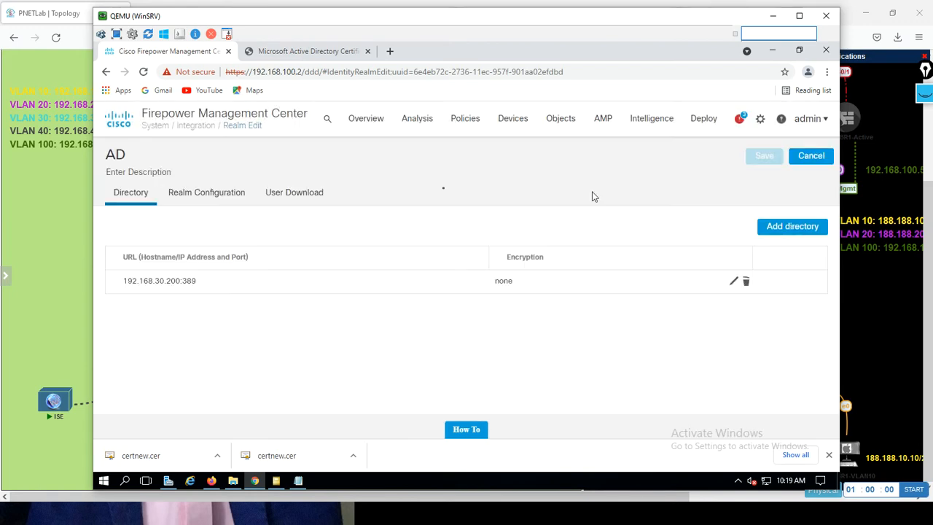
{"action": "left_click", "coordinate": [306, 201]}
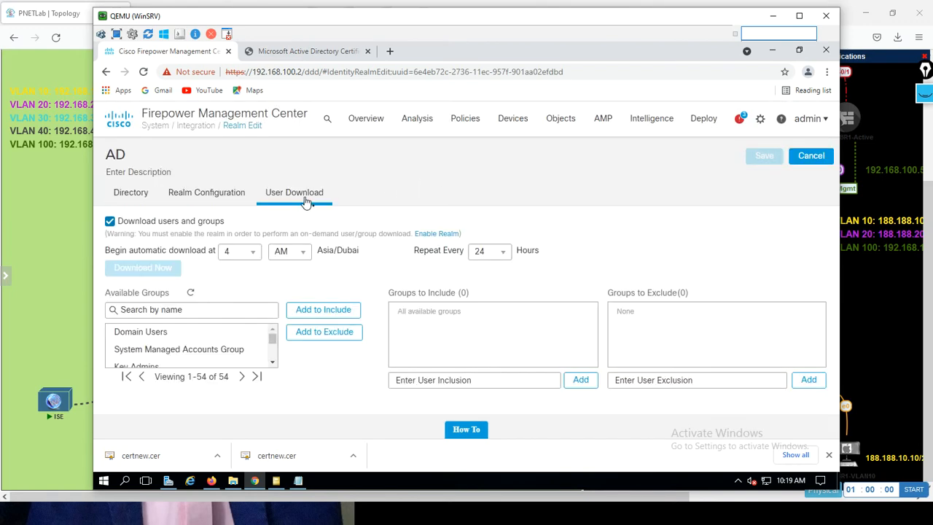
{"action": "left_click", "coordinate": [807, 160]}
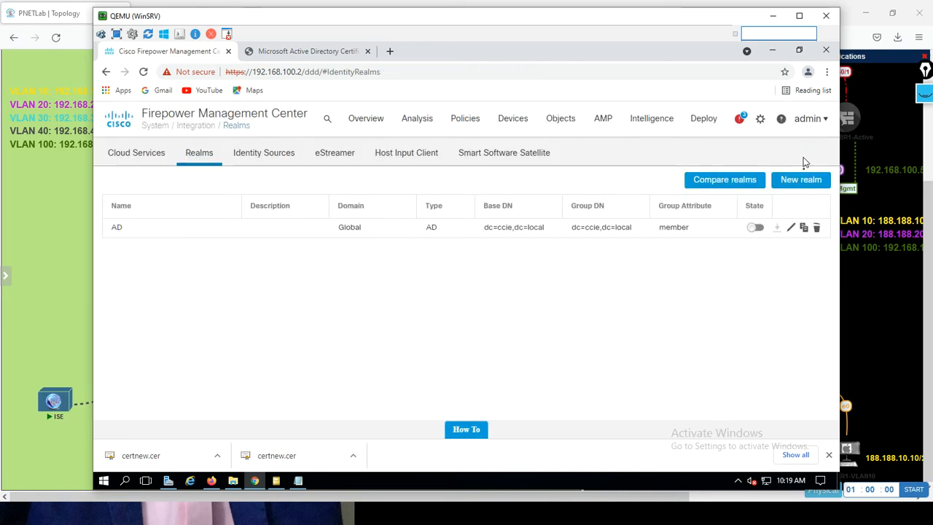
{"action": "left_click", "coordinate": [756, 228]}
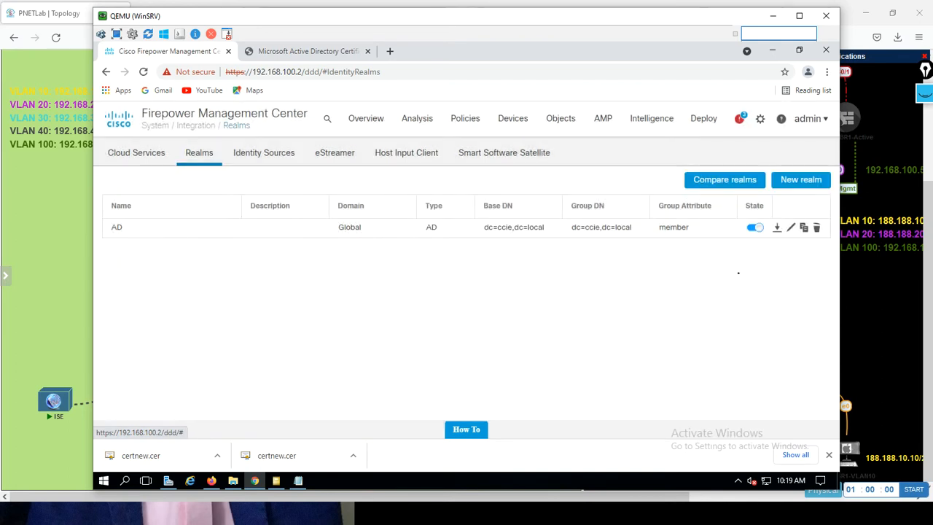
{"action": "left_click", "coordinate": [792, 229]}
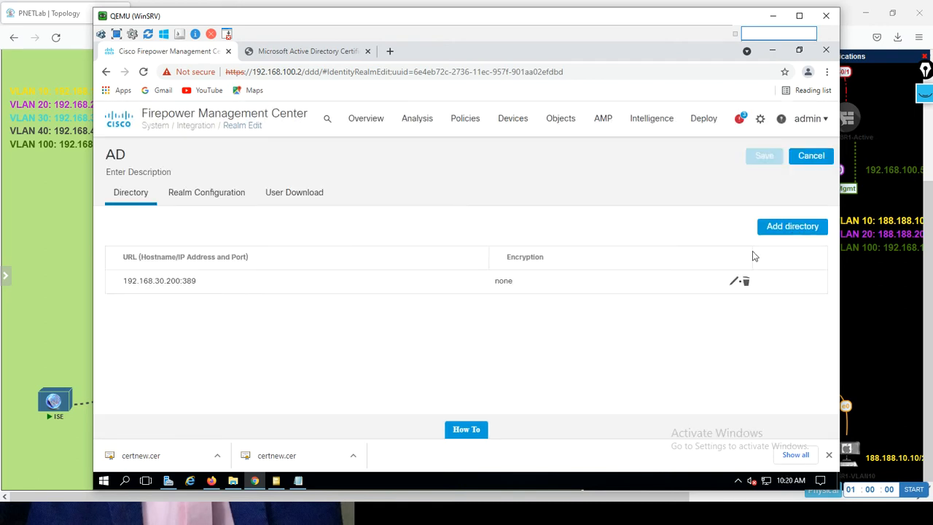
Queue an immediate users and groups download for the AD realm and review the 54 available groups.
{"action": "left_click", "coordinate": [290, 199]}
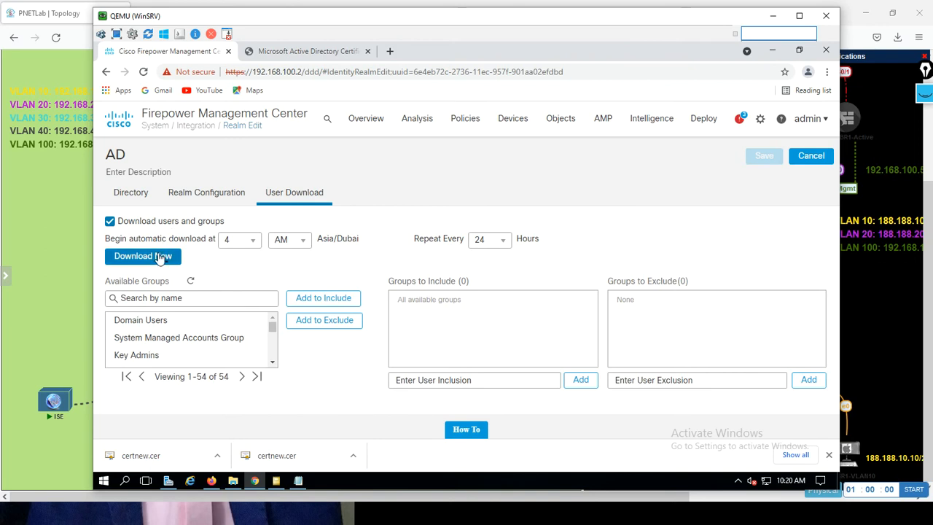
{"action": "left_click", "coordinate": [159, 257]}
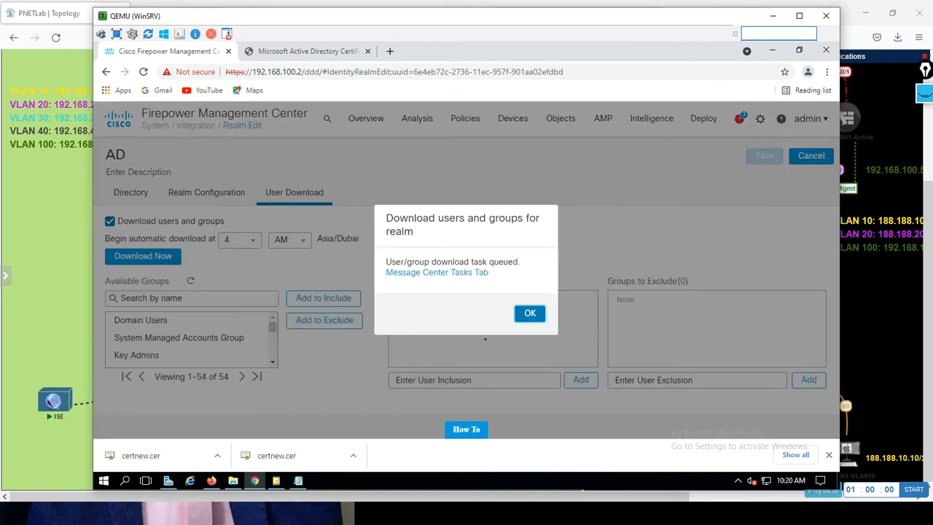
{"action": "left_click", "coordinate": [530, 315]}
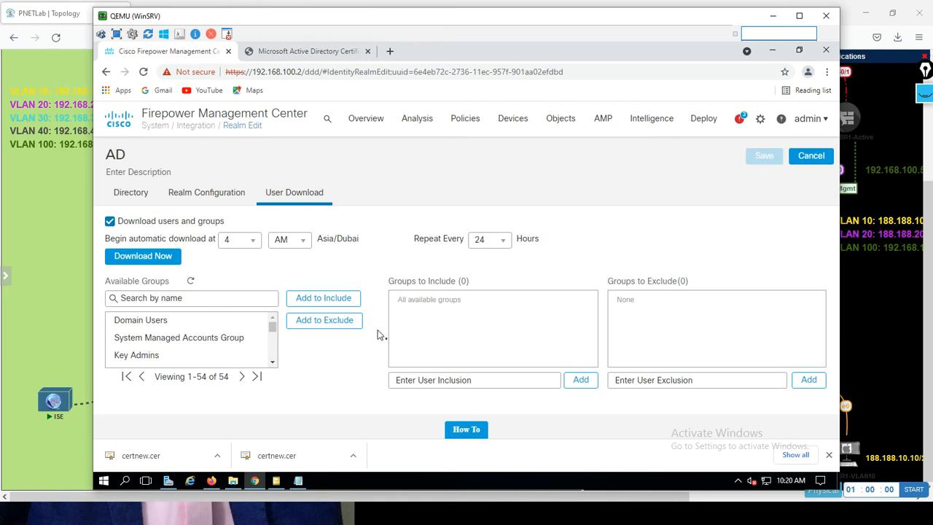
{"action": "mouse_move", "coordinate": [272, 328]}
{"action": "left_mouse_down"}
{"action": "mouse_move", "coordinate": [272, 365]}
{"action": "mouse_move", "coordinate": [271, 328]}
{"action": "left_mouse_up"}
Select all available groups from Domain Users through the last one, declining Sticky Keys.
{"action": "left_click", "coordinate": [193, 321]}
{"action": "left_click", "coordinate": [192, 339]}
{"action": "left_click", "coordinate": [181, 322]}
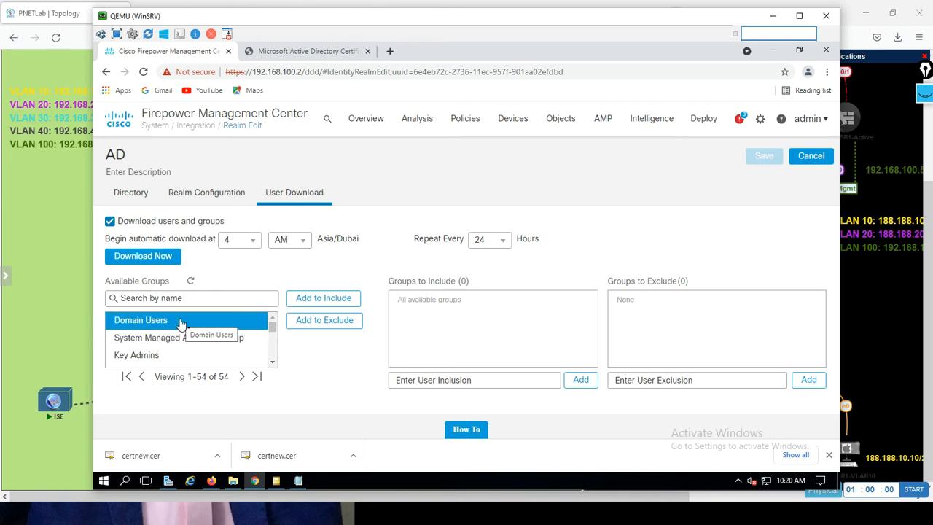
{"action": "left_click", "coordinate": [183, 300]}
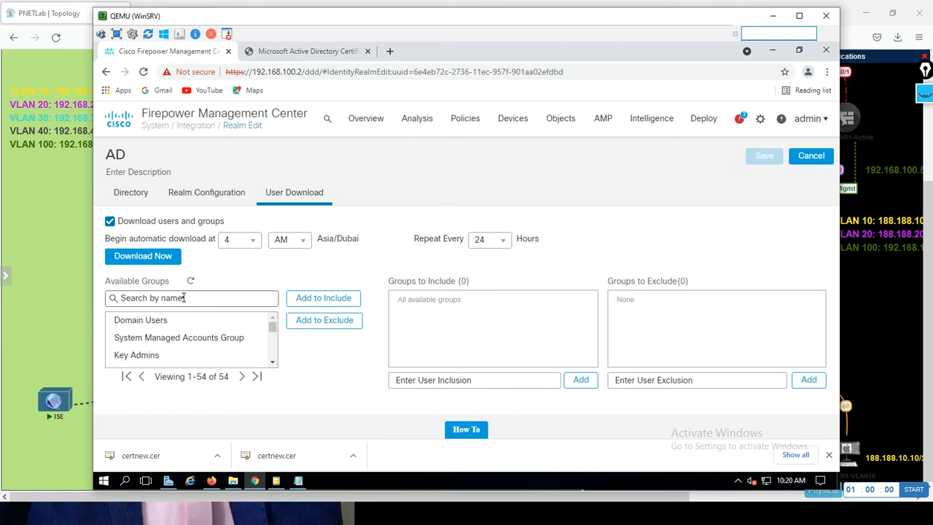
{"action": "left_click", "coordinate": [177, 323]}
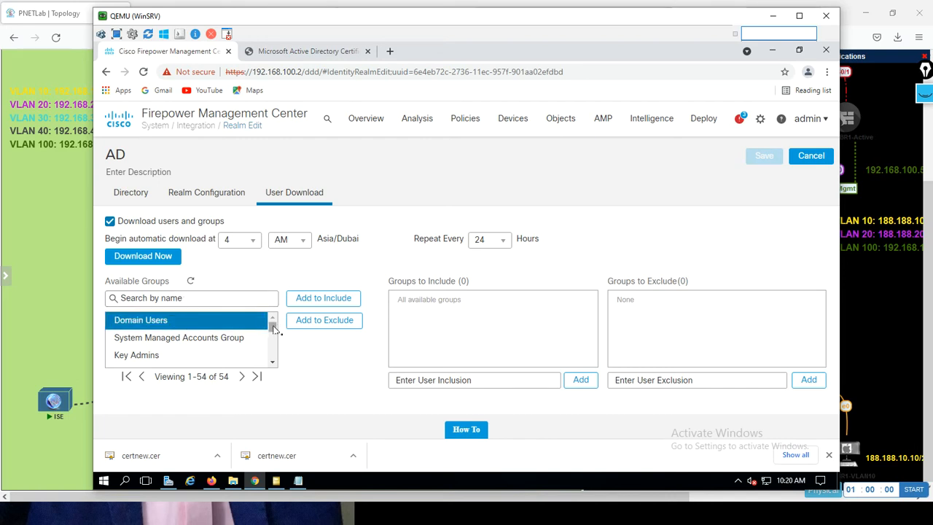
{"action": "left_click_drag", "start_coordinate": [274, 331], "coordinate": [272, 357]}
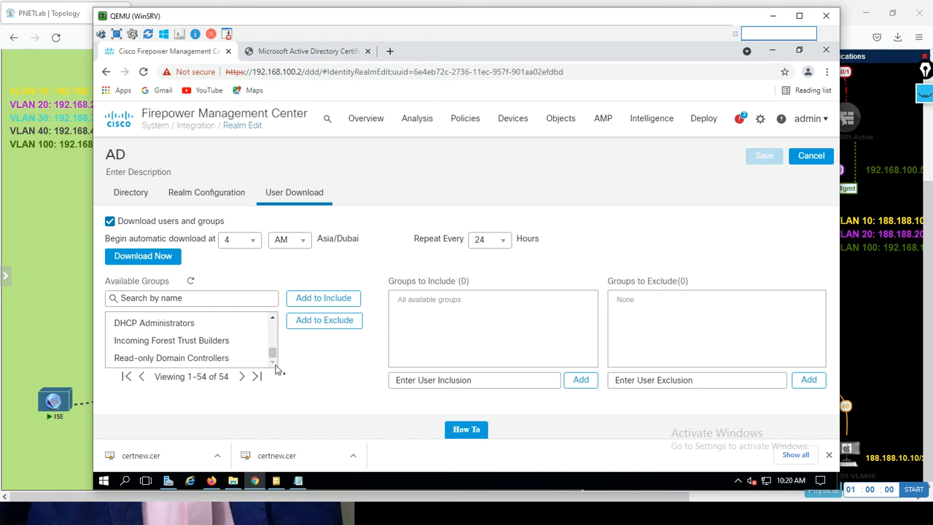
{"action": "left_click", "coordinate": [235, 363], "text": "shift"}
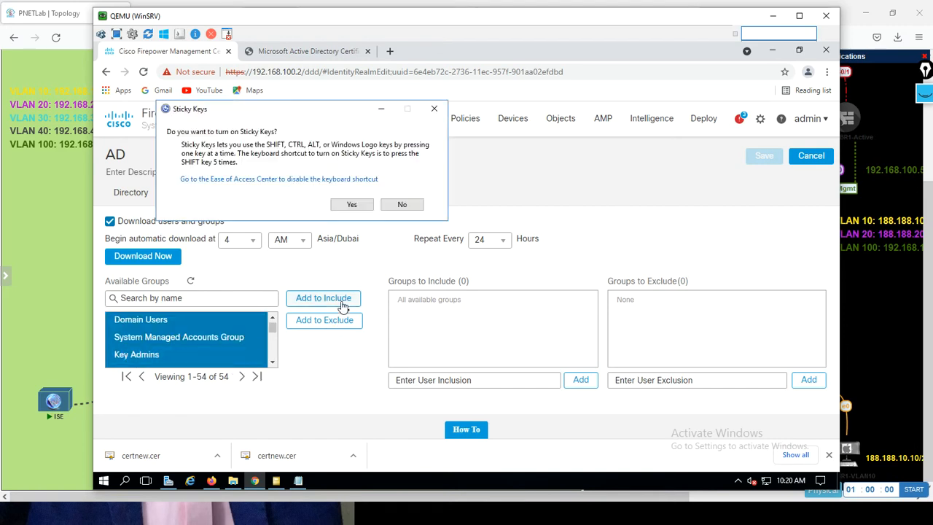
{"action": "left_click", "coordinate": [399, 204]}
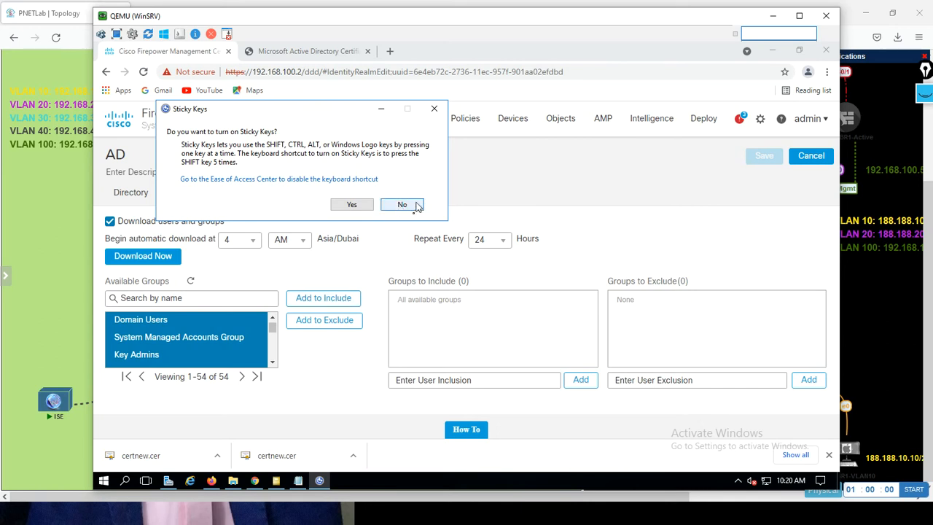
{"action": "left_click", "coordinate": [403, 205]}
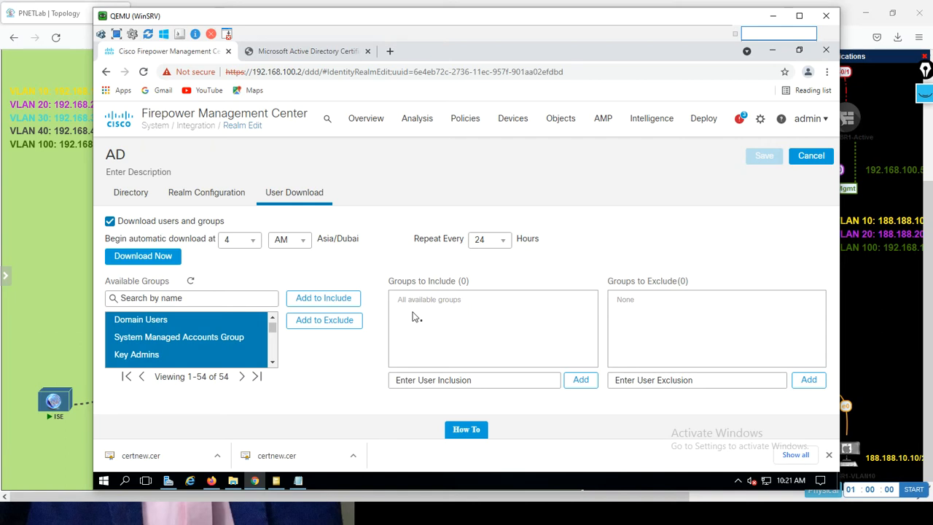
Add the selected groups to Include and save the AD realm.
{"action": "left_click", "coordinate": [310, 299]}
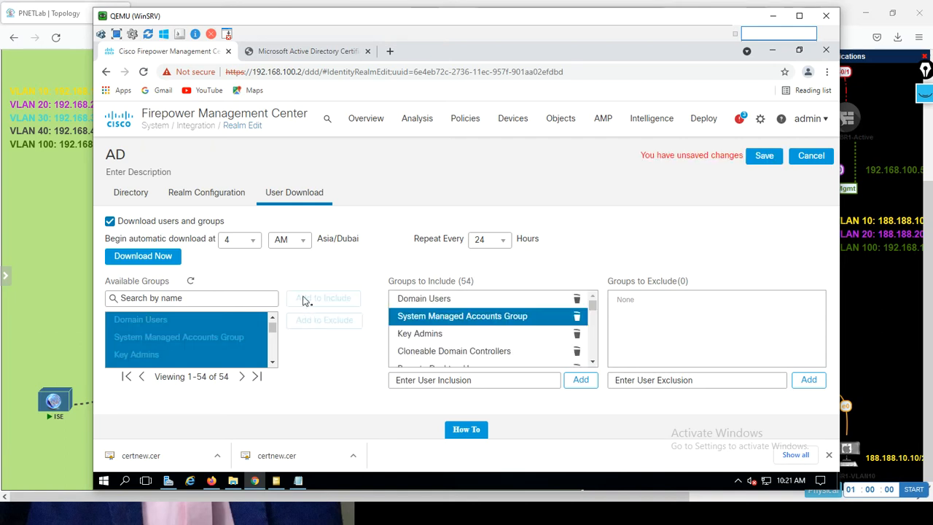
{"action": "key", "text": "shift"}
{"action": "key", "text": "shift"}
{"action": "key", "text": "shift"}
{"action": "key", "text": "shift"}
{"action": "key", "text": "shift"}
{"action": "left_click", "coordinate": [761, 160]}
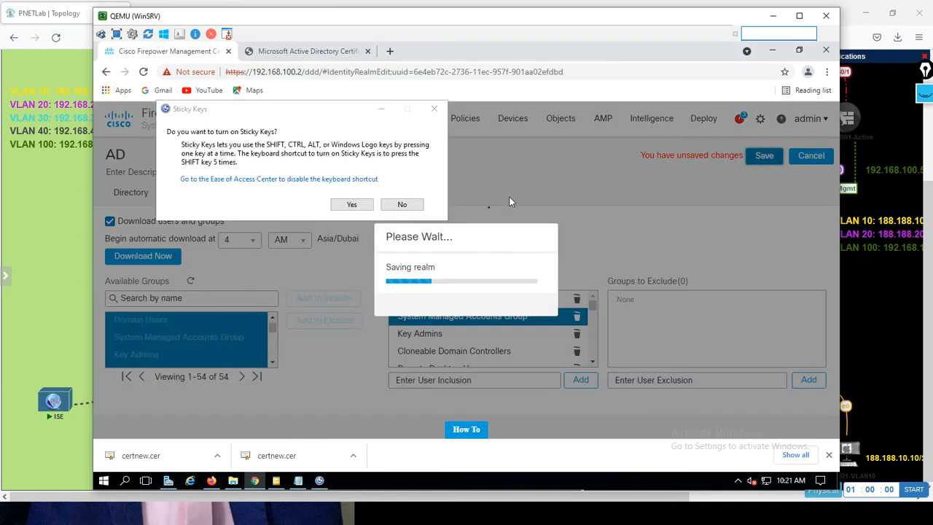
{"action": "left_click", "coordinate": [402, 204]}
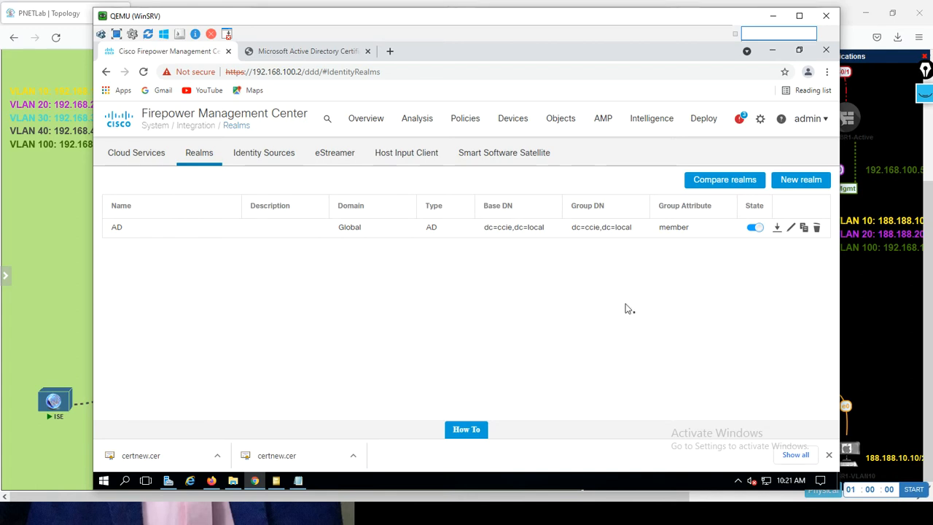
Run Test AD Join from the AD realm's configuration and acknowledge the success message.
{"action": "left_click", "coordinate": [792, 230]}
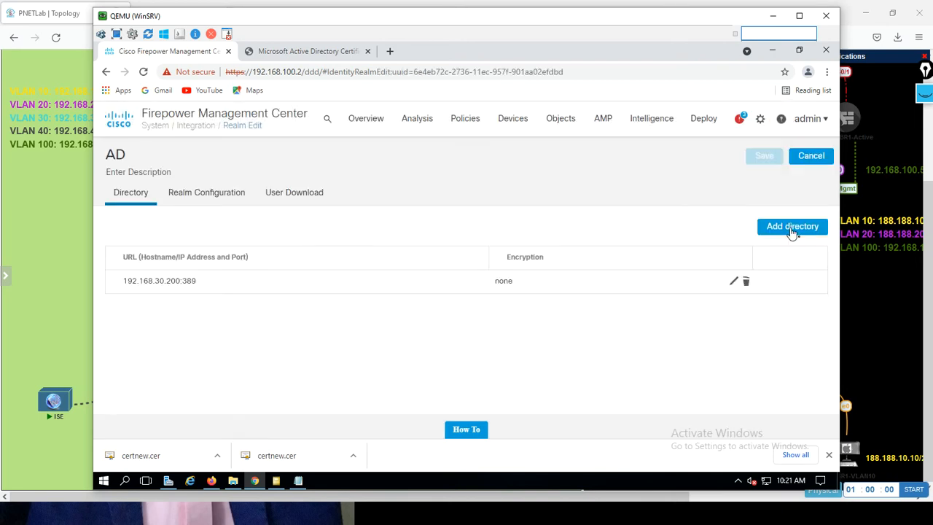
{"action": "left_click", "coordinate": [205, 193]}
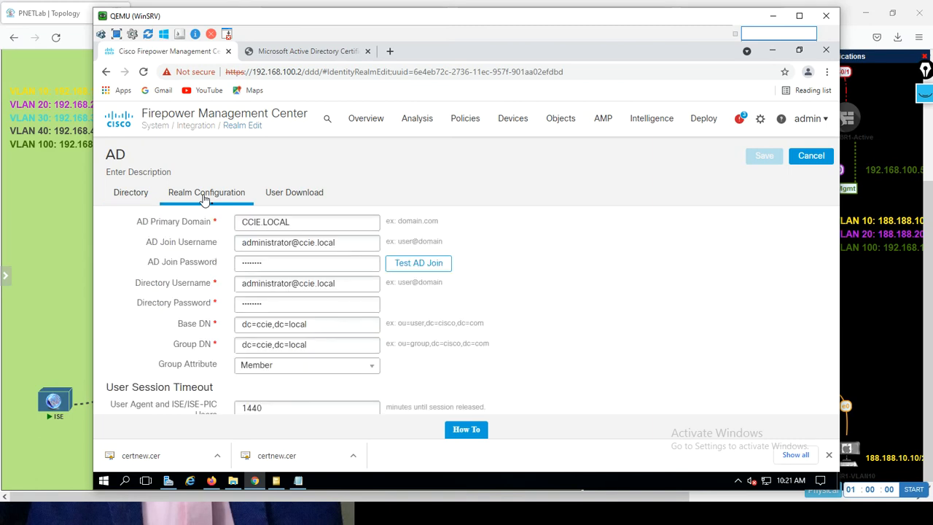
{"action": "left_click", "coordinate": [421, 267]}
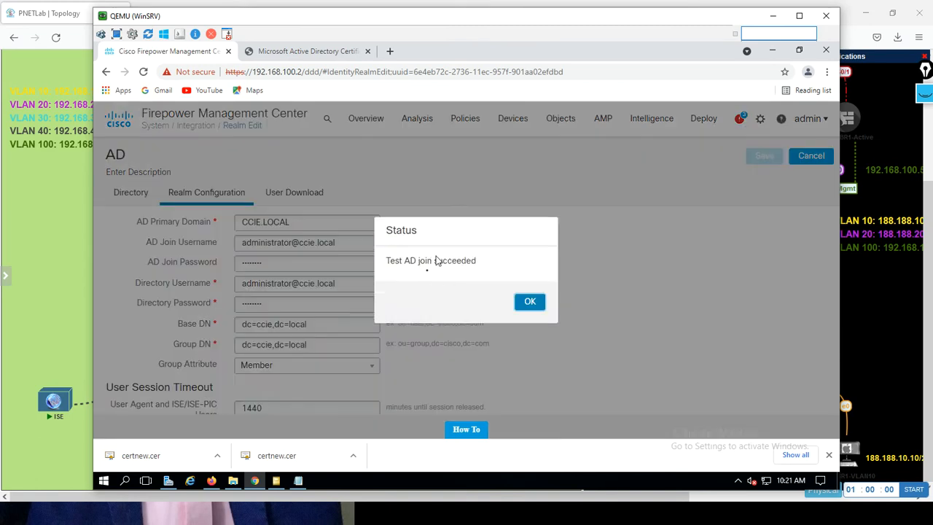
{"action": "left_click", "coordinate": [522, 305]}
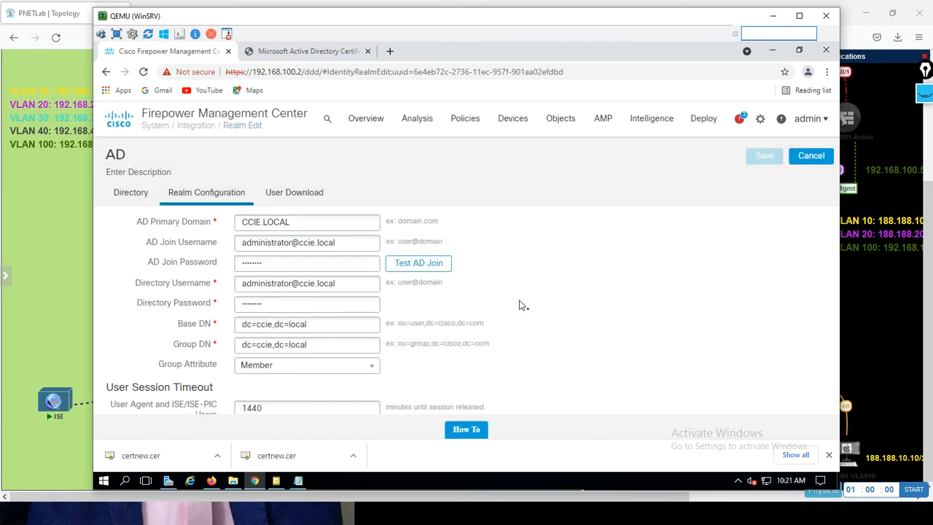
Refresh Computers in AD Users and Computers to find the new FMC account, then cancel the realm edit.
{"action": "left_click", "coordinate": [277, 483]}
{"action": "right_click", "coordinate": [309, 261]}
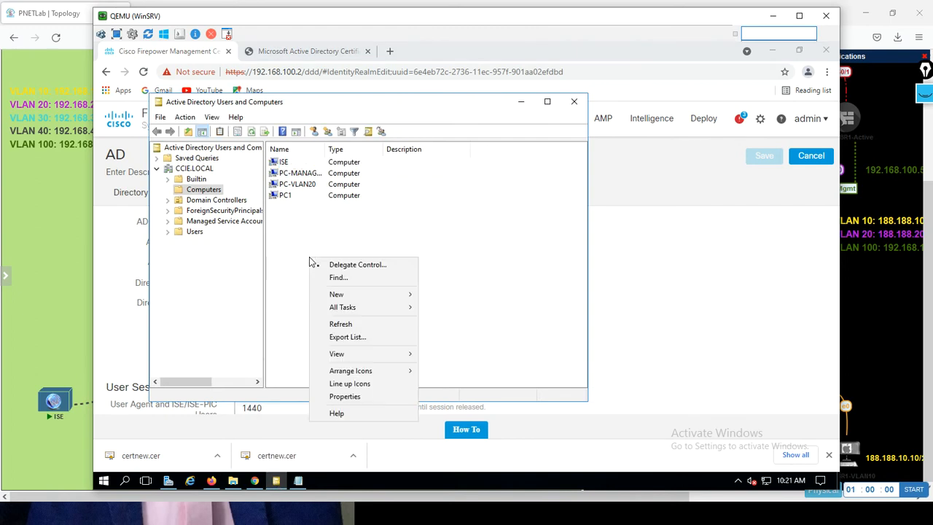
{"action": "left_click", "coordinate": [338, 328]}
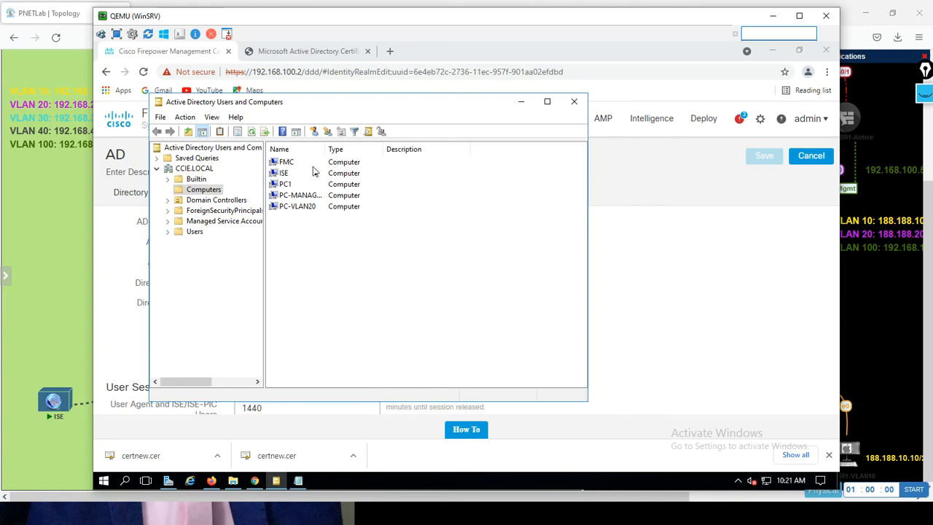
{"action": "left_click", "coordinate": [291, 166]}
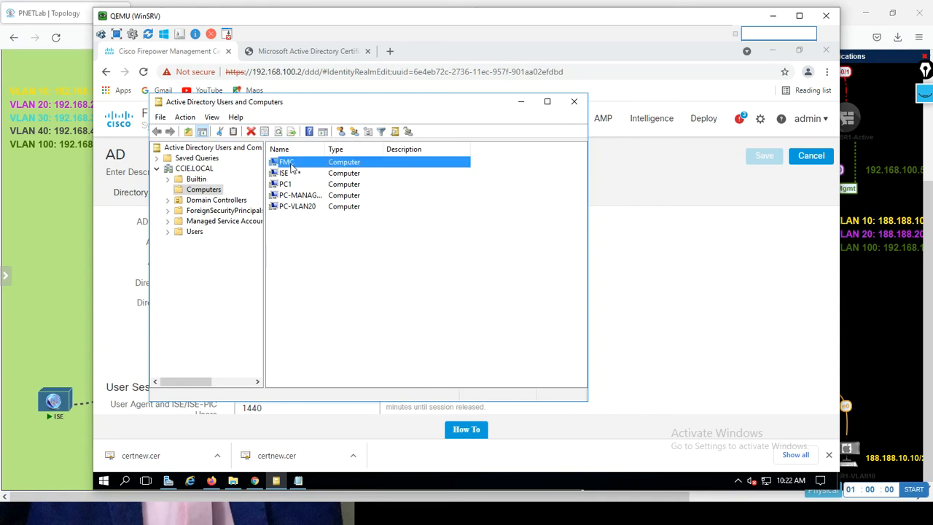
{"action": "left_click", "coordinate": [520, 103]}
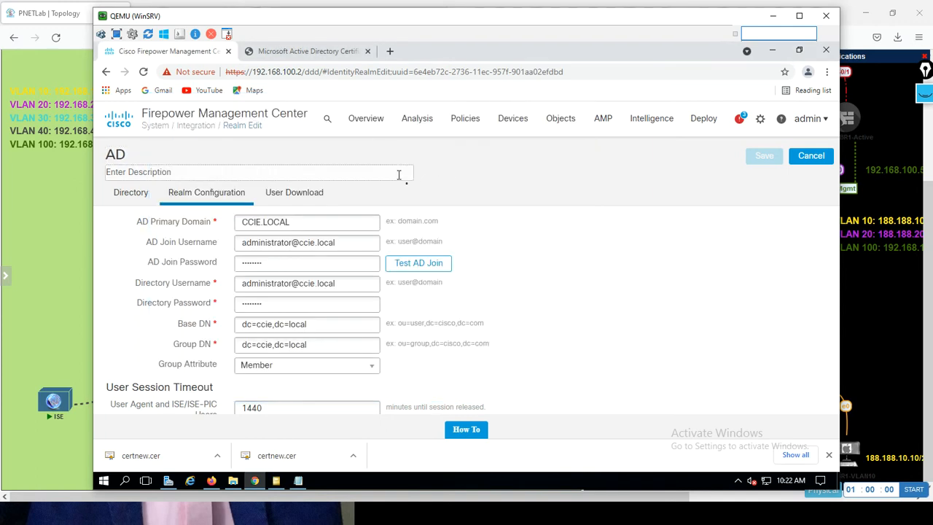
{"action": "left_click", "coordinate": [809, 156]}
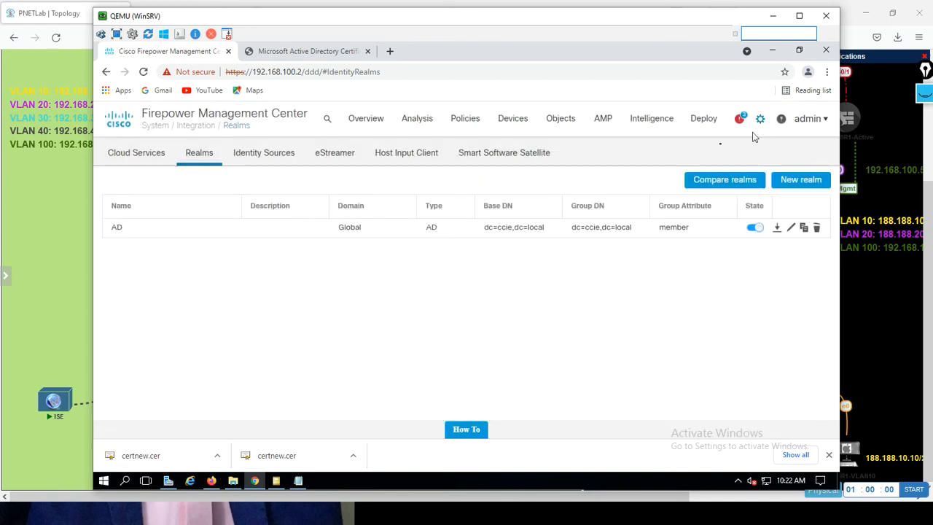
Choose Identity Services Engine as the identity source type and review its pxGrid and MNT Server CA fields.
{"action": "left_click", "coordinate": [252, 153]}
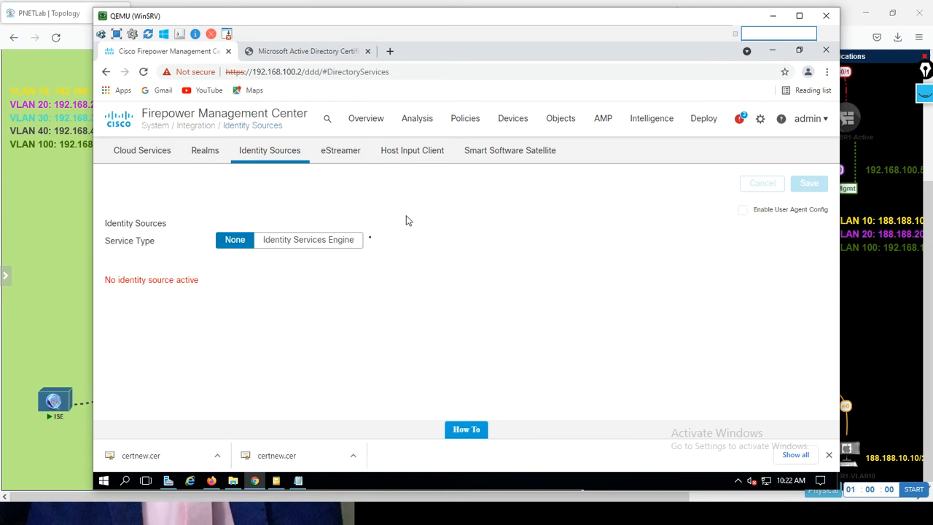
{"action": "left_click", "coordinate": [328, 242]}
{"action": "left_click", "coordinate": [309, 243]}
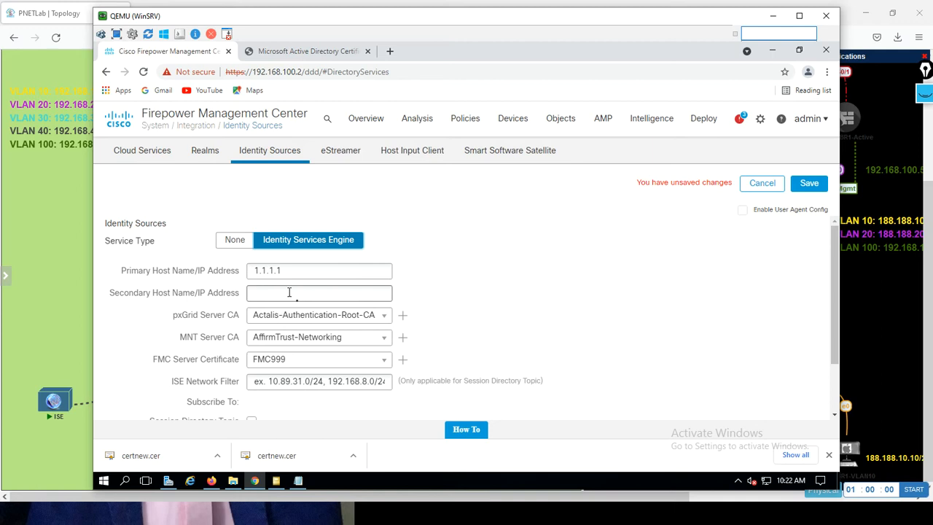
{"action": "left_click_drag", "start_coordinate": [175, 315], "coordinate": [238, 318]}
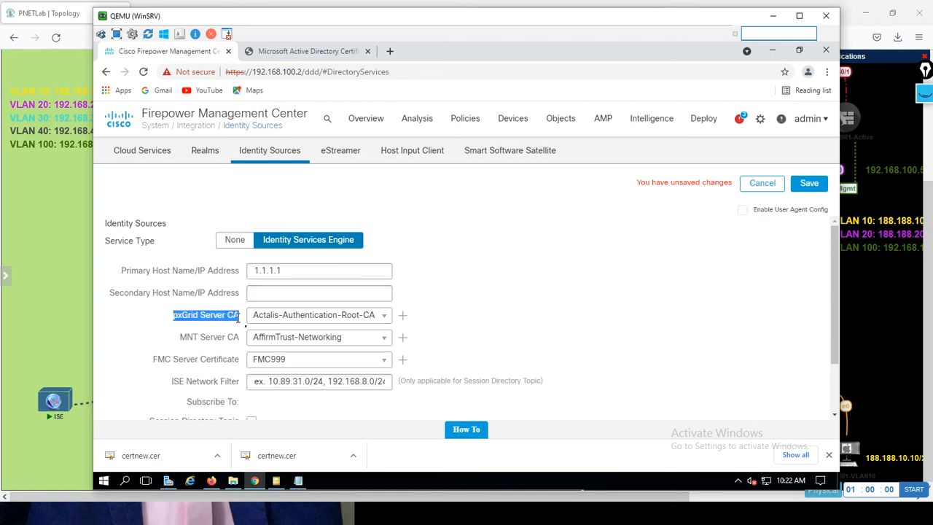
{"action": "left_click_drag", "start_coordinate": [186, 337], "coordinate": [230, 348]}
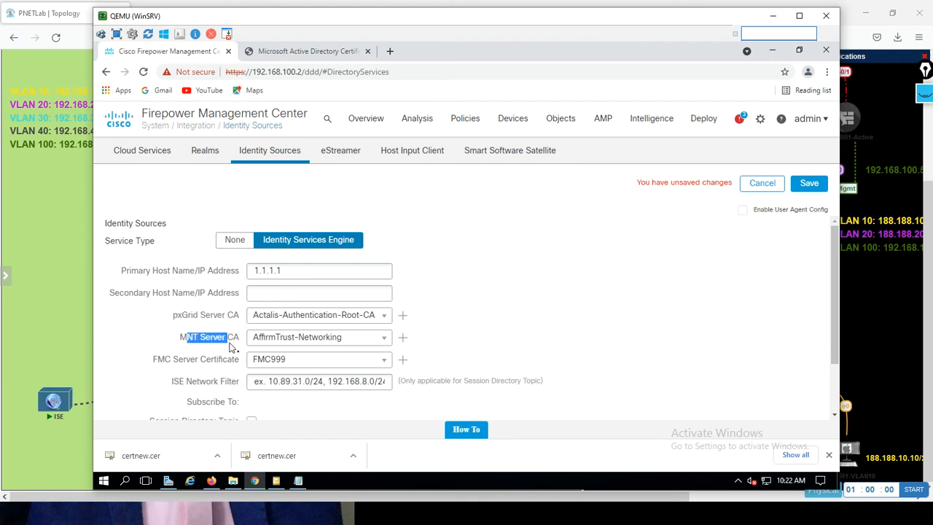
{"action": "left_click", "coordinate": [188, 338]}
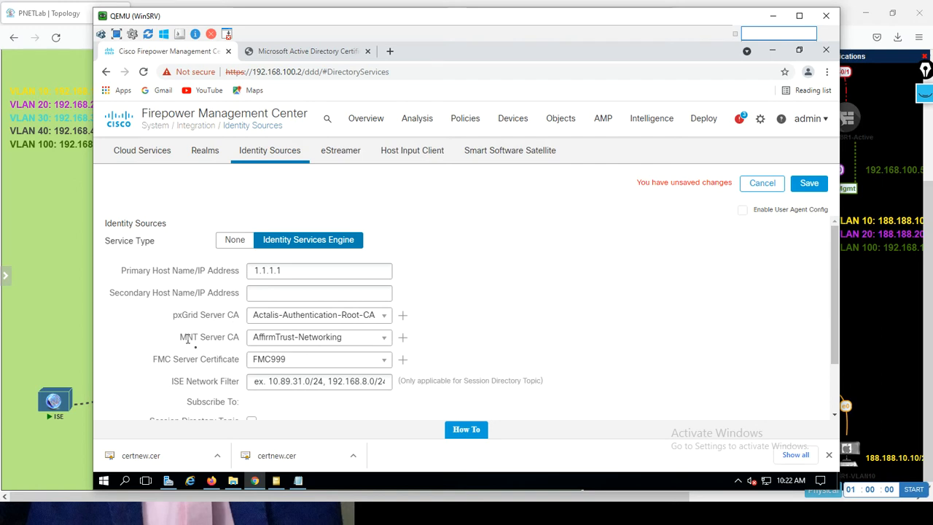
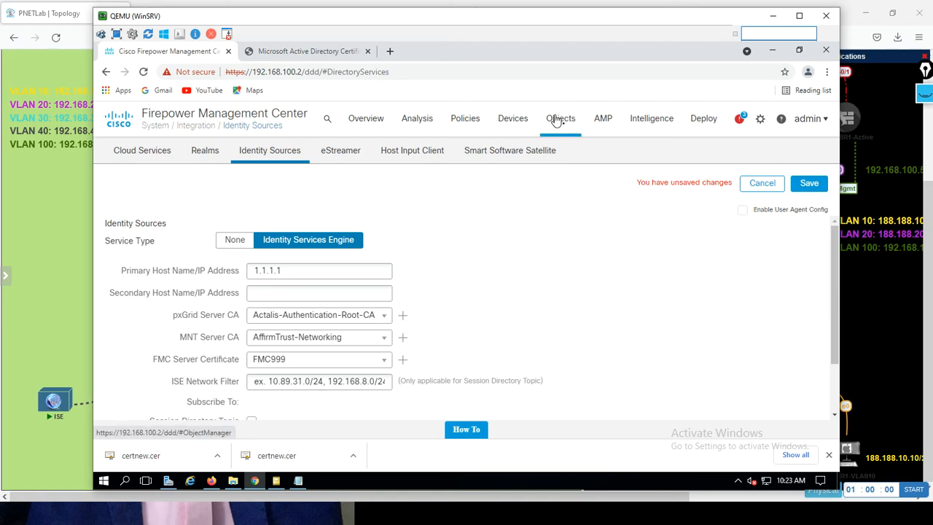
Open Object Management in a new tab and go to the PKI Trusted CAs list.
{"action": "mouse_move", "coordinate": [556, 121]}
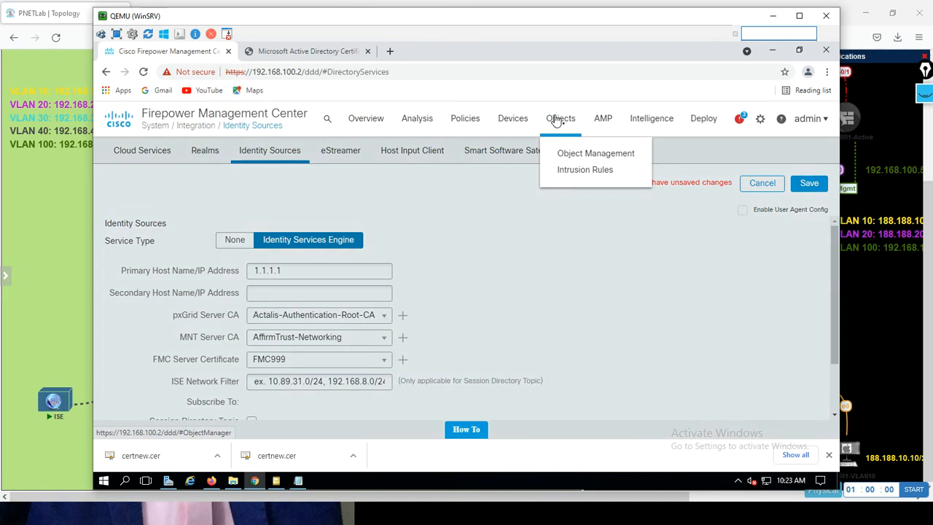
{"action": "right_click", "coordinate": [567, 157]}
{"action": "left_click", "coordinate": [587, 165]}
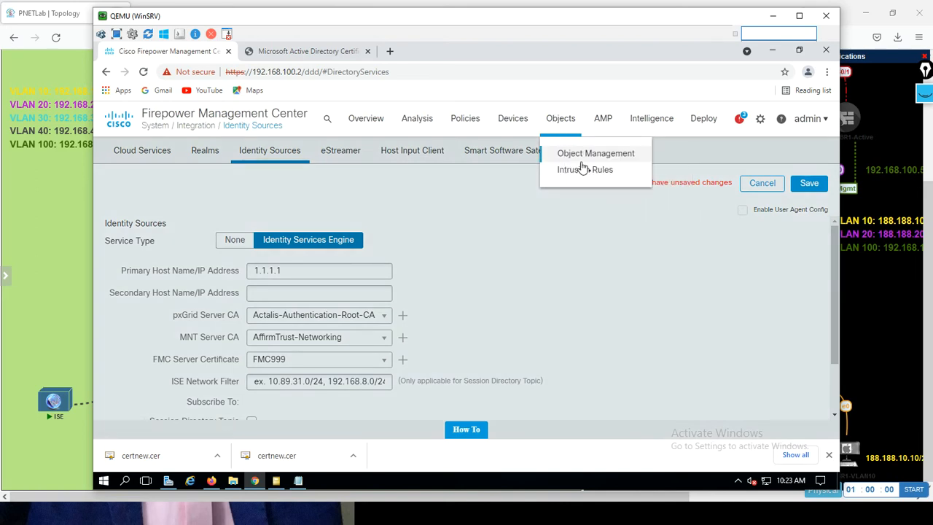
{"action": "left_click", "coordinate": [317, 59]}
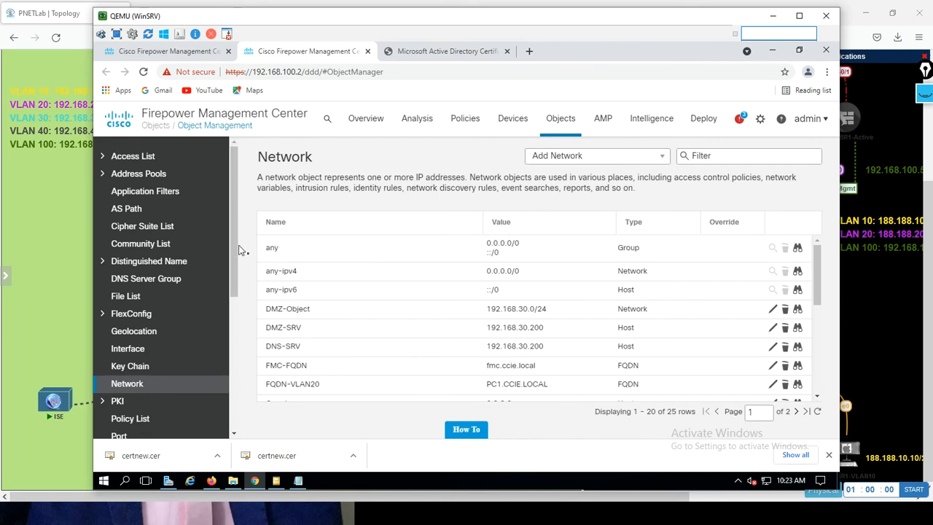
{"action": "left_click_drag", "start_coordinate": [233, 250], "coordinate": [231, 314]}
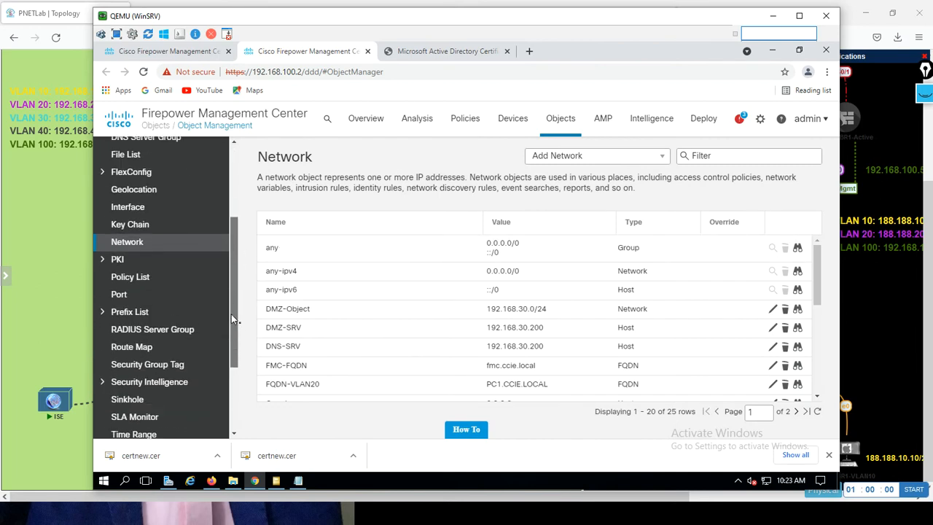
{"action": "left_click", "coordinate": [106, 260]}
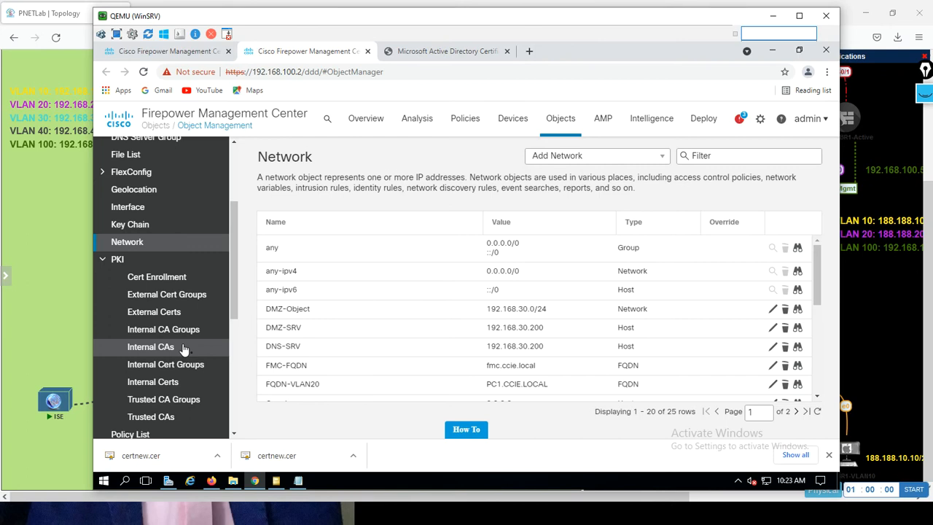
{"action": "left_click", "coordinate": [175, 380]}
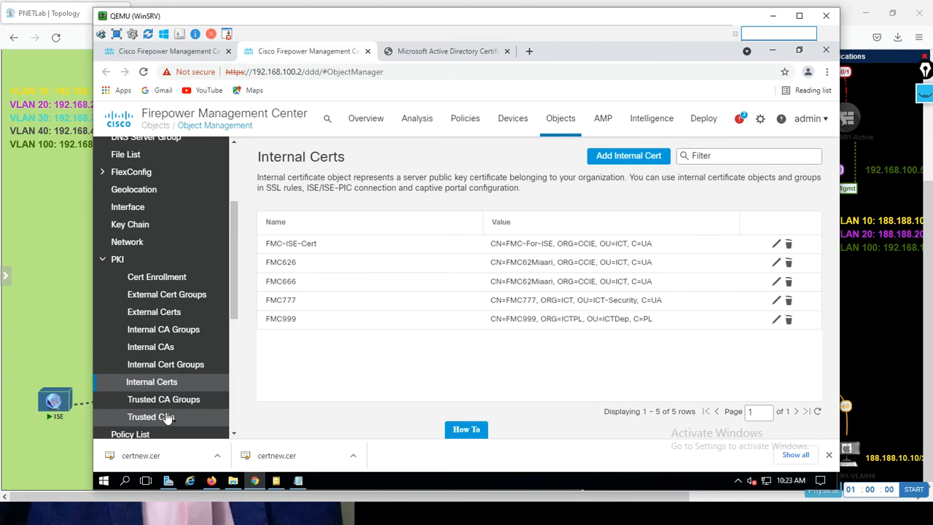
{"action": "left_click", "coordinate": [167, 417]}
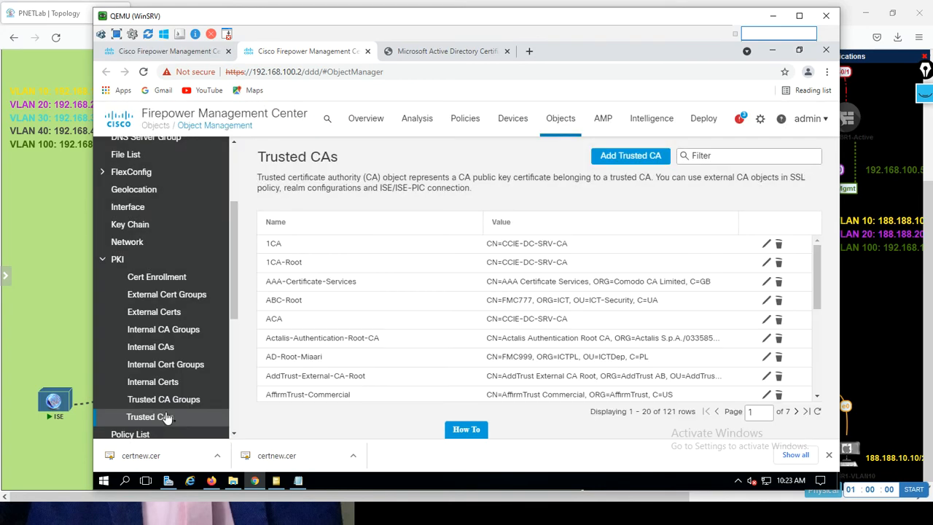
Add a trusted CA named Root-AD-CA from Downloads\AD-CA.cer and save it.
{"action": "left_click", "coordinate": [625, 158]}
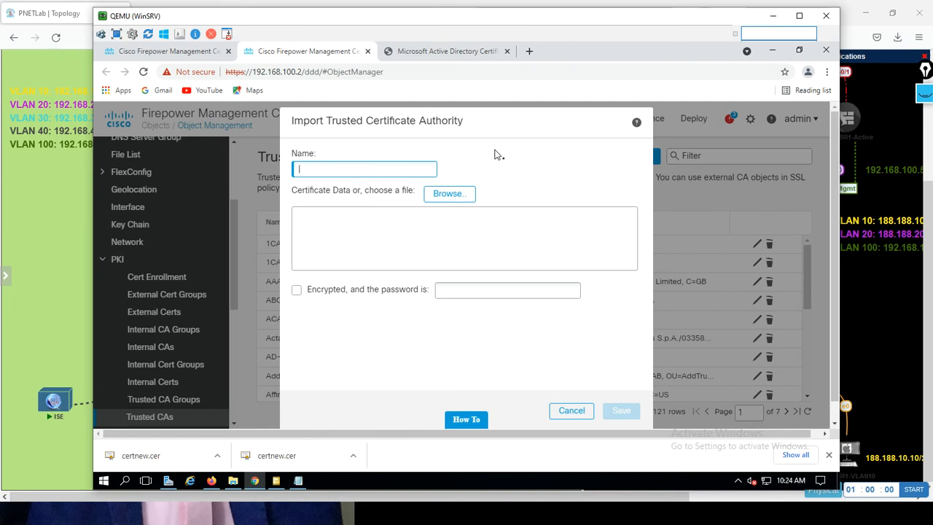
{"action": "type", "text": "Root-AD-CA"}
{"action": "left_click", "coordinate": [449, 193]}
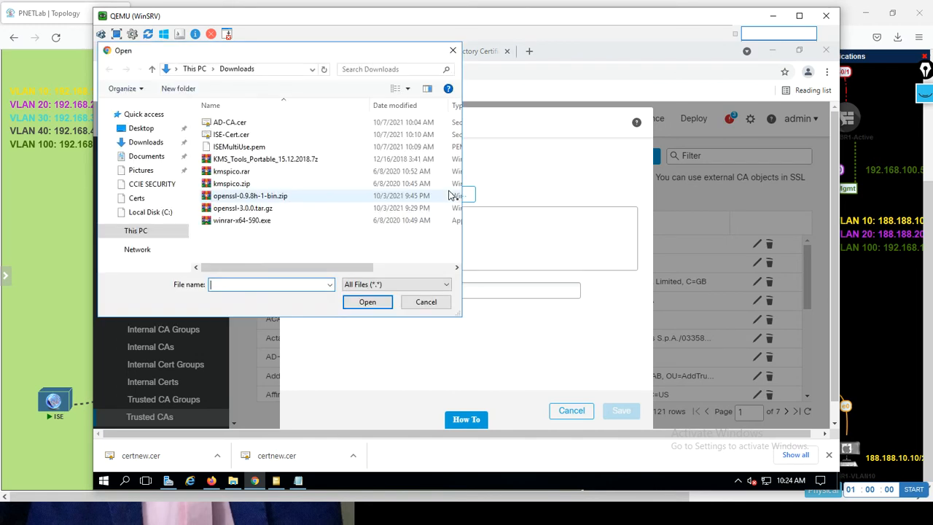
{"action": "left_click", "coordinate": [238, 126]}
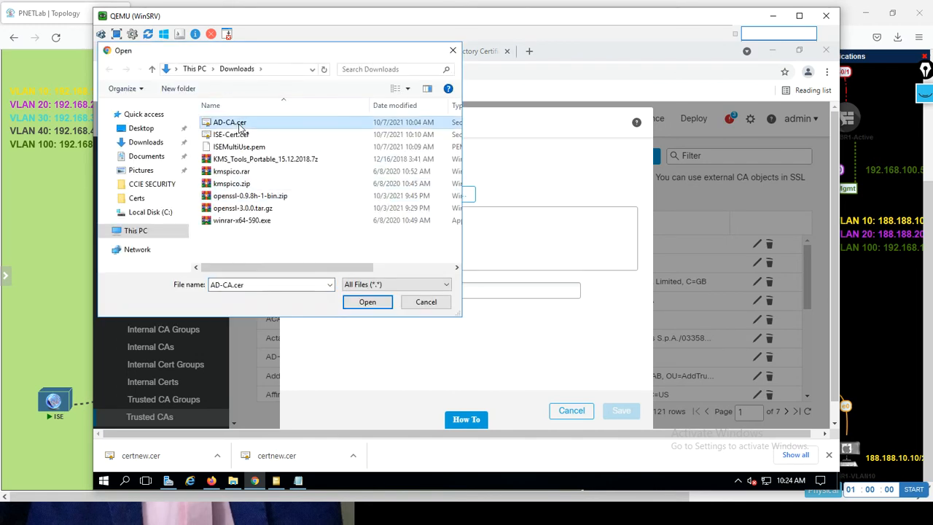
{"action": "double_click", "coordinate": [239, 123]}
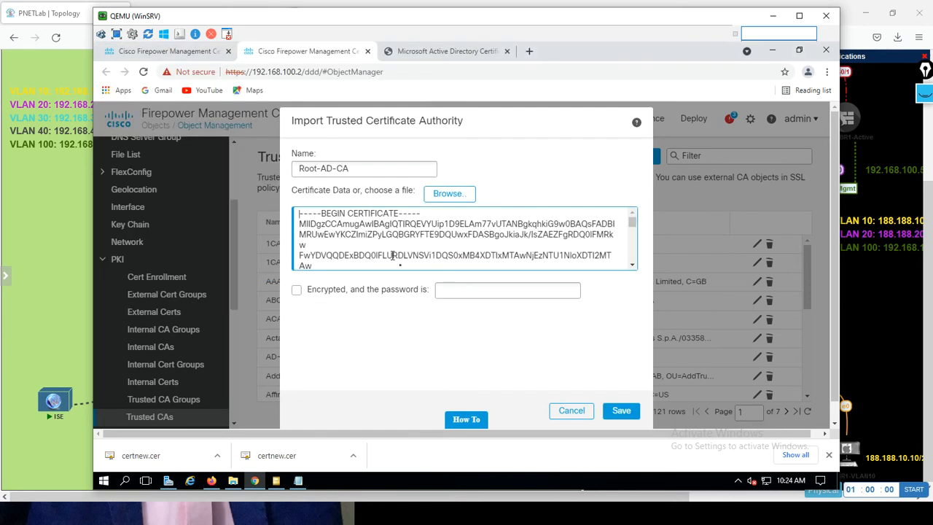
{"action": "left_click", "coordinate": [620, 411]}
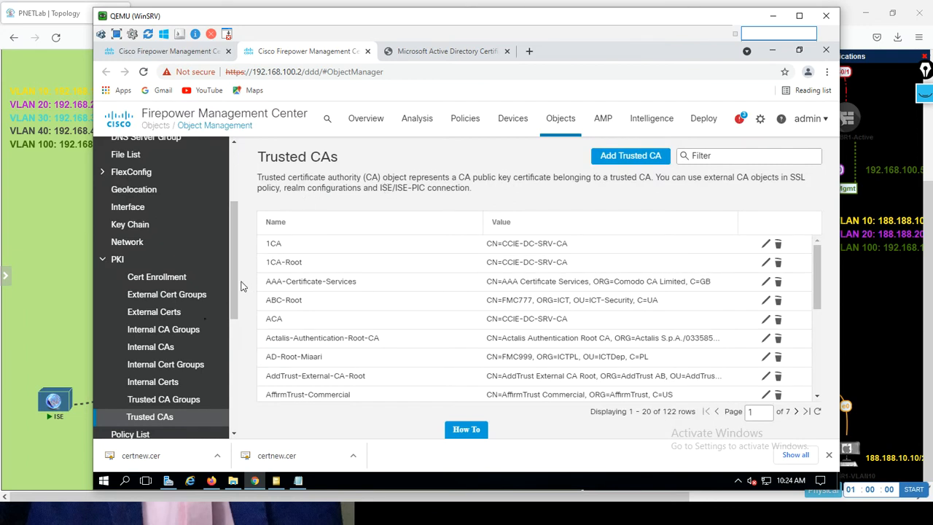
Start internal CA FMC-1989 with country UA, state AD, city Abu Dhabi, organization MEC, OU ICT-Sec.
{"action": "left_click", "coordinate": [174, 351]}
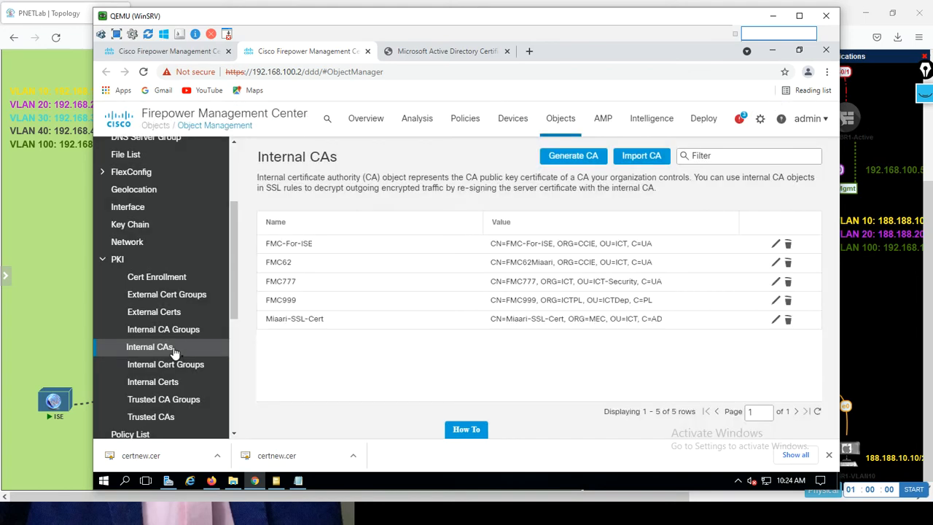
{"action": "left_click", "coordinate": [574, 156]}
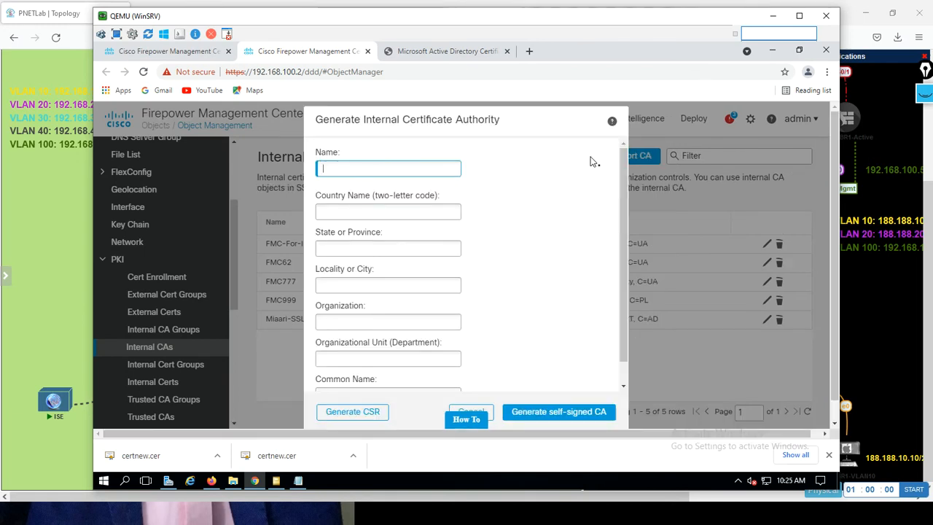
{"action": "type", "text": "MC-198"}
{"action": "type", "text": "9"}
{"action": "left_click", "coordinate": [379, 210]}
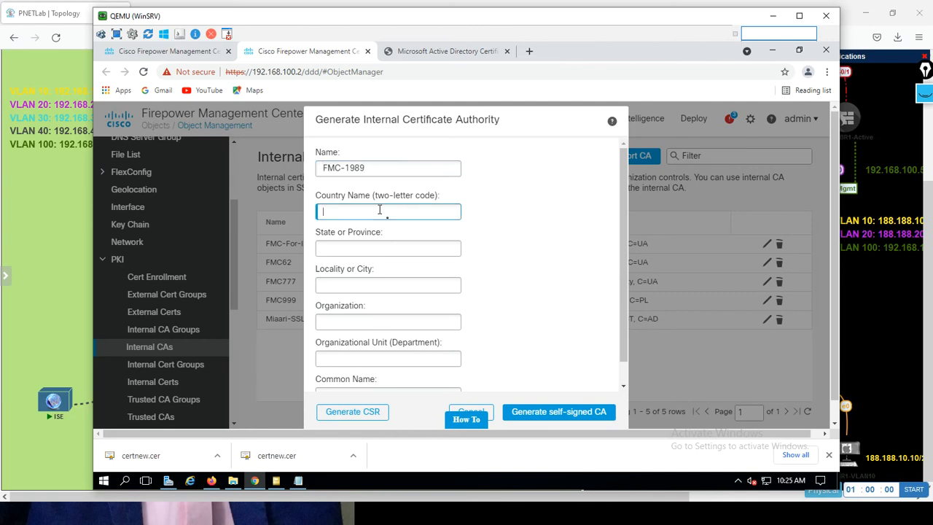
{"action": "type", "text": "UA"}
{"action": "left_click", "coordinate": [348, 246]}
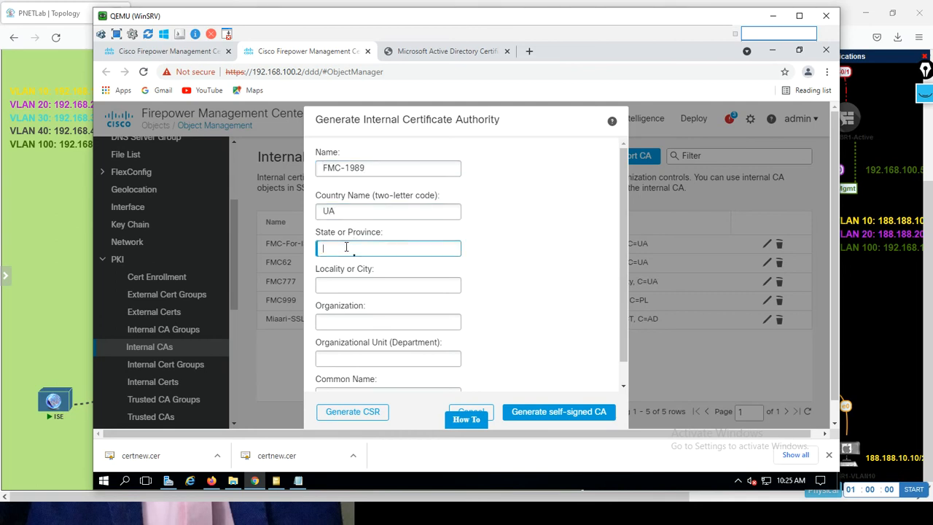
{"action": "type", "text": "AD"}
{"action": "left_click", "coordinate": [362, 283]}
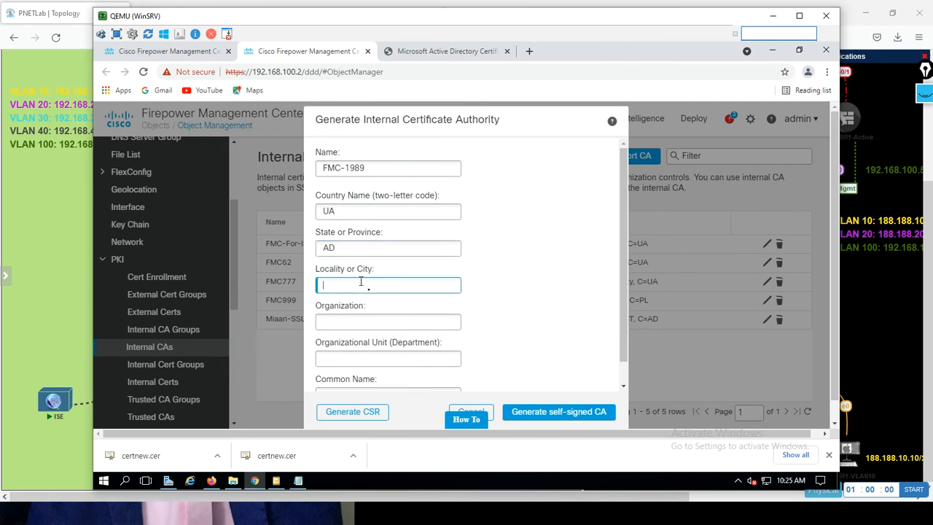
{"action": "type", "text": "Abu Dhabi"}
{"action": "left_click", "coordinate": [345, 321]}
{"action": "type", "text": "MEC"}
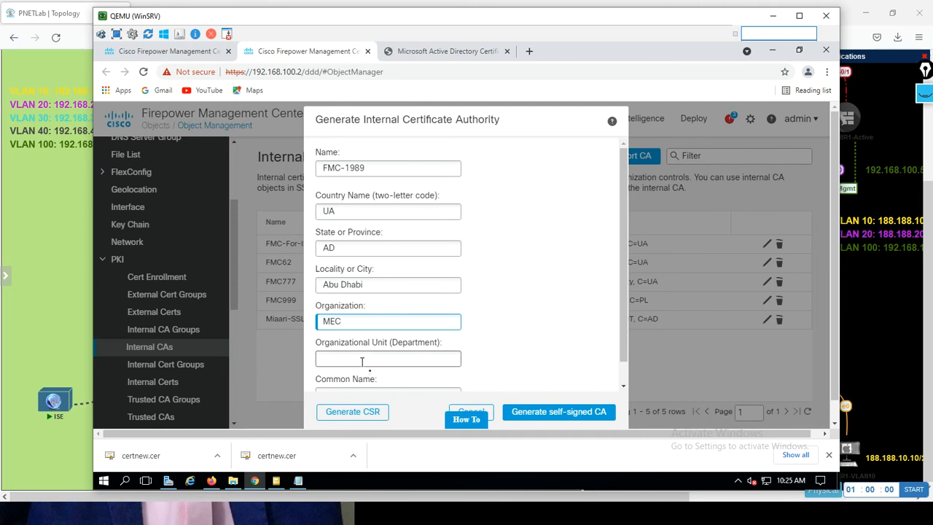
{"action": "left_click", "coordinate": [362, 359]}
{"action": "type", "text": "ICT-"}
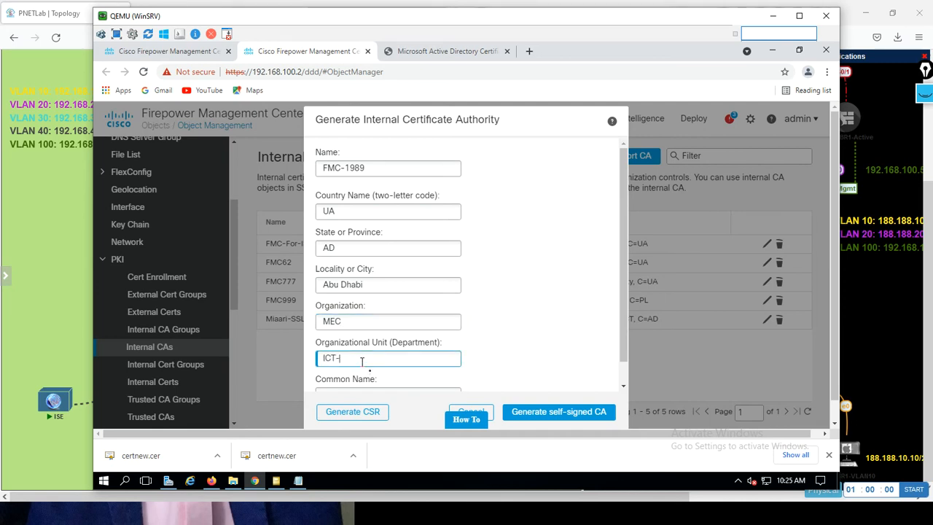
{"action": "type", "text": "Sec"}
Enter the common name, generate the CSR, and copy all of its text.
{"action": "left_click_drag", "start_coordinate": [624, 320], "coordinate": [622, 346]}
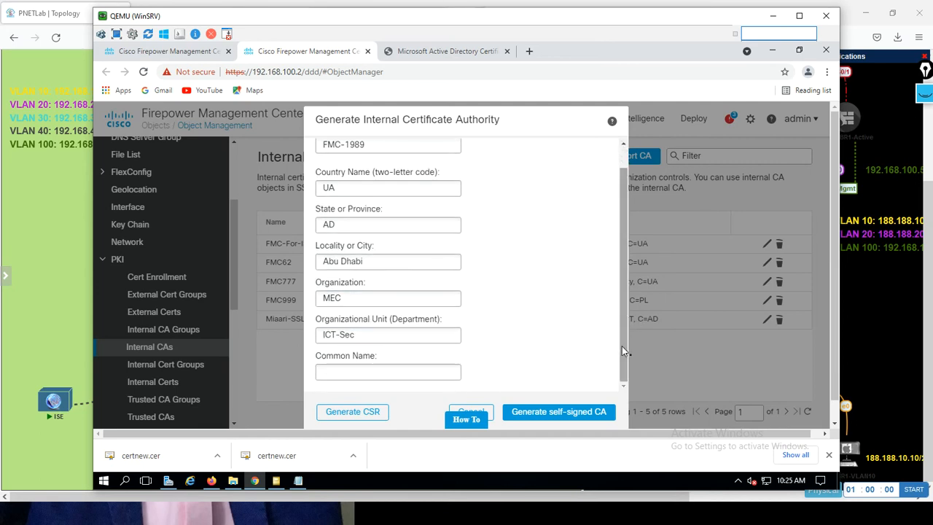
{"action": "left_click", "coordinate": [363, 370]}
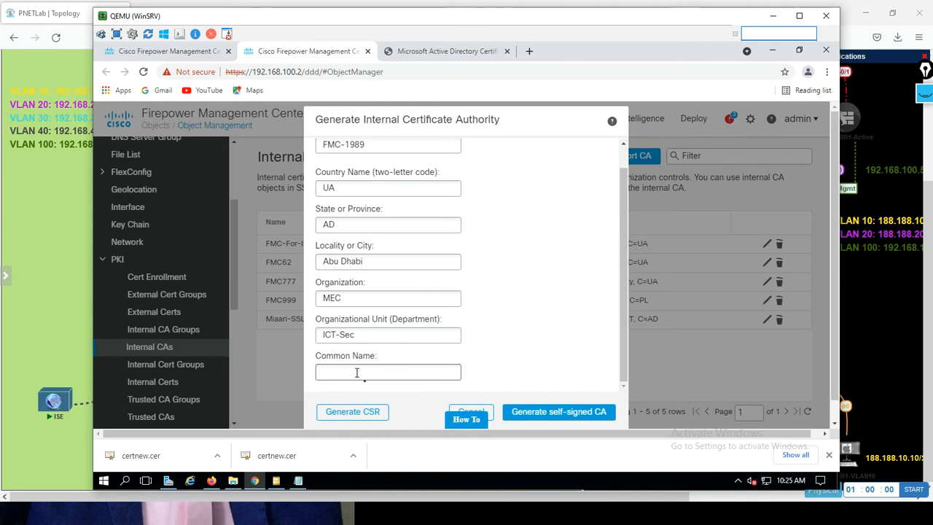
{"action": "left_click", "coordinate": [357, 372]}
{"action": "type", "text": "FMC"}
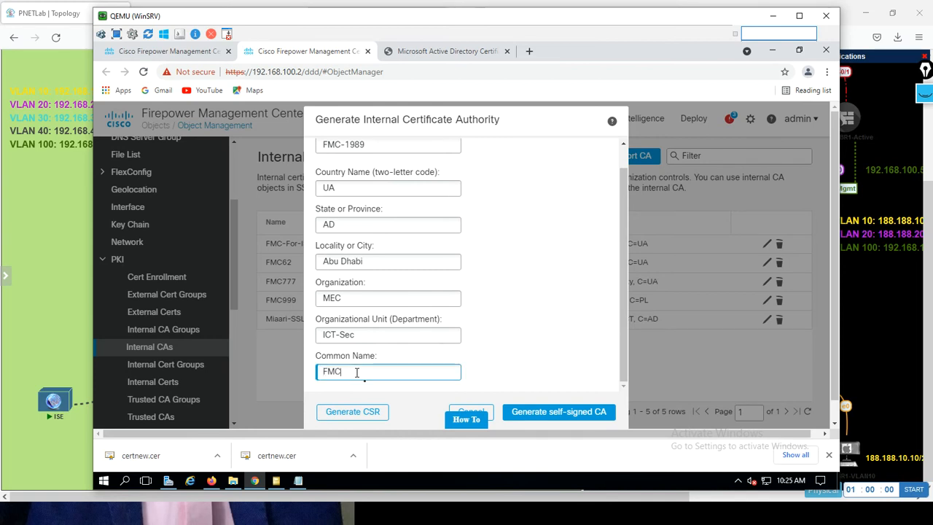
{"action": "type", "text": "-1989"}
{"action": "left_click", "coordinate": [360, 412]}
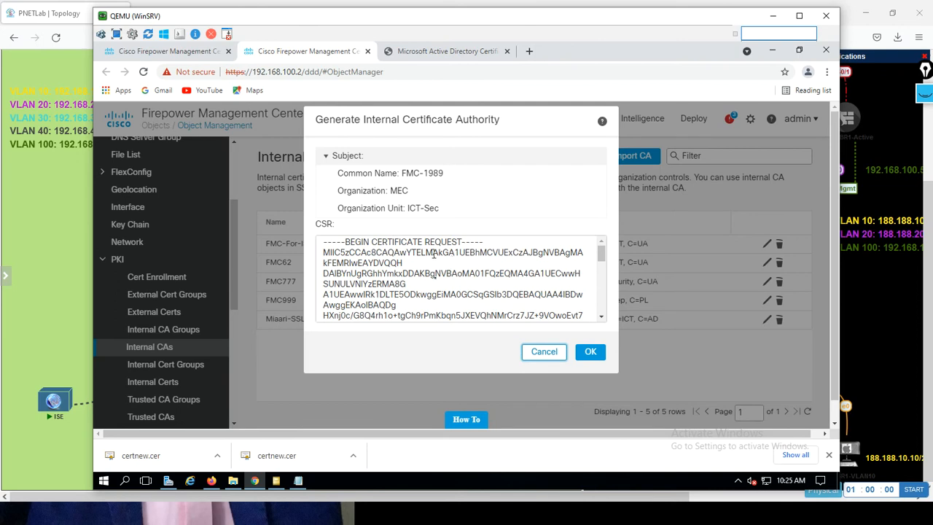
{"action": "left_click", "coordinate": [481, 303]}
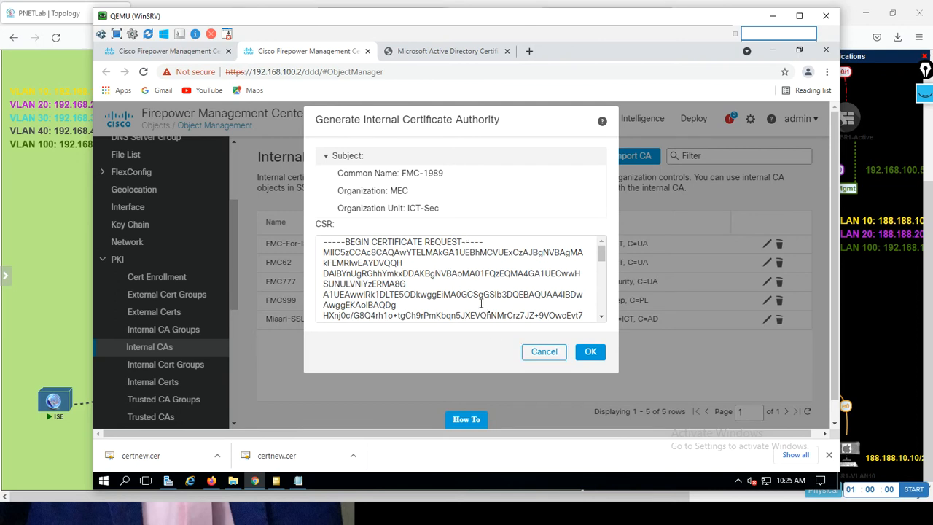
{"action": "key", "text": "ctrl+a"}
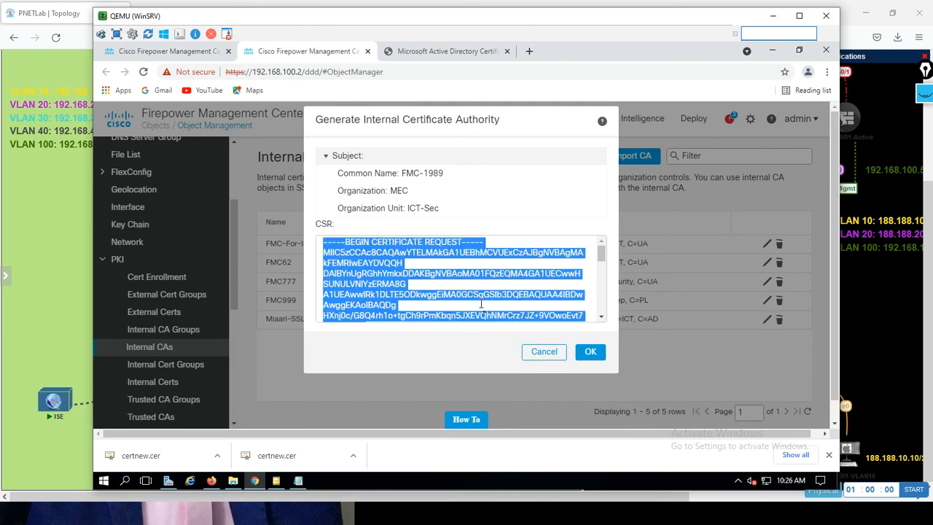
{"action": "right_click", "coordinate": [352, 274]}
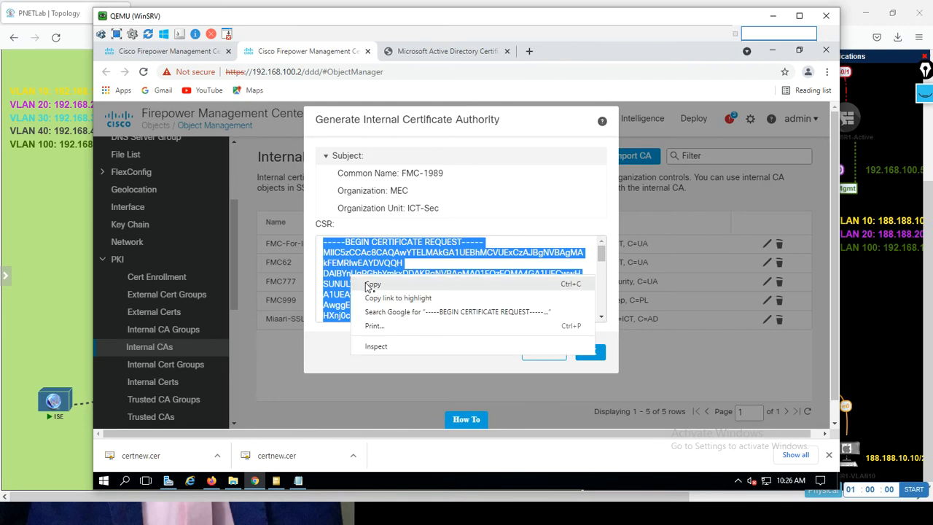
{"action": "left_click", "coordinate": [368, 284]}
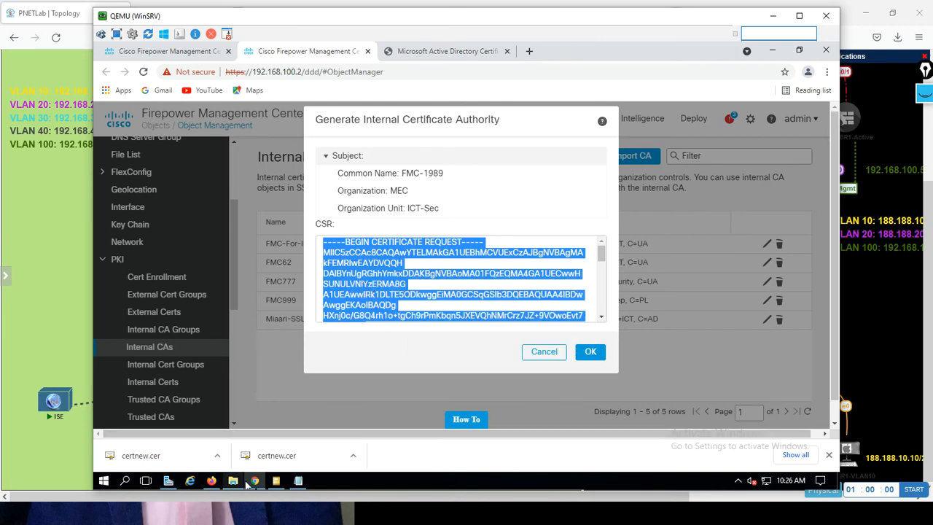
{"action": "mouse_move", "coordinate": [254, 484]}
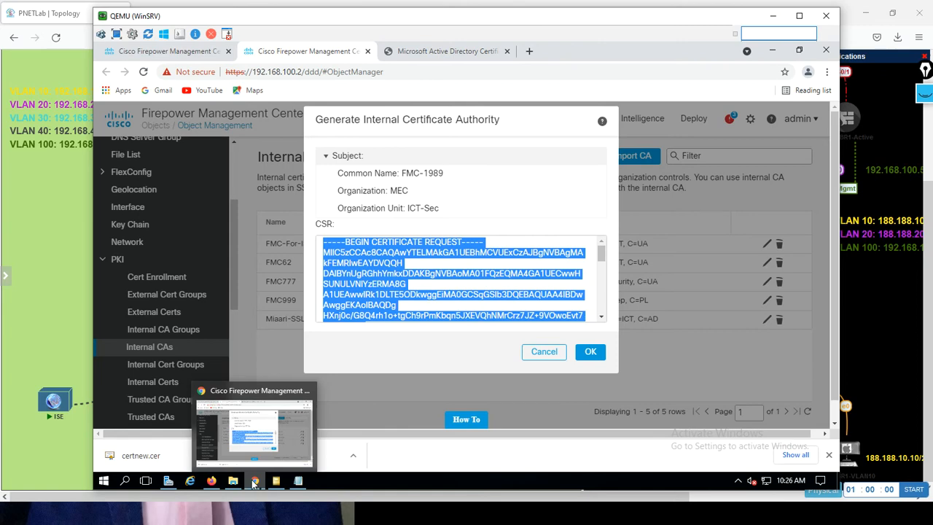
Open an advanced certificate request on the /certsrv page and paste in the CSR.
{"action": "left_click", "coordinate": [409, 54]}
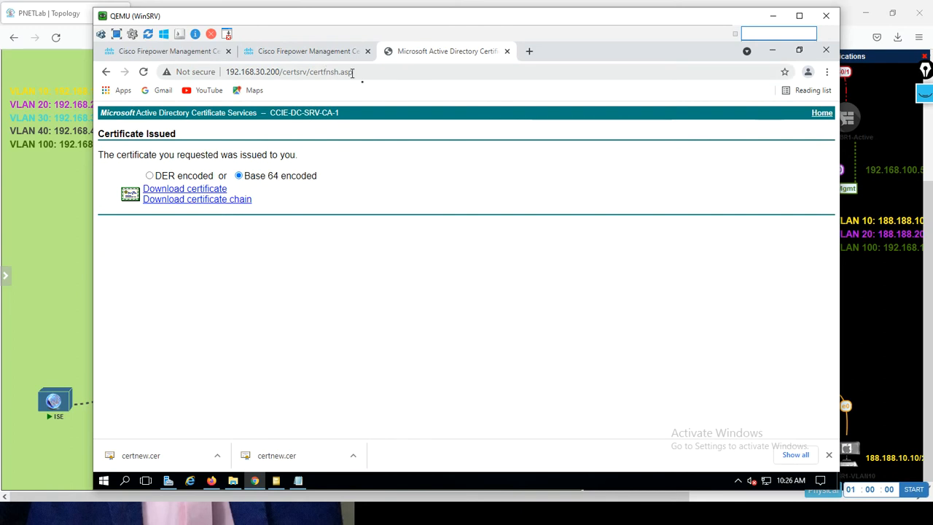
{"action": "left_click_drag", "start_coordinate": [357, 73], "coordinate": [306, 72]}
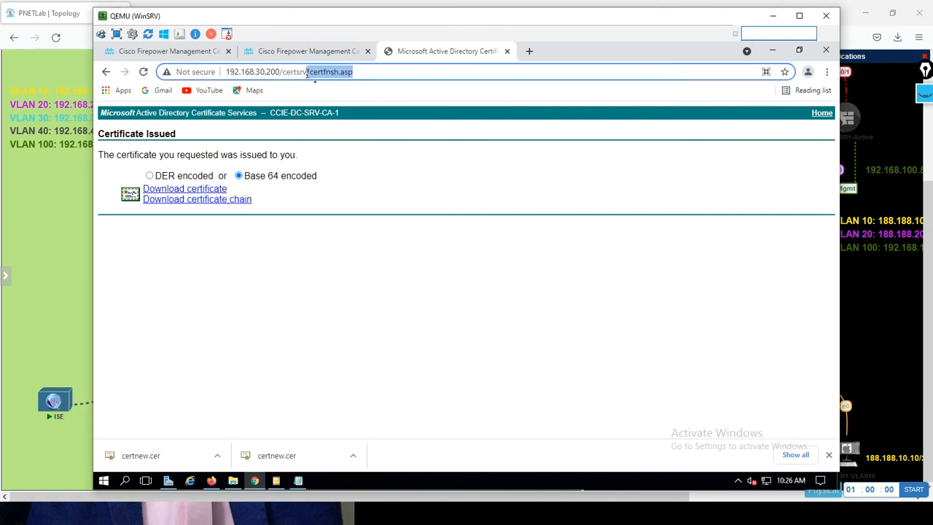
{"action": "key", "text": "BackSpace"}
{"action": "key", "text": "Return"}
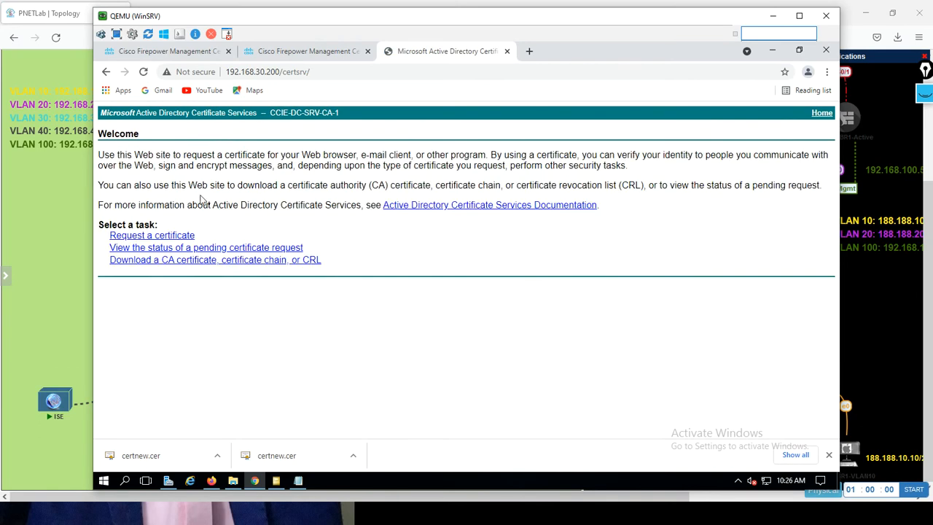
{"action": "left_click", "coordinate": [176, 236]}
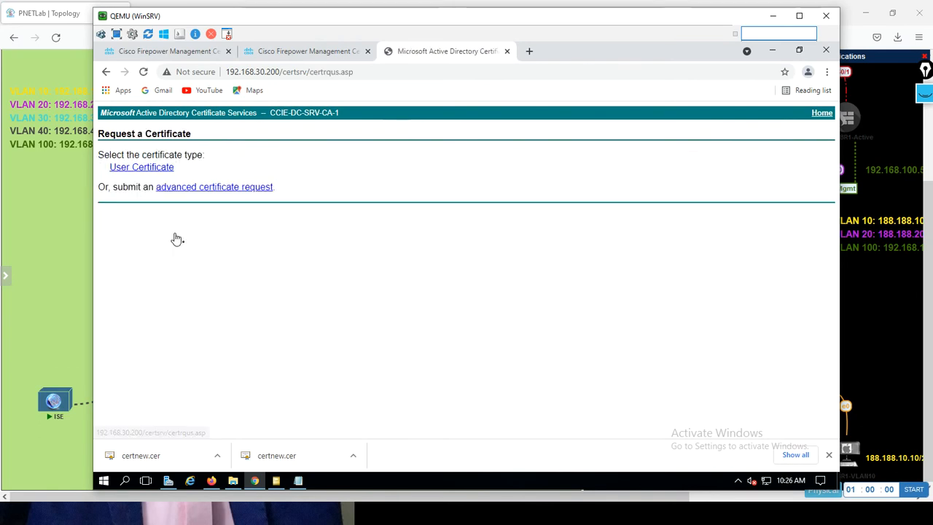
{"action": "left_click", "coordinate": [209, 189]}
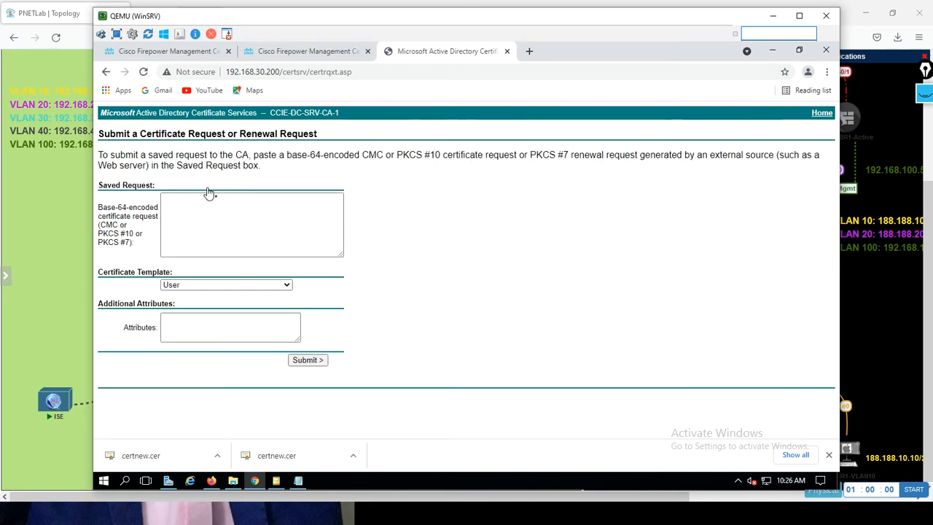
{"action": "left_click", "coordinate": [200, 209]}
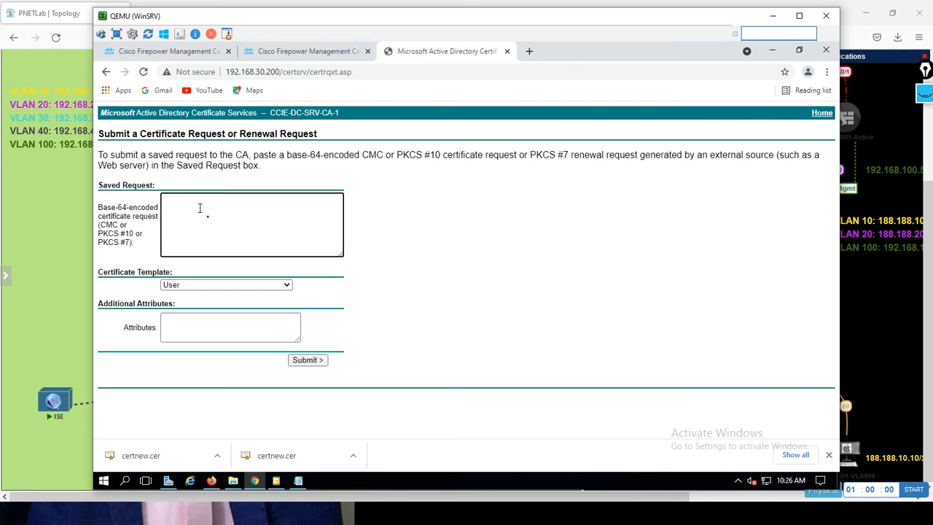
{"action": "key", "text": "ctrl+v"}
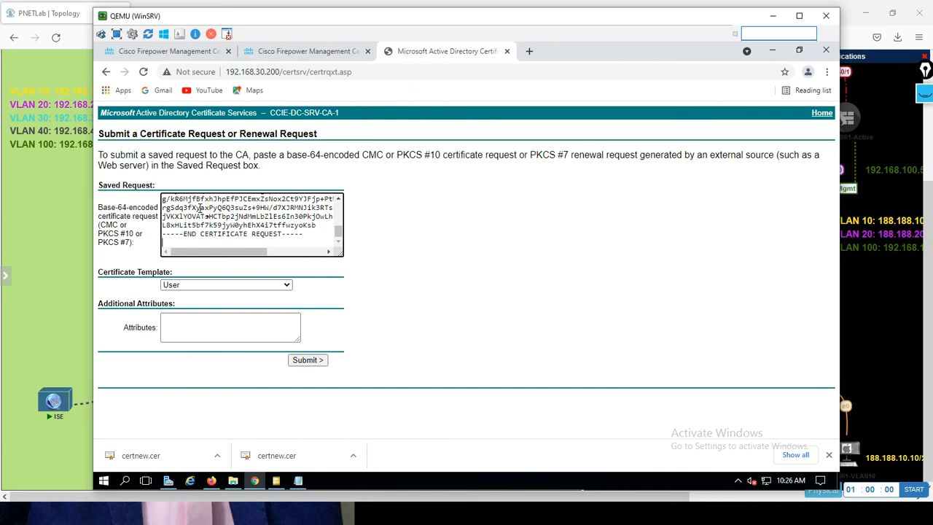
Submit the request with the ISE-pxGrid template and download the certificate in Base 64.
{"action": "left_click", "coordinate": [261, 288]}
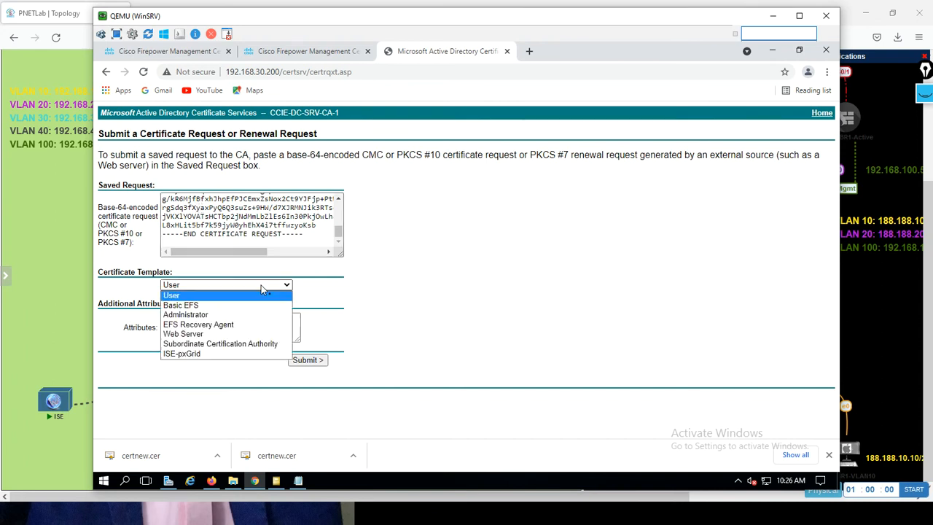
{"action": "left_click", "coordinate": [220, 354]}
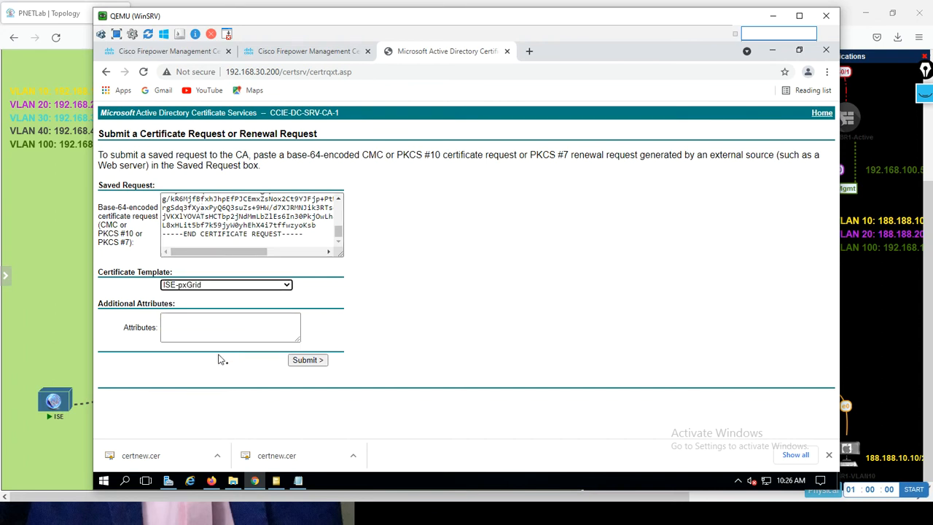
{"action": "left_click", "coordinate": [306, 359]}
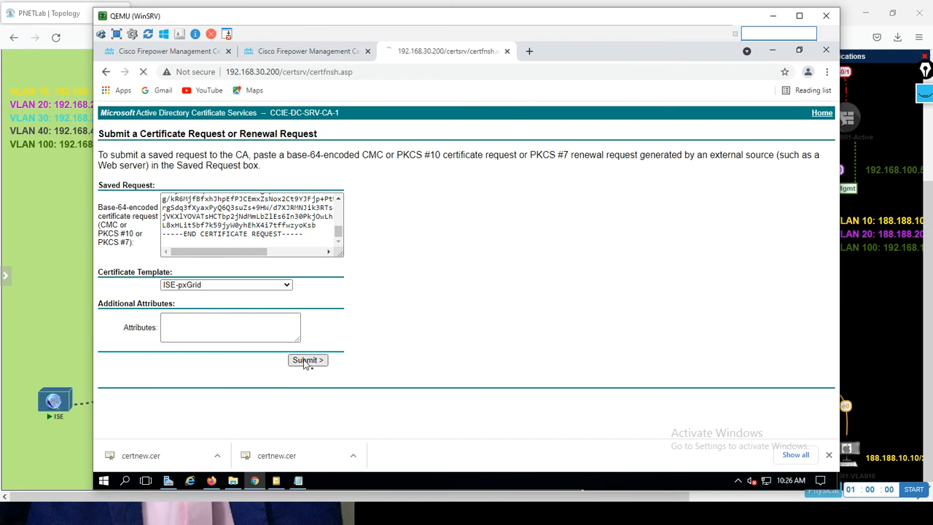
{"action": "left_click", "coordinate": [239, 175]}
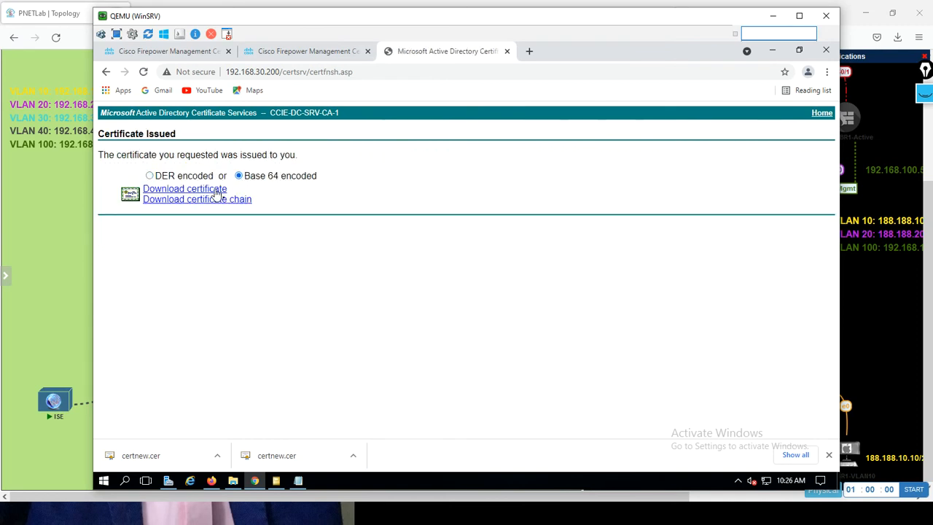
{"action": "left_click", "coordinate": [218, 190]}
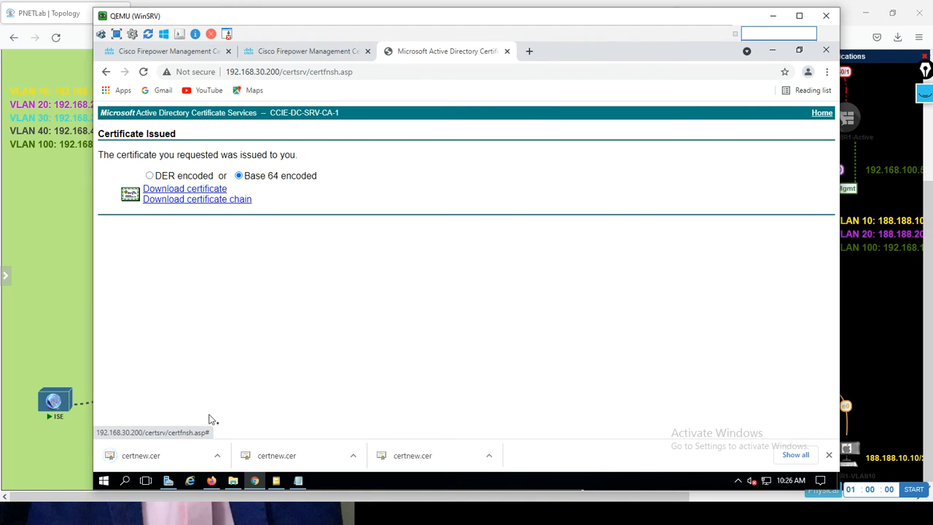
Rename the downloaded certnew.cer to FMC.cer, then return to the first FMC browser tab.
{"action": "left_click", "coordinate": [218, 456]}
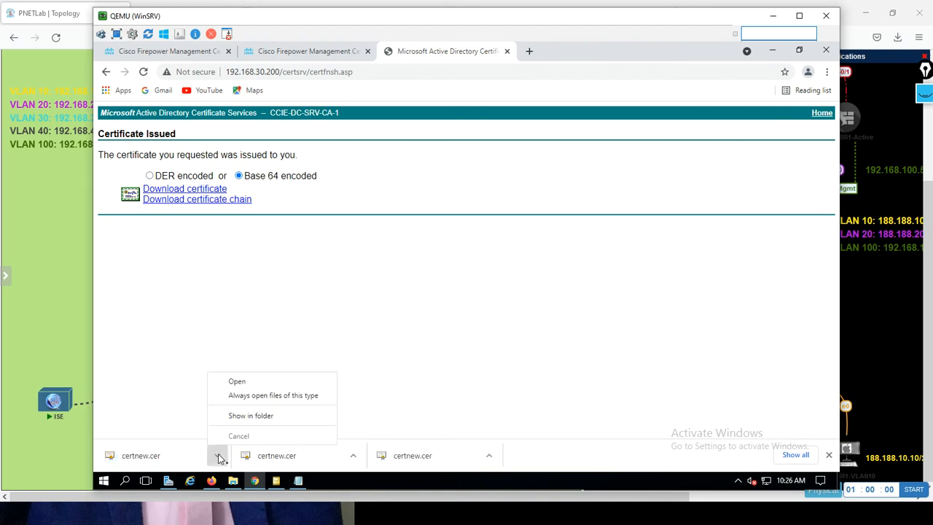
{"action": "left_click", "coordinate": [251, 415]}
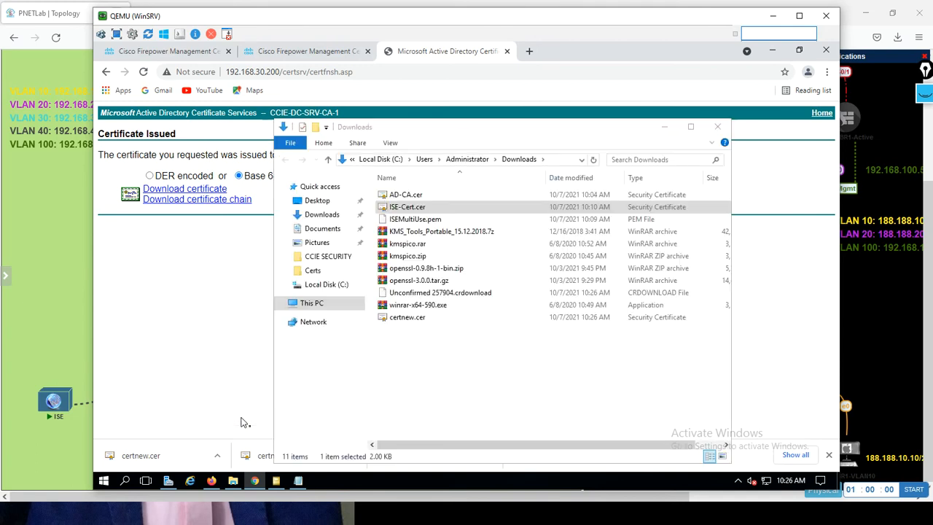
{"action": "right_click", "coordinate": [411, 322]}
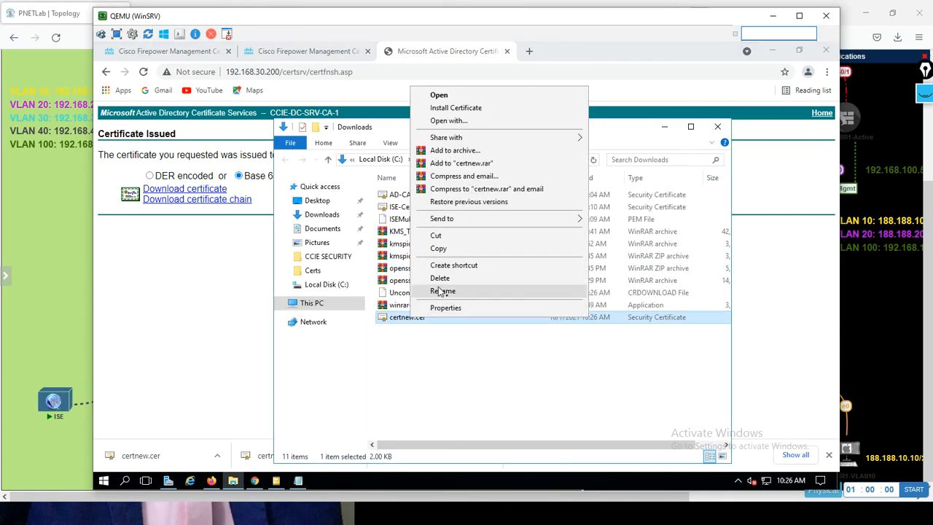
{"action": "left_click", "coordinate": [442, 291]}
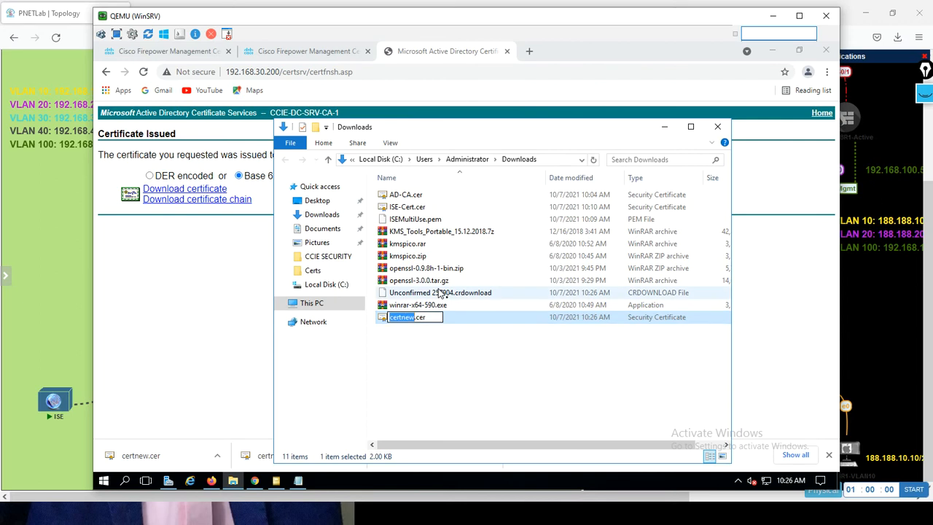
{"action": "type", "text": "FMC-With"}
{"action": "key", "text": "BackSpace"}
{"action": "key", "text": "BackSpace"}
{"action": "key", "text": "BackSpace"}
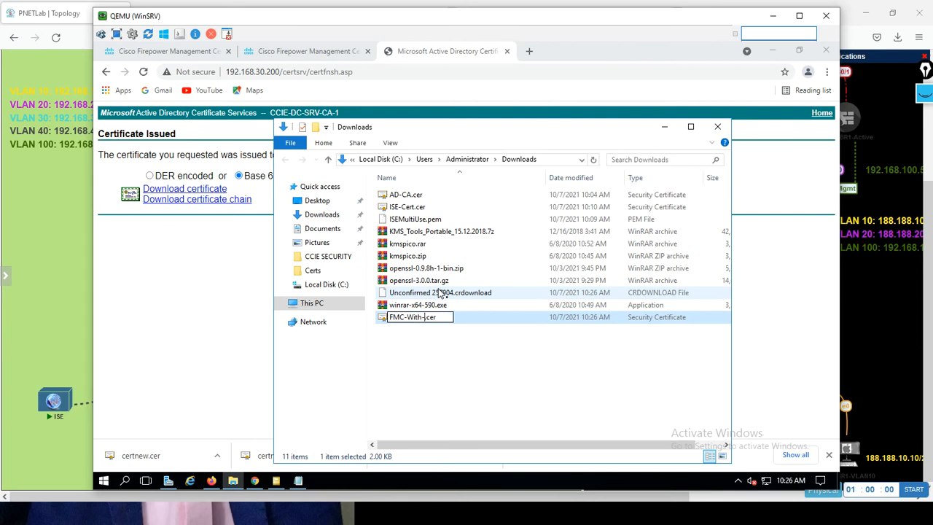
{"action": "key", "text": "BackSpace"}
{"action": "key", "text": "BackSpace"}
{"action": "key", "text": "Return"}
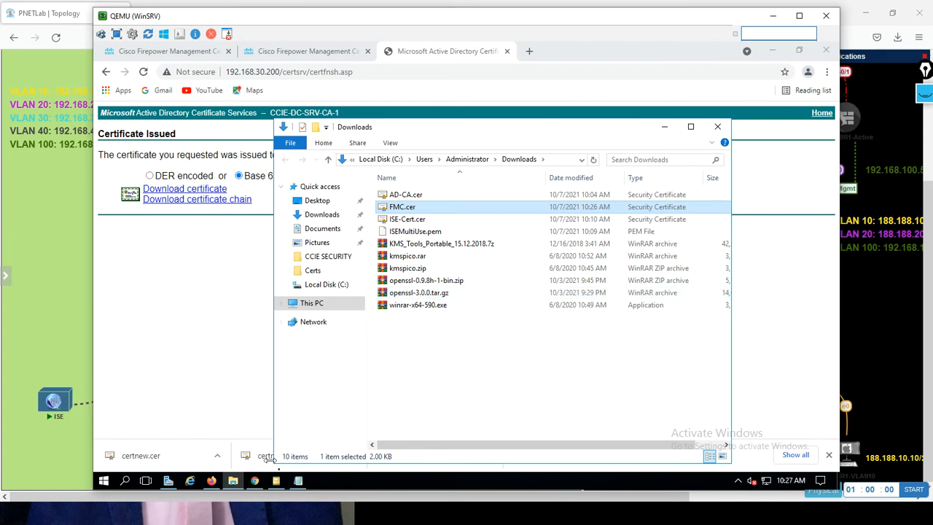
{"action": "left_click", "coordinate": [254, 480]}
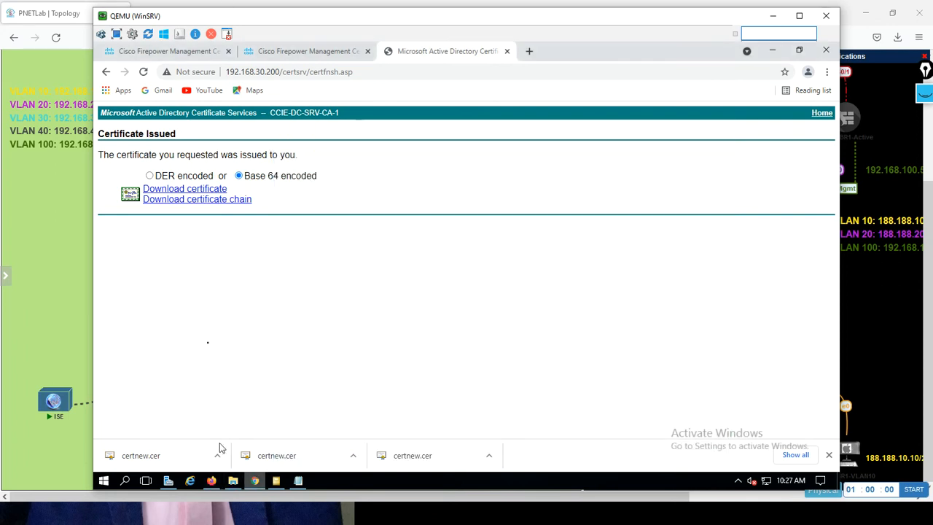
{"action": "left_click", "coordinate": [189, 54]}
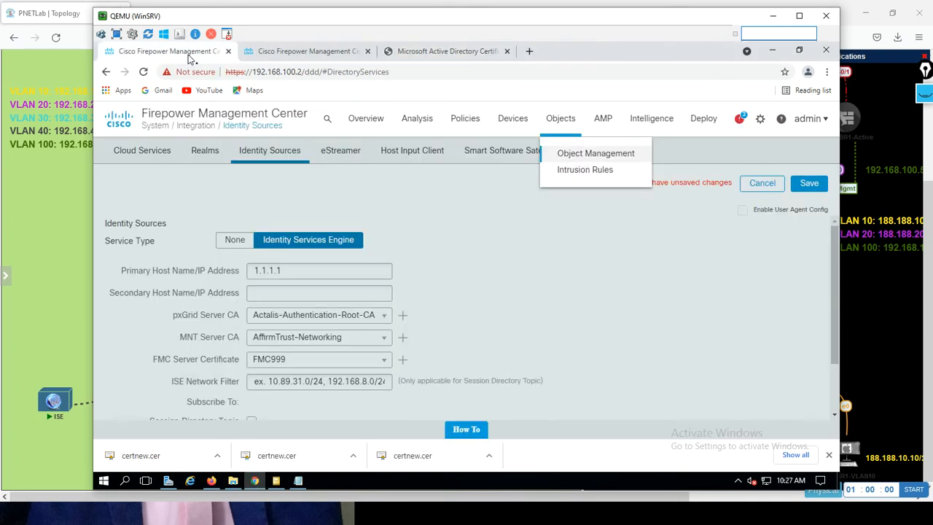
Confirm creation of internal CA FMC-1989, then bring up its Install Certificate form.
{"action": "left_click", "coordinate": [261, 56]}
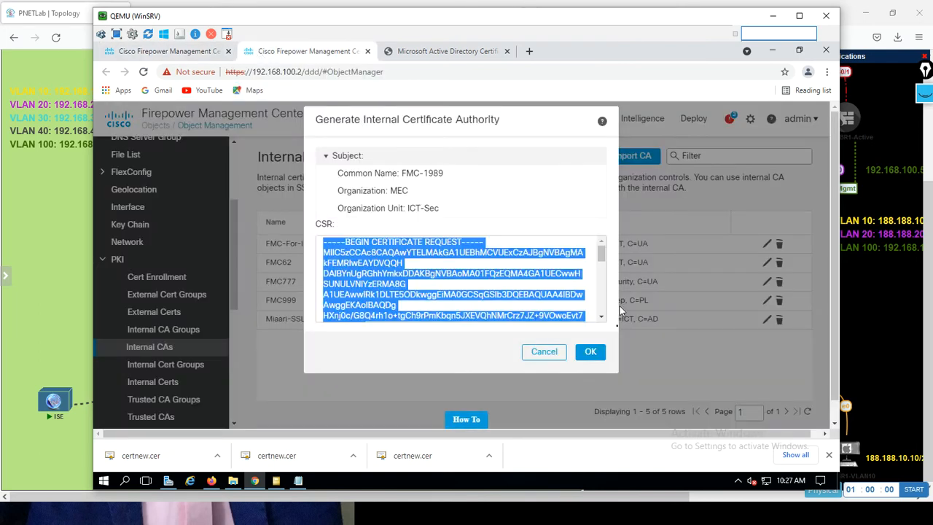
{"action": "left_click", "coordinate": [589, 352]}
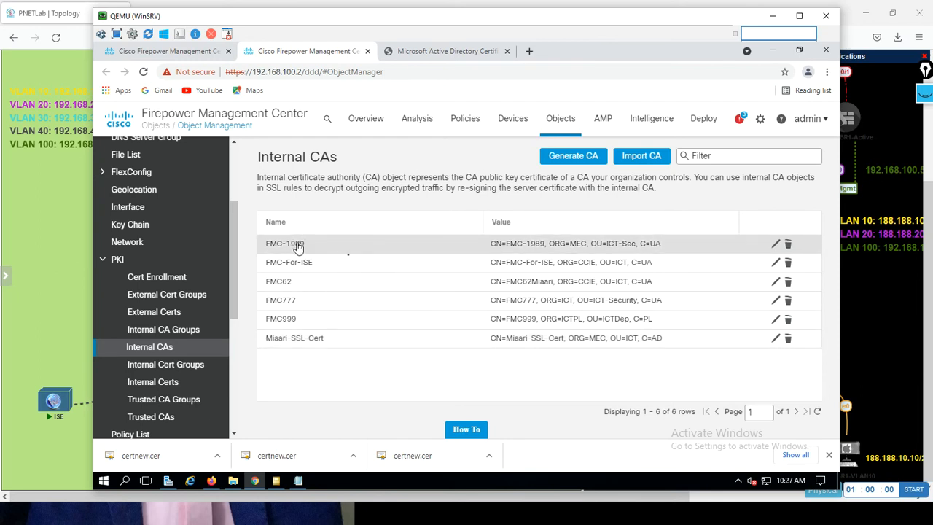
{"action": "left_click", "coordinate": [776, 245]}
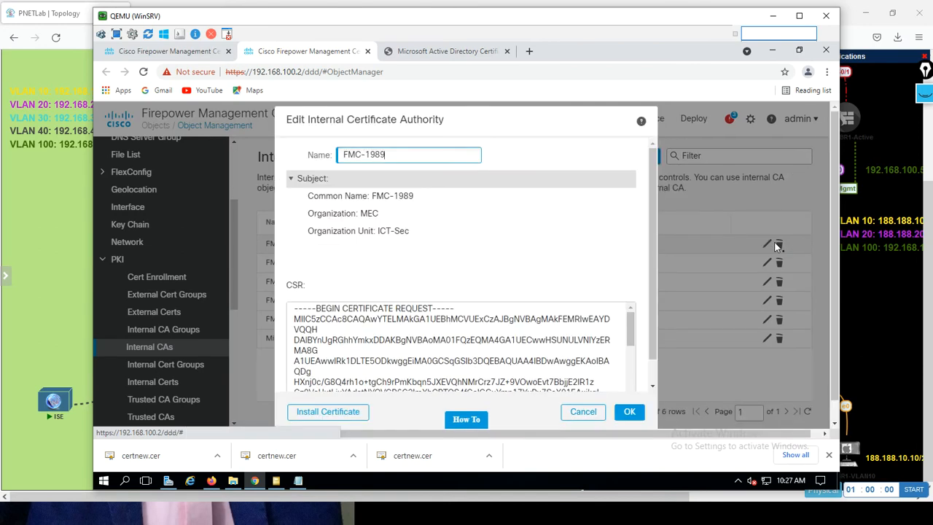
{"action": "left_click_drag", "start_coordinate": [653, 227], "coordinate": [648, 282]}
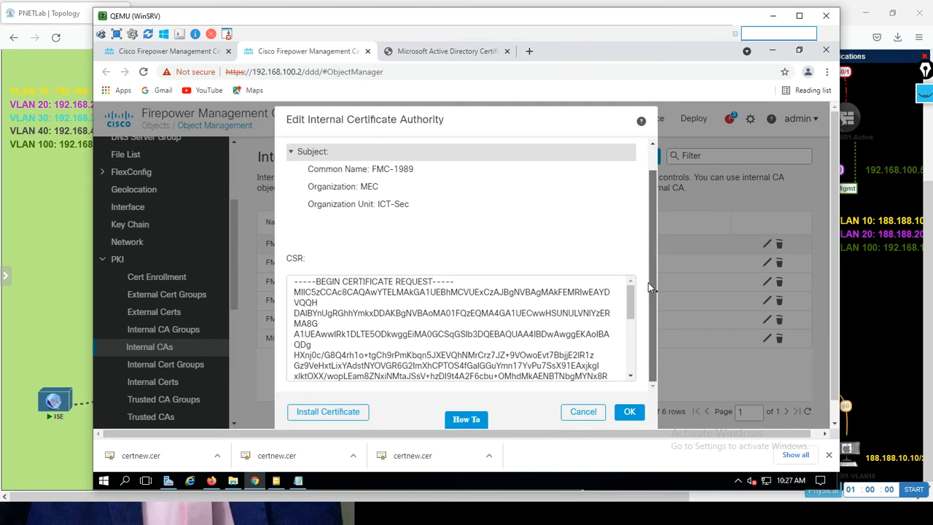
{"action": "left_click", "coordinate": [334, 413]}
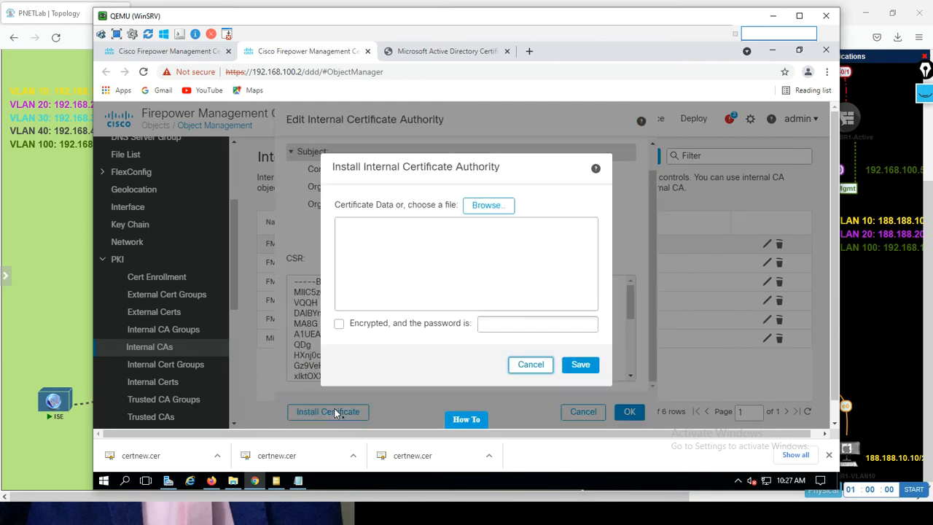
Install the signed FMC.cer certificate on FMC-1989 and save the internal CA.
{"action": "left_click", "coordinate": [484, 211]}
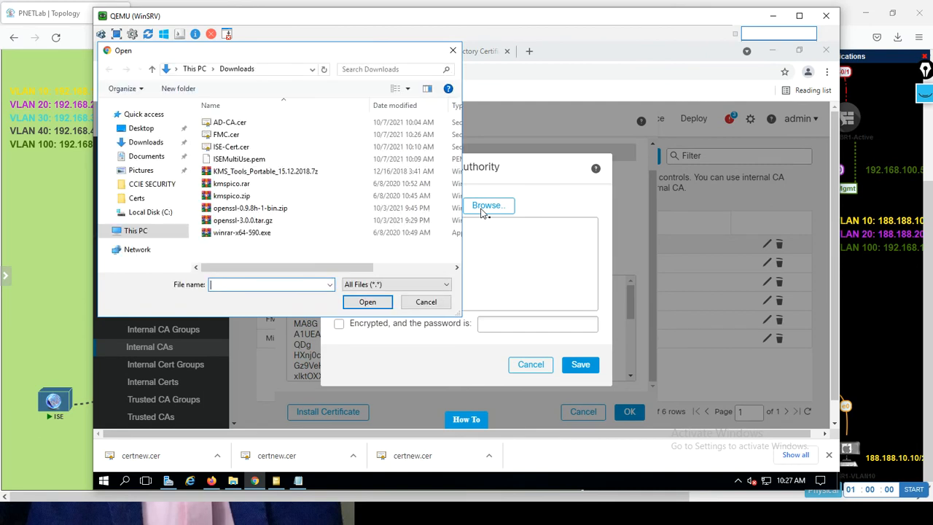
{"action": "double_click", "coordinate": [234, 135]}
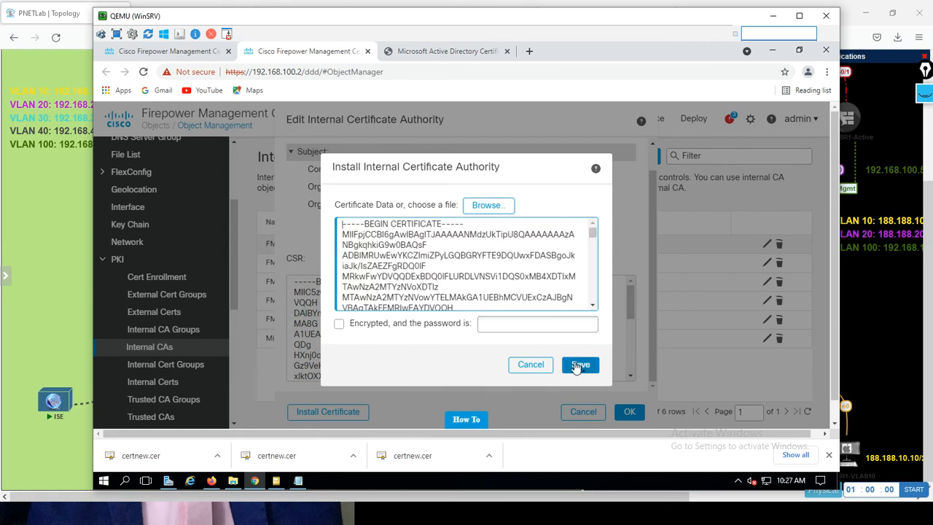
{"action": "left_click", "coordinate": [481, 209]}
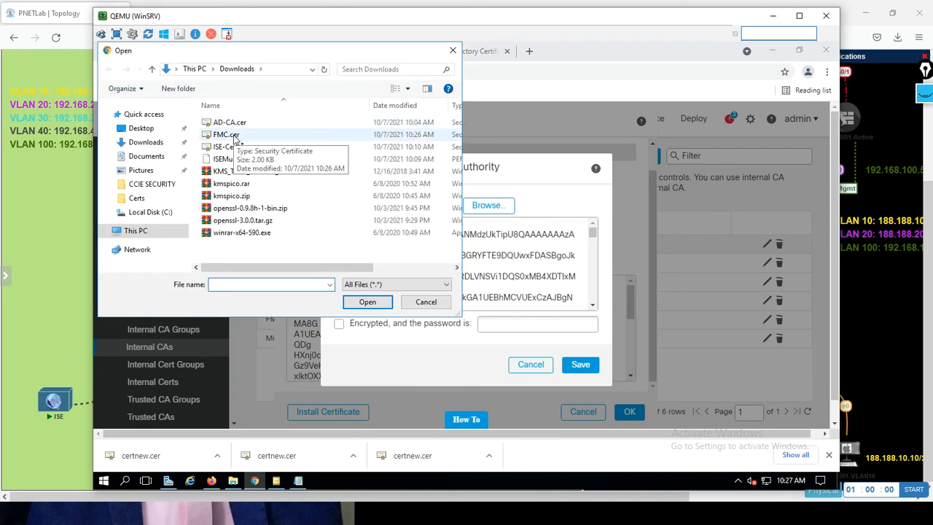
{"action": "left_click", "coordinate": [429, 304]}
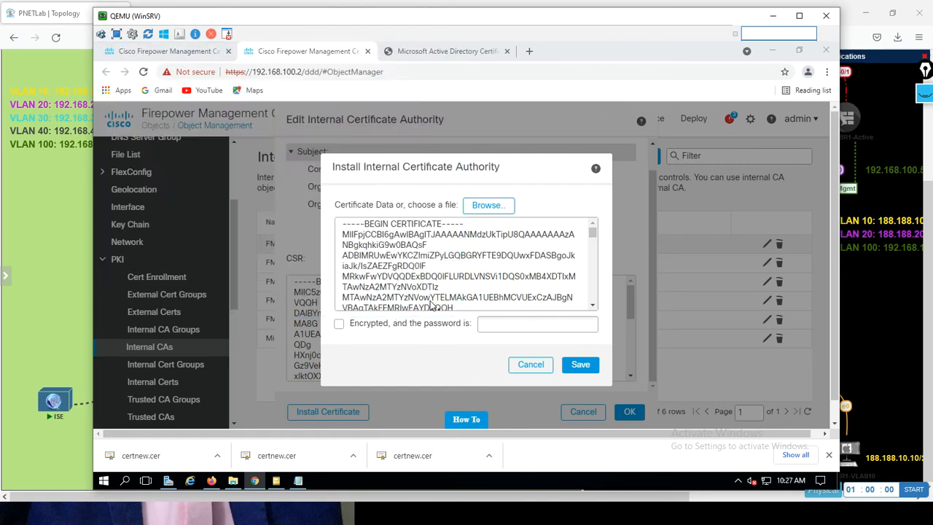
{"action": "left_click", "coordinate": [582, 365]}
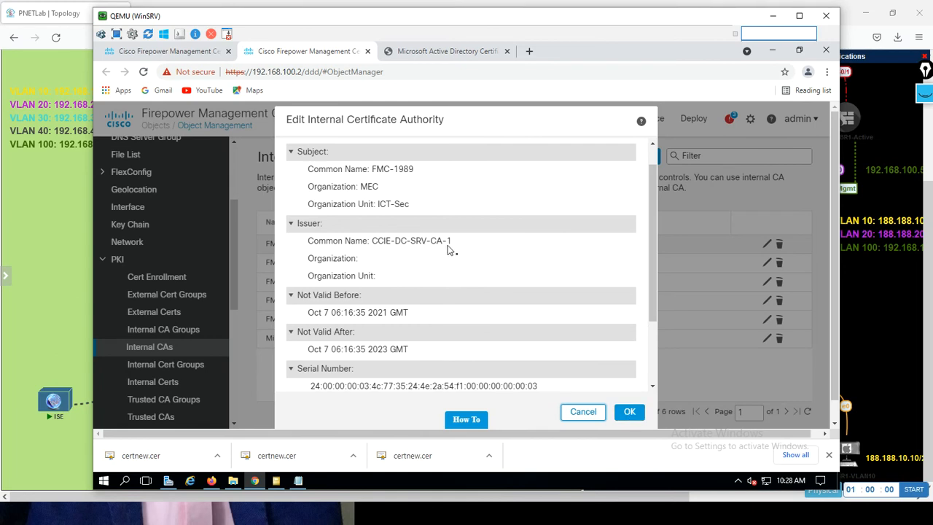
{"action": "left_click", "coordinate": [628, 413]}
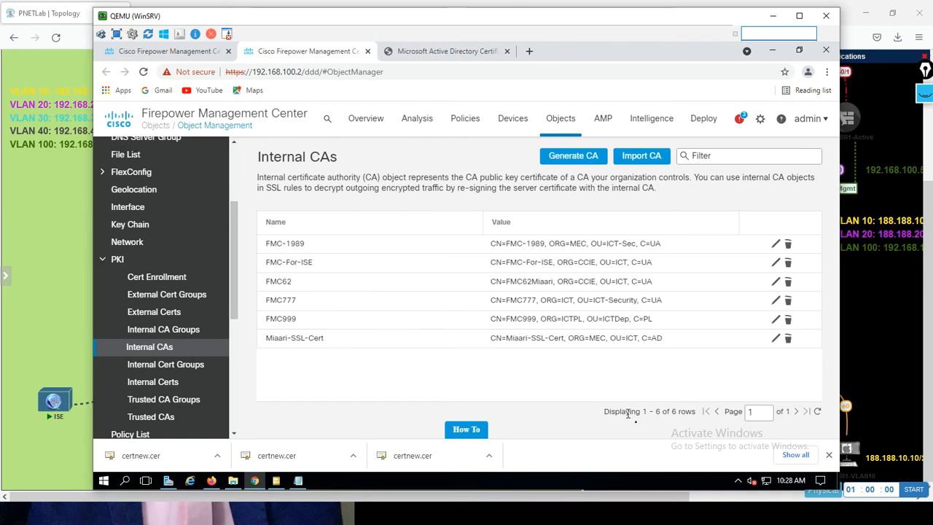
Download FMC-1989 as a password-protected .p12 file.
{"action": "left_click", "coordinate": [776, 246]}
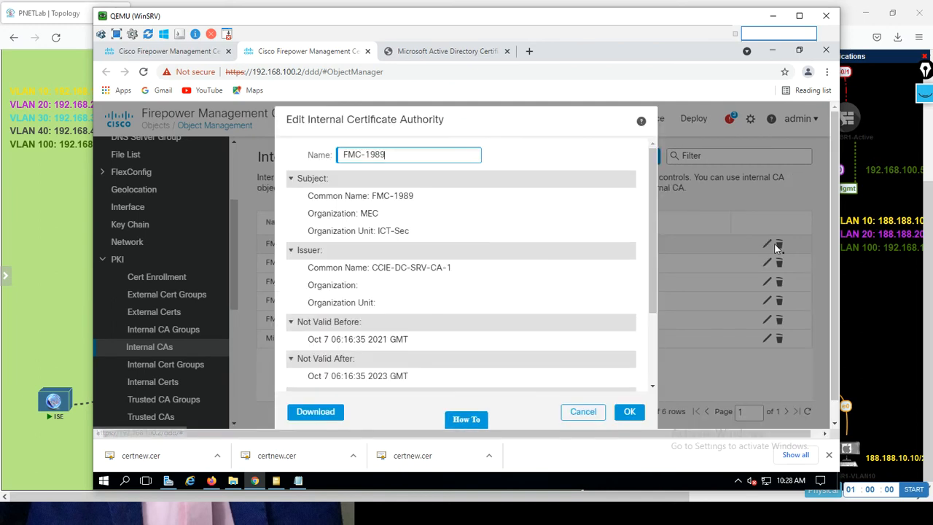
{"action": "left_click", "coordinate": [331, 414]}
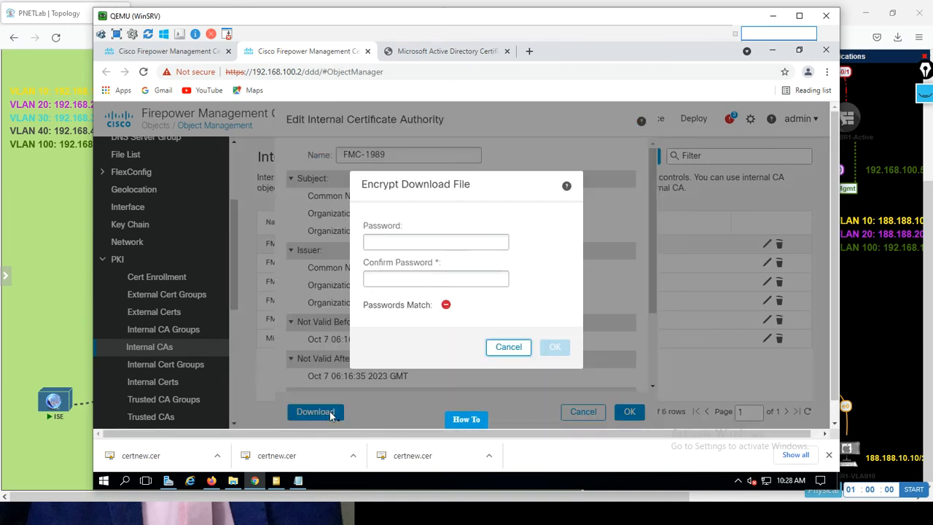
{"action": "left_click", "coordinate": [412, 245]}
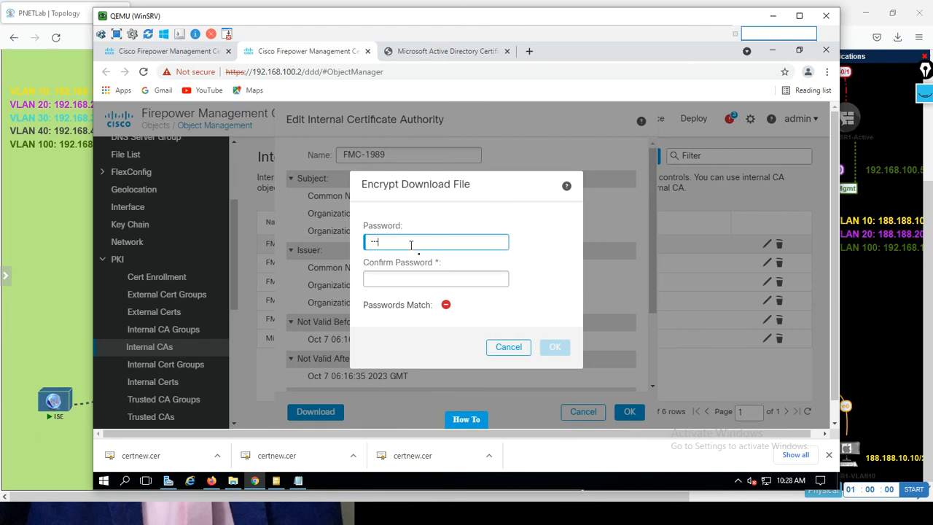
{"action": "key", "text": "Tab"}
{"action": "type", "text": "•••"}
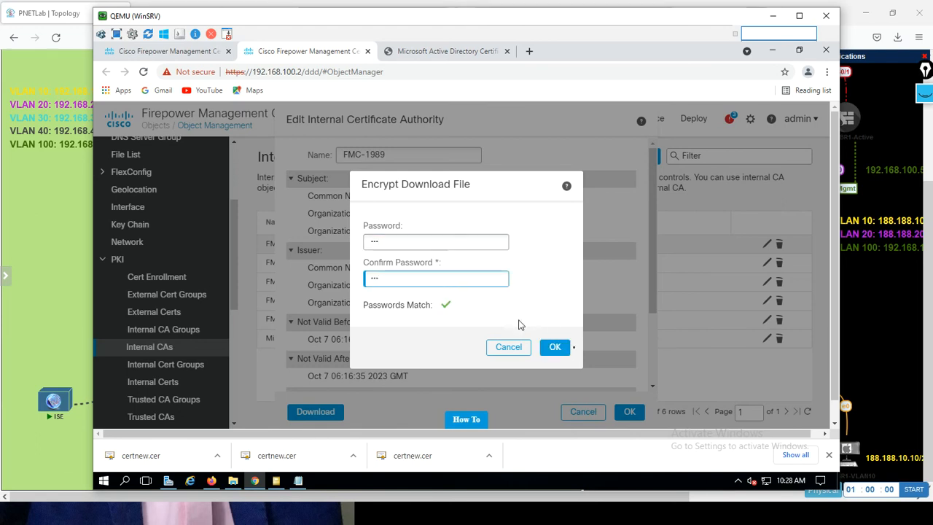
{"action": "left_click", "coordinate": [554, 348]}
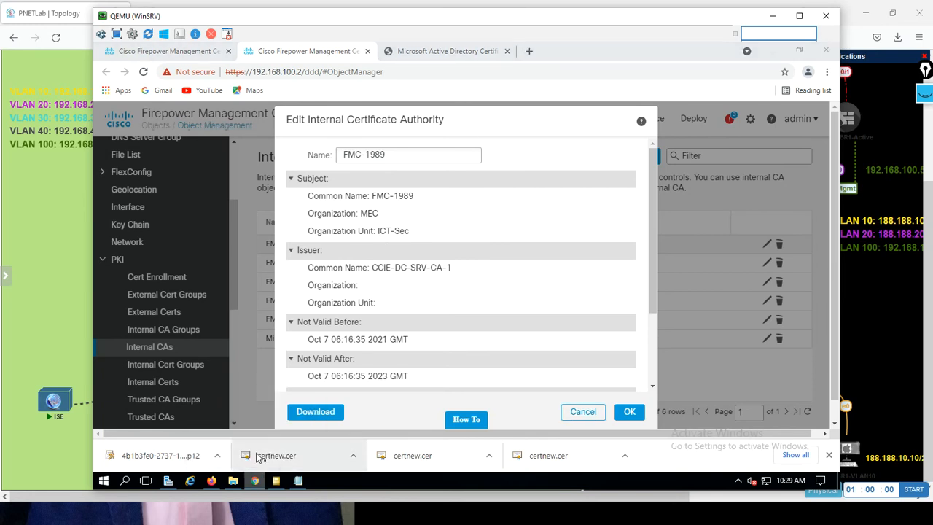
{"action": "right_click", "coordinate": [254, 481]}
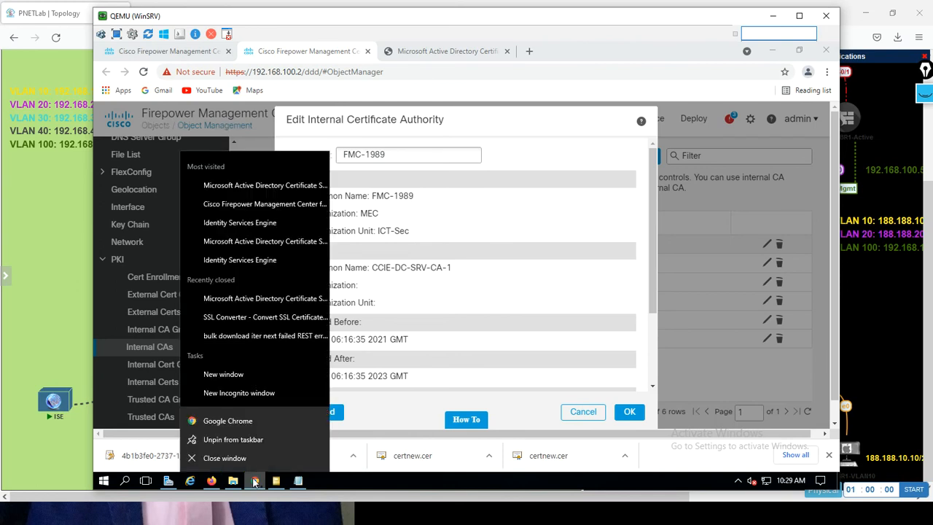
In a new Chrome window, search Google for 'ssl convert'.
{"action": "left_click", "coordinate": [244, 421]}
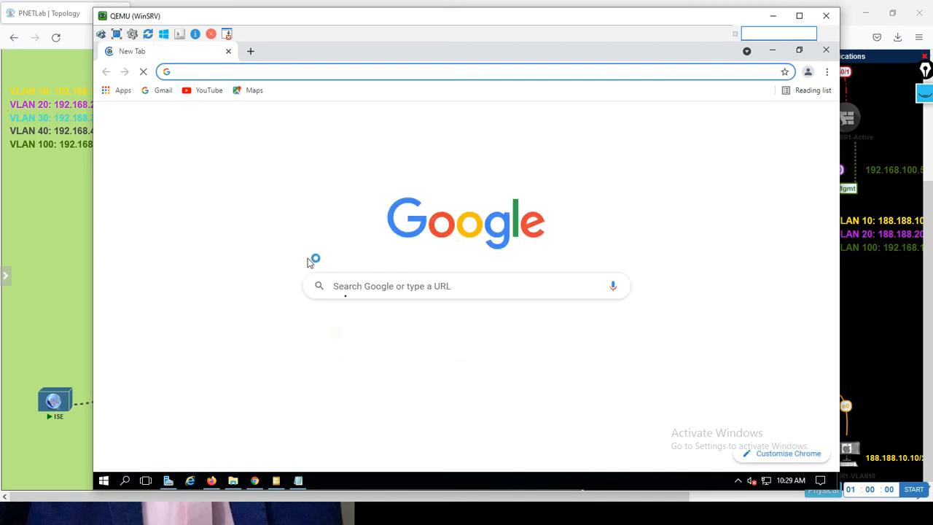
{"action": "left_click", "coordinate": [352, 286]}
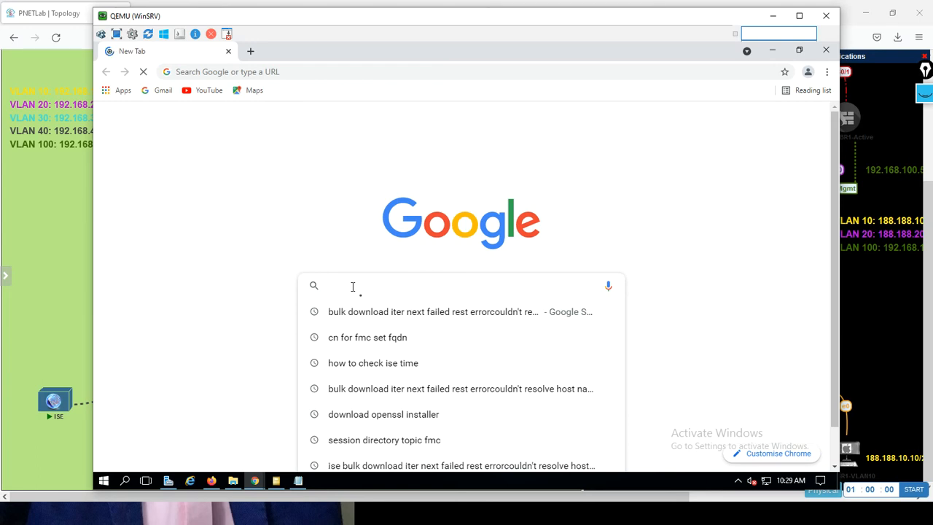
{"action": "type", "text": "ssl convert"}
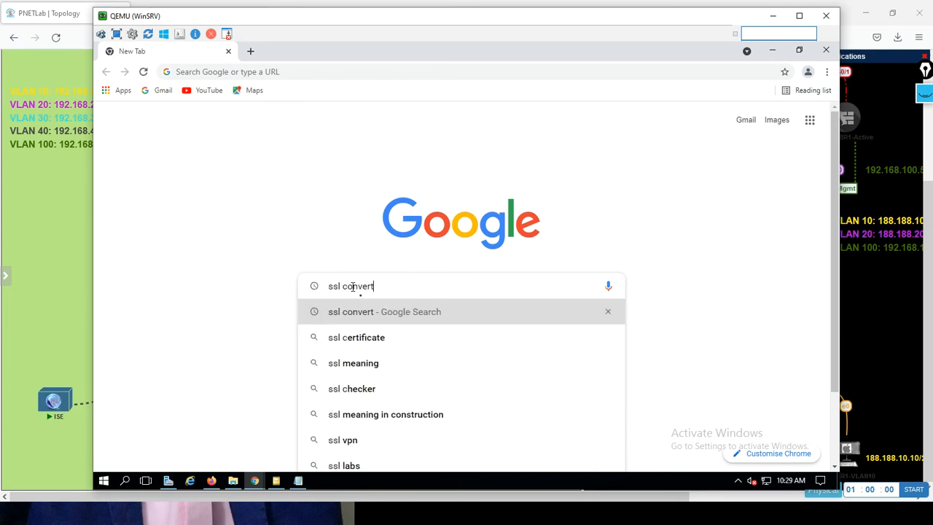
{"action": "key", "text": "Return"}
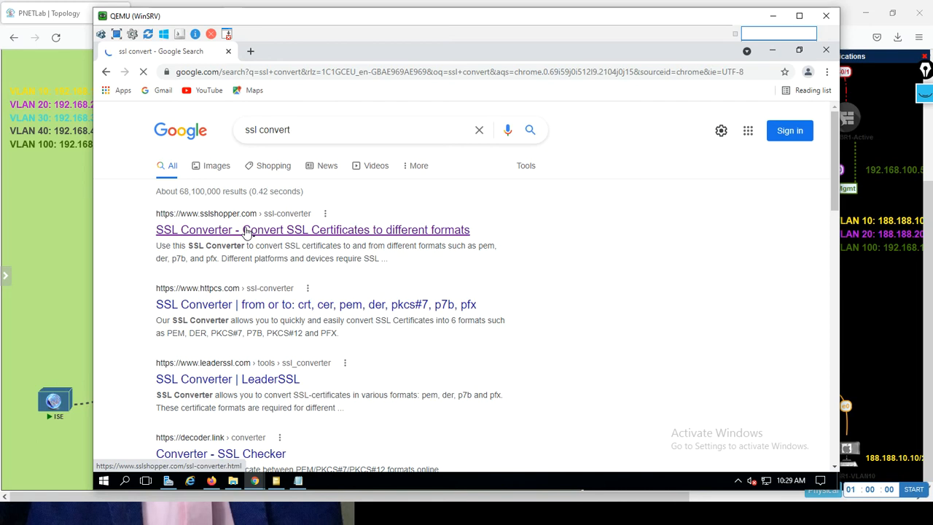
Convert the downloaded .p12 file to Standard PEM on SSL Shopper and download the .pem.
{"action": "left_click", "coordinate": [246, 231]}
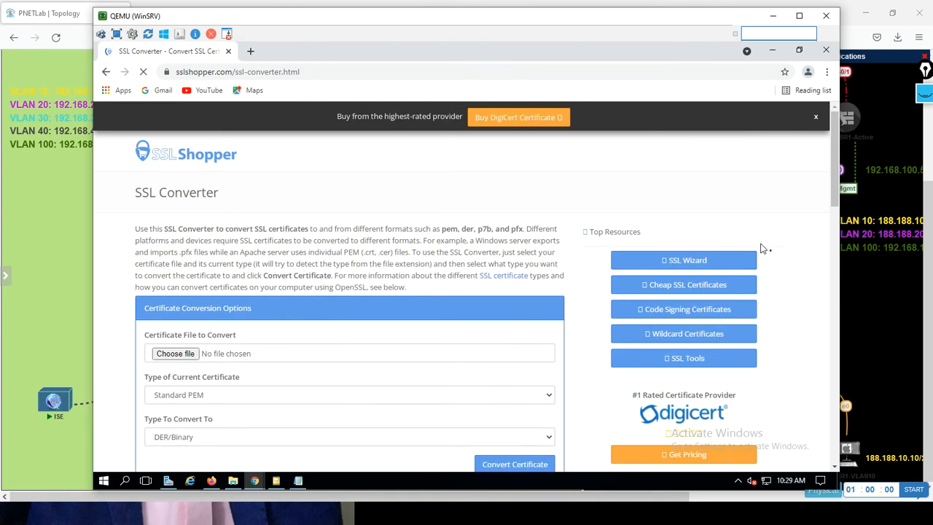
{"action": "left_click_drag", "start_coordinate": [831, 188], "coordinate": [832, 220]}
{"action": "left_click", "coordinate": [184, 257]}
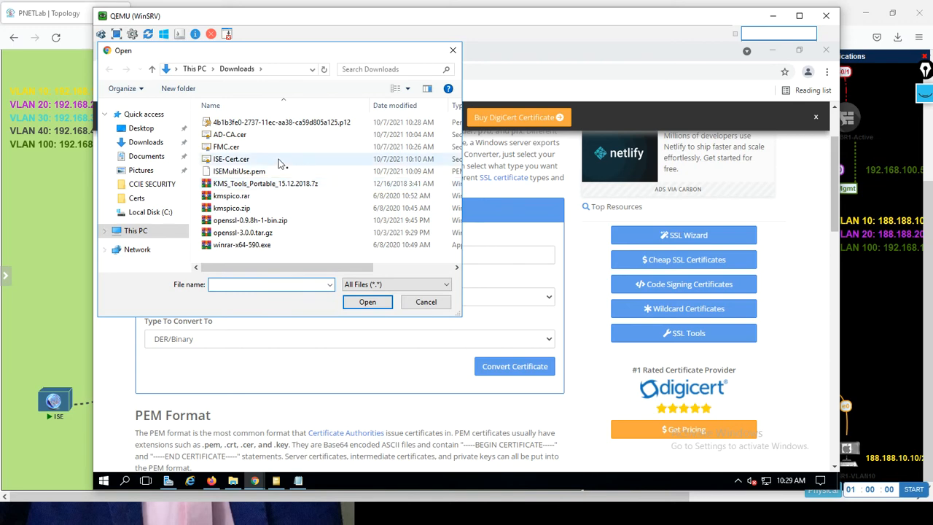
{"action": "double_click", "coordinate": [244, 123]}
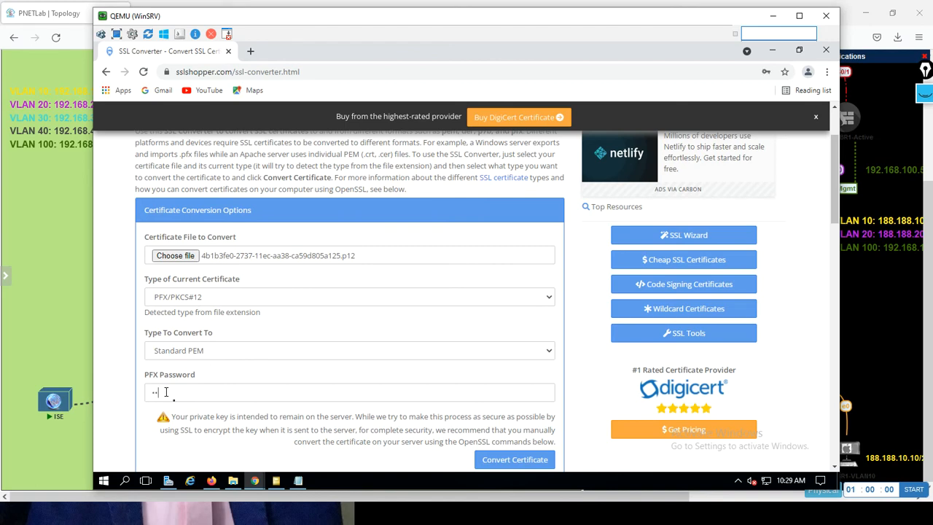
{"action": "left_click", "coordinate": [515, 460]}
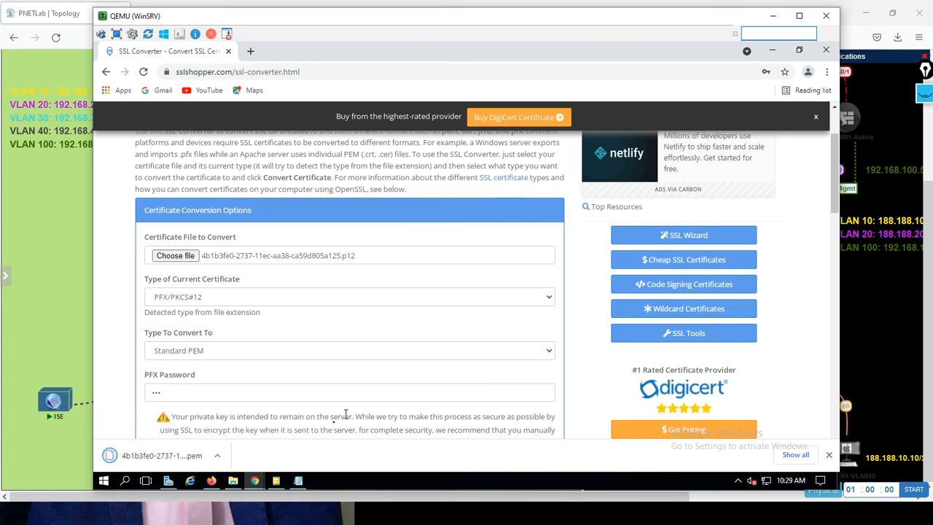
{"action": "left_click", "coordinate": [216, 455]}
View the converted .pem's certificate and private key in Notepad, then return to the FMC-1989 internal CA dialog.
{"action": "left_click", "coordinate": [248, 417]}
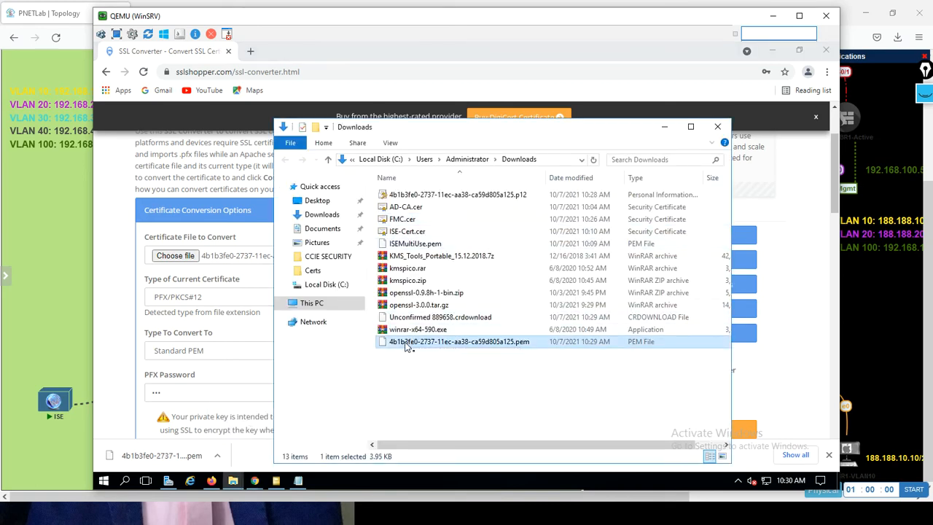
{"action": "double_click", "coordinate": [407, 342]}
{"action": "left_click", "coordinate": [371, 261]}
{"action": "left_click", "coordinate": [384, 208]}
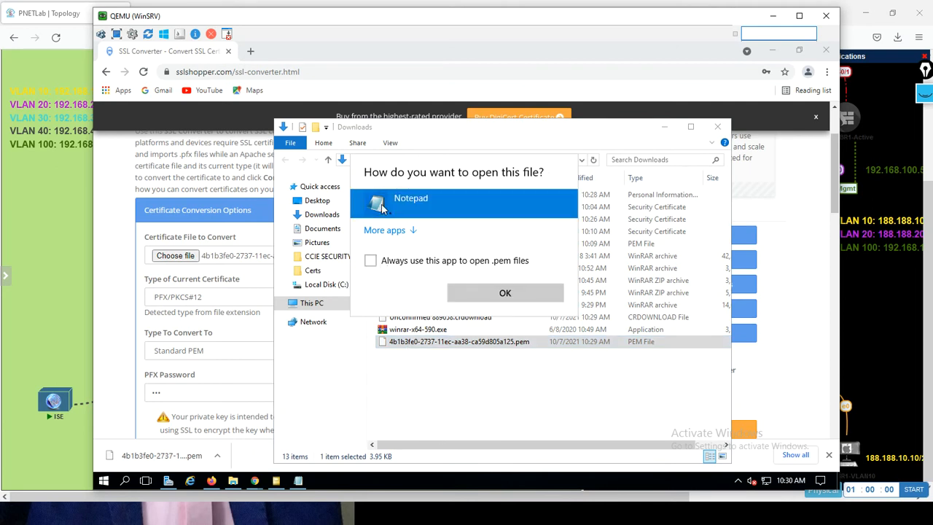
{"action": "left_click", "coordinate": [505, 293]}
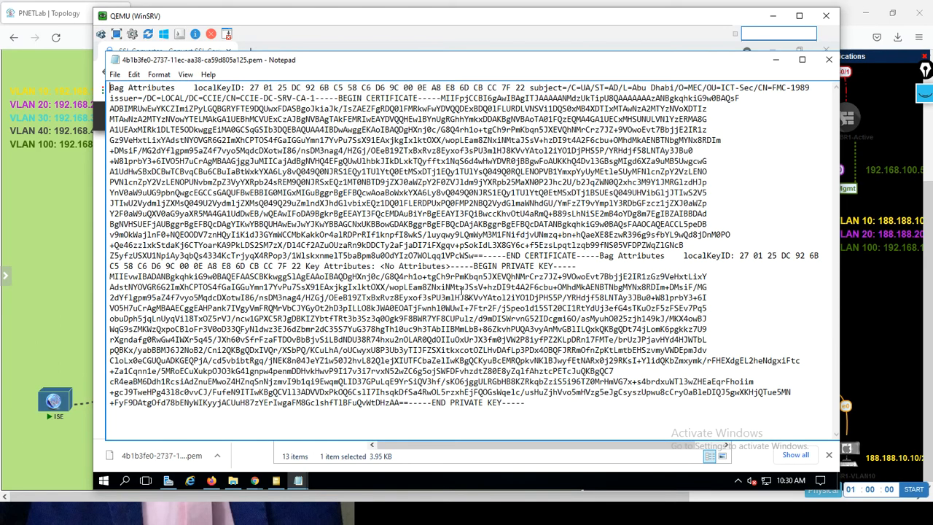
{"action": "left_click", "coordinate": [255, 483]}
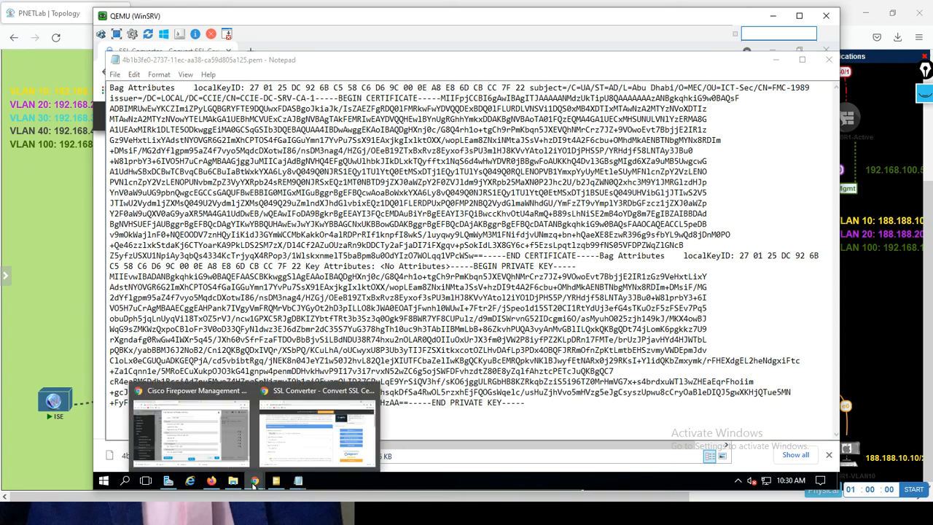
{"action": "left_click", "coordinate": [191, 434]}
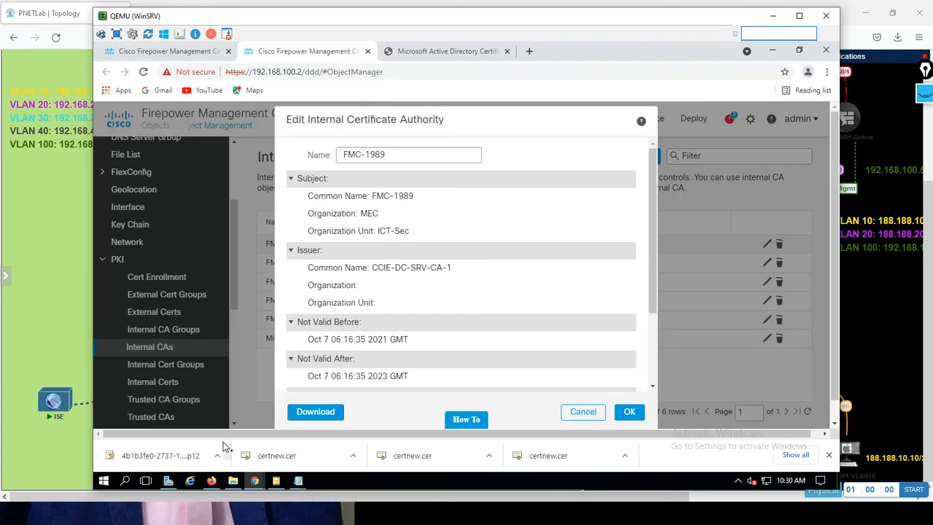
Save the FMC-1989 internal CA and add a new internal certificate named FMC-ISE1989.
{"action": "left_click", "coordinate": [631, 412]}
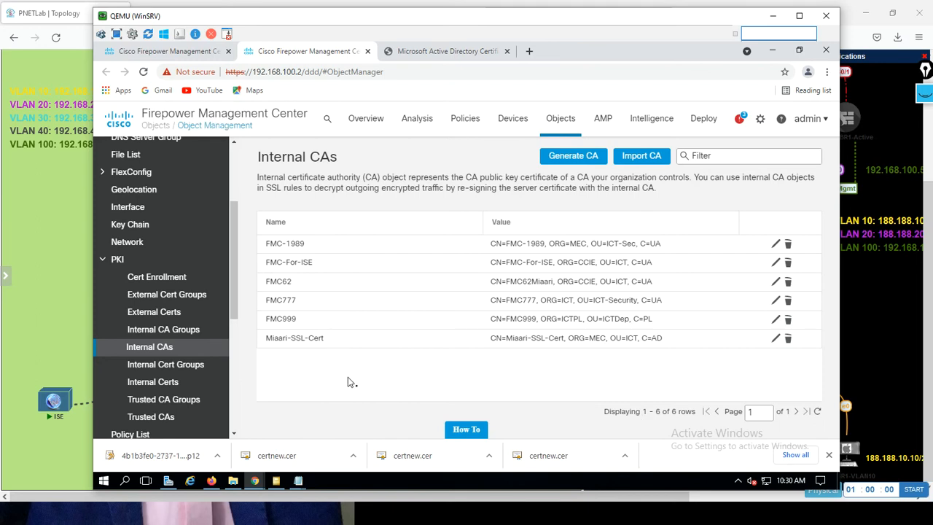
{"action": "left_click", "coordinate": [180, 389]}
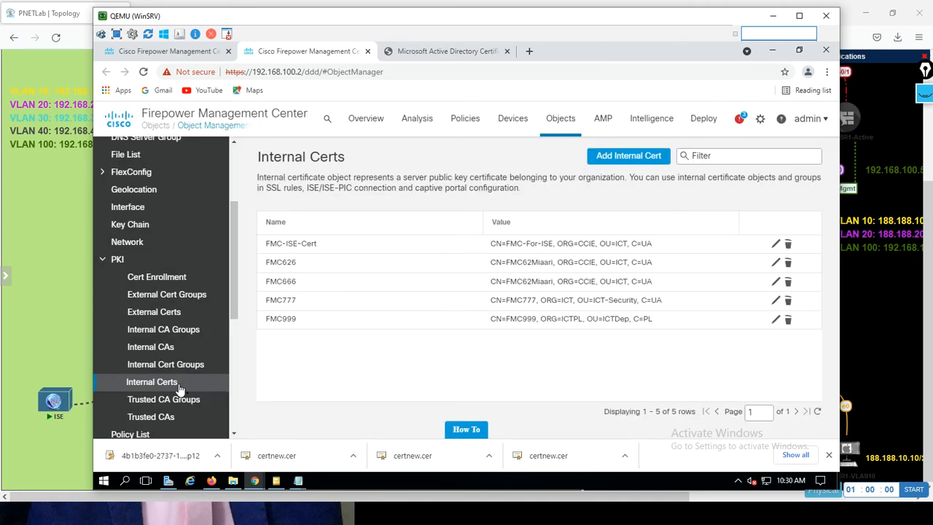
{"action": "left_click", "coordinate": [618, 157]}
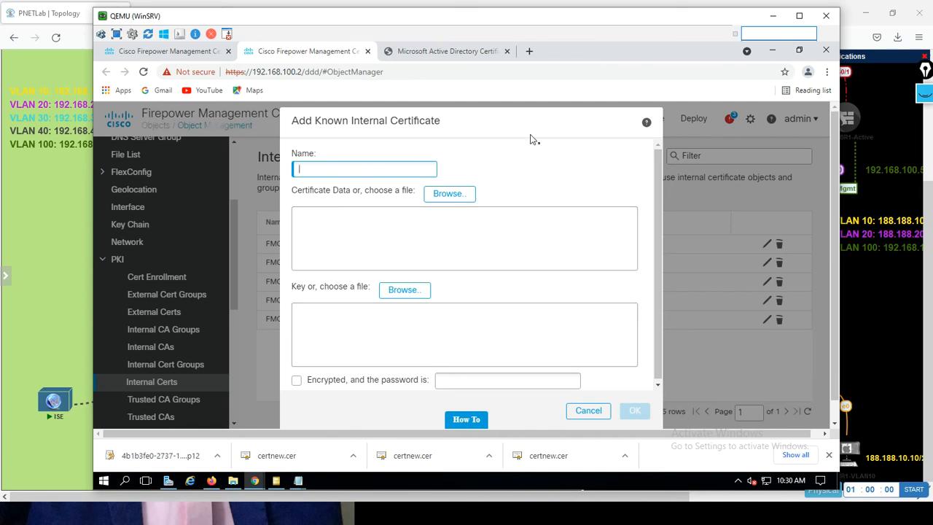
{"action": "type", "text": "FMC-ISE1"}
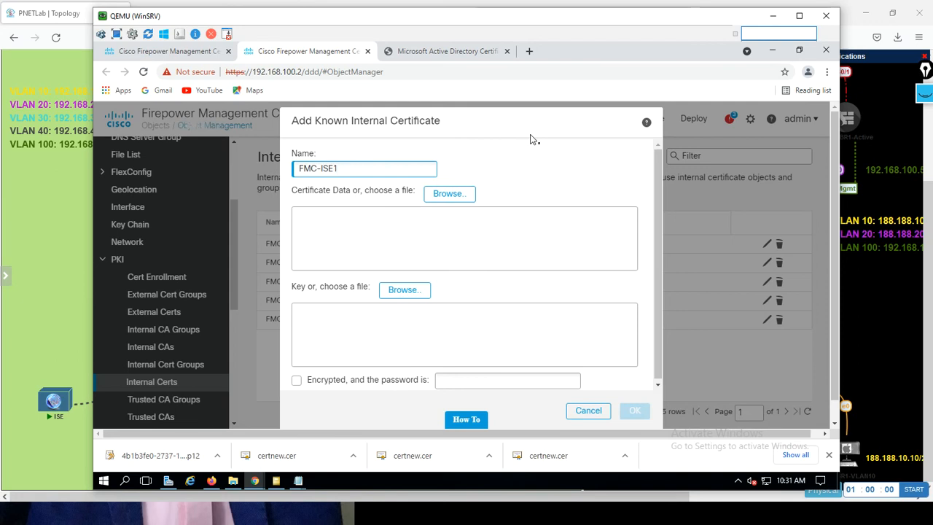
{"action": "type", "text": "989"}
Copy the BEGIN to END CERTIFICATE block from the .pem in Notepad.
{"action": "mouse_move", "coordinate": [299, 480]}
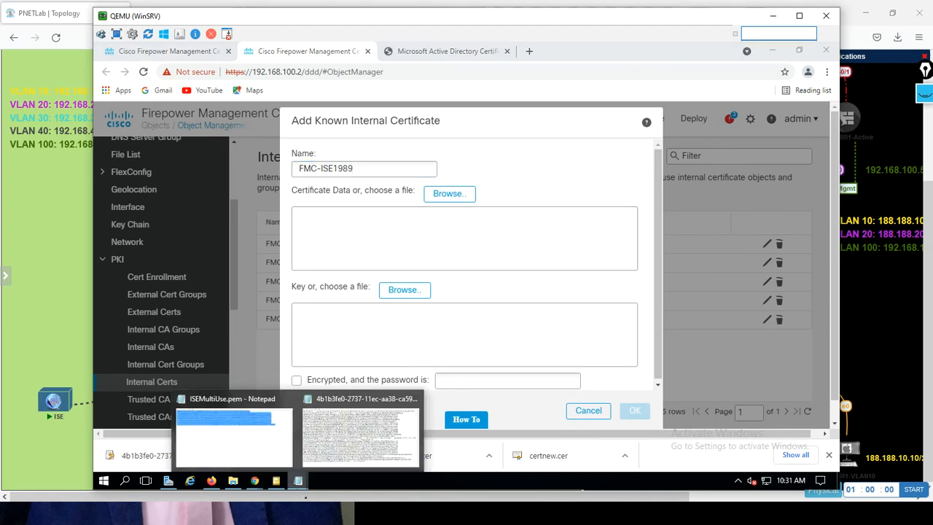
{"action": "left_click", "coordinate": [343, 443]}
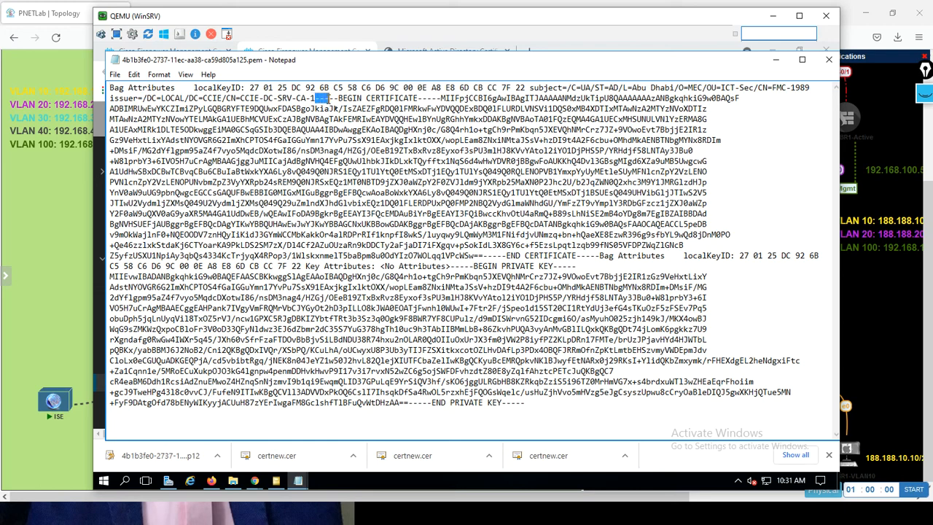
{"action": "left_click_drag", "start_coordinate": [331, 98], "coordinate": [520, 256]}
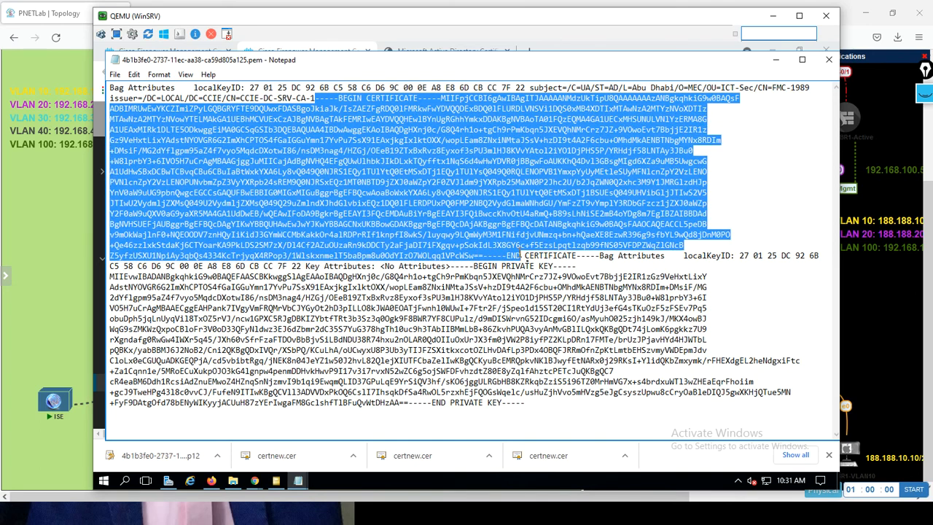
{"action": "left_click_drag", "start_coordinate": [519, 255], "coordinate": [599, 257]}
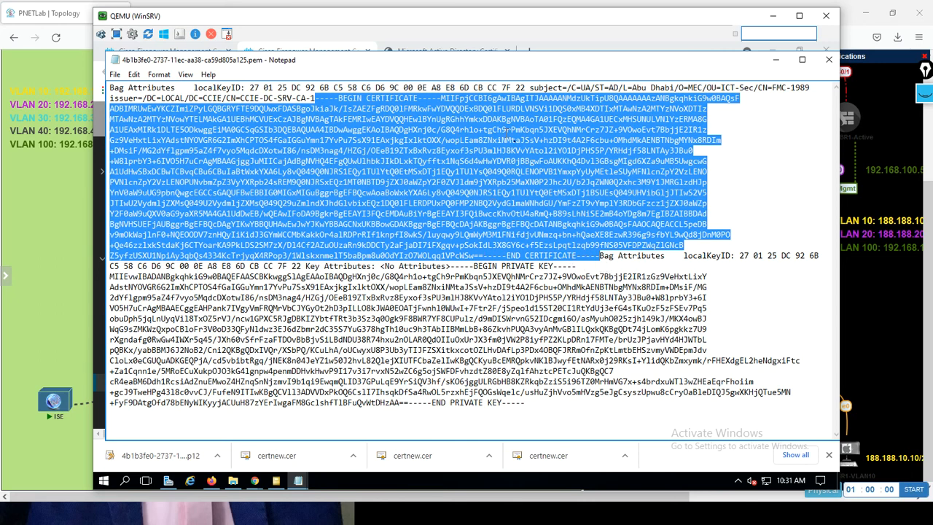
{"action": "right_click", "coordinate": [509, 129]}
{"action": "left_click", "coordinate": [533, 171]}
Paste the certificate block into the FMC-ISE1989 Certificate Data field.
{"action": "left_click", "coordinate": [254, 481]}
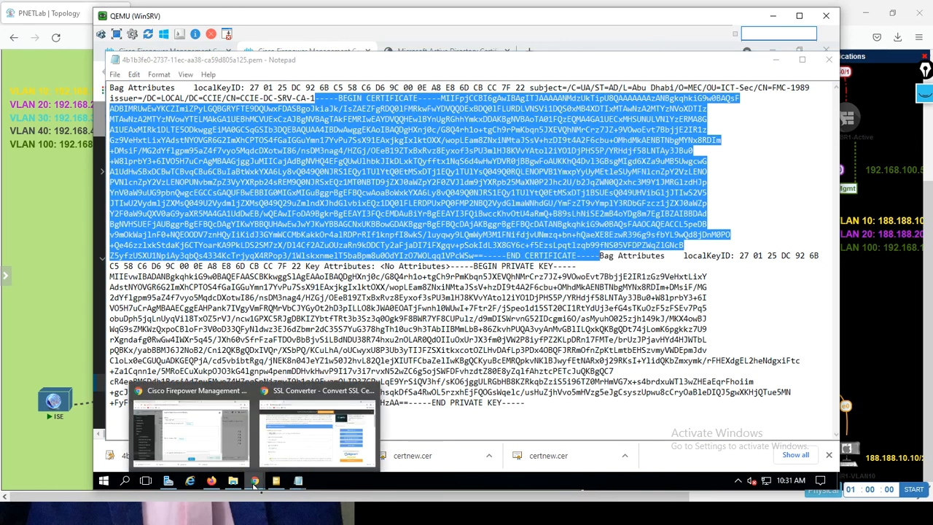
{"action": "left_click", "coordinate": [212, 426]}
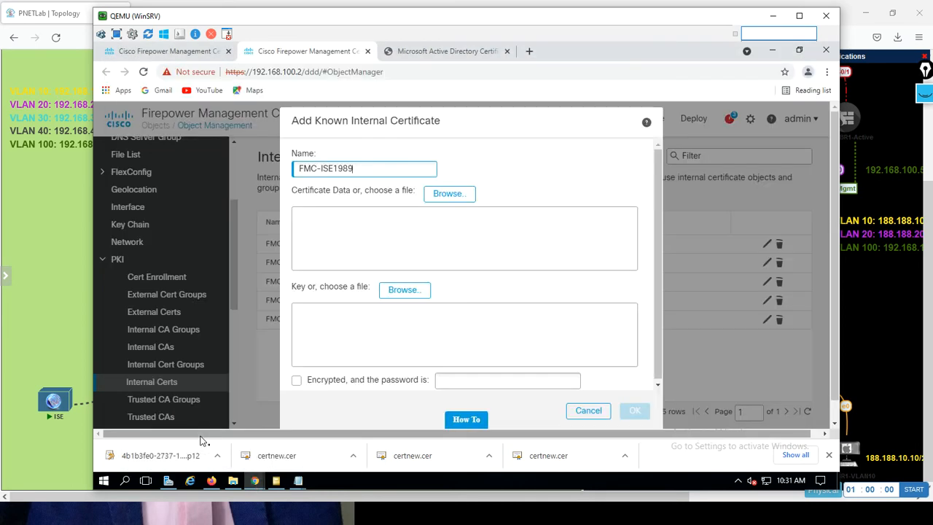
{"action": "left_click", "coordinate": [323, 228]}
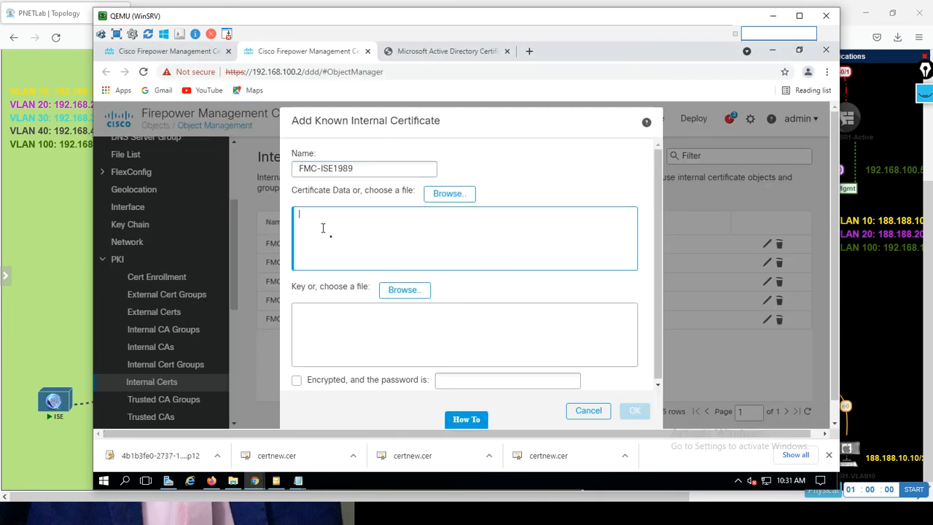
{"action": "key", "text": "ctrl+v"}
{"action": "left_click", "coordinate": [339, 324]}
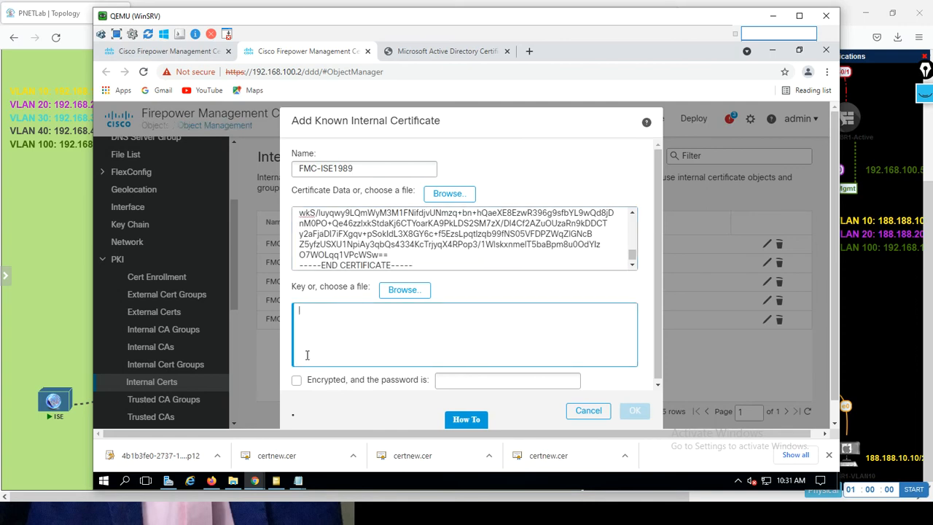
Back in Notepad, select the .pem's private key block.
{"action": "left_click", "coordinate": [298, 481]}
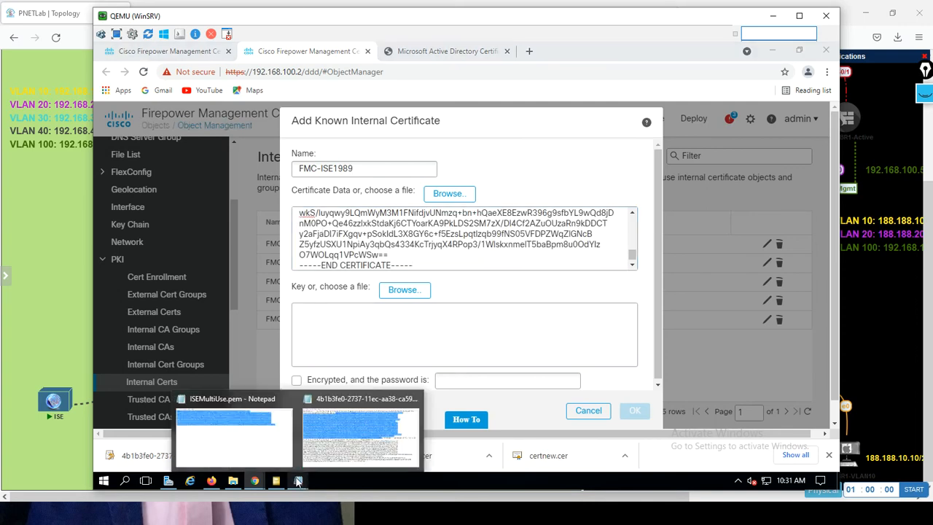
{"action": "left_click", "coordinate": [325, 438]}
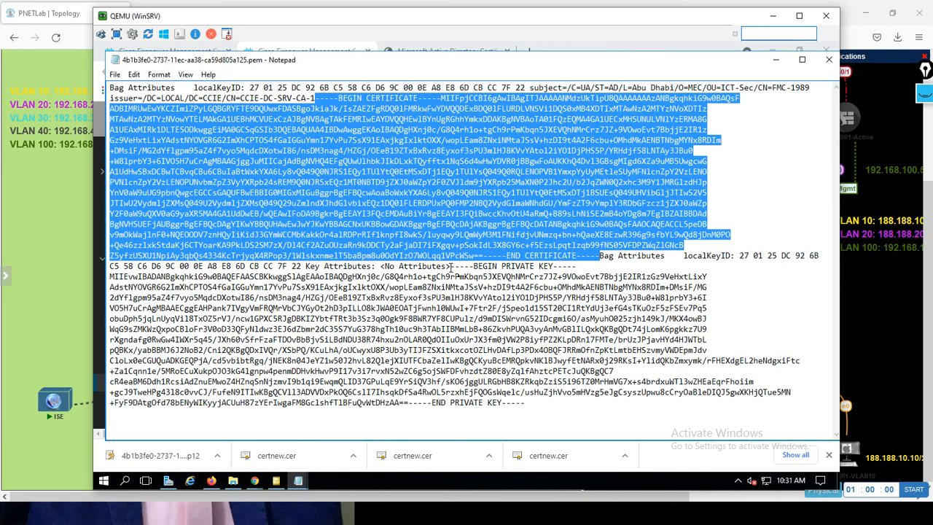
{"action": "left_click", "coordinate": [451, 267]}
{"action": "left_click_drag", "start_coordinate": [464, 267], "coordinate": [483, 278]}
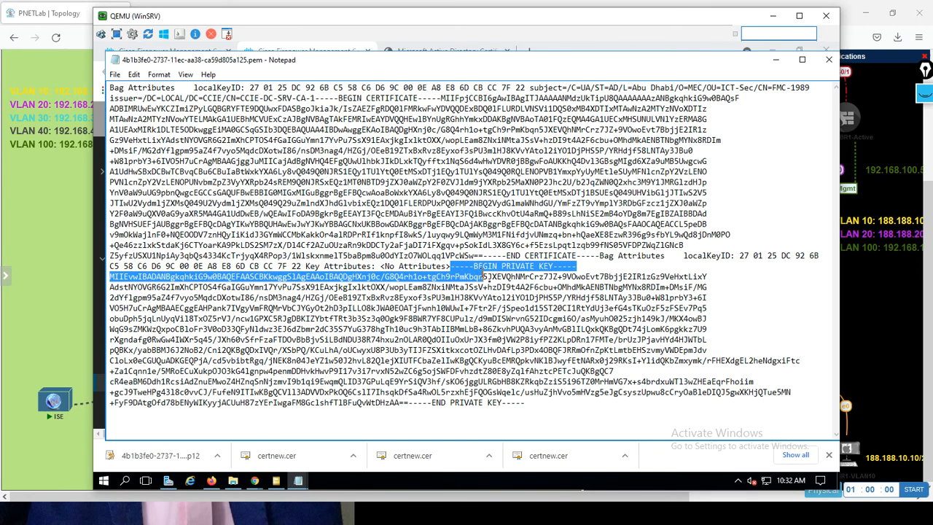
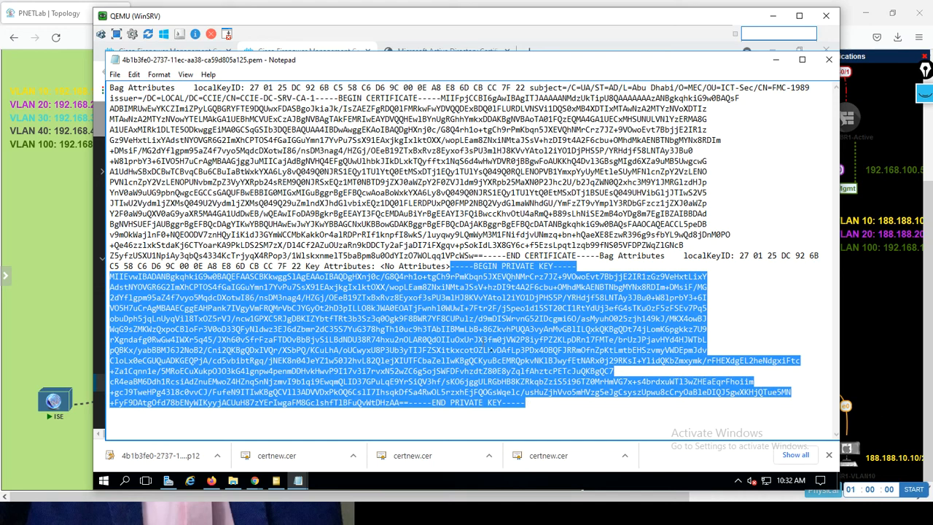
Paste the private key from Notepad into the Key box and save the FMC-ISE1989 internal certificate.
{"action": "right_click", "coordinate": [493, 326]}
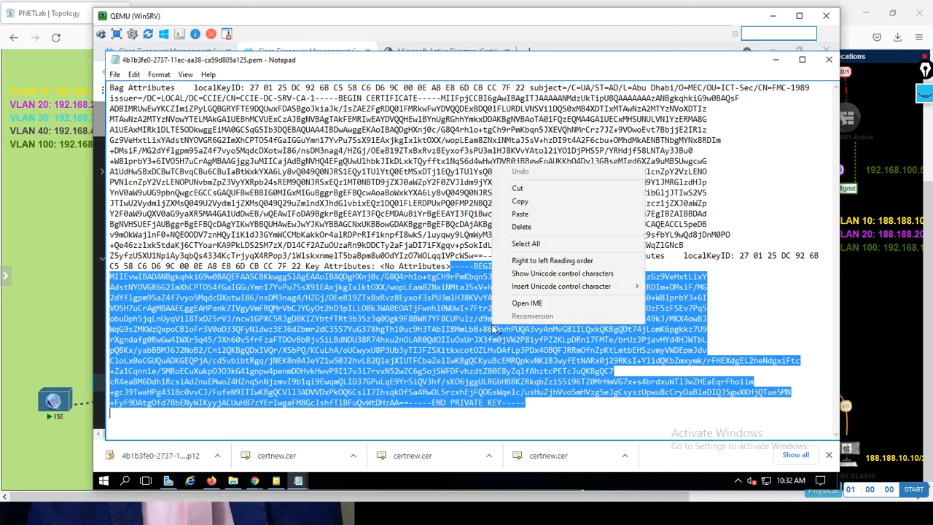
{"action": "left_click", "coordinate": [522, 206]}
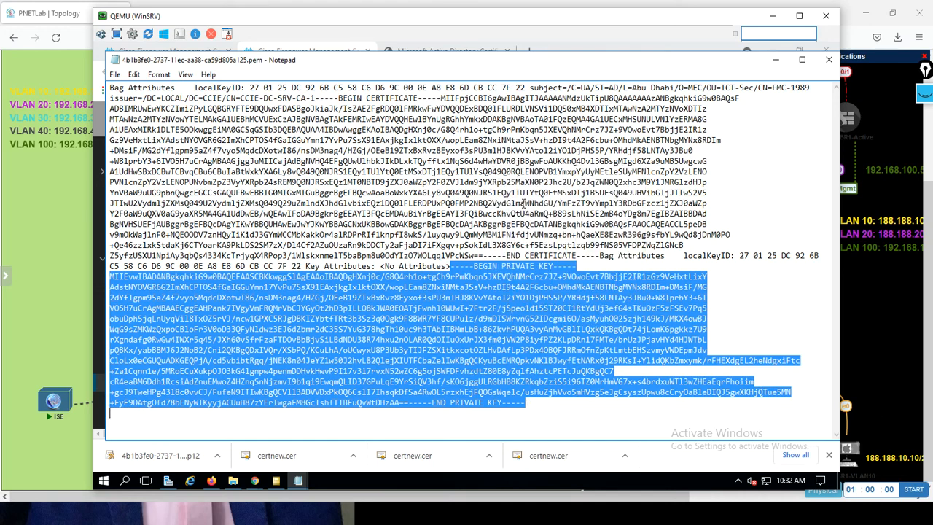
{"action": "left_click", "coordinate": [256, 482]}
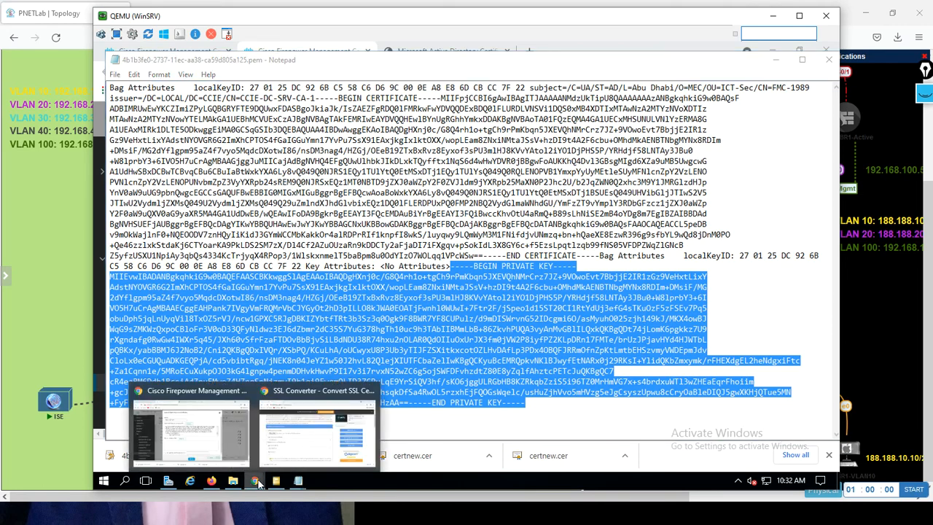
{"action": "left_click", "coordinate": [229, 440]}
{"action": "left_click", "coordinate": [323, 338]}
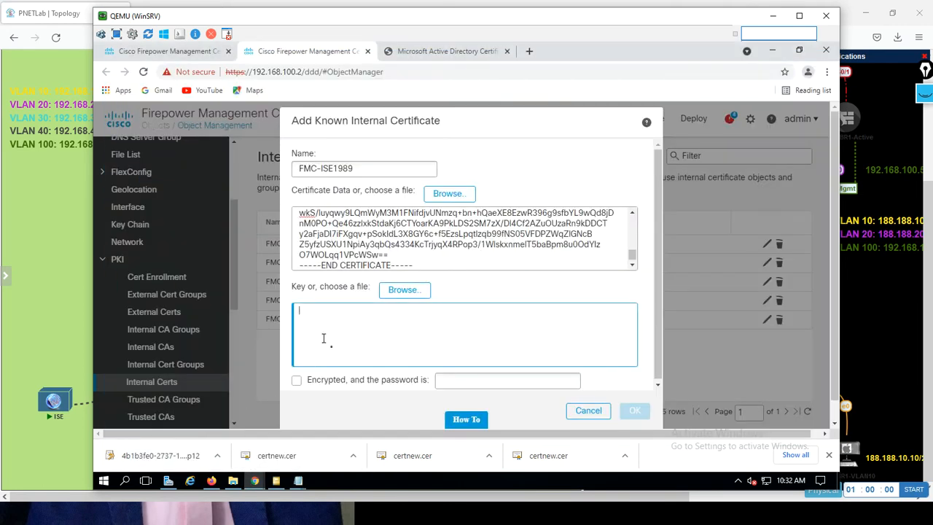
{"action": "key", "text": "ctrl+v"}
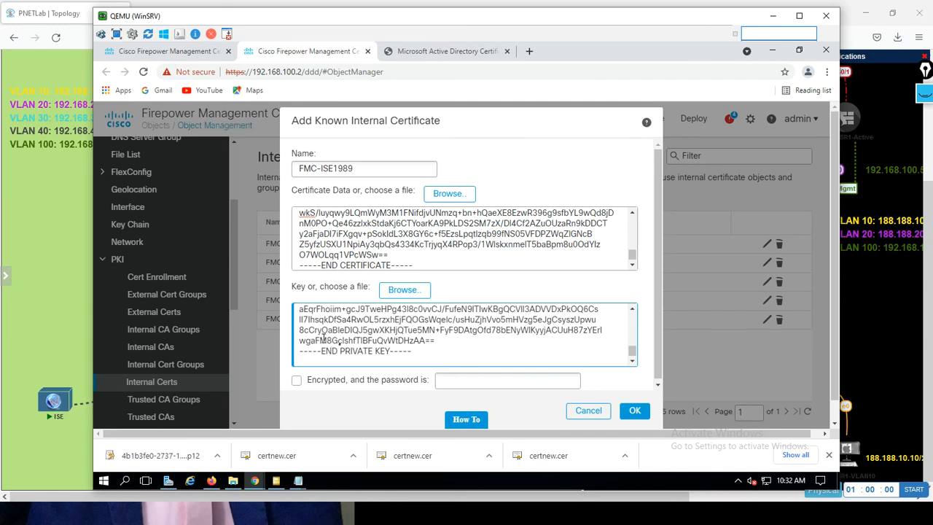
{"action": "left_click", "coordinate": [634, 413]}
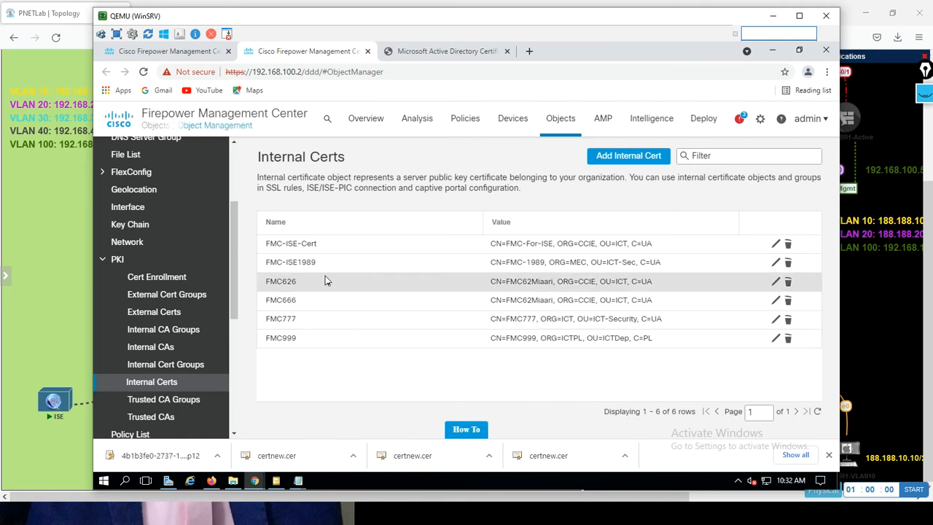
{"action": "left_click", "coordinate": [183, 58]}
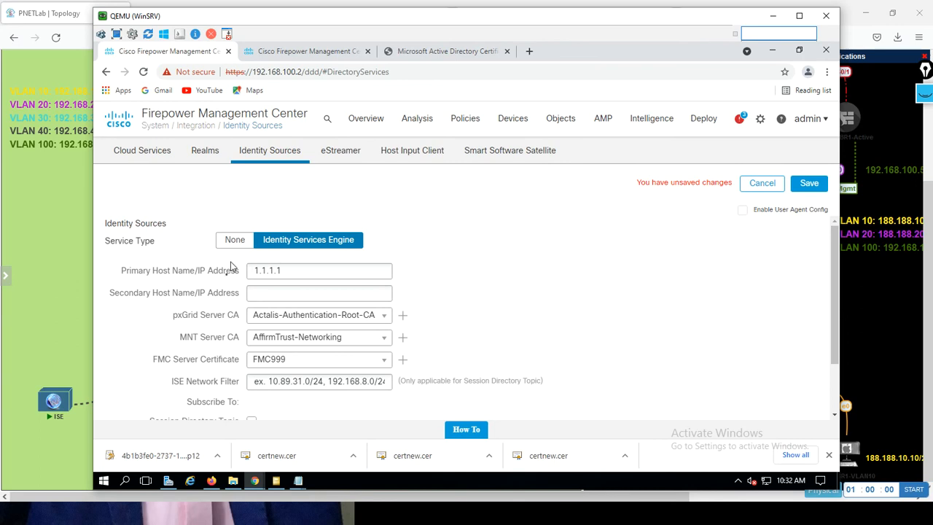
Change the ISE primary host from 1.1.1.1 to 192.168.40.200 and browse the pxGrid Server CA list.
{"action": "left_click_drag", "start_coordinate": [293, 277], "coordinate": [206, 270]}
{"action": "type", "text": "192.168.40.200"}
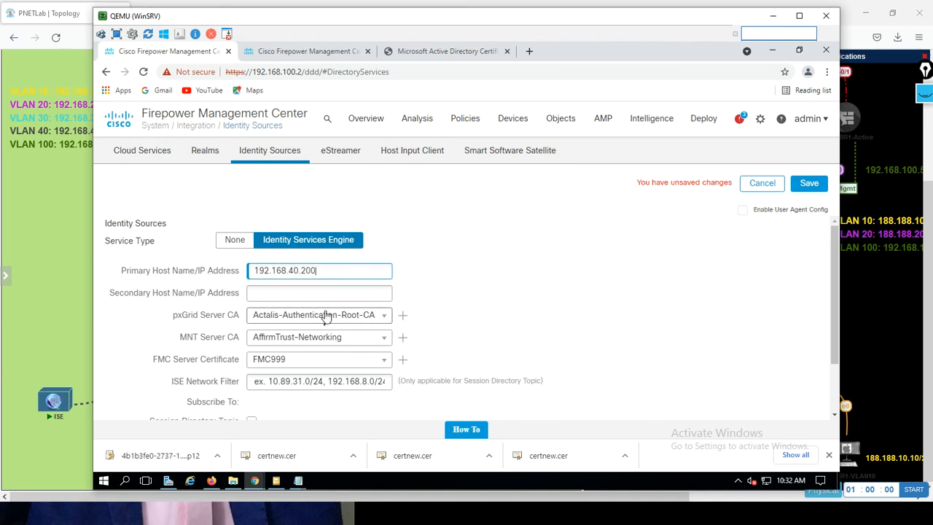
{"action": "left_click", "coordinate": [386, 318]}
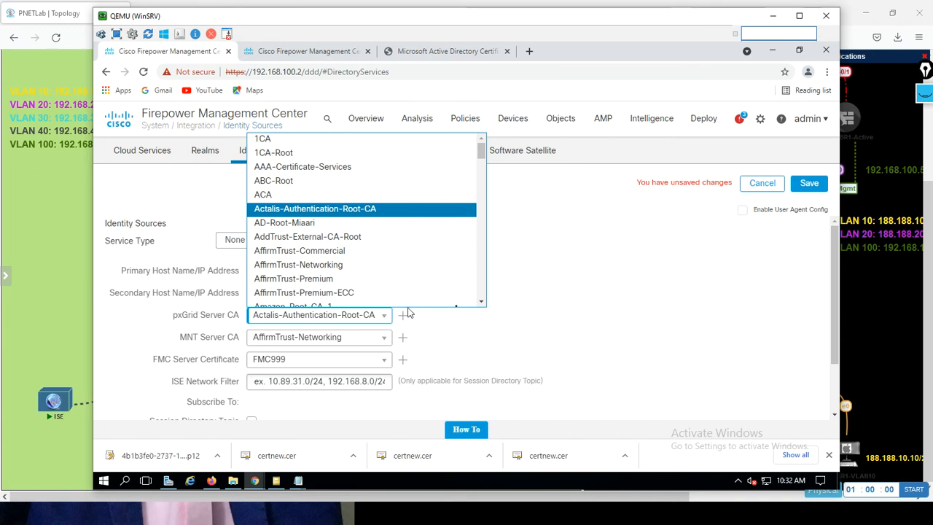
{"action": "mouse_move", "coordinate": [482, 152]}
{"action": "left_mouse_down"}
{"action": "mouse_move", "coordinate": [467, 309]}
{"action": "mouse_move", "coordinate": [474, 159]}
{"action": "left_mouse_up"}
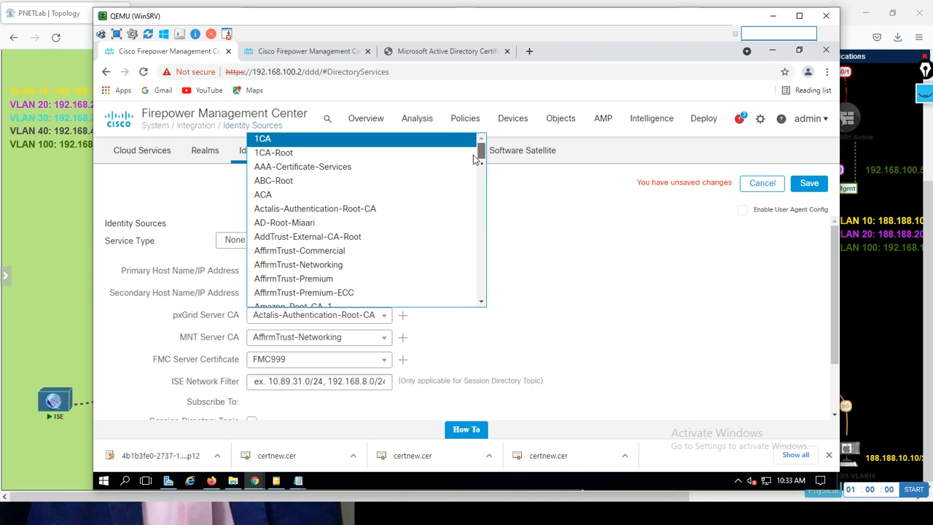
{"action": "mouse_move", "coordinate": [472, 157]}
{"action": "left_mouse_down"}
{"action": "mouse_move", "coordinate": [471, 166]}
{"action": "mouse_move", "coordinate": [471, 148]}
{"action": "left_mouse_up"}
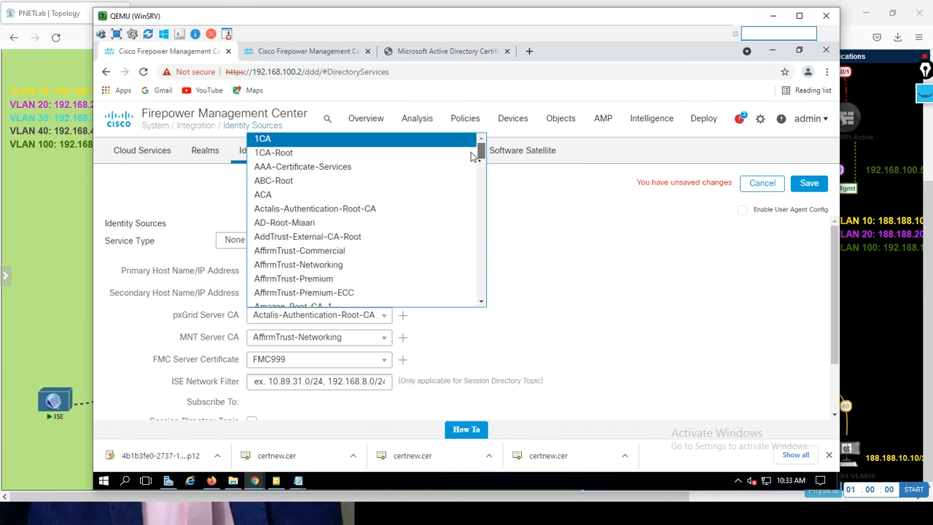
{"action": "left_click_drag", "start_coordinate": [472, 156], "coordinate": [468, 210]}
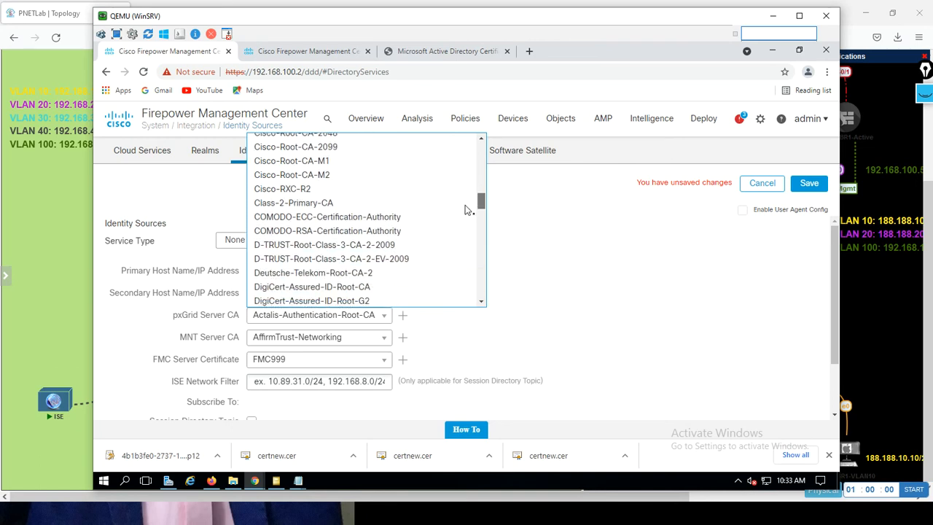
{"action": "left_click", "coordinate": [271, 55]}
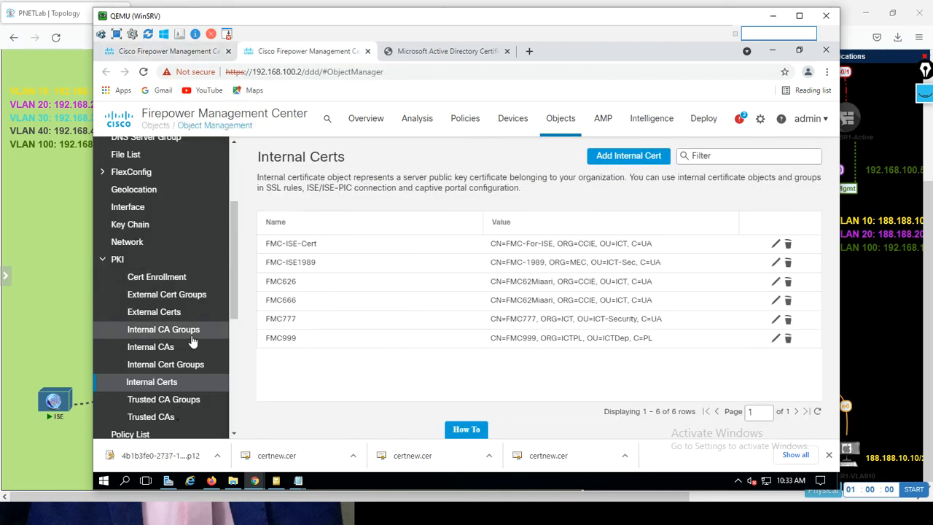
Open PKI > Trusted CAs and scroll through its 122 entries.
{"action": "left_click", "coordinate": [167, 419]}
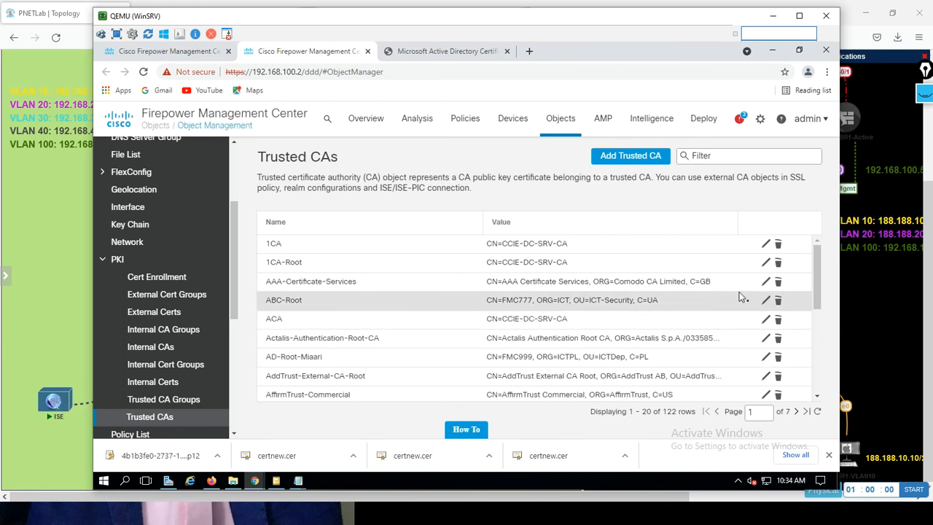
{"action": "mouse_move", "coordinate": [816, 278]}
{"action": "left_mouse_down"}
{"action": "mouse_move", "coordinate": [809, 377]}
{"action": "mouse_move", "coordinate": [808, 278]}
{"action": "left_mouse_up"}
{"action": "left_click", "coordinate": [625, 162]}
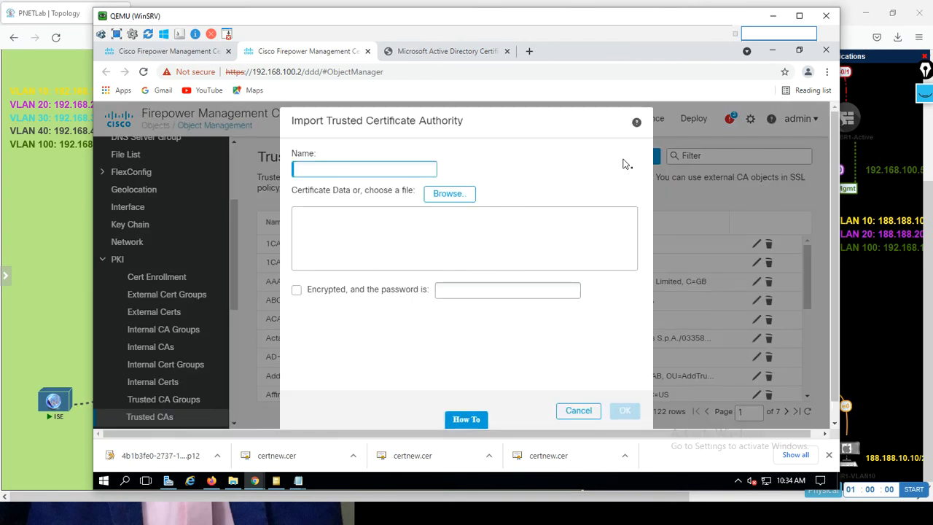
{"action": "left_click", "coordinate": [440, 196]}
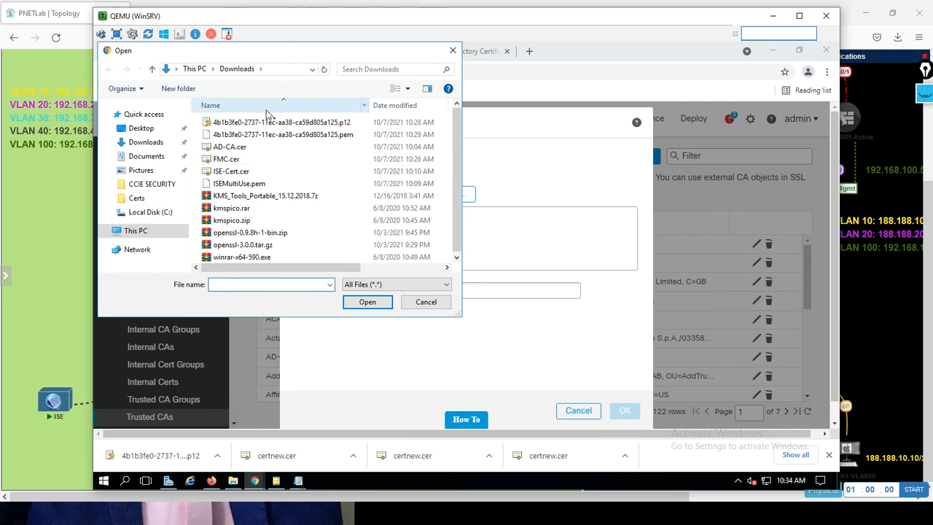
{"action": "left_click", "coordinate": [255, 148]}
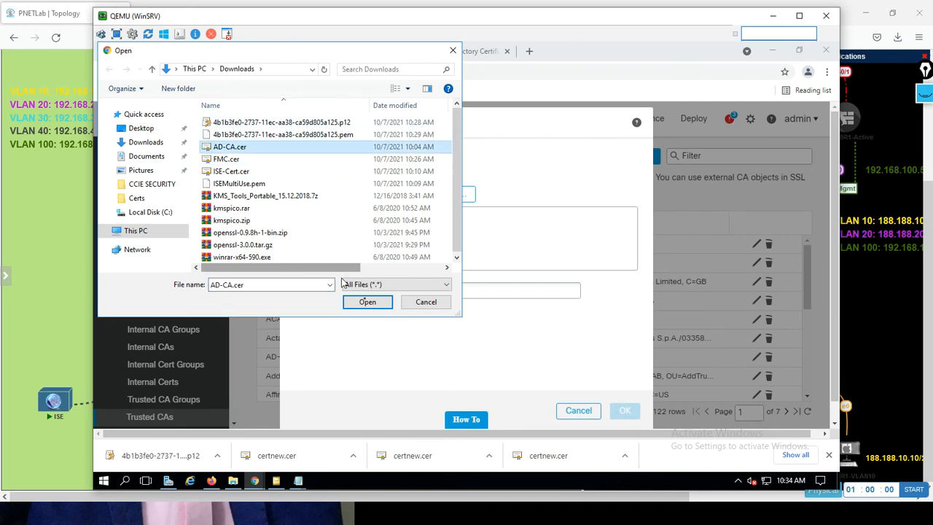
{"action": "left_click", "coordinate": [366, 301]}
{"action": "left_click", "coordinate": [307, 170]}
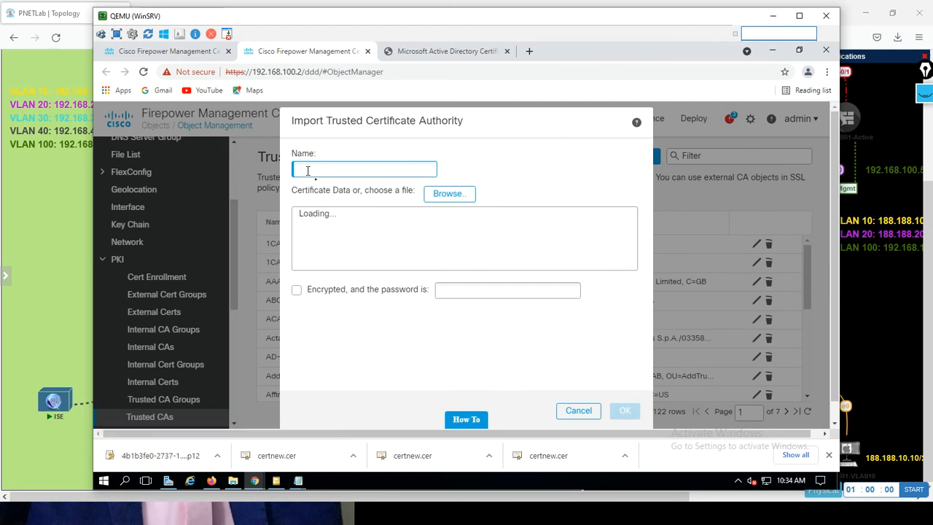
{"action": "type", "text": "AD-1989-----BEGIN CERTIFICATE-----"}
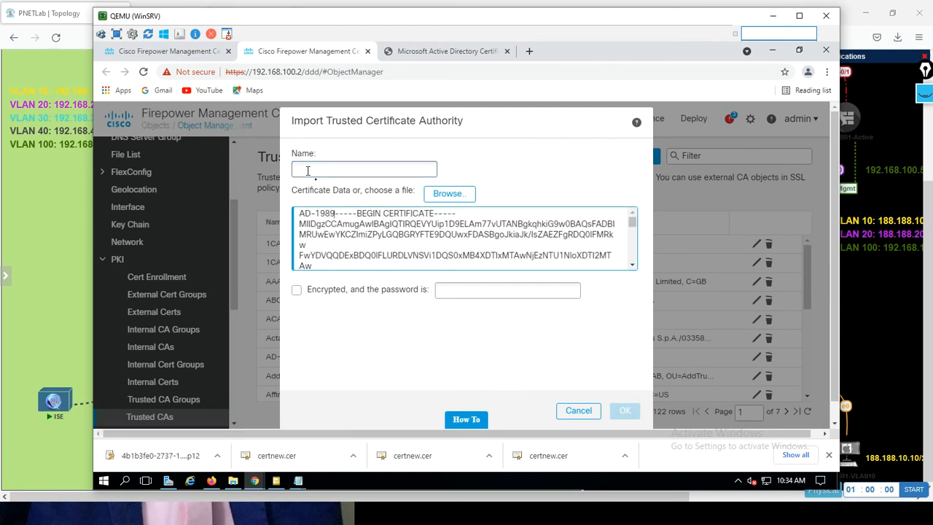
{"action": "key", "text": "BackSpace"}
{"action": "key", "text": "BackSpace"}
{"action": "key", "text": "BackSpace"}
{"action": "key", "text": "BackSpace"}
{"action": "key", "text": "BackSpace"}
{"action": "key", "text": "BackSpace"}
{"action": "key", "text": "BackSpace"}
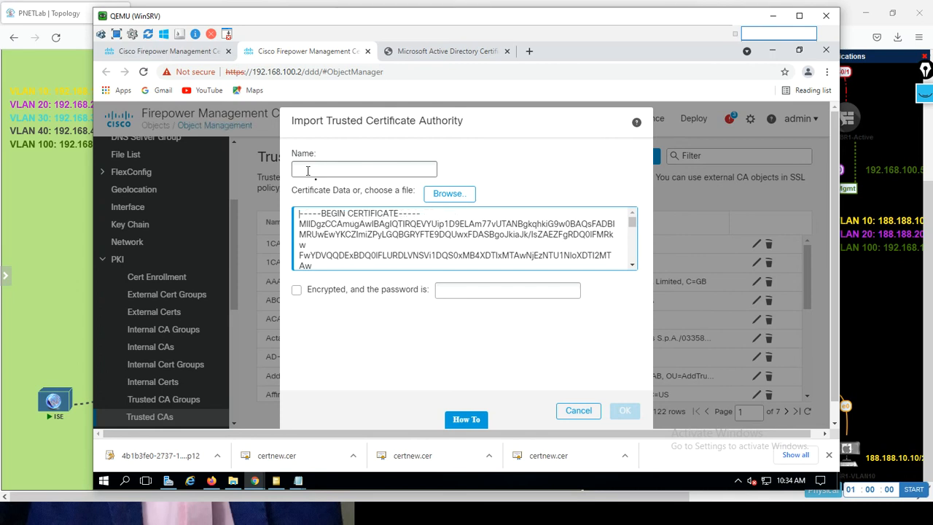
{"action": "left_click", "coordinate": [308, 171]}
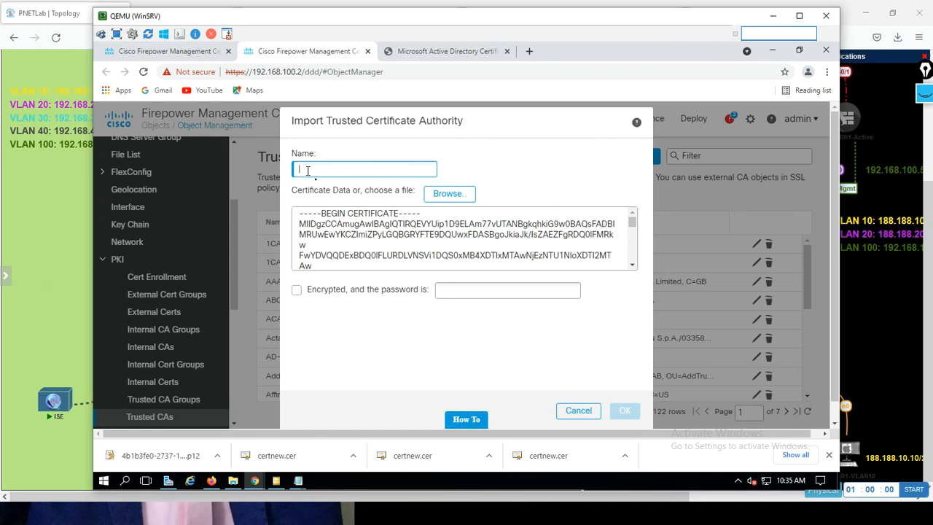
{"action": "type", "text": "AD-1989"}
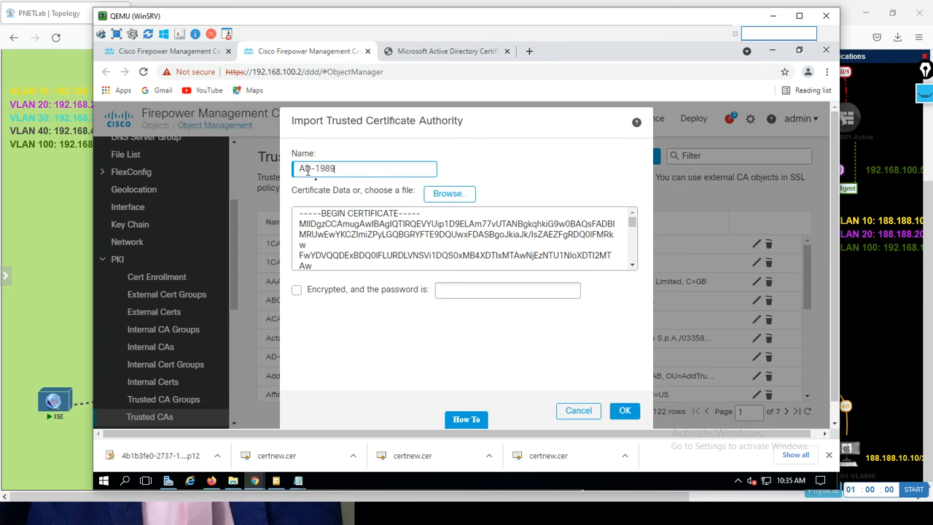
{"action": "left_click", "coordinate": [447, 194]}
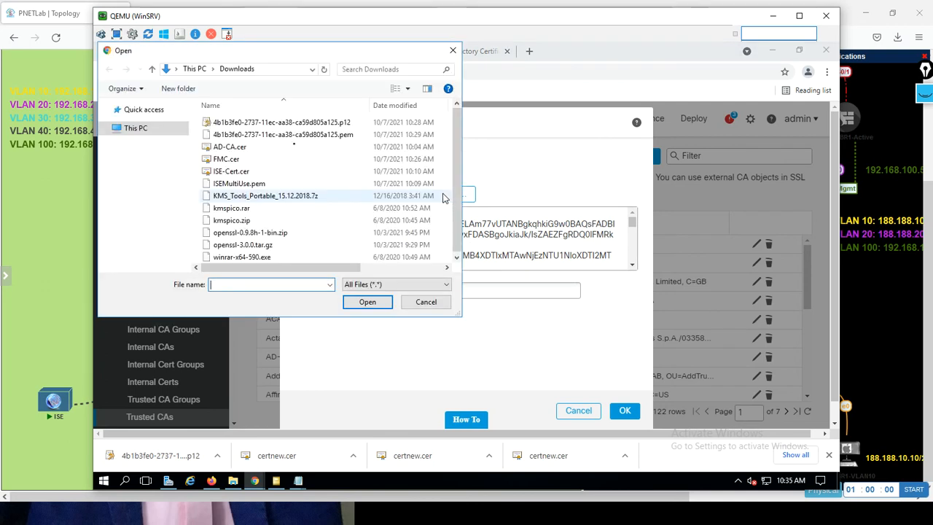
{"action": "double_click", "coordinate": [232, 147]}
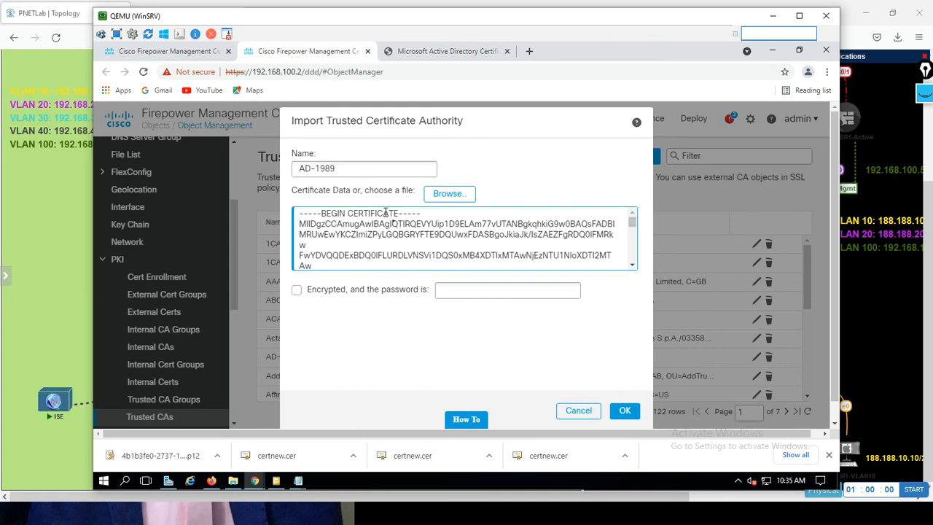
{"action": "left_click", "coordinate": [624, 411]}
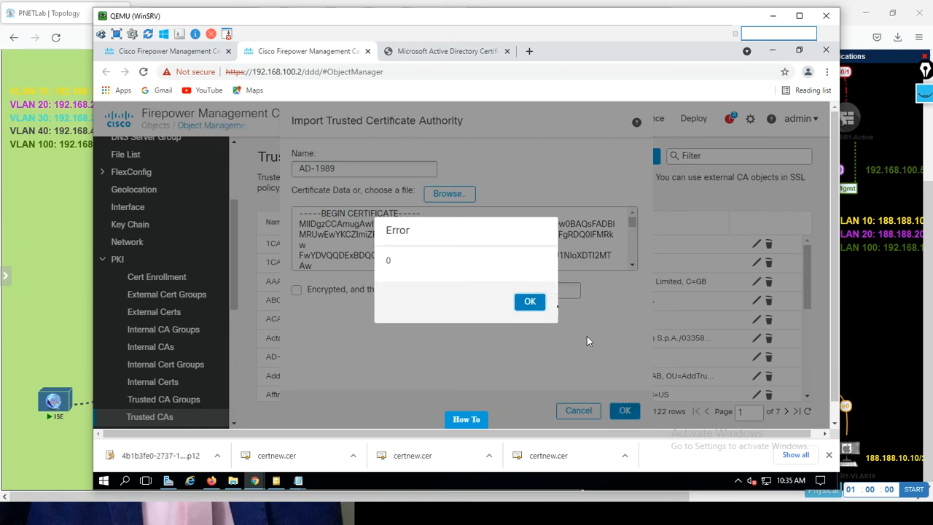
{"action": "left_click", "coordinate": [530, 303]}
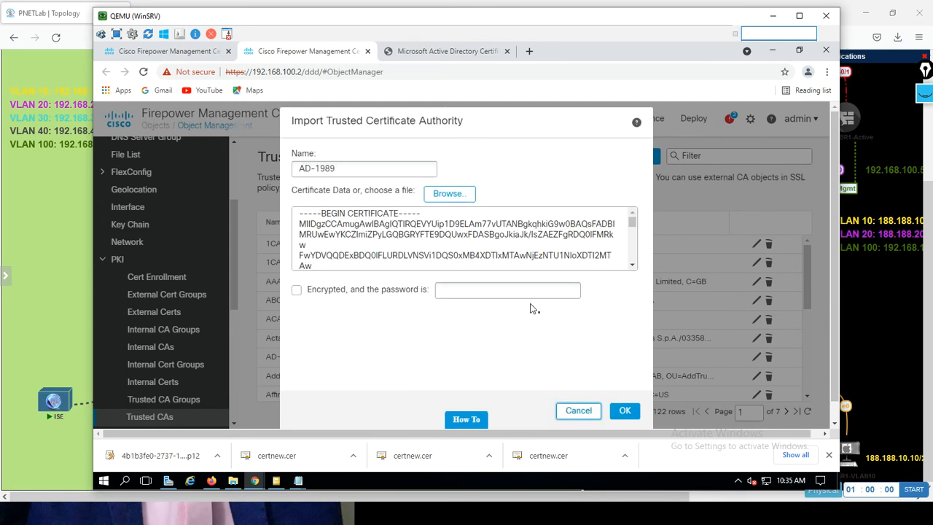
{"action": "left_click", "coordinate": [580, 411]}
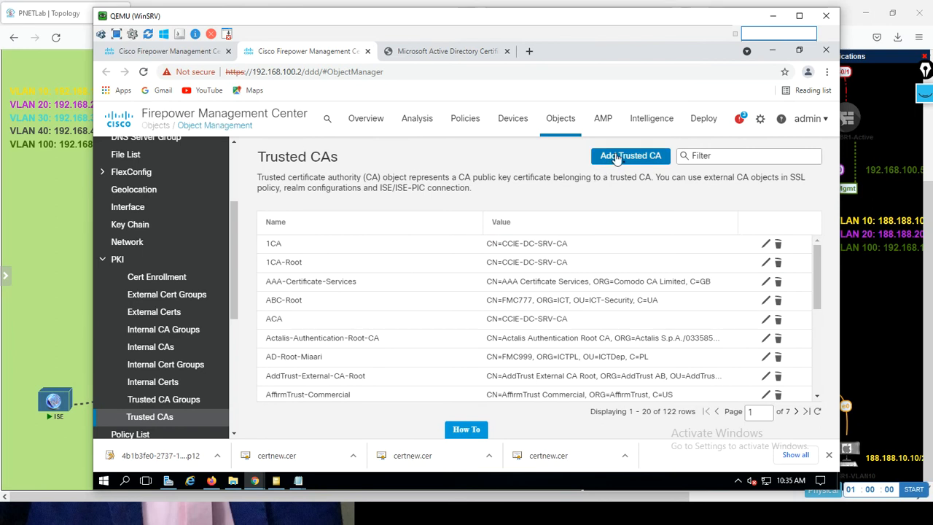
Try importing AD-CA.cer as trusted CA 'Ad-1989', then cancel after the duplicate-name error.
{"action": "left_click", "coordinate": [617, 158]}
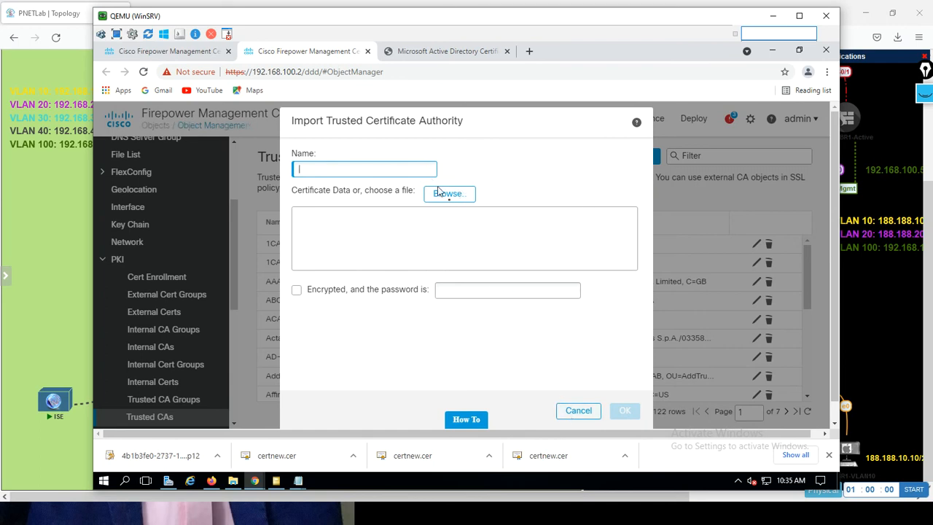
{"action": "type", "text": "Ad-1989"}
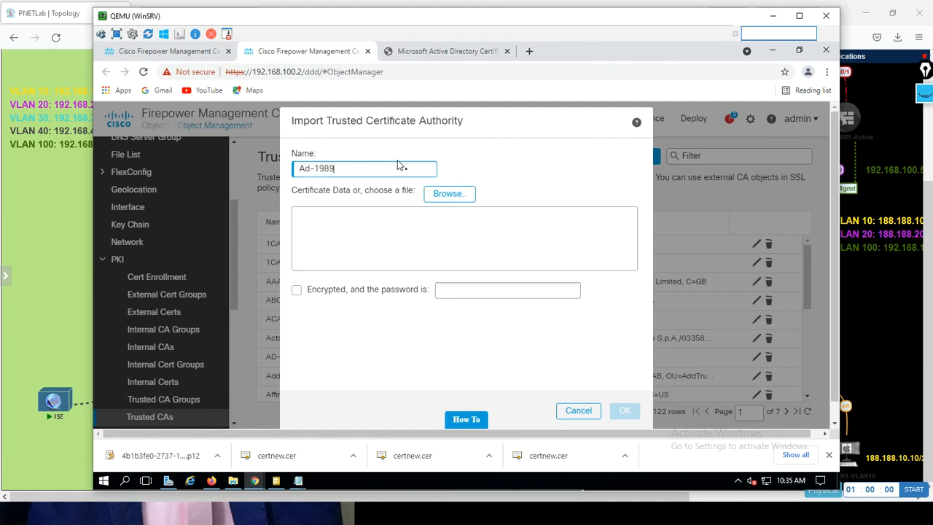
{"action": "left_click", "coordinate": [447, 196]}
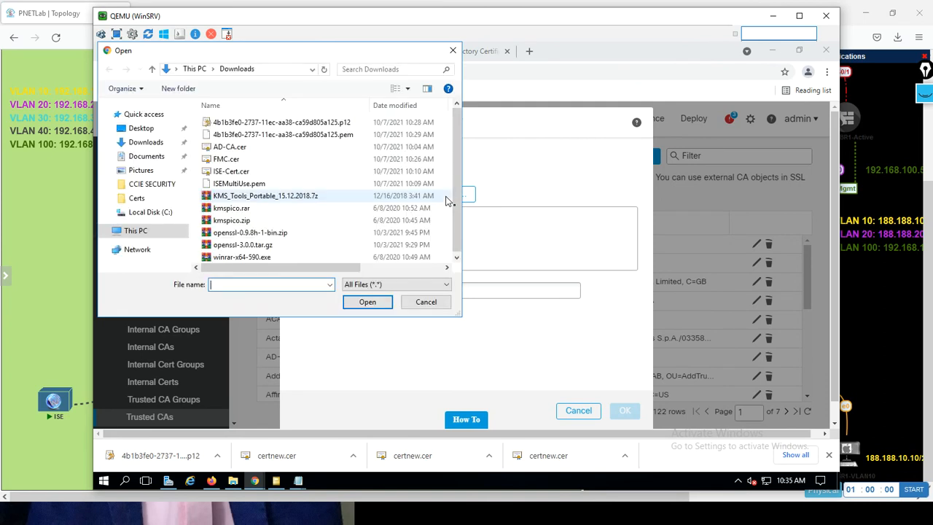
{"action": "double_click", "coordinate": [252, 149]}
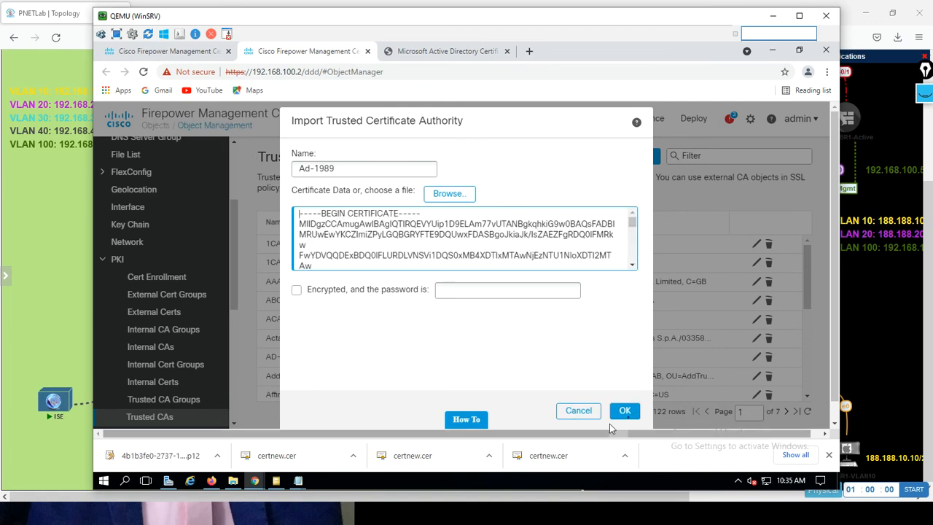
{"action": "left_click", "coordinate": [623, 412]}
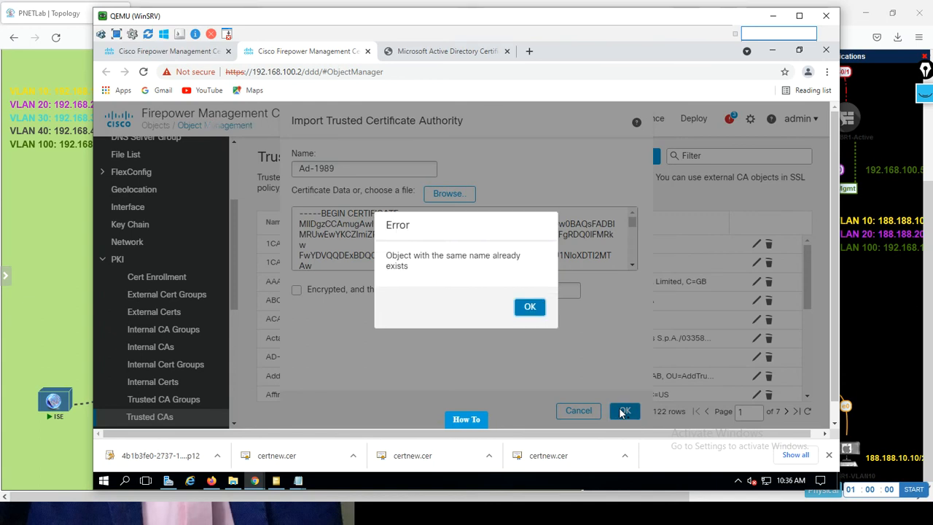
{"action": "left_click", "coordinate": [529, 308]}
{"action": "left_click", "coordinate": [578, 412]}
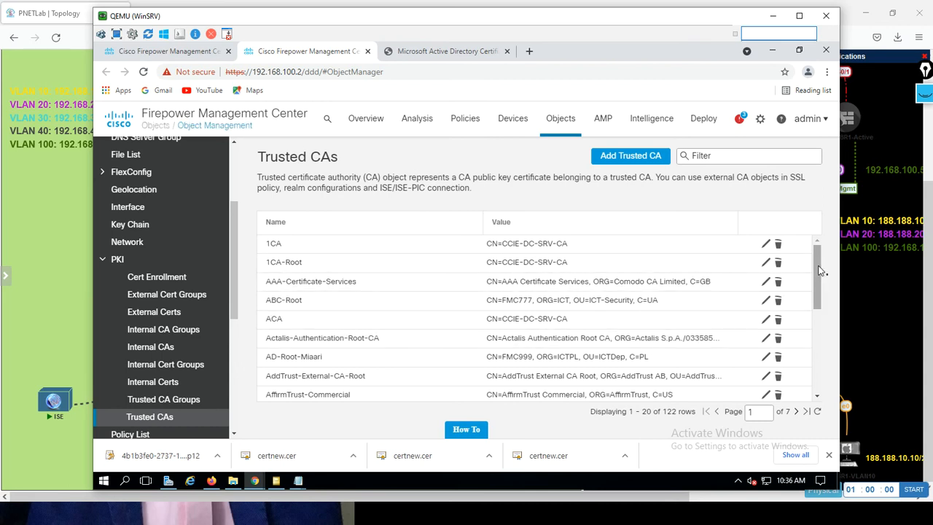
{"action": "left_click_drag", "start_coordinate": [821, 270], "coordinate": [816, 250]}
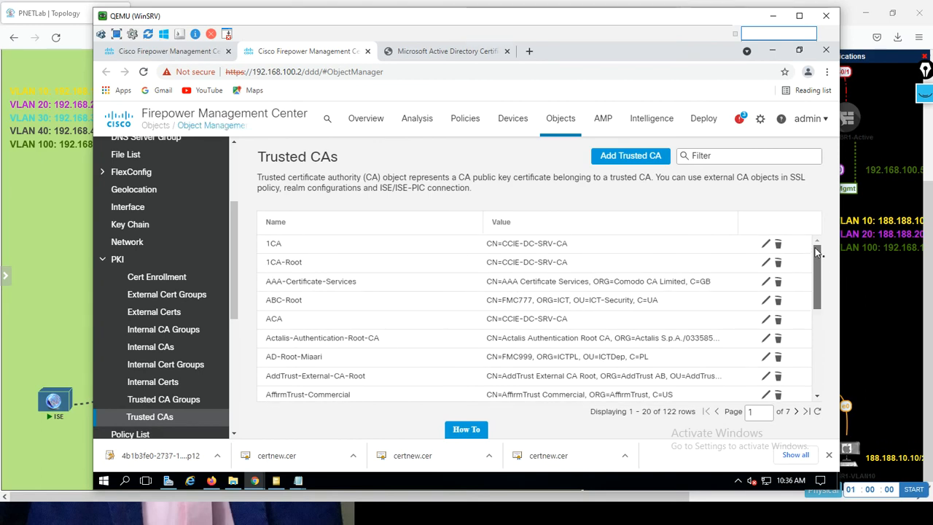
{"action": "left_click_drag", "start_coordinate": [815, 271], "coordinate": [796, 245]}
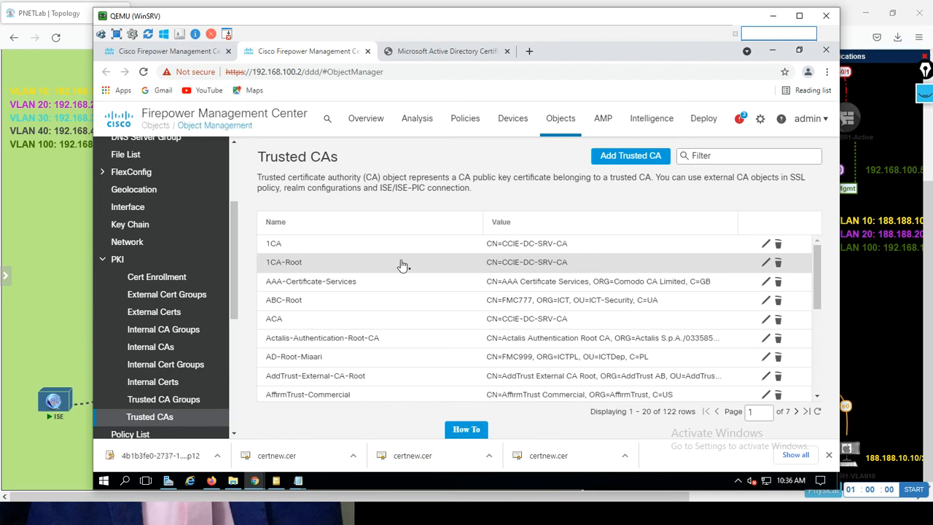
Set 1CA-Root as both the pxGrid Server CA and the MNT Server CA.
{"action": "left_click", "coordinate": [175, 52]}
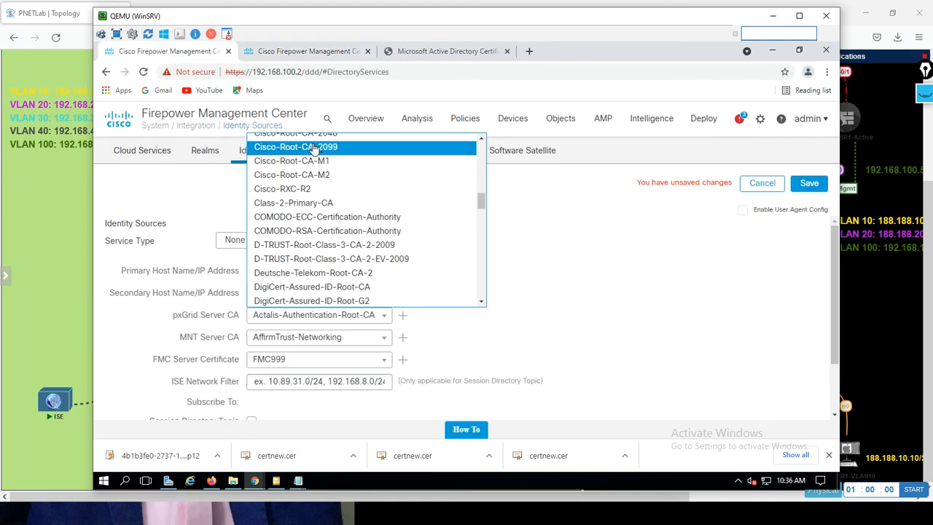
{"action": "left_click_drag", "start_coordinate": [481, 198], "coordinate": [481, 140]}
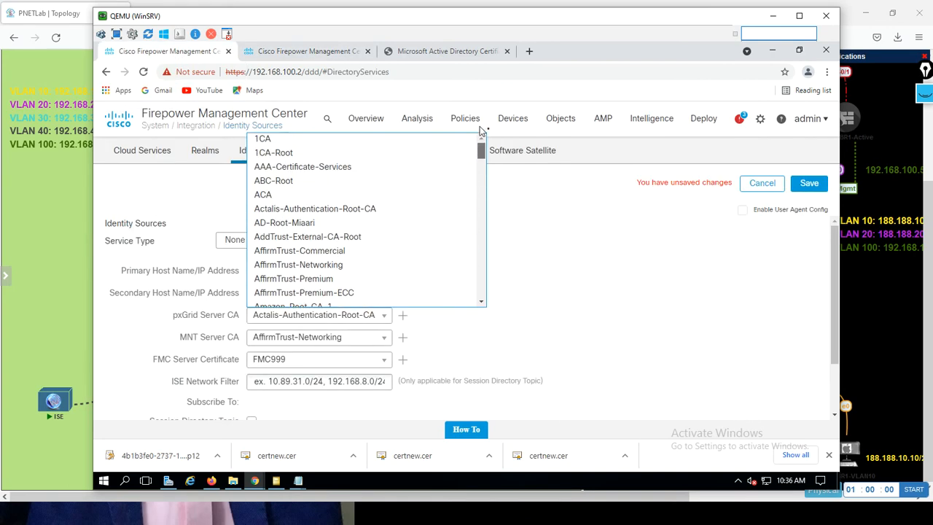
{"action": "left_click", "coordinate": [295, 154]}
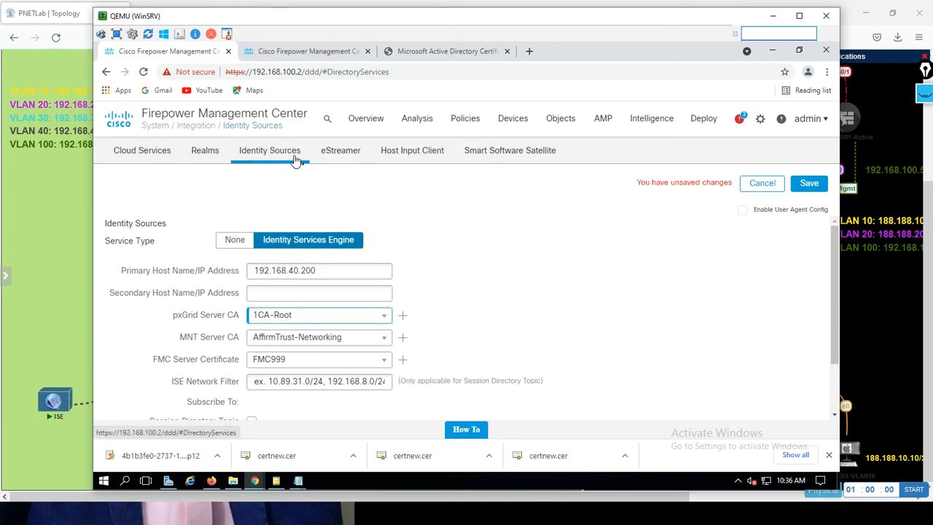
{"action": "left_click", "coordinate": [381, 339]}
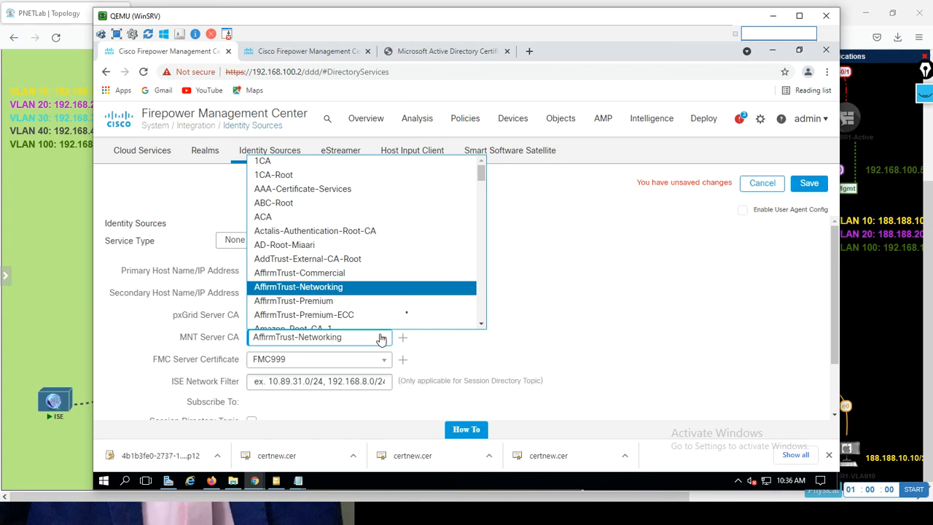
{"action": "left_click_drag", "start_coordinate": [481, 175], "coordinate": [458, 326]}
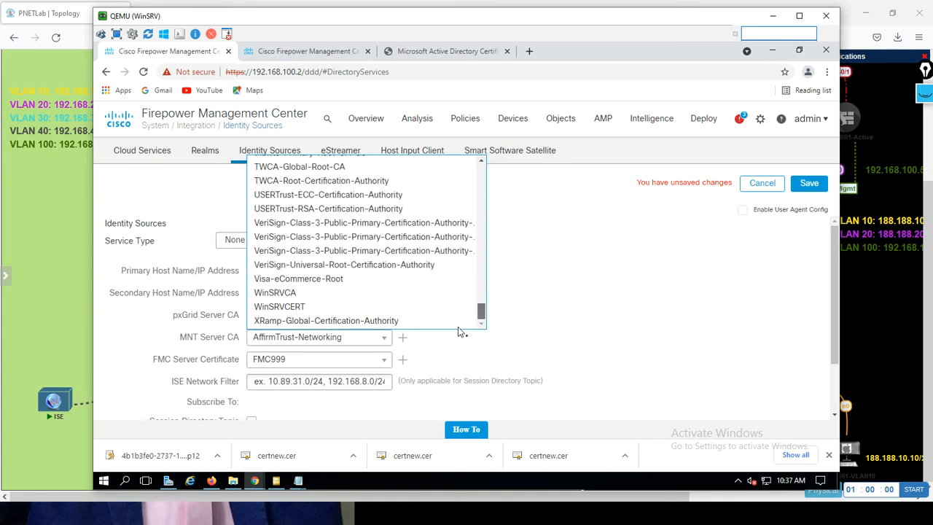
{"action": "left_click", "coordinate": [464, 359]}
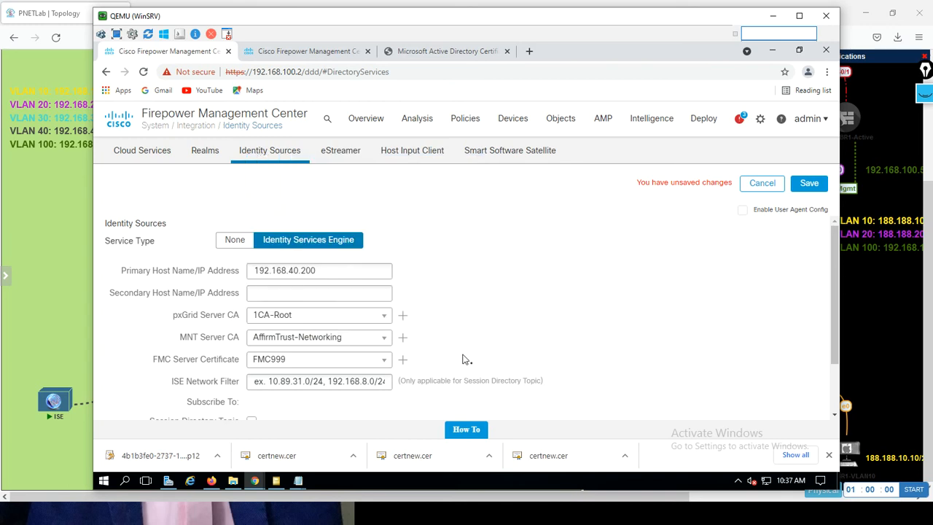
{"action": "left_click", "coordinate": [350, 338]}
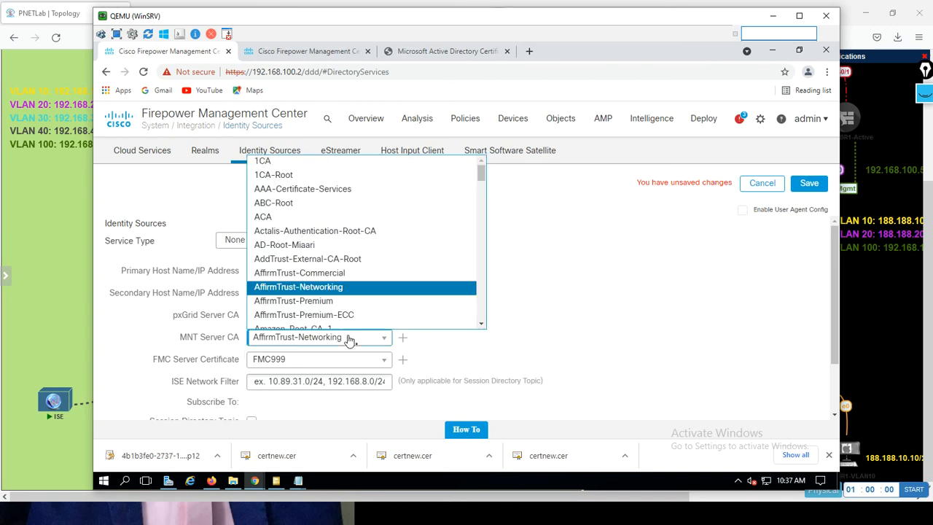
{"action": "left_click", "coordinate": [299, 176]}
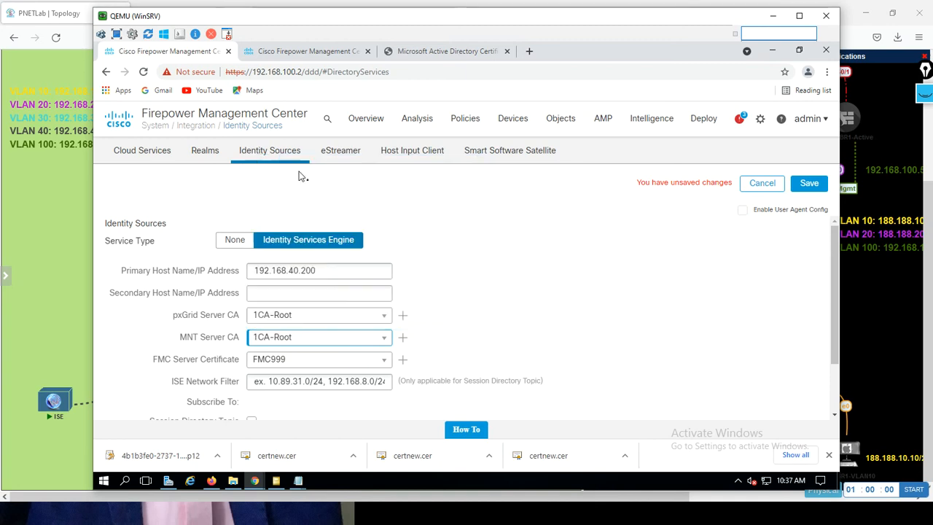
Choose FMC-ISE-Cert as the FMC Server Certificate.
{"action": "left_click", "coordinate": [349, 362]}
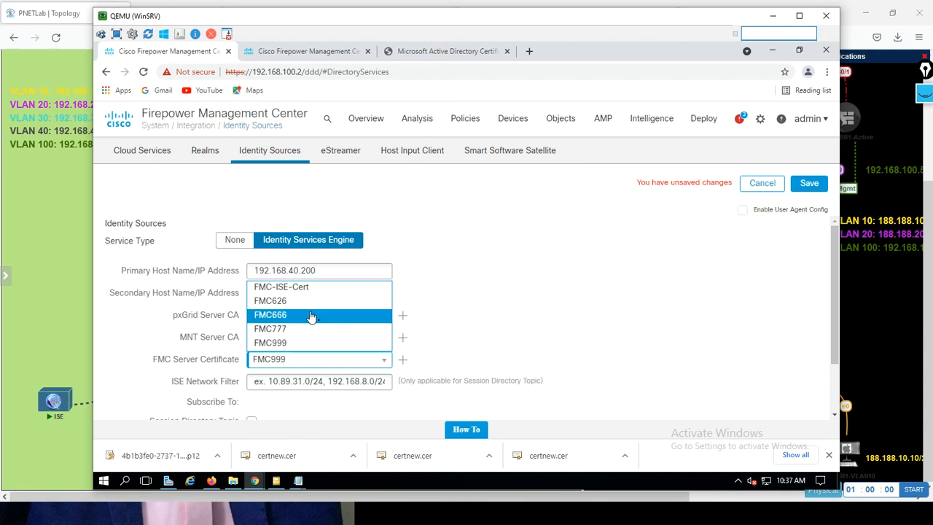
{"action": "key", "text": "Up"}
{"action": "key", "text": "Up"}
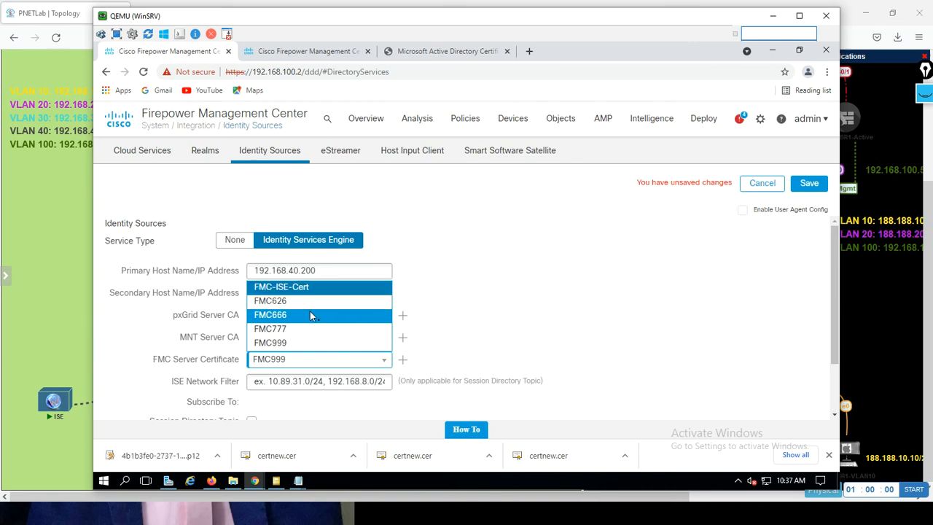
{"action": "key", "text": "Down"}
{"action": "key", "text": "Down"}
{"action": "key", "text": "Down"}
{"action": "key", "text": "Down"}
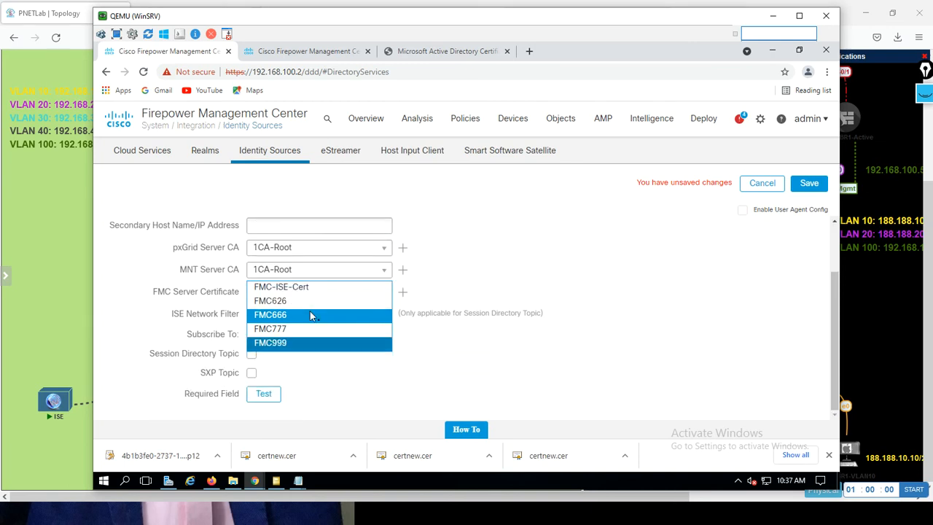
{"action": "key", "text": "Up"}
{"action": "key", "text": "Up"}
{"action": "key", "text": "Up"}
{"action": "key", "text": "Up"}
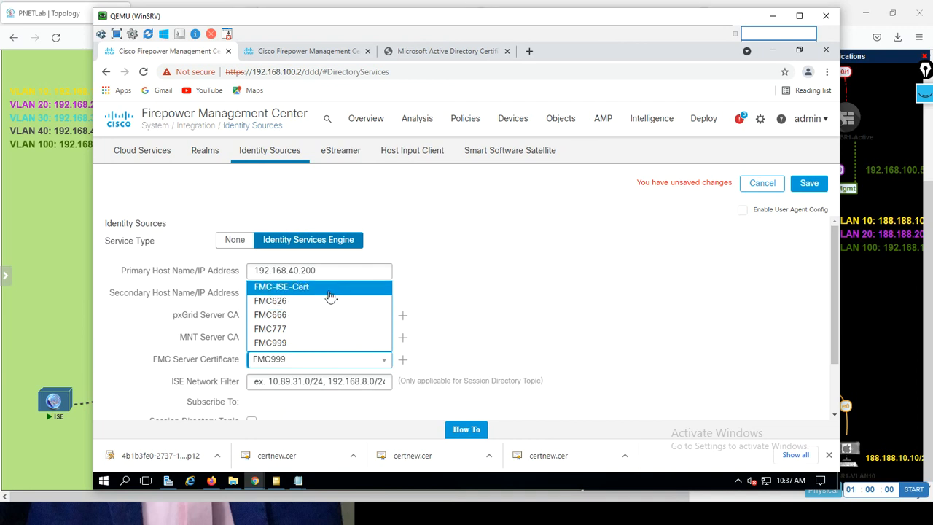
{"action": "left_click", "coordinate": [330, 288]}
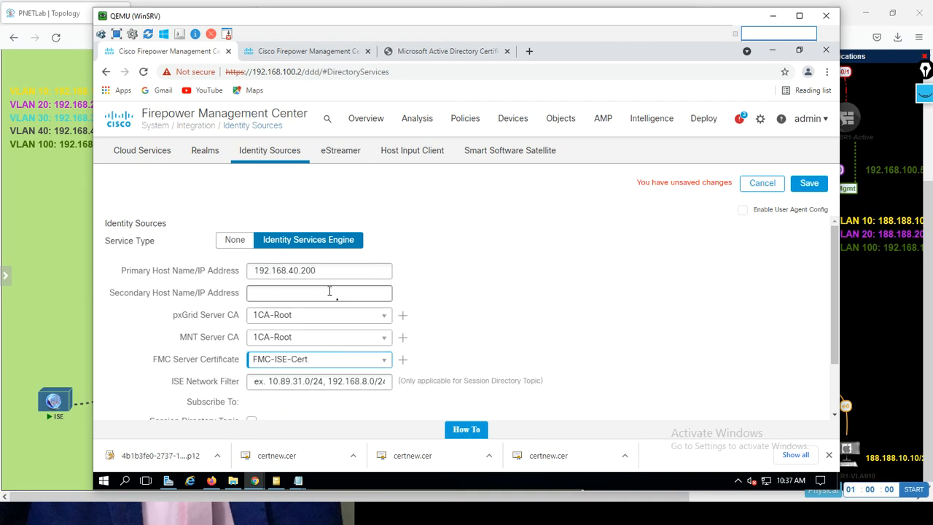
{"action": "left_click", "coordinate": [308, 52]}
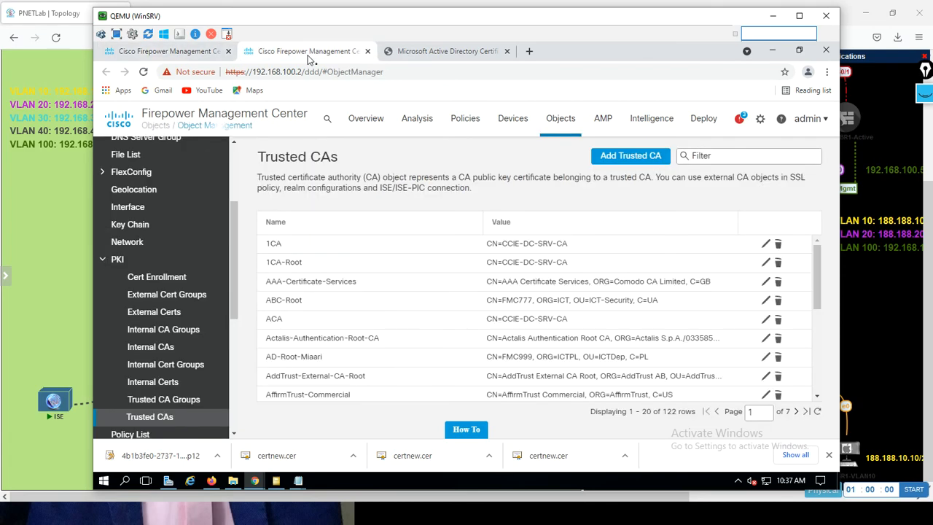
{"action": "left_click", "coordinate": [175, 353]}
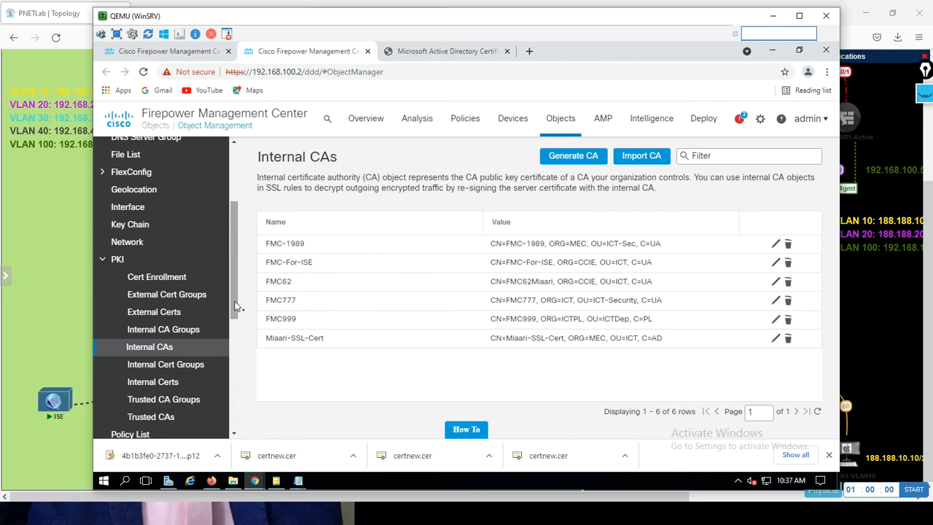
{"action": "left_click_drag", "start_coordinate": [236, 306], "coordinate": [233, 312]}
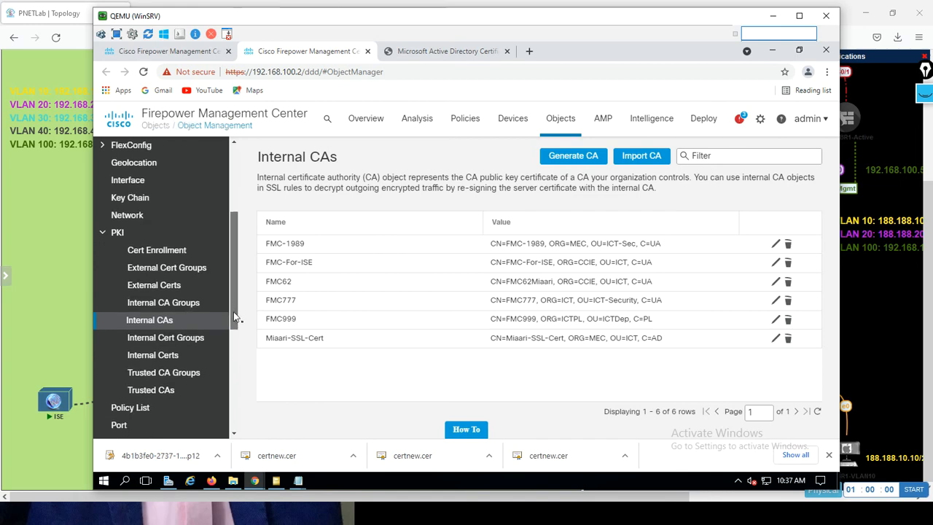
{"action": "left_click", "coordinate": [167, 355]}
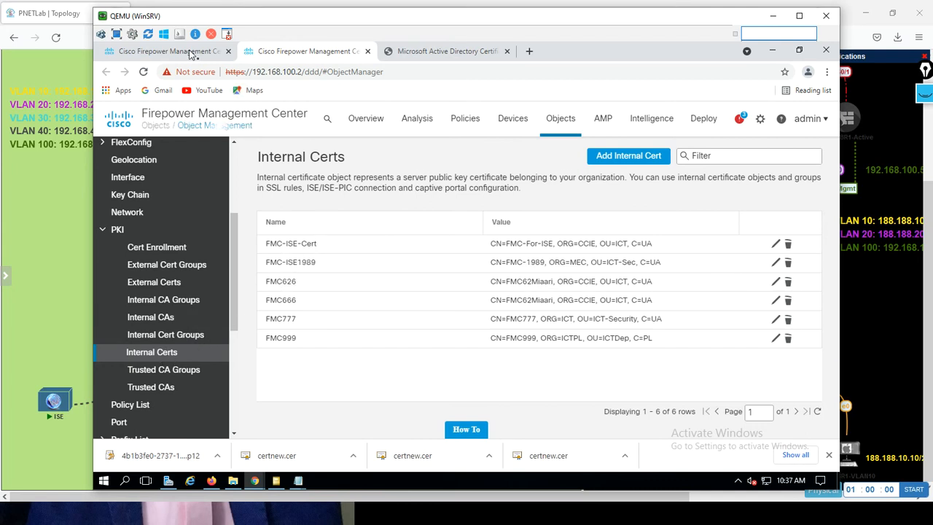
{"action": "left_click", "coordinate": [192, 51]}
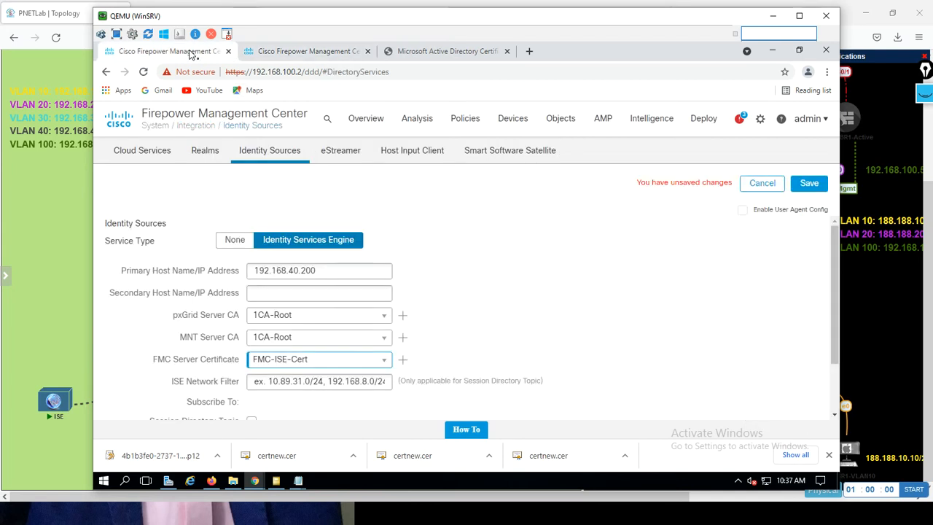
{"action": "left_click", "coordinate": [358, 367]}
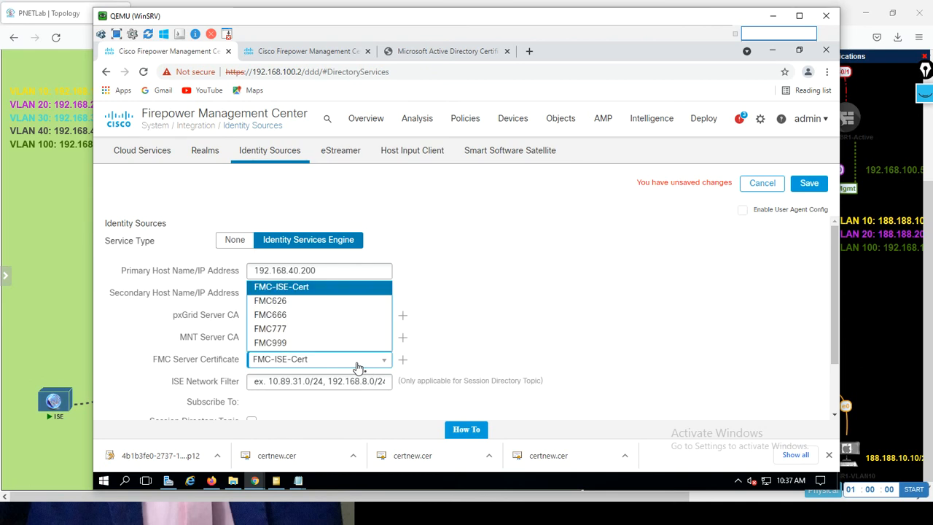
{"action": "scroll", "coordinate": [358, 368], "scroll_direction": "down", "scroll_amount": 4}
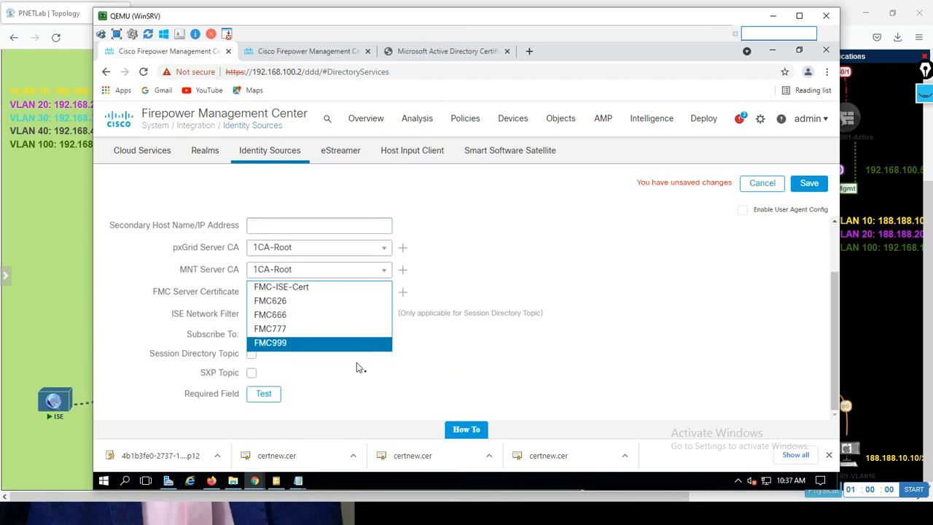
{"action": "scroll", "coordinate": [357, 366], "scroll_direction": "up", "scroll_amount": 4}
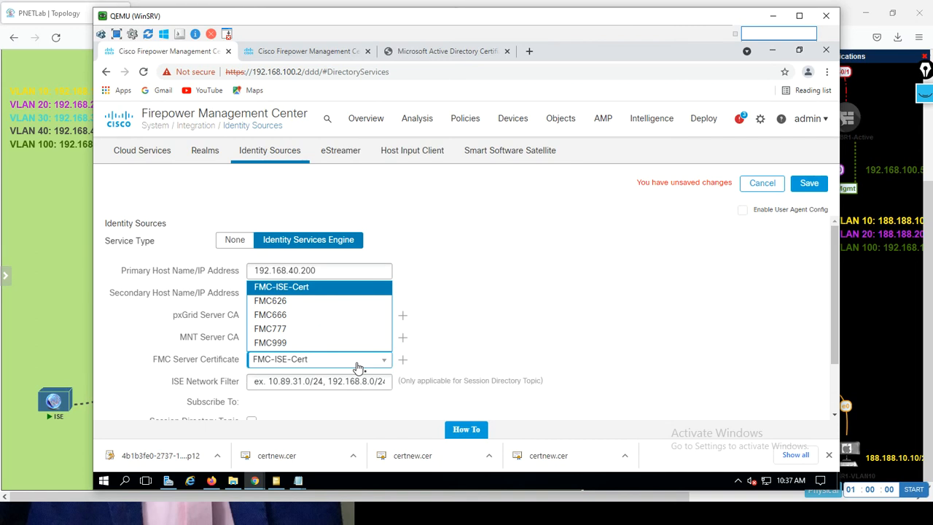
{"action": "scroll", "coordinate": [358, 366], "scroll_direction": "down", "scroll_amount": 4}
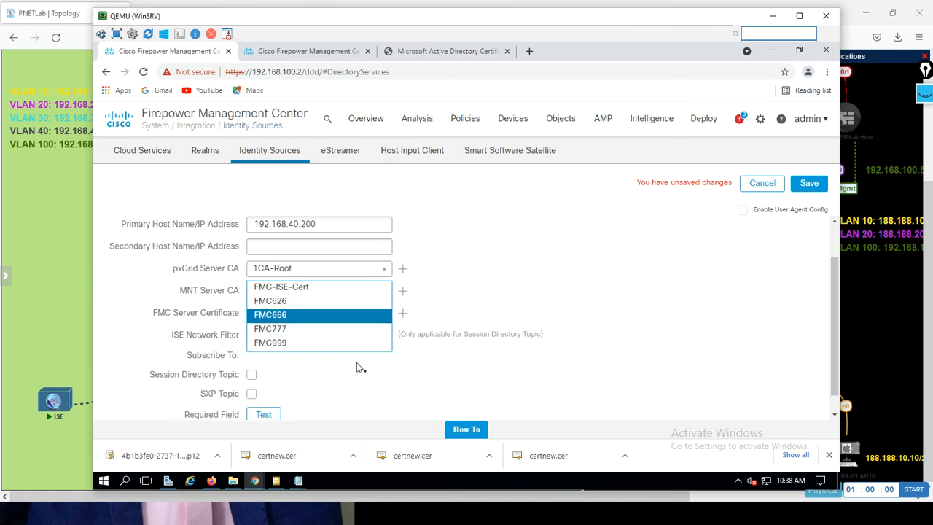
{"action": "left_click", "coordinate": [517, 260]}
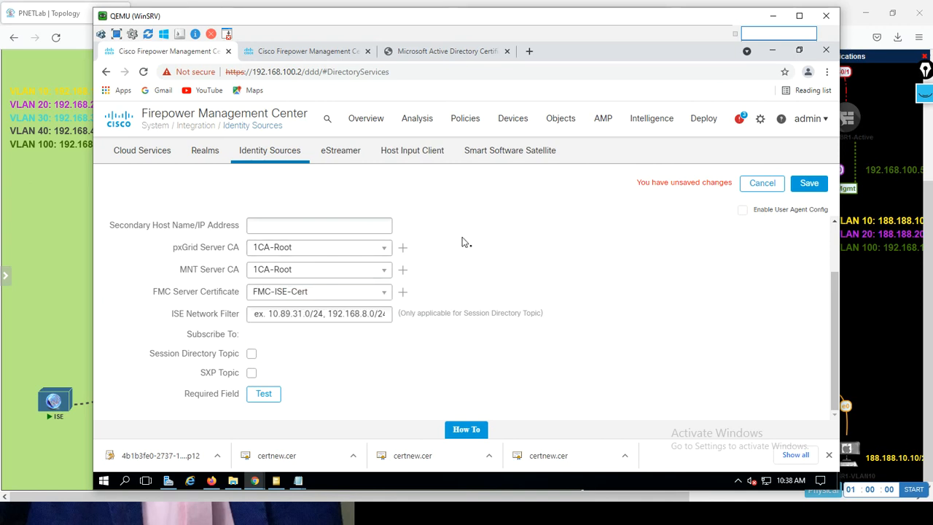
{"action": "left_click", "coordinate": [370, 294]}
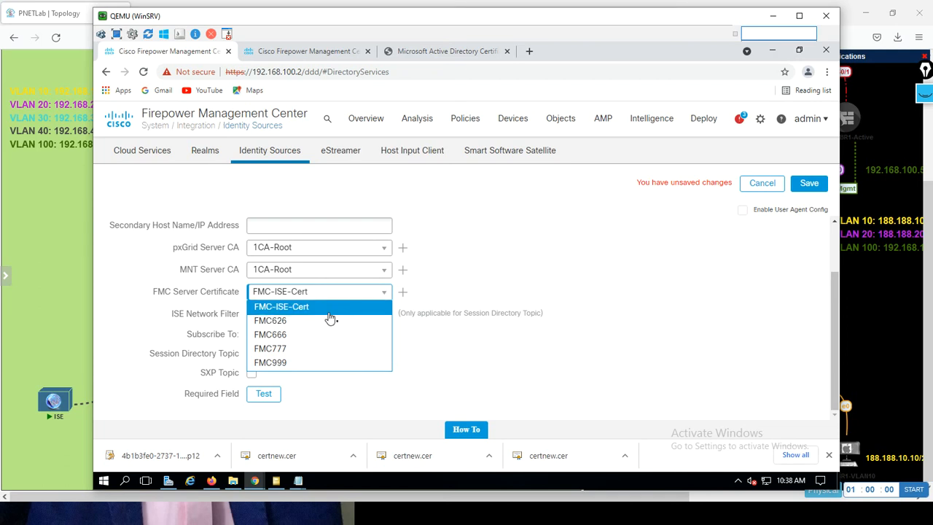
{"action": "left_click", "coordinate": [444, 255]}
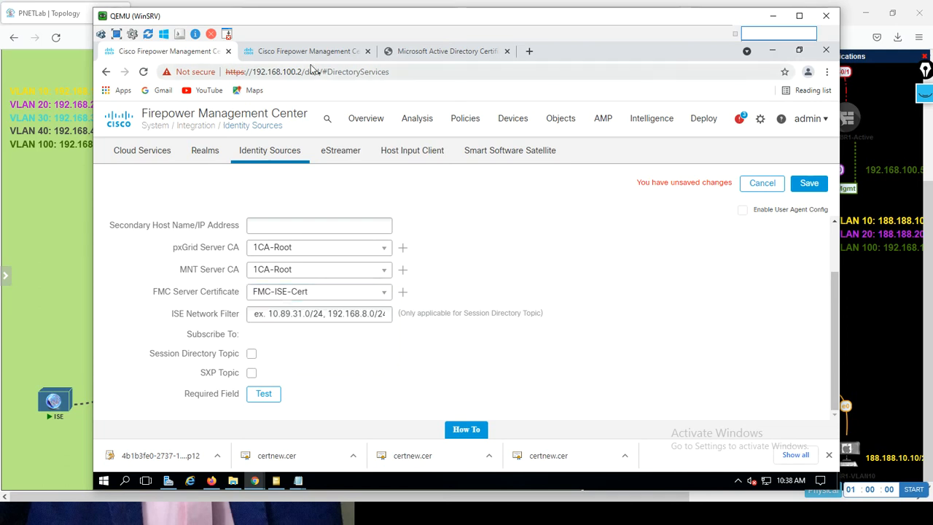
Delete the FMC-ISE-Cert and FMC777 internal certificates; FMC999 is refused as in use by ISE.
{"action": "left_click", "coordinate": [292, 51]}
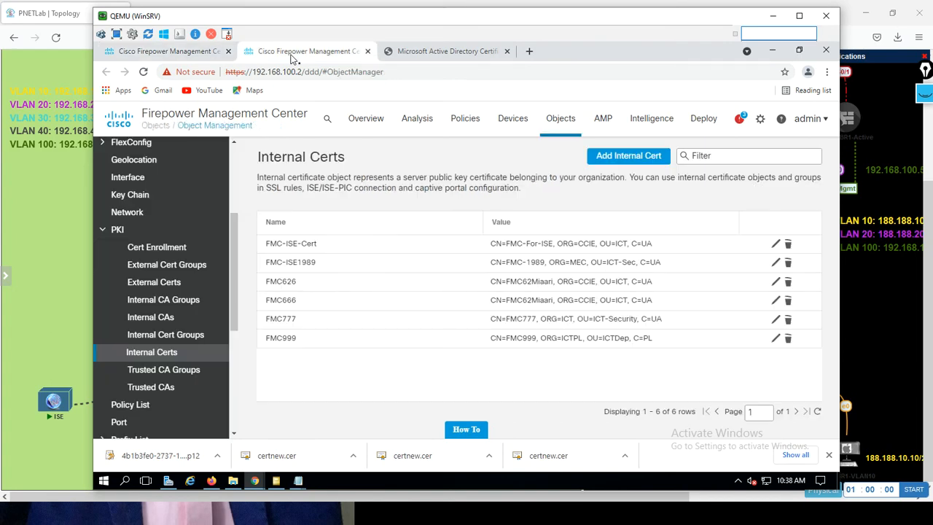
{"action": "left_click", "coordinate": [788, 245]}
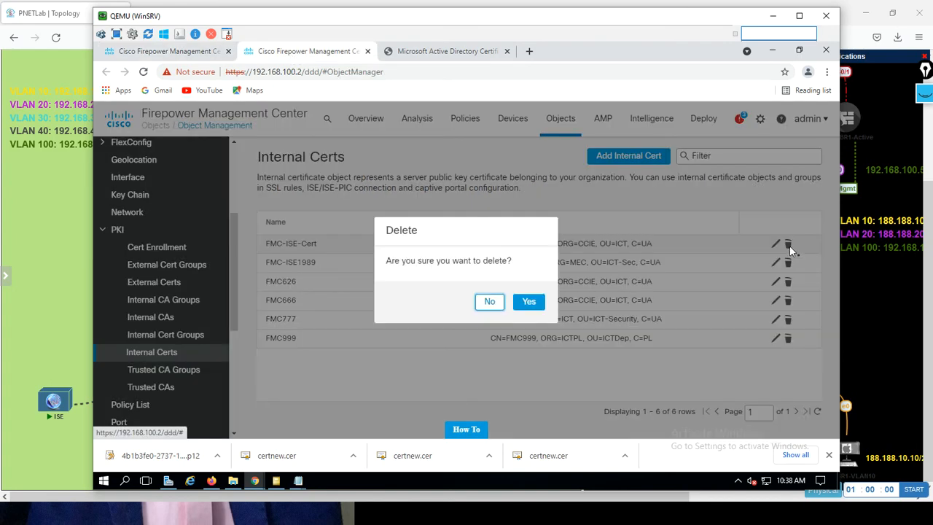
{"action": "left_click", "coordinate": [526, 301]}
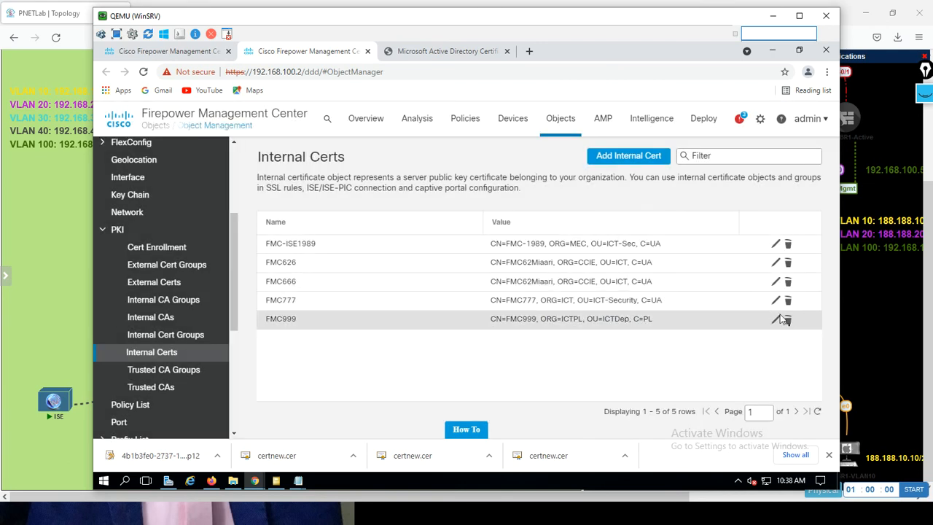
{"action": "left_click", "coordinate": [788, 320]}
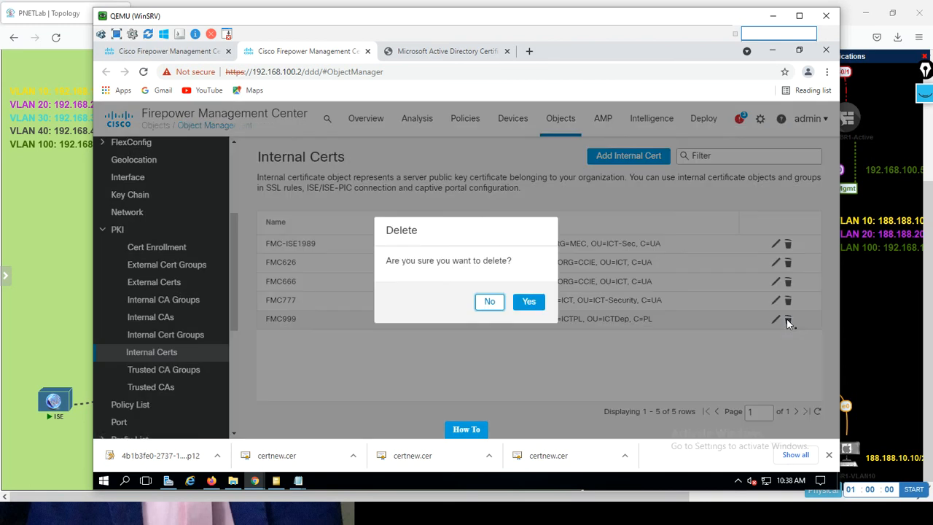
{"action": "left_click", "coordinate": [534, 309]}
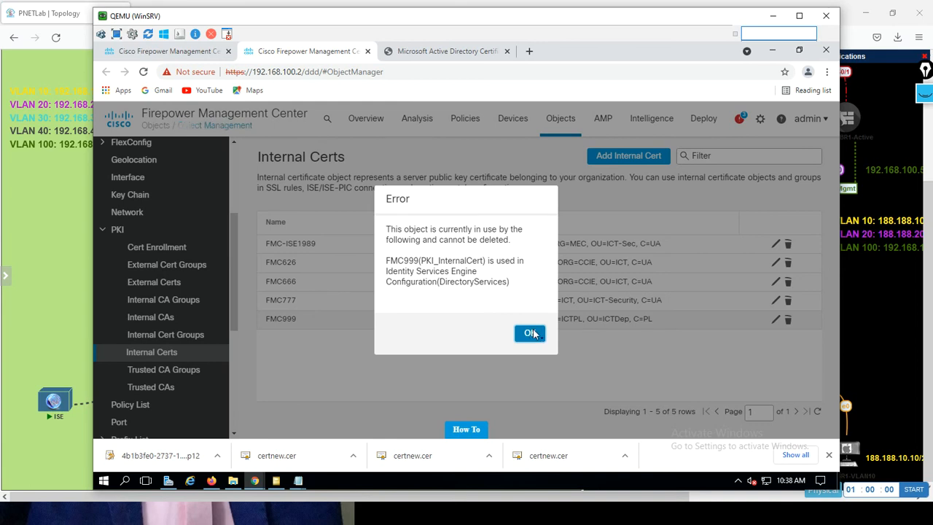
{"action": "left_click", "coordinate": [531, 333]}
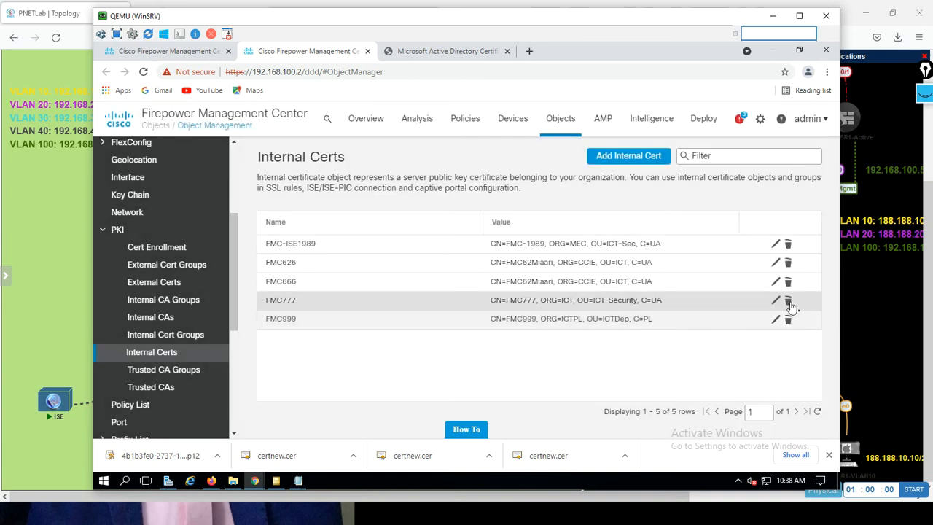
{"action": "left_click", "coordinate": [789, 303]}
{"action": "left_click", "coordinate": [530, 305]}
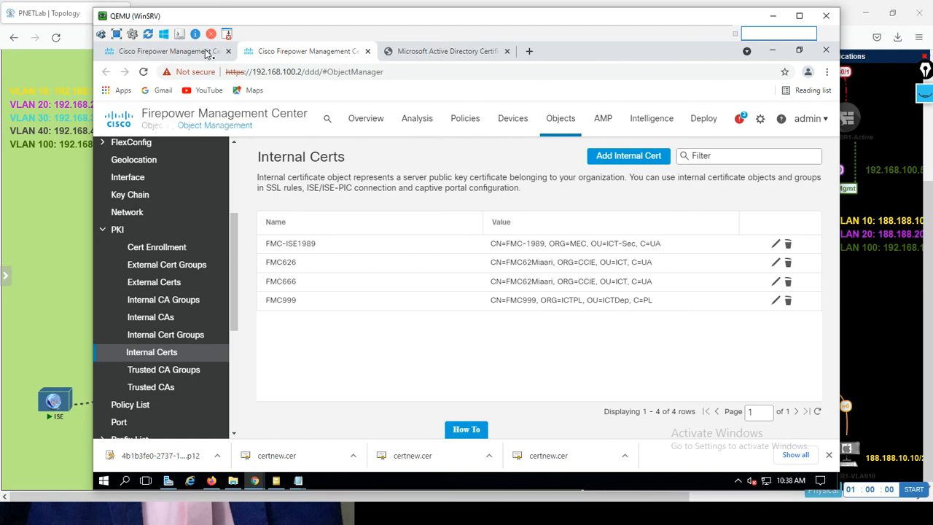
{"action": "left_click", "coordinate": [206, 51]}
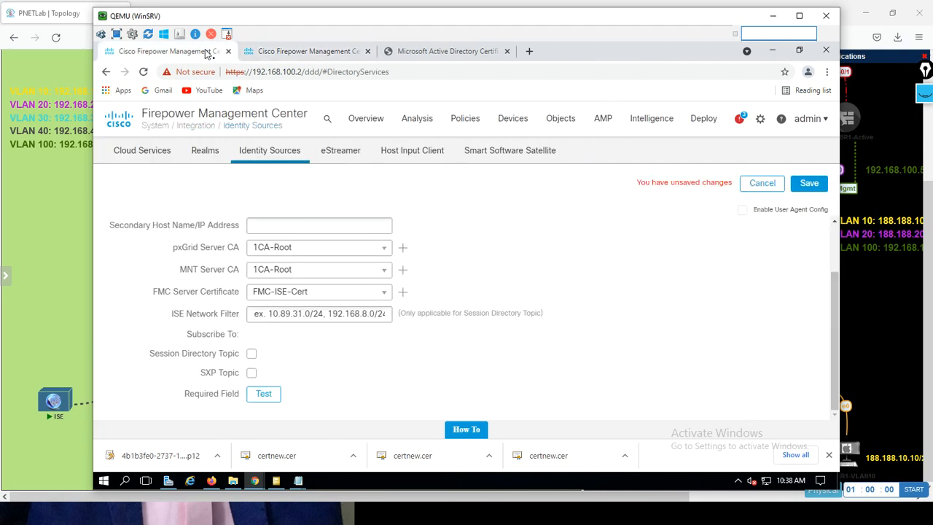
Review the FMC Server Certificate choices, leaving FMC-ISE1989 selected.
{"action": "left_click", "coordinate": [371, 291]}
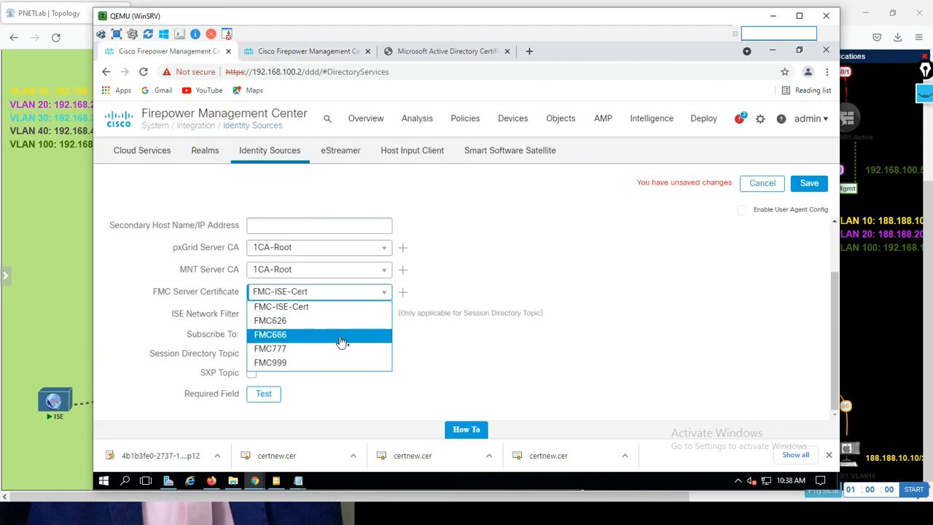
{"action": "key", "text": "Down"}
{"action": "key", "text": "Down"}
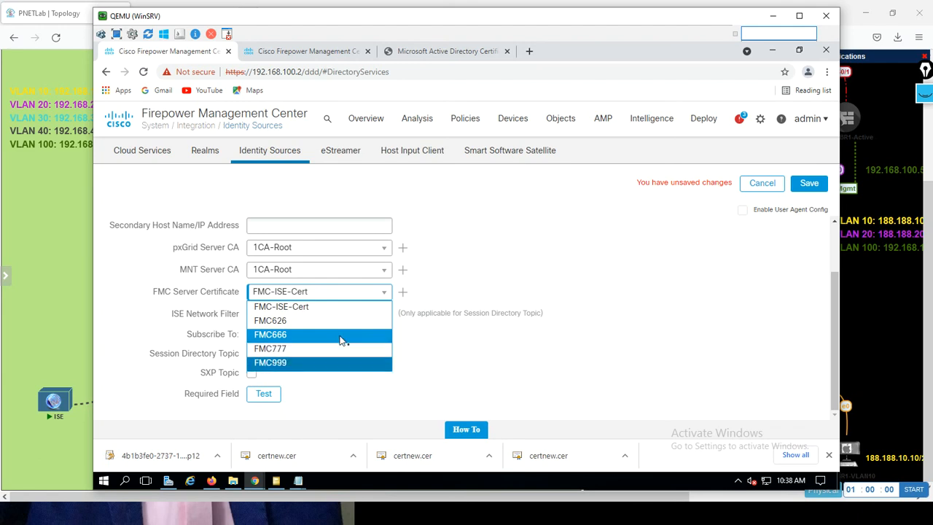
{"action": "key", "text": "Up"}
{"action": "key", "text": "Up"}
{"action": "key", "text": "Up"}
{"action": "key", "text": "Up"}
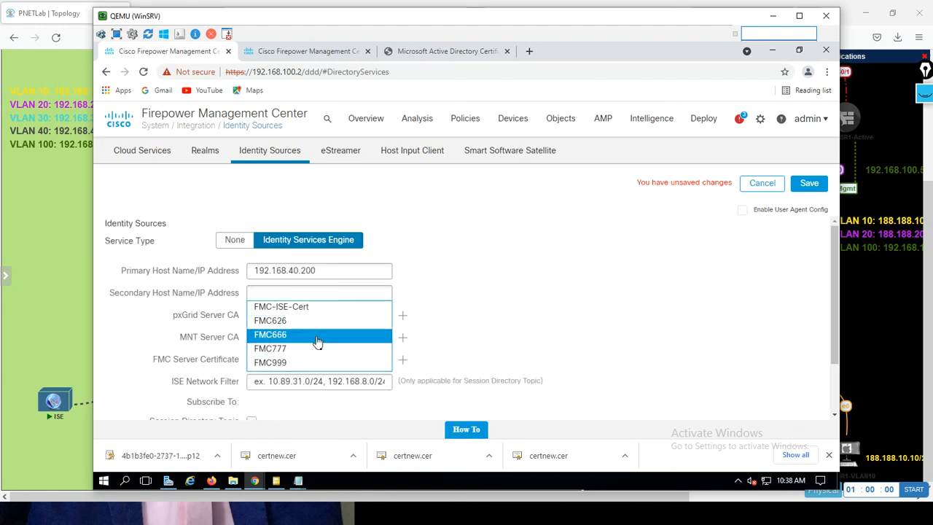
{"action": "left_click", "coordinate": [484, 274]}
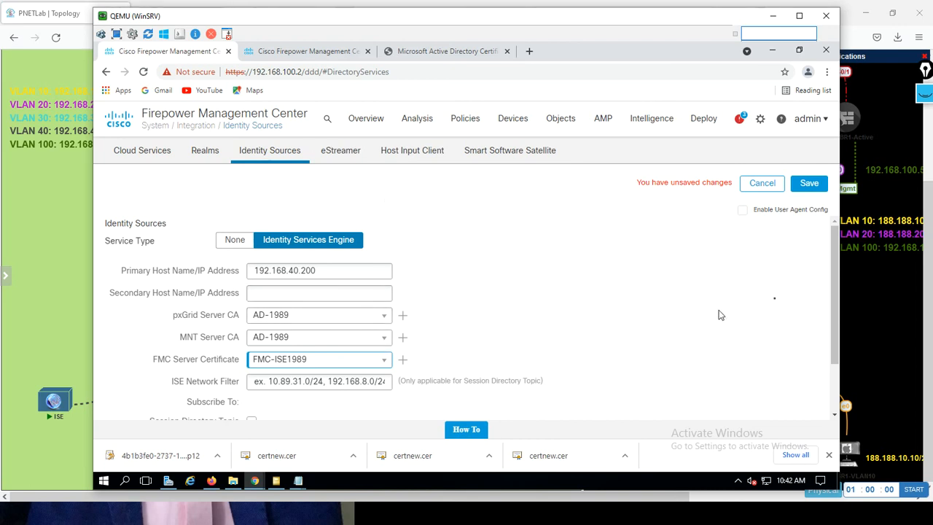
Subscribe to the Session Directory topic and run the ISE connection test.
{"action": "left_click_drag", "start_coordinate": [831, 272], "coordinate": [824, 319]}
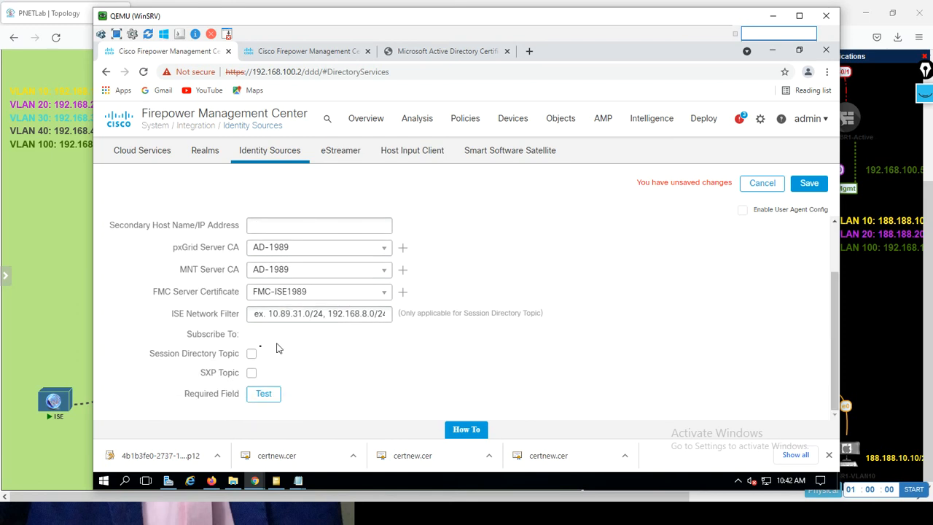
{"action": "left_click", "coordinate": [251, 353]}
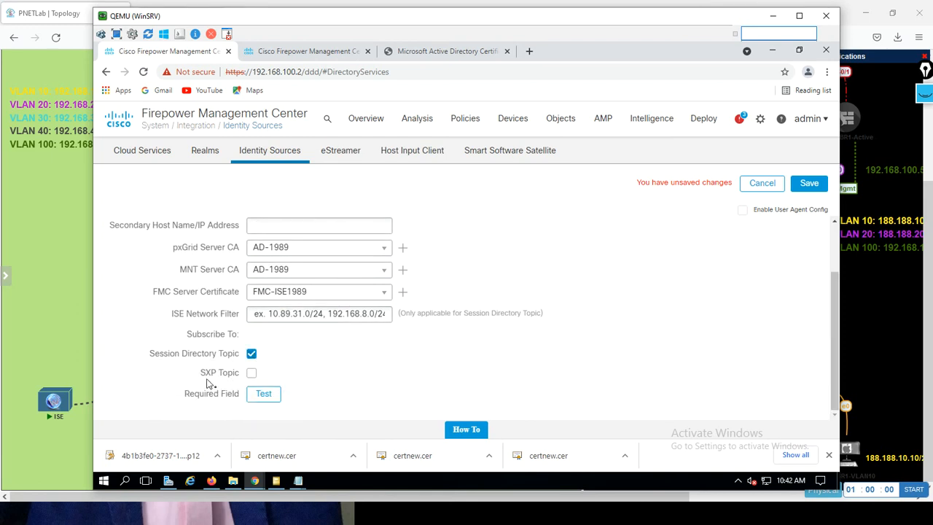
{"action": "left_click", "coordinate": [268, 394]}
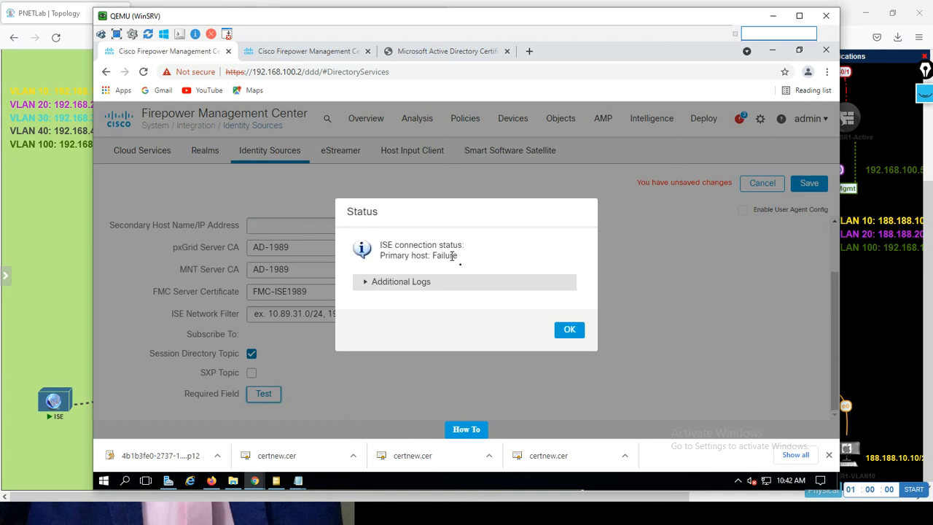
Expand Additional Logs and read through the Primary host failure details.
{"action": "left_click", "coordinate": [368, 288]}
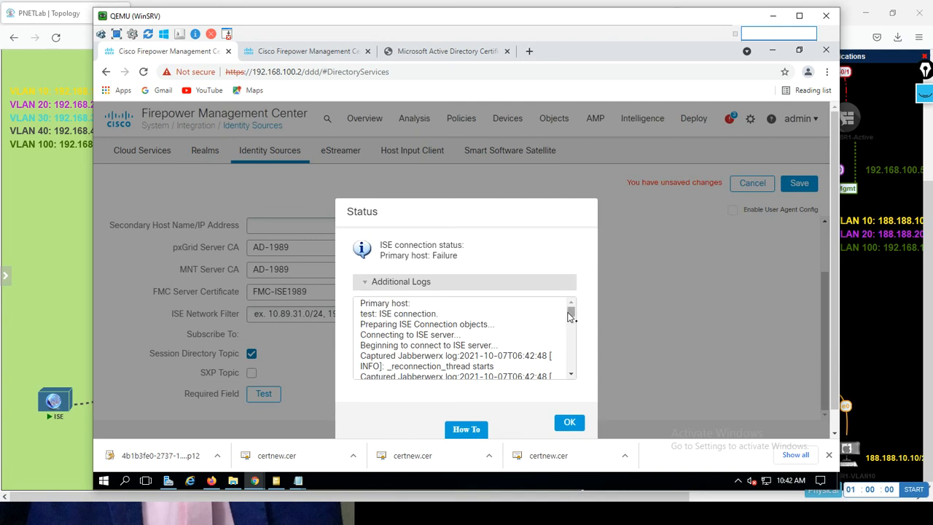
{"action": "scroll", "coordinate": [571, 316], "scroll_direction": "down", "scroll_amount": 1}
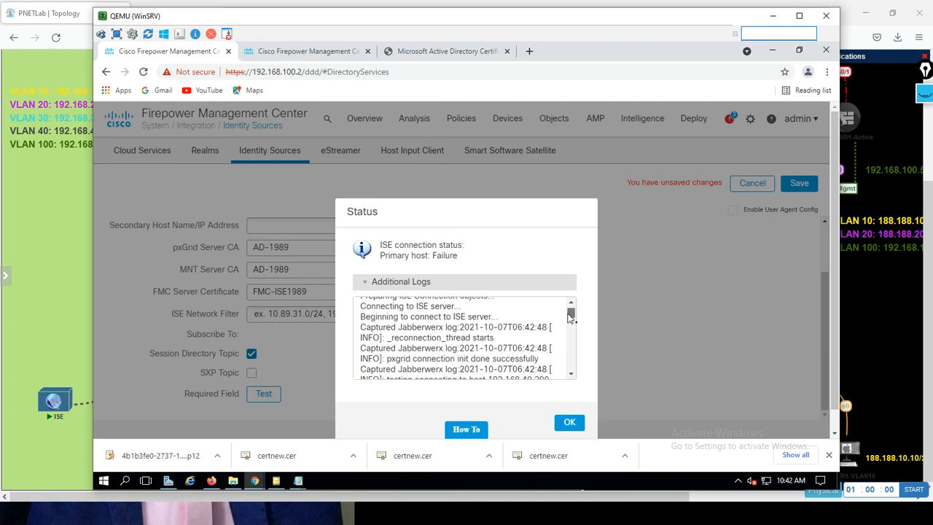
{"action": "scroll", "coordinate": [571, 317], "scroll_direction": "down", "scroll_amount": 2}
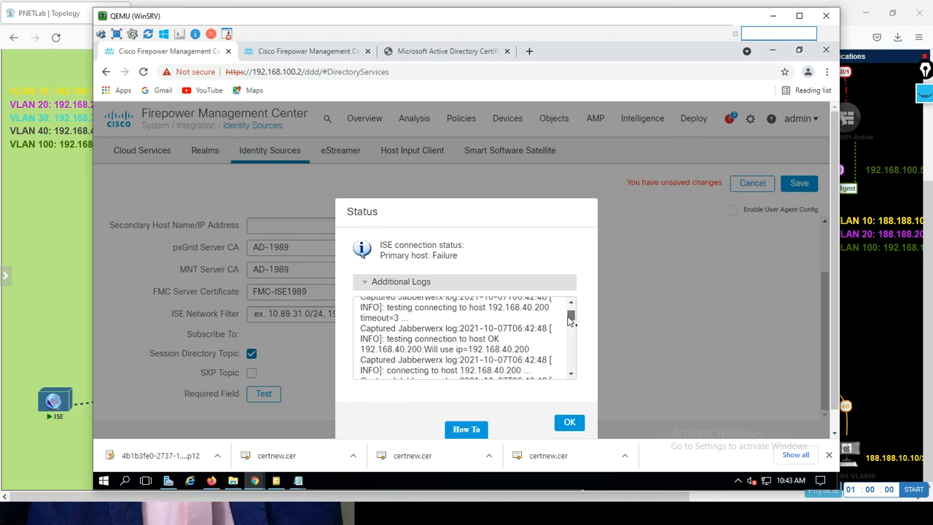
{"action": "scroll", "coordinate": [571, 321], "scroll_direction": "down", "scroll_amount": 2}
{"action": "scroll", "coordinate": [571, 323], "scroll_direction": "down", "scroll_amount": 1}
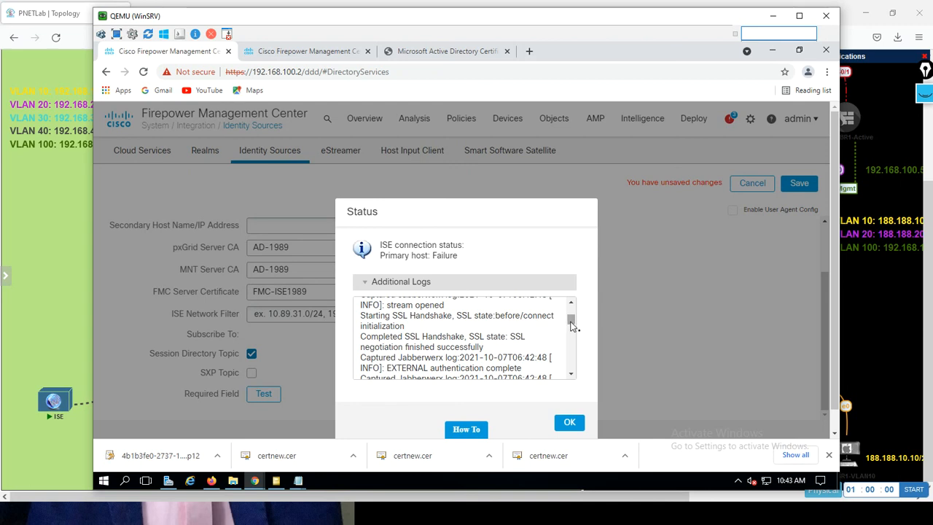
{"action": "scroll", "coordinate": [572, 328], "scroll_direction": "down", "scroll_amount": 1}
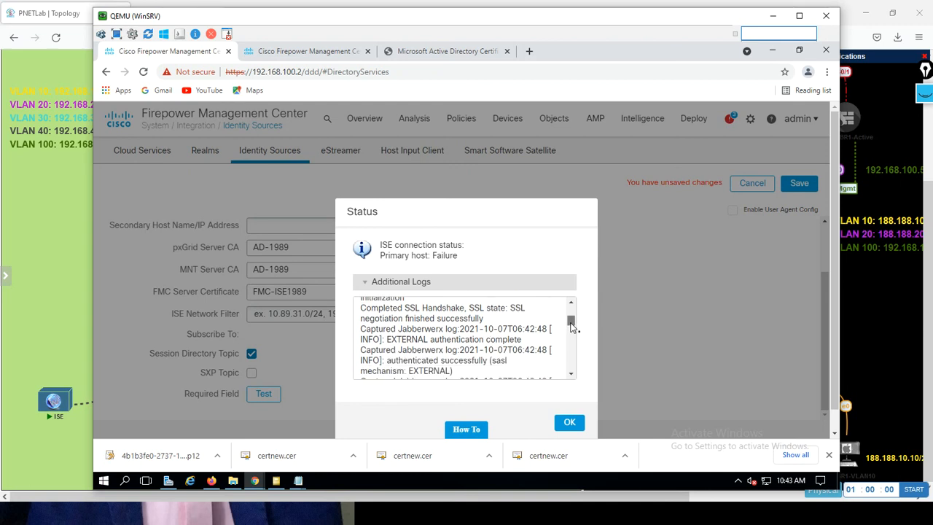
{"action": "scroll", "coordinate": [572, 328], "scroll_direction": "down", "scroll_amount": 1}
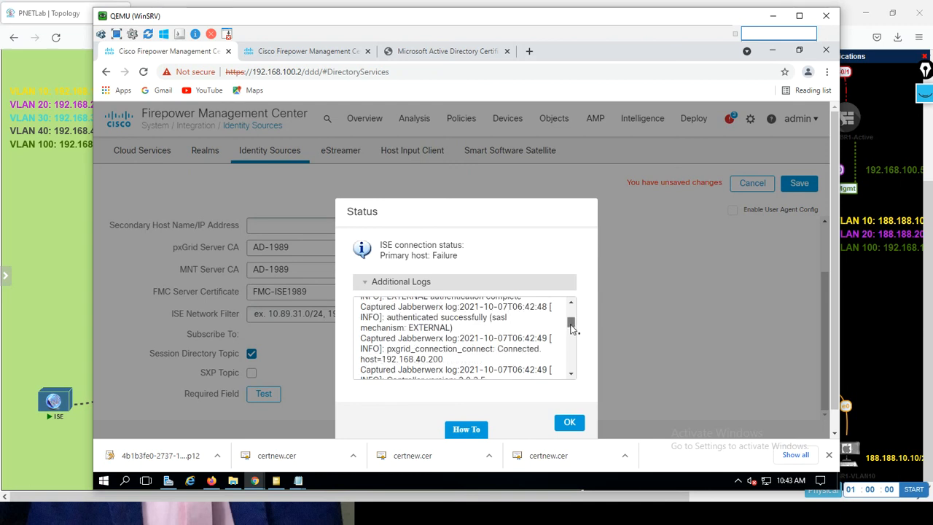
{"action": "scroll", "coordinate": [573, 329], "scroll_direction": "down", "scroll_amount": 1}
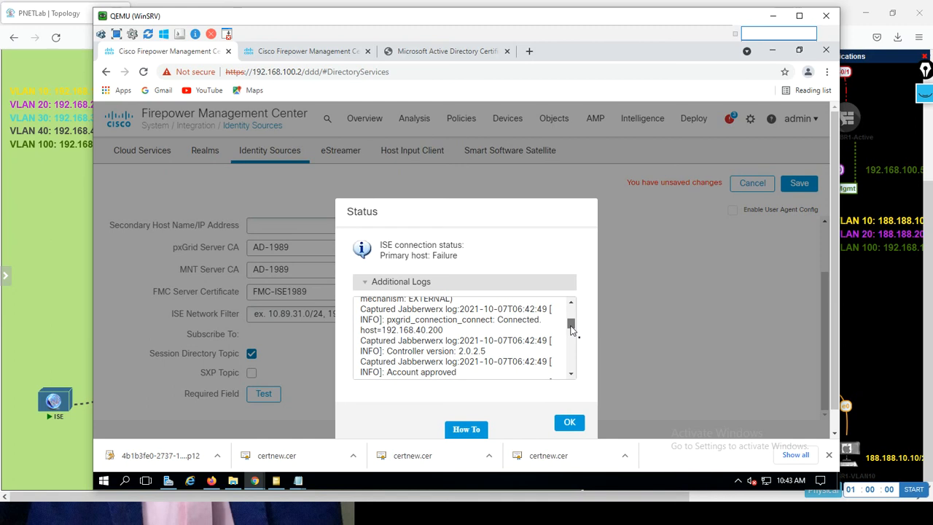
{"action": "left_click_drag", "start_coordinate": [571, 328], "coordinate": [571, 333]}
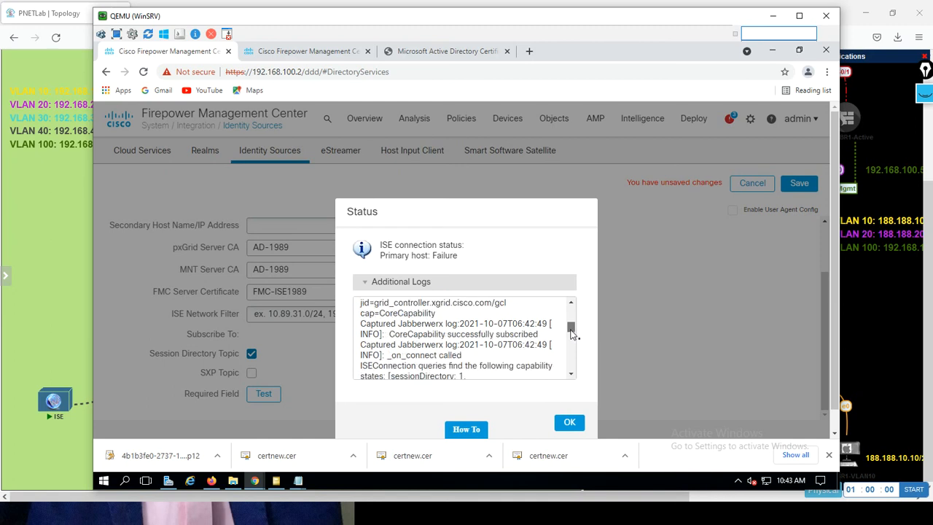
{"action": "left_click_drag", "start_coordinate": [572, 333], "coordinate": [572, 333]}
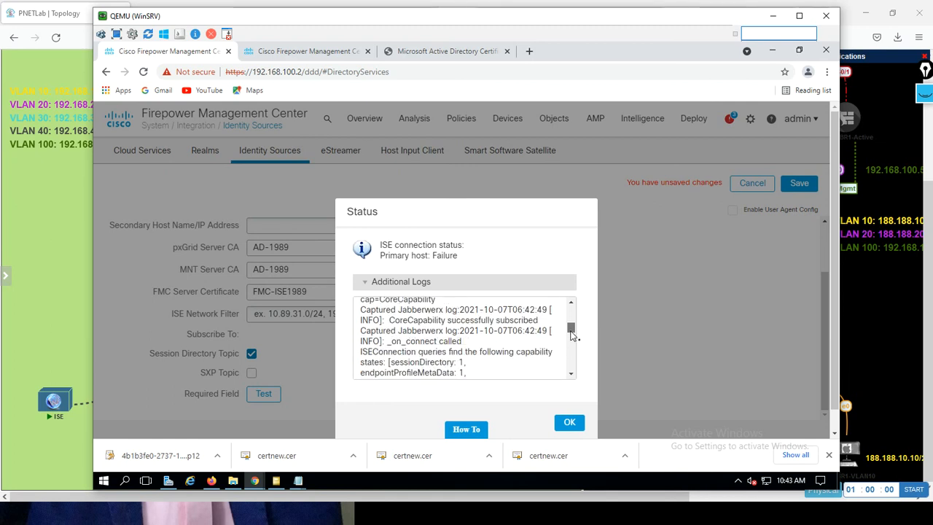
{"action": "left_click_drag", "start_coordinate": [572, 334], "coordinate": [573, 351]}
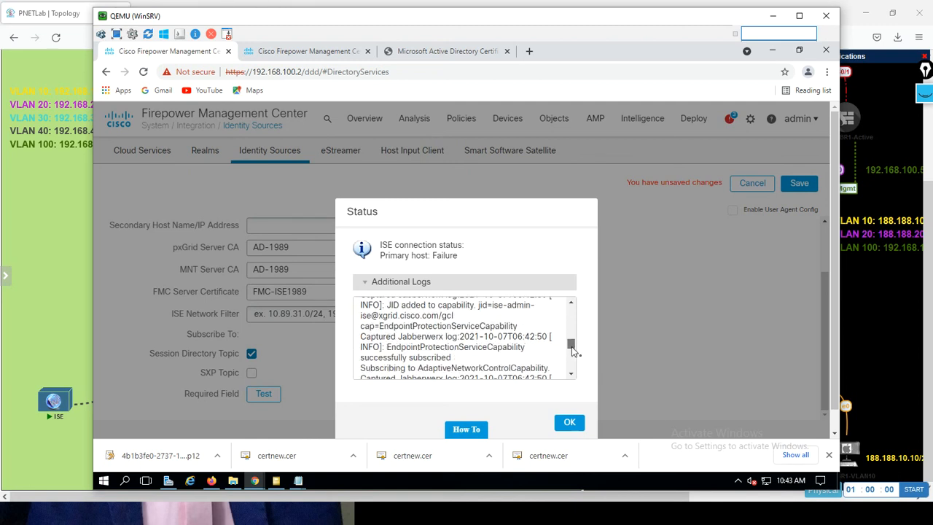
{"action": "left_click_drag", "start_coordinate": [572, 352], "coordinate": [574, 353]}
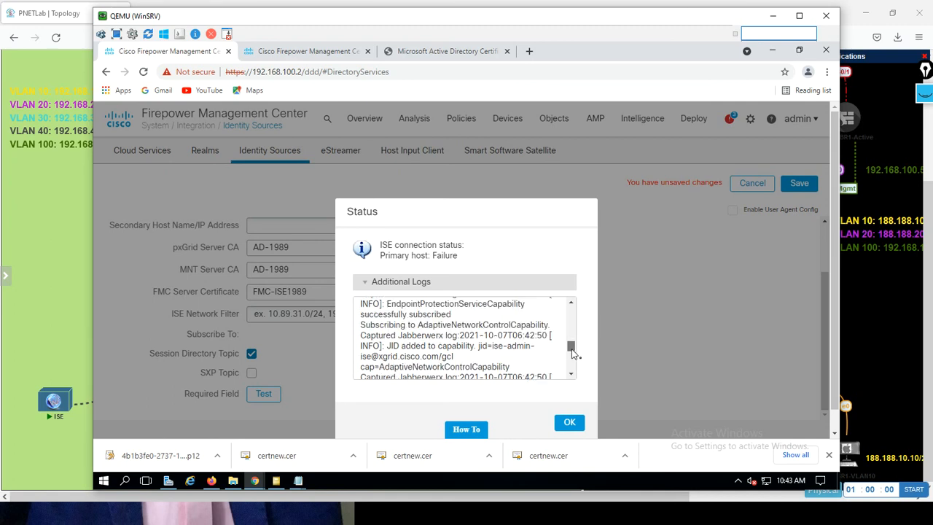
{"action": "left_click_drag", "start_coordinate": [573, 353], "coordinate": [573, 357]}
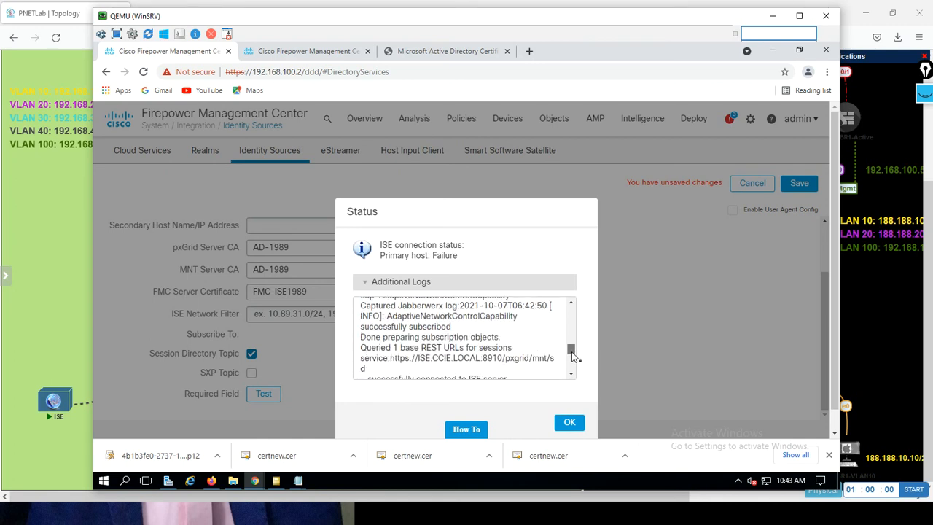
{"action": "left_click_drag", "start_coordinate": [573, 357], "coordinate": [574, 360]}
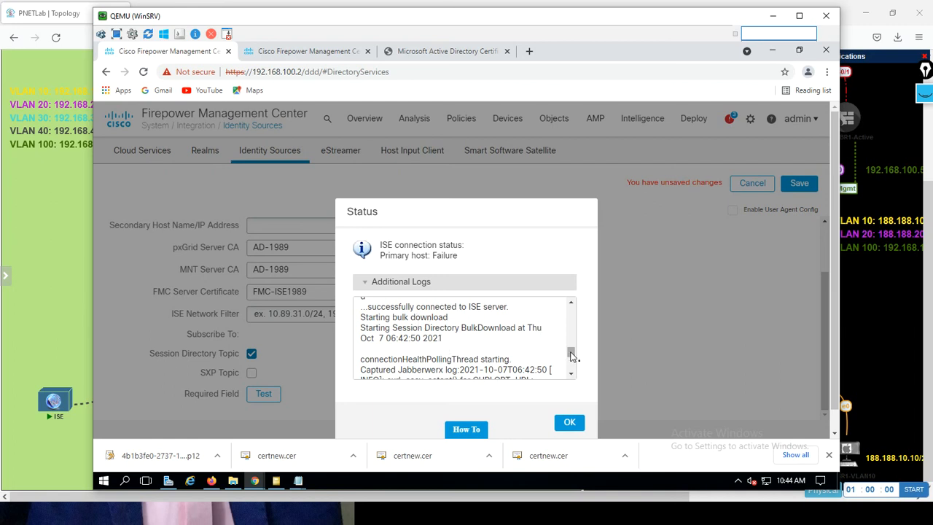
{"action": "left_click_drag", "start_coordinate": [572, 356], "coordinate": [571, 358]}
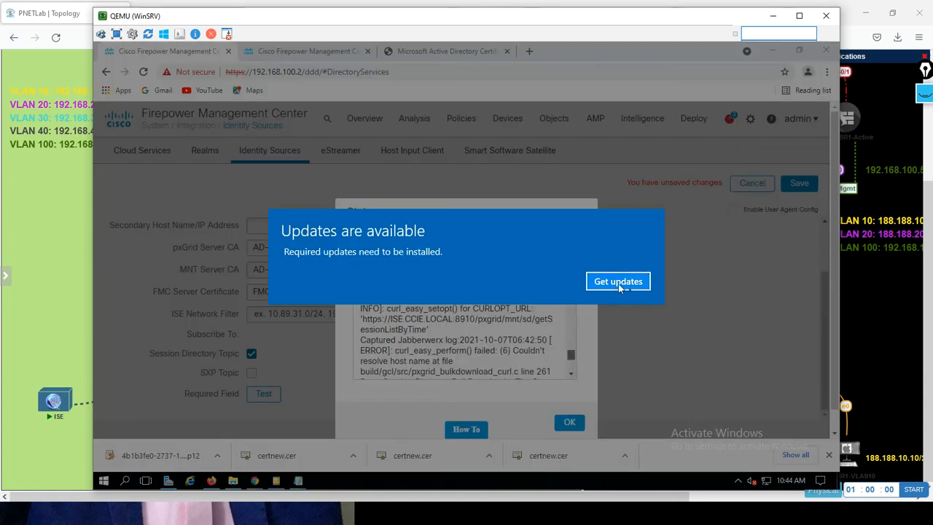
Dismiss the Windows update popup and highlight the 'Couldn't resolve host name' log lines.
{"action": "left_click", "coordinate": [617, 283]}
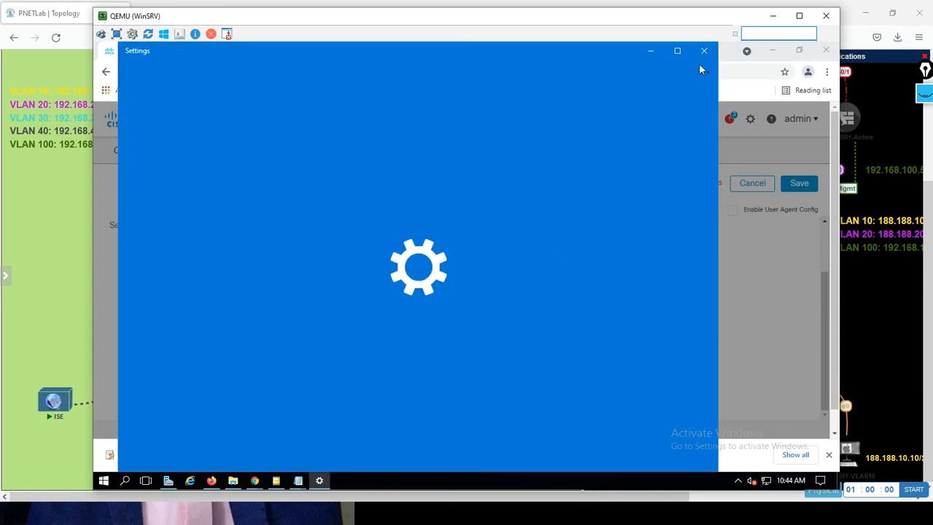
{"action": "left_click", "coordinate": [703, 51]}
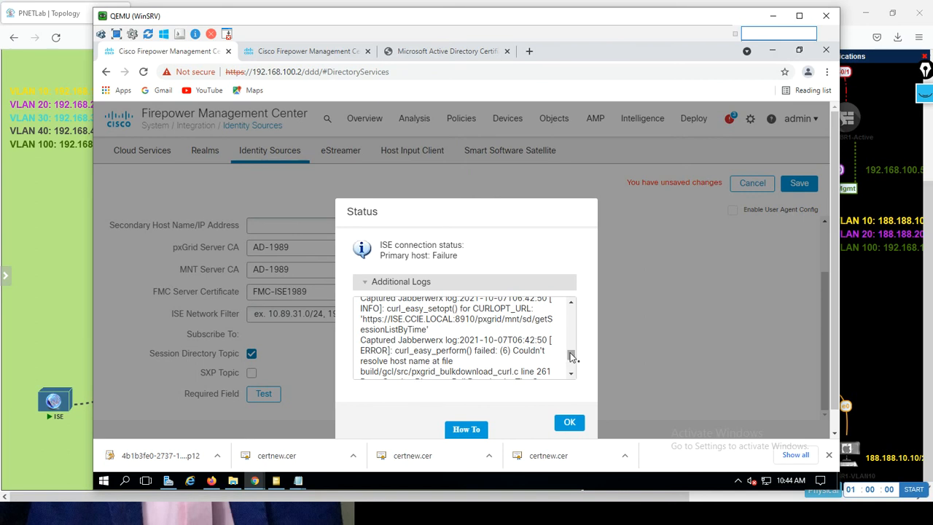
{"action": "scroll", "coordinate": [571, 356], "scroll_direction": "down", "scroll_amount": 2}
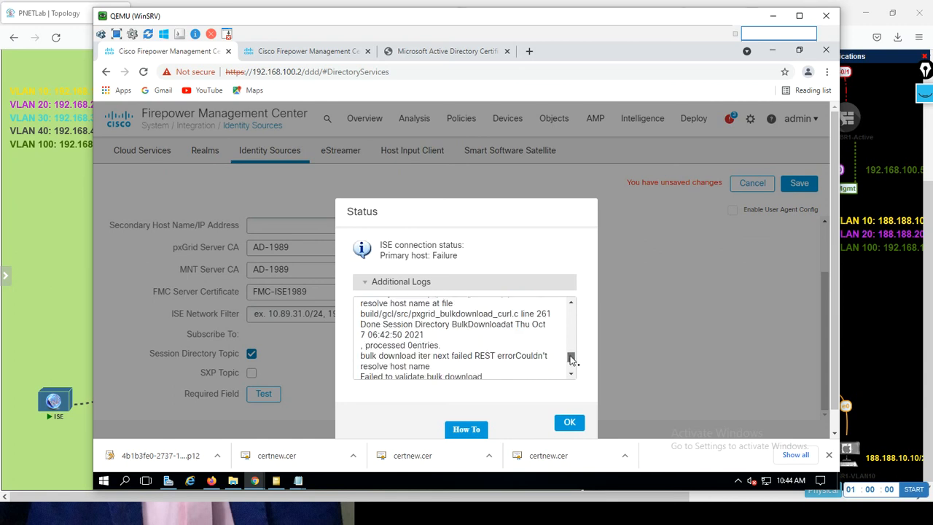
{"action": "scroll", "coordinate": [571, 357], "scroll_direction": "up", "scroll_amount": 1}
{"action": "scroll", "coordinate": [573, 362], "scroll_direction": "down", "scroll_amount": 1}
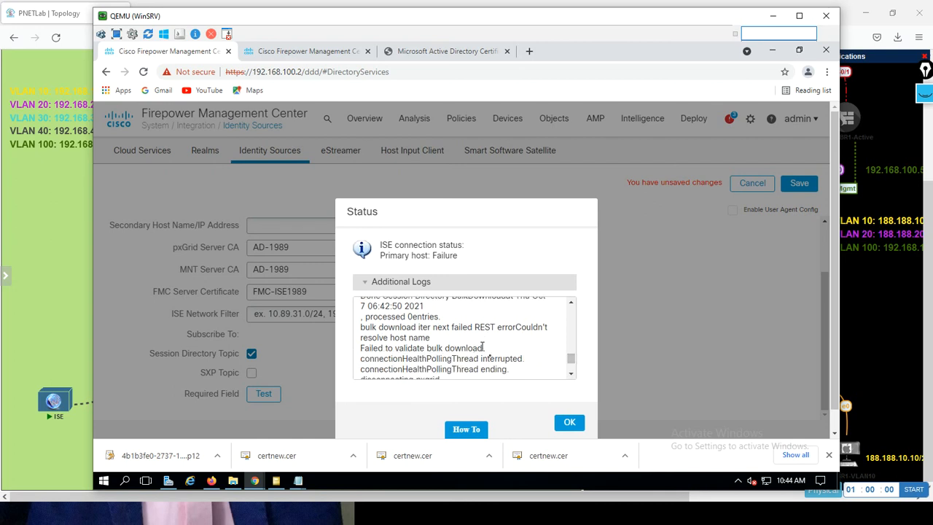
{"action": "left_click_drag", "start_coordinate": [482, 348], "coordinate": [370, 341]}
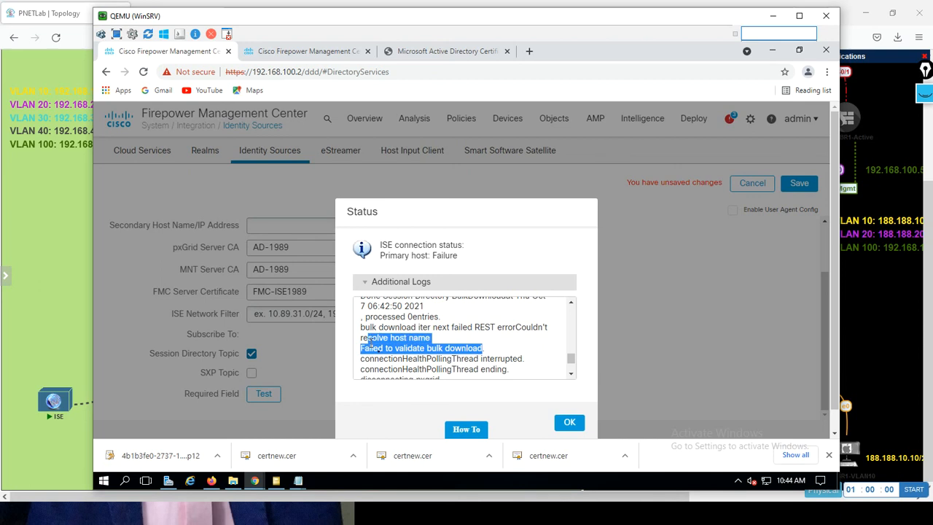
Retest ISE without the Session Directory topic (succeeds), then re-enable it and retest (fails).
{"action": "left_click", "coordinate": [567, 423]}
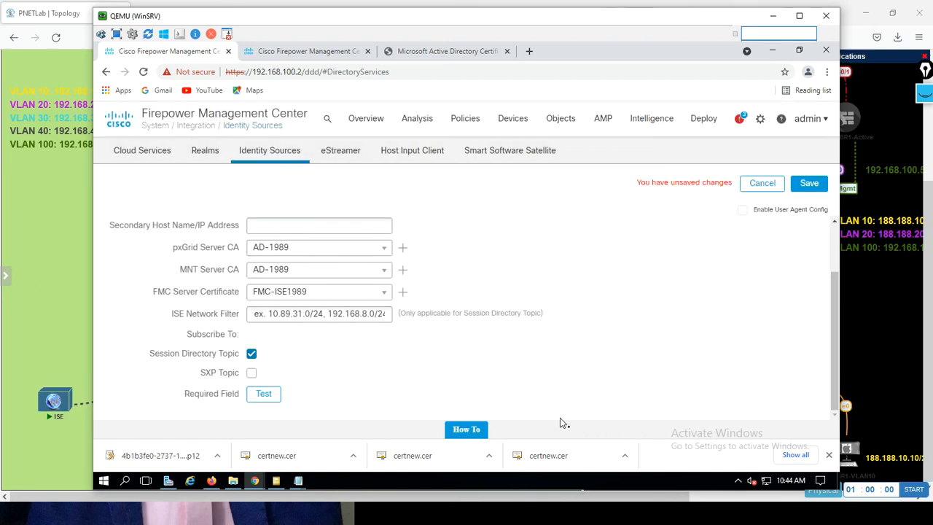
{"action": "left_click", "coordinate": [252, 354]}
{"action": "left_click", "coordinate": [267, 395]}
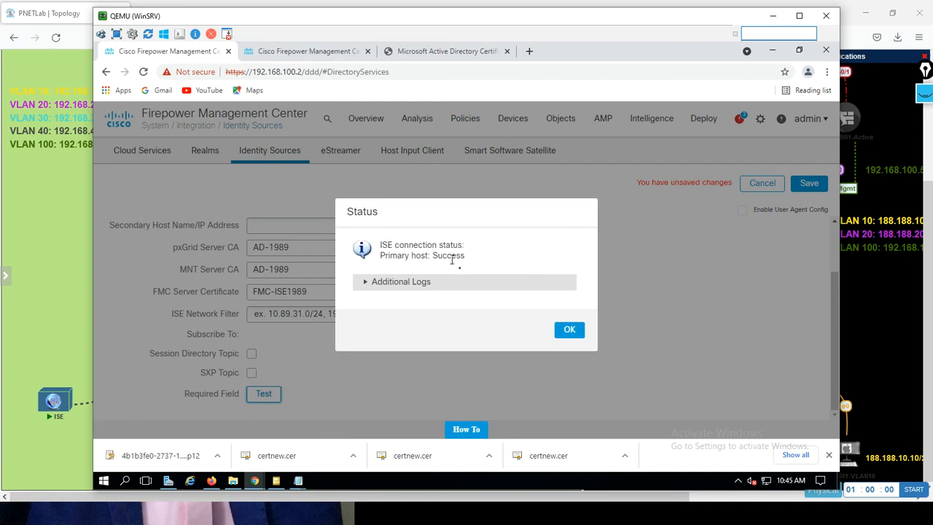
{"action": "left_click", "coordinate": [570, 335]}
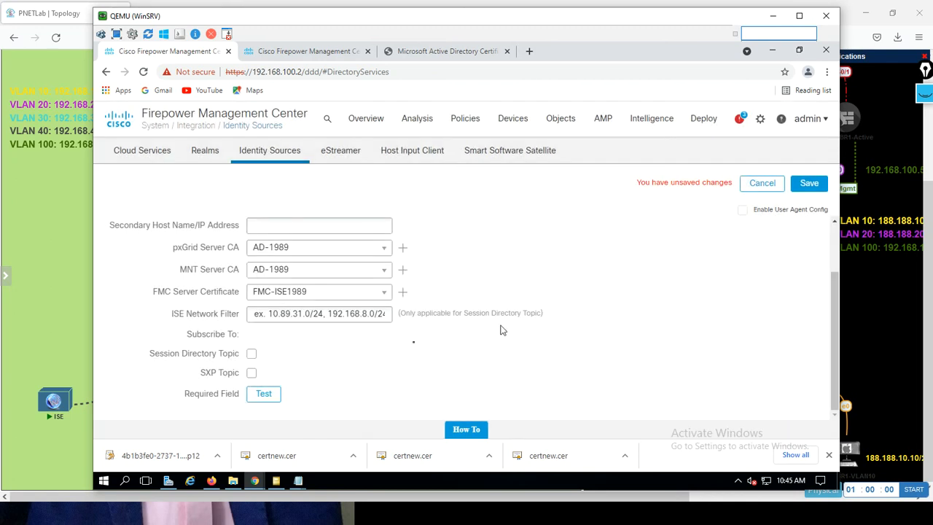
{"action": "left_click", "coordinate": [251, 354]}
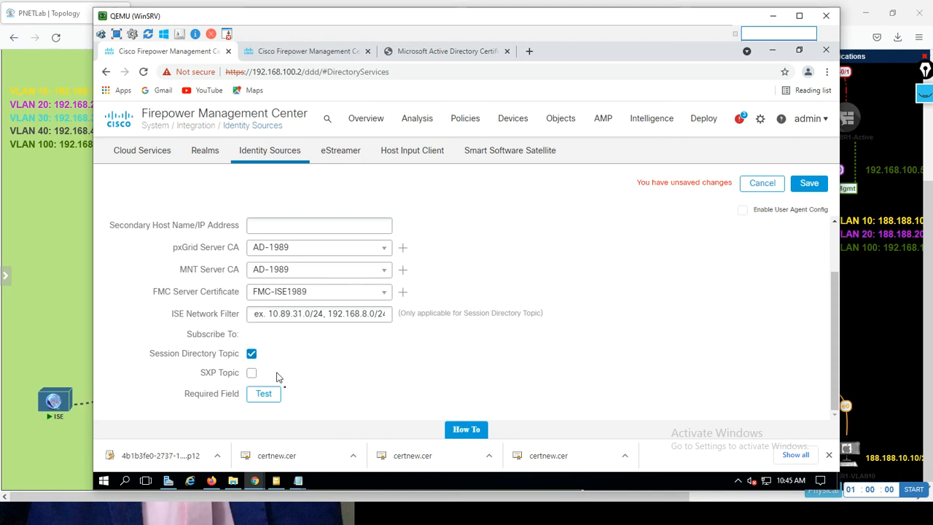
{"action": "left_click", "coordinate": [271, 400]}
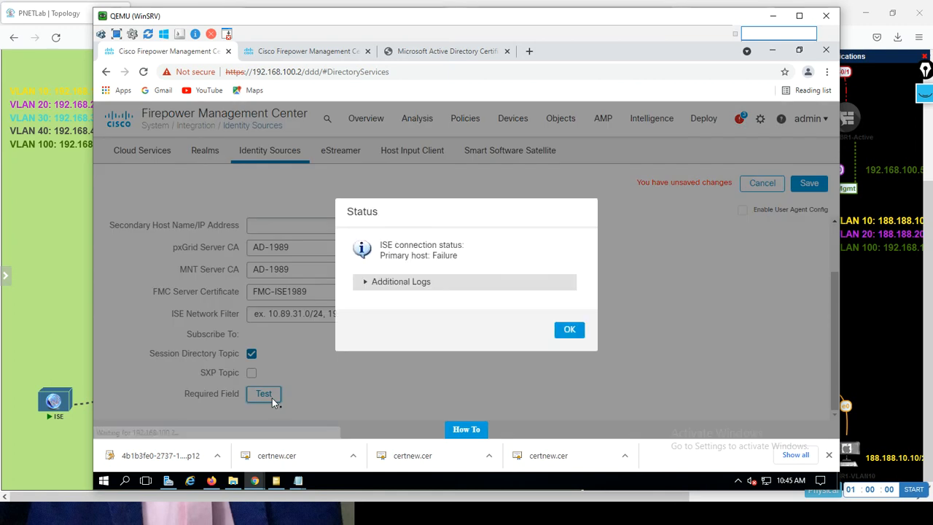
Expand the test's additional logs and highlight the 'Couldn't resolve host name' and bulk download failure lines.
{"action": "left_click", "coordinate": [365, 282]}
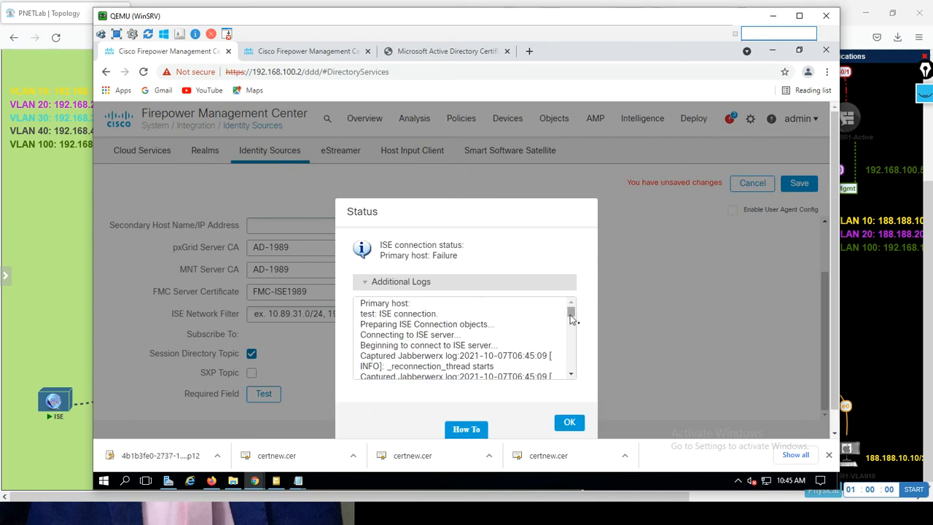
{"action": "left_click_drag", "start_coordinate": [570, 313], "coordinate": [570, 367]}
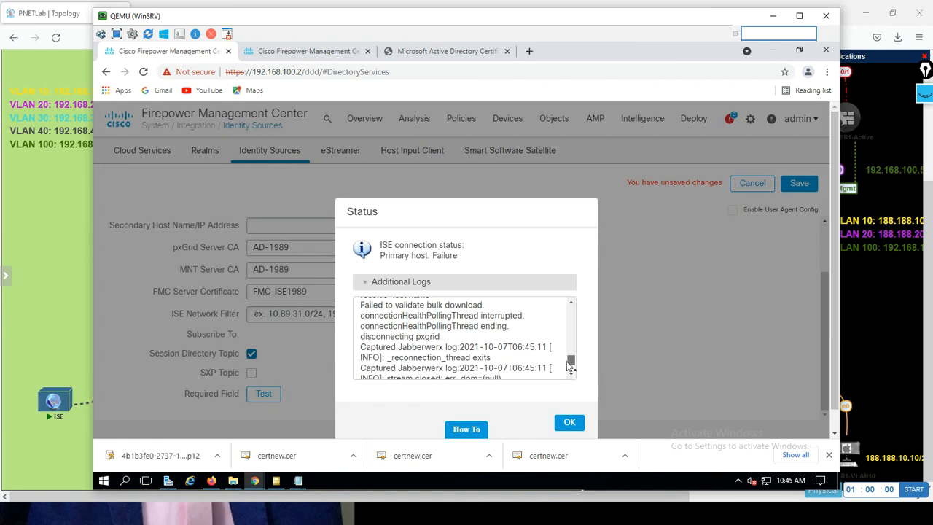
{"action": "left_click", "coordinate": [570, 303]}
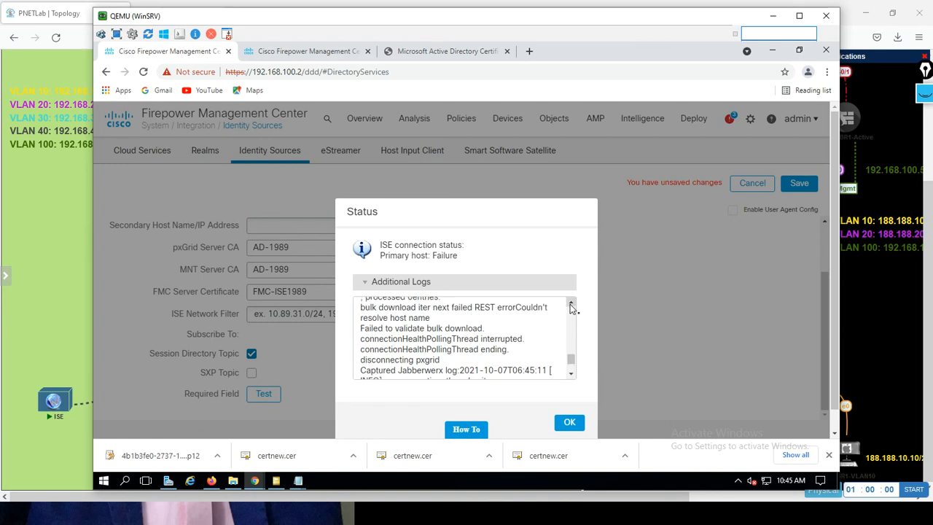
{"action": "left_click_drag", "start_coordinate": [360, 308], "coordinate": [489, 327]}
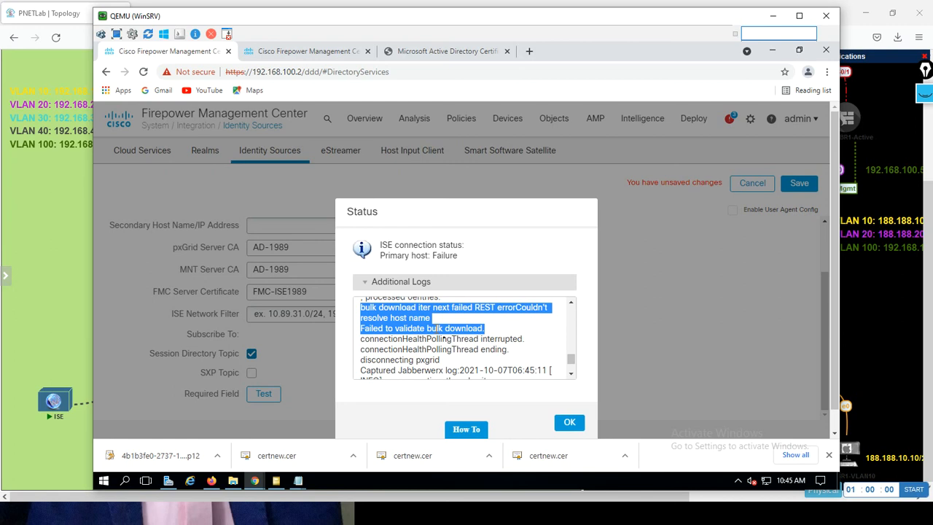
In a new Command Prompt, ping ise.ccie.local and fmc.ccie.local; neither host resolves.
{"action": "left_click", "coordinate": [104, 483]}
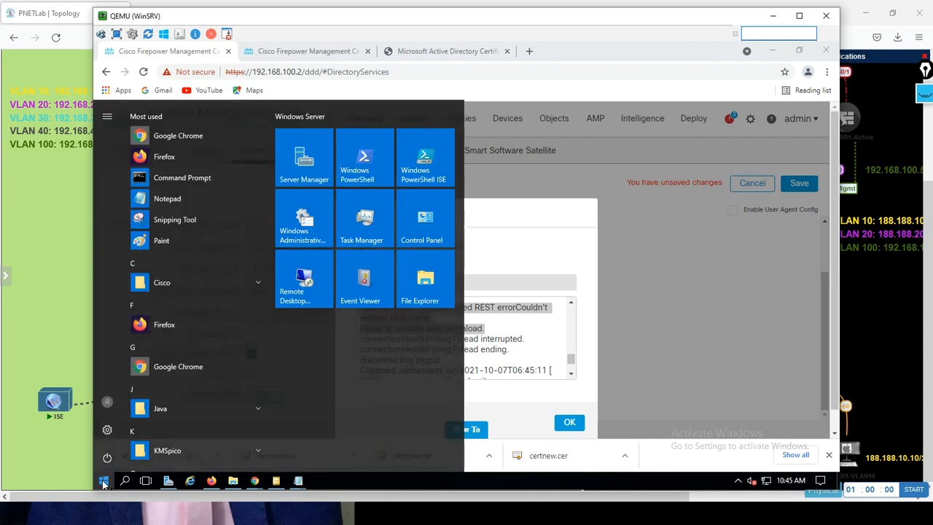
{"action": "type", "text": "cmd"}
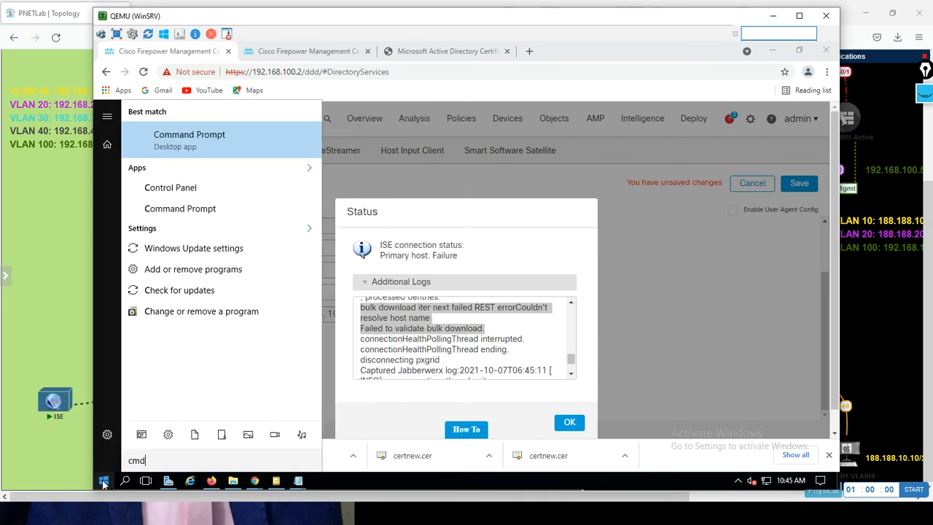
{"action": "key", "text": "Return"}
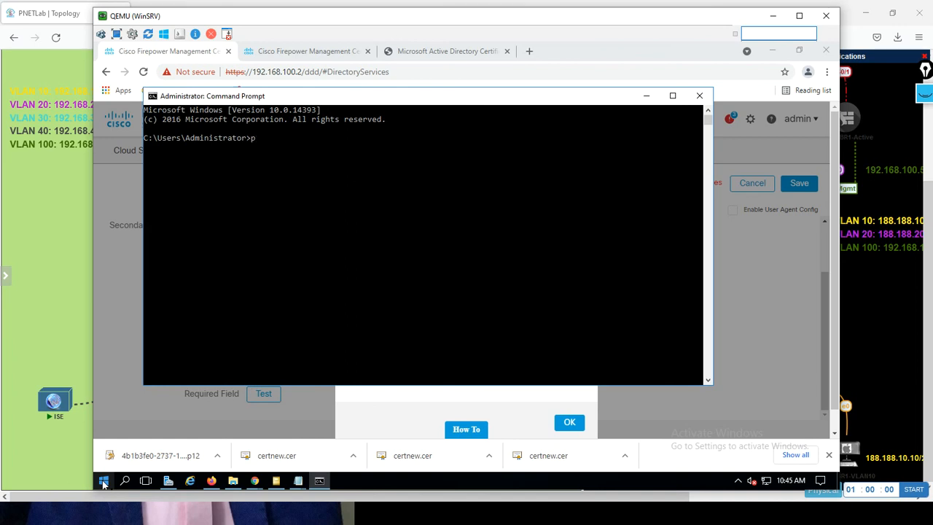
{"action": "type", "text": "ping ise.ccie.local"}
{"action": "key", "text": "Return"}
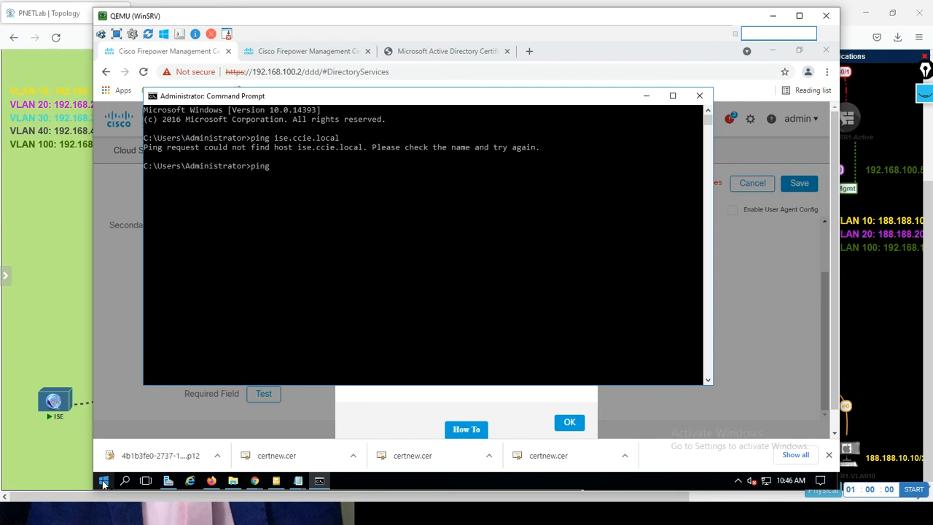
{"action": "type", "text": "ie.local"}
{"action": "key", "text": "Return"}
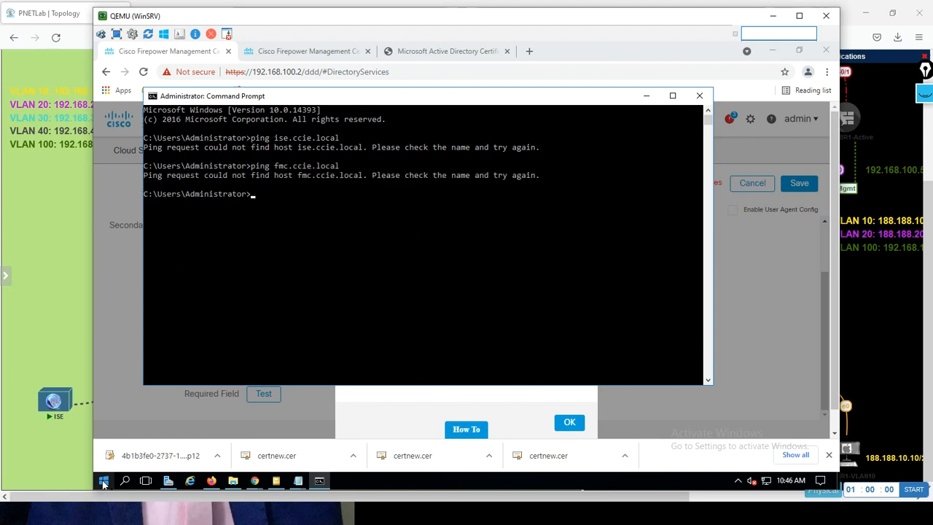
{"action": "key", "text": "Return"}
{"action": "key", "text": "Return"}
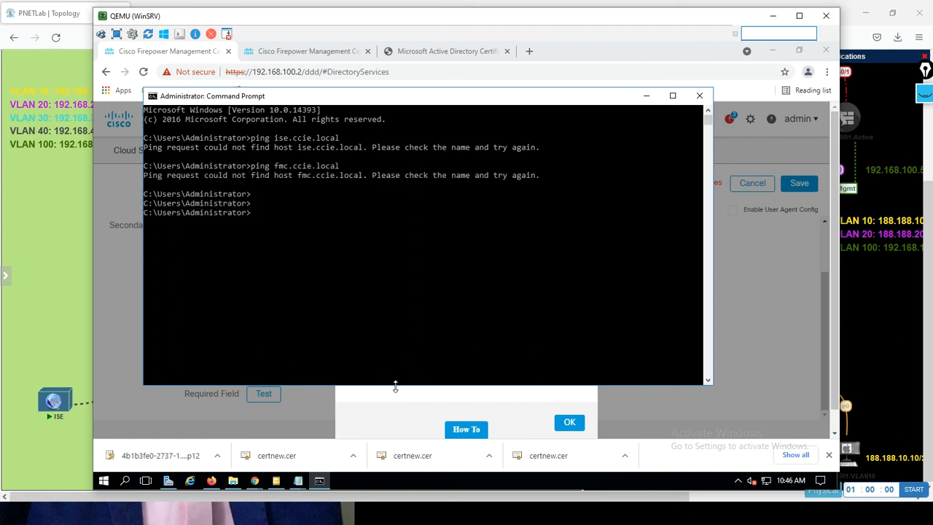
{"action": "left_click", "coordinate": [647, 96]}
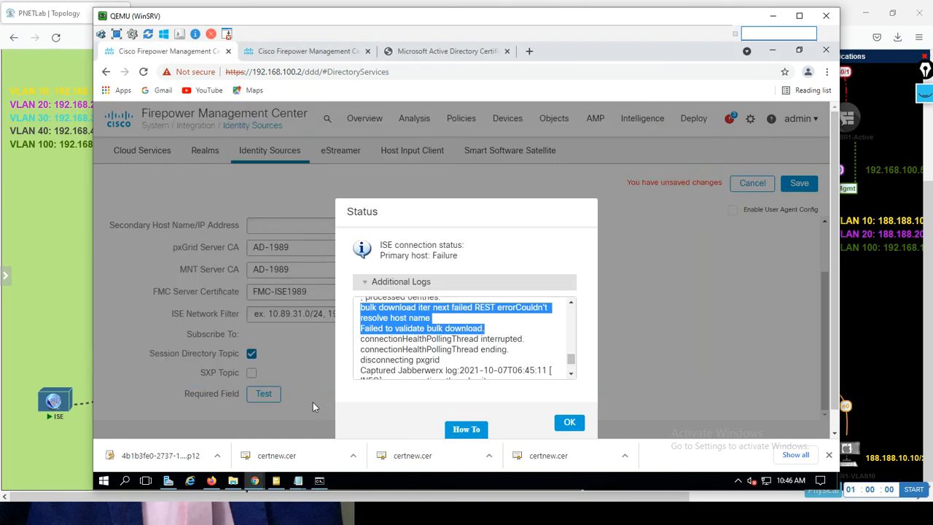
Launch DNS Manager from Server Manager's Tools menu, showing the CCIE.LOCAL forward lookup zones.
{"action": "left_click", "coordinate": [167, 481]}
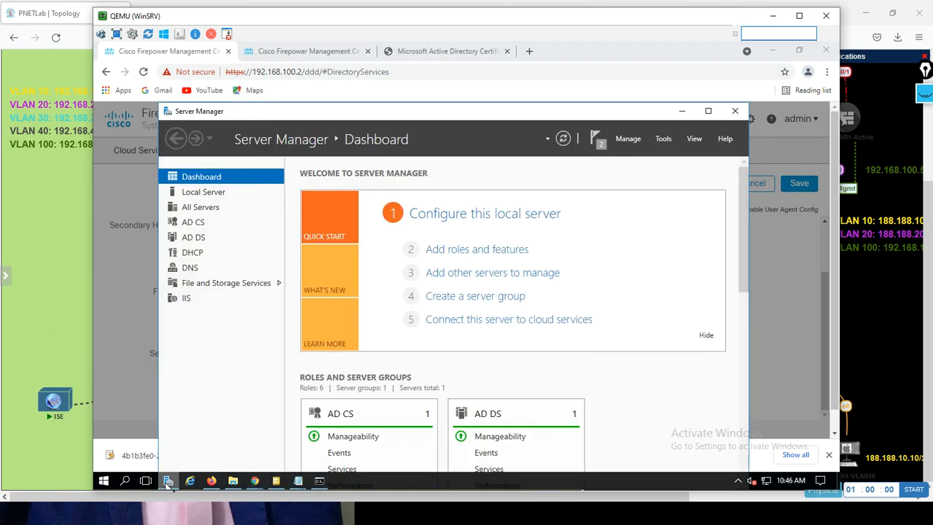
{"action": "left_click", "coordinate": [663, 140]}
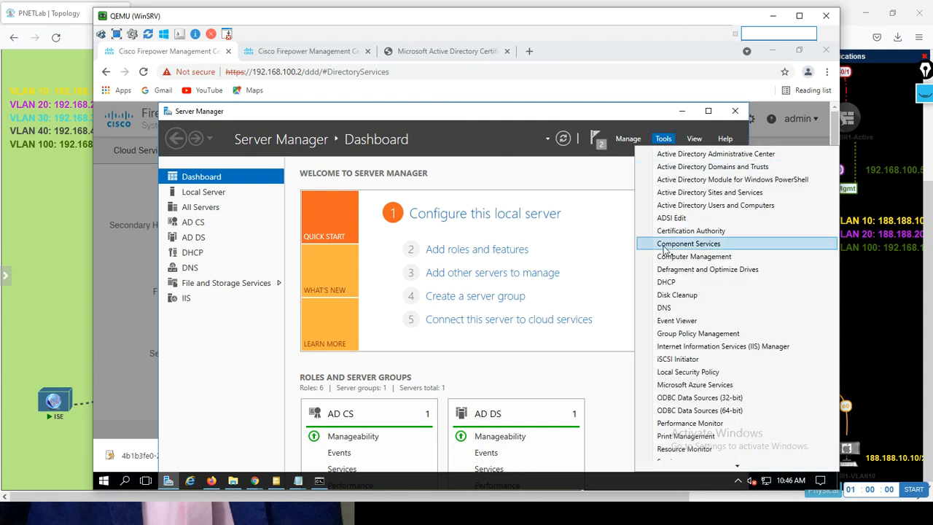
{"action": "left_click", "coordinate": [665, 308]}
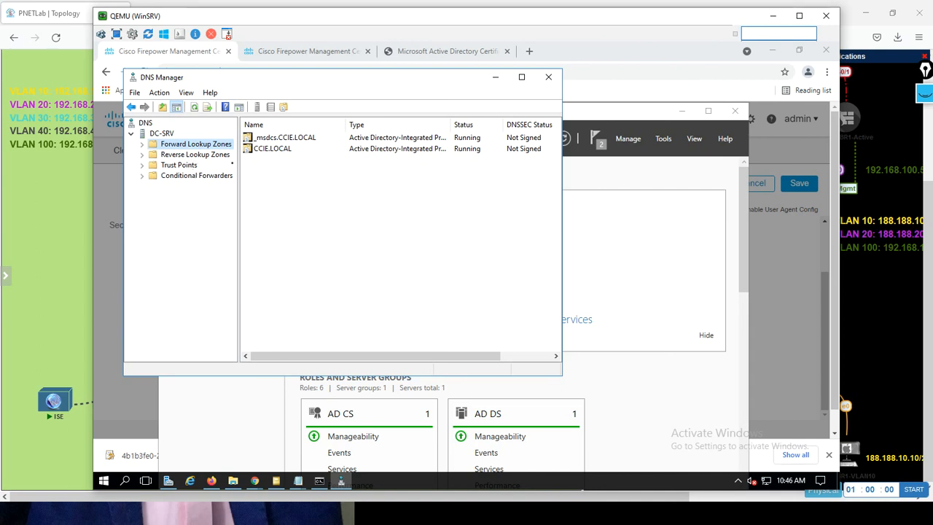
In the CCIE.LOCAL zone, add host record ISE pointing to 192.168.40.200.
{"action": "double_click", "coordinate": [271, 149]}
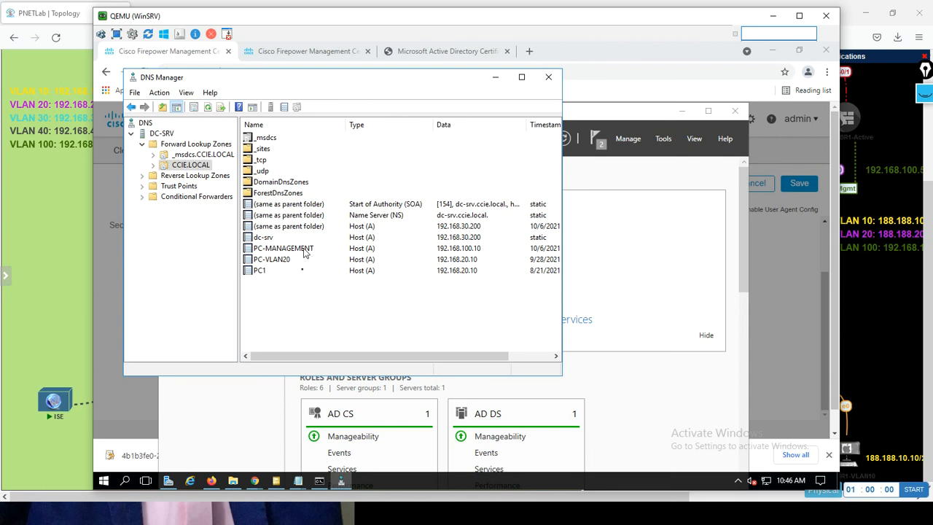
{"action": "right_click", "coordinate": [298, 289]}
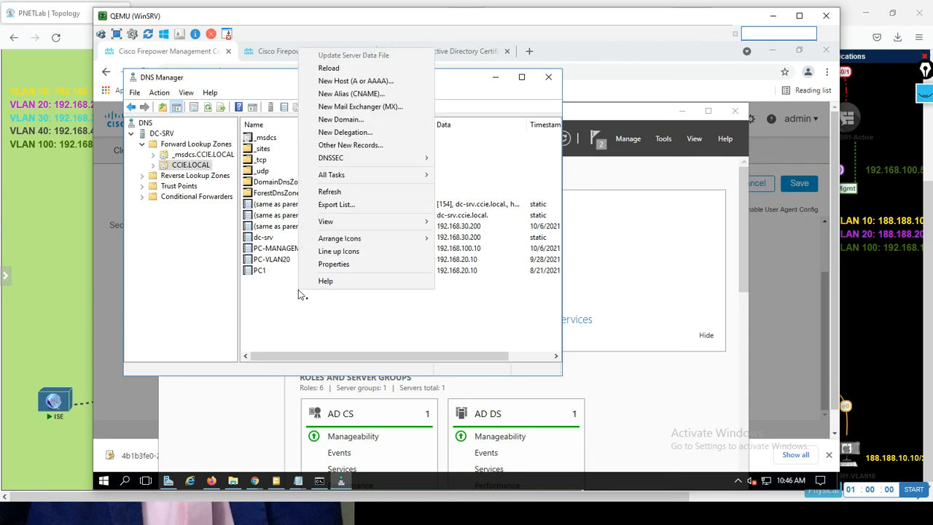
{"action": "left_click", "coordinate": [387, 83]}
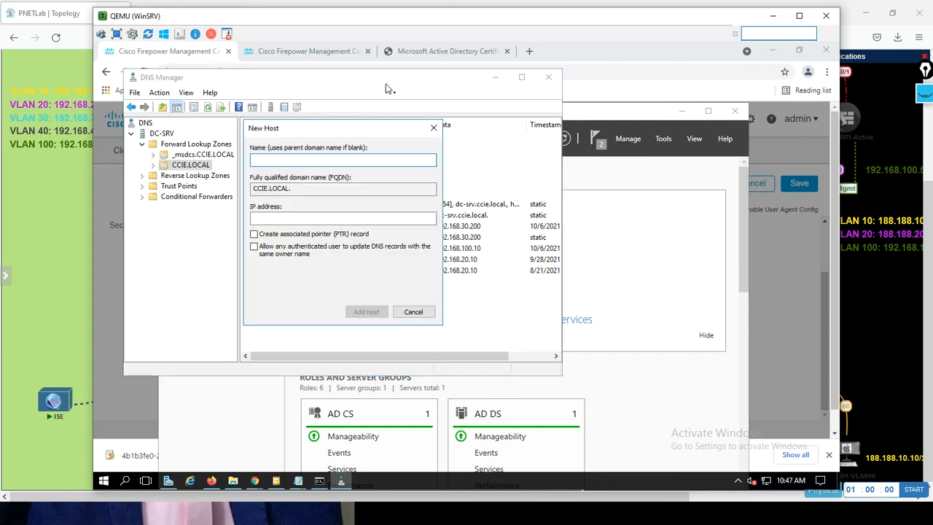
{"action": "type", "text": "ise"}
{"action": "key", "text": "BackSpace"}
{"action": "key", "text": "BackSpace"}
{"action": "key", "text": "BackSpace"}
{"action": "type", "text": "ISE"}
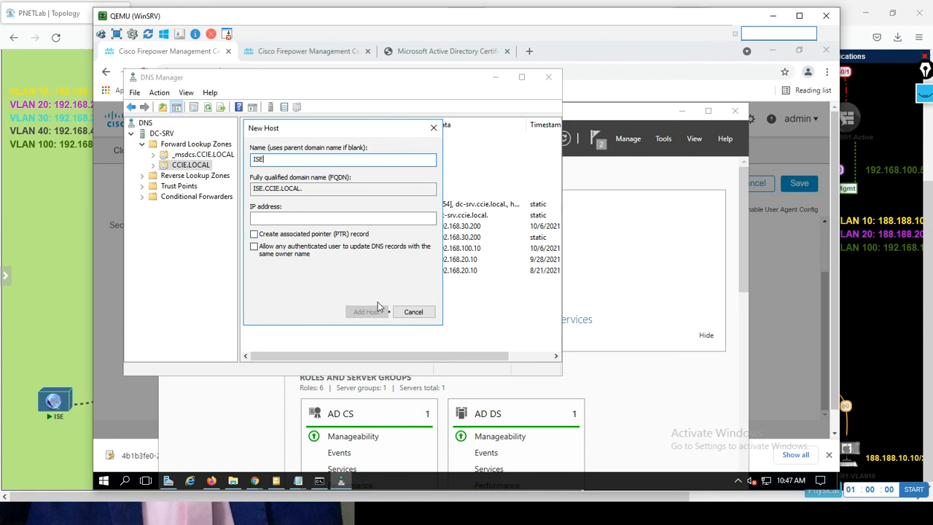
{"action": "left_click", "coordinate": [286, 218]}
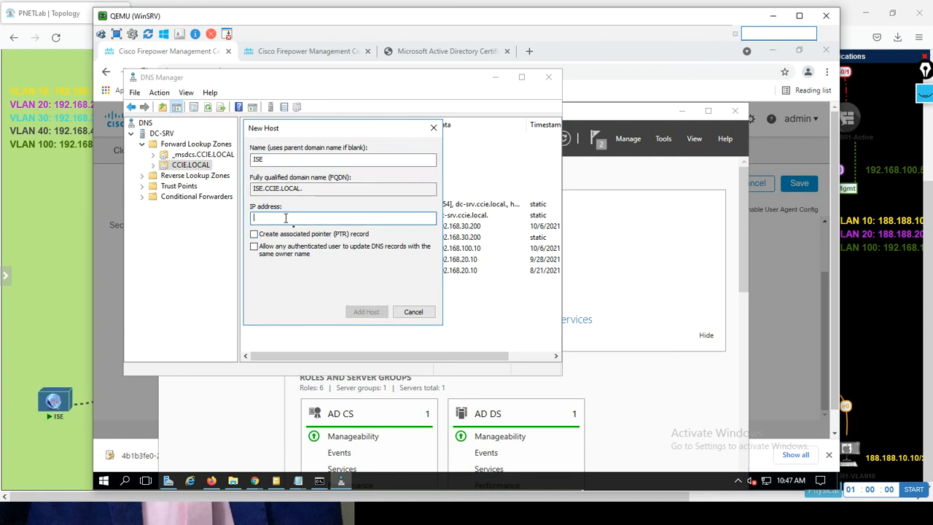
{"action": "type", "text": "192.168.40.200"}
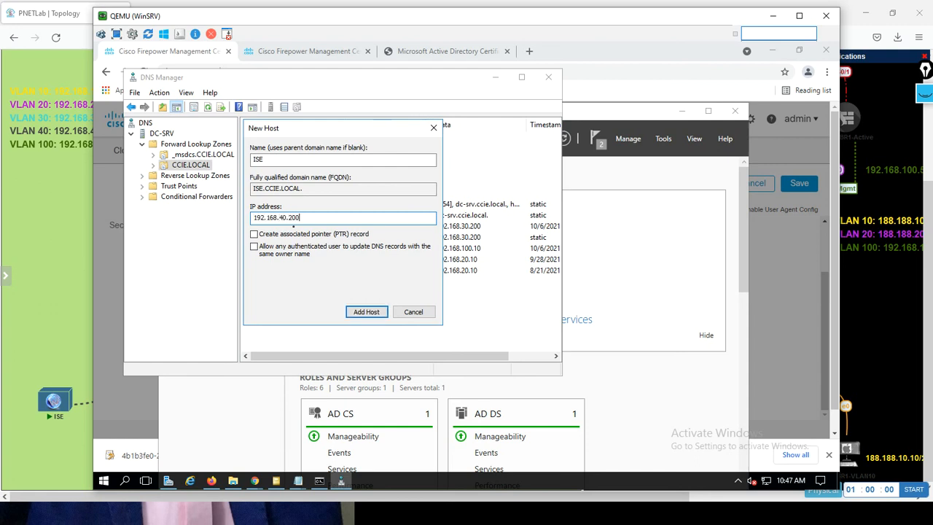
{"action": "left_click", "coordinate": [357, 312]}
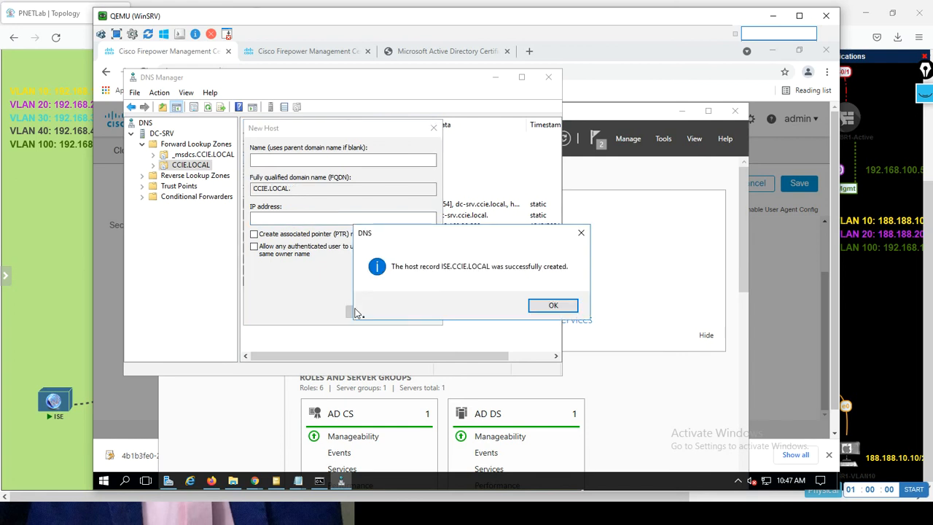
{"action": "left_click", "coordinate": [552, 306]}
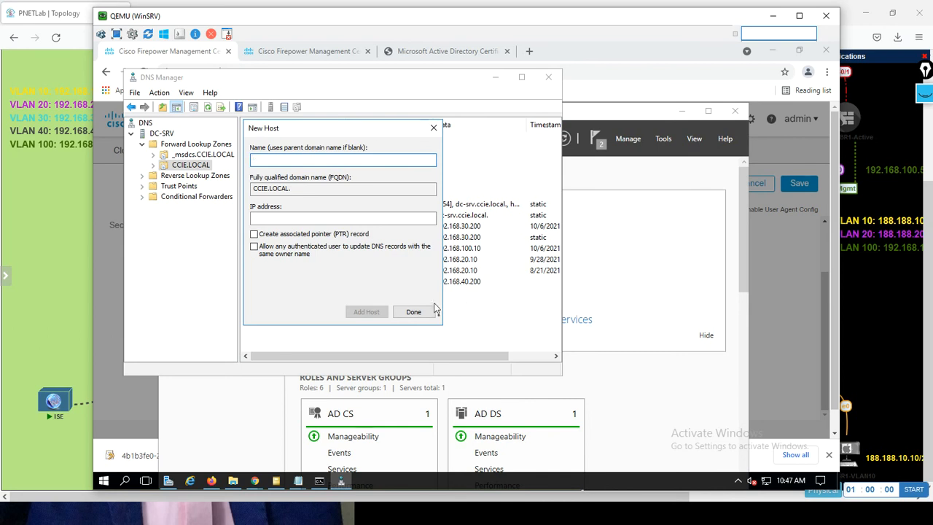
{"action": "left_click", "coordinate": [414, 312]}
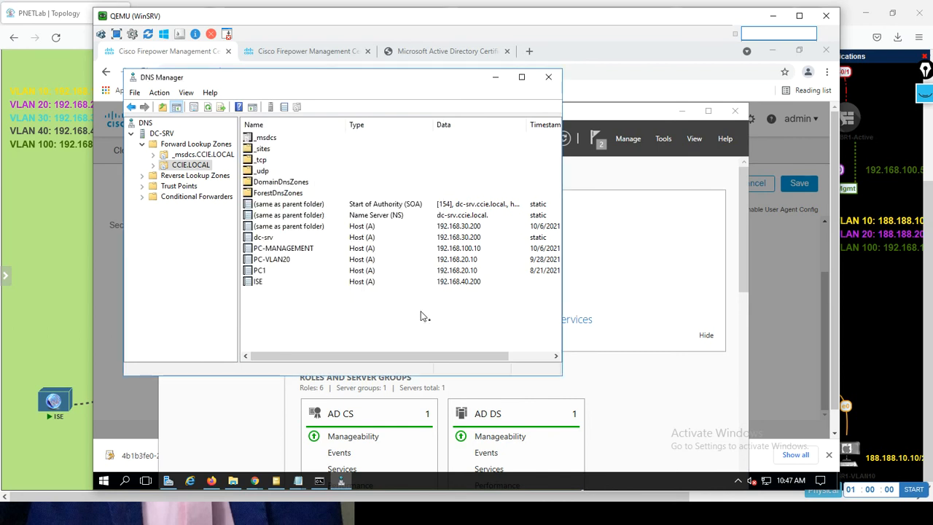
Add a second host record FMC pointing to 192.168.100.2.
{"action": "right_click", "coordinate": [293, 299]}
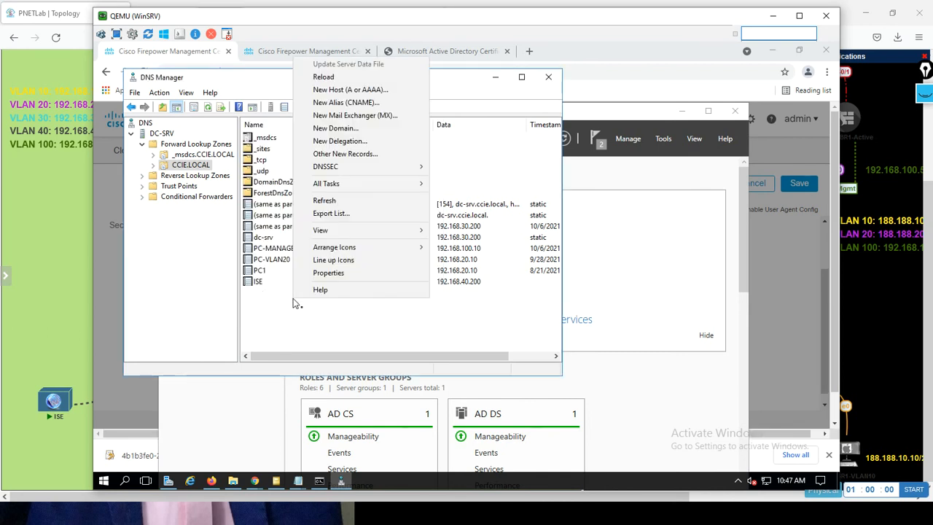
{"action": "left_click", "coordinate": [355, 91]}
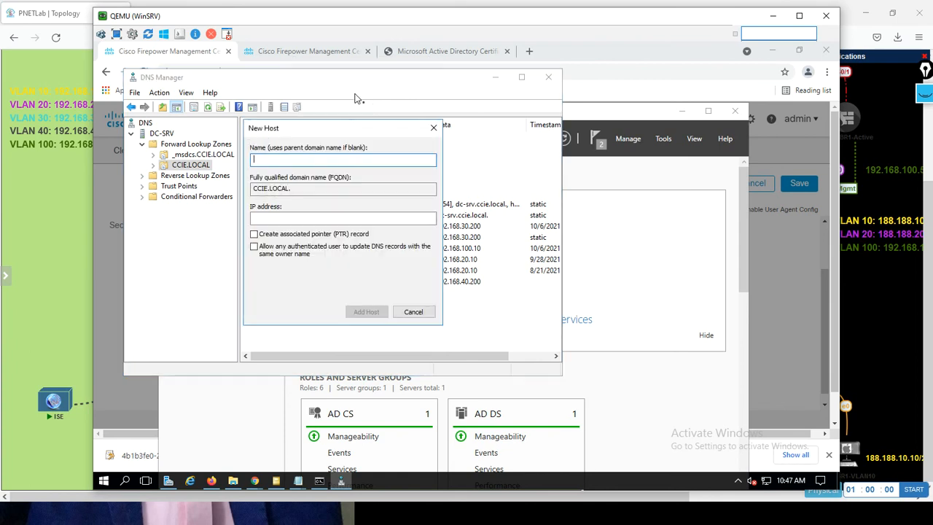
{"action": "type", "text": "FMC"}
{"action": "left_click", "coordinate": [300, 218]}
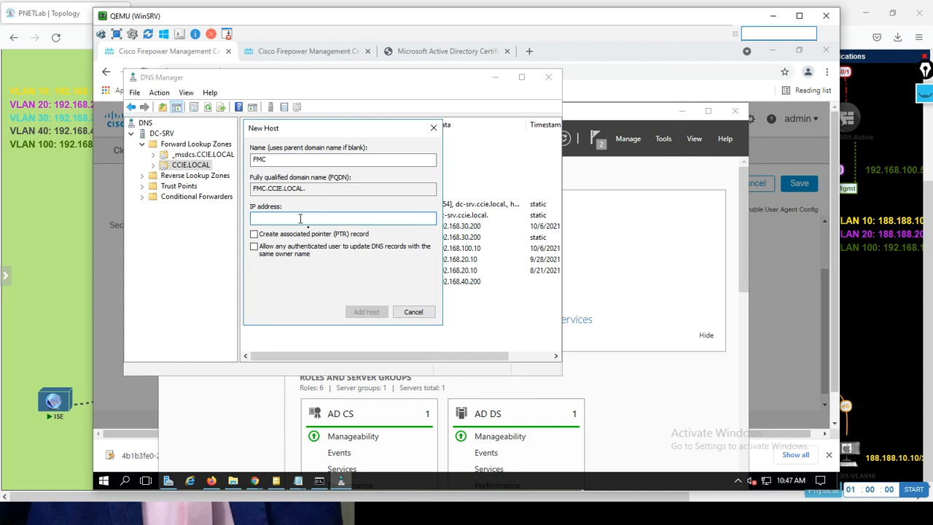
{"action": "type", "text": "192.168.100.2"}
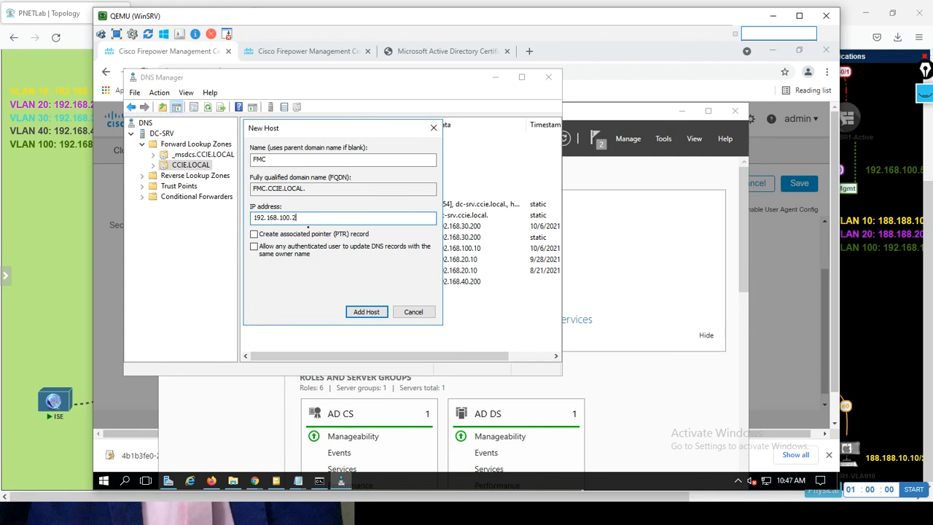
{"action": "left_click", "coordinate": [368, 314]}
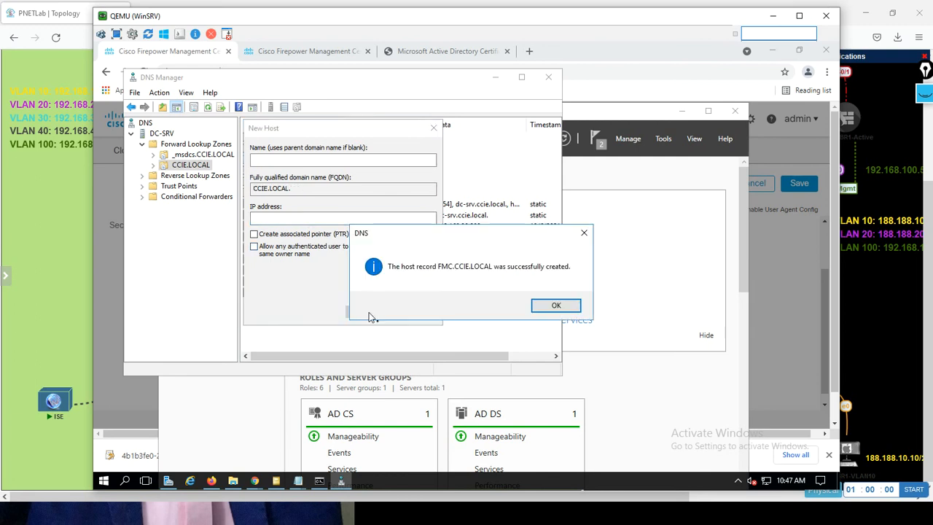
{"action": "left_click", "coordinate": [546, 311]}
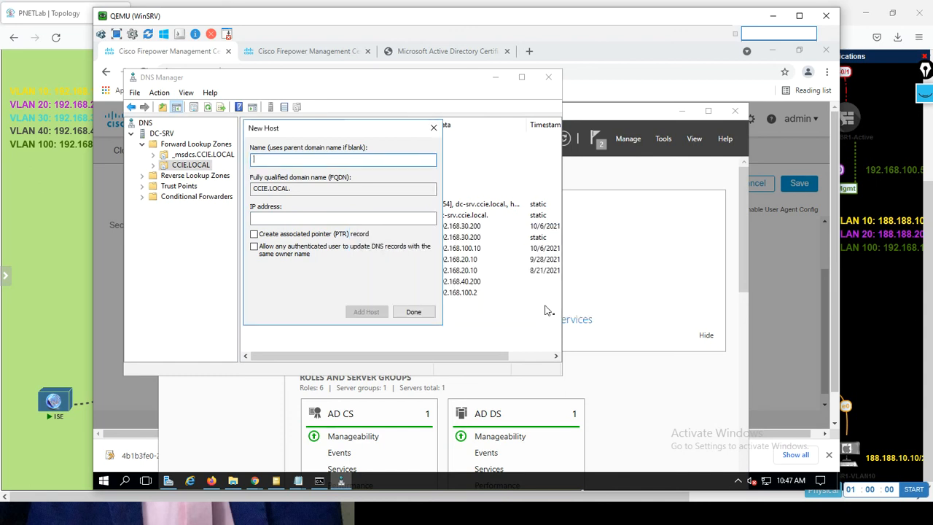
{"action": "left_click", "coordinate": [413, 312]}
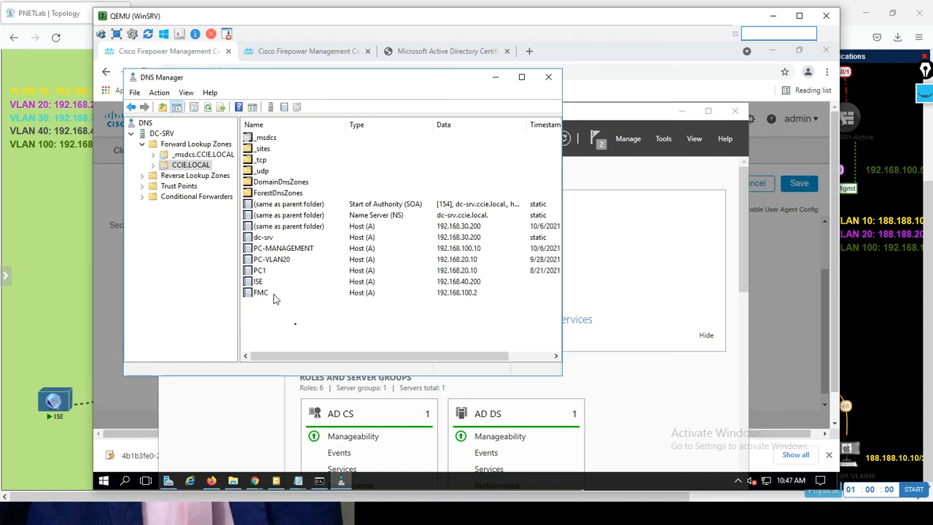
Rerun the pings to fmc.ccie.local and ise.ccie.local on the server; both still fail to resolve.
{"action": "left_click", "coordinate": [319, 481]}
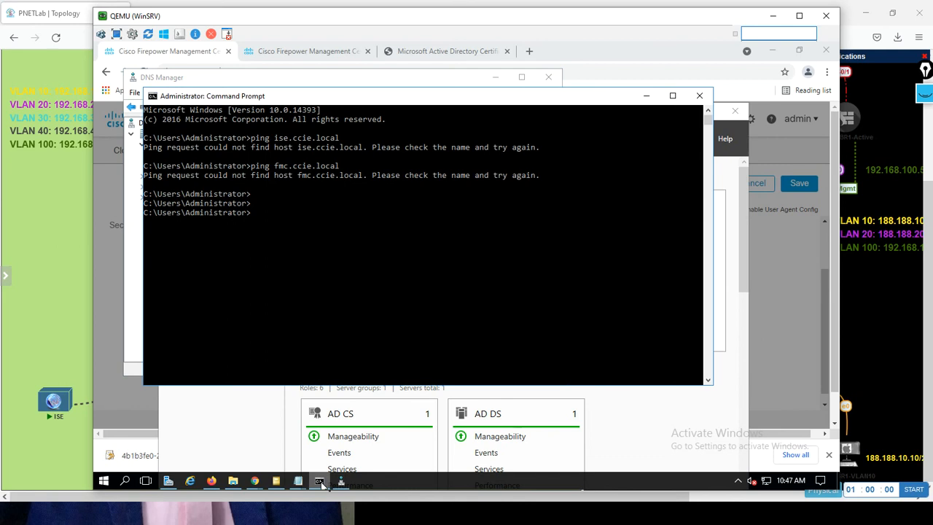
{"action": "key", "text": "Up"}
{"action": "key", "text": "Return"}
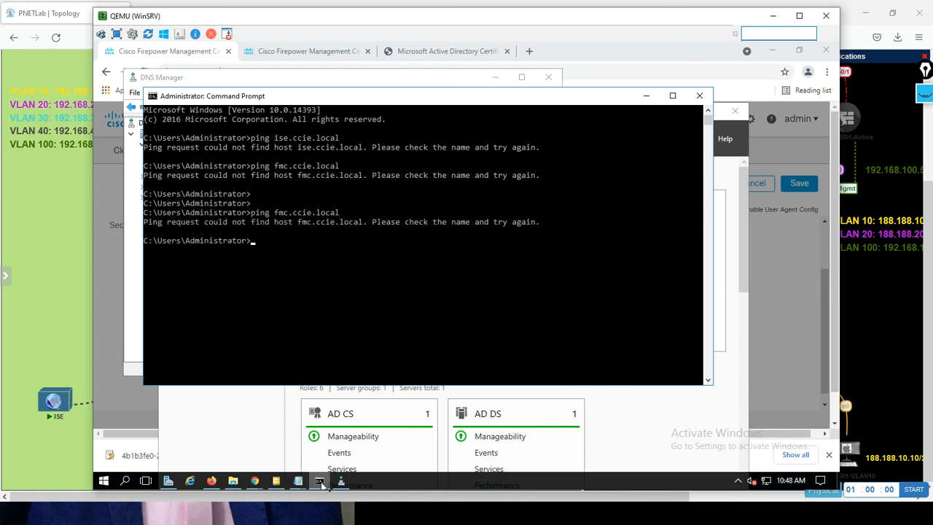
{"action": "key", "text": "Up"}
{"action": "key", "text": "Up"}
{"action": "key", "text": "Return"}
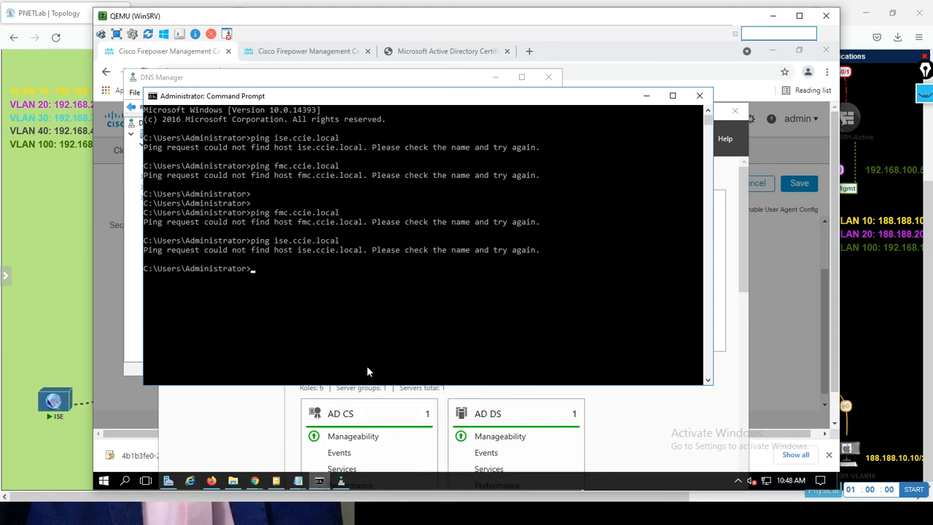
{"action": "key", "text": "alt+Tab"}
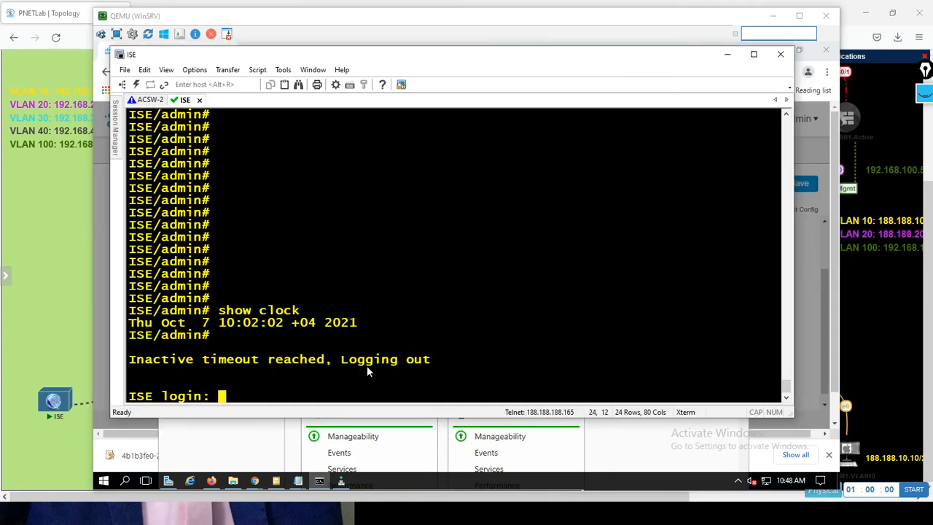
Log back into the ISE console and ping fmc.ccie.local, which resolves to 192.168.100.2 with 0% loss.
{"action": "type", "text": "admin"}
{"action": "key", "text": "Return"}
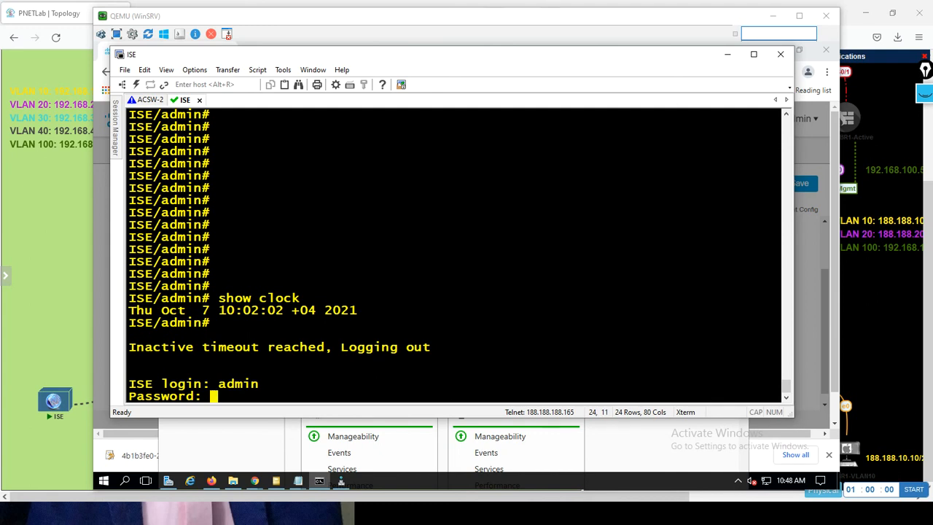
{"action": "key", "text": "Return"}
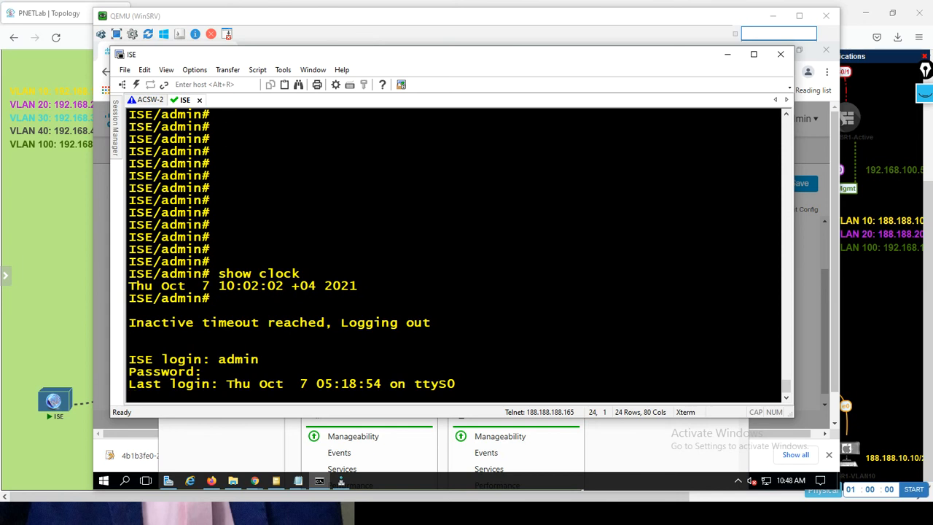
{"action": "key", "text": "Return"}
{"action": "key", "text": "Return"}
{"action": "key", "text": "Return"}
{"action": "key", "text": "Return"}
{"action": "type", "text": "ping "}
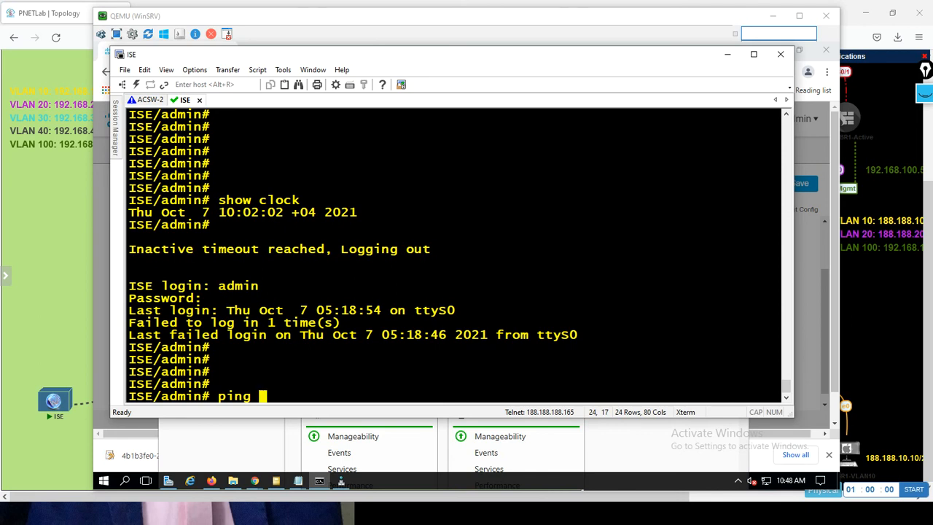
{"action": "type", "text": "fmc.ccie"}
{"action": "type", "text": ".local"}
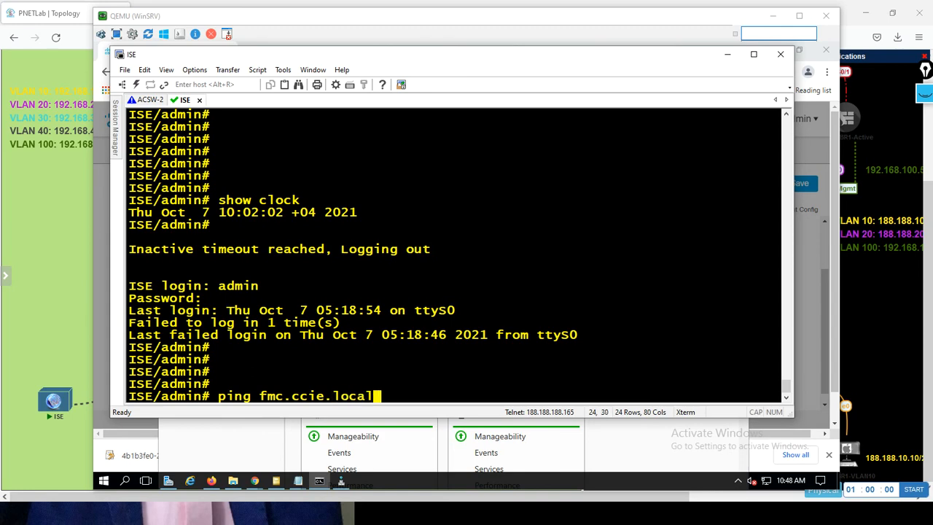
{"action": "key", "text": "Return"}
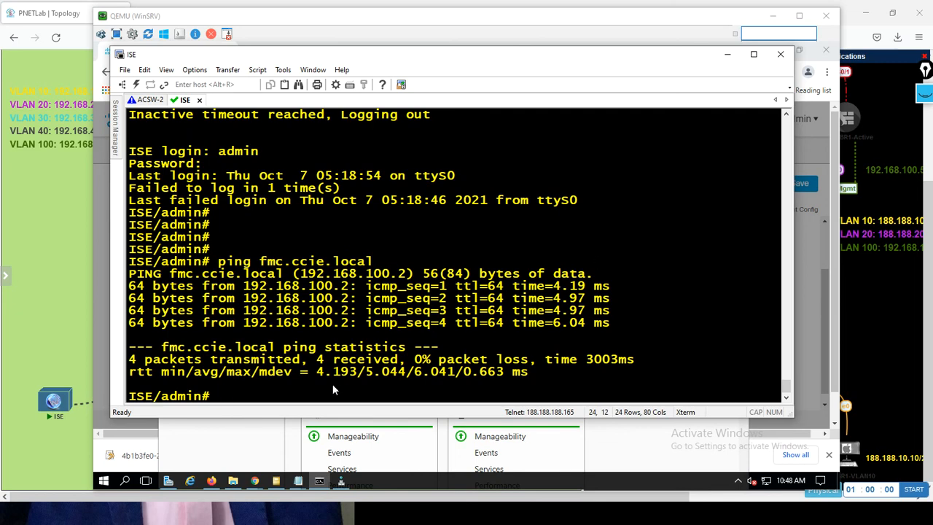
{"action": "key", "text": "alt+Tab"}
Back in Firepower Management Center, rerun the ISE connection test, which now succeeds.
{"action": "left_click", "coordinate": [255, 480]}
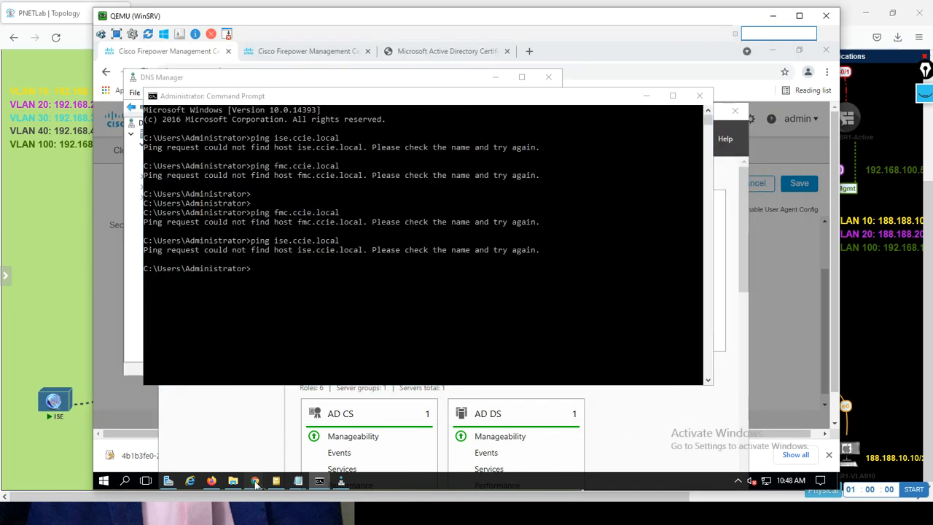
{"action": "left_click", "coordinate": [225, 439]}
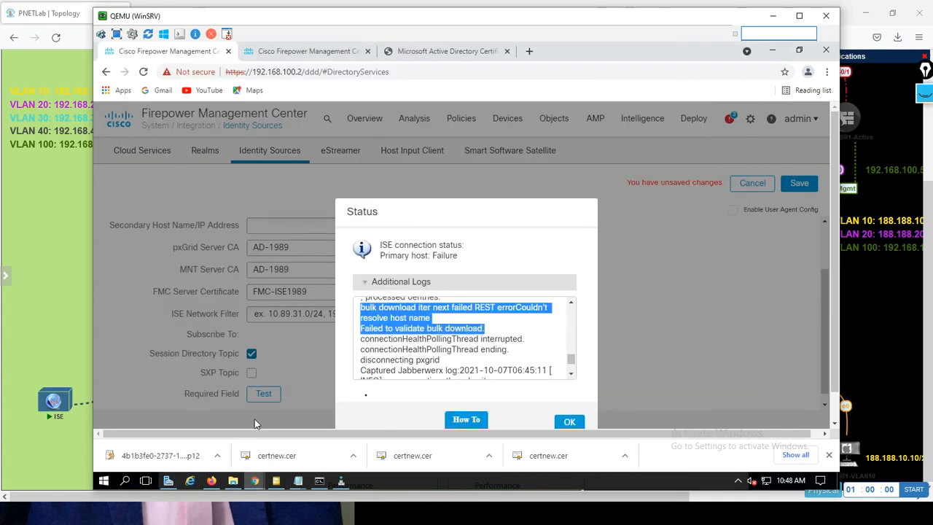
{"action": "left_click", "coordinate": [569, 424]}
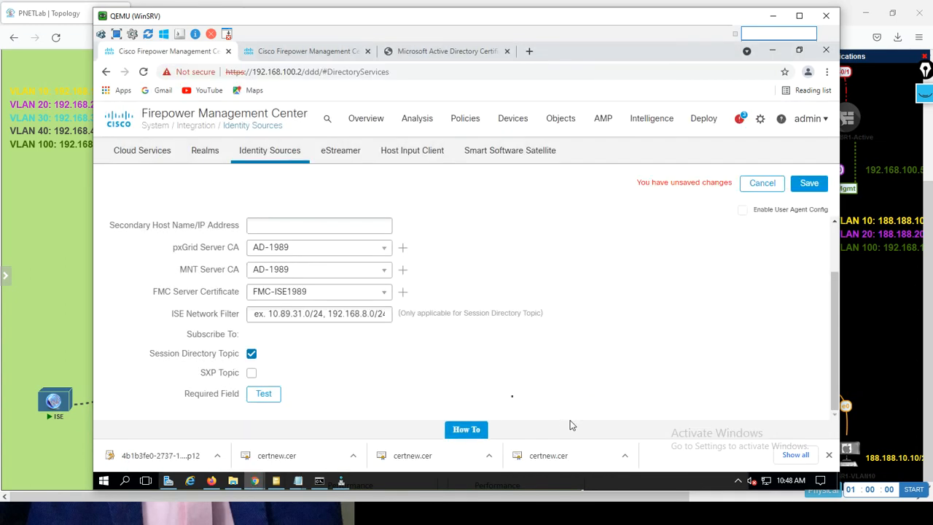
{"action": "left_click", "coordinate": [267, 394]}
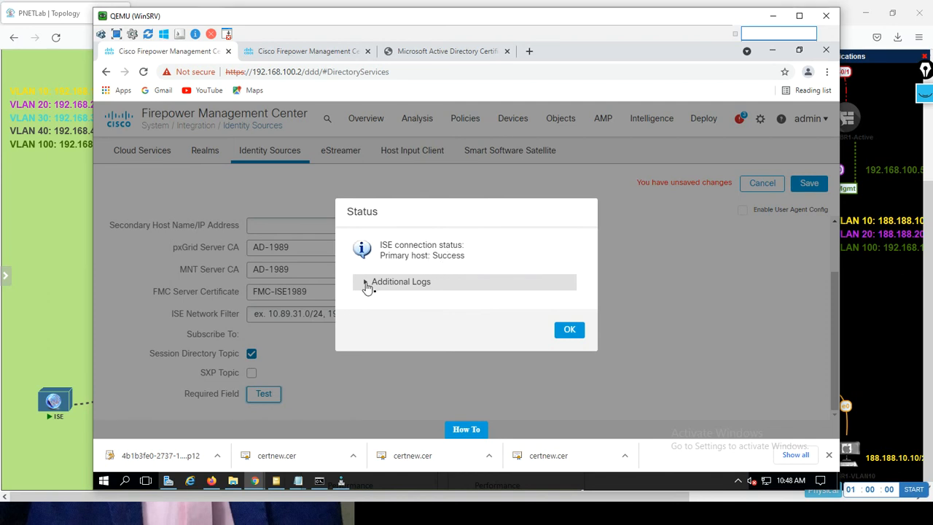
{"action": "left_click", "coordinate": [566, 334]}
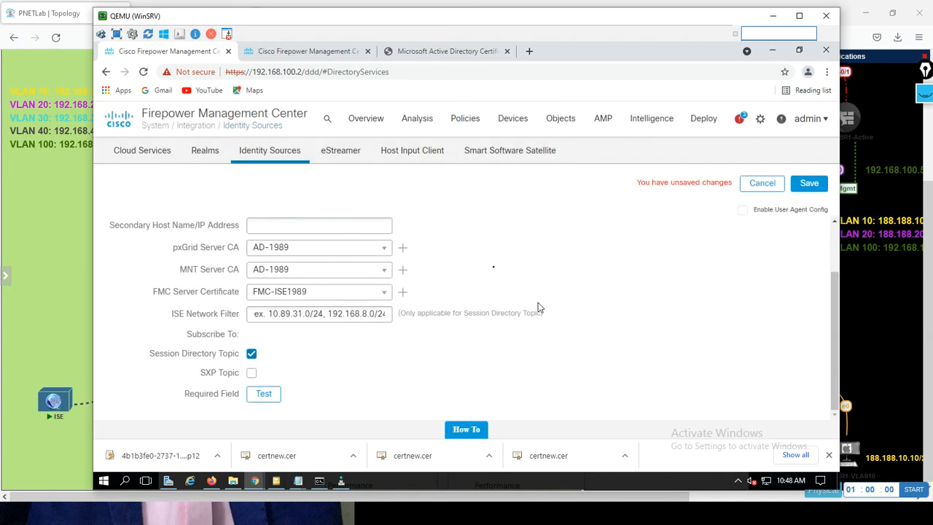
Also subscribe to SXP Topic, retest successfully, and save the ISE identity source.
{"action": "left_click", "coordinate": [252, 374]}
{"action": "left_click", "coordinate": [271, 394]}
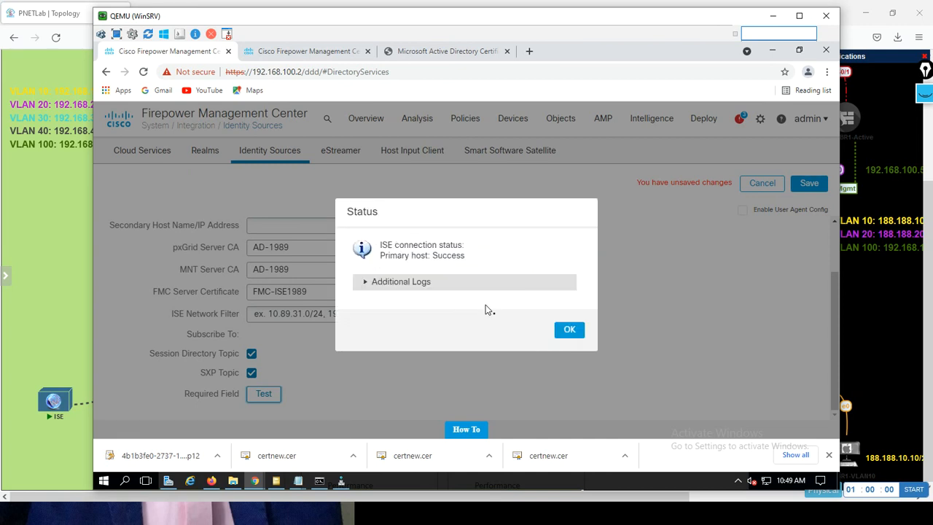
{"action": "left_click", "coordinate": [567, 333]}
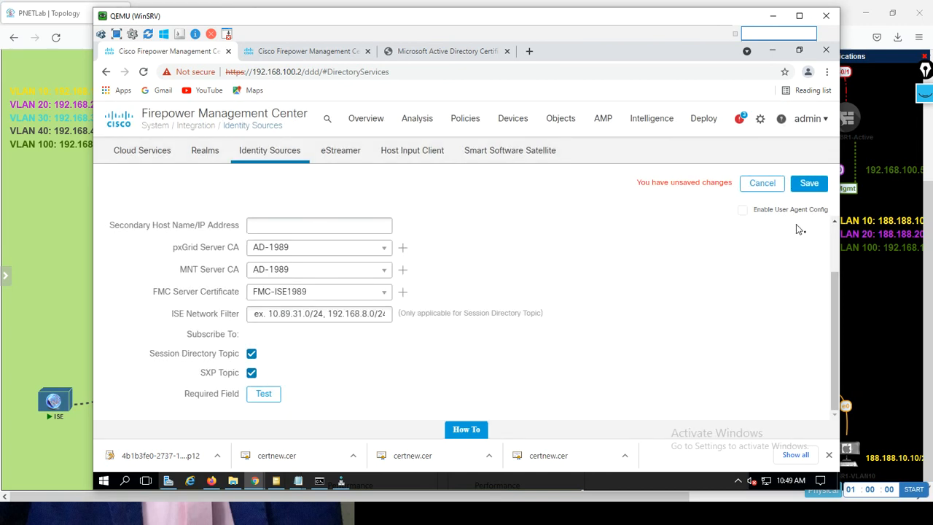
{"action": "left_click", "coordinate": [801, 191]}
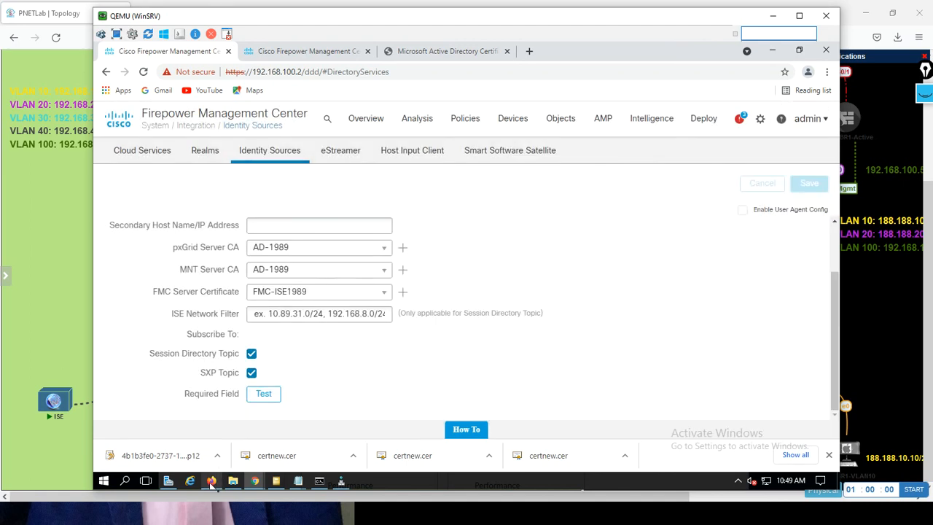
{"action": "left_click", "coordinate": [211, 481]}
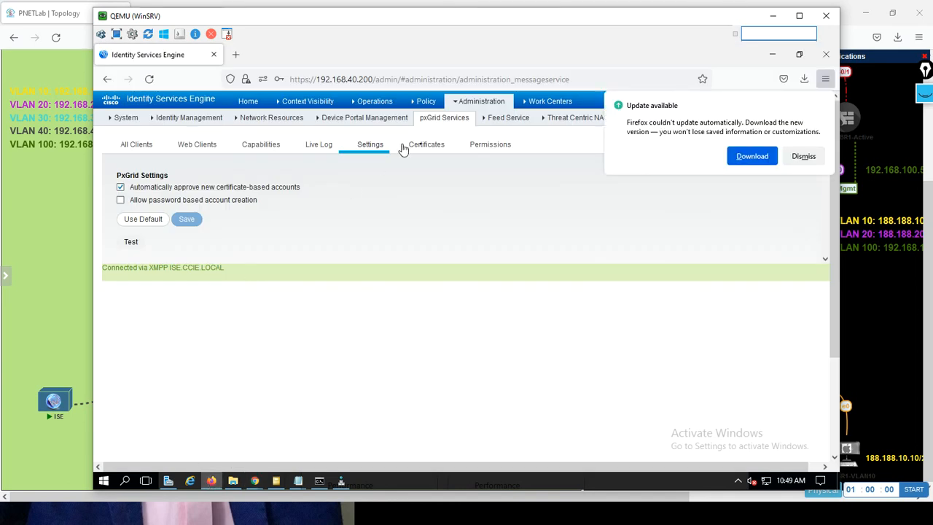
In ISE's pxGrid client list, check the ia-fmc-2e95557a4 and st-fmc-2e95557a4 clients.
{"action": "left_click", "coordinate": [430, 119]}
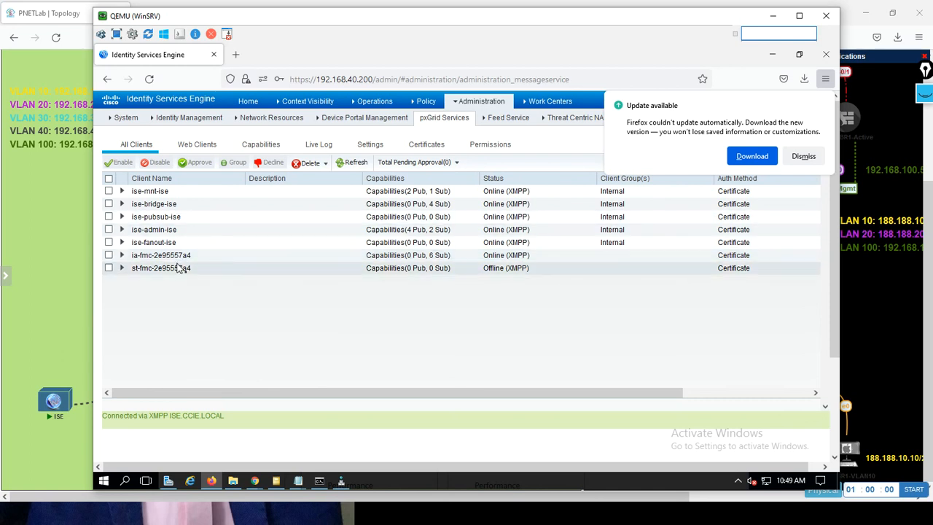
{"action": "left_click", "coordinate": [373, 148]}
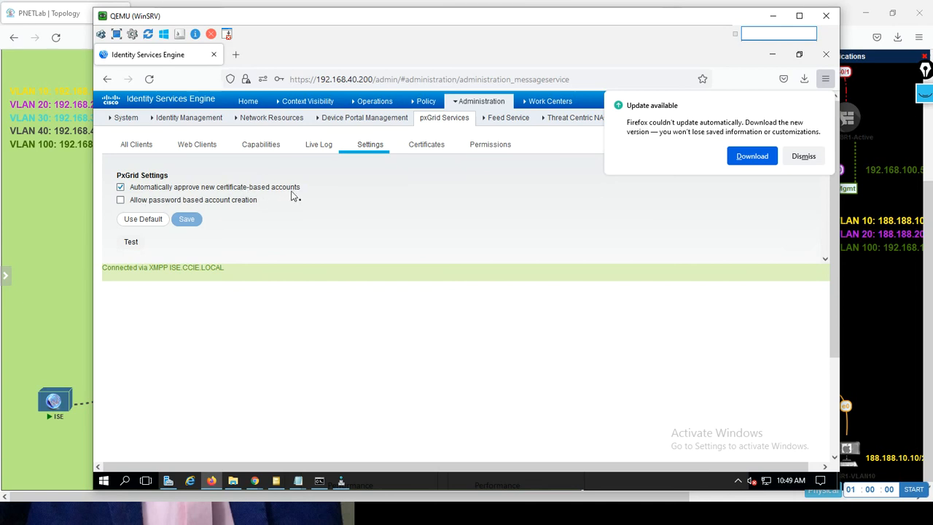
{"action": "left_click", "coordinate": [145, 150]}
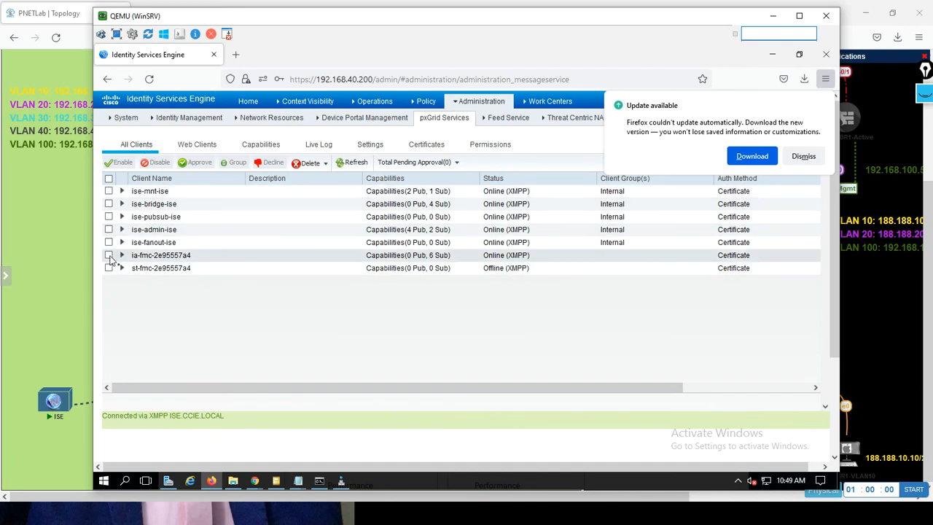
{"action": "left_click", "coordinate": [109, 255]}
{"action": "left_click", "coordinate": [109, 268]}
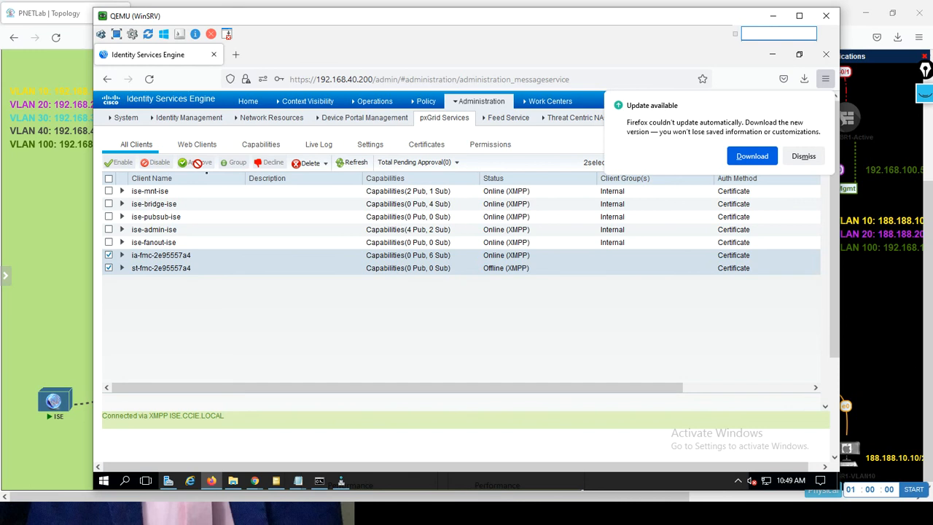
{"action": "left_click", "coordinate": [109, 256]}
{"action": "left_click", "coordinate": [109, 268]}
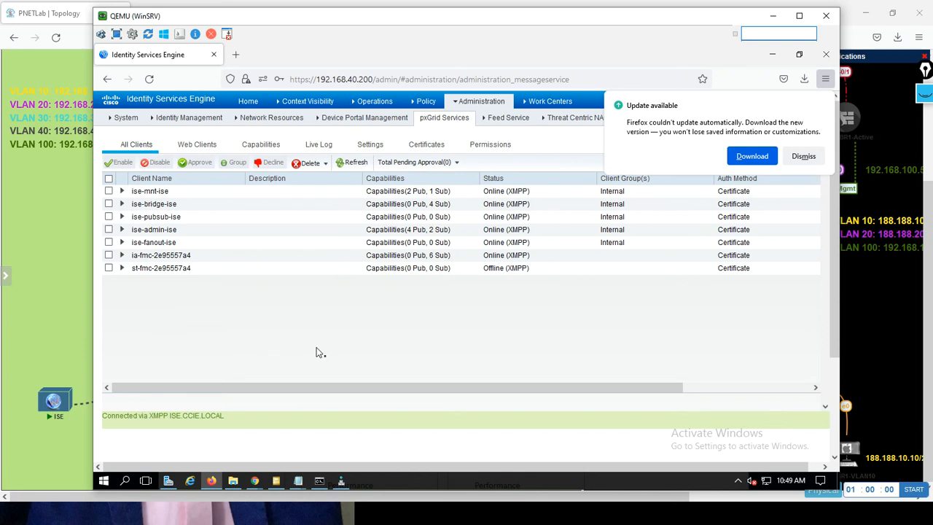
Dismiss the browser update notice and minimize the server console and ISE terminal to reveal the topology.
{"action": "left_click", "coordinate": [804, 156]}
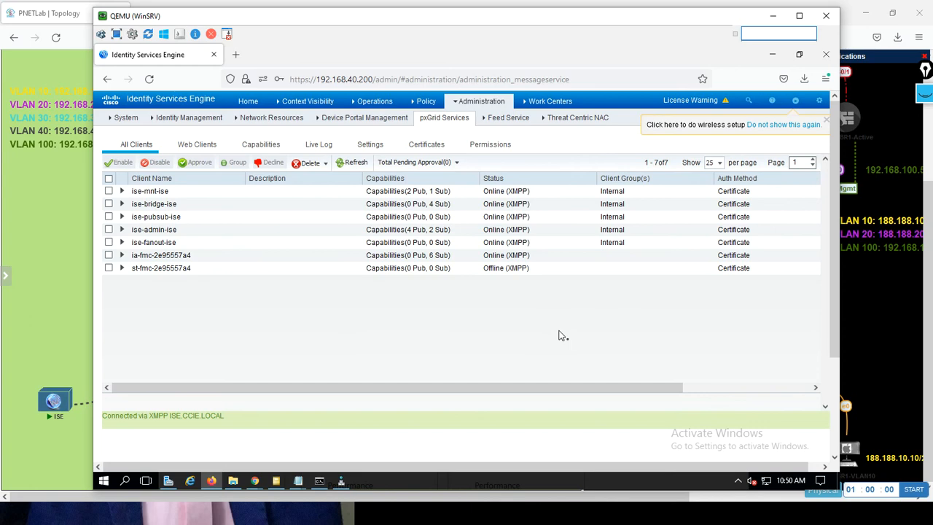
{"action": "left_click", "coordinate": [773, 20]}
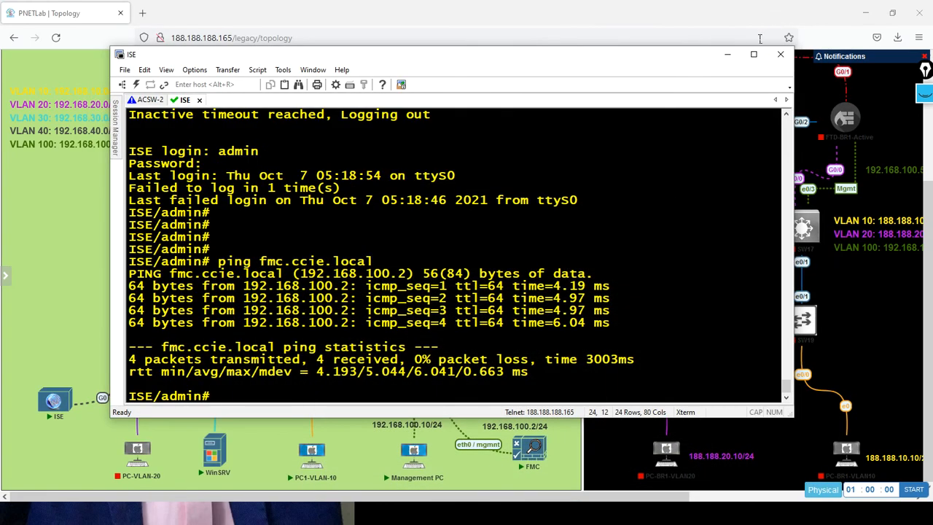
{"action": "left_click", "coordinate": [729, 56]}
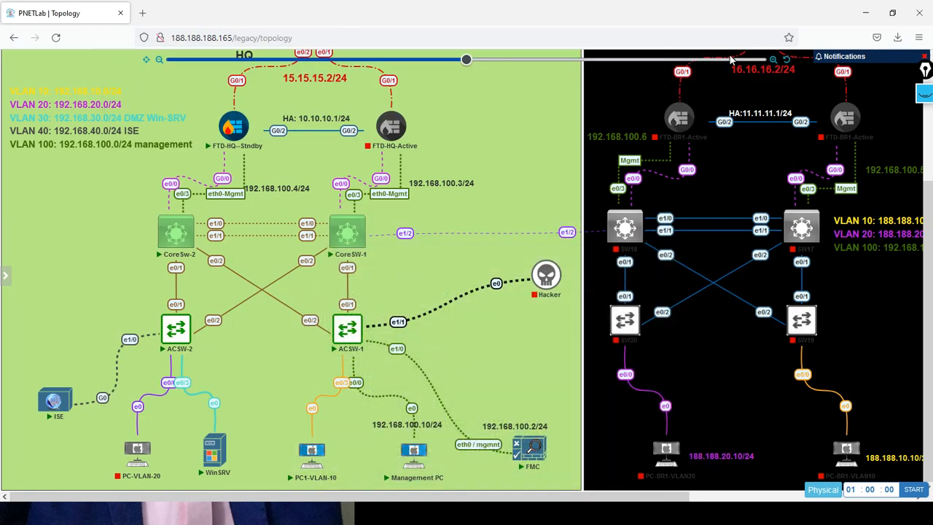